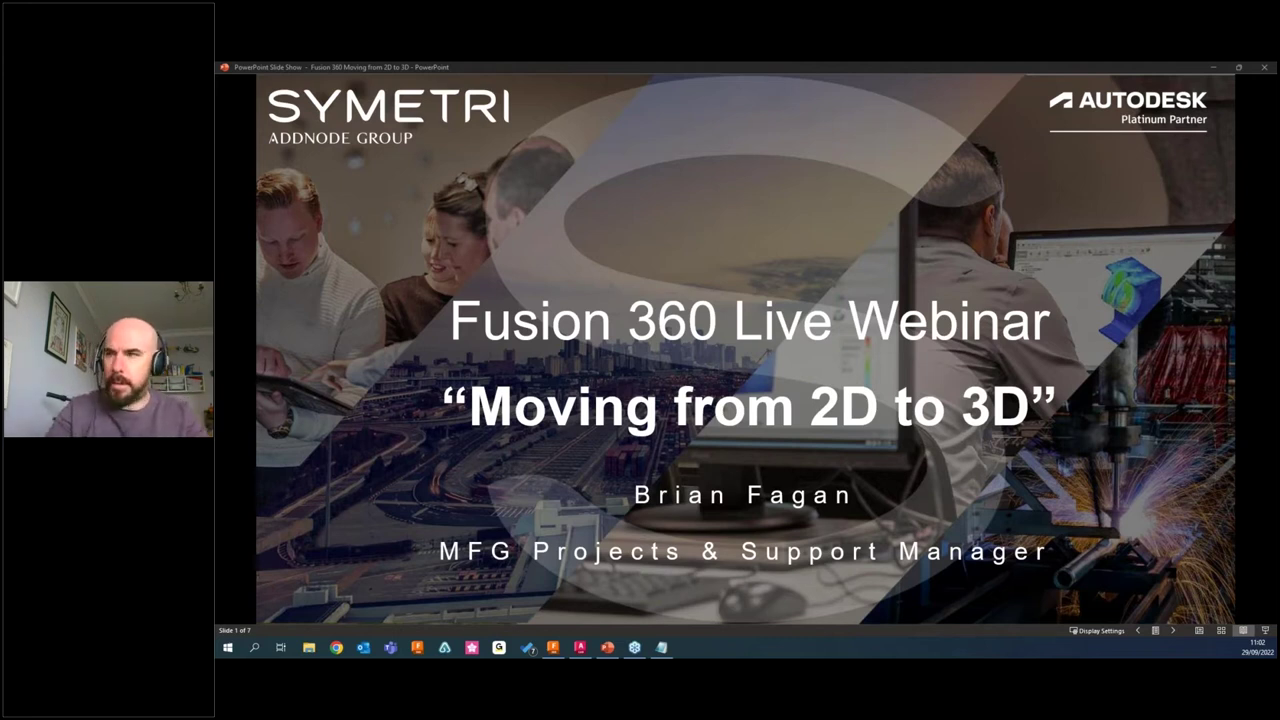
Advance the slide show from the title slide to slide 2, 'About the Speaker'.
left_click(644, 342)
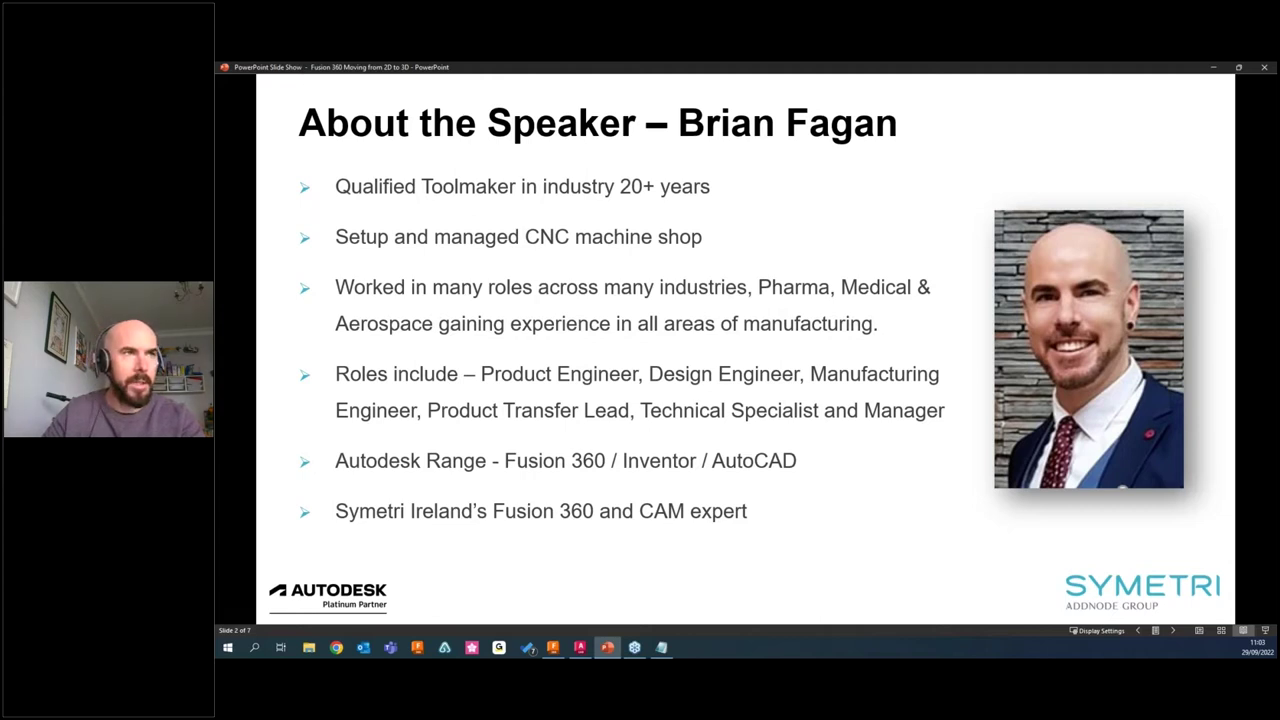
Advance to slide 3, 'LIVE DEMO', and switch over to the AutoCAD dresser drawing.
key("Right")
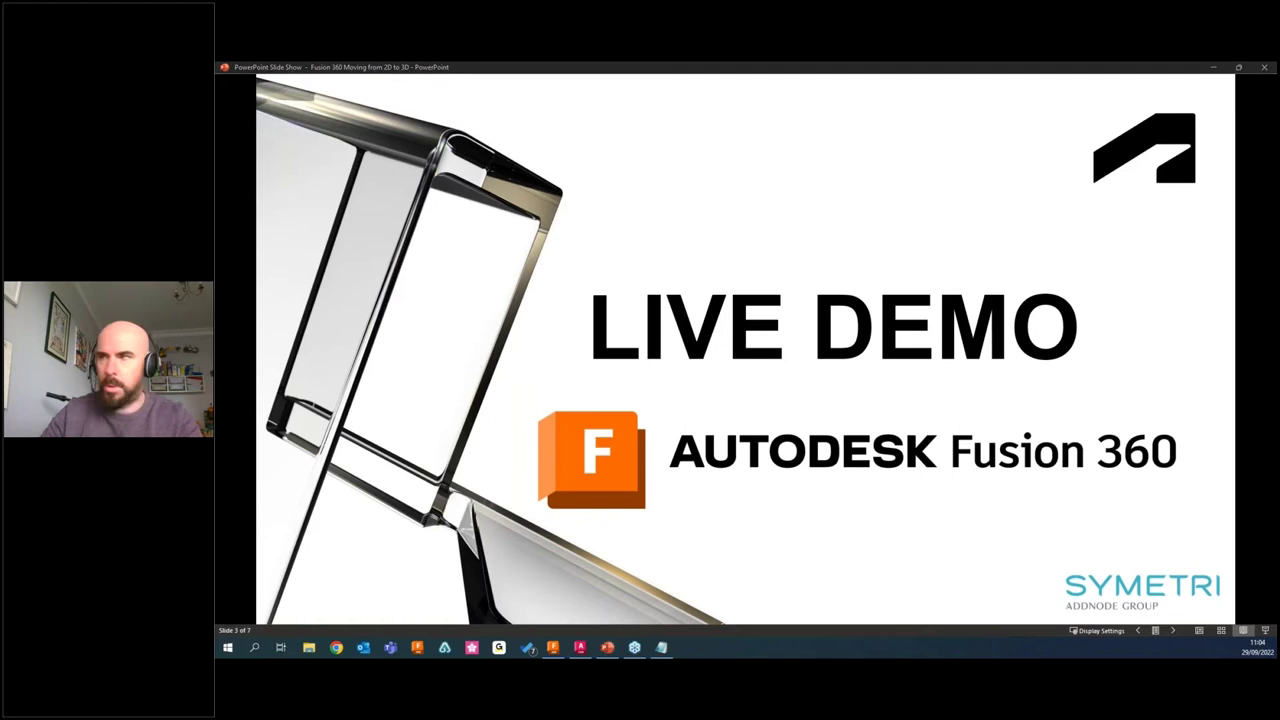
key("alt+Tab")
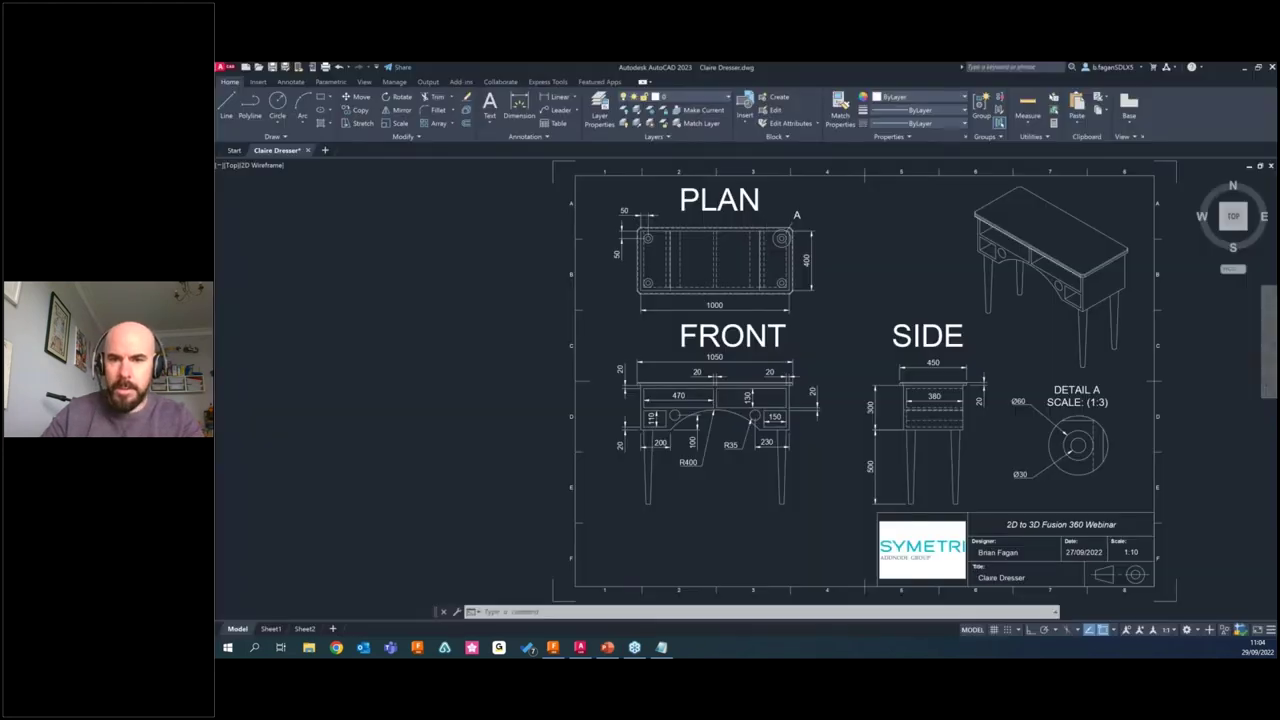
Pan the Claire Dresser drawing left so its plan, front and side views sit centred.
mouse_move(1000, 305)
middle_mouse_down()
mouse_move(858, 300)
mouse_move(886, 298)
middle_mouse_up()
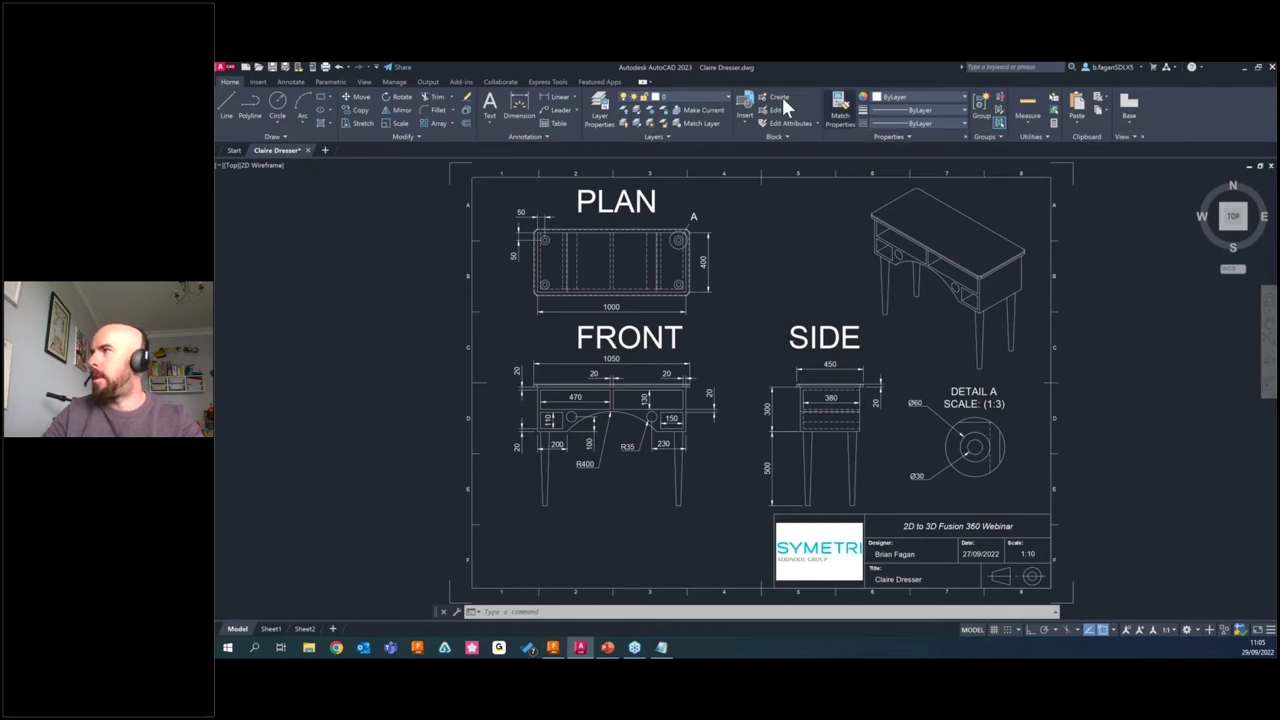
left_click(258, 82)
left_click(290, 82)
left_click(330, 82)
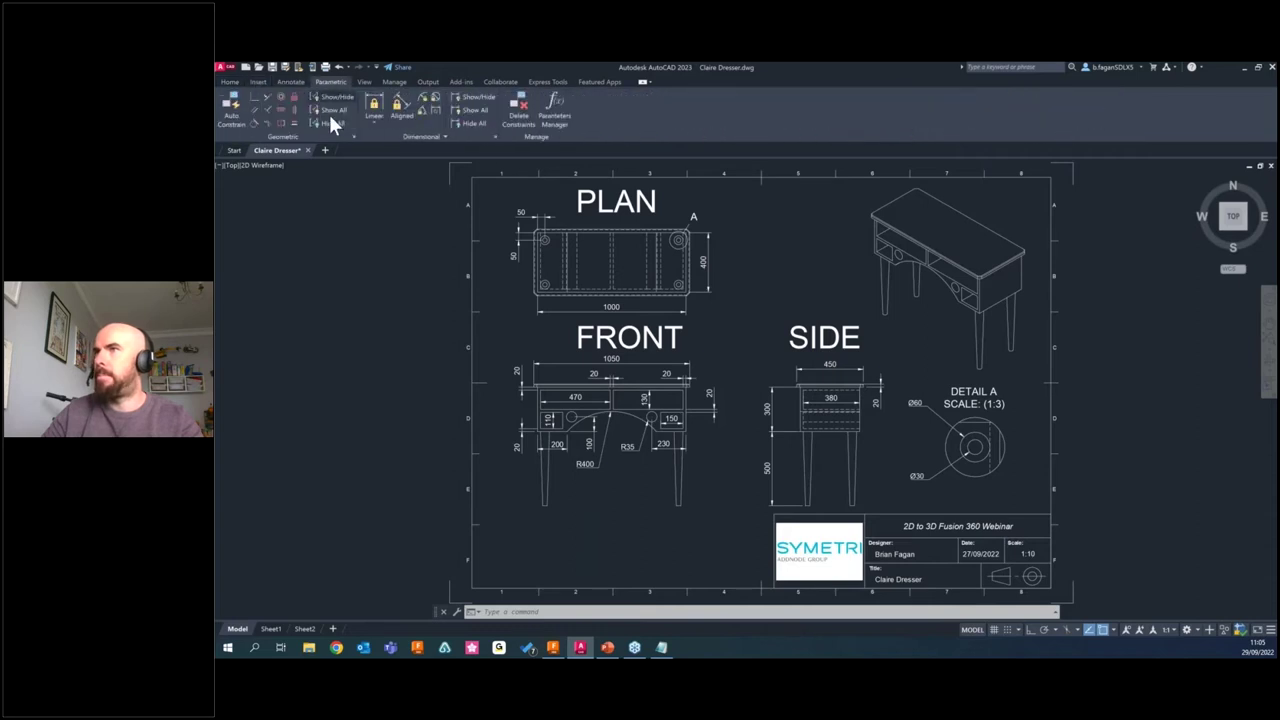
left_click(230, 82)
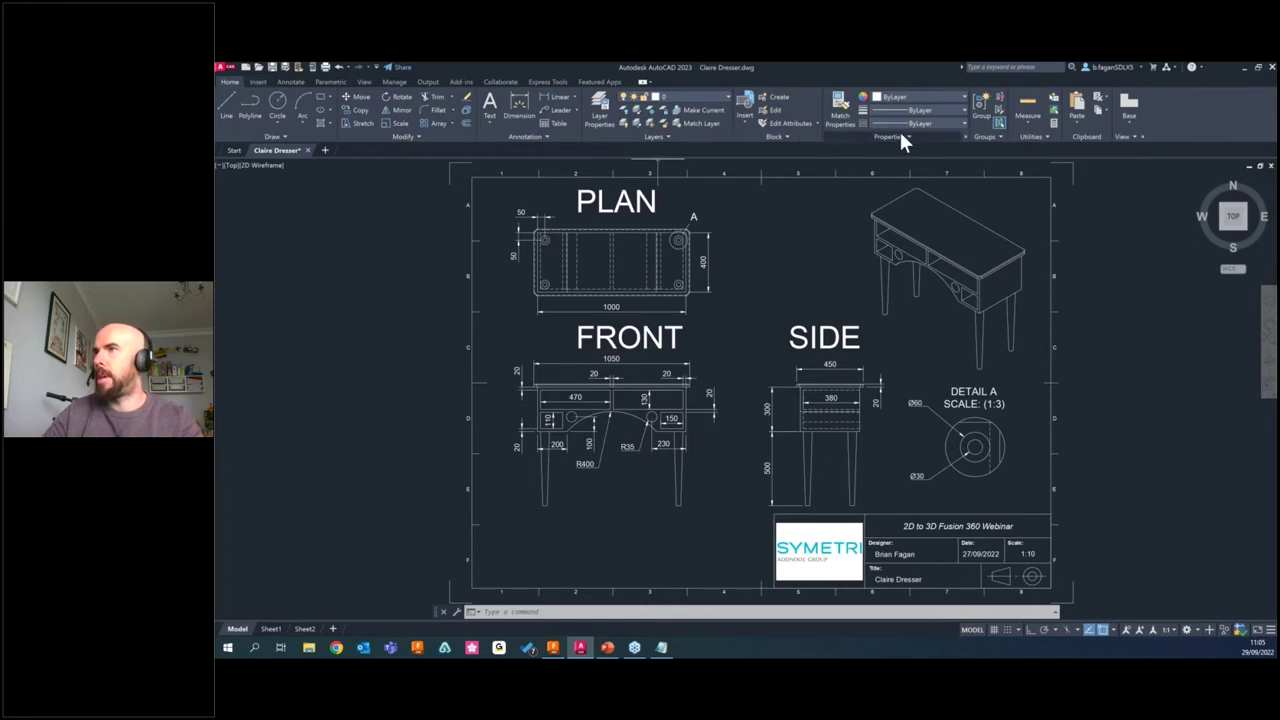
left_click(258, 80)
left_click(282, 82)
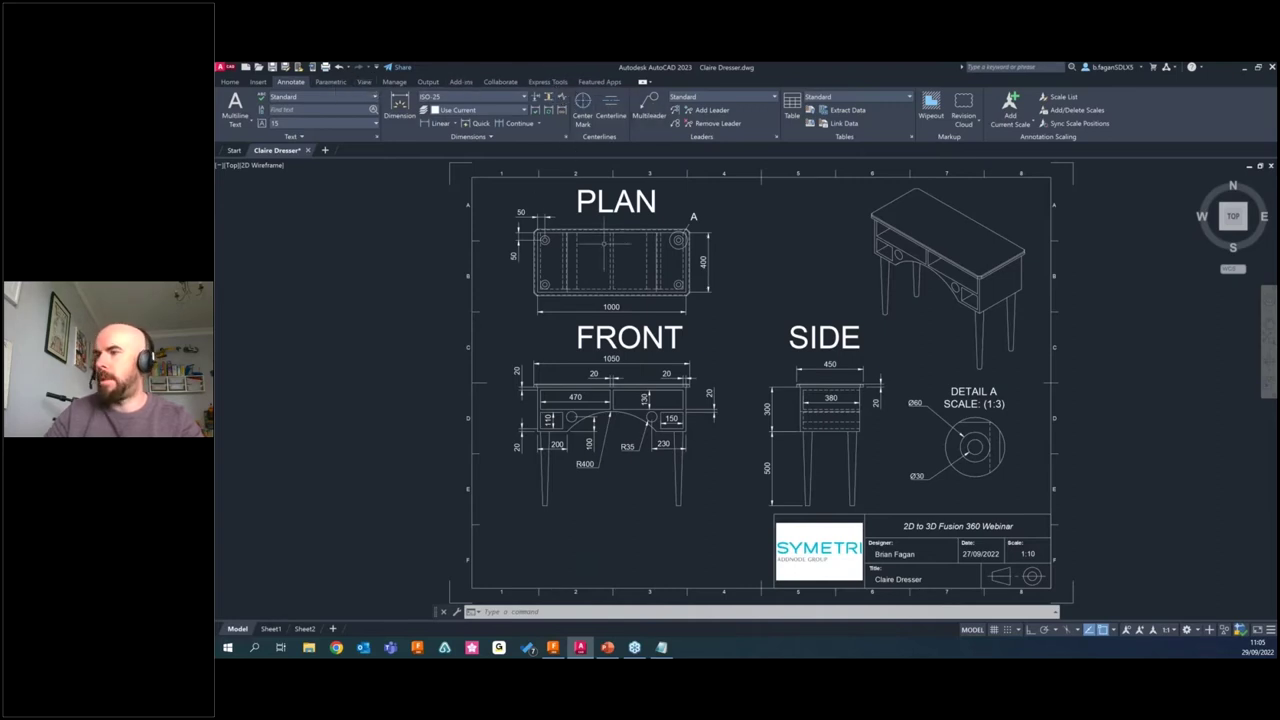
left_click(228, 82)
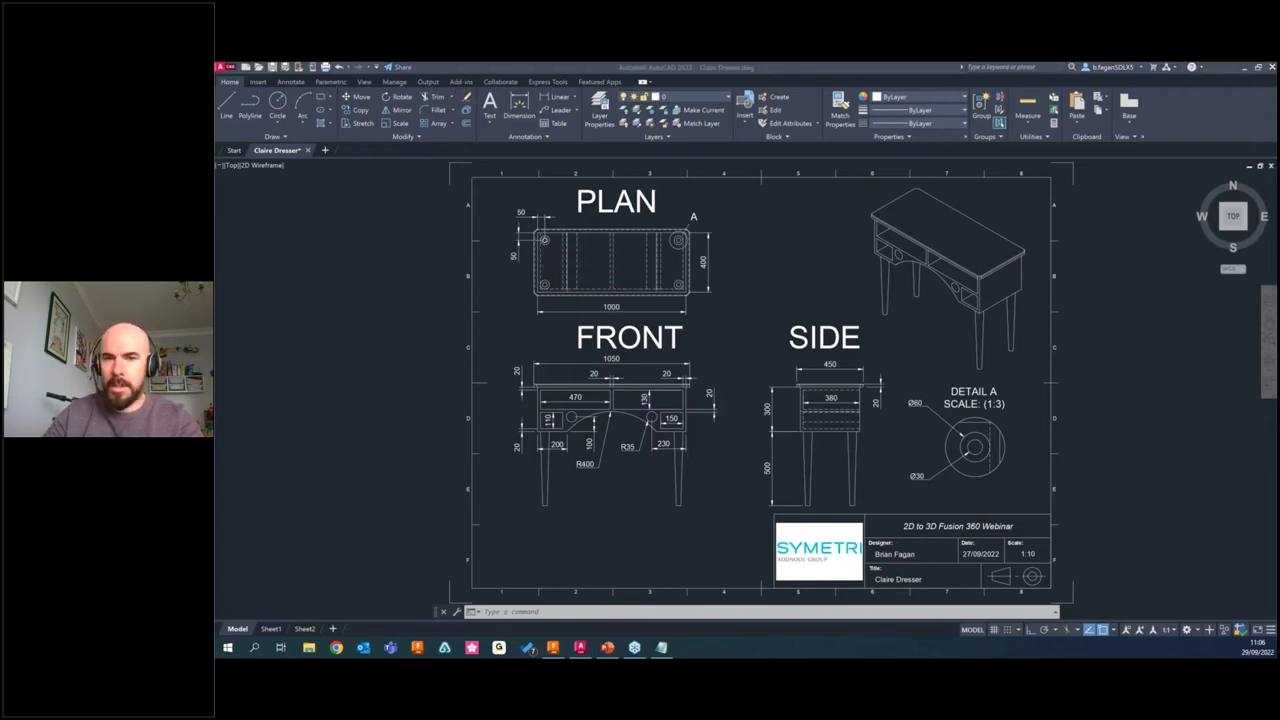
key("alt+Tab")
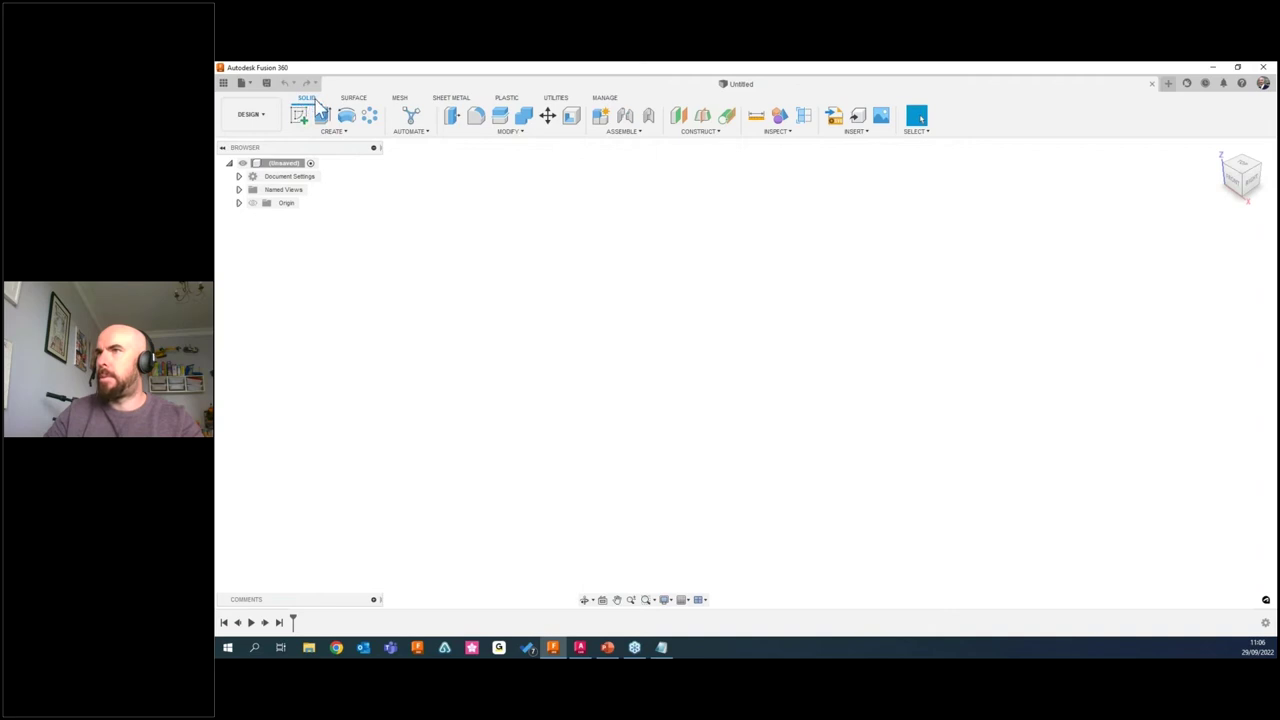
Browse the Surface, Mesh, Sheet Metal, Plastic and Utilities tabs and the add-in options.
left_click(353, 99)
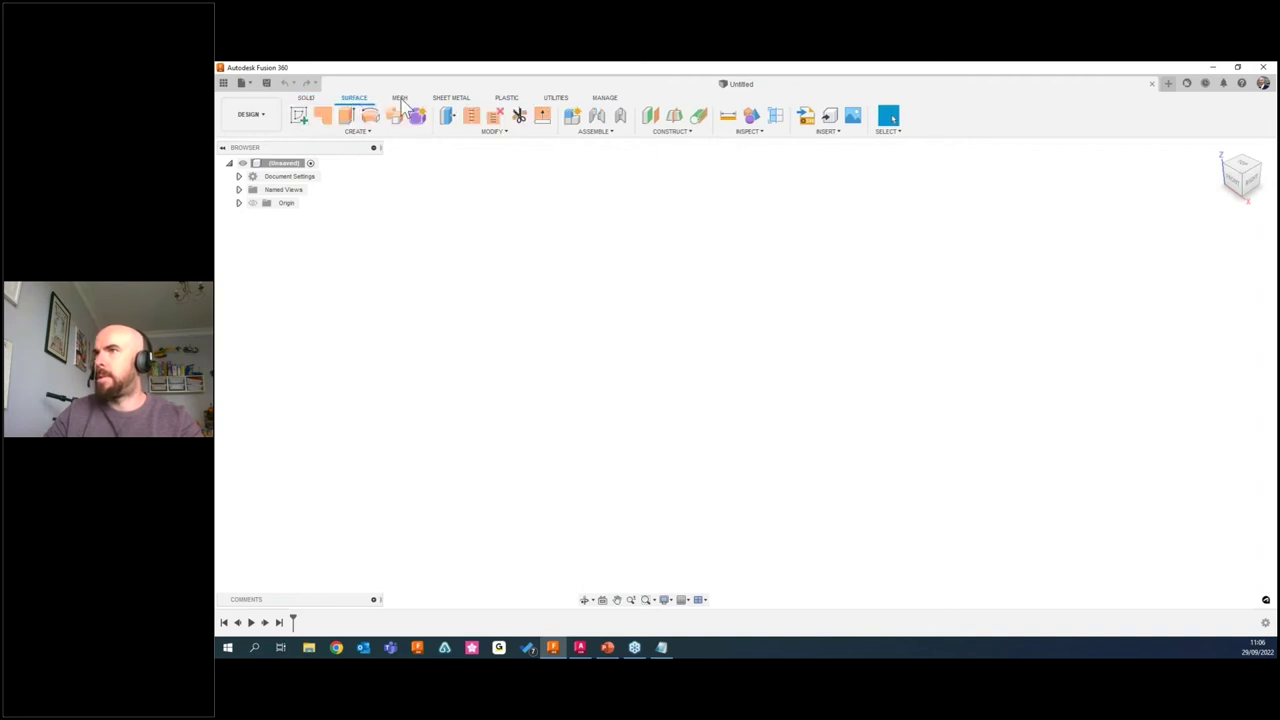
left_click(402, 98)
left_click(453, 98)
left_click(509, 98)
left_click(558, 98)
left_click(375, 131)
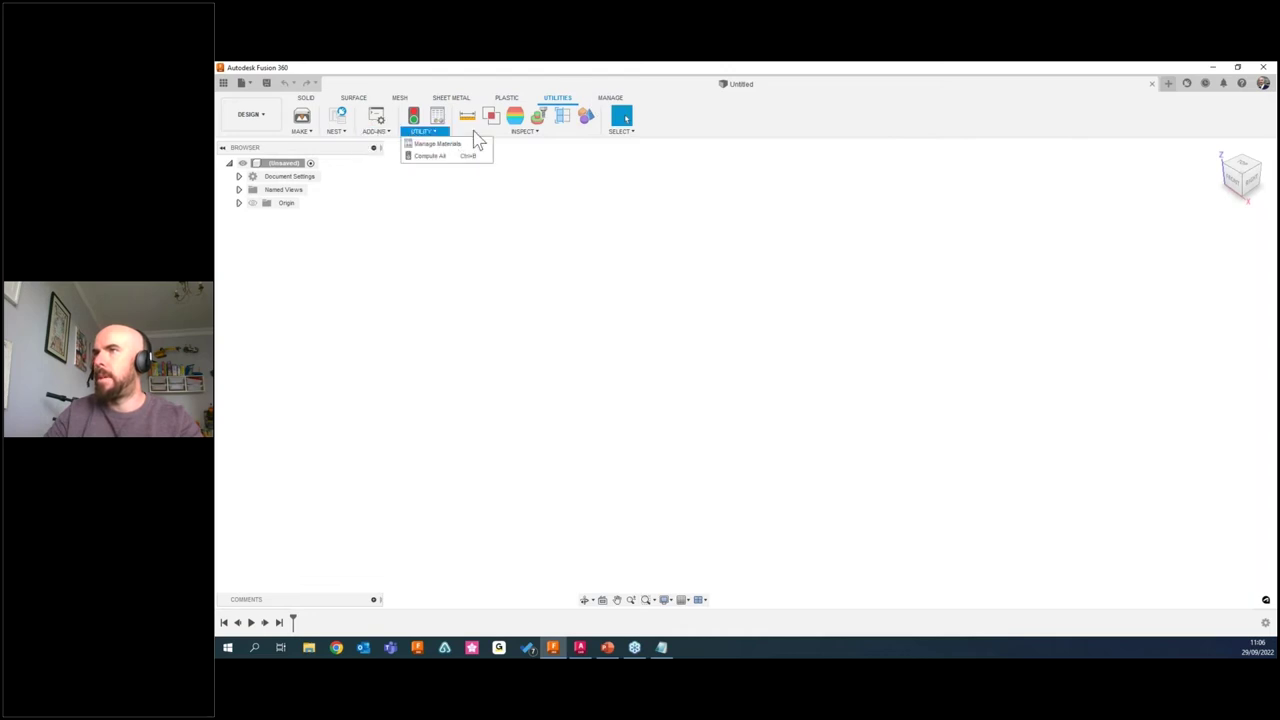
mouse_move(338, 140)
Review the Surface tab's creation tools, then return to the Solid tab.
left_click(353, 98)
left_click(352, 131)
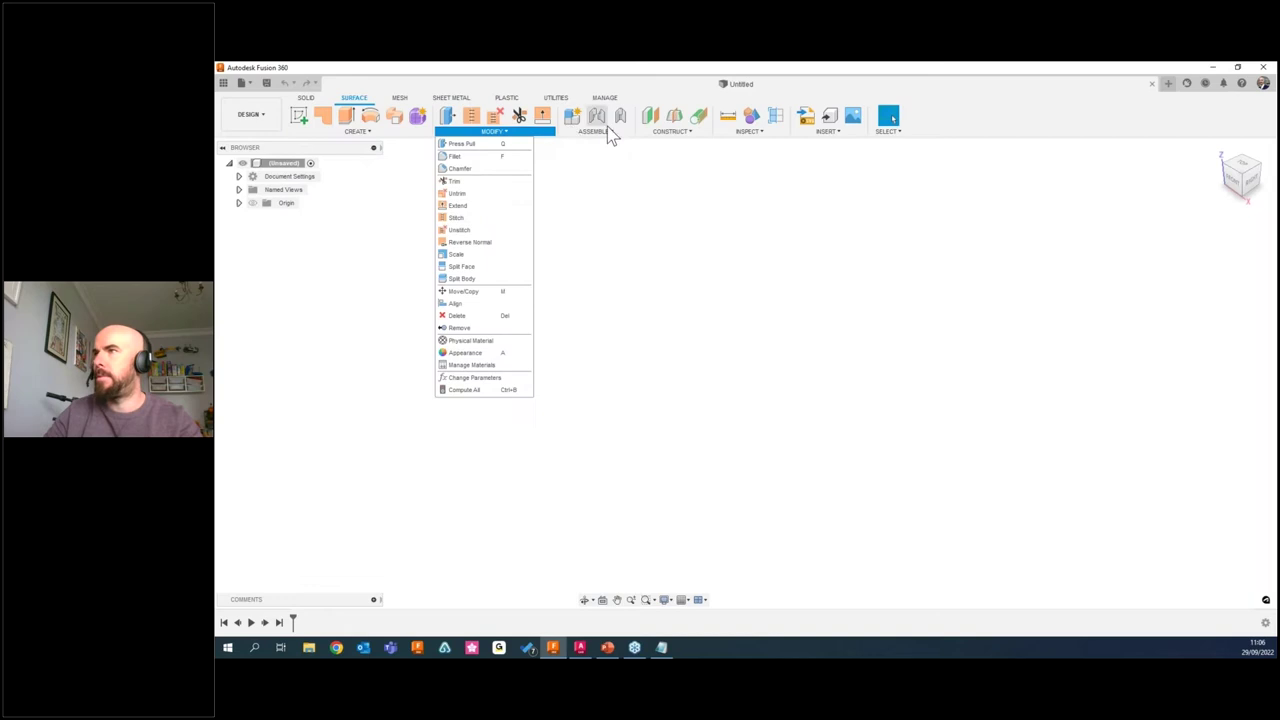
mouse_move(668, 138)
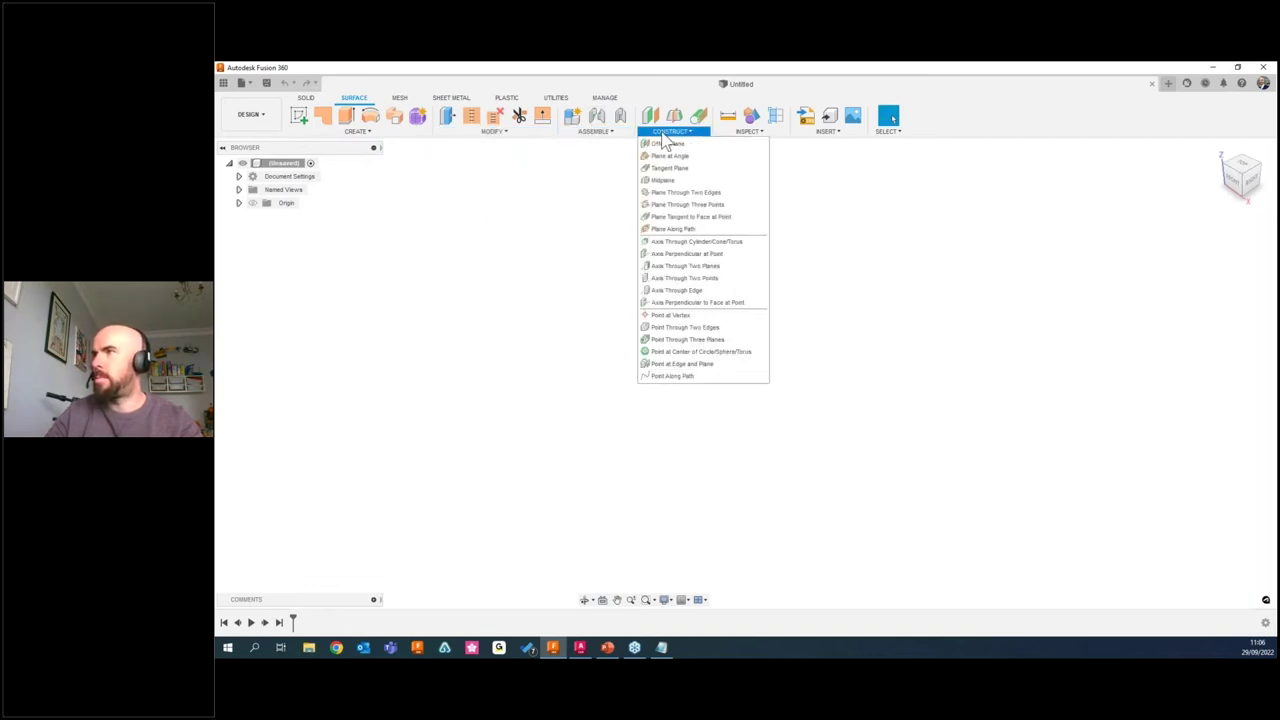
left_click(306, 98)
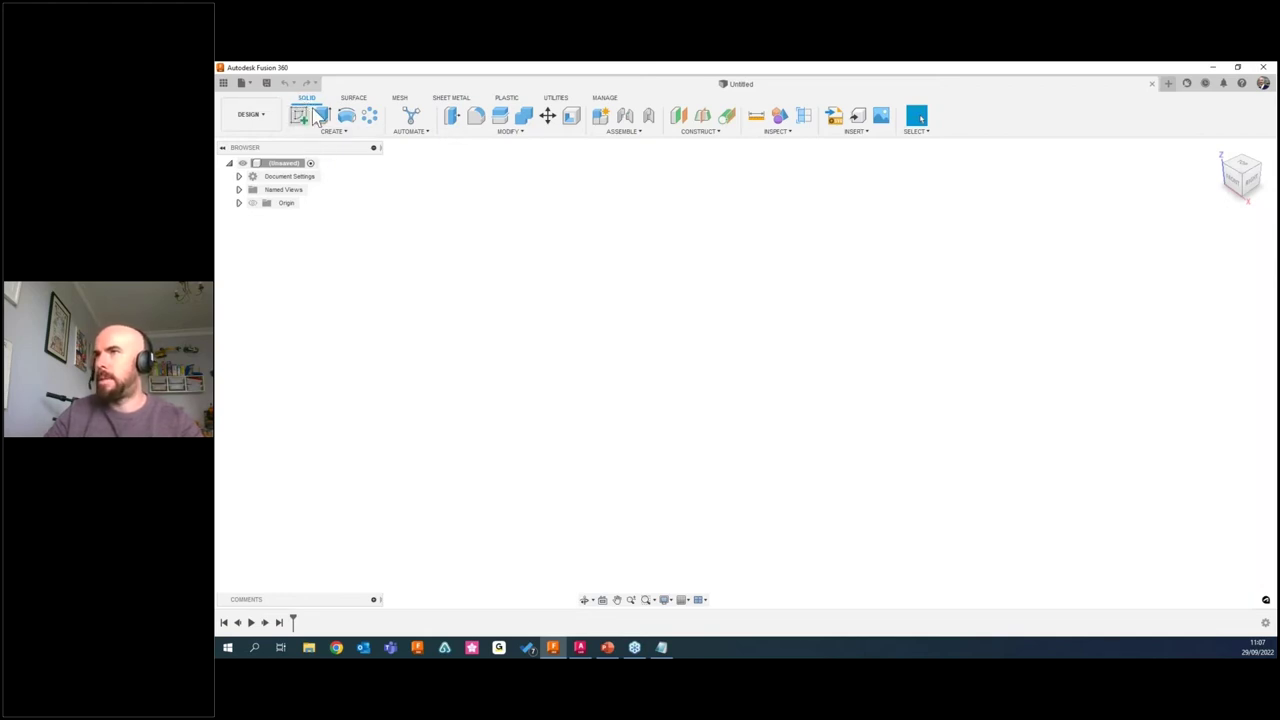
left_click(362, 98)
left_click(400, 98)
left_click(458, 98)
left_click(507, 98)
left_click(557, 98)
left_click(606, 98)
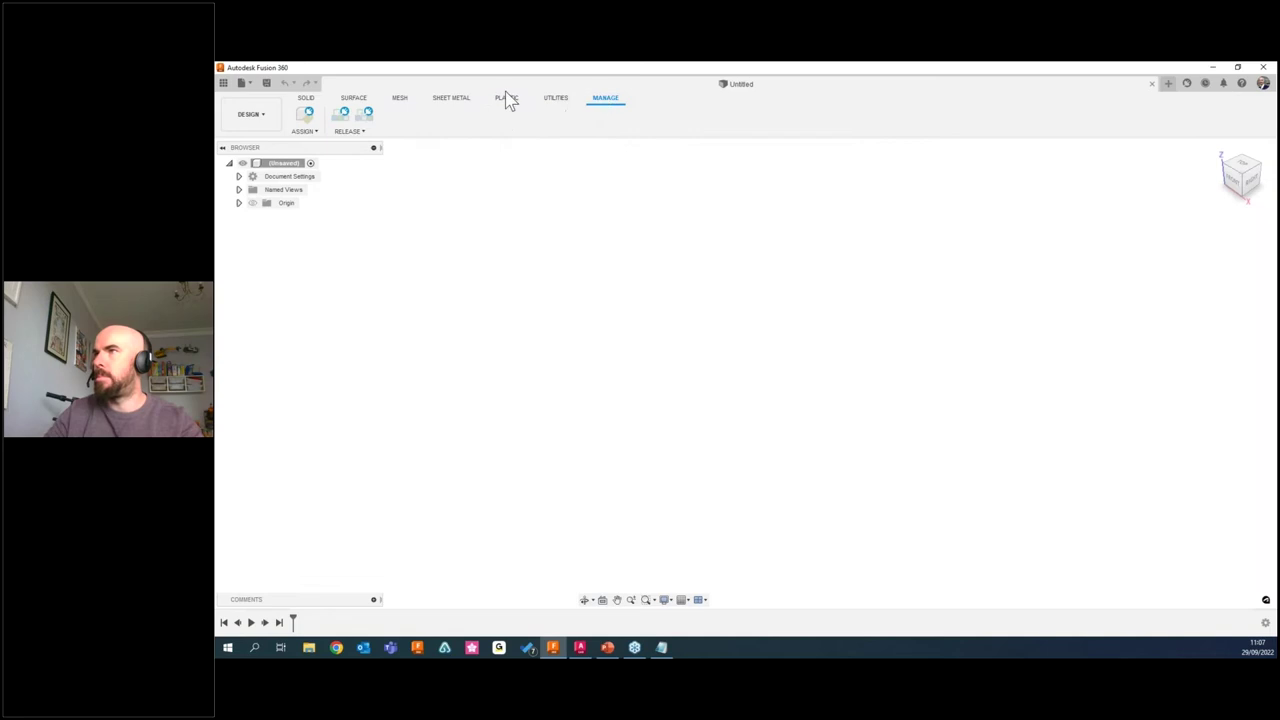
left_click(354, 98)
left_click(306, 98)
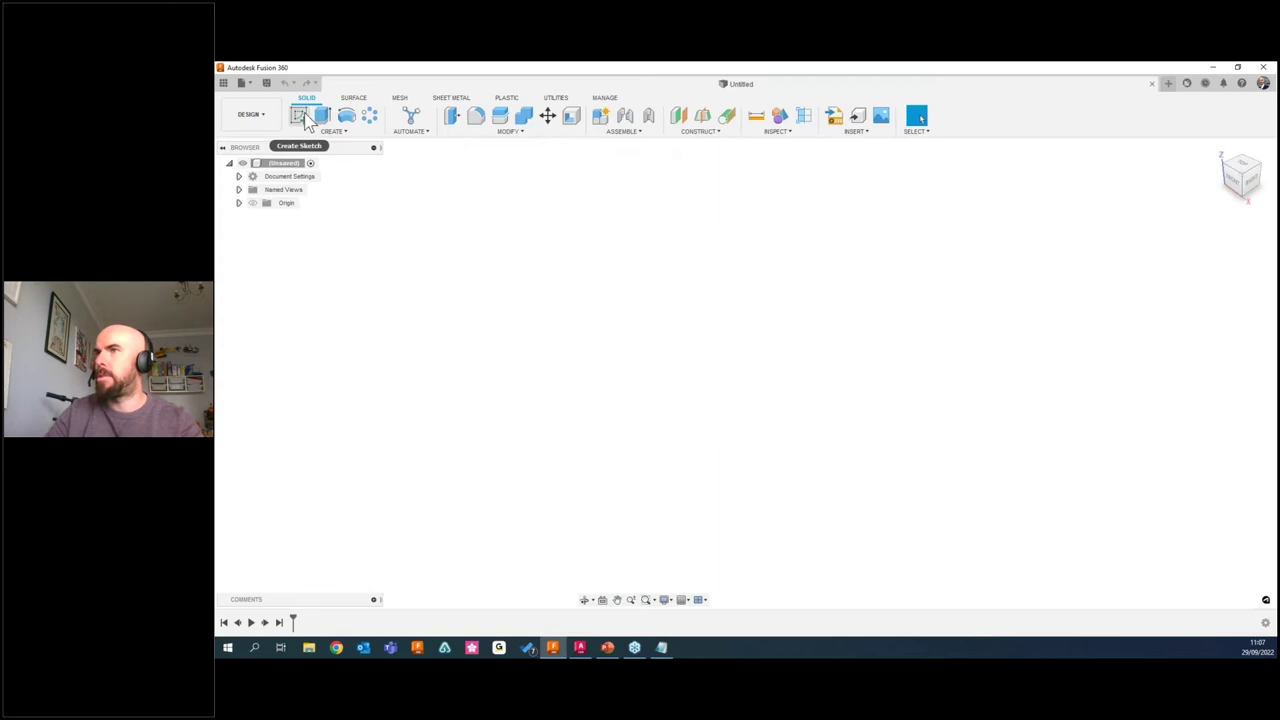
left_click(331, 131)
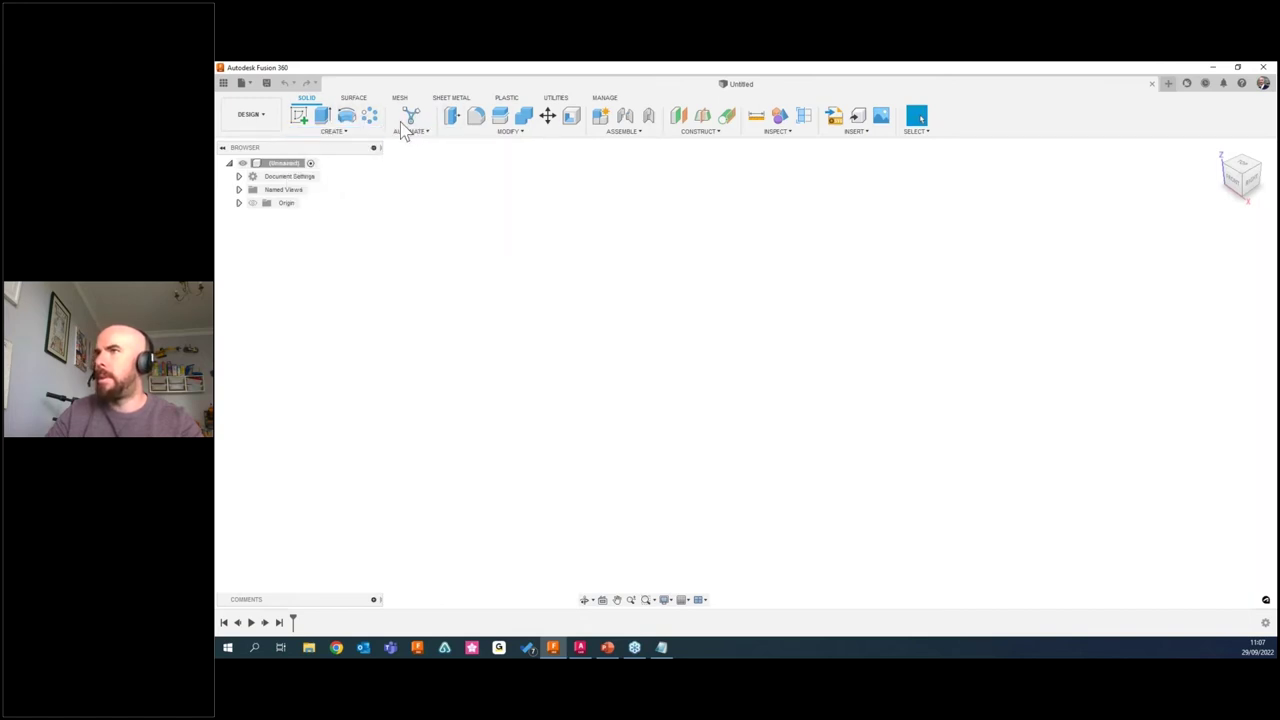
left_click(370, 116)
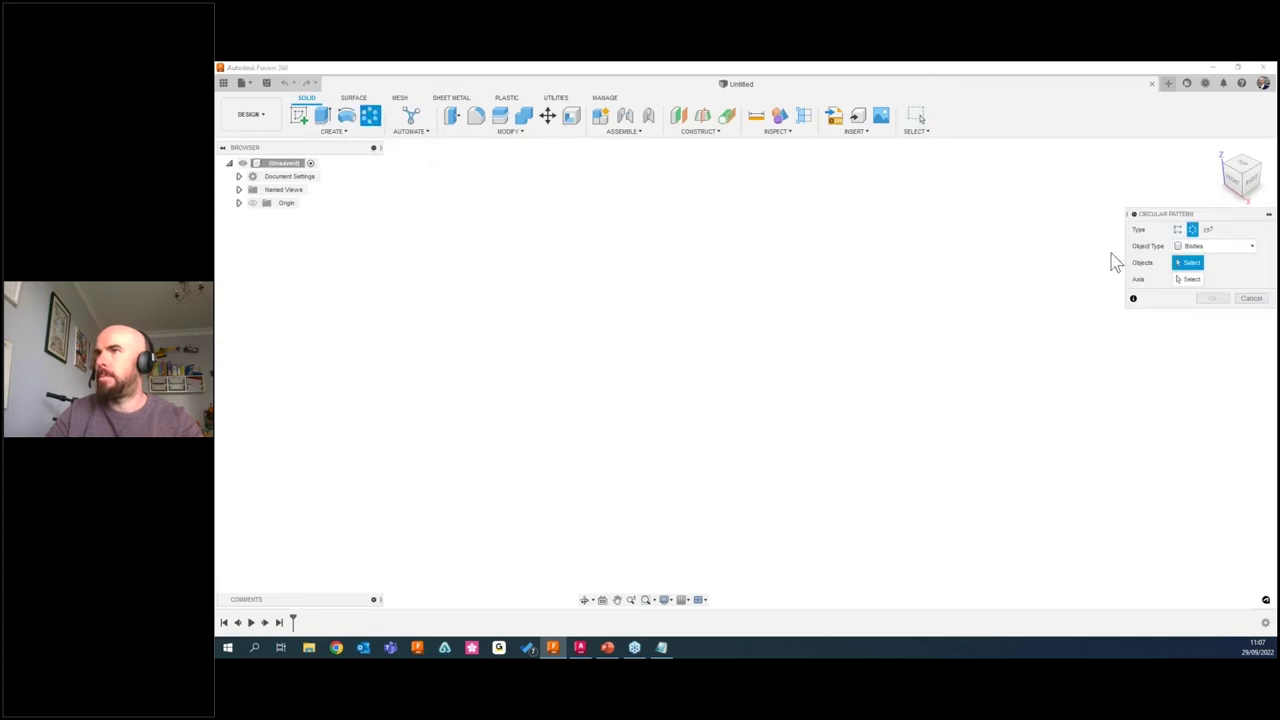
left_click(1242, 296)
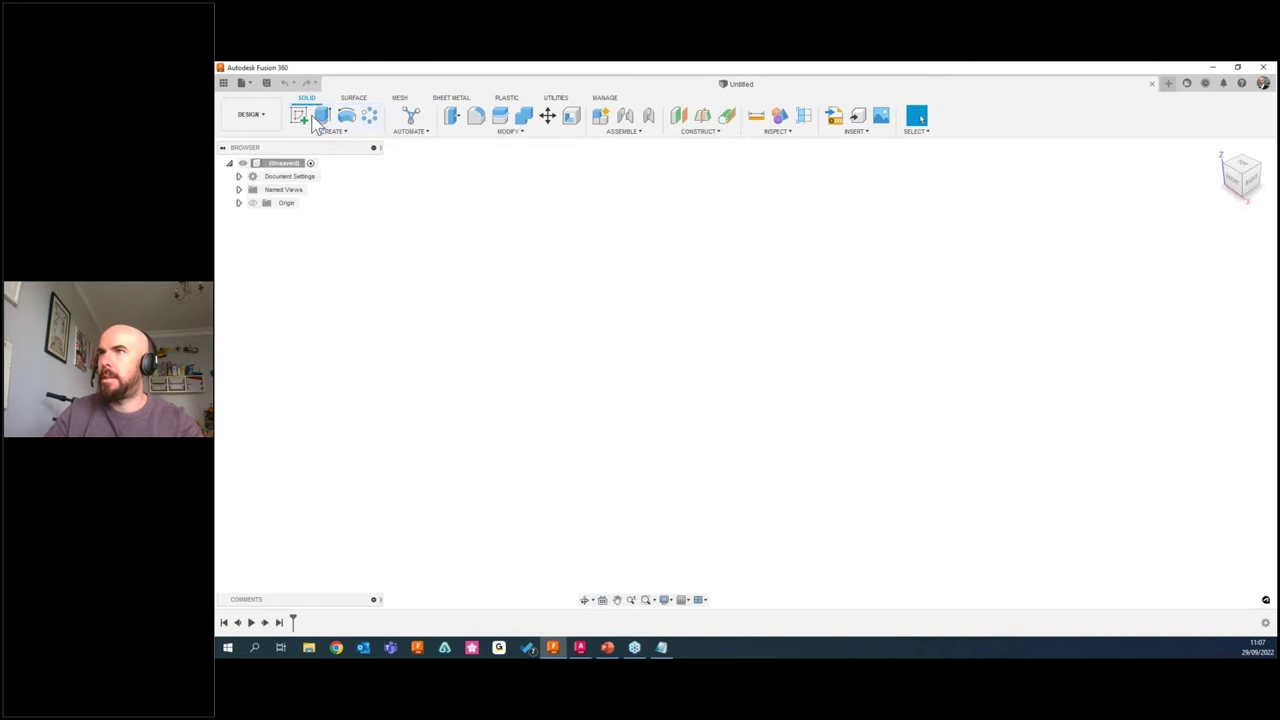
left_click_drag(375, 122, 368, 252)
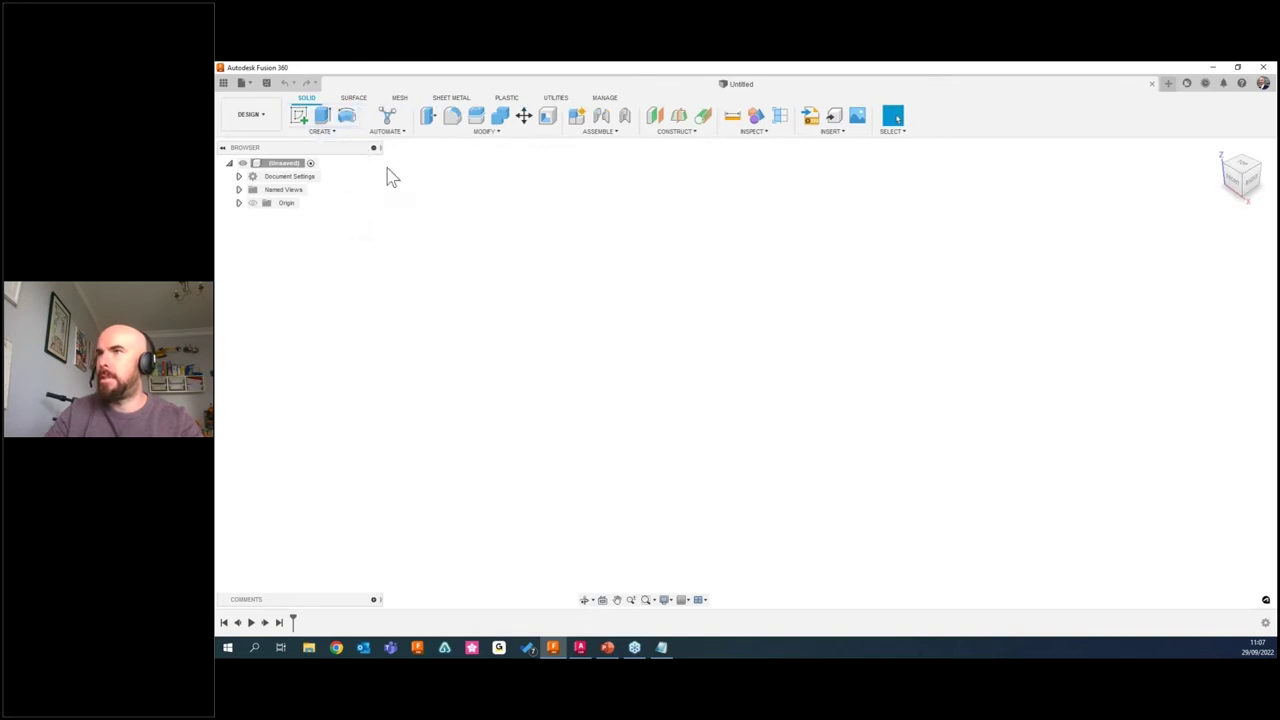
left_click(326, 131)
mouse_move(322, 379)
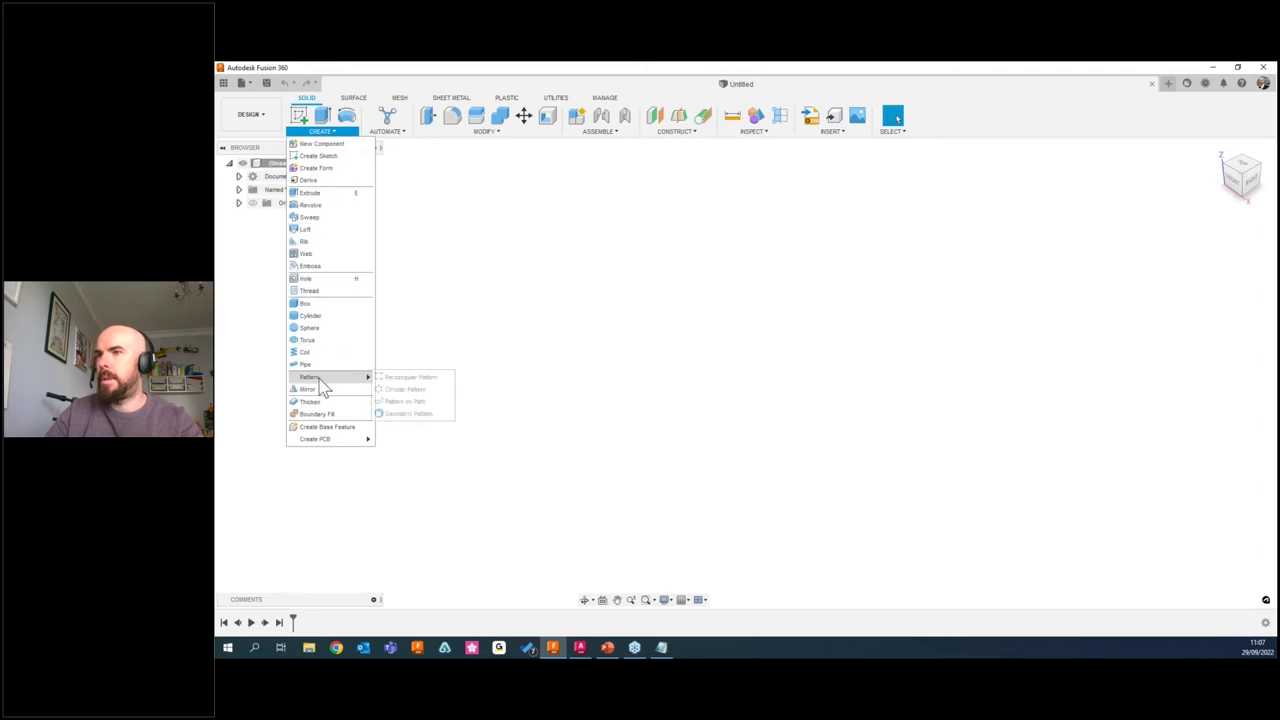
left_click(446, 392)
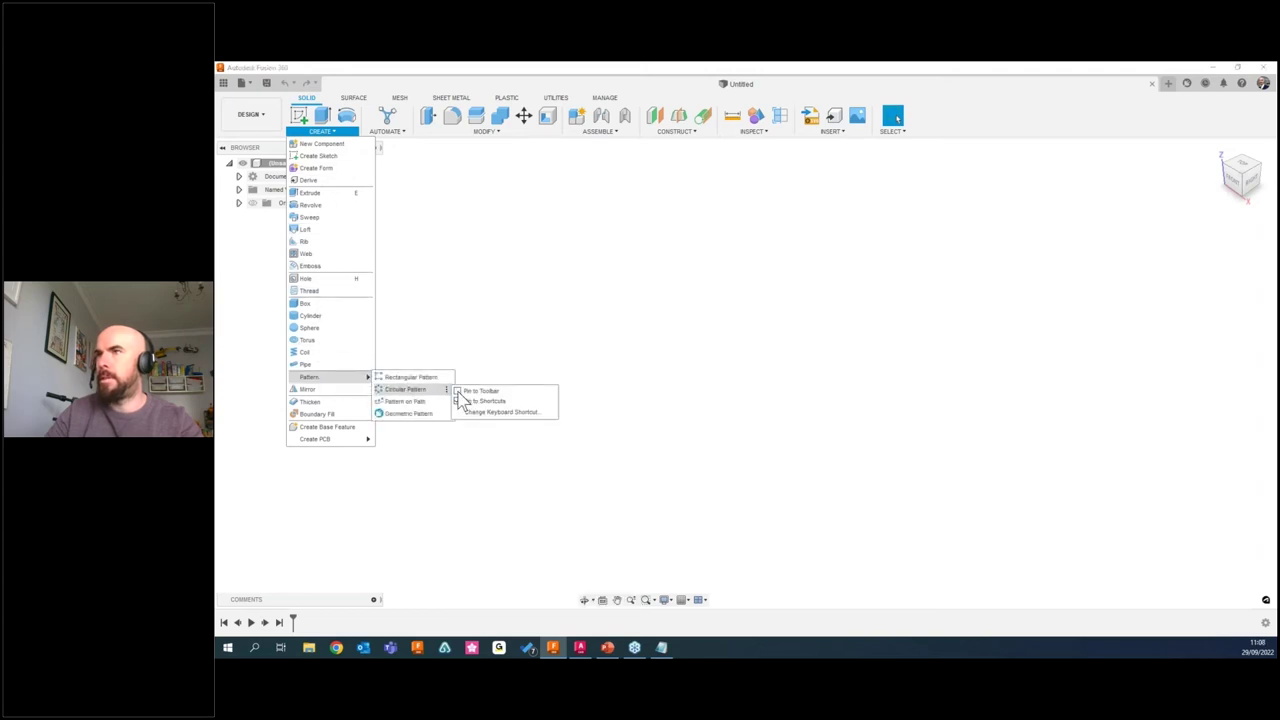
left_click(478, 390)
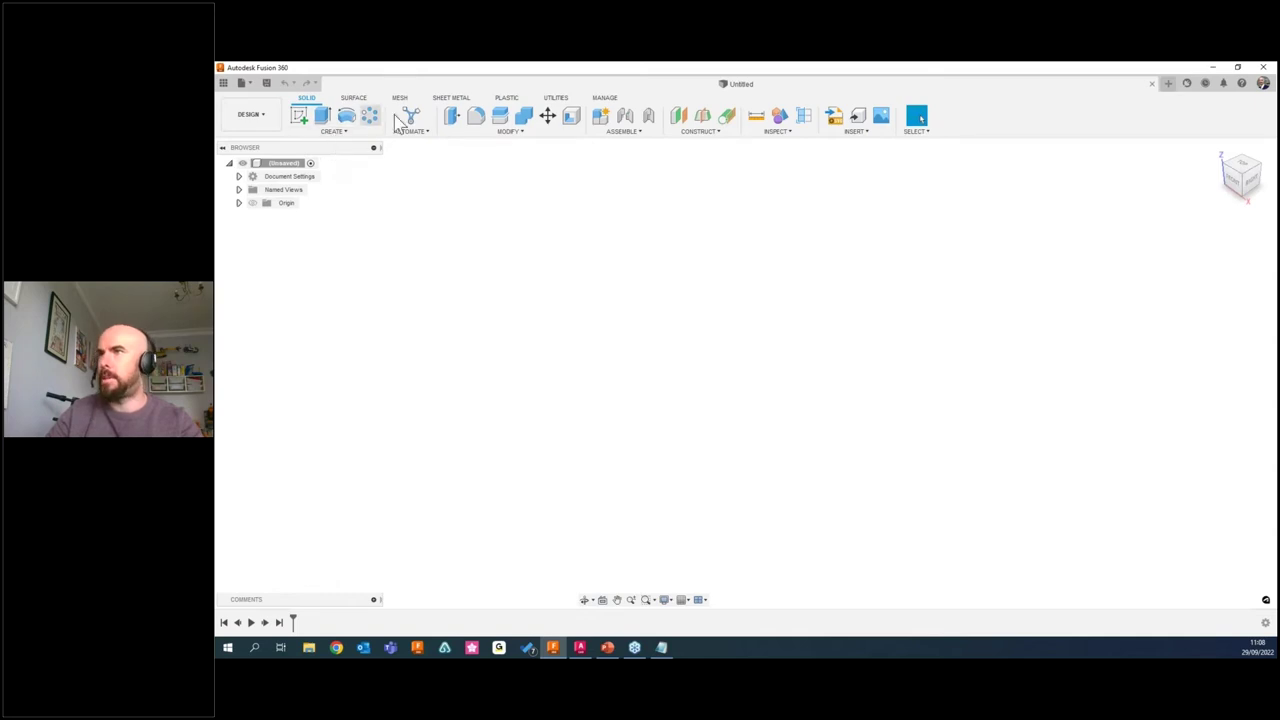
left_click(338, 132)
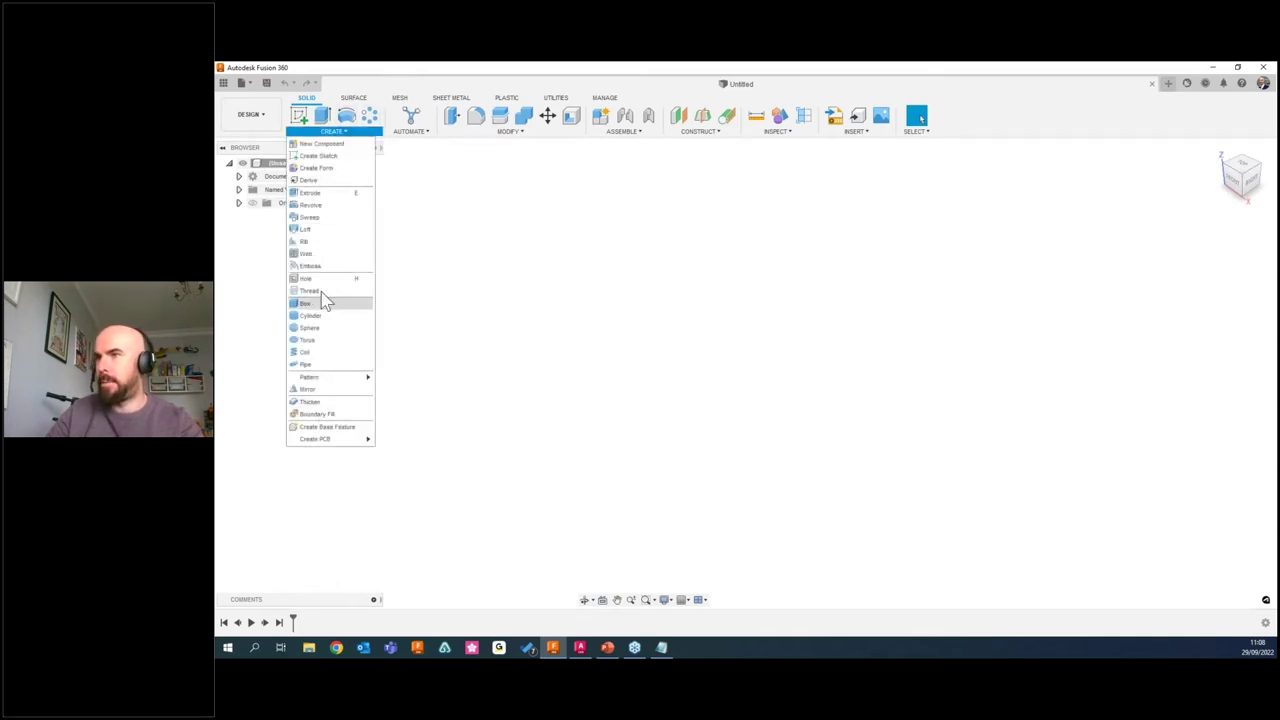
left_click(505, 235)
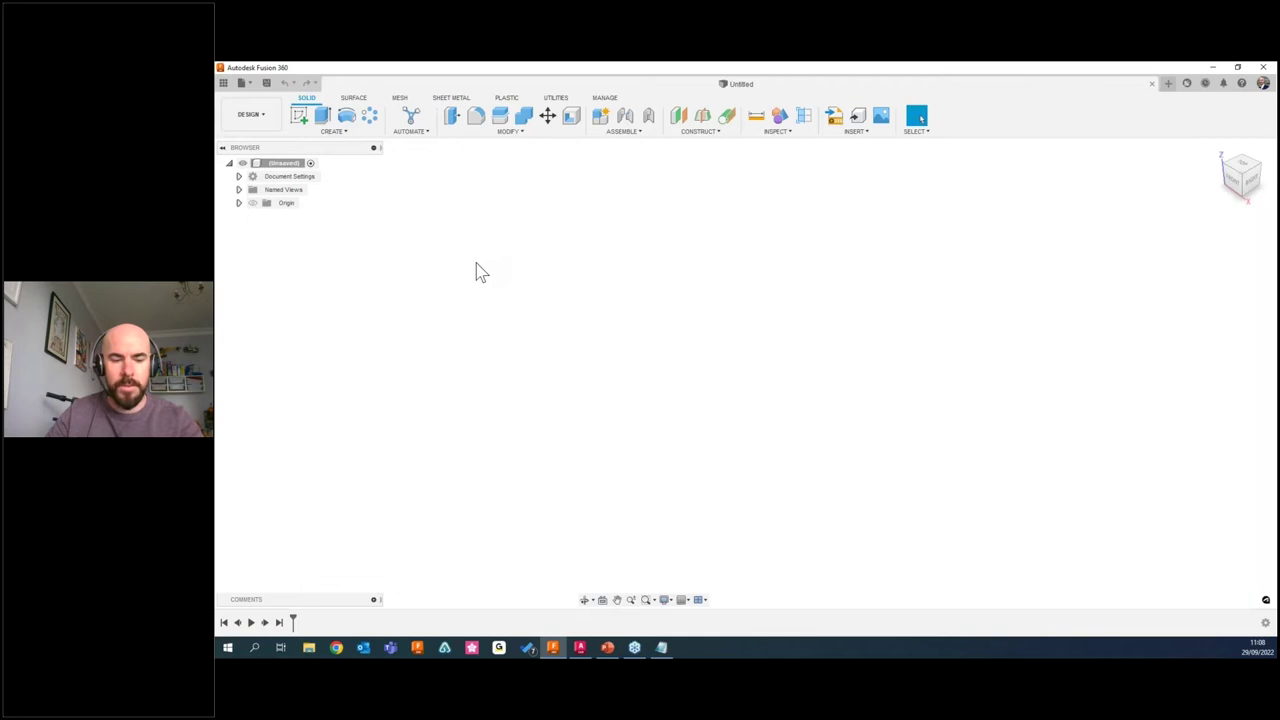
key("alt+Tab")
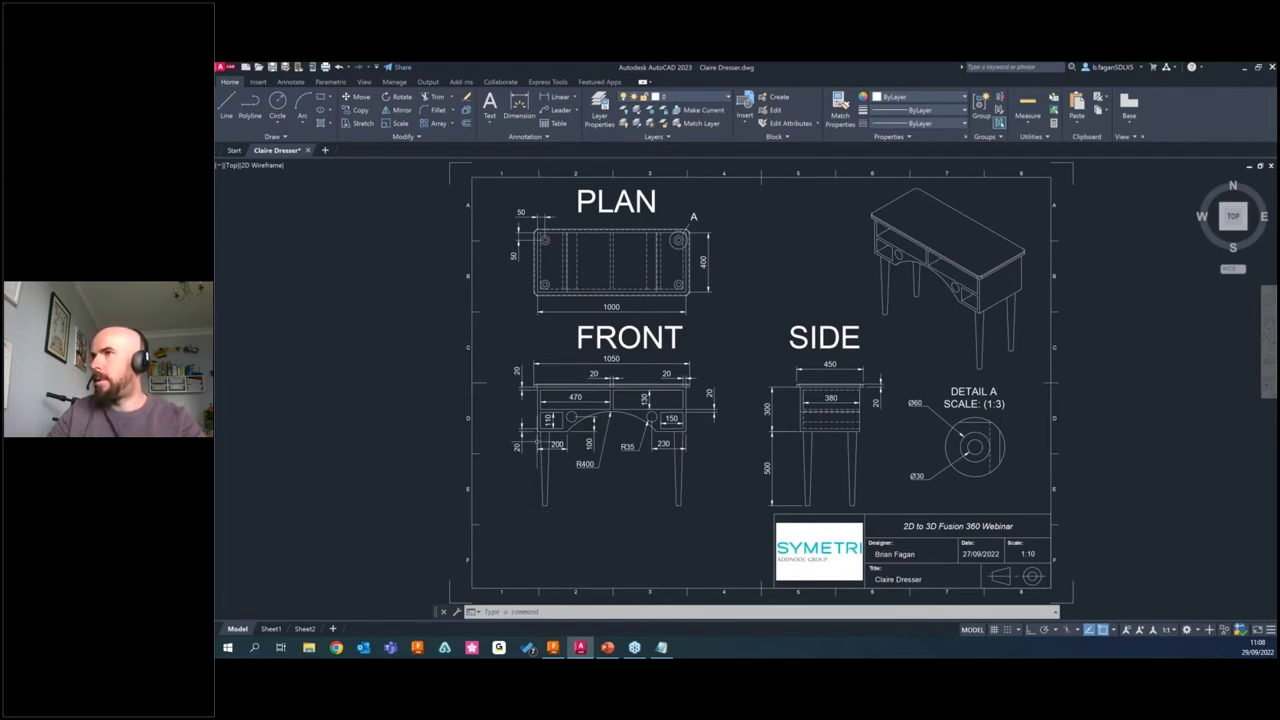
Browse AutoCAD's Circle and Rectangle options, cancel RECTANG, and switch to the Fusion 360 window.
left_click(280, 121)
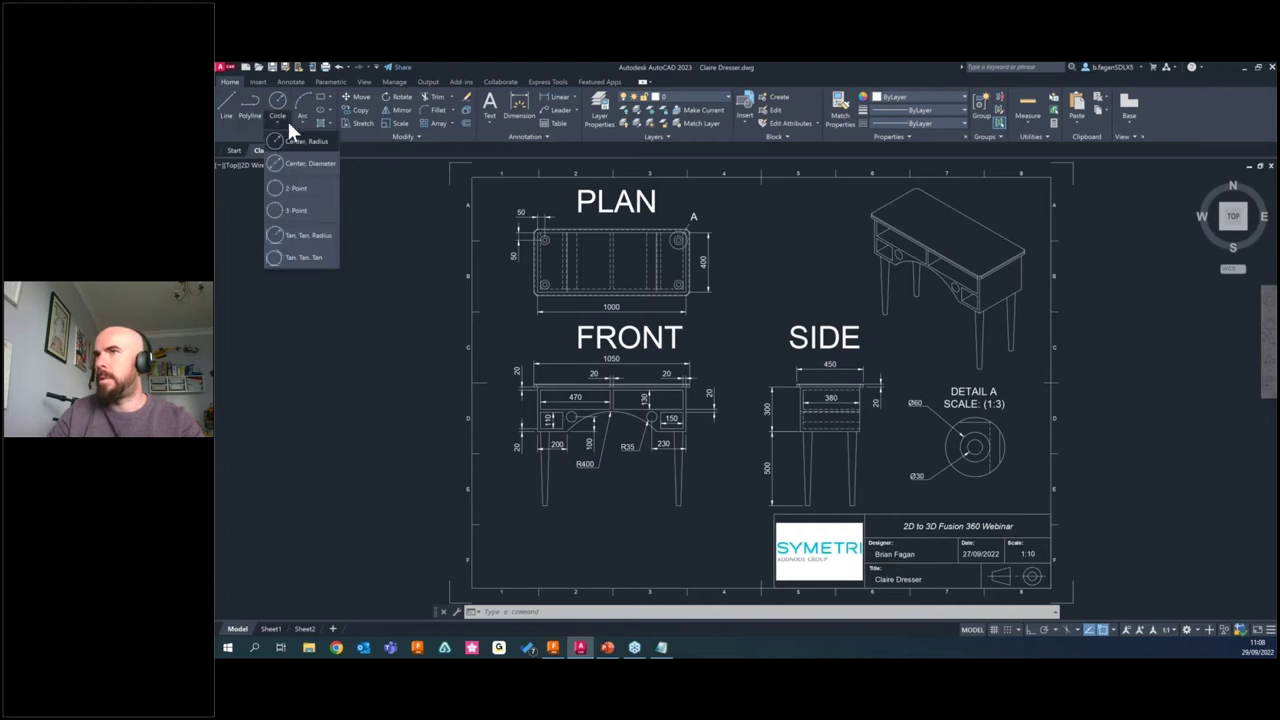
left_click(324, 97)
left_click(328, 97)
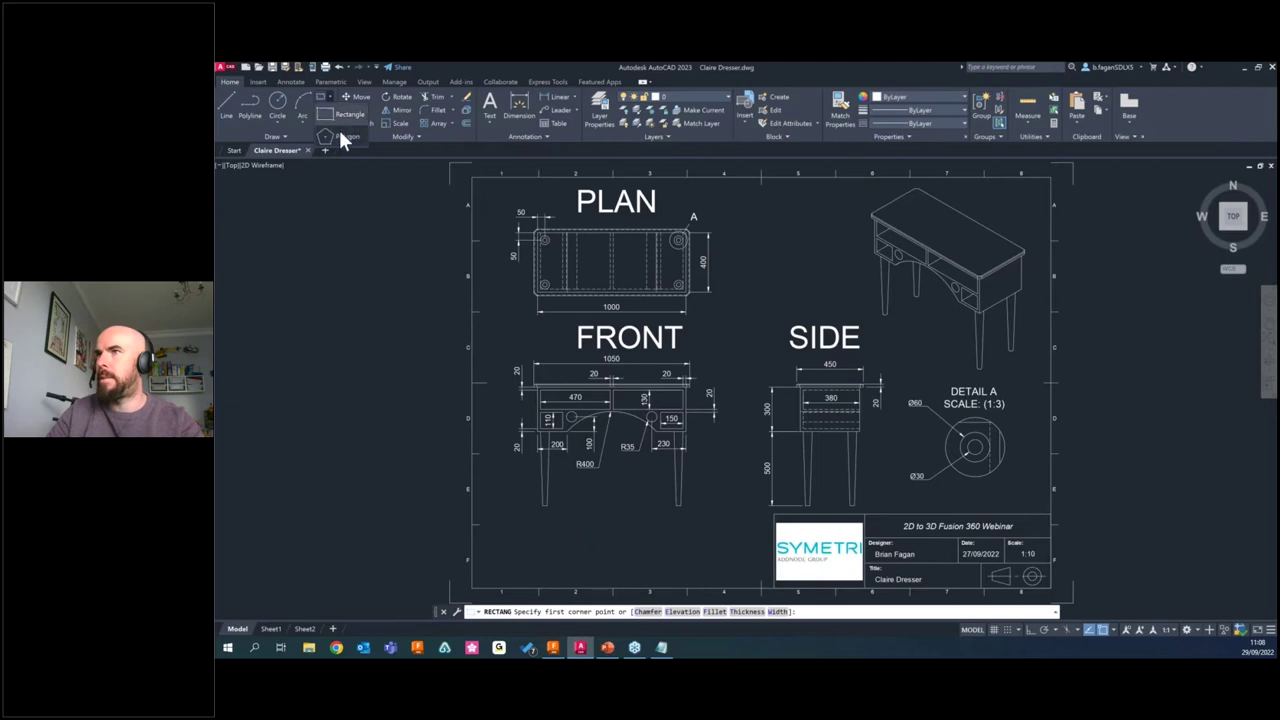
key("Escape")
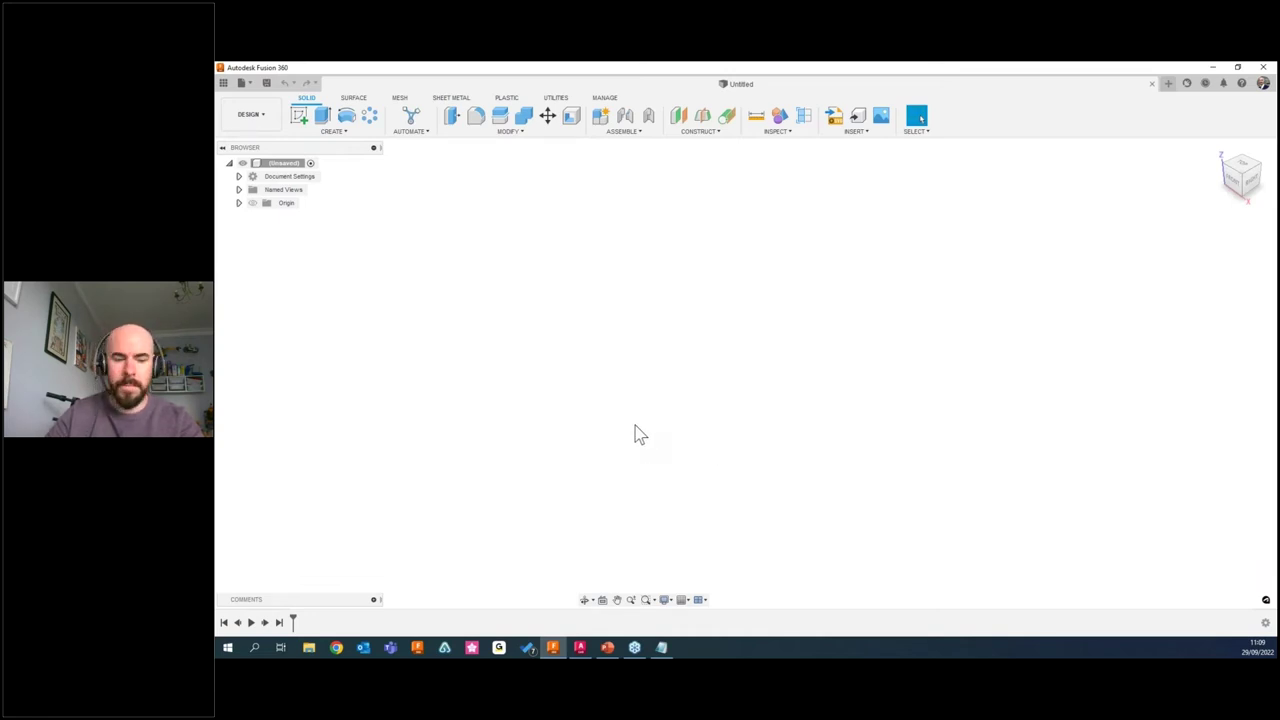
left_click(1238, 68)
Place AutoCAD beside Fusion 360 and frame the dresser's plan, front and side views.
left_click(1255, 72)
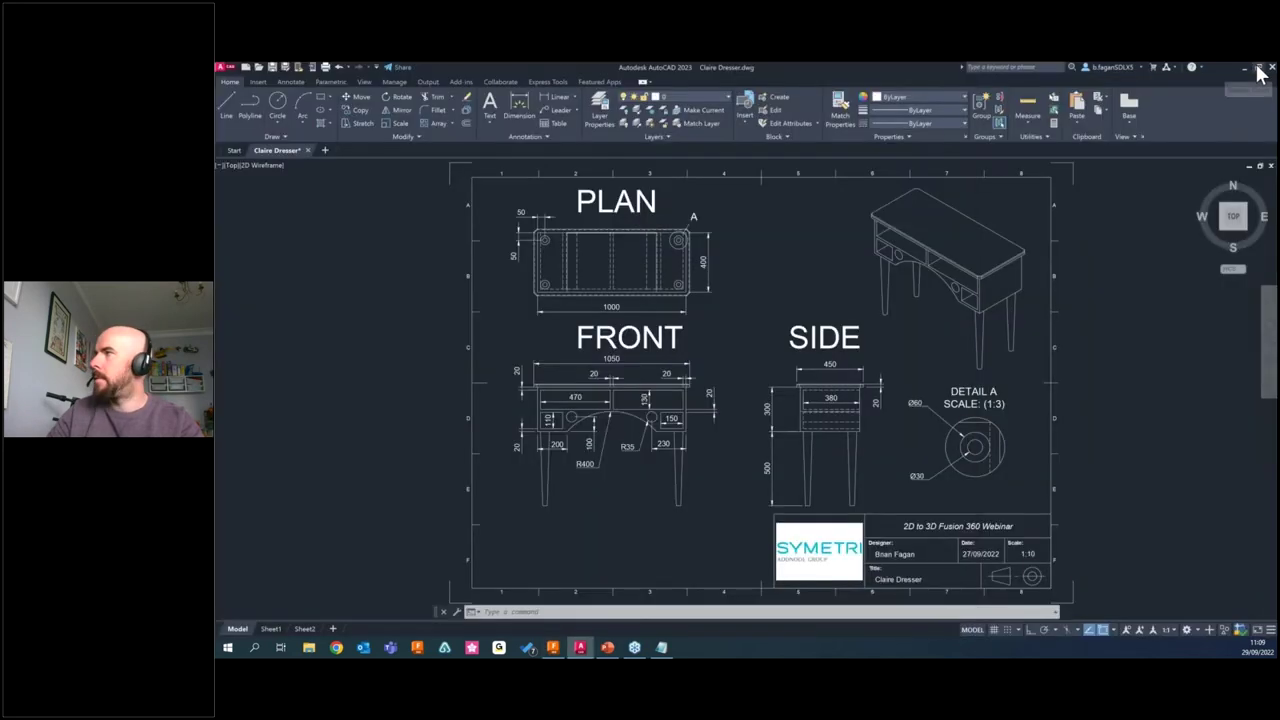
left_click(1258, 68)
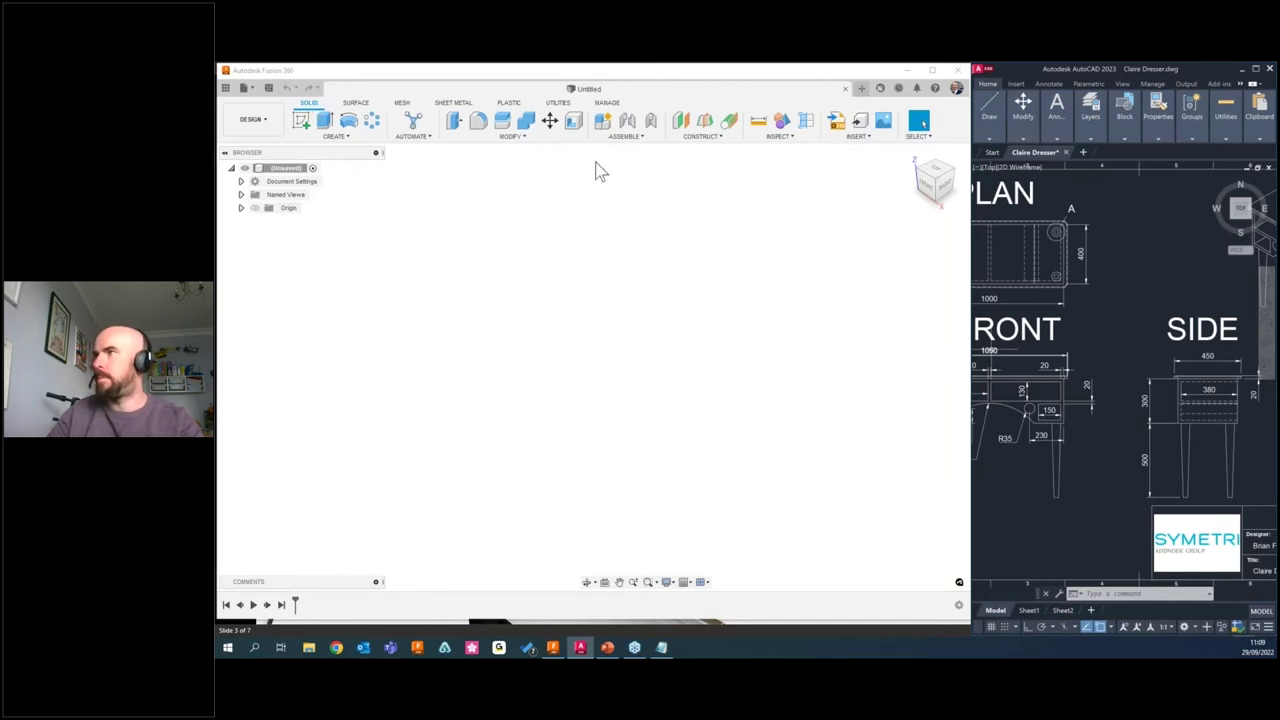
scroll(1075, 300, "up", 2)
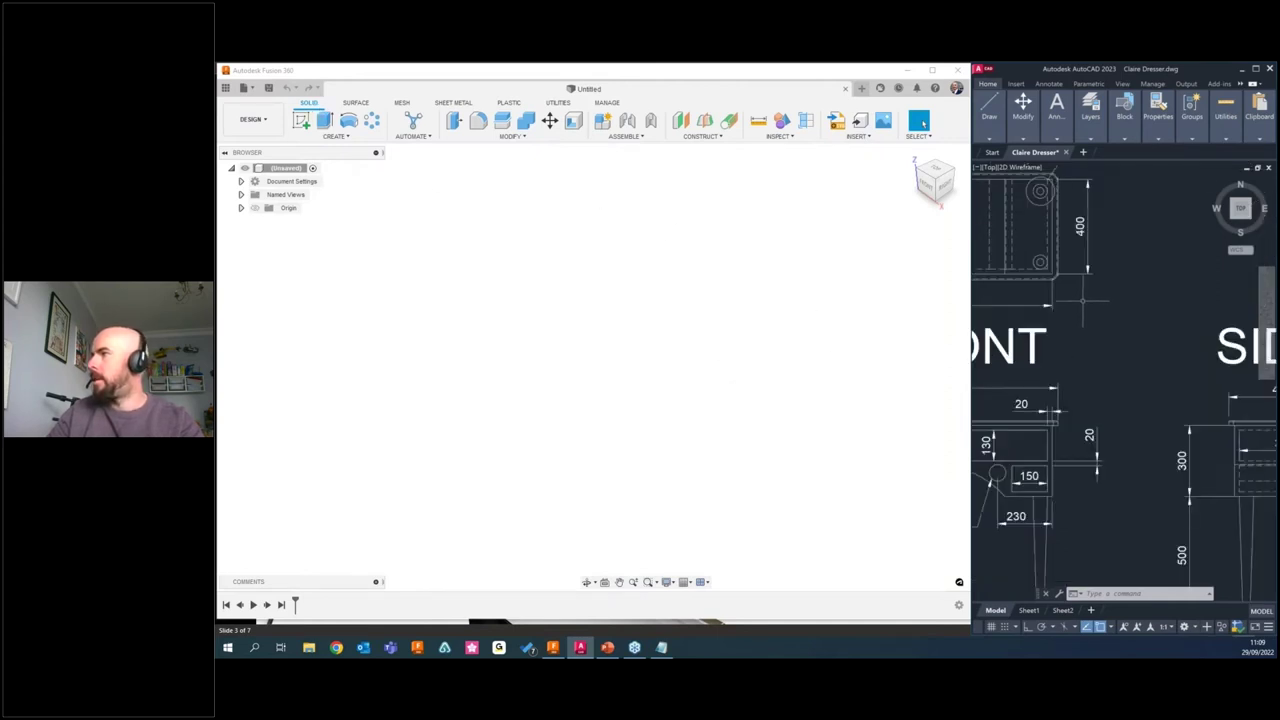
scroll(1065, 338, "down", 4)
scroll(1065, 338, "down", 2)
middle_click_drag(1051, 340, 1075, 357)
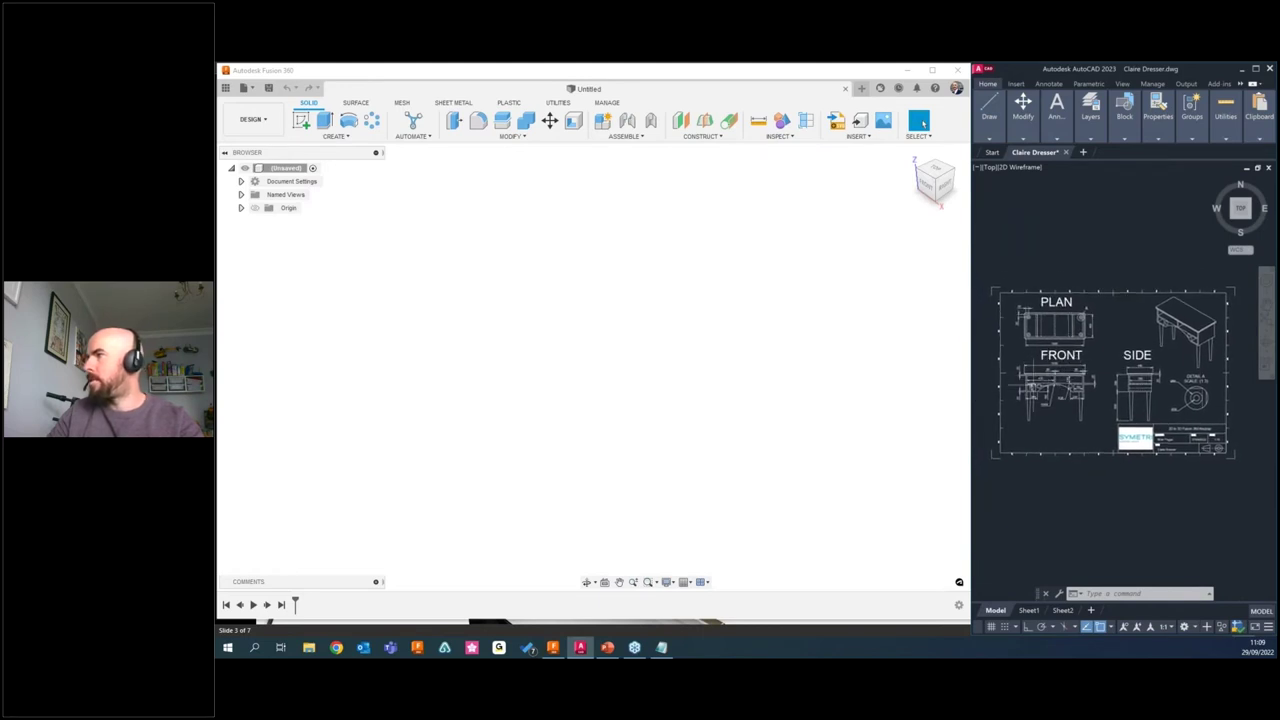
scroll(1031, 385, "up", 2)
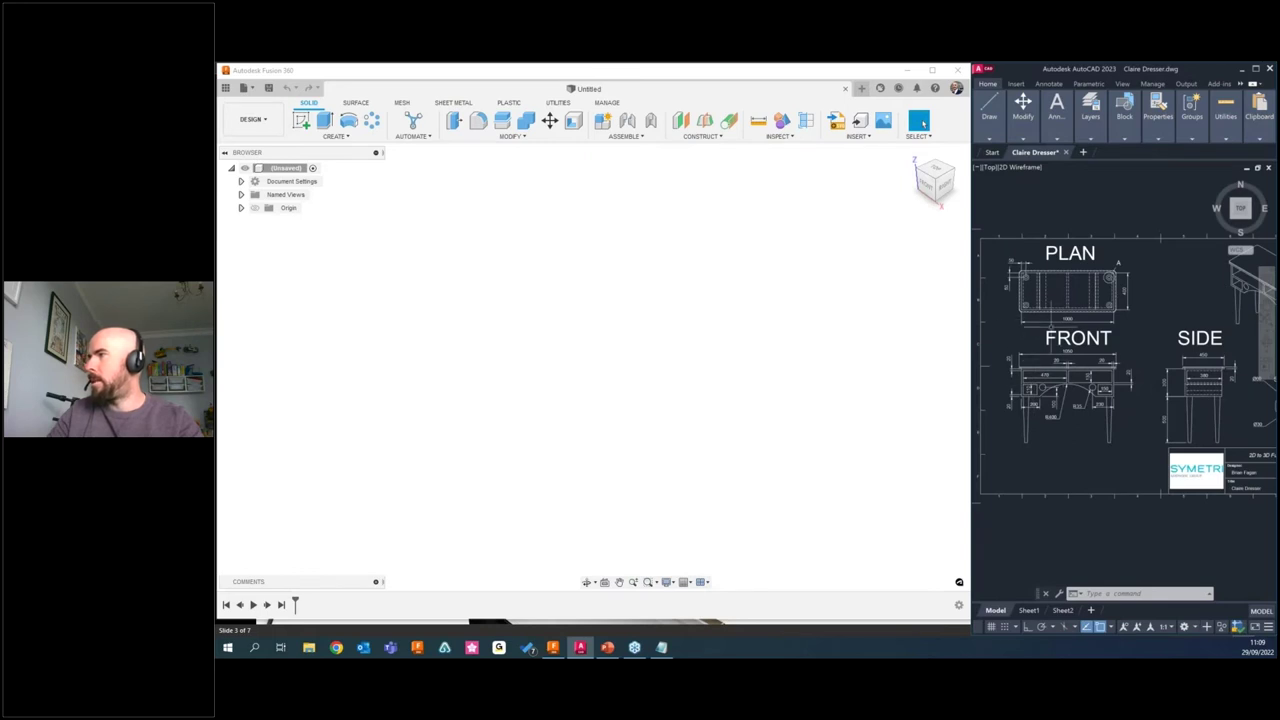
left_click(295, 274)
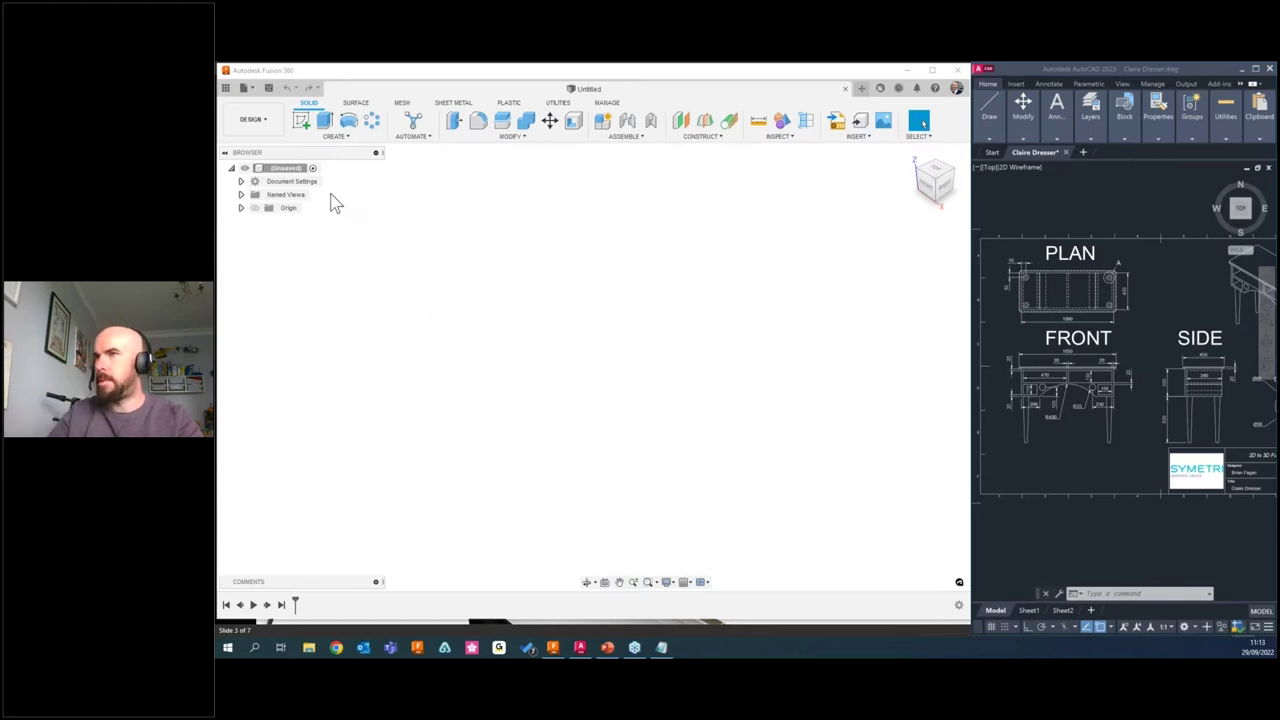
left_click(241, 181)
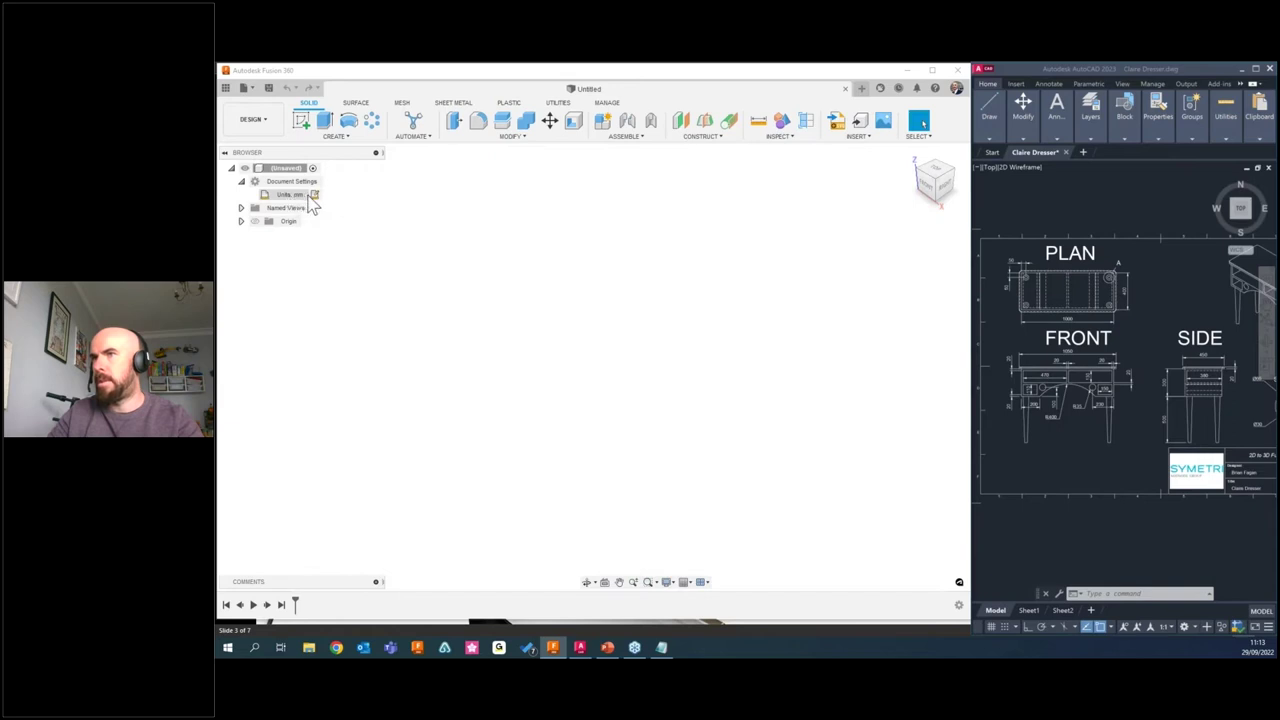
left_click(314, 194)
left_click_drag(840, 219, 500, 211)
left_click(568, 227)
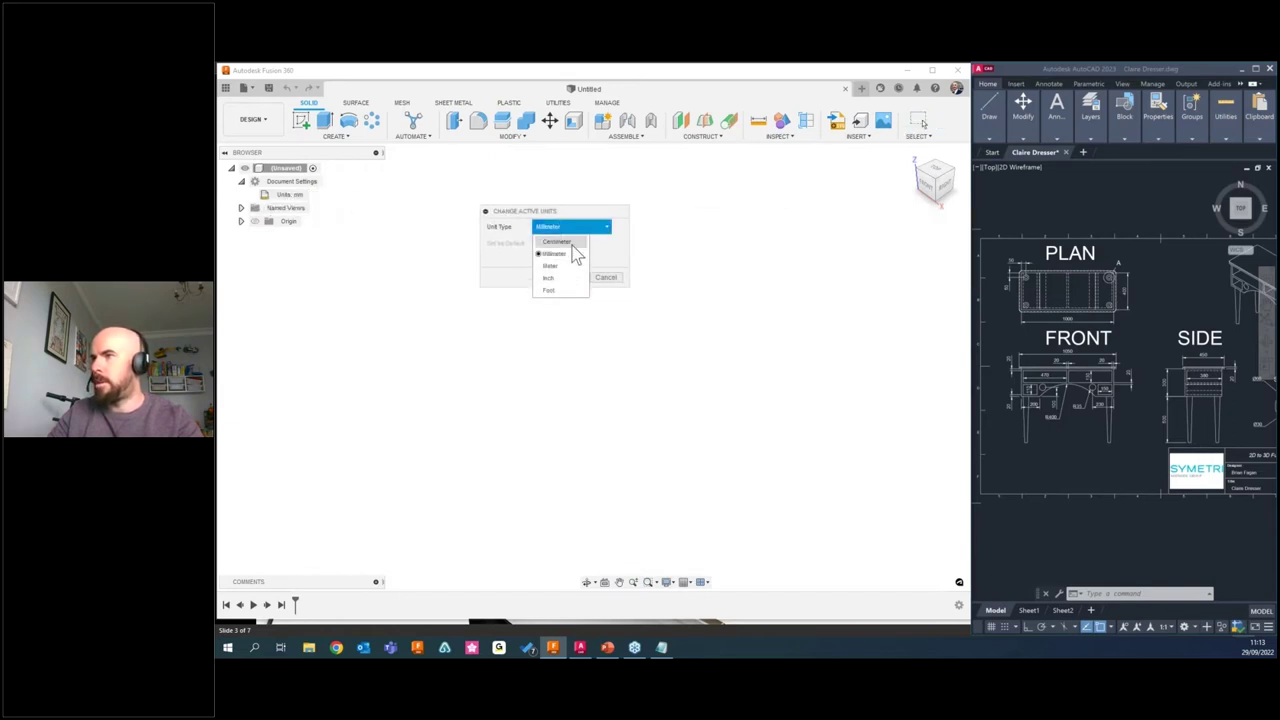
left_click(568, 253)
left_click(606, 278)
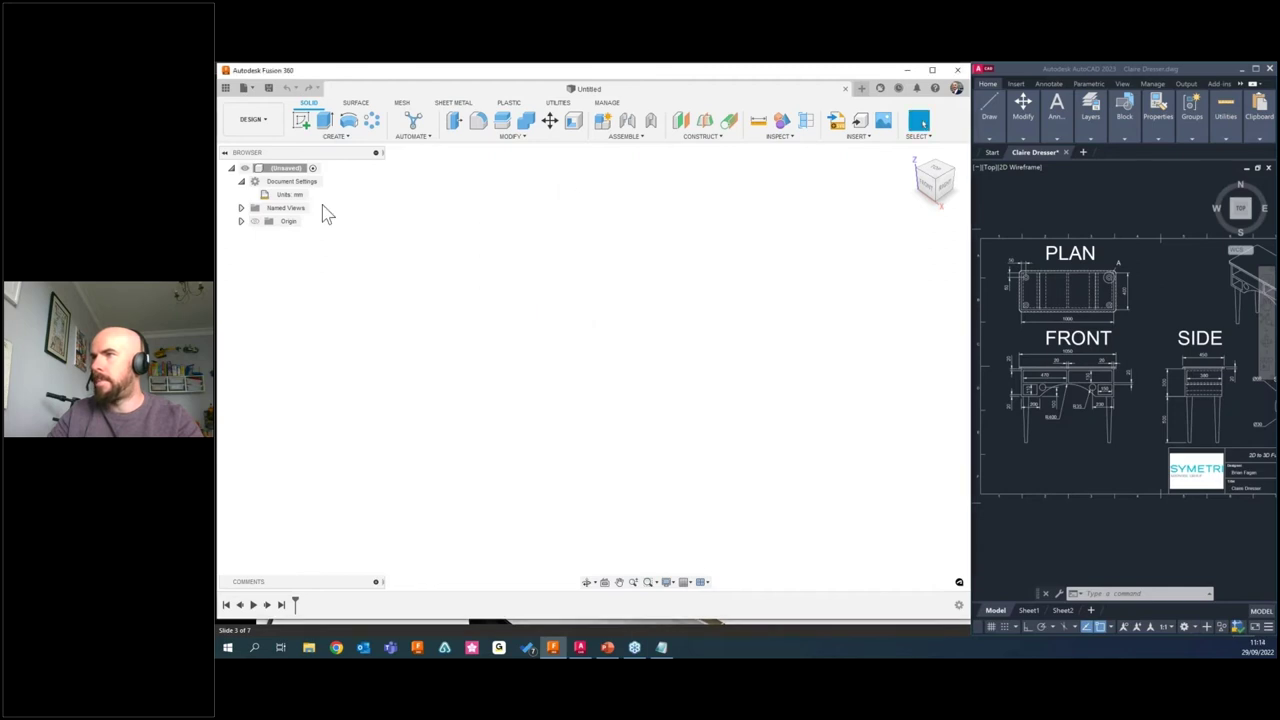
left_click(241, 182)
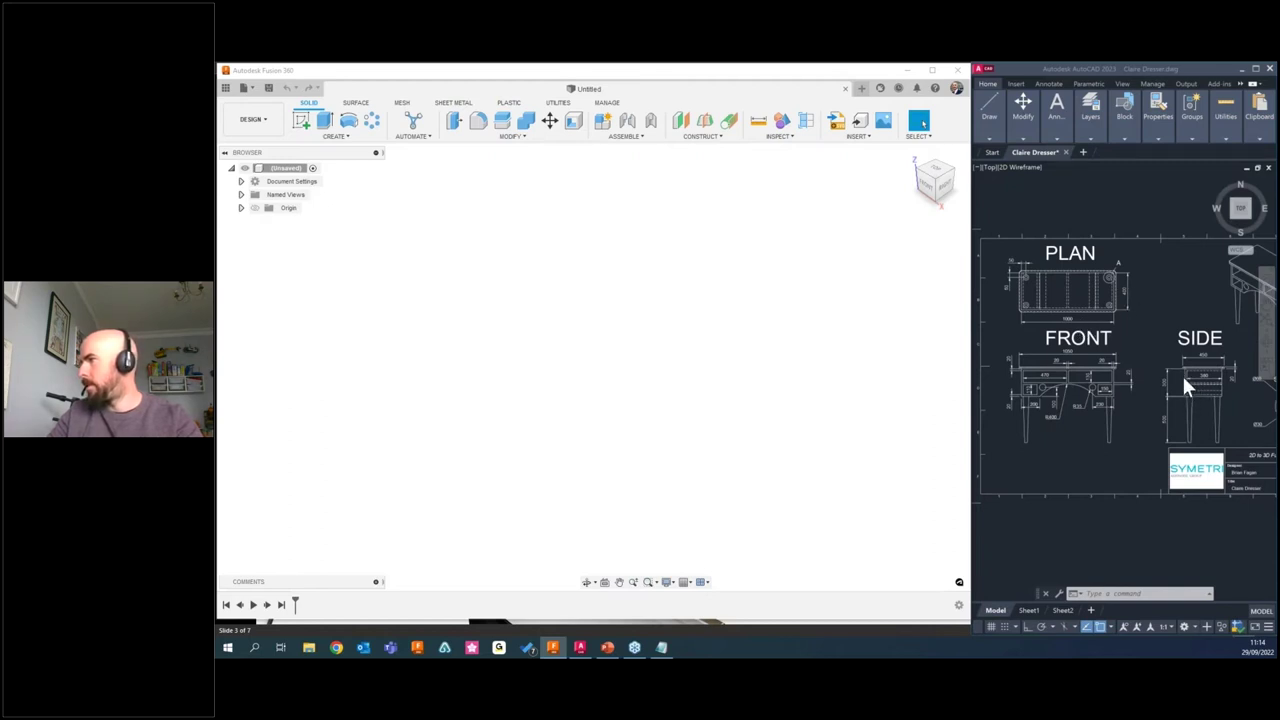
Pan AutoCAD to show the 3D desk and Detail A, then open Fusion's CREATE menu.
mouse_move(1190, 340)
middle_mouse_down()
mouse_move(1096, 342)
mouse_move(1171, 325)
middle_mouse_up()
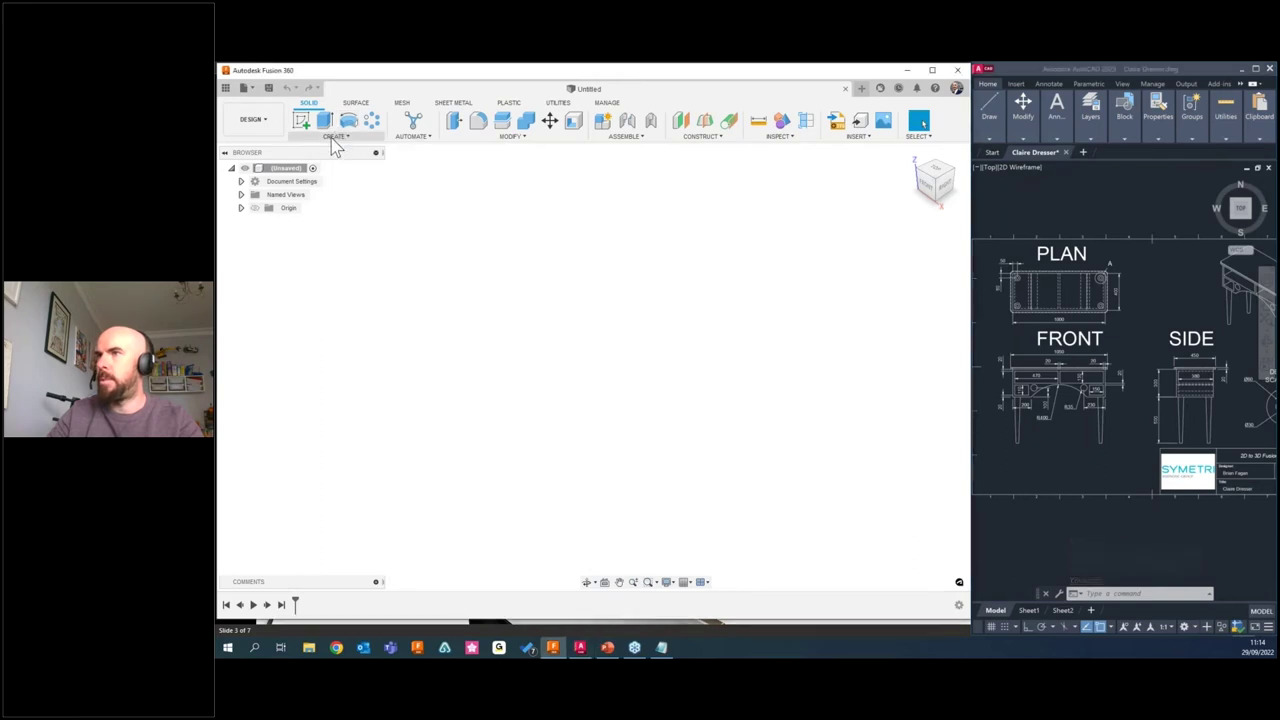
left_click(334, 136)
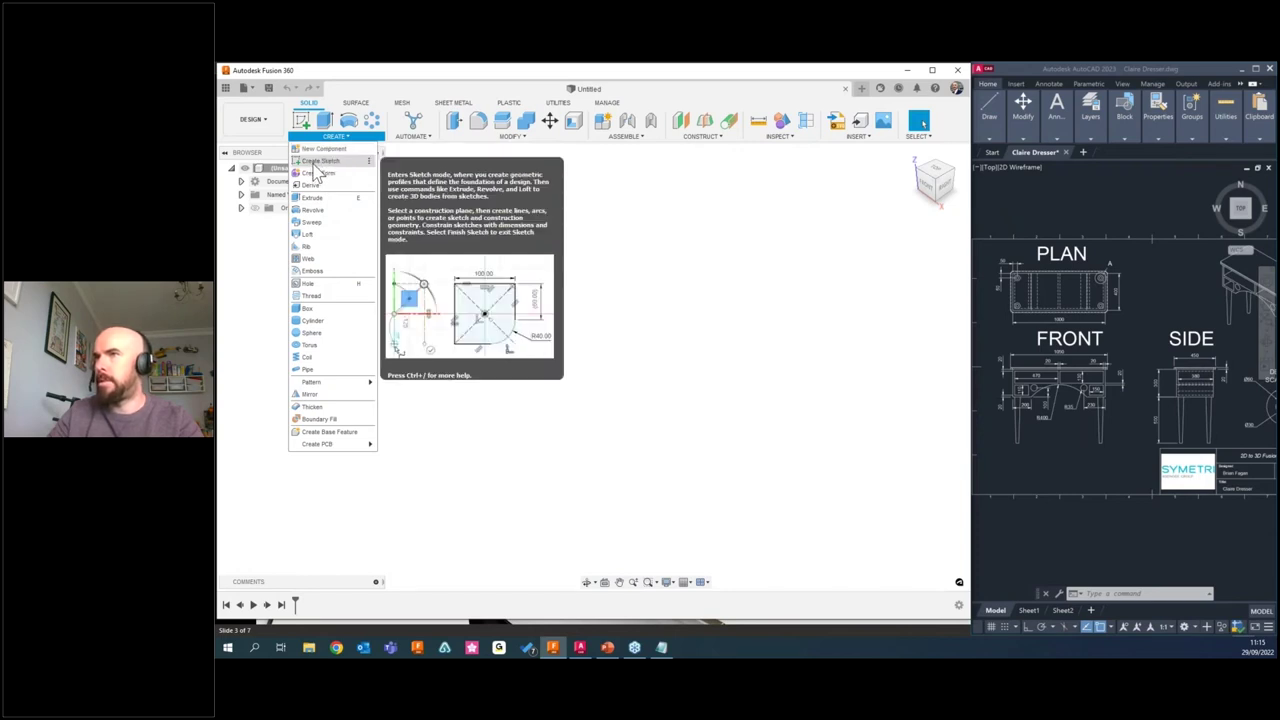
Start Create Sketch and, after trying several origin planes, pick the horizontal XY ground plane.
left_click(314, 163)
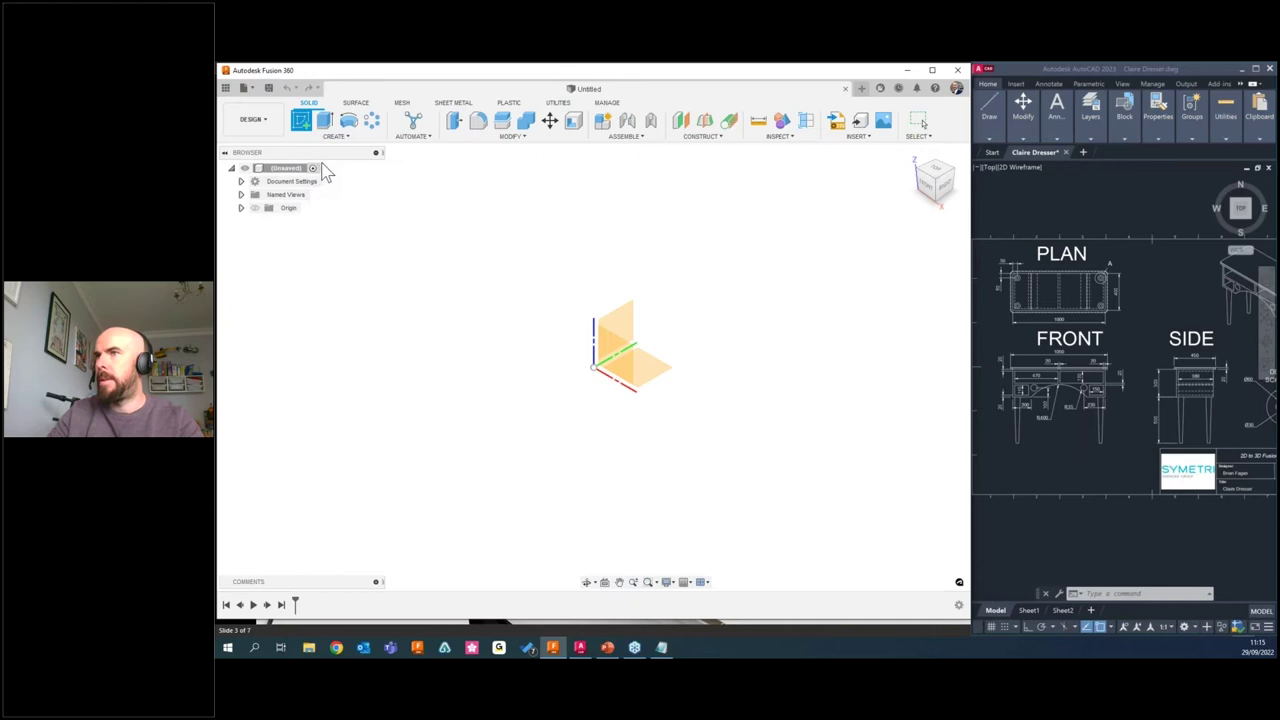
left_click(615, 325)
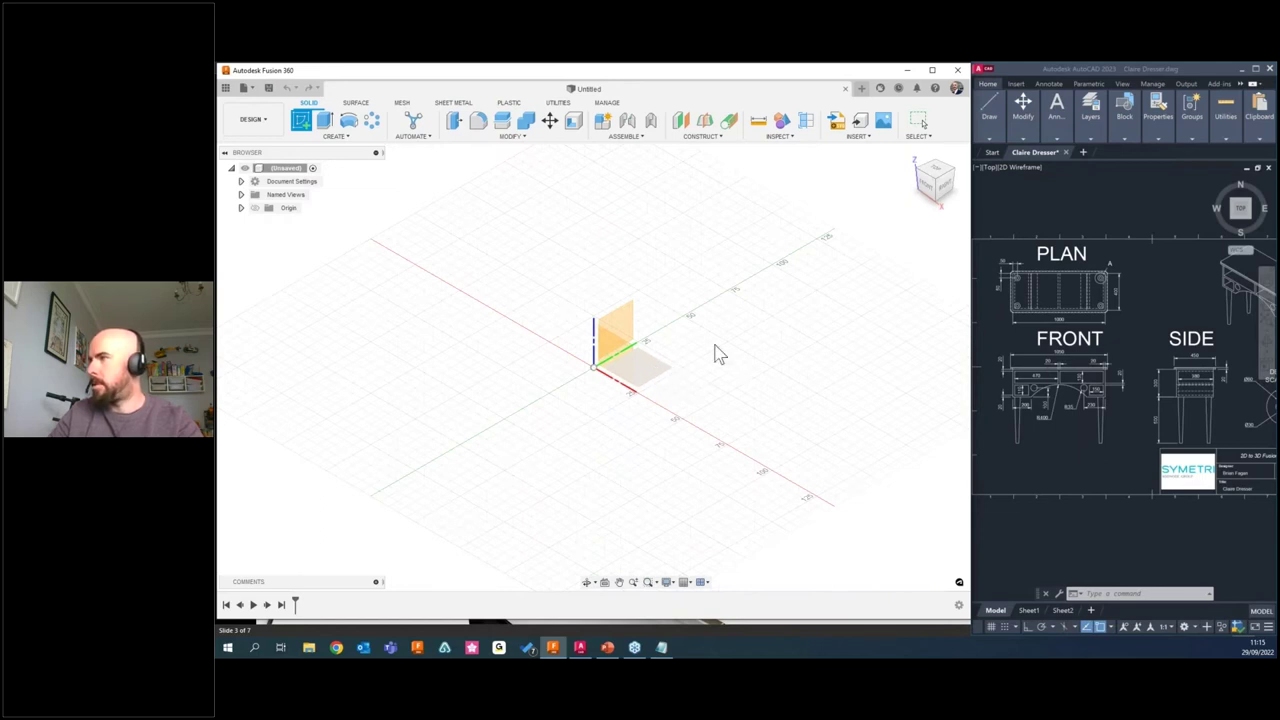
left_click(655, 375)
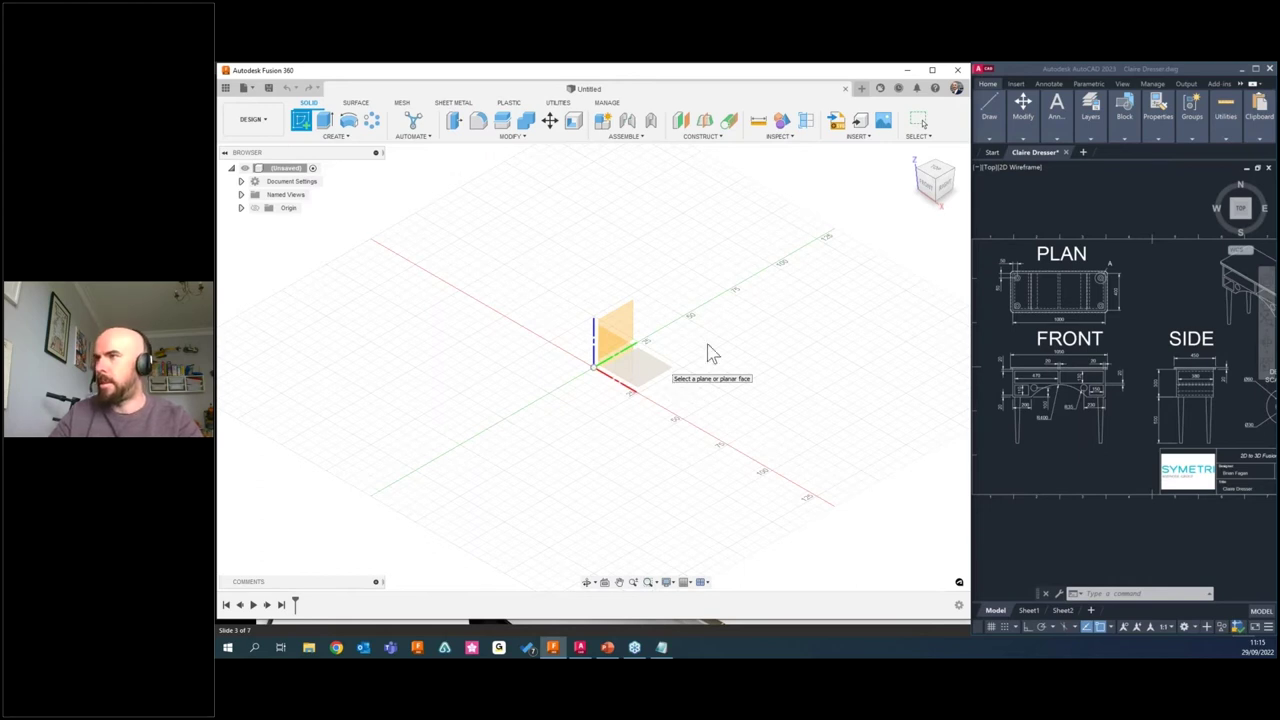
left_click(692, 362)
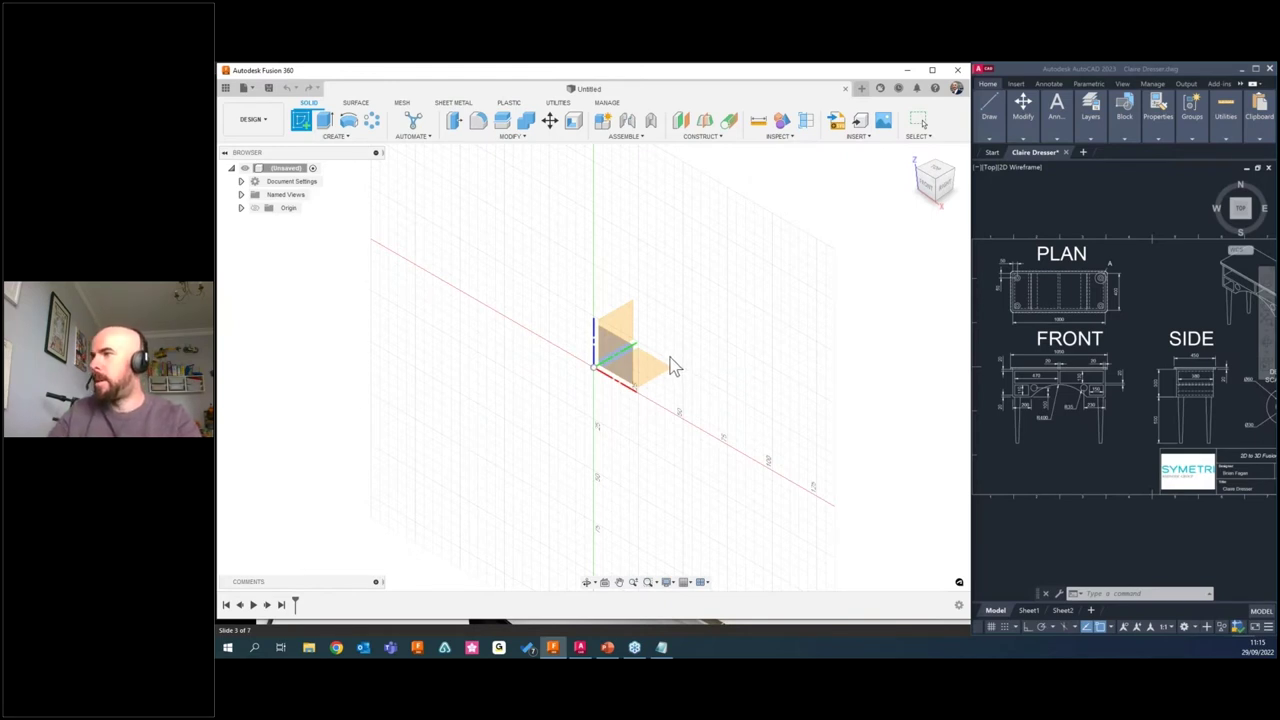
left_click(674, 380)
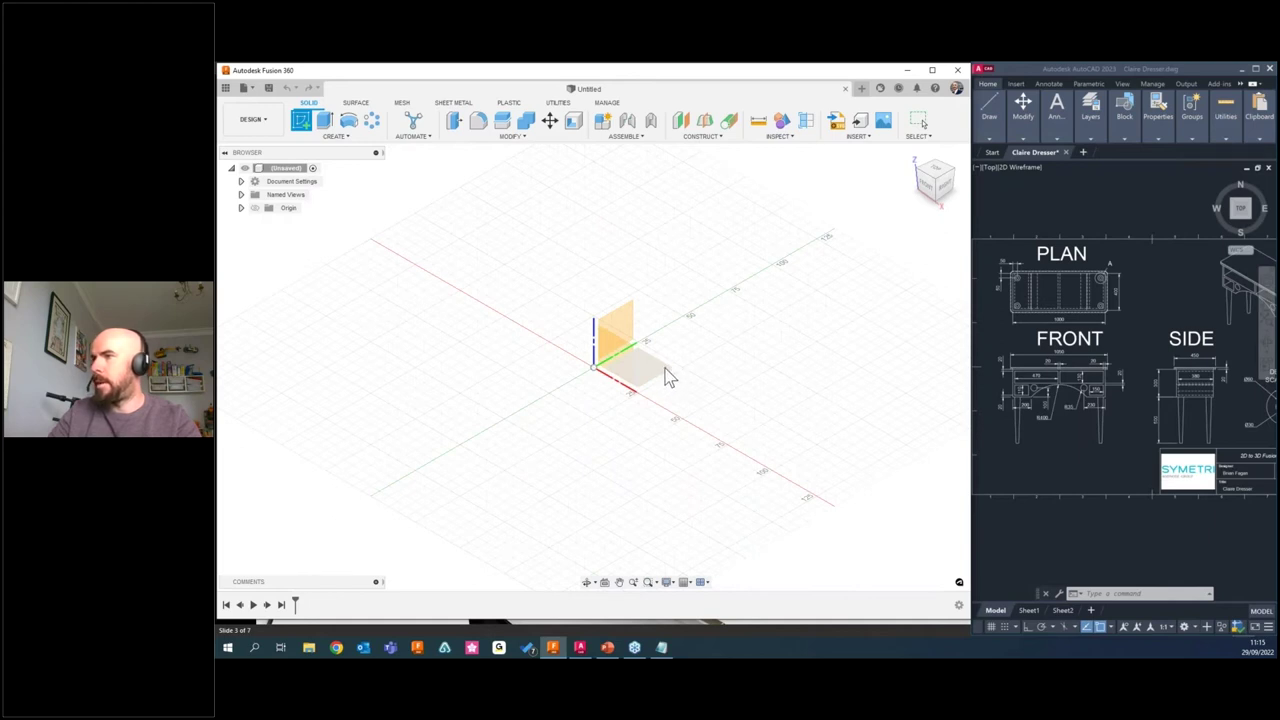
left_click(671, 368)
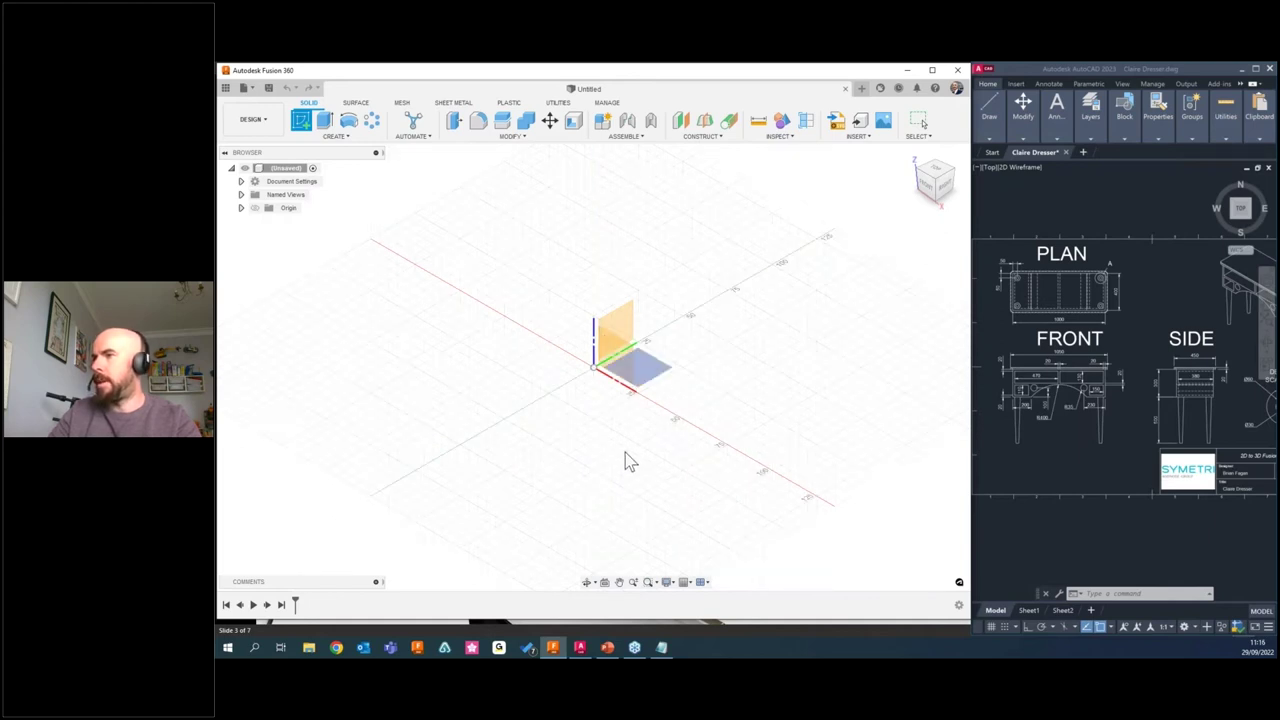
left_click(622, 372)
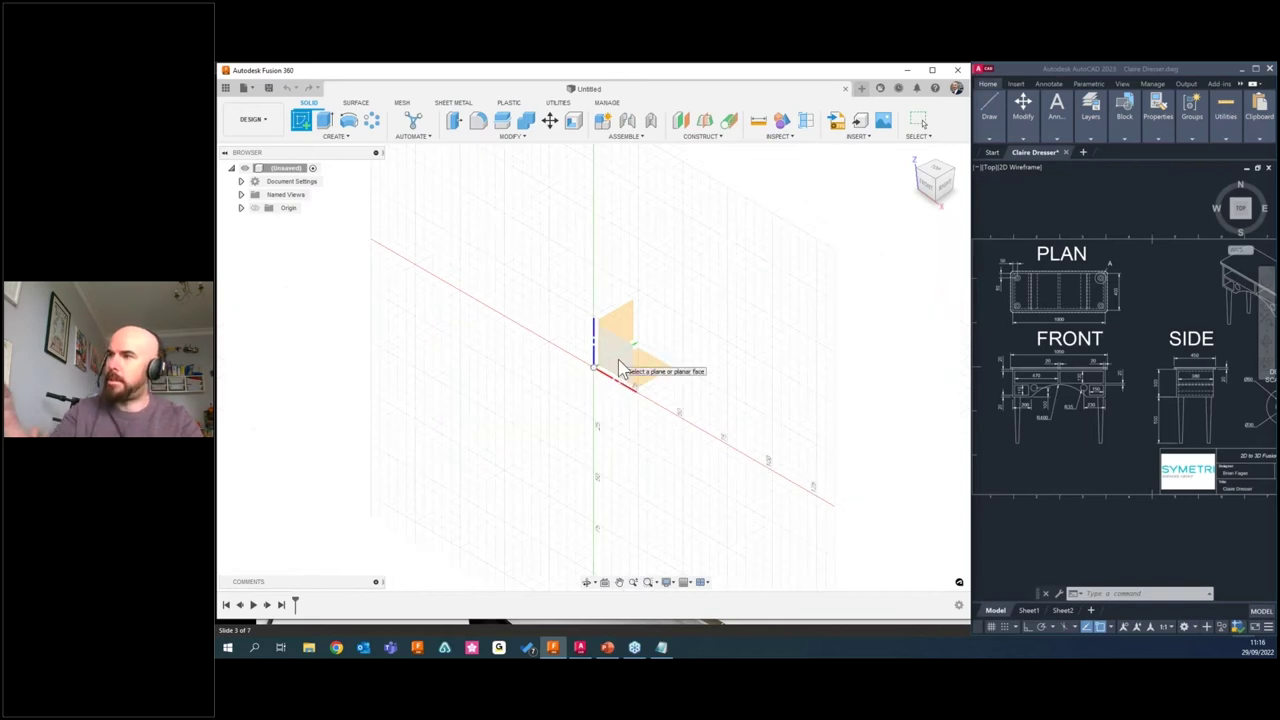
left_click(672, 386)
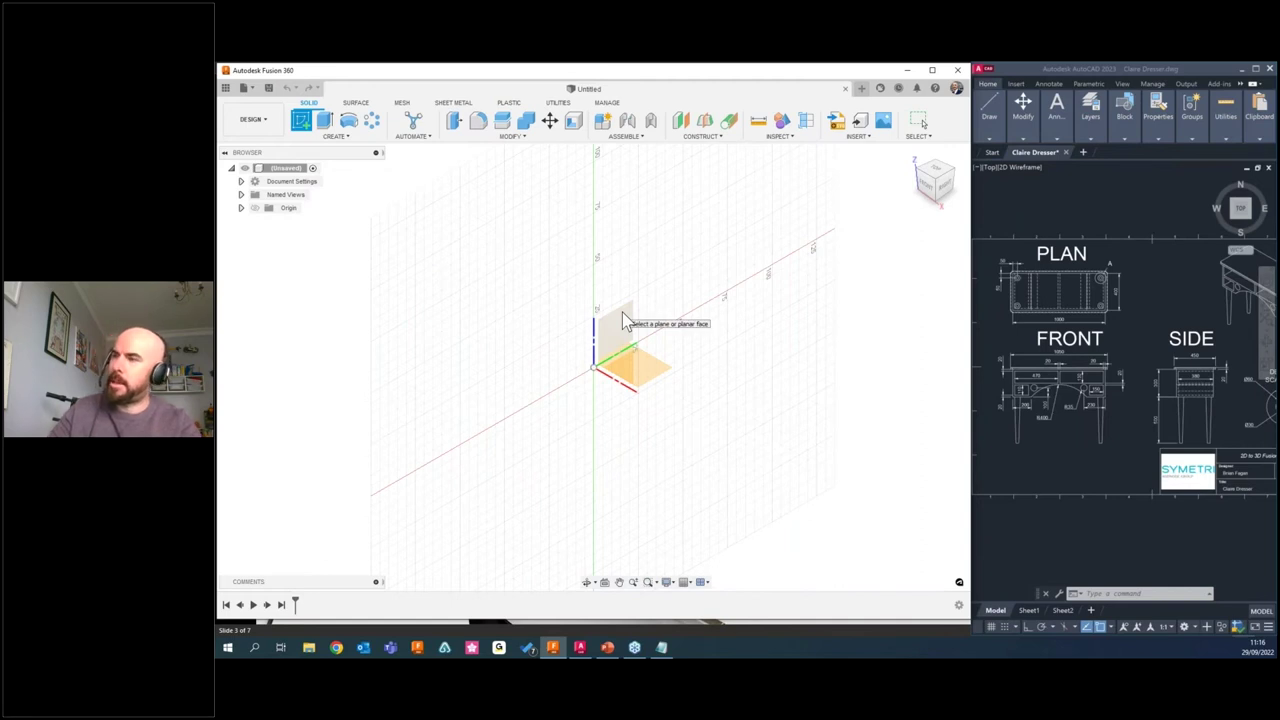
middle_click_drag(622, 318, 668, 378, "shift")
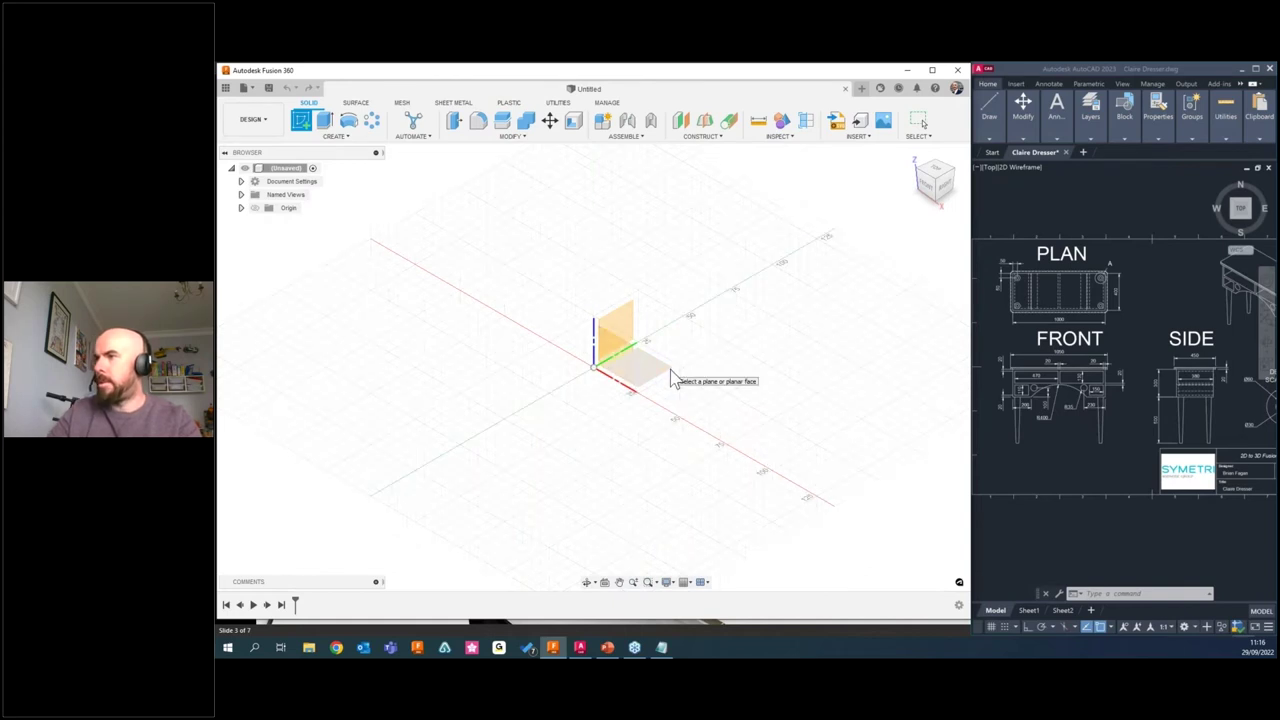
left_click(670, 370)
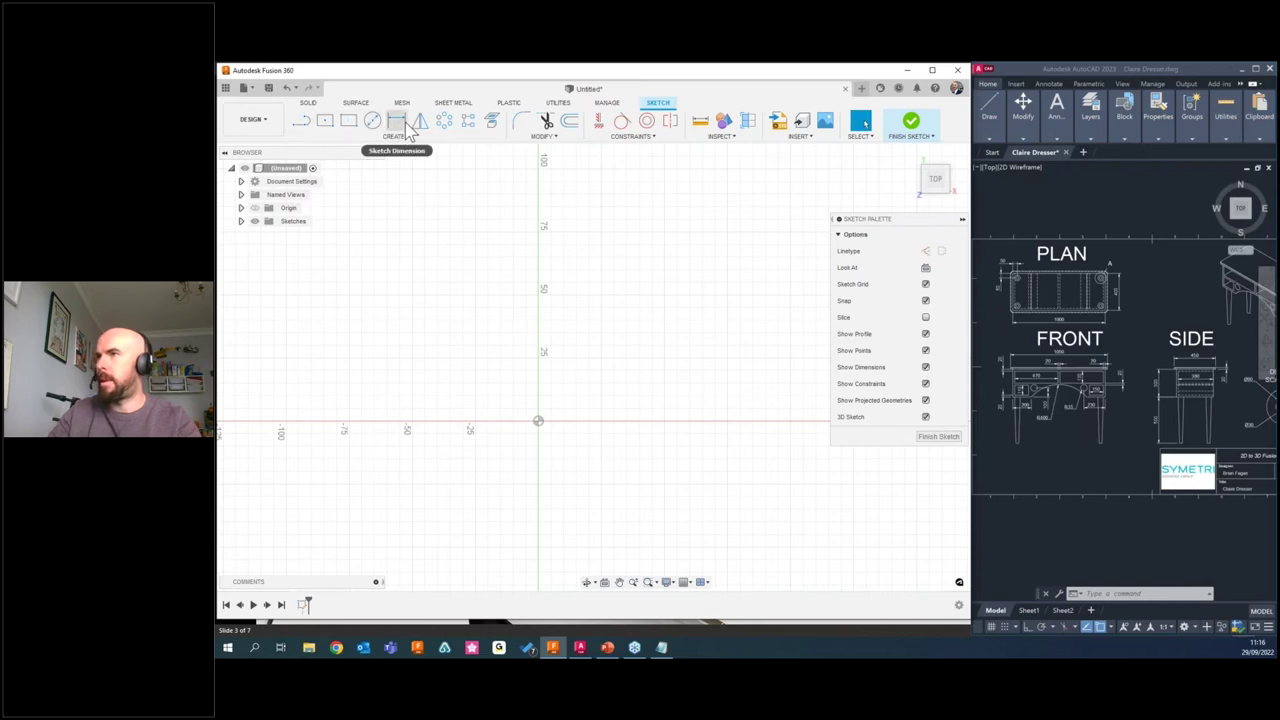
Look through the sketch Modify and Create menus and choose Center Rectangle.
left_click(541, 136)
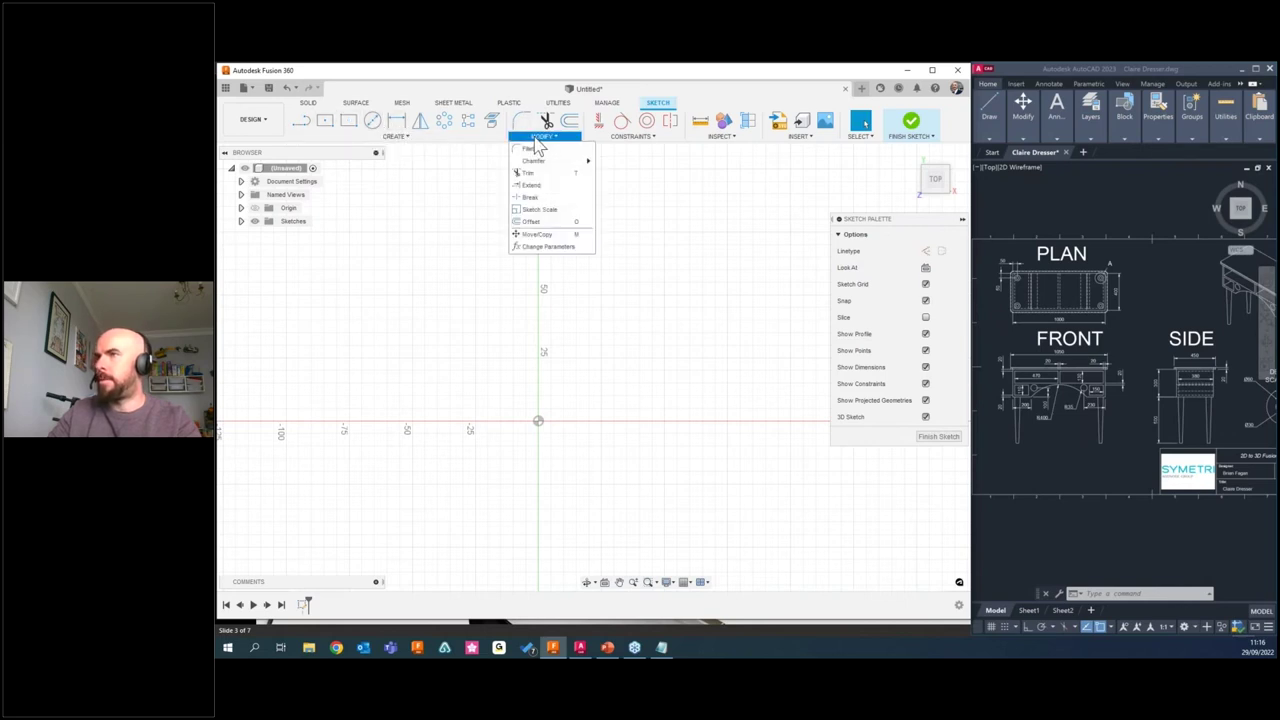
mouse_move(560, 161)
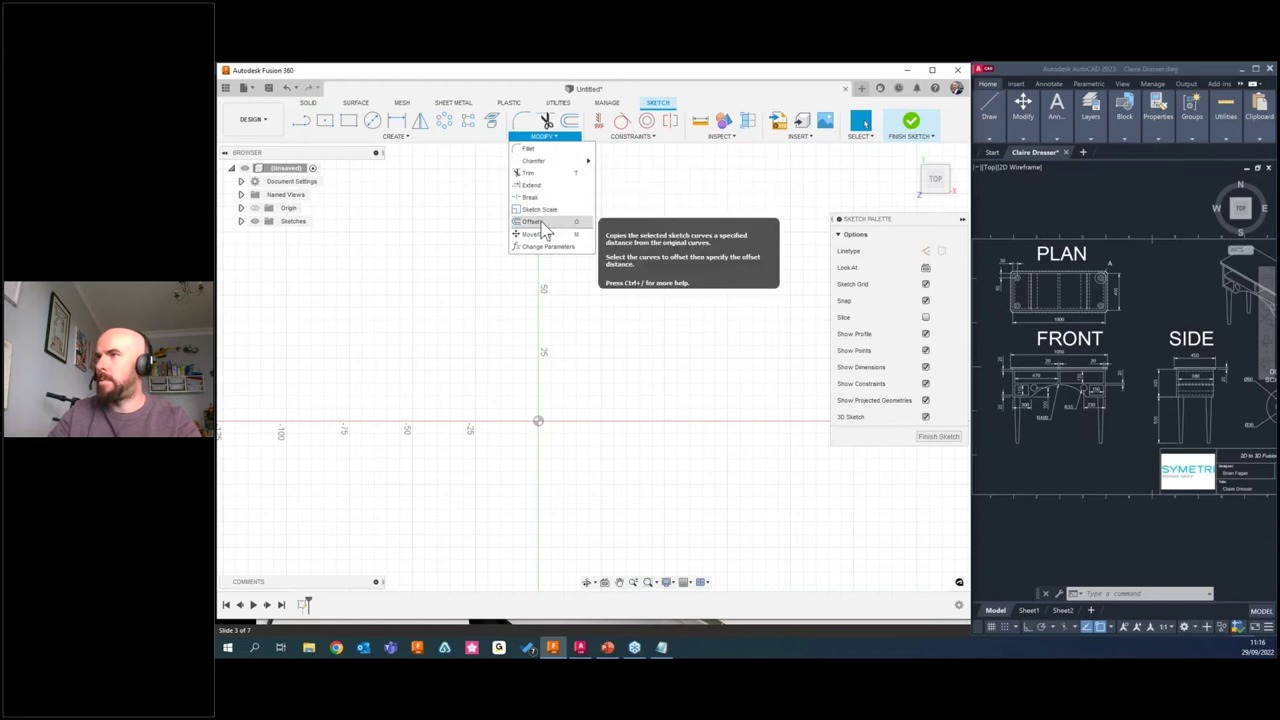
left_click(398, 137)
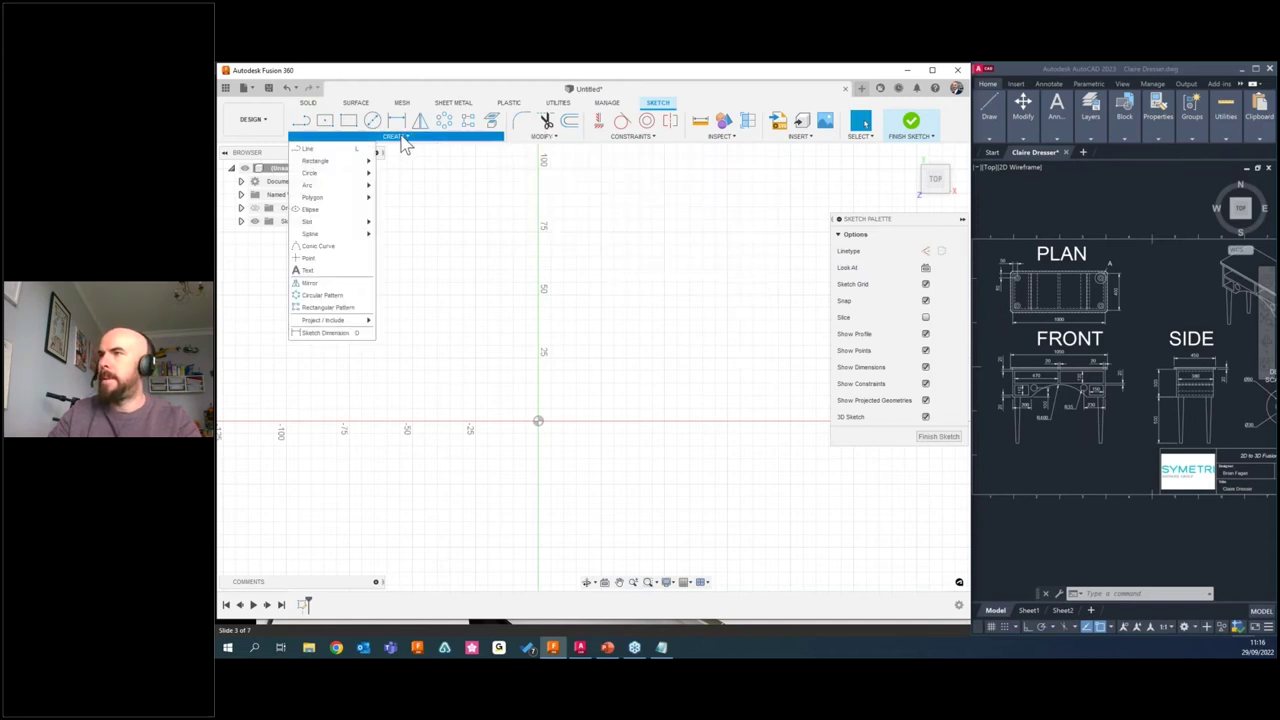
left_click(326, 121)
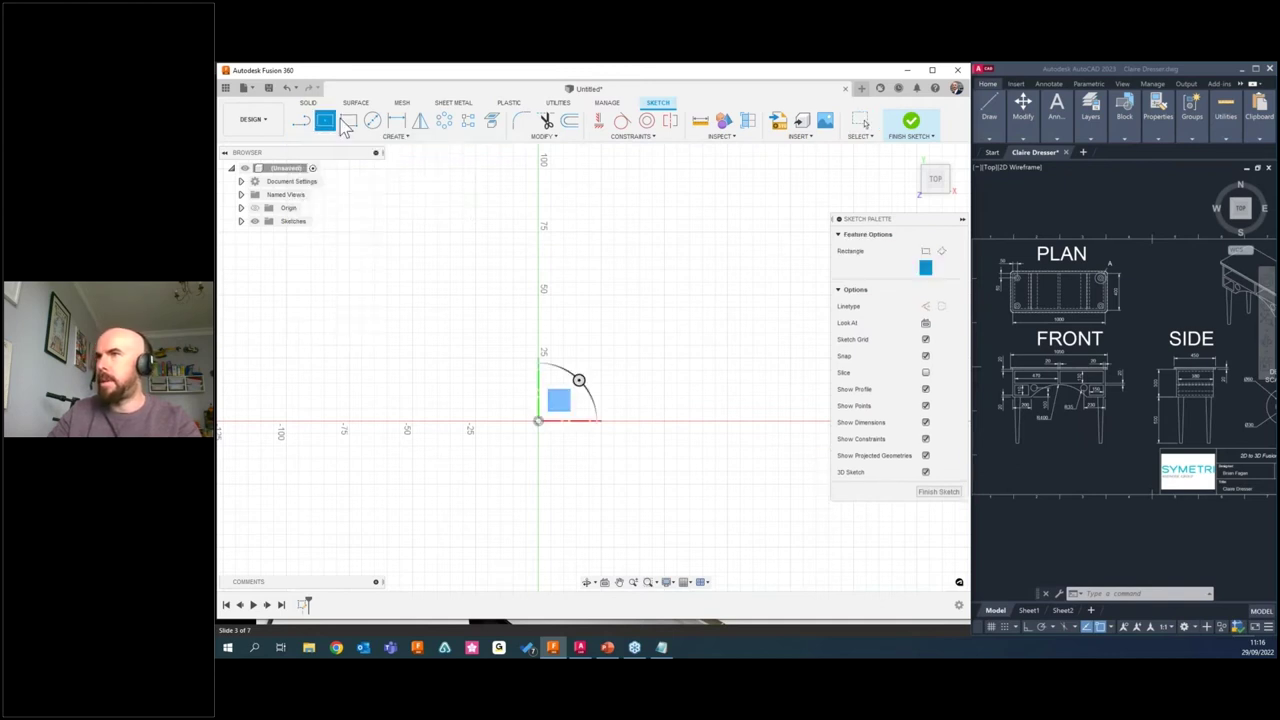
Switch off 3D Sketch, finish the sketch, and delete it from the timeline.
left_click(925, 472)
left_click(937, 492)
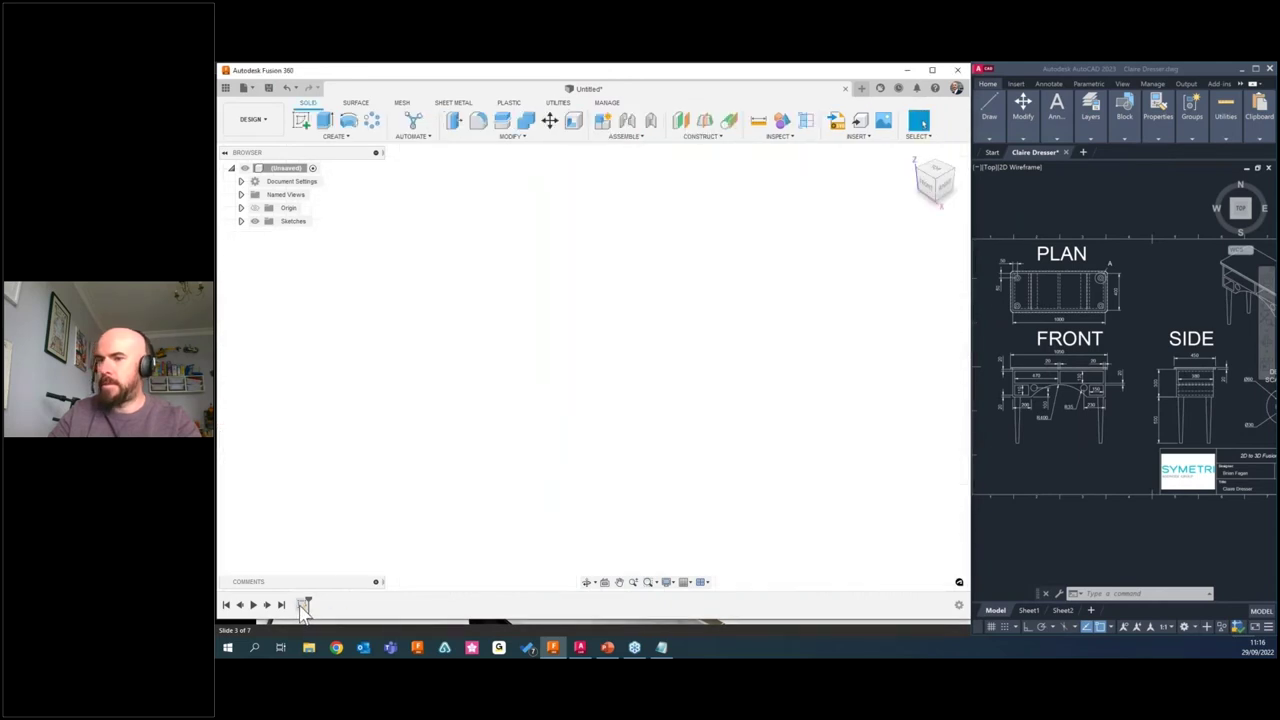
right_click(302, 604)
left_click(325, 519)
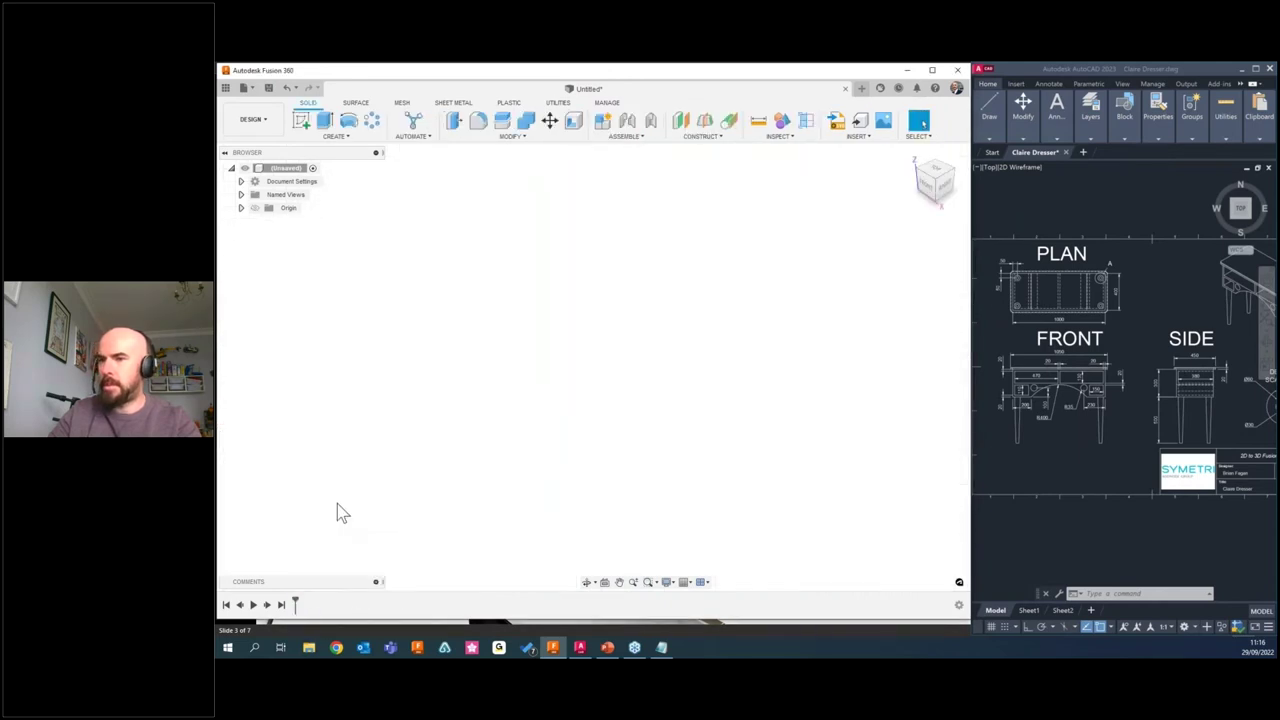
Start a new sketch on the XY ground plane and choose Center Rectangle.
left_click(300, 121)
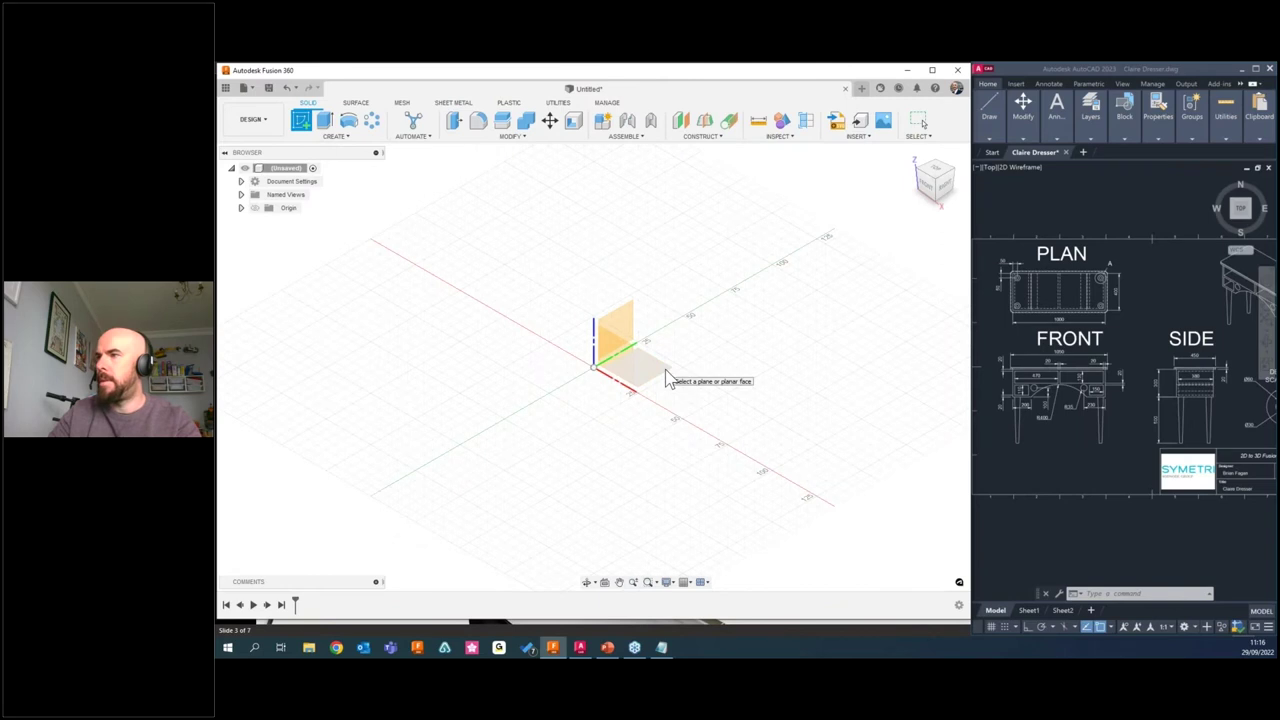
left_click(670, 380)
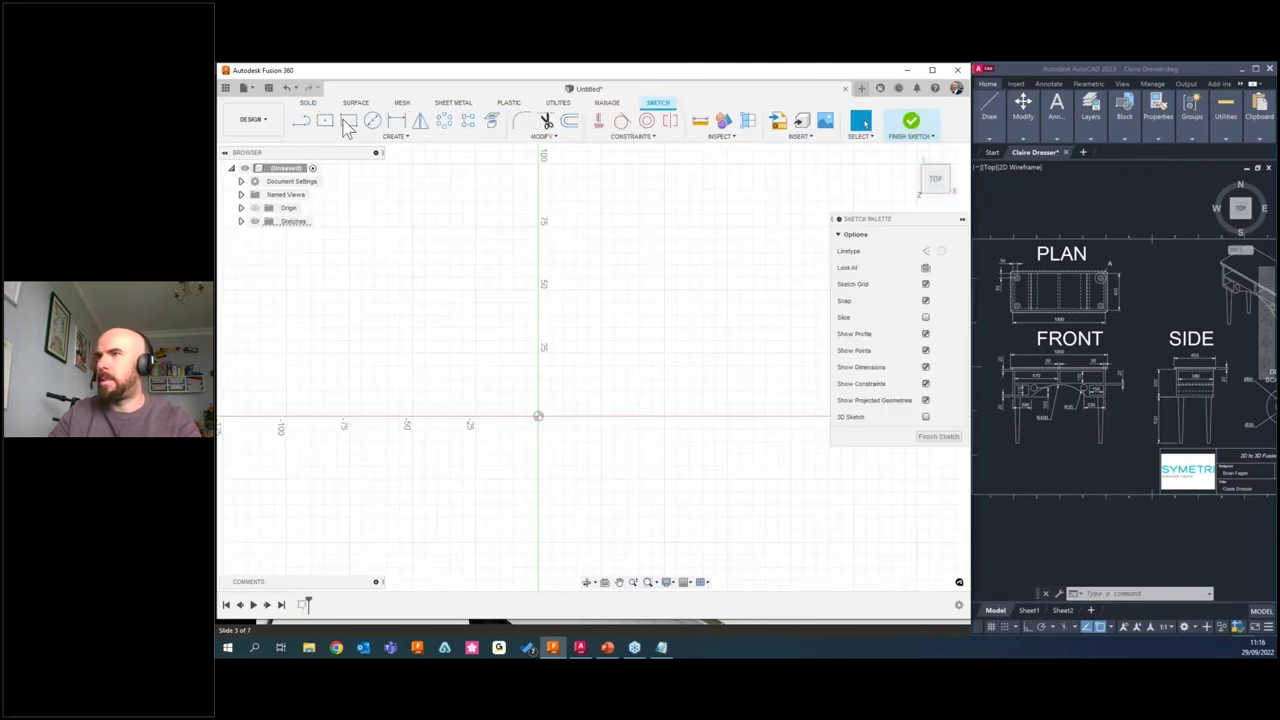
left_click(326, 121)
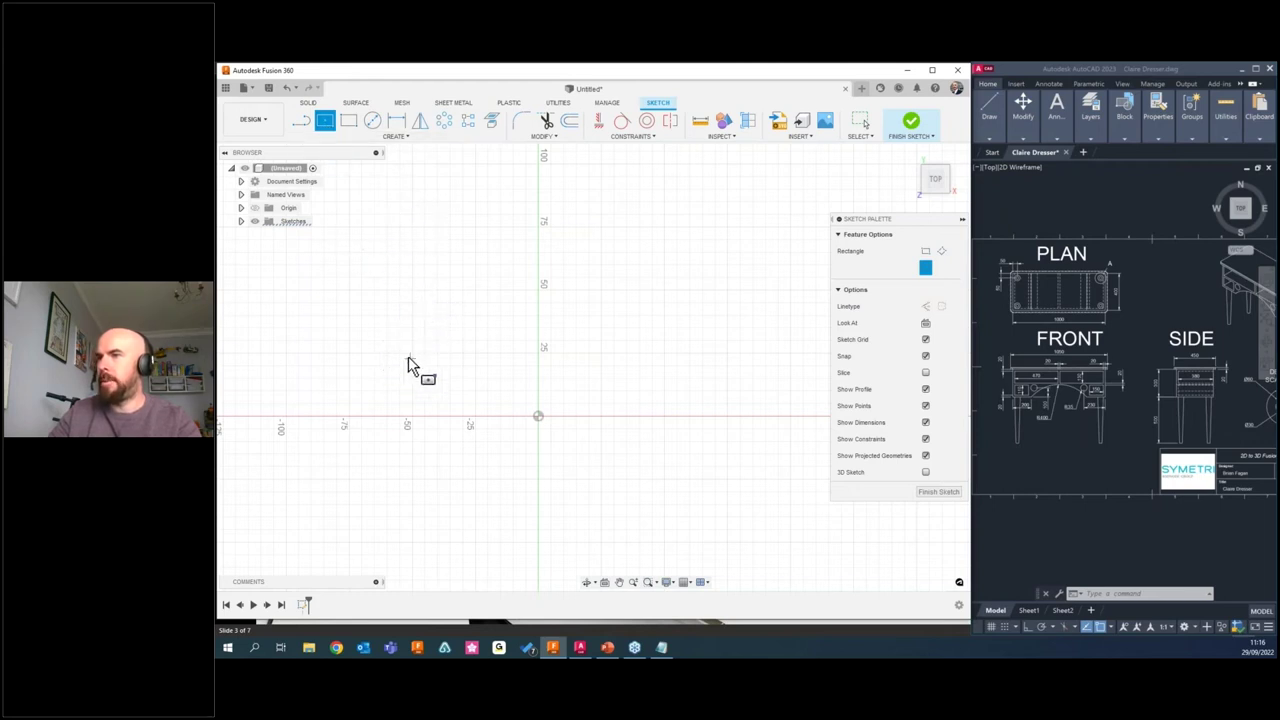
Draw a centre rectangle at the origin, 400 mm high by 1000 mm wide.
left_click(538, 416)
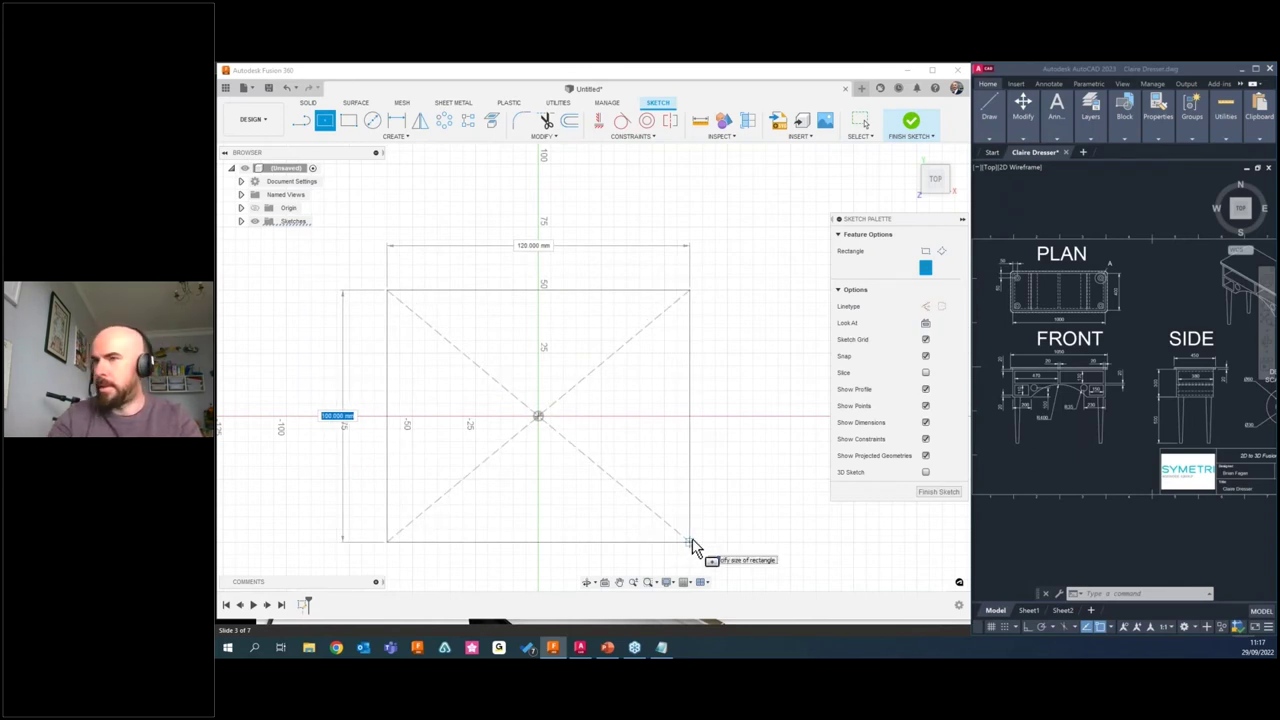
type("400")
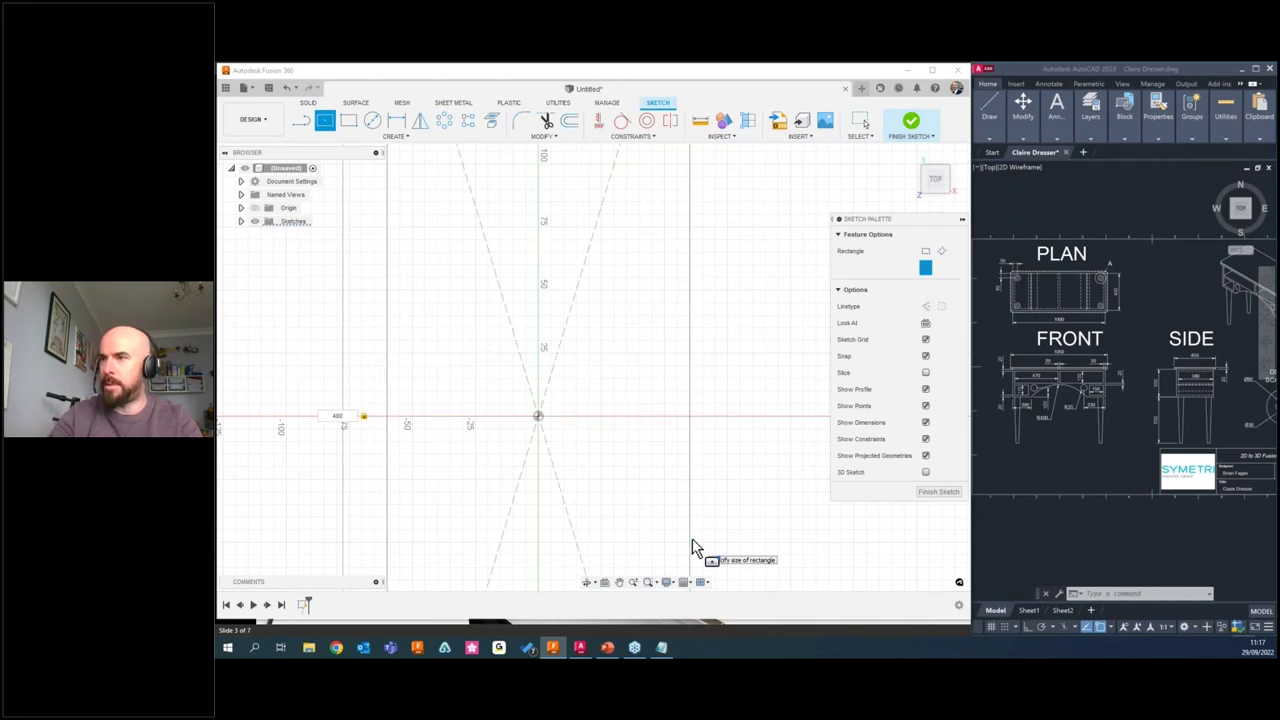
scroll(686, 543, "down", 4)
scroll(686, 540, "down", 2)
middle_click_drag(679, 531, 597, 429)
scroll(633, 440, "down", 1)
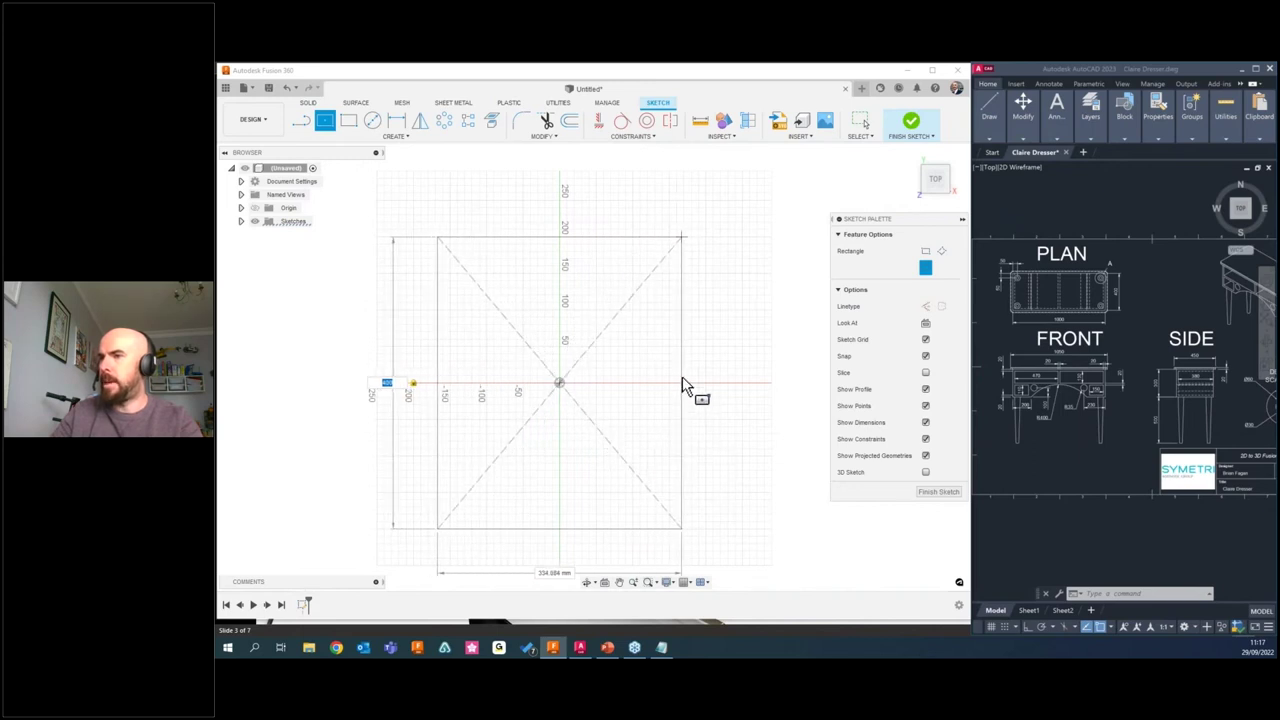
key("Tab")
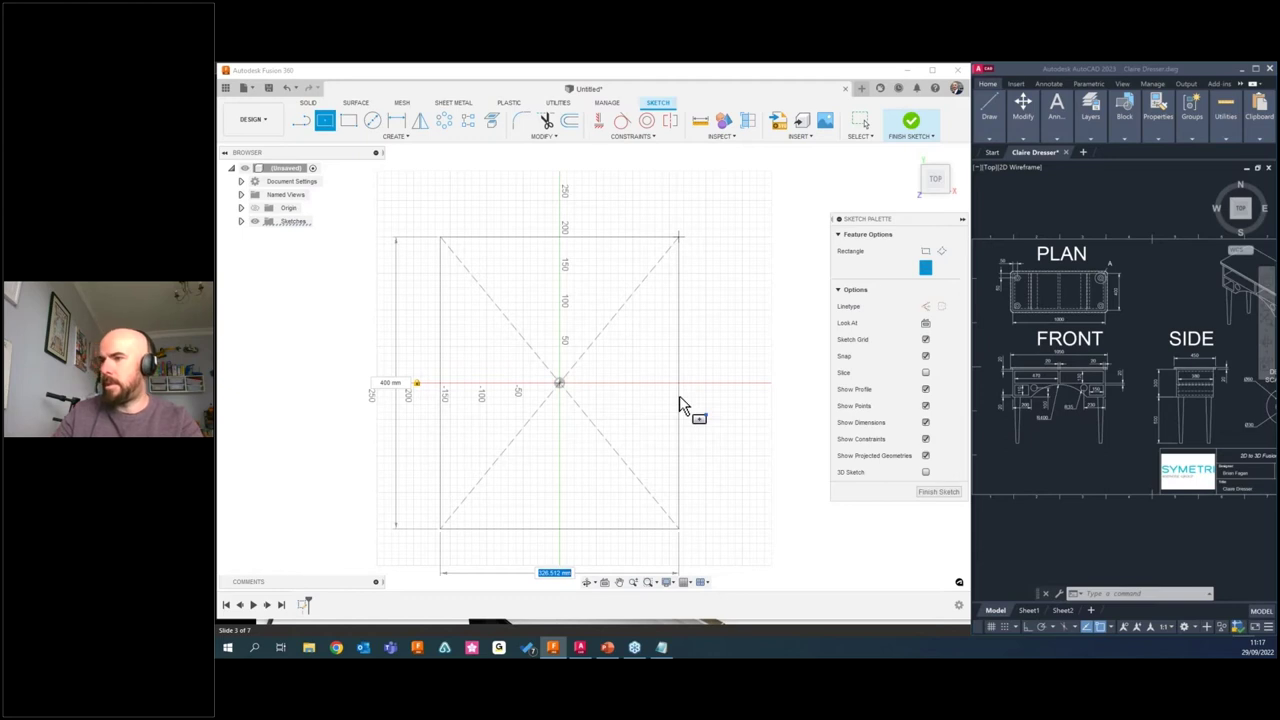
type("1000")
key("Return")
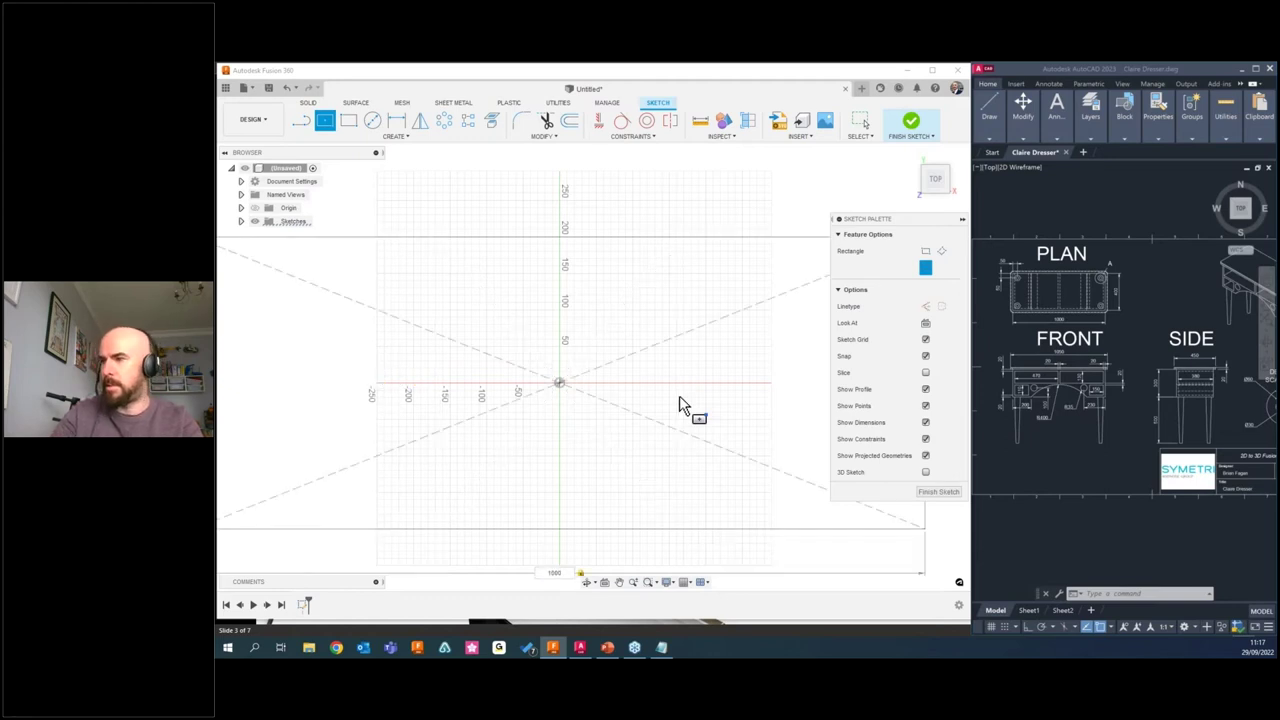
Select the whole 1000 × 400 rectangle and delete it.
scroll(670, 400, "down", 5)
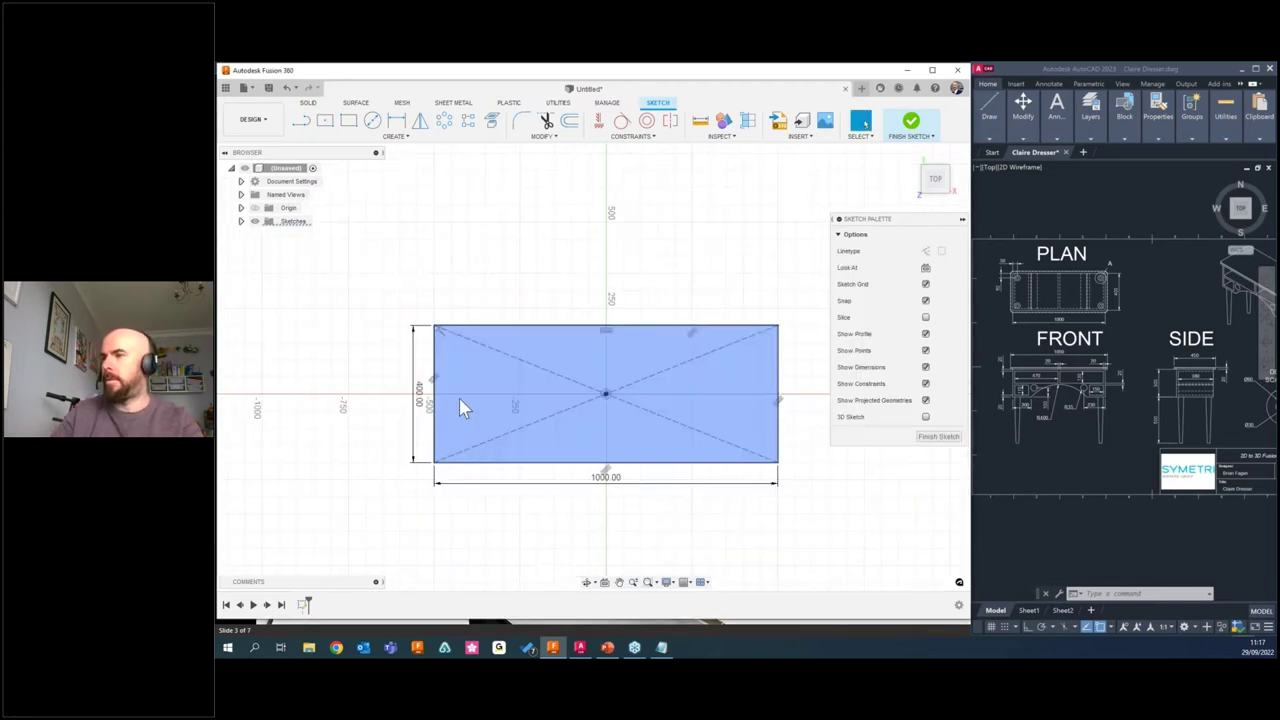
middle_click_drag(690, 512, 671, 520)
left_click_drag(725, 490, 374, 300)
key("Delete")
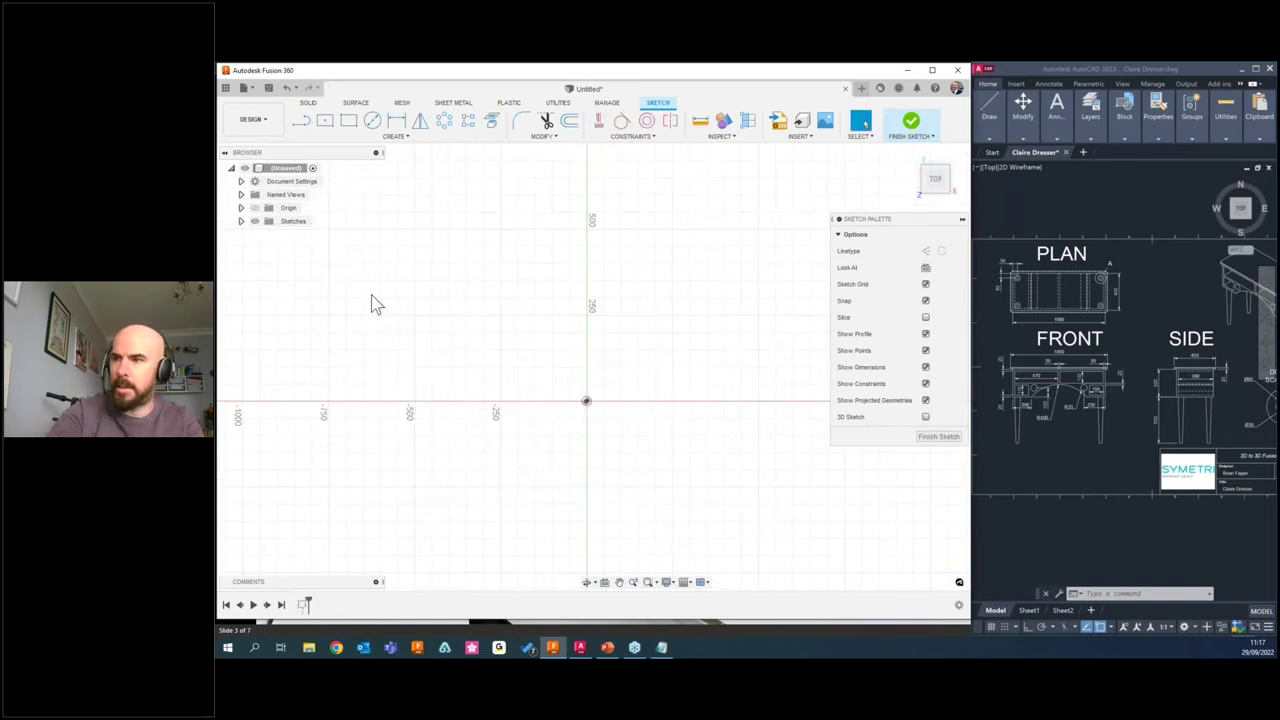
Redraw a centred rectangle at the origin and drag its edges to resize it.
left_click(327, 127)
left_click(587, 401)
left_click(690, 487)
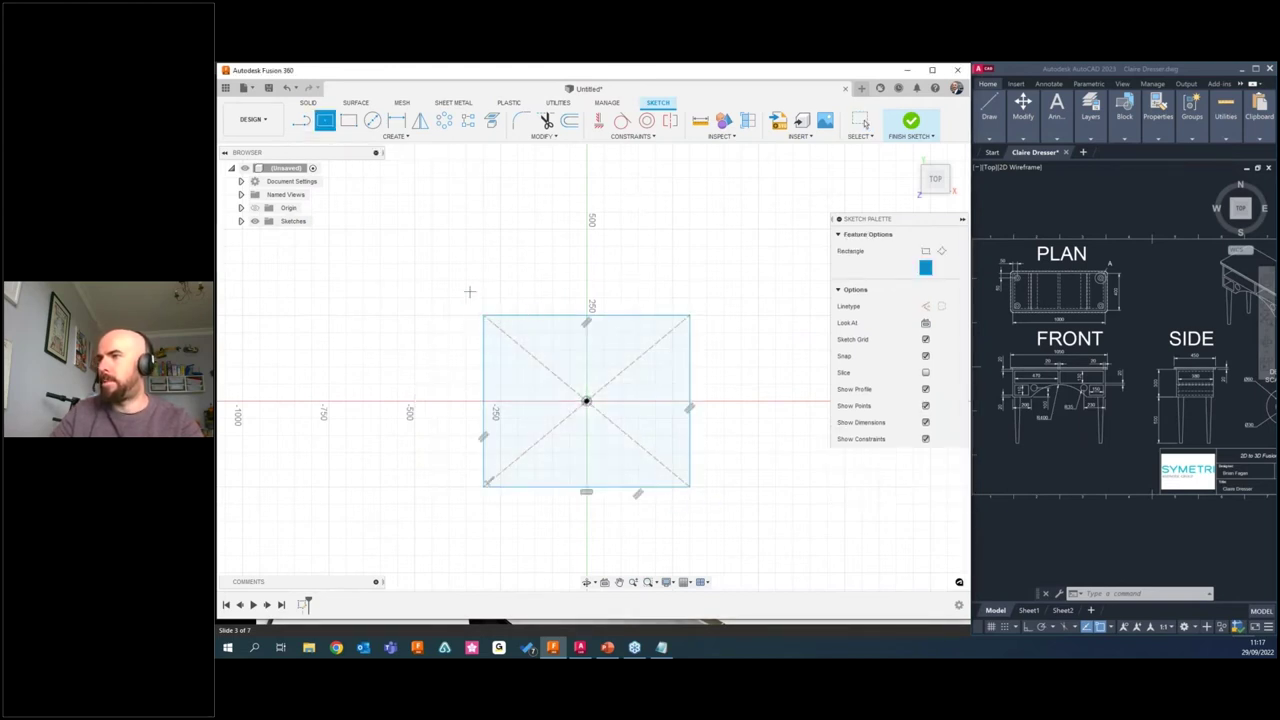
key("Escape")
left_click(547, 445)
left_click(555, 437)
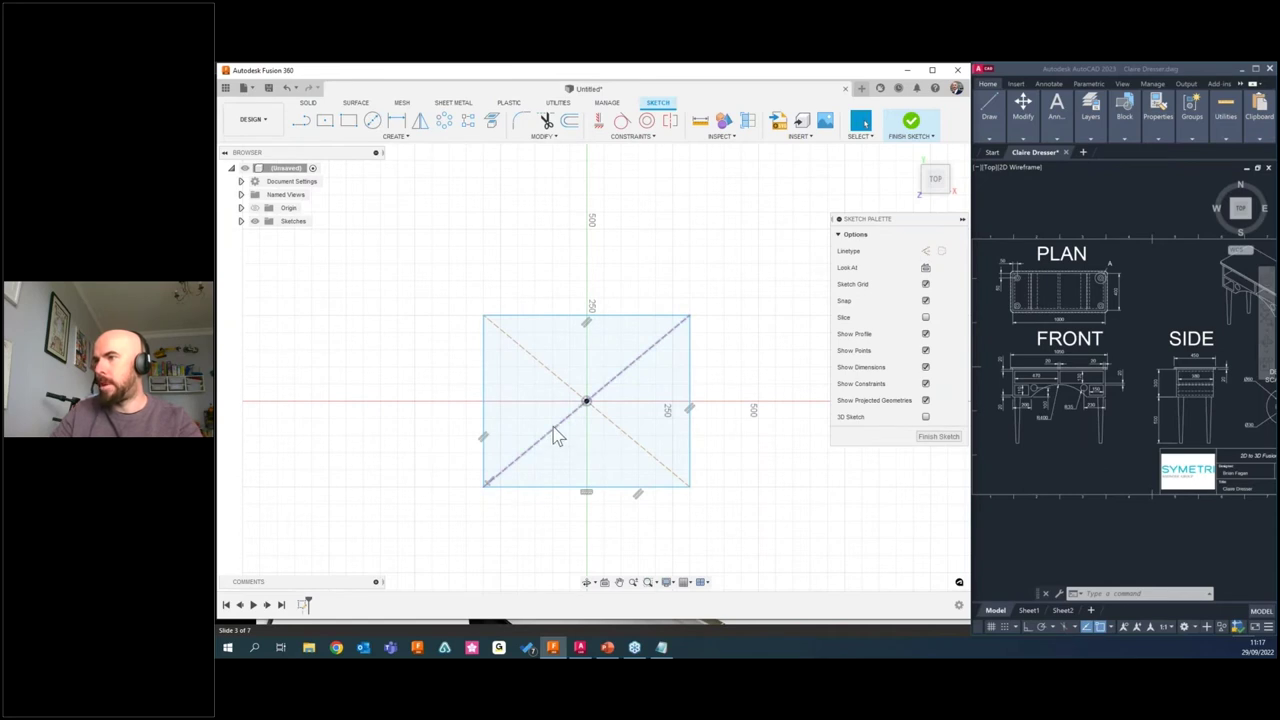
left_click_drag(551, 316, 534, 309)
left_click_drag(456, 344, 437, 338)
left_click_drag(643, 529, 637, 543)
left_click_drag(752, 492, 688, 460)
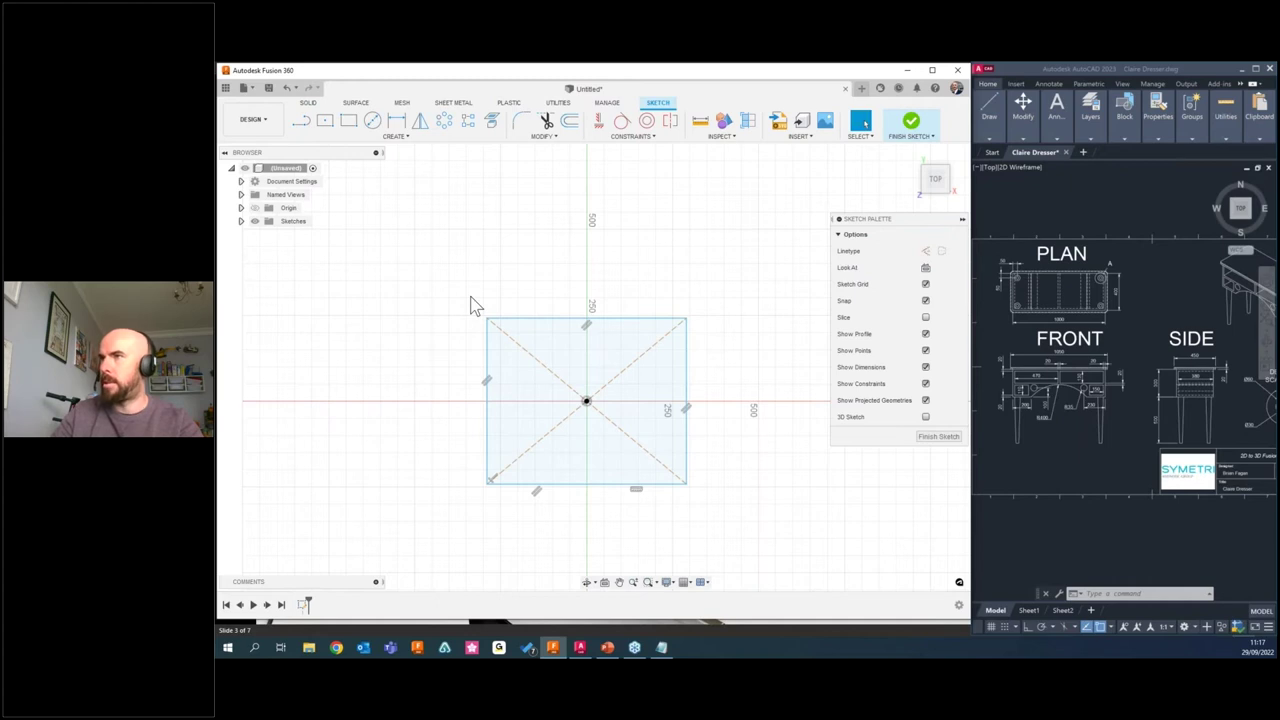
Add a sketch dimension to the rectangle's top edge, placed above it.
left_click(394, 137)
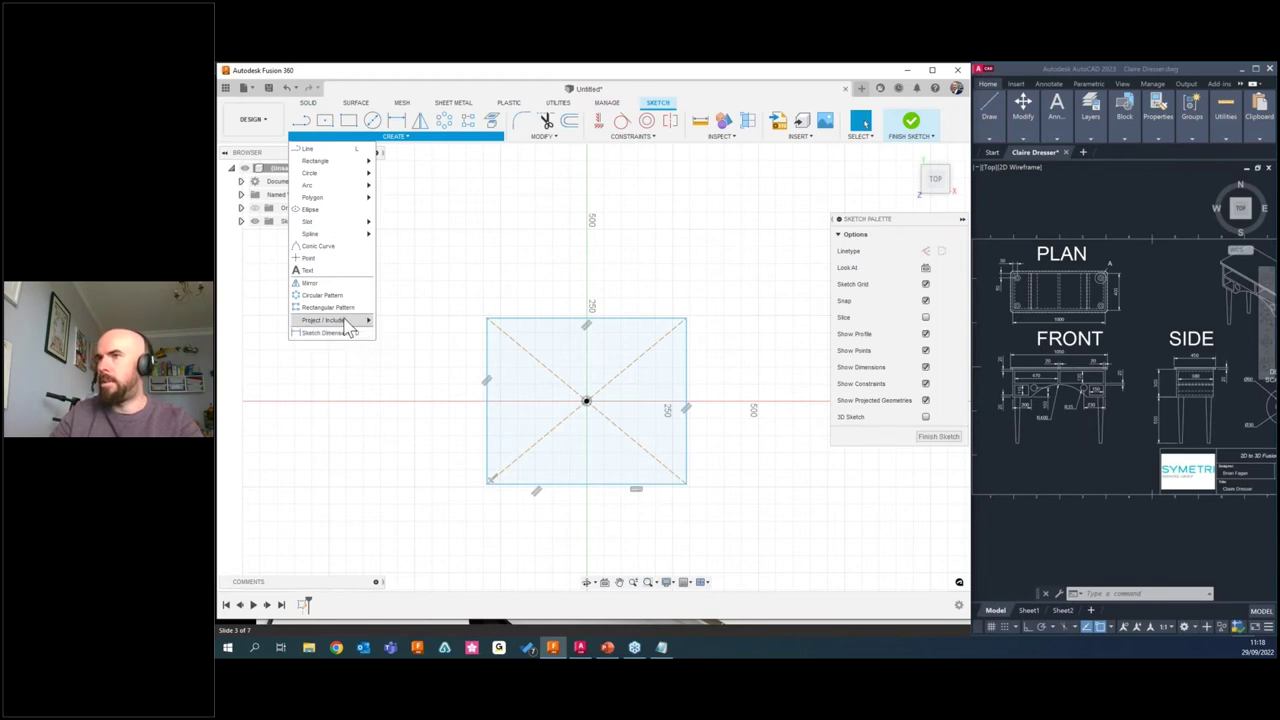
left_click(367, 258)
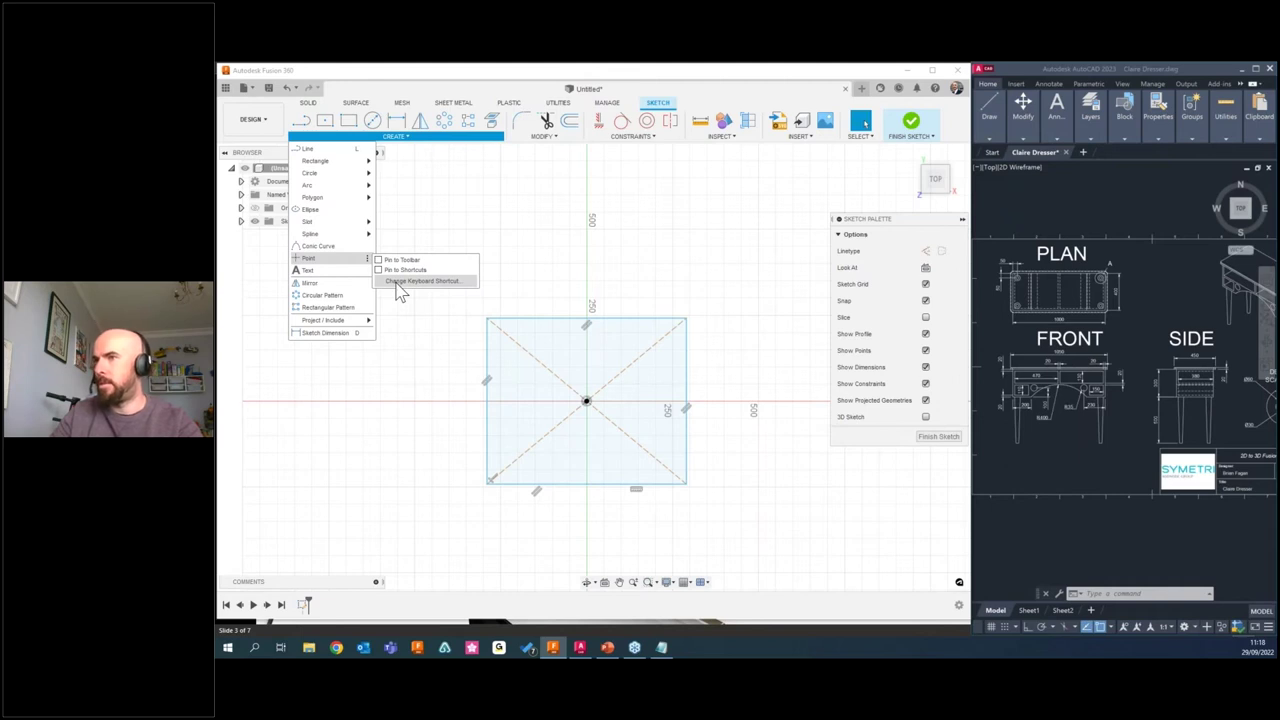
left_click(325, 332)
left_click(560, 317)
left_click(588, 264)
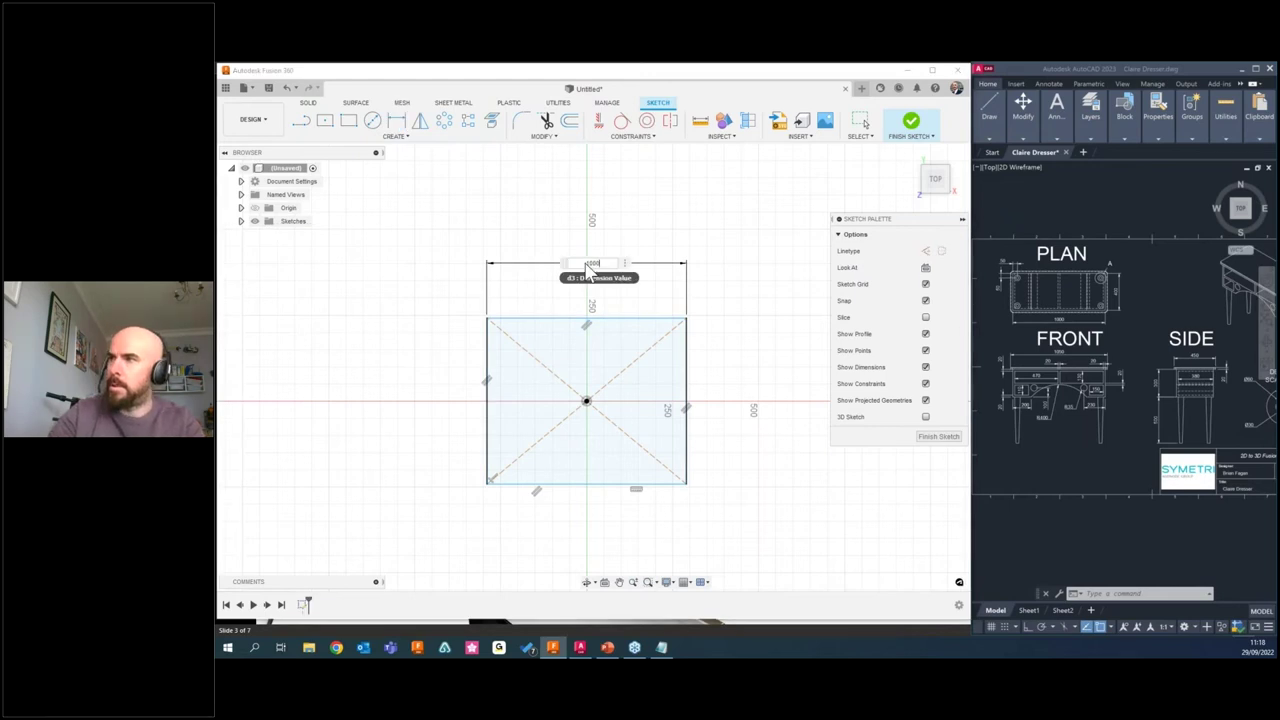
key("Return")
left_click(416, 334)
left_click(345, 385)
type("400")
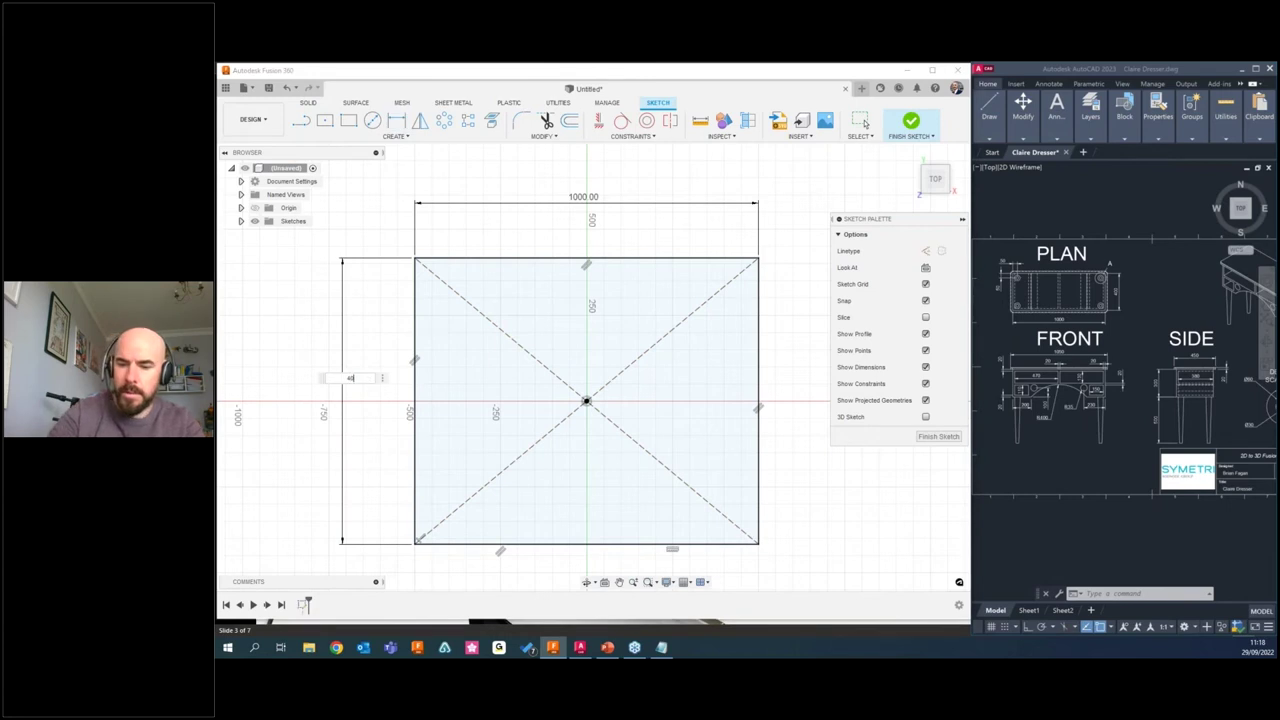
key("Return")
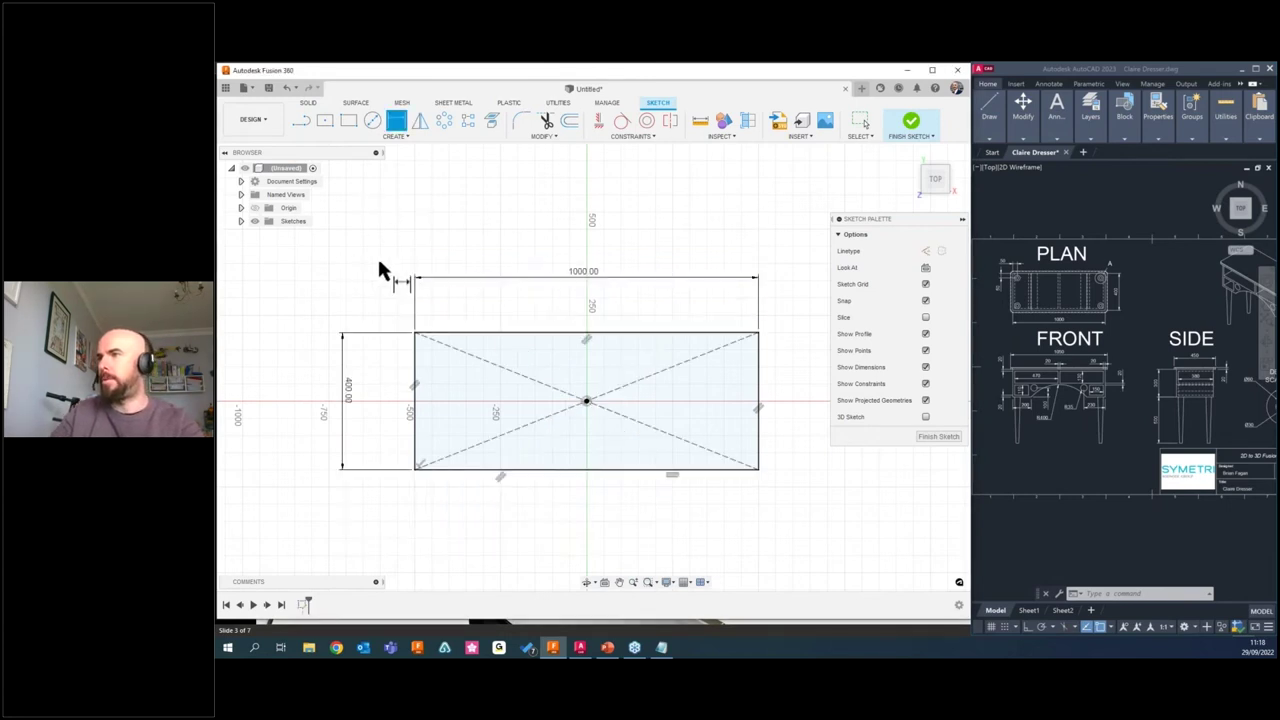
double_click(583, 272)
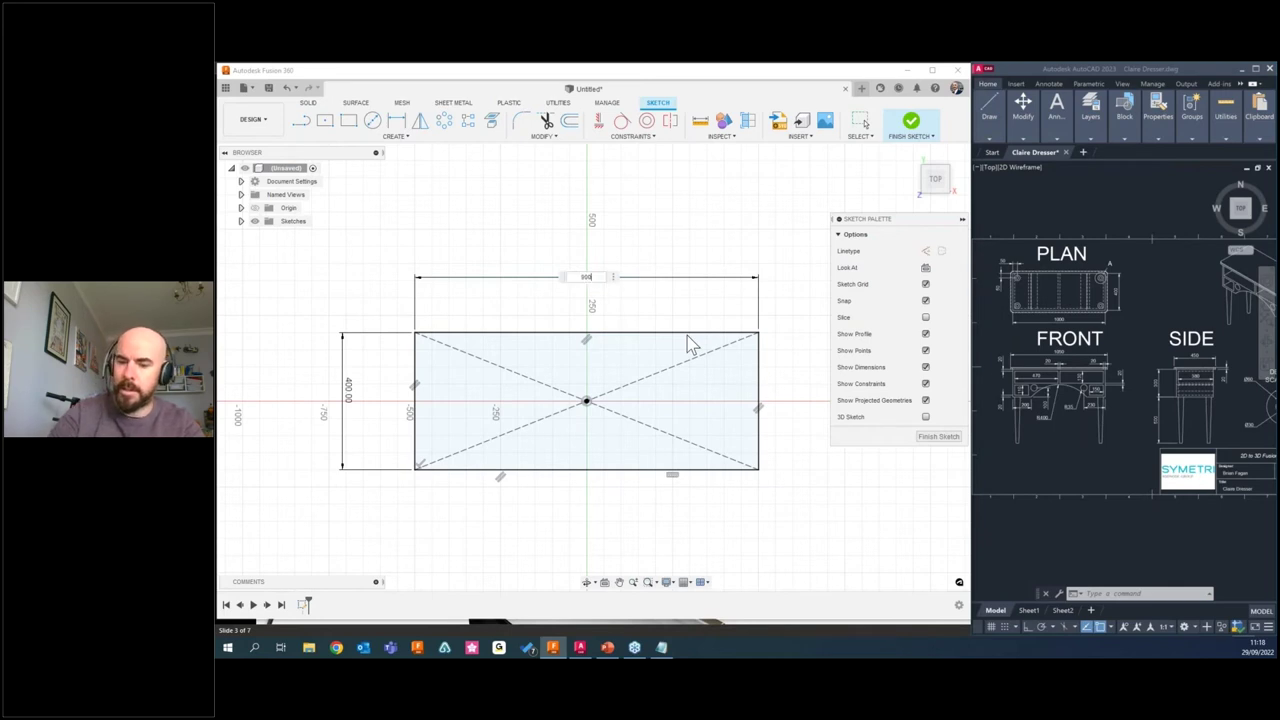
type("900")
key("Return")
key("Escape")
left_click(598, 278)
double_click(588, 273)
type("100")
key("Return")
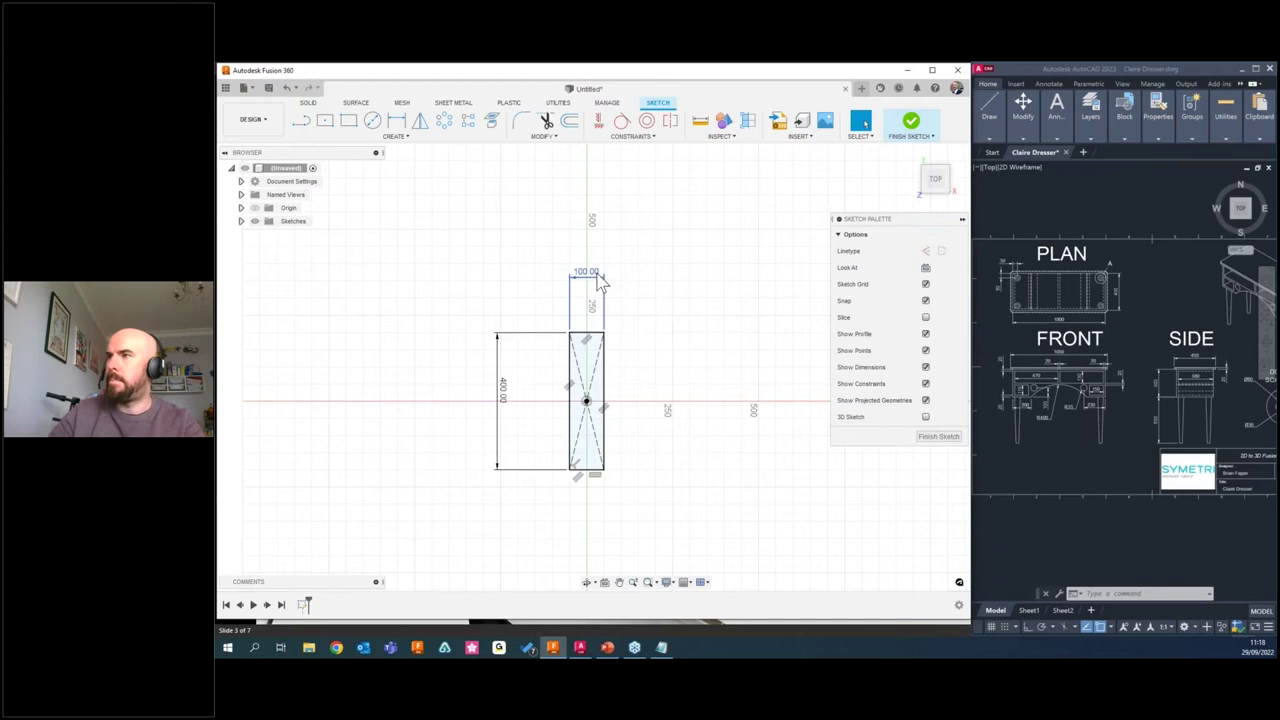
double_click(590, 273)
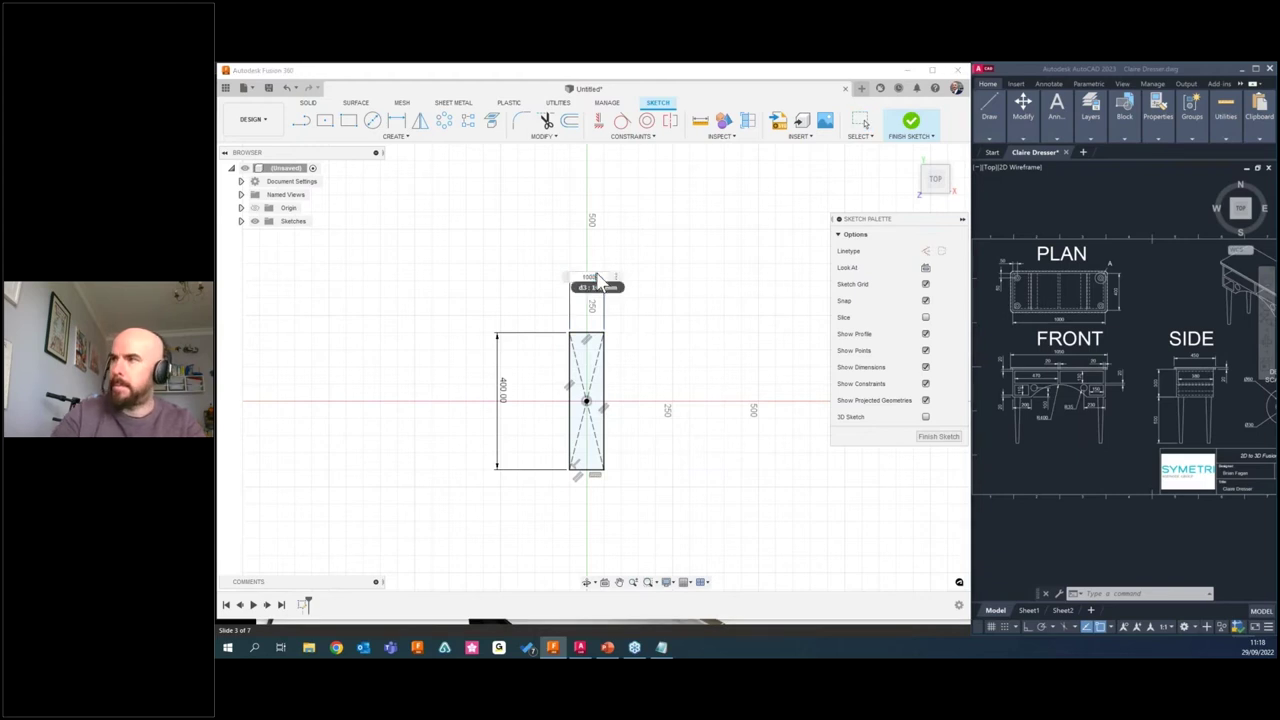
type("1000")
key("Return")
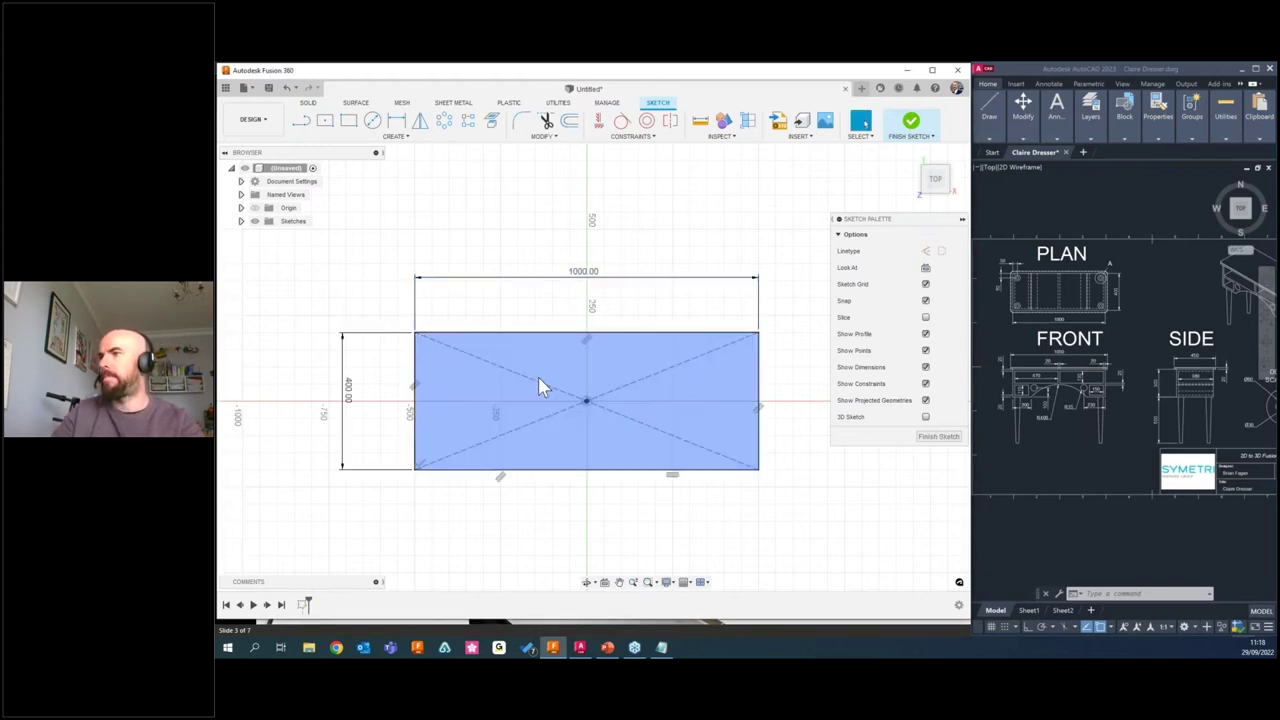
scroll(558, 408, "down", 1)
middle_click_drag(558, 408, 540, 382)
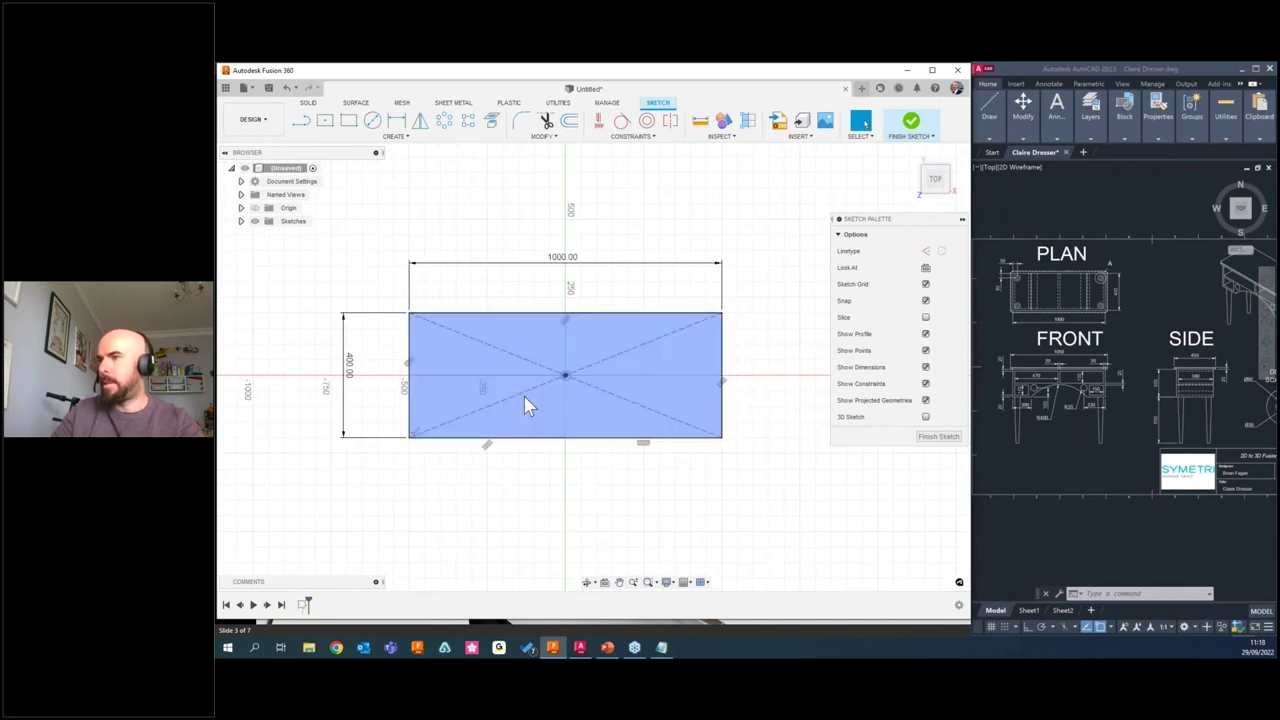
scroll(1048, 315, "up", 4)
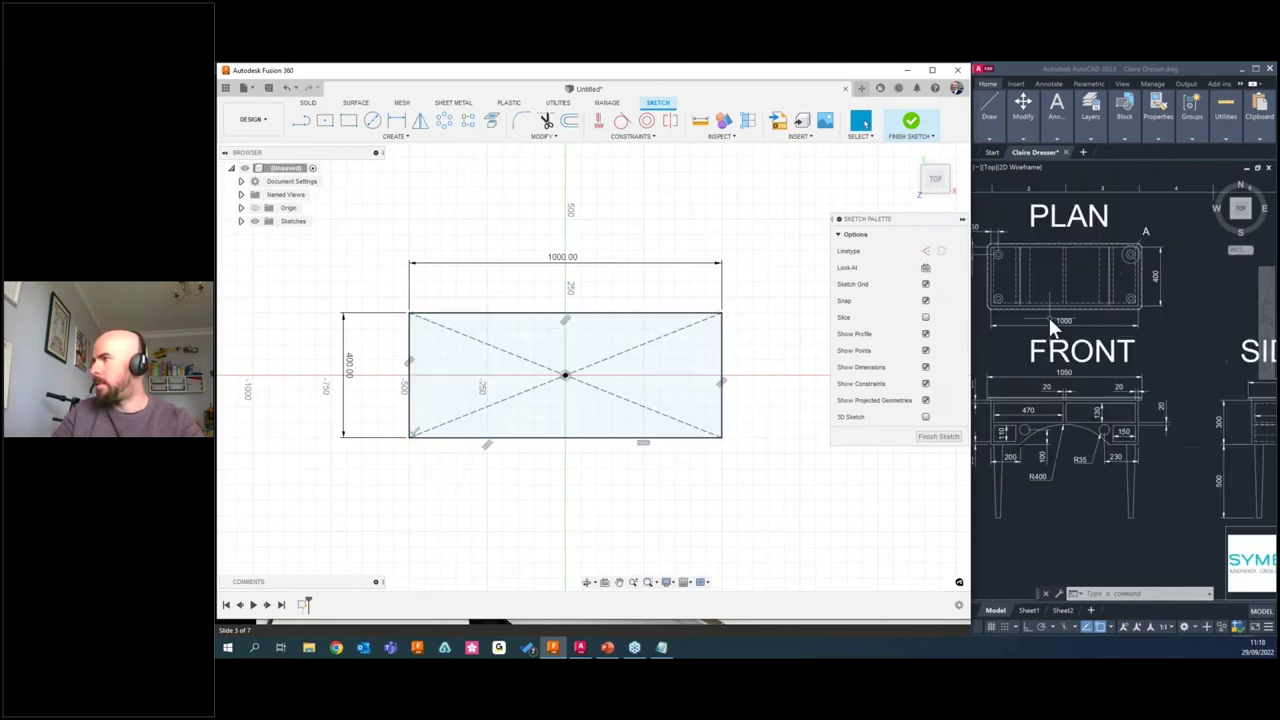
scroll(1056, 316, "down", 3)
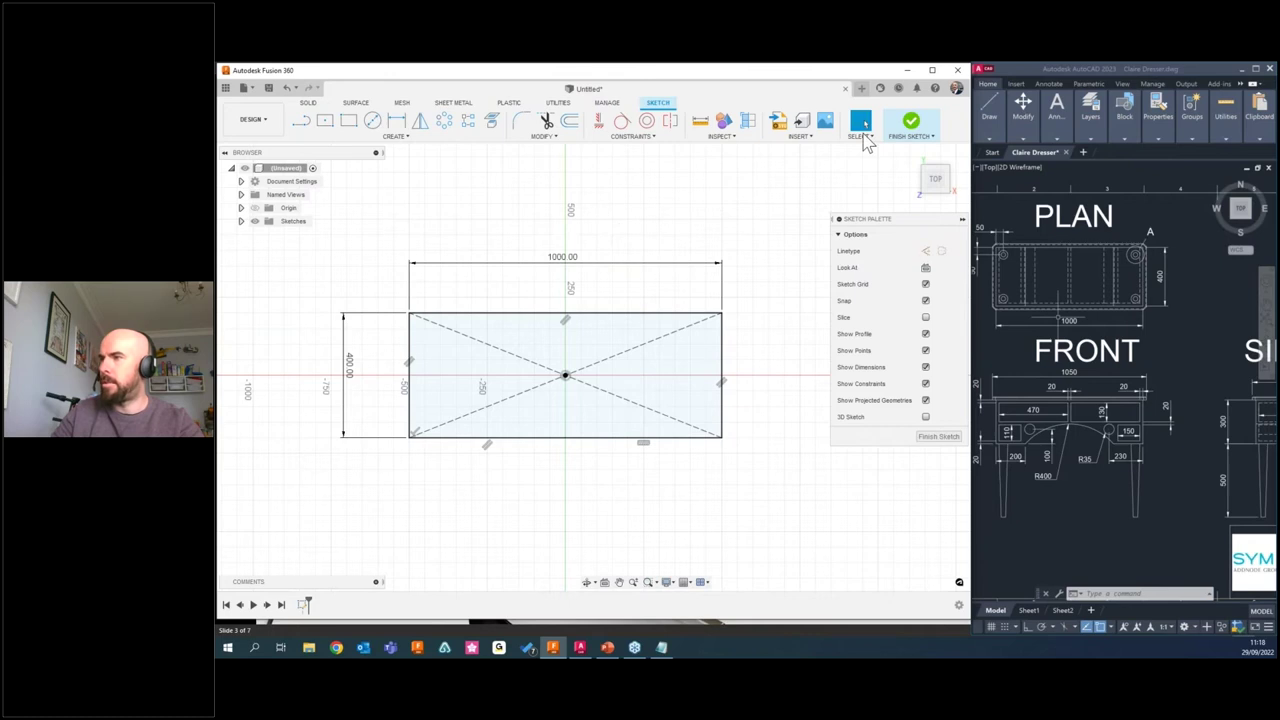
Finish the 1000 by 400 rectangle sketch, return to the isometric home view, and browse the Create features.
left_click(917, 127)
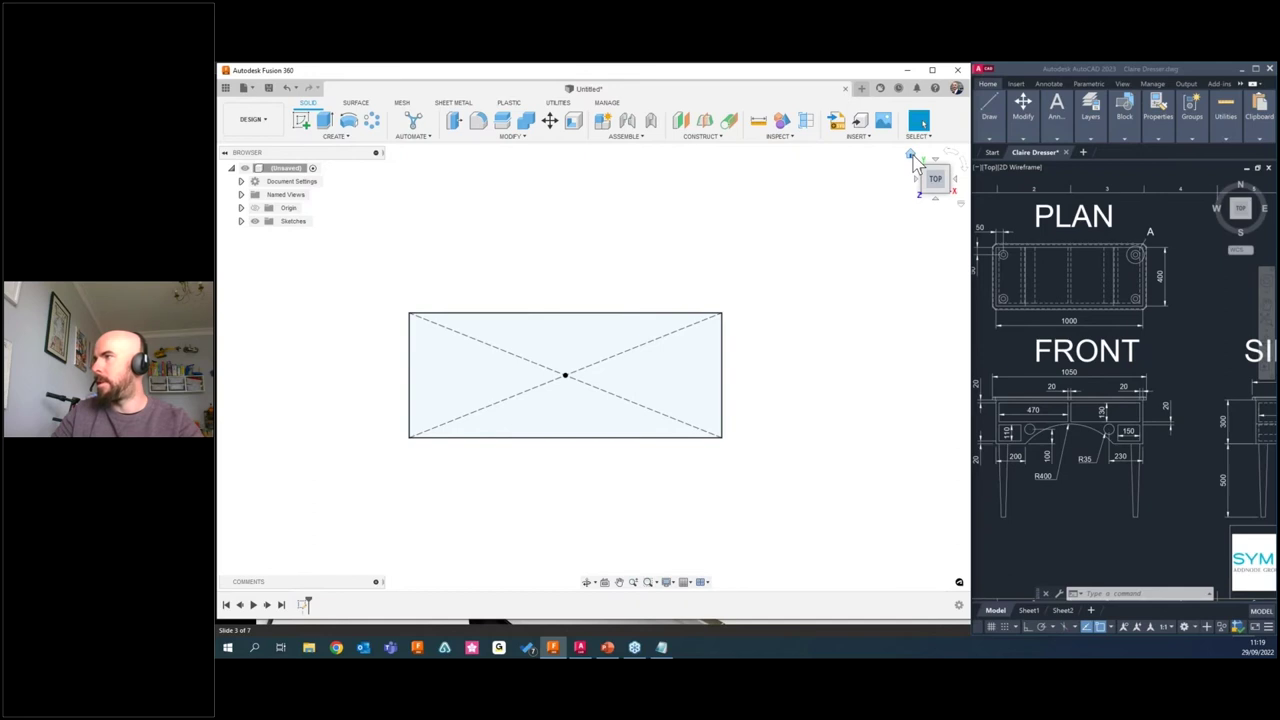
left_click(911, 157)
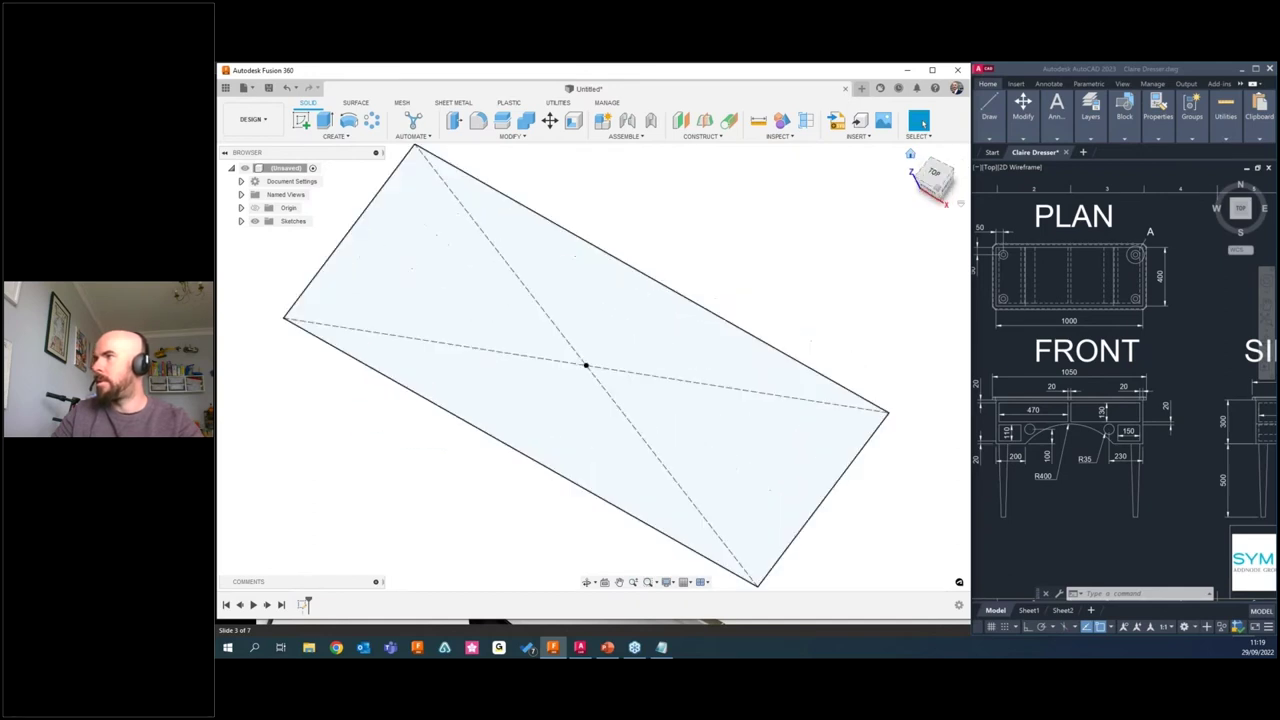
scroll(755, 328, "down", 3)
mouse_move(760, 345)
middle_mouse_down()
mouse_move(709, 331)
mouse_move(690, 290)
middle_mouse_up()
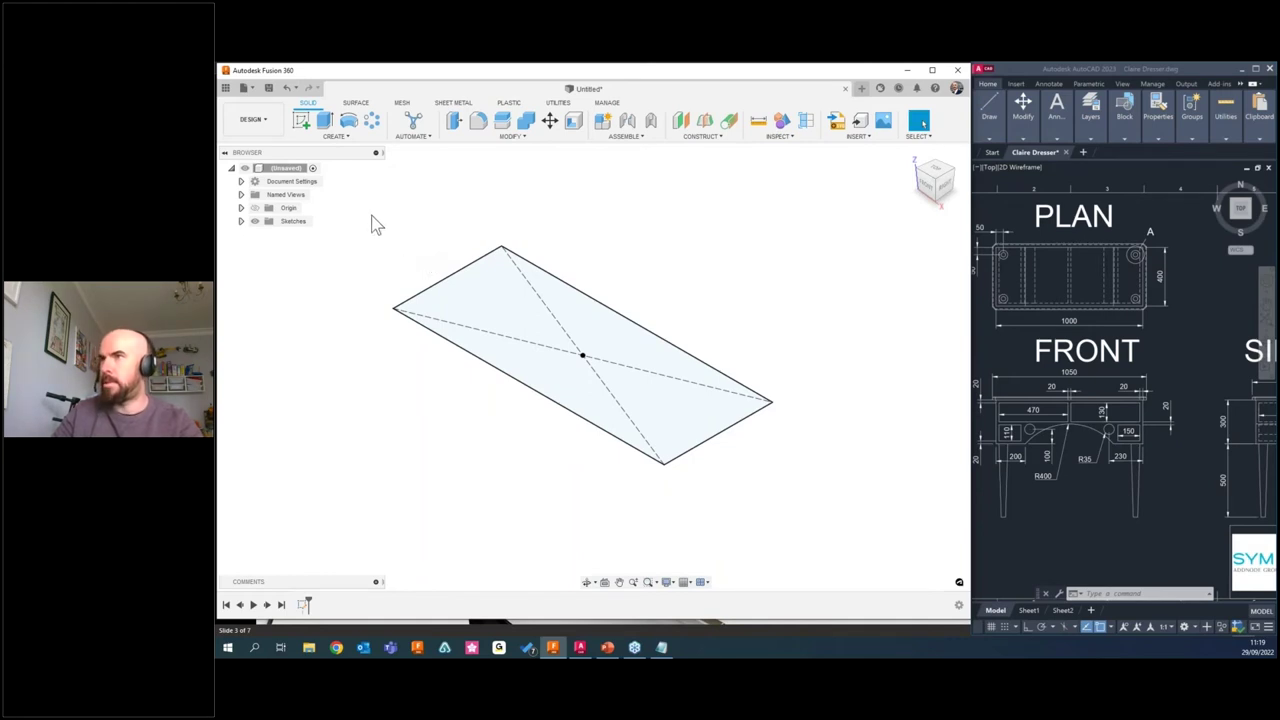
left_click(336, 137)
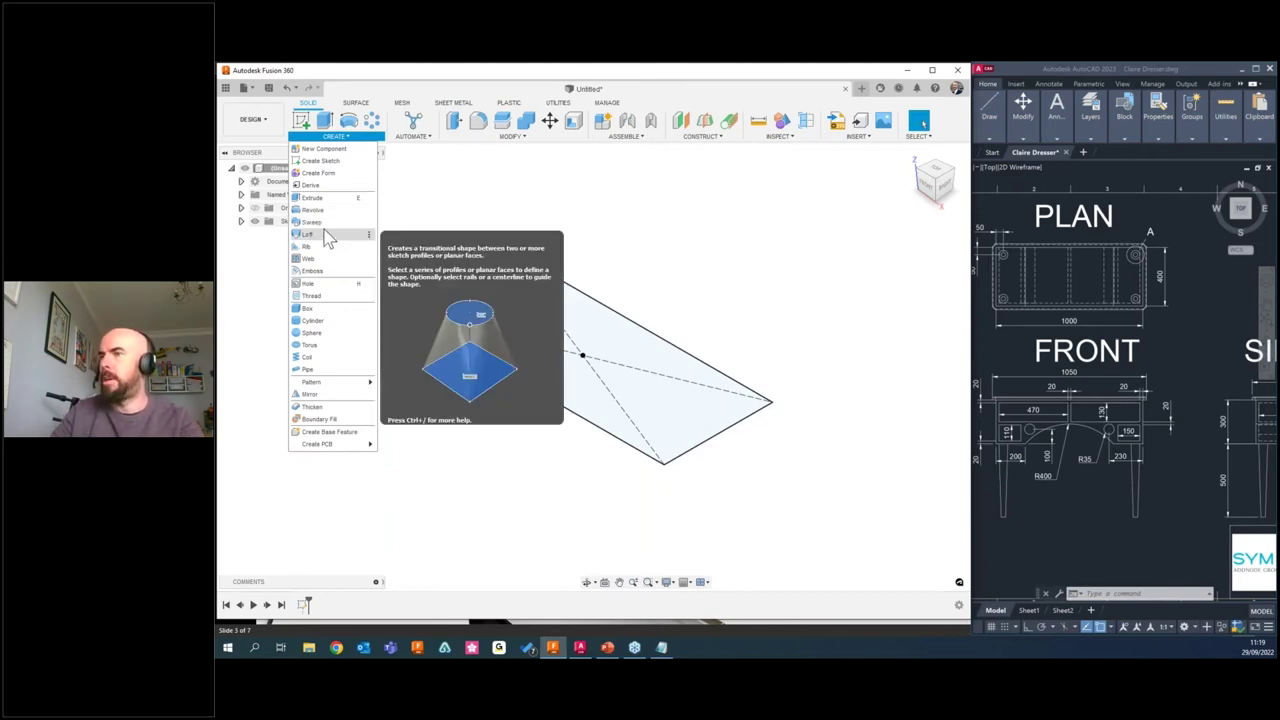
left_click(452, 168)
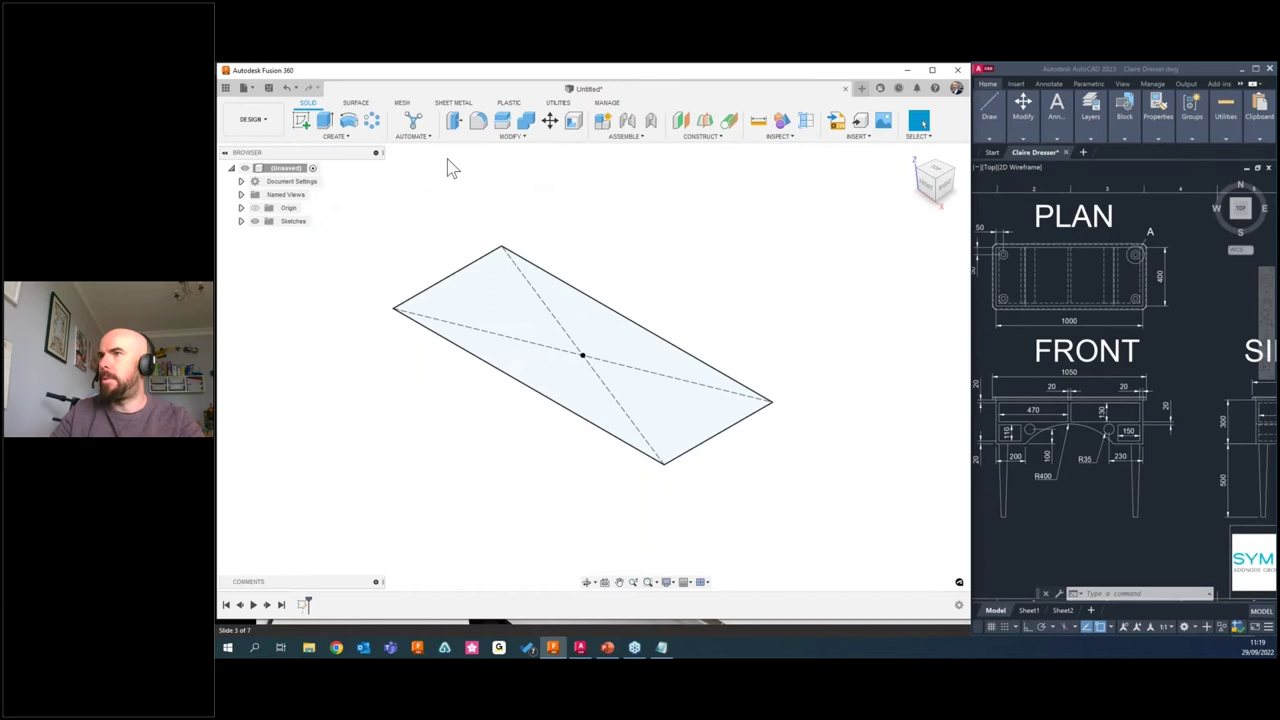
Extrude the 1000 by 400 rectangle profile 300 mm into a solid box.
left_click(325, 120)
left_click_drag(538, 214, 755, 170)
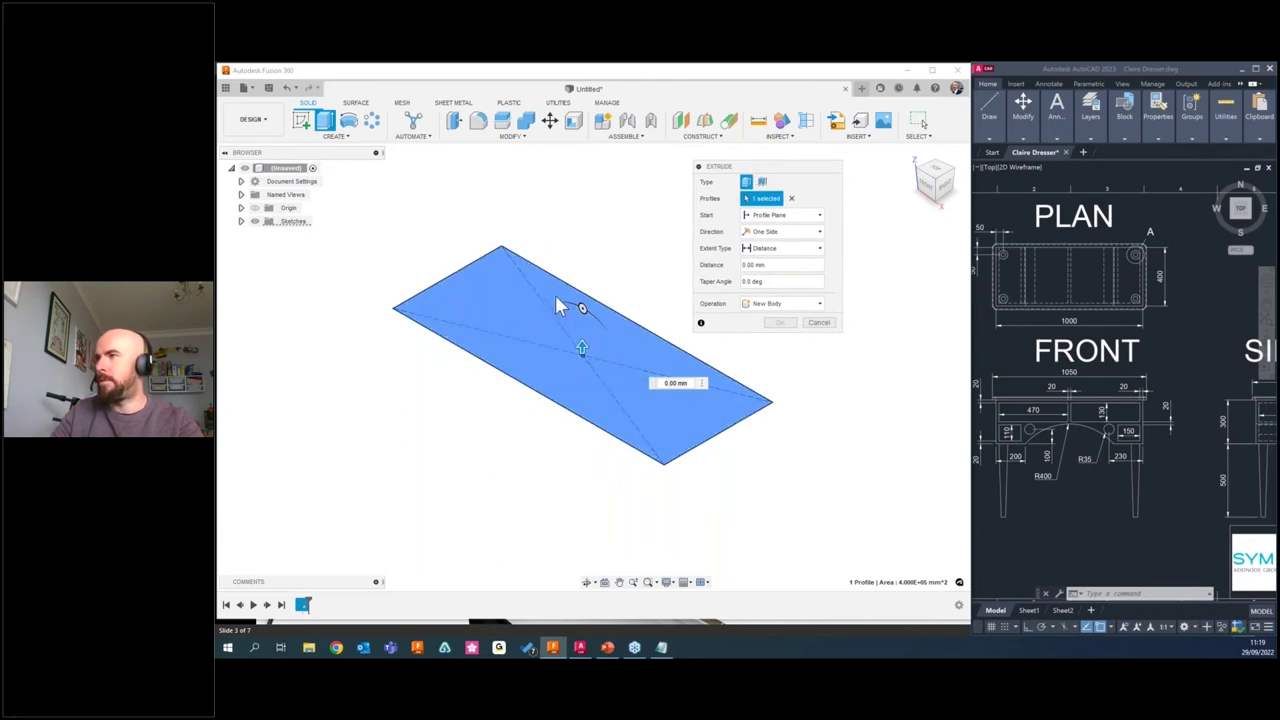
left_click(791, 199)
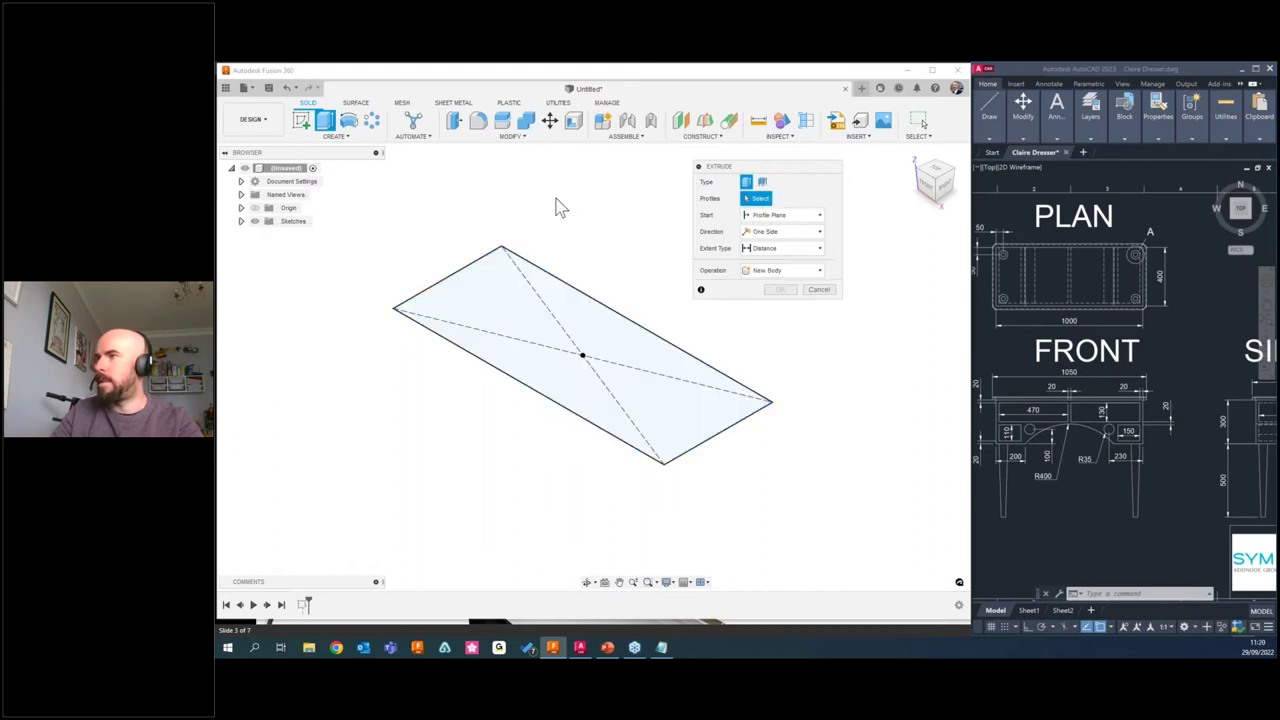
left_click(512, 308)
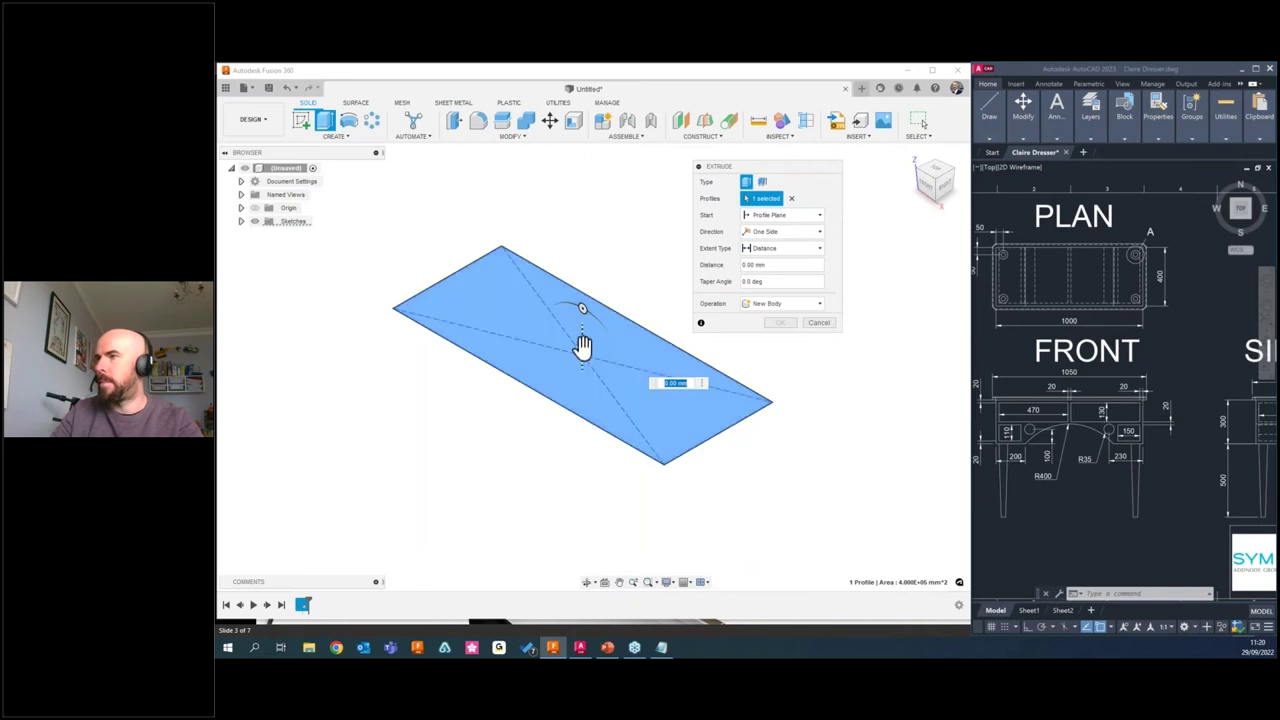
left_click_drag(583, 349, 583, 243)
left_click(788, 268)
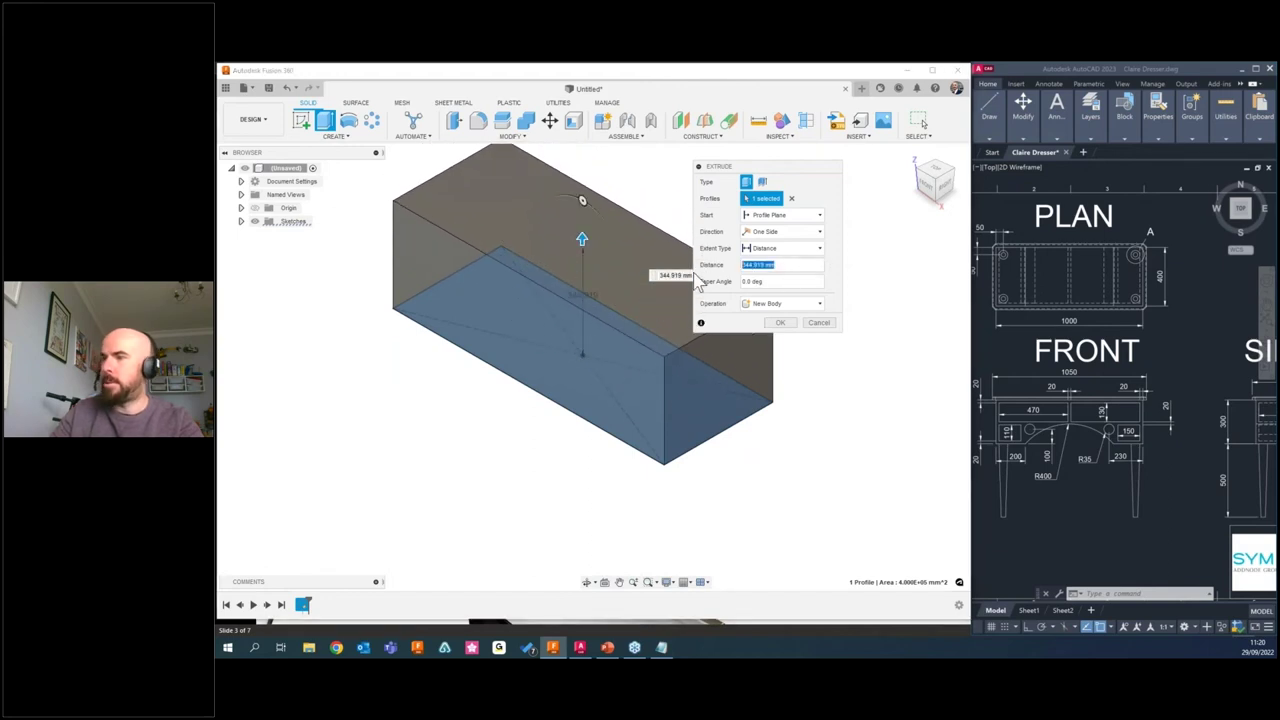
type("300")
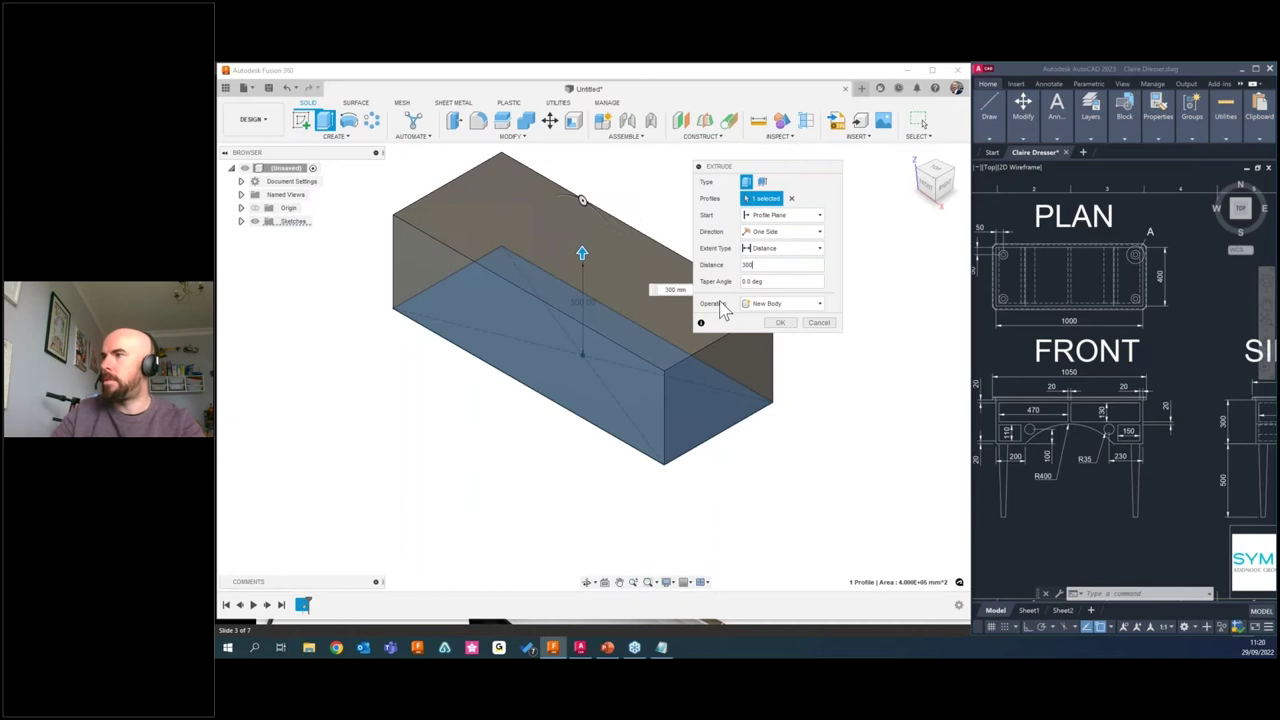
left_click(780, 322)
scroll(490, 467, "down", 2)
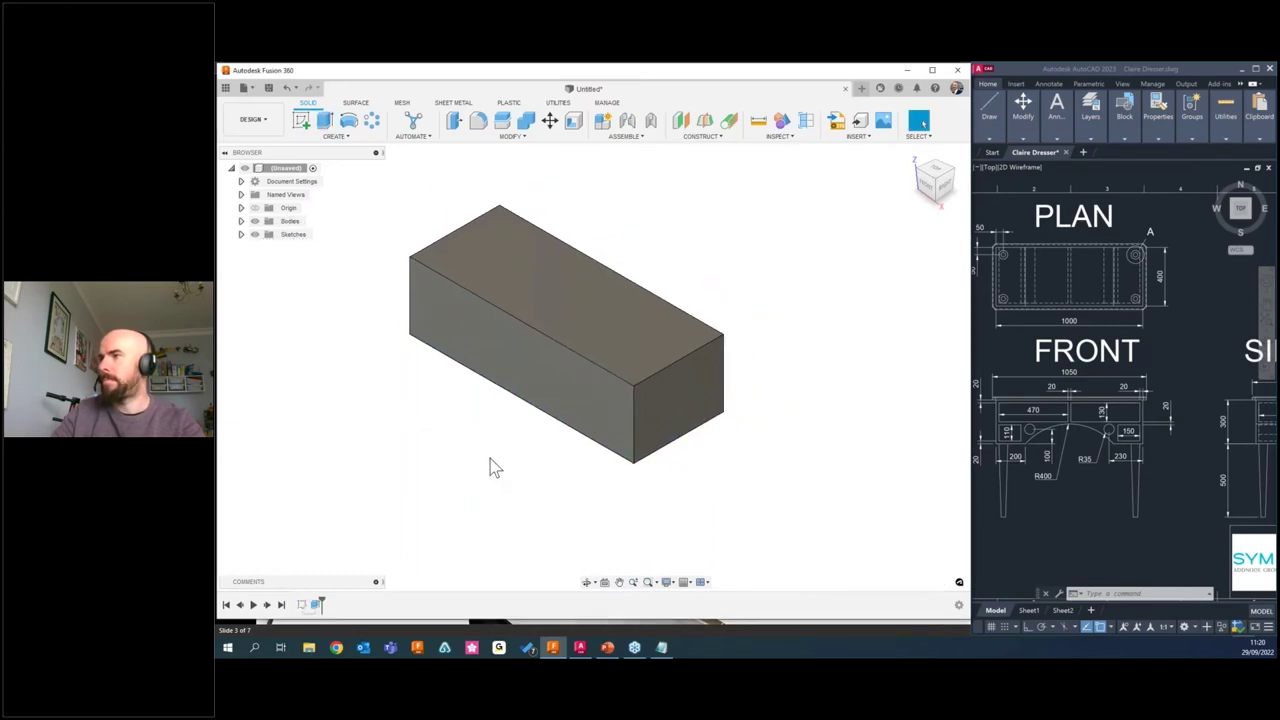
left_click(1155, 405)
middle_click_drag(1171, 421, 1046, 411)
scroll(1126, 421, "down", 3)
scroll(1126, 421, "up", 3)
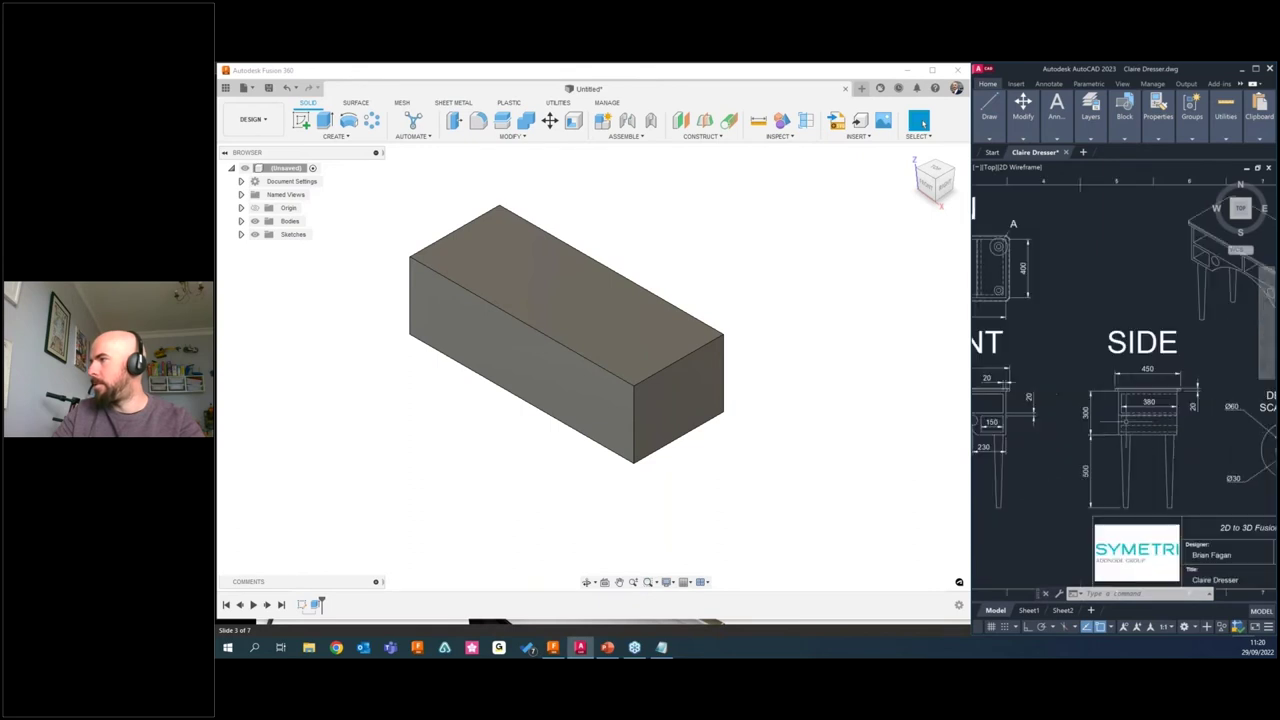
scroll(1126, 421, "up", 2)
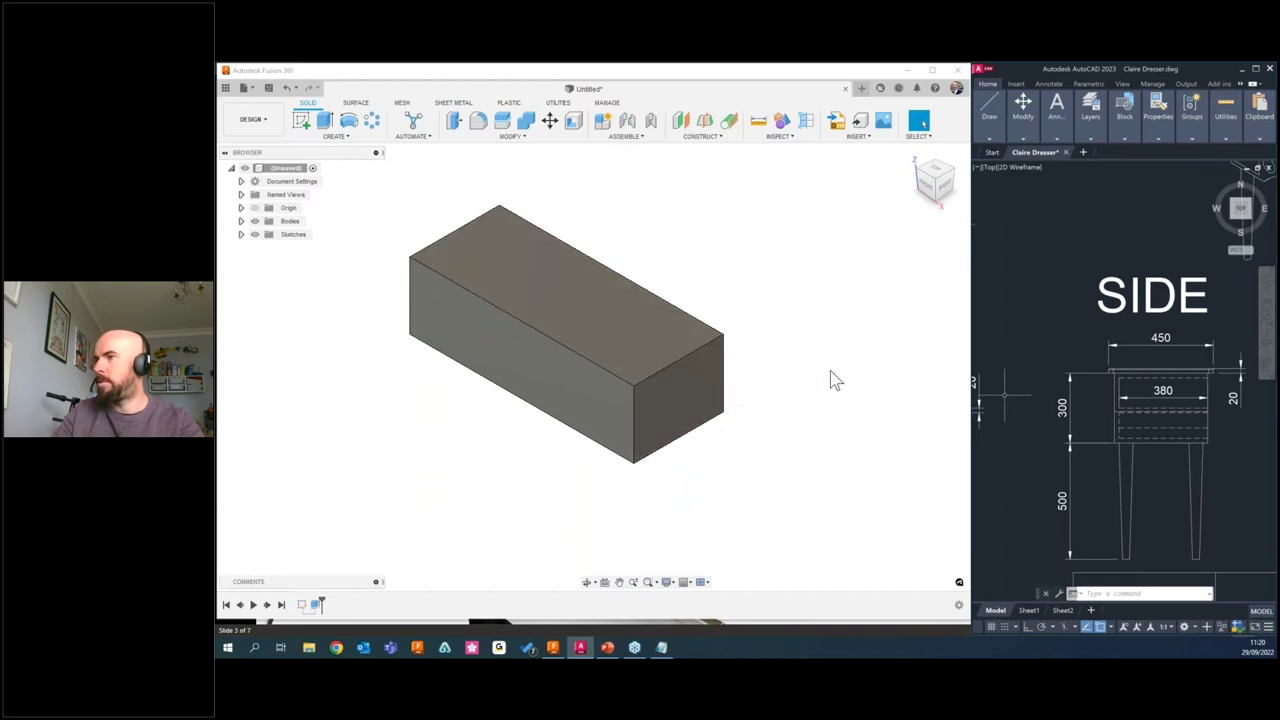
scroll(1130, 376, "down", 2)
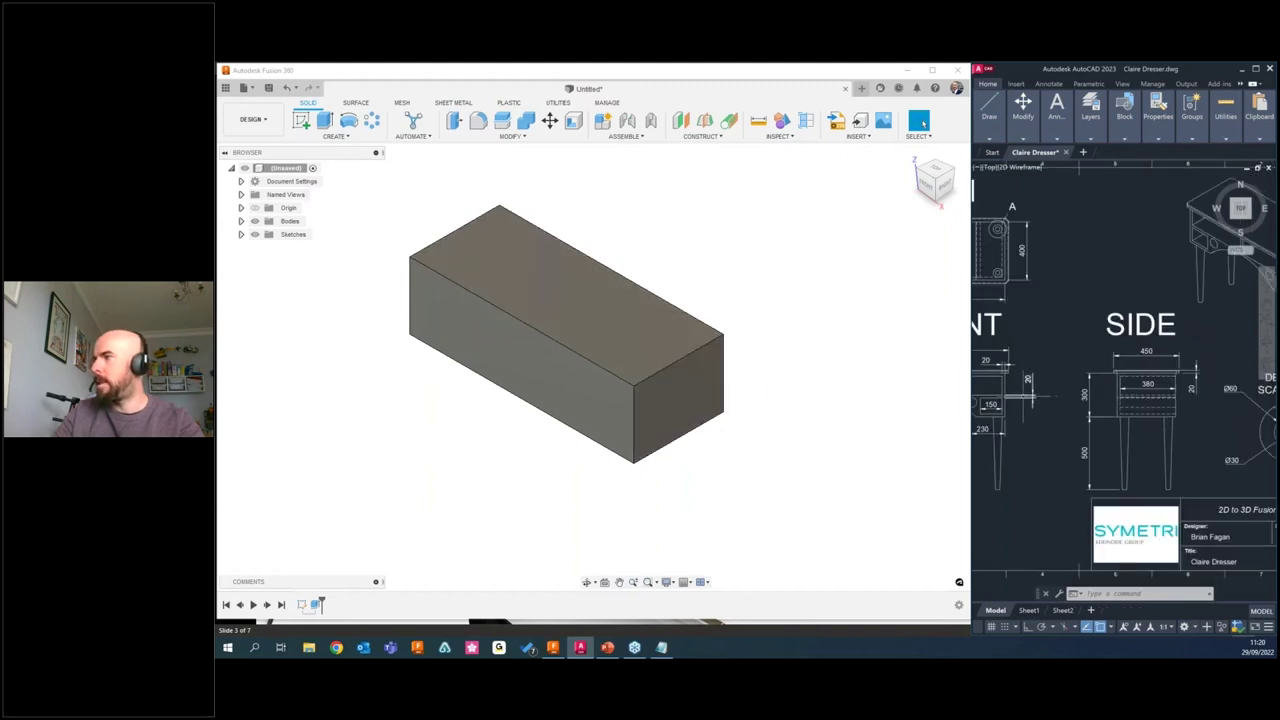
middle_click_drag(1016, 331, 1184, 343)
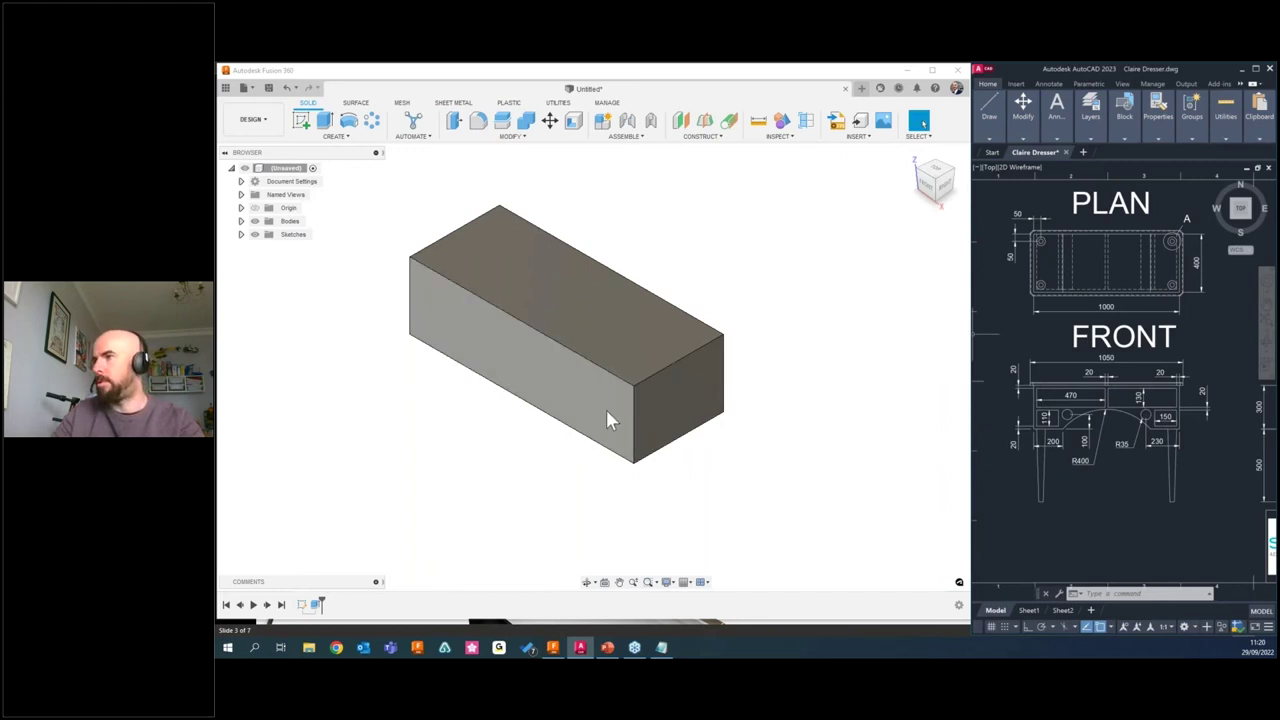
middle_click_drag(592, 466, 591, 449, "shift")
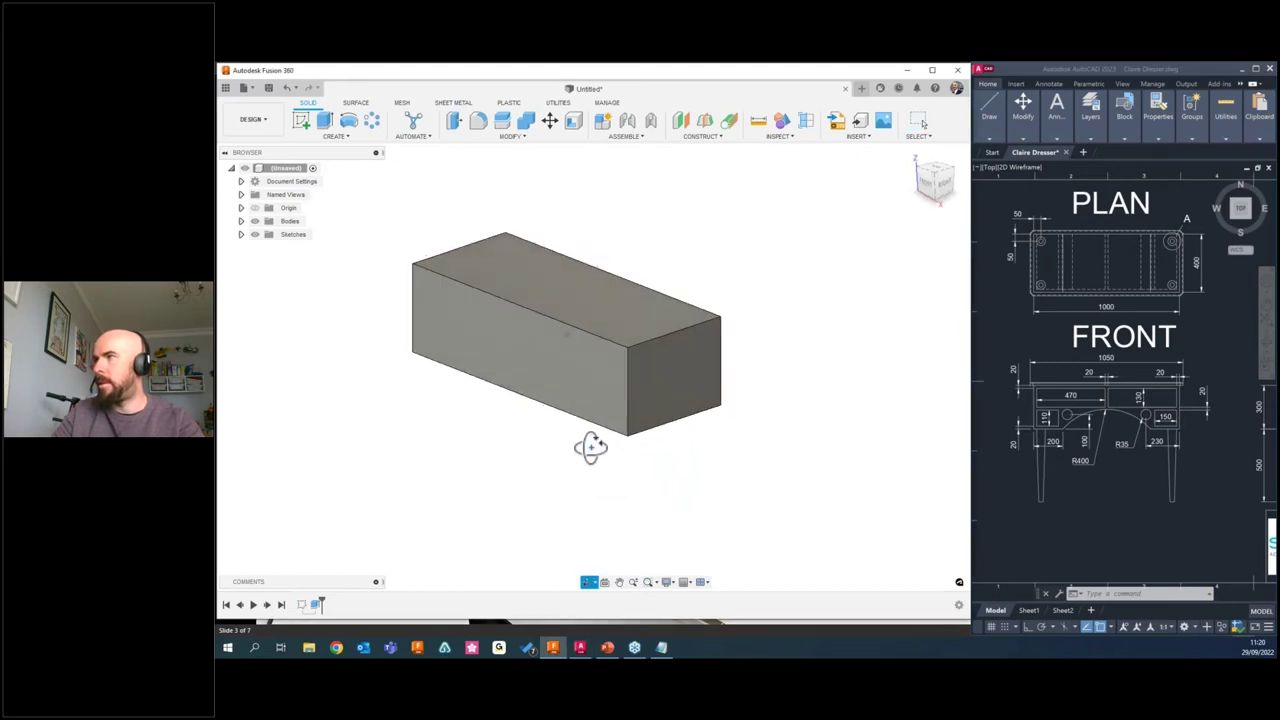
left_click(931, 182)
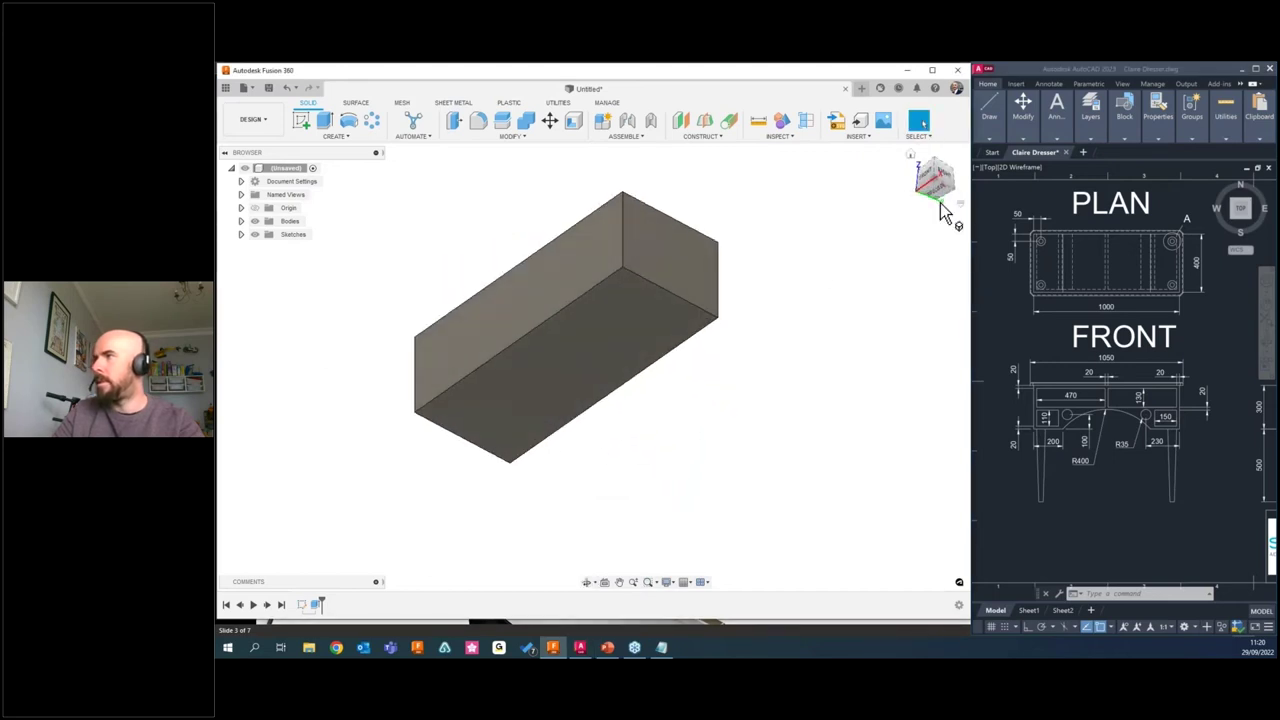
left_click_drag(945, 197, 940, 185)
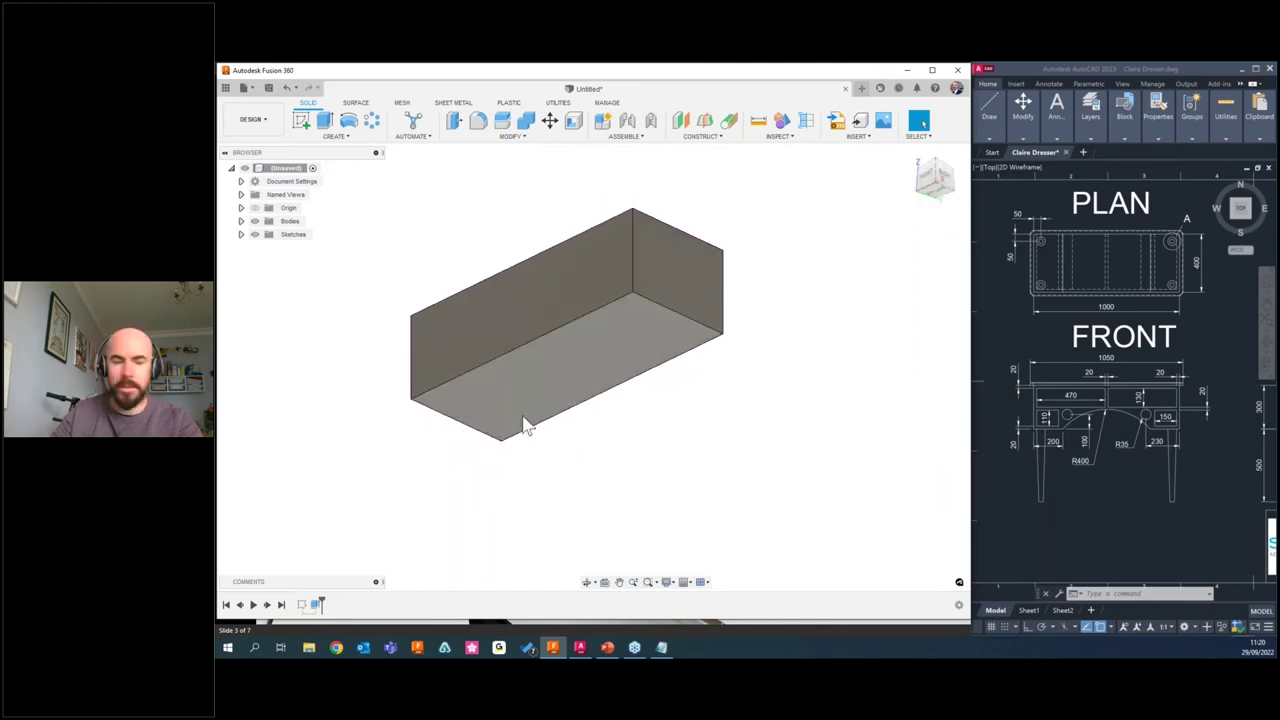
mouse_move(418, 460)
middle_mouse_down("shift")
mouse_move(423, 429)
mouse_move(425, 440)
middle_mouse_up("shift")
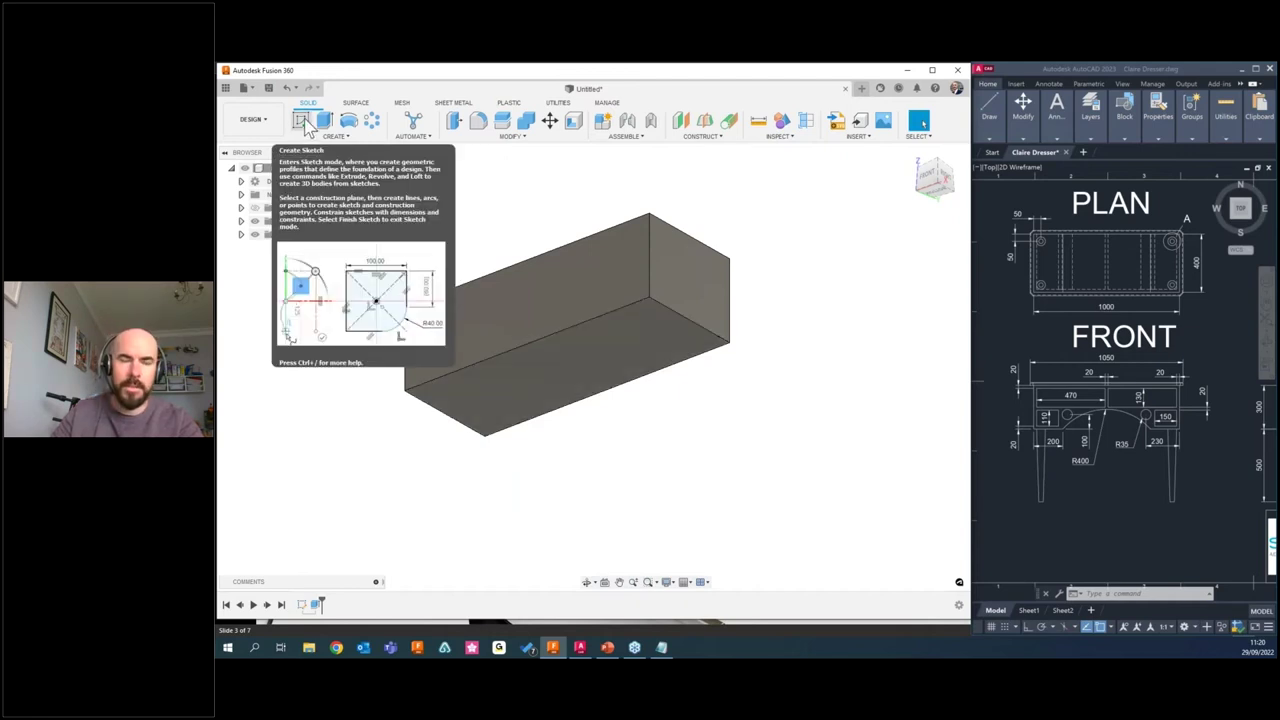
Start a sketch on the box's underside and place a centre-diameter circle near its top-left corner.
left_click(304, 121)
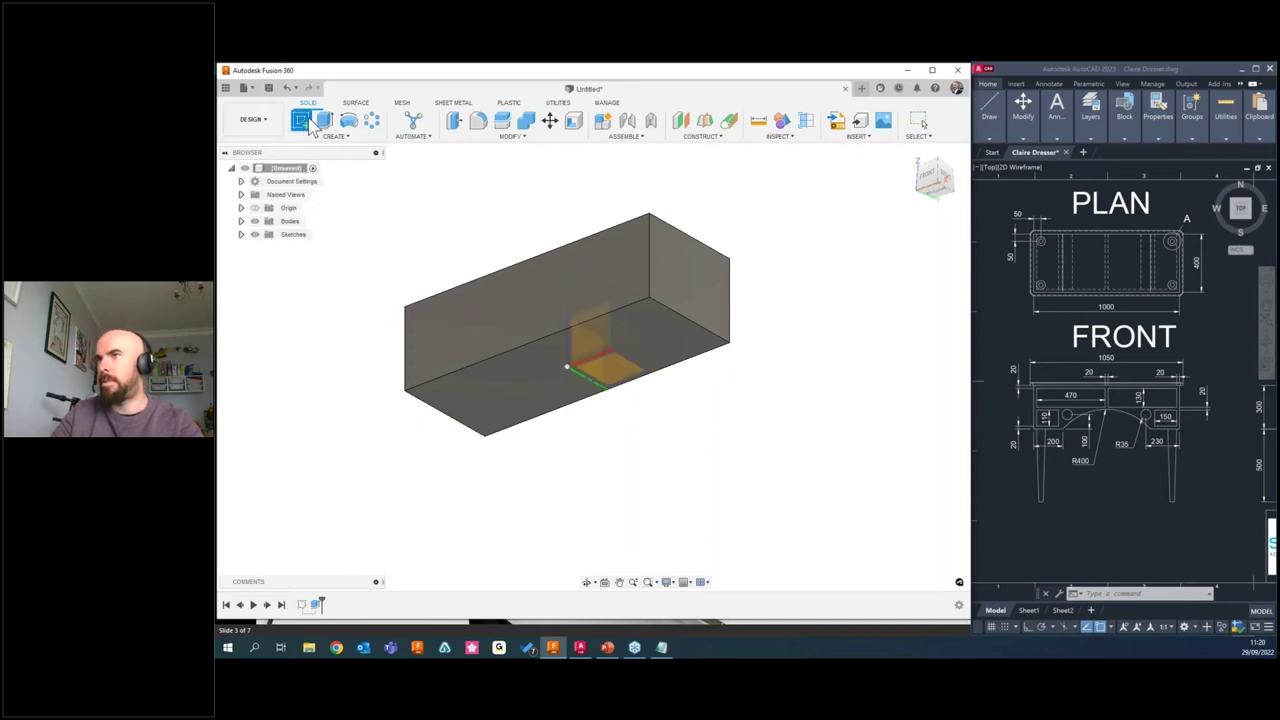
left_click(480, 392)
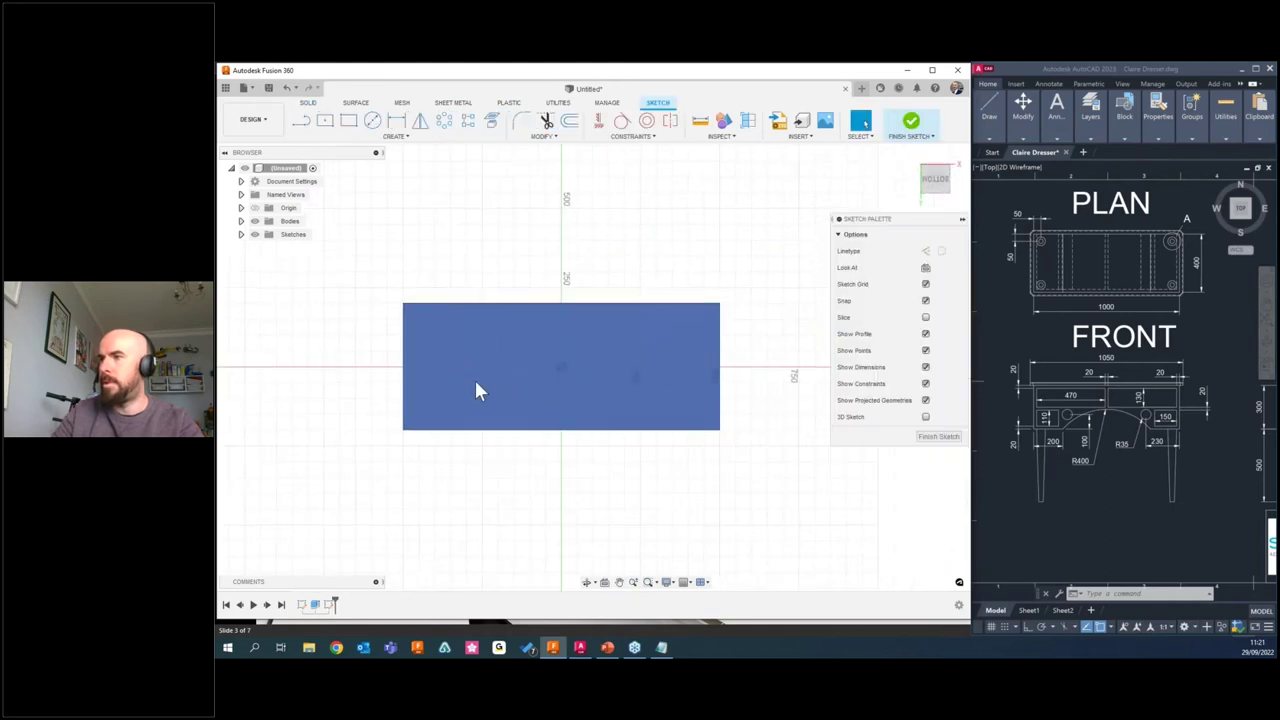
left_click(374, 123)
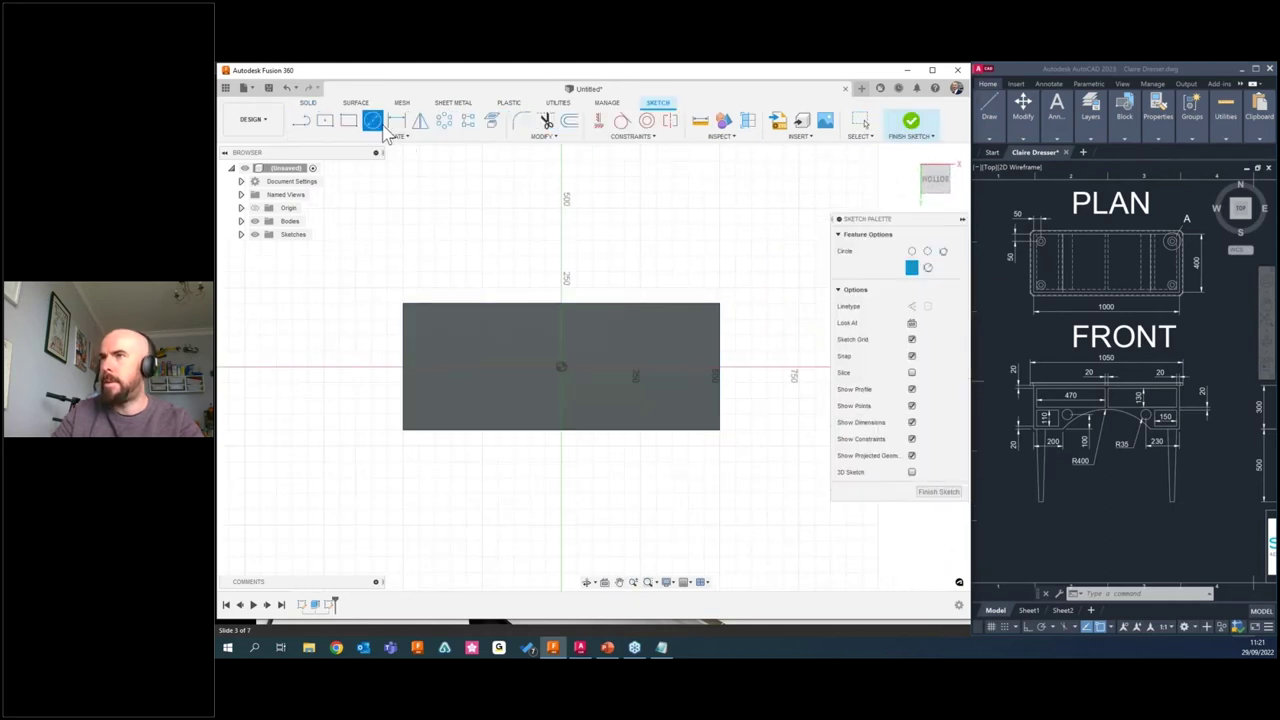
left_click(431, 328)
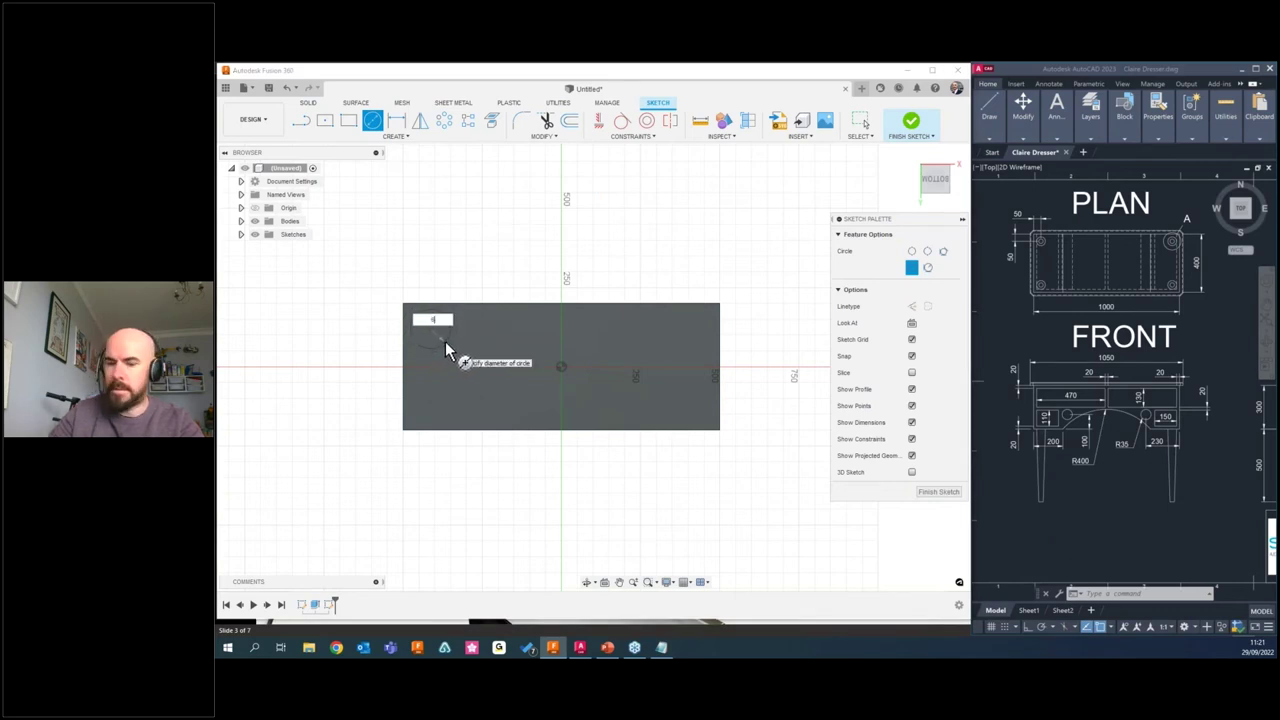
Enter the circle's diameter, then bring the reference drawing's SIDE view and title block into sight.
type("4")
key("Return")
key("Escape")
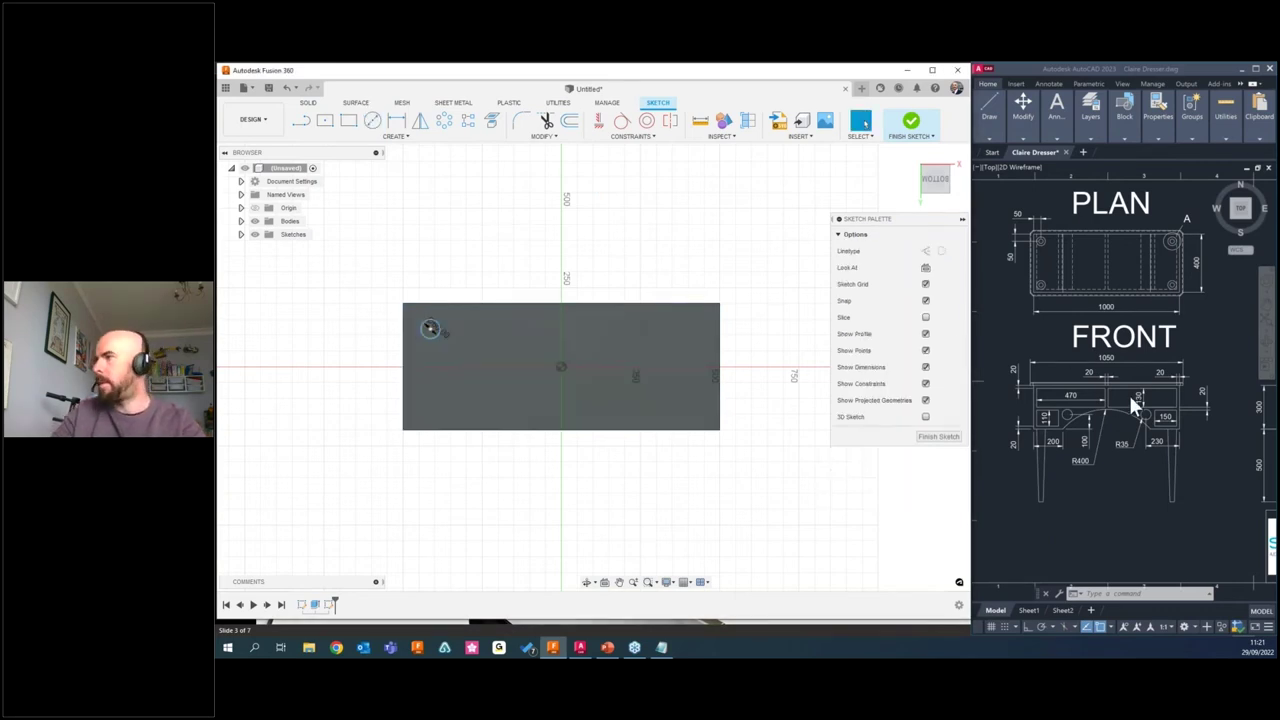
mouse_move(1129, 392)
middle_mouse_down()
mouse_move(939, 377)
mouse_move(1063, 385)
mouse_move(996, 380)
middle_mouse_up()
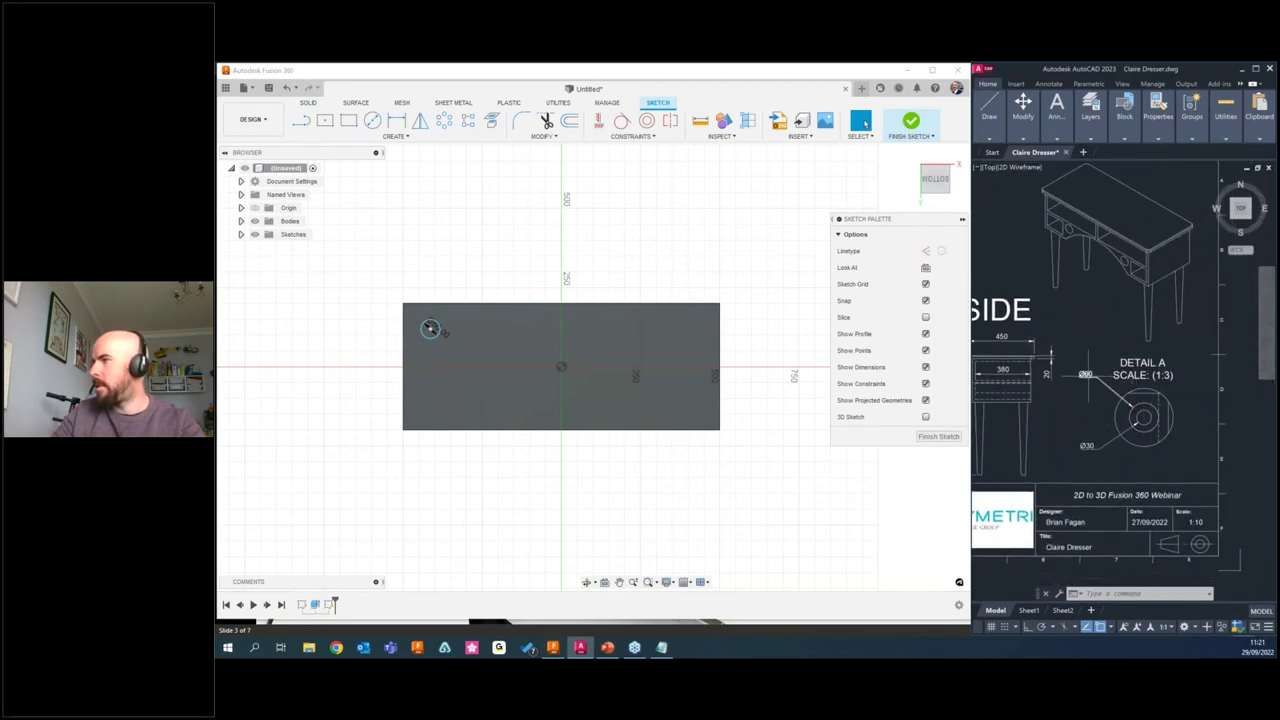
scroll(410, 332, "up", 2)
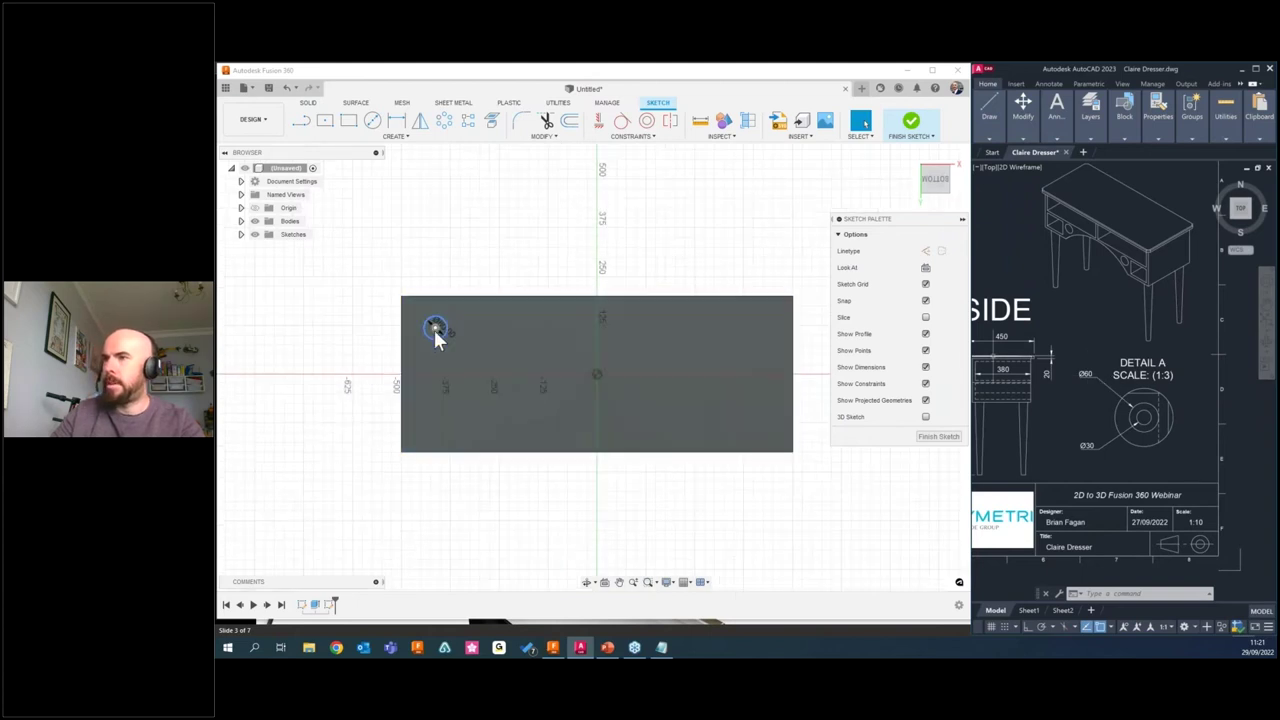
key("Escape")
key("Escape")
Nudge the 60 mm circle slightly right, keeping it near the top-left corner.
left_click(436, 333)
mouse_move(436, 333)
left_mouse_down()
mouse_move(490, 303)
mouse_move(447, 332)
left_mouse_up()
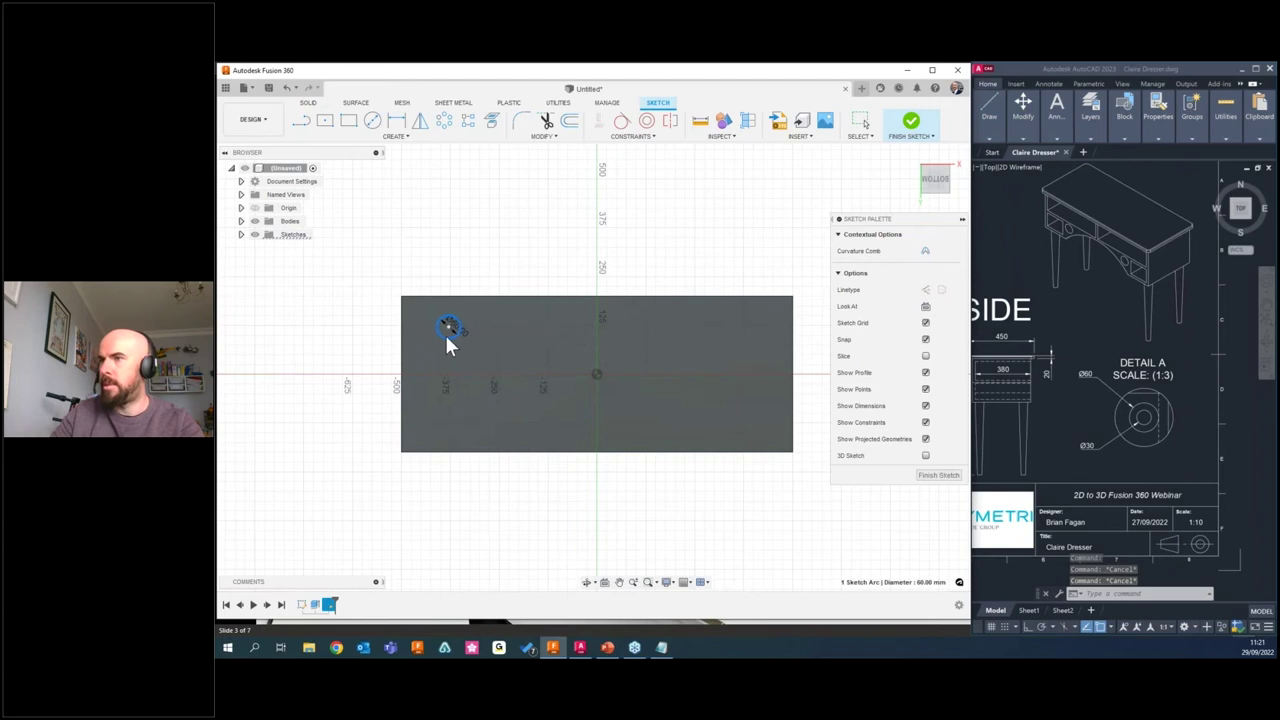
key("Escape")
scroll(1103, 371, "up", 2)
scroll(1104, 371, "down", 4)
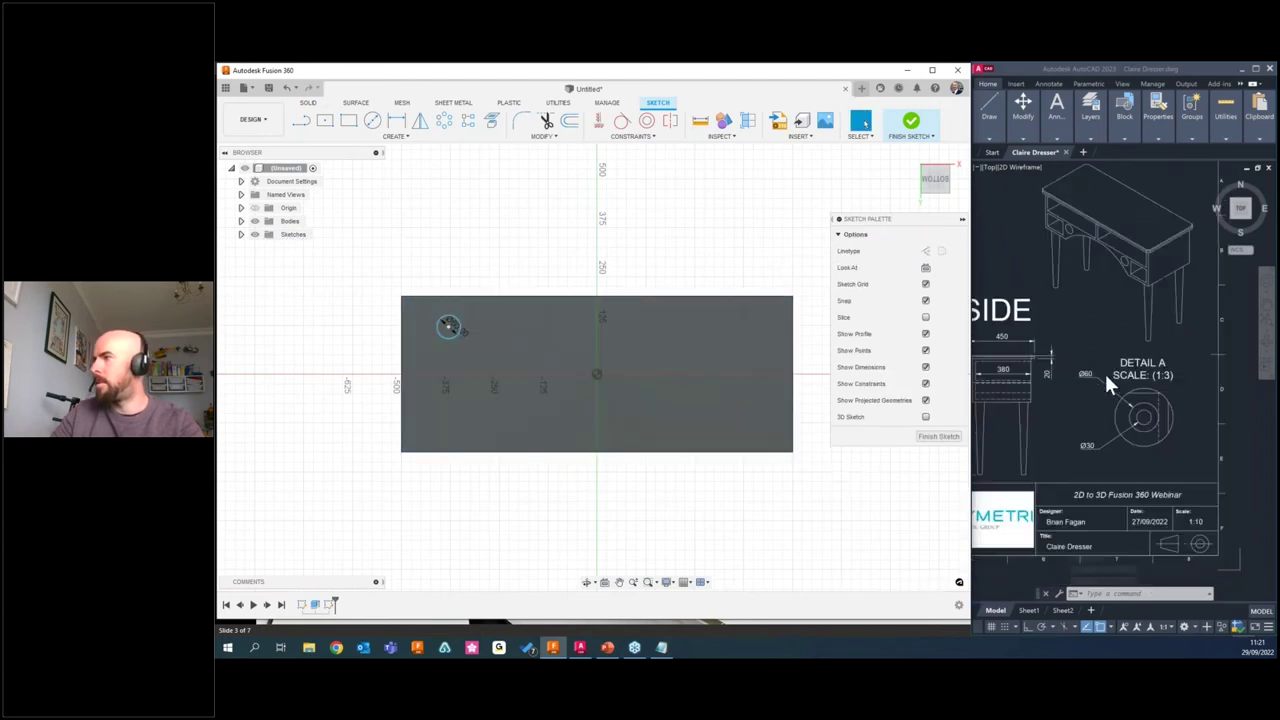
scroll(1104, 371, "up", 5)
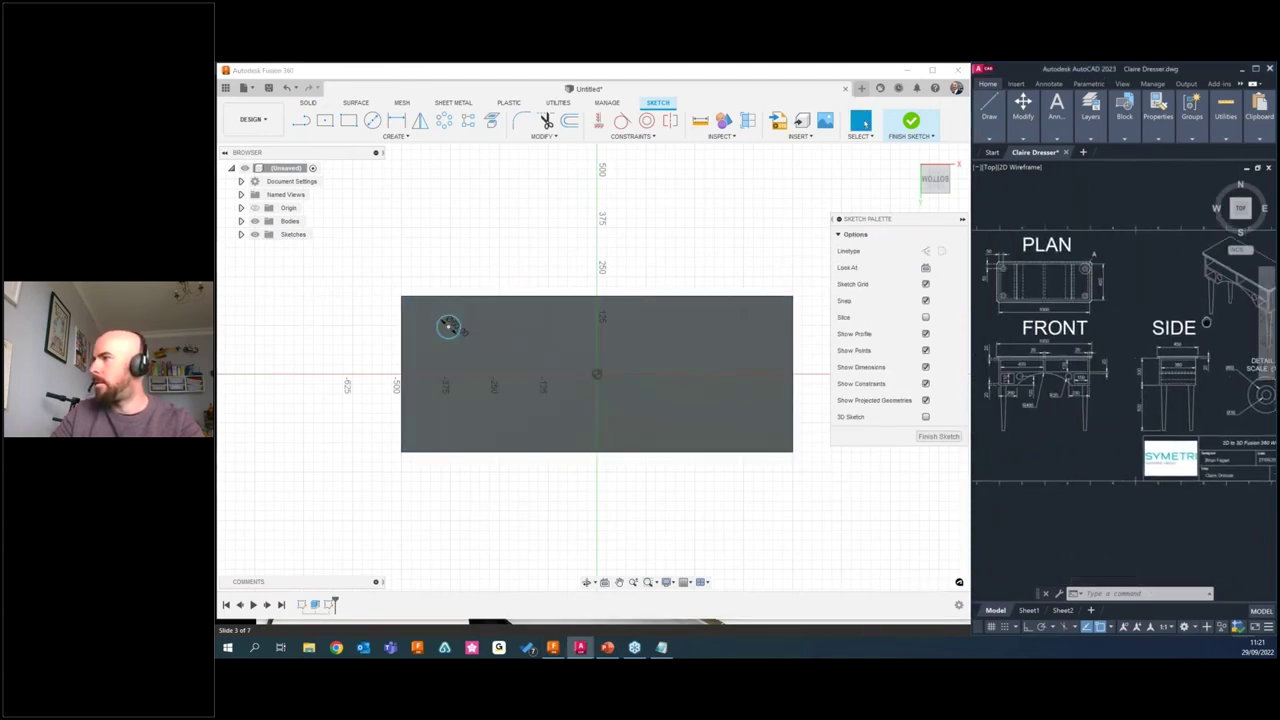
scroll(992, 261, "up", 3)
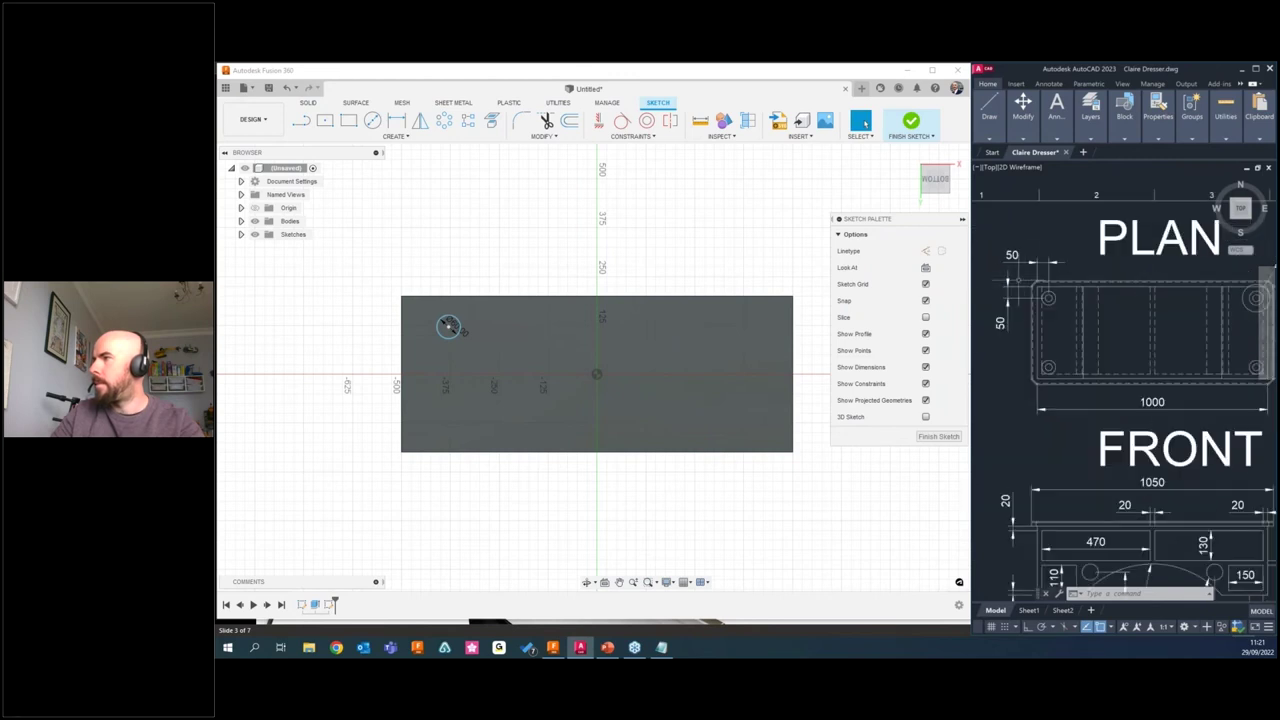
left_click(396, 120)
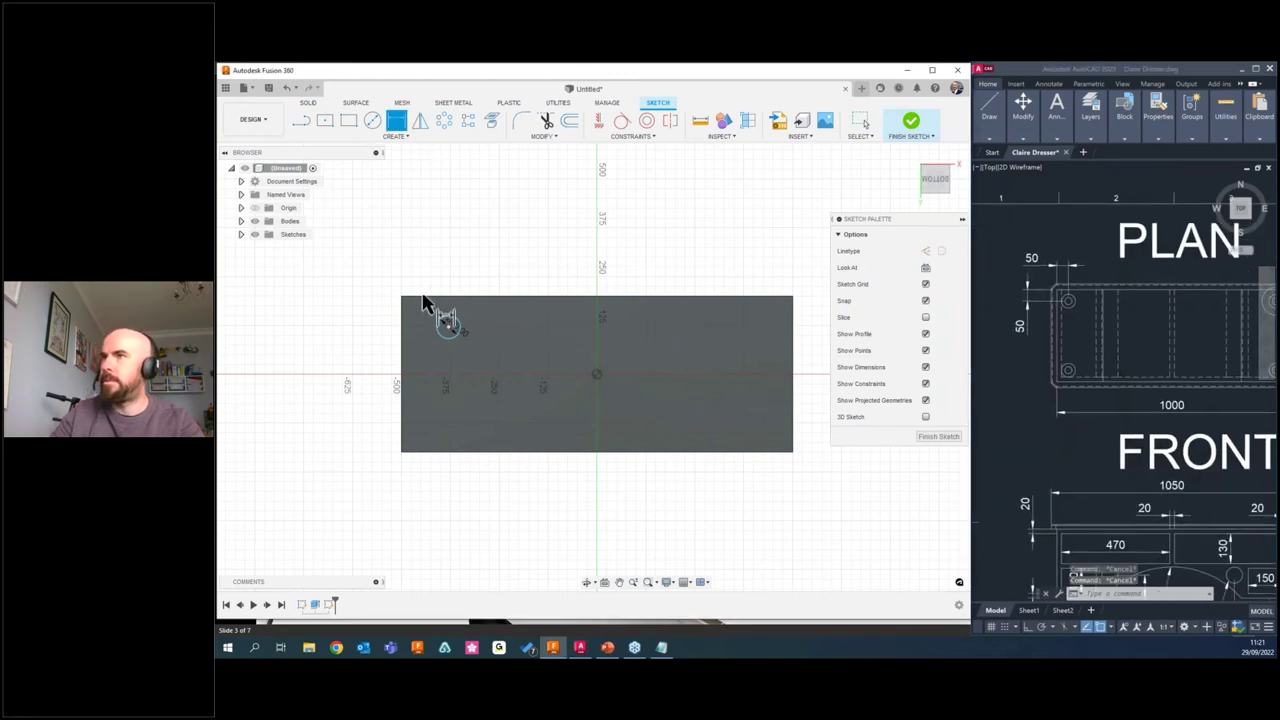
Dimension the circle centre 50 mm from the rectangle's left edge and 50 mm from its top edge.
left_click(448, 328)
left_click(402, 330)
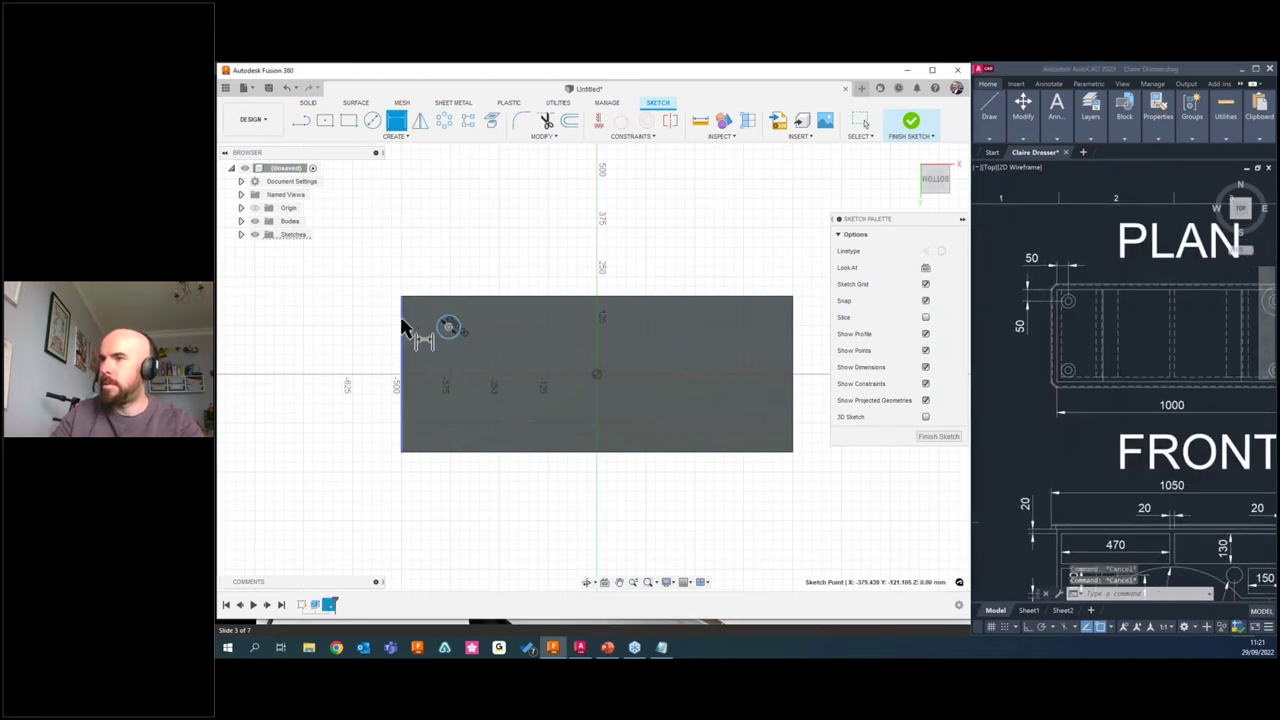
left_click(425, 268)
type("50")
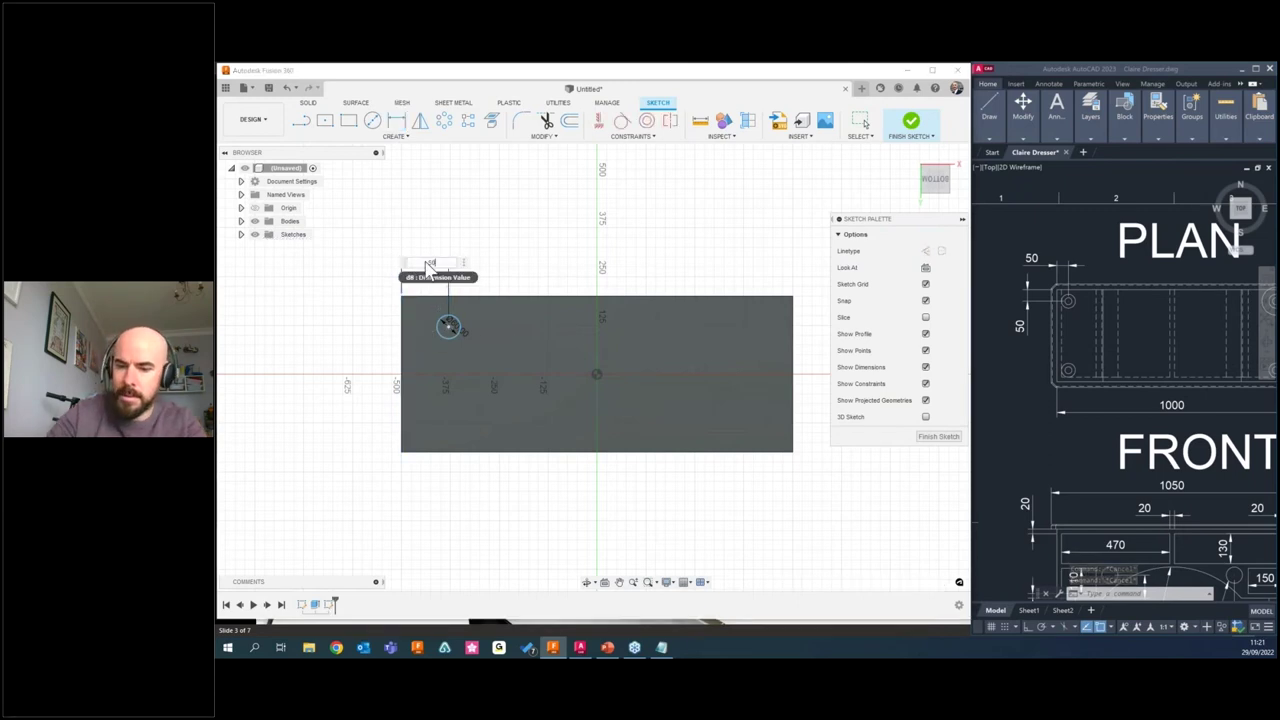
key("Return")
scroll(420, 330, "up", 1)
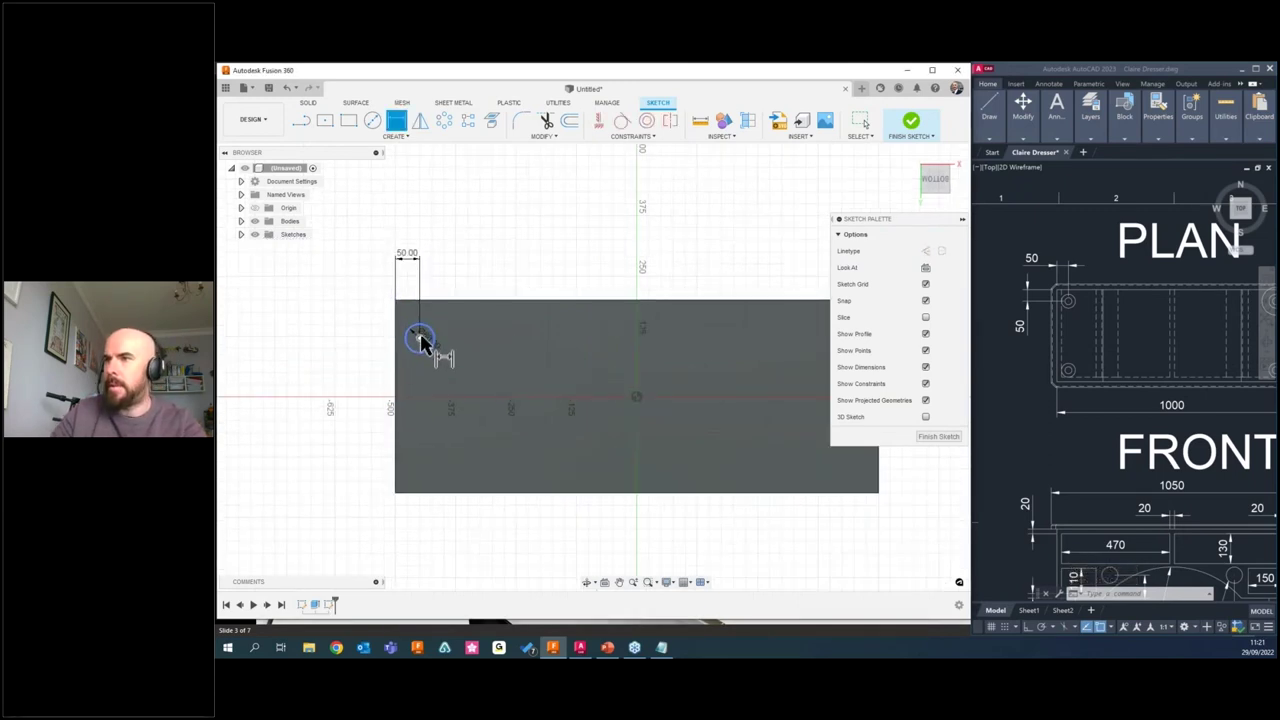
left_click(435, 301)
left_click(366, 316)
type("50")
key("Return")
key("Escape")
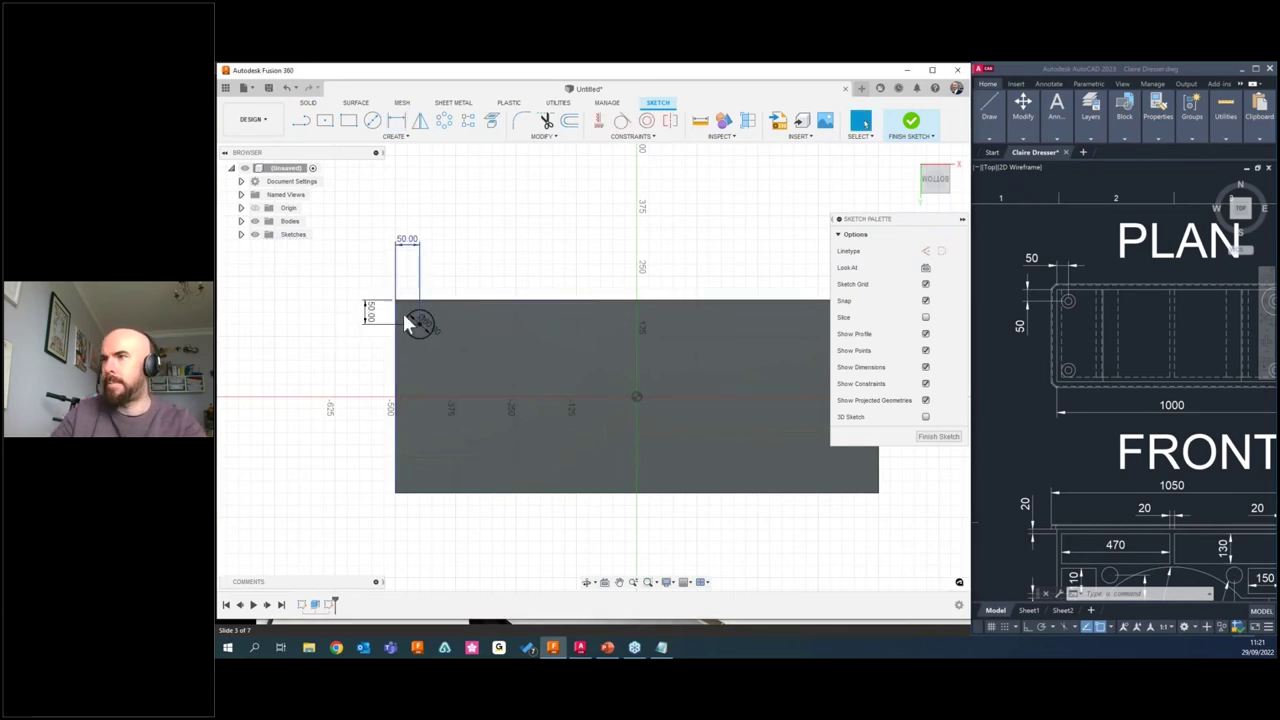
Add the Ø60 diameter dimension and move both 50 mm labels clear of the rectangle.
key("d")
left_click(420, 322)
left_click(458, 288)
key("Return")
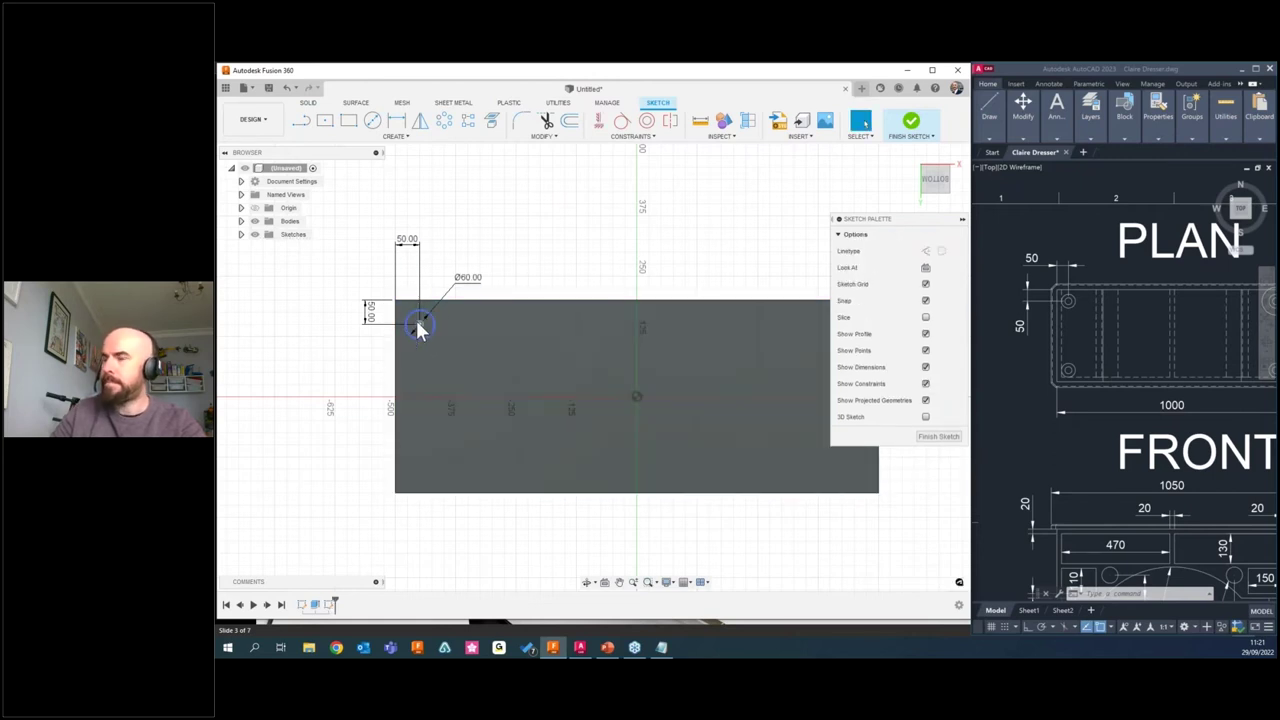
scroll(412, 336, "down", 1)
middle_click_drag(431, 323, 403, 349)
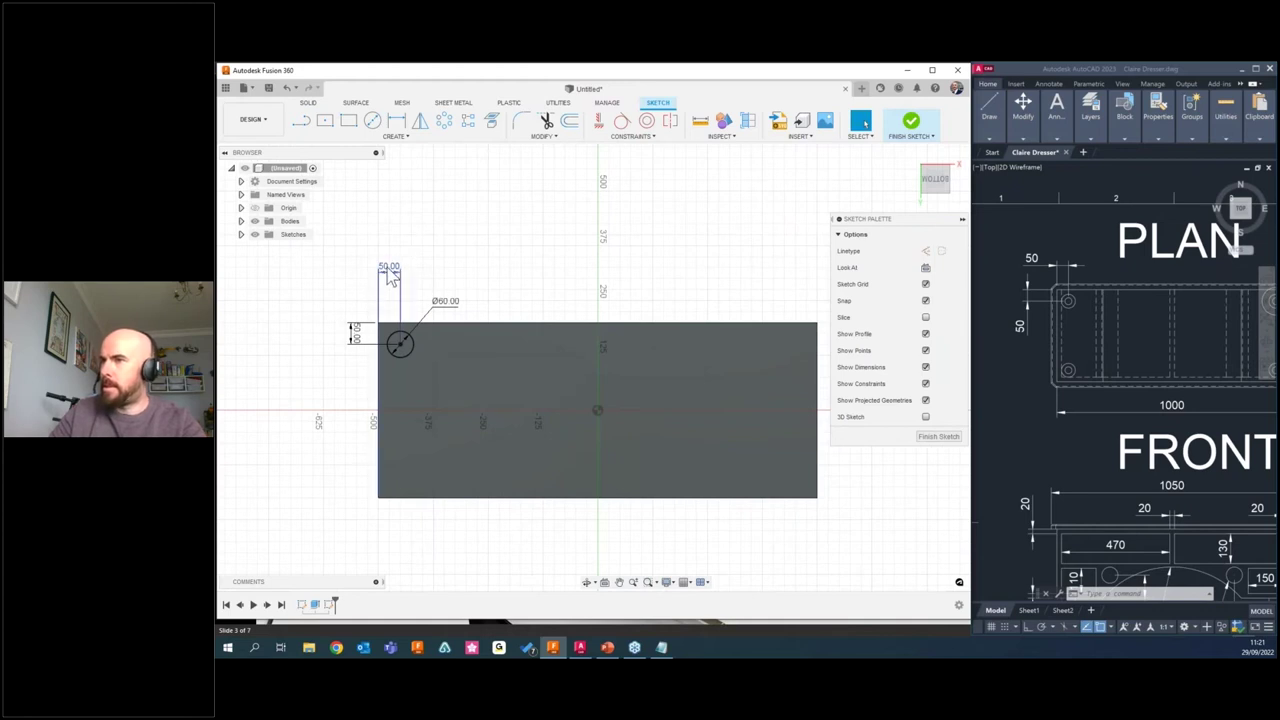
left_click_drag(397, 268, 418, 251)
left_click_drag(359, 338, 336, 302)
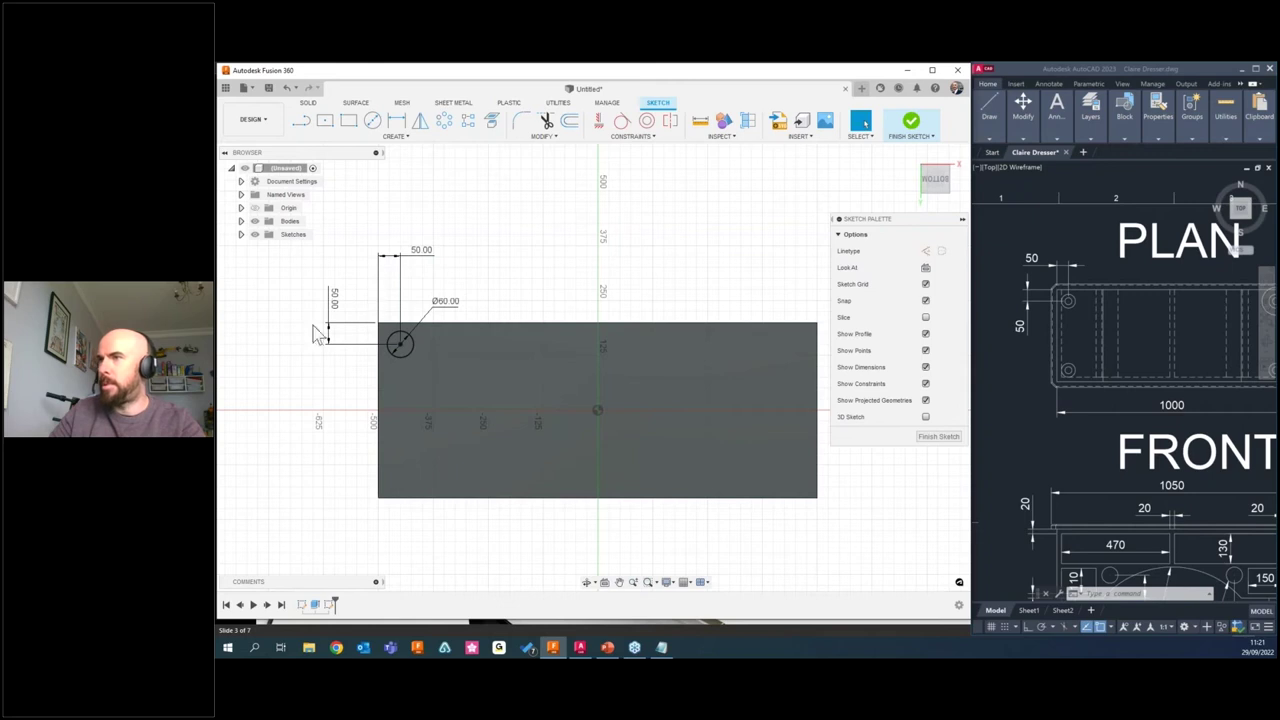
Link the horizontal offset to d1, test the offsets at 100, then restore them to 50.
double_click(423, 256)
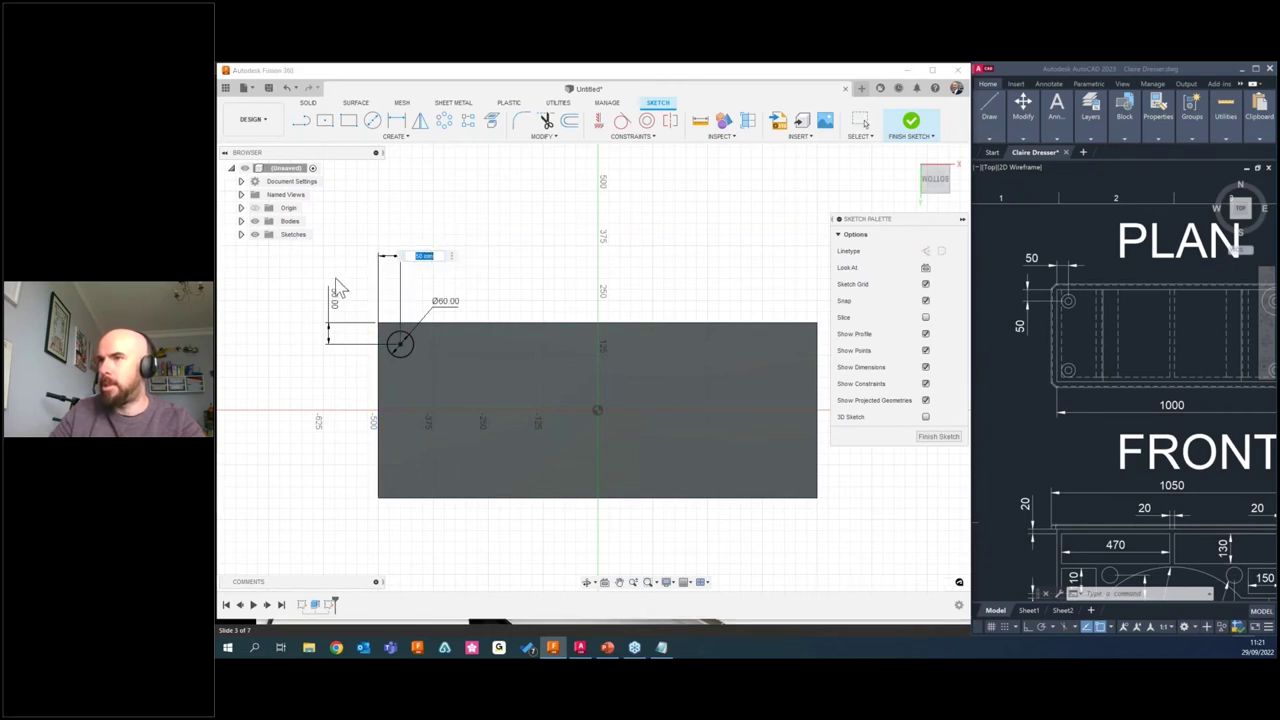
type("d1")
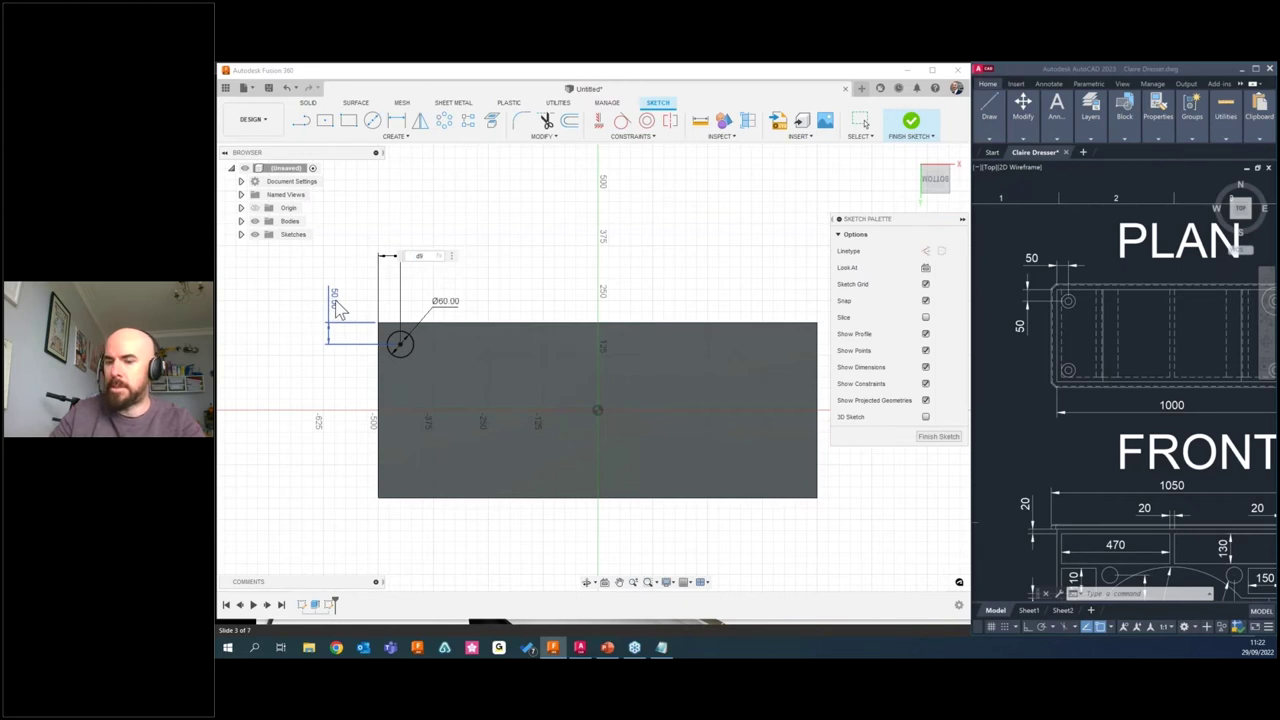
key("Return")
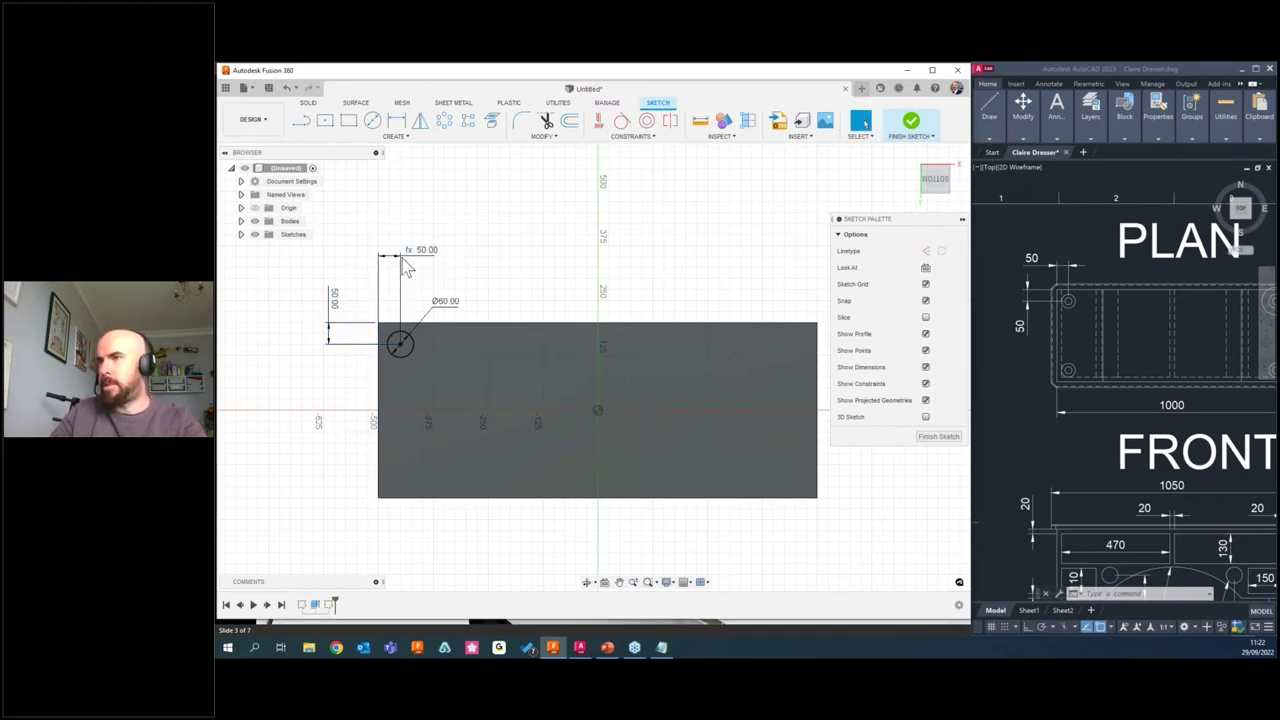
double_click(335, 302)
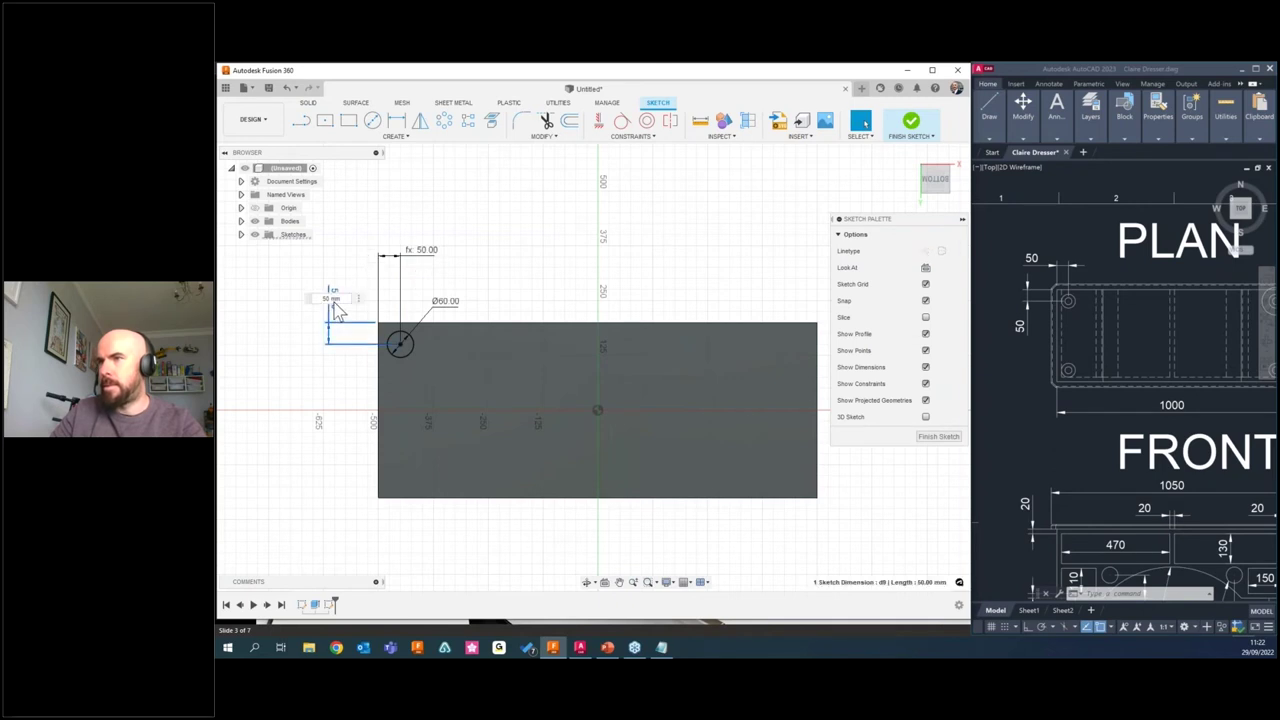
type("100")
key("Return")
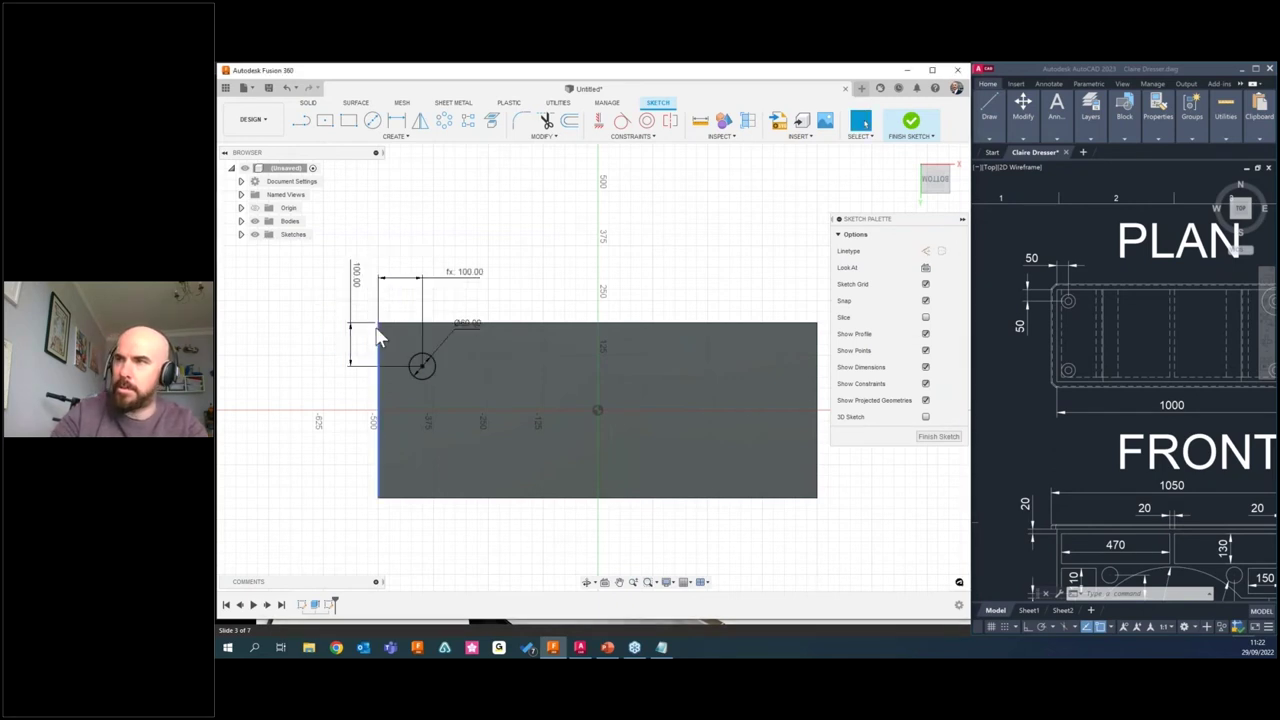
double_click(357, 275)
type("50")
key("Return")
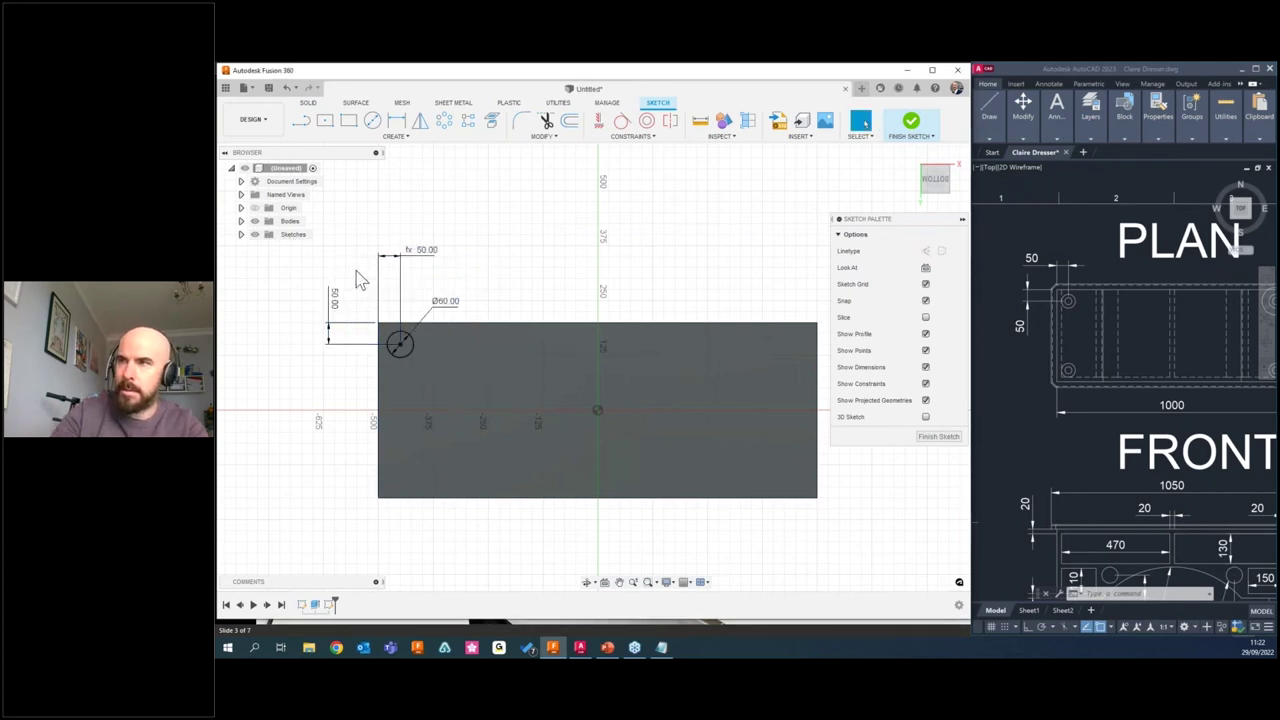
left_click(372, 121)
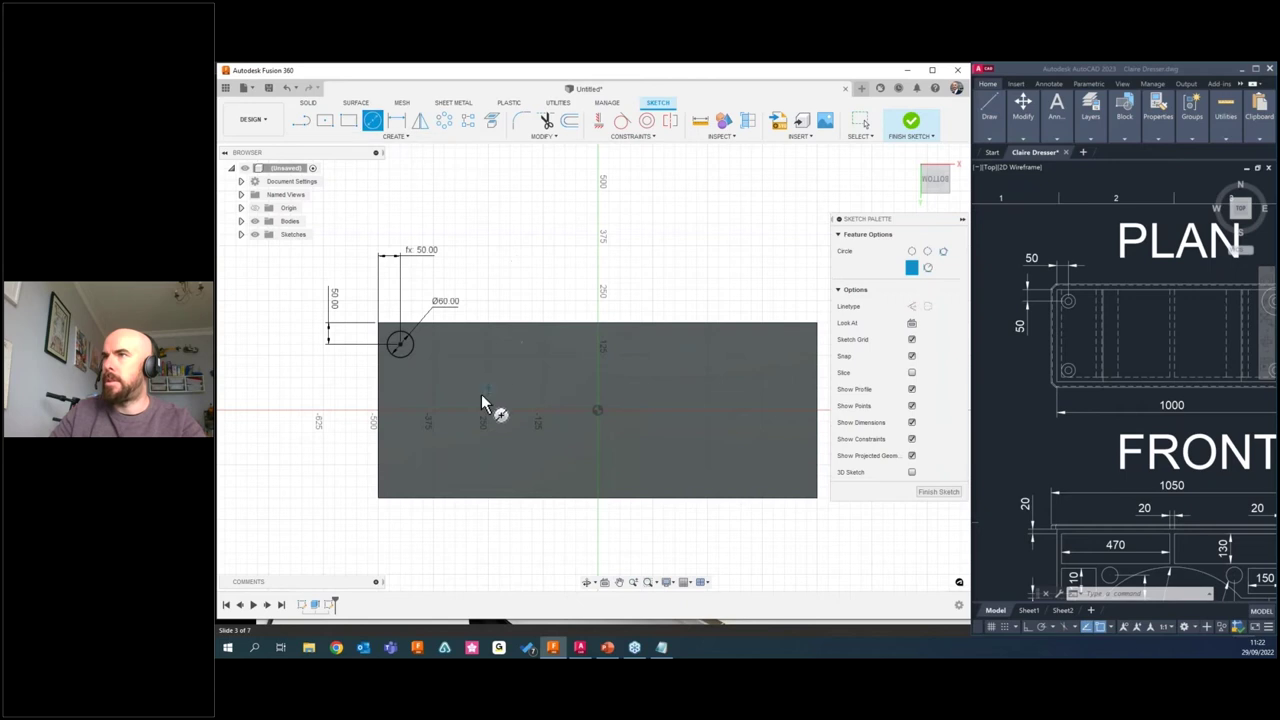
Draw a second, larger circle near the rectangle's lower-left corner and select it.
left_click(417, 470)
left_click(438, 468)
key("Escape")
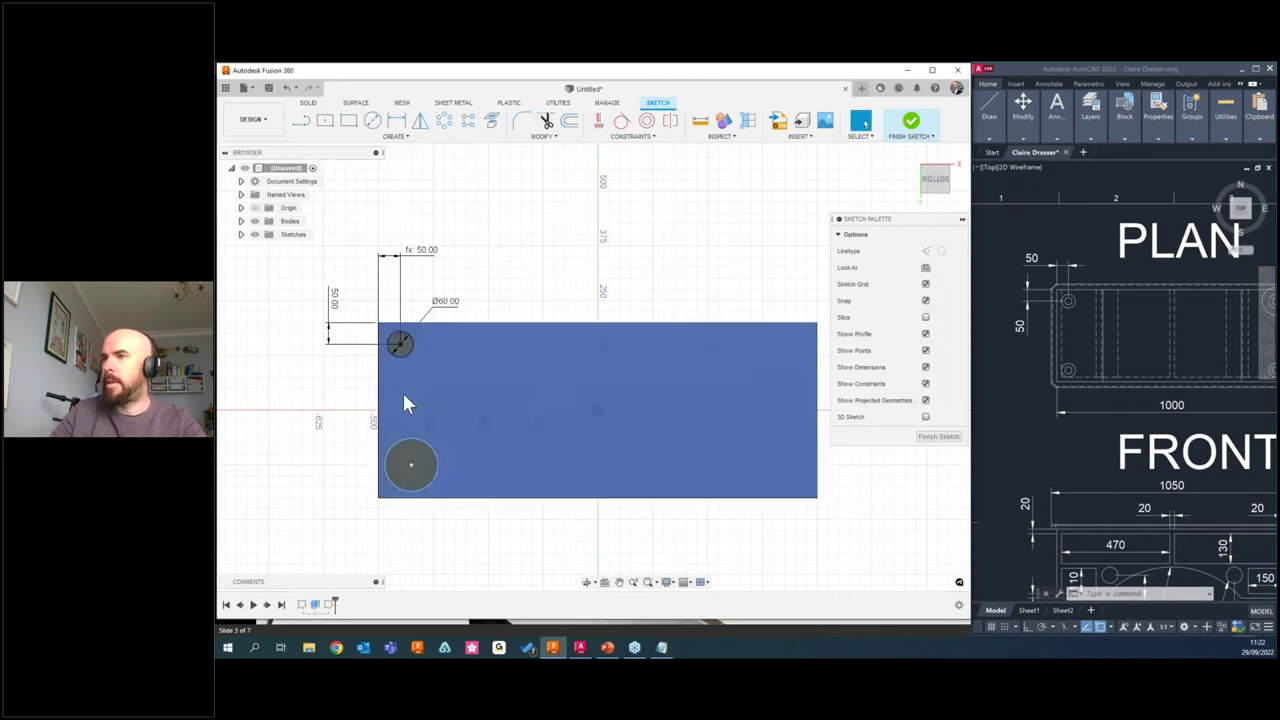
middle_click_drag(402, 390, 418, 385)
left_click(437, 482)
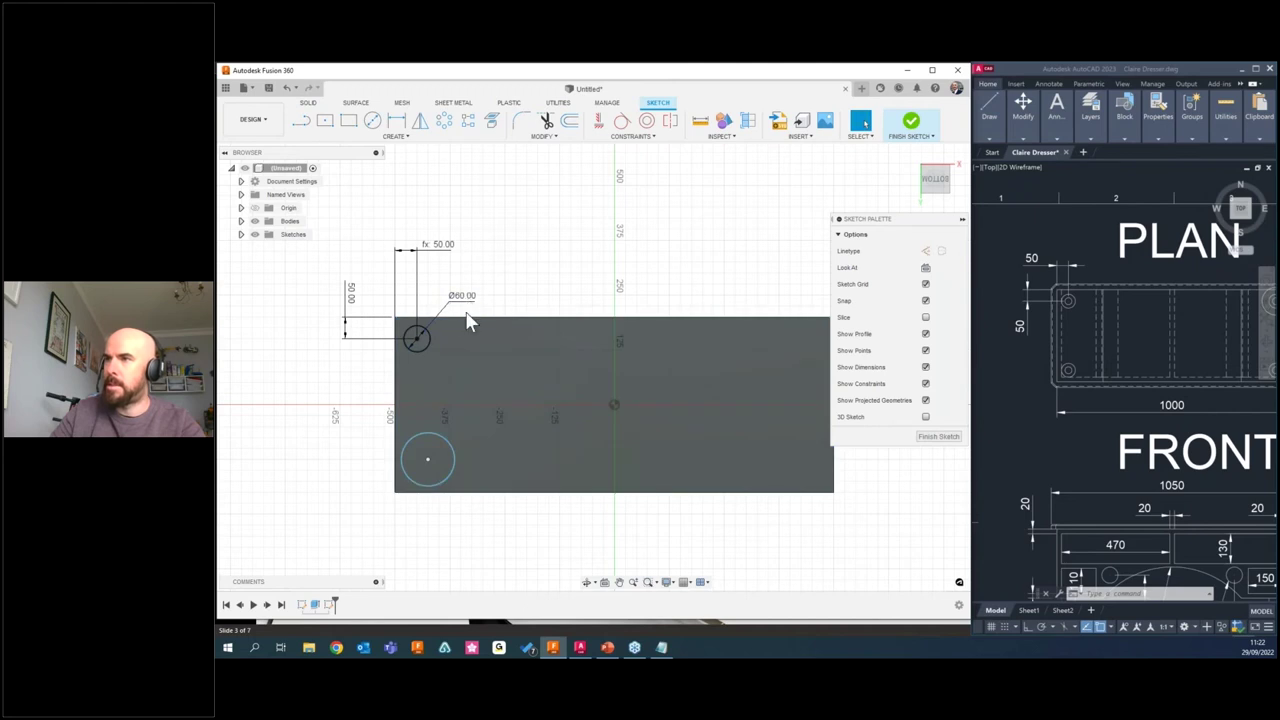
left_click(629, 137)
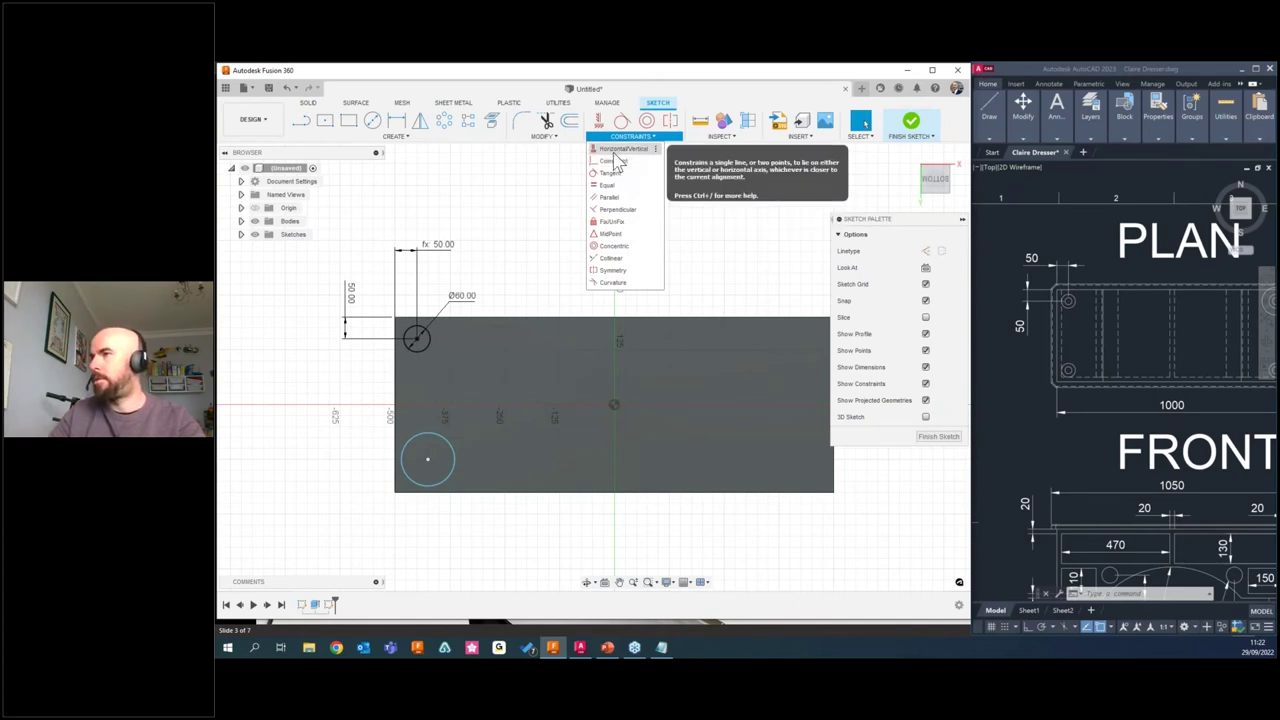
Make the lower circle equal to the Ø60 circle and align it vertically beneath it.
left_click(612, 186)
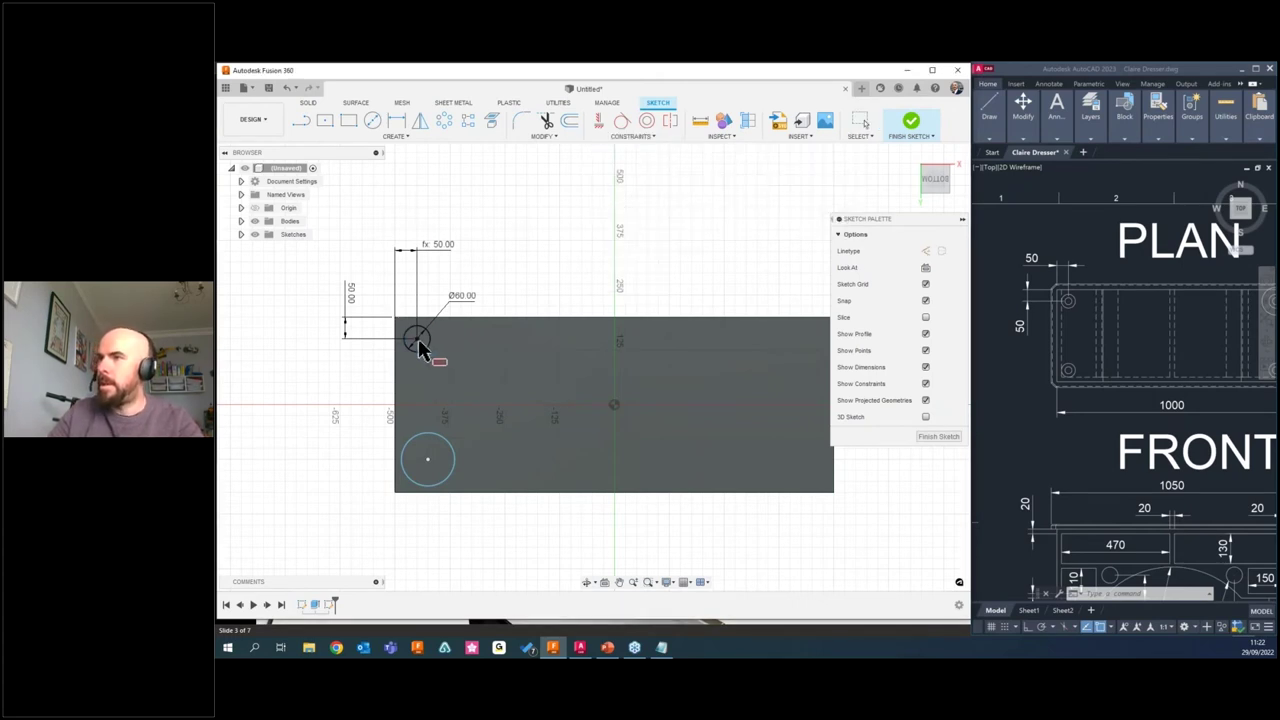
left_click(443, 440)
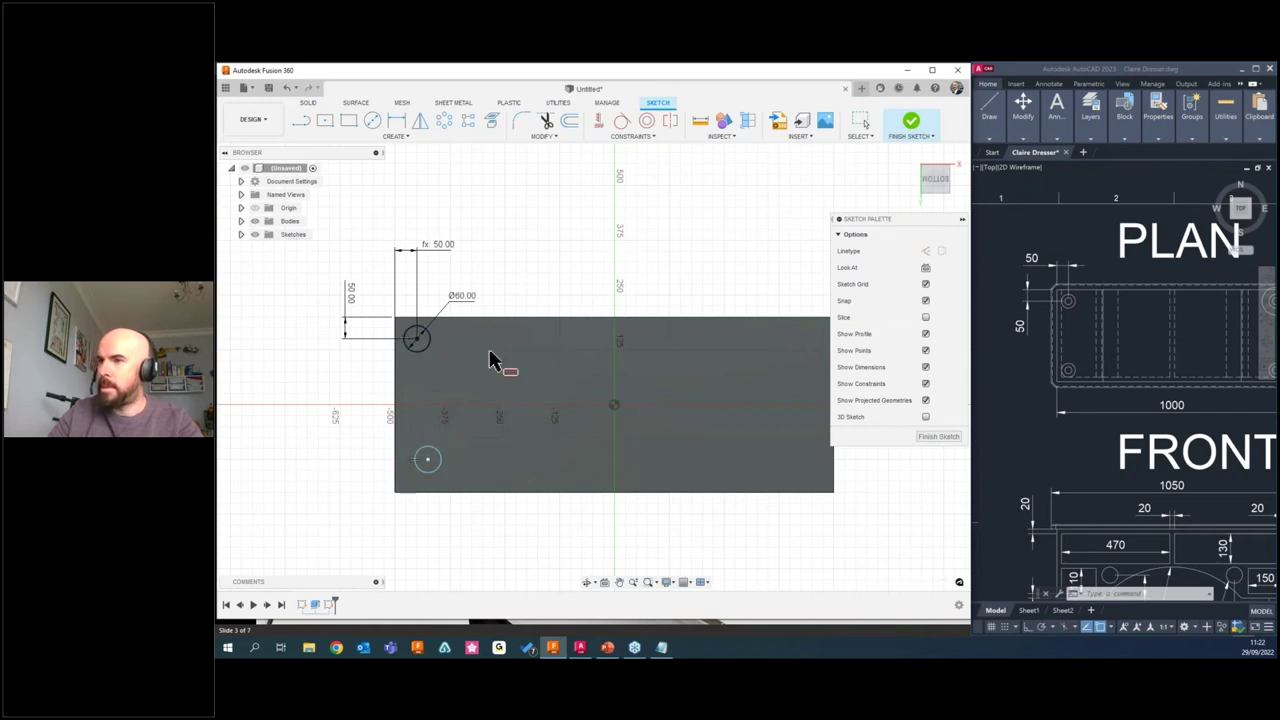
key("Escape")
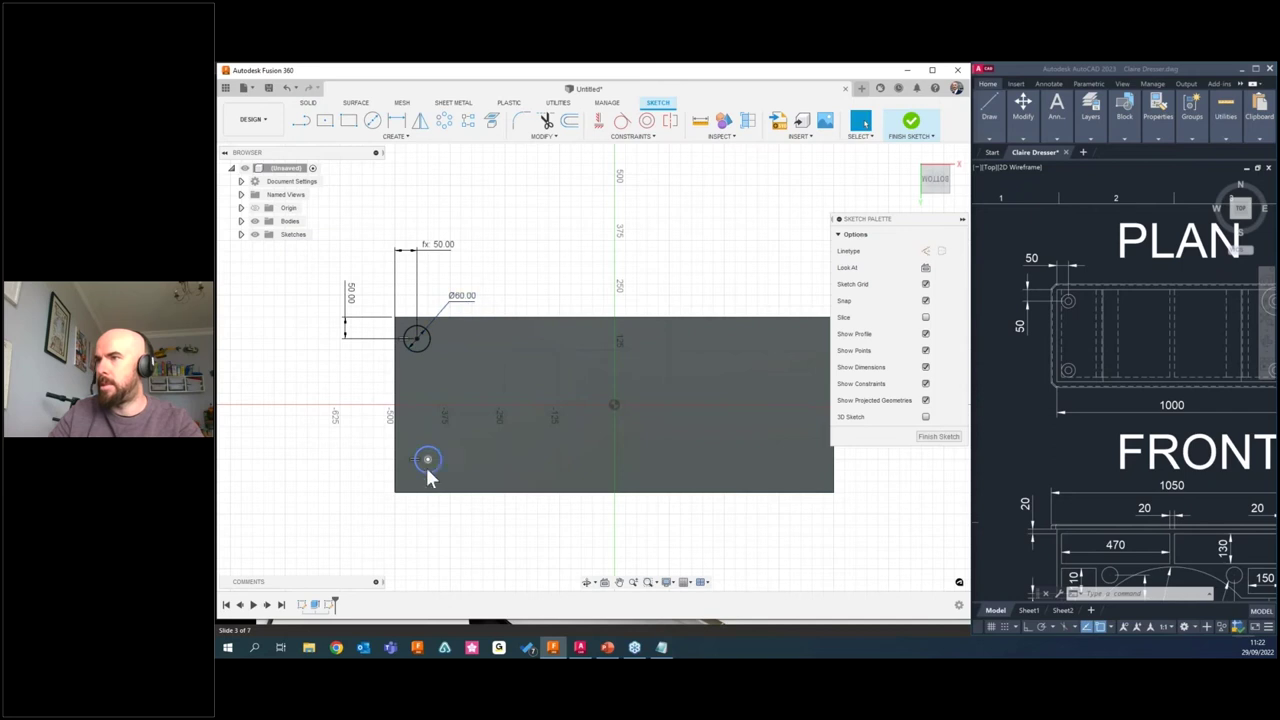
left_click(631, 139)
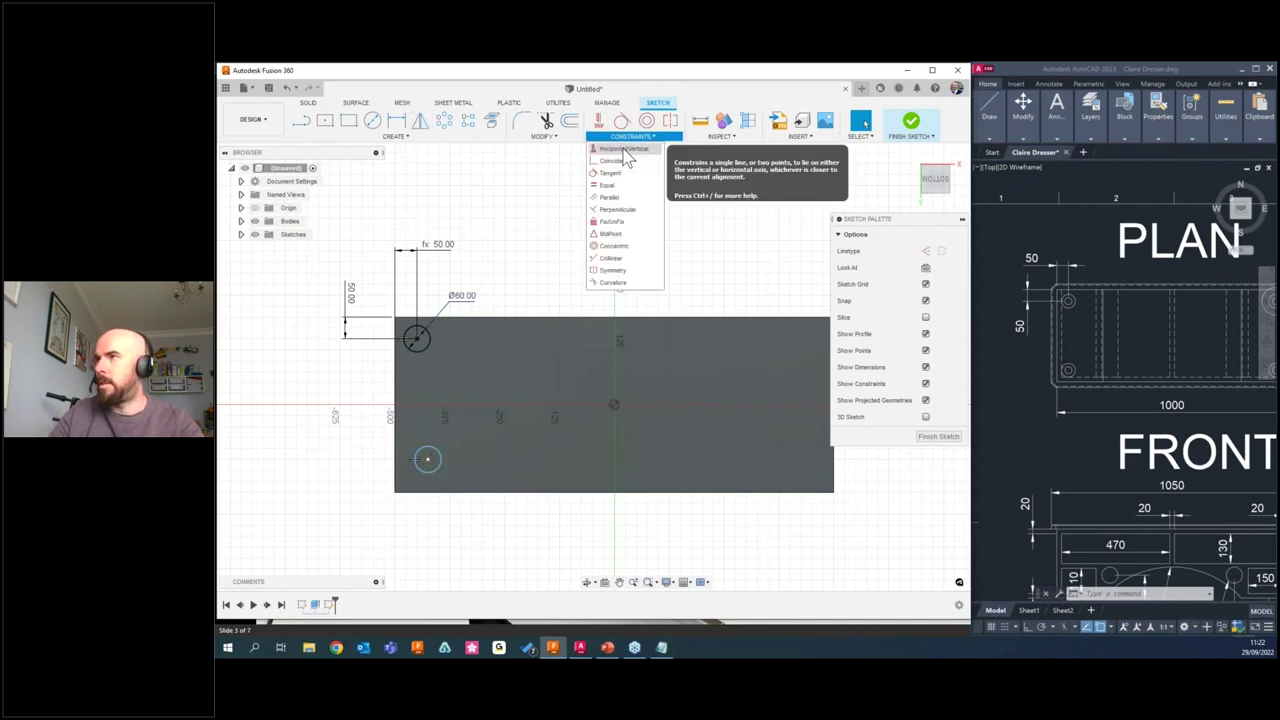
left_click(622, 149)
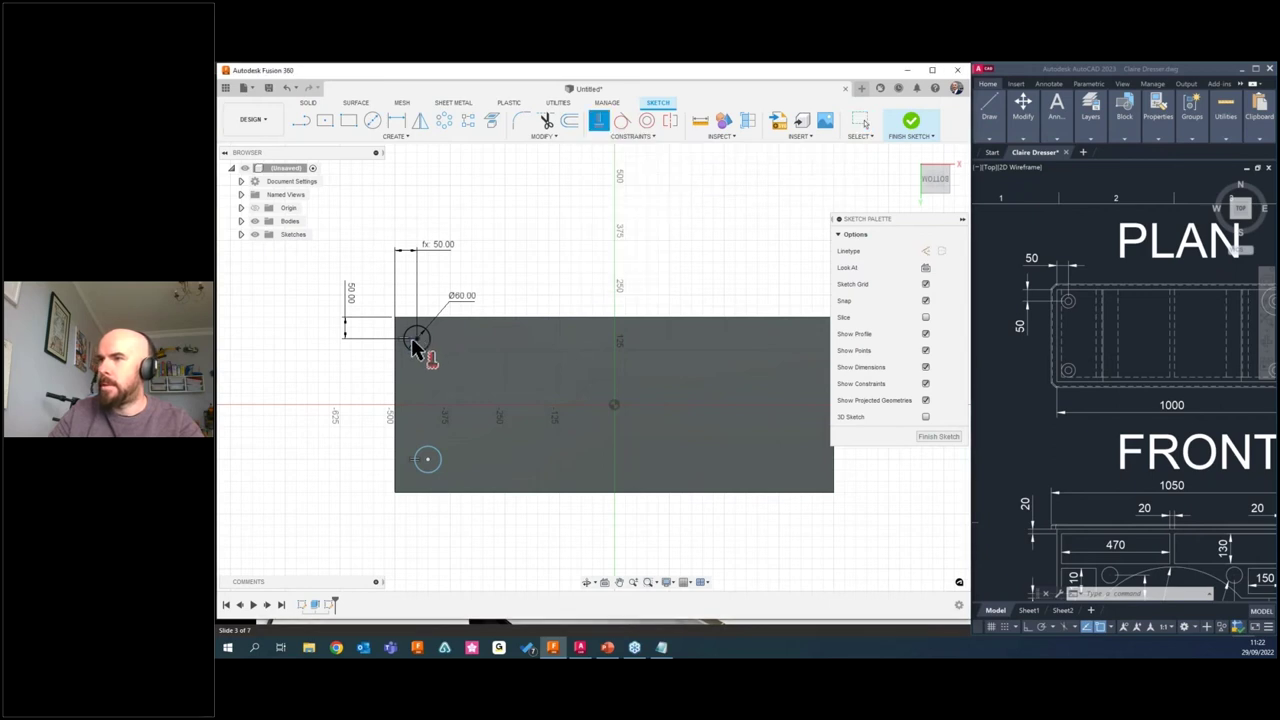
left_click(427, 458)
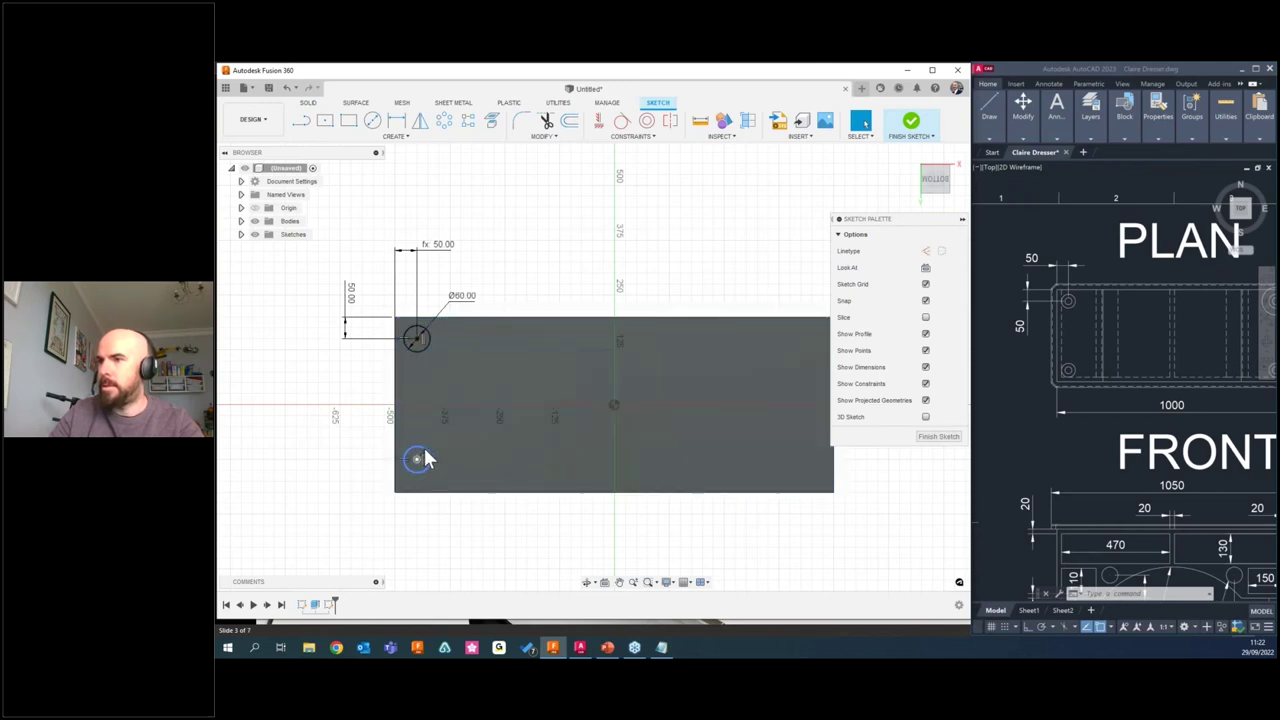
mouse_move(430, 458)
left_mouse_down()
mouse_move(437, 526)
mouse_move(435, 400)
left_mouse_up()
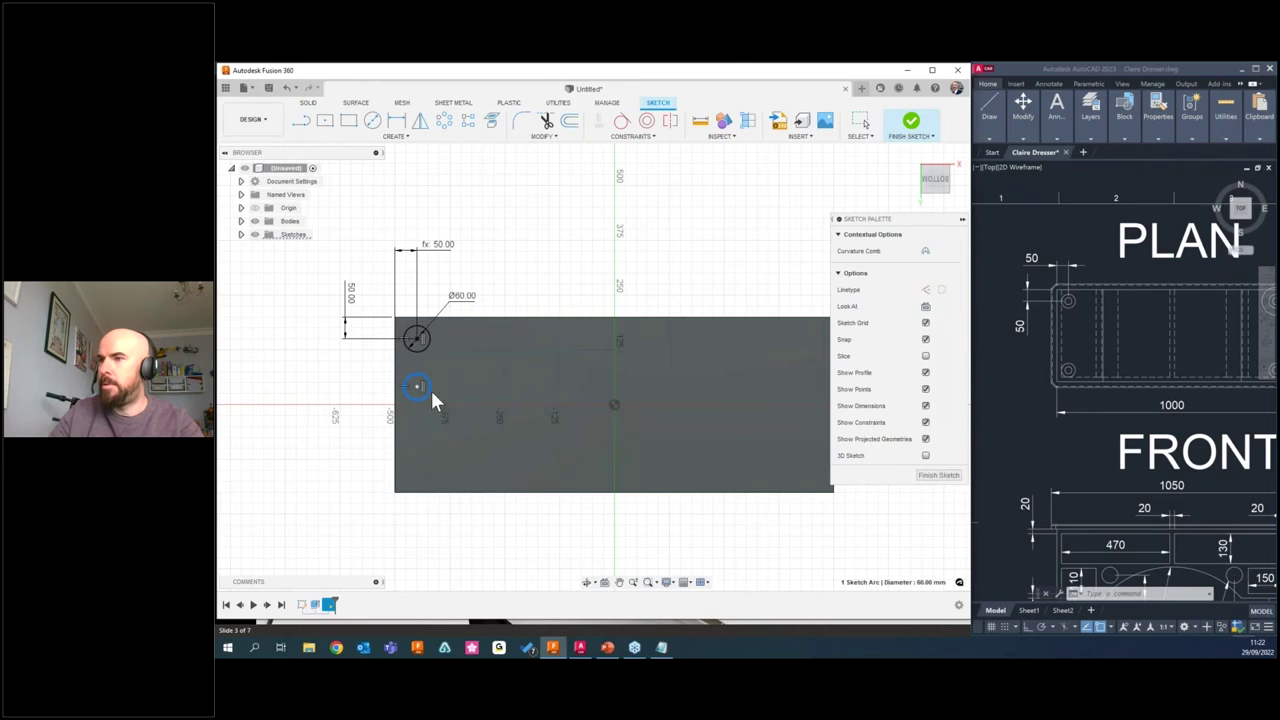
left_click_drag(369, 455, 485, 457)
left_click_drag(400, 473, 406, 474)
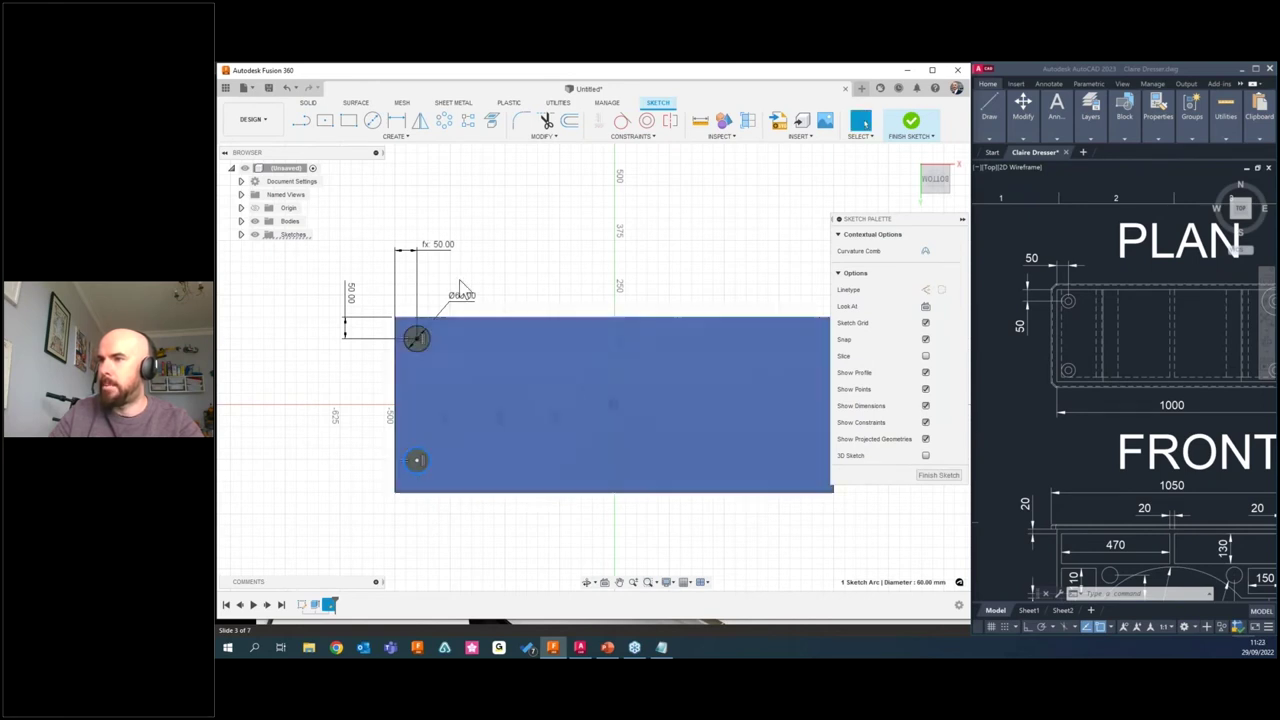
Dimension the lower circle 50 mm above the bottom edge, linked to the top 50 mm dimension.
left_click(397, 121)
left_click(418, 463)
left_click(416, 491)
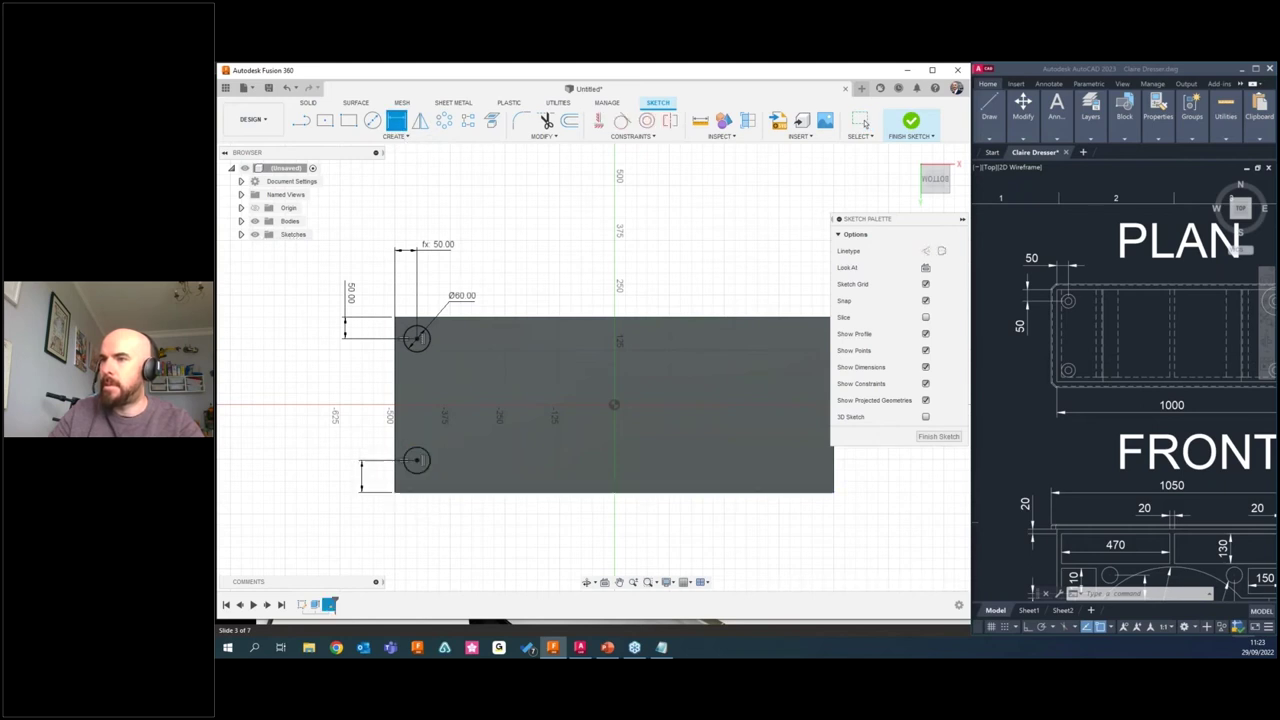
left_click(368, 476)
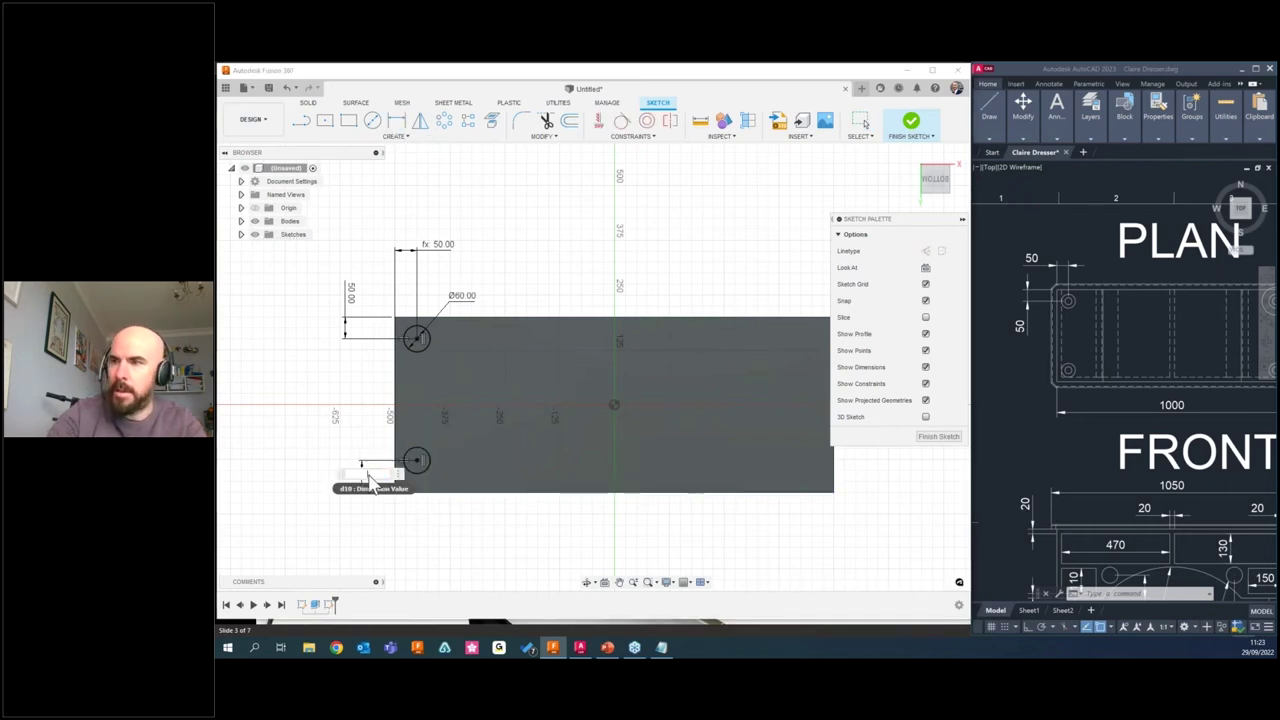
left_click(443, 246)
key("Return")
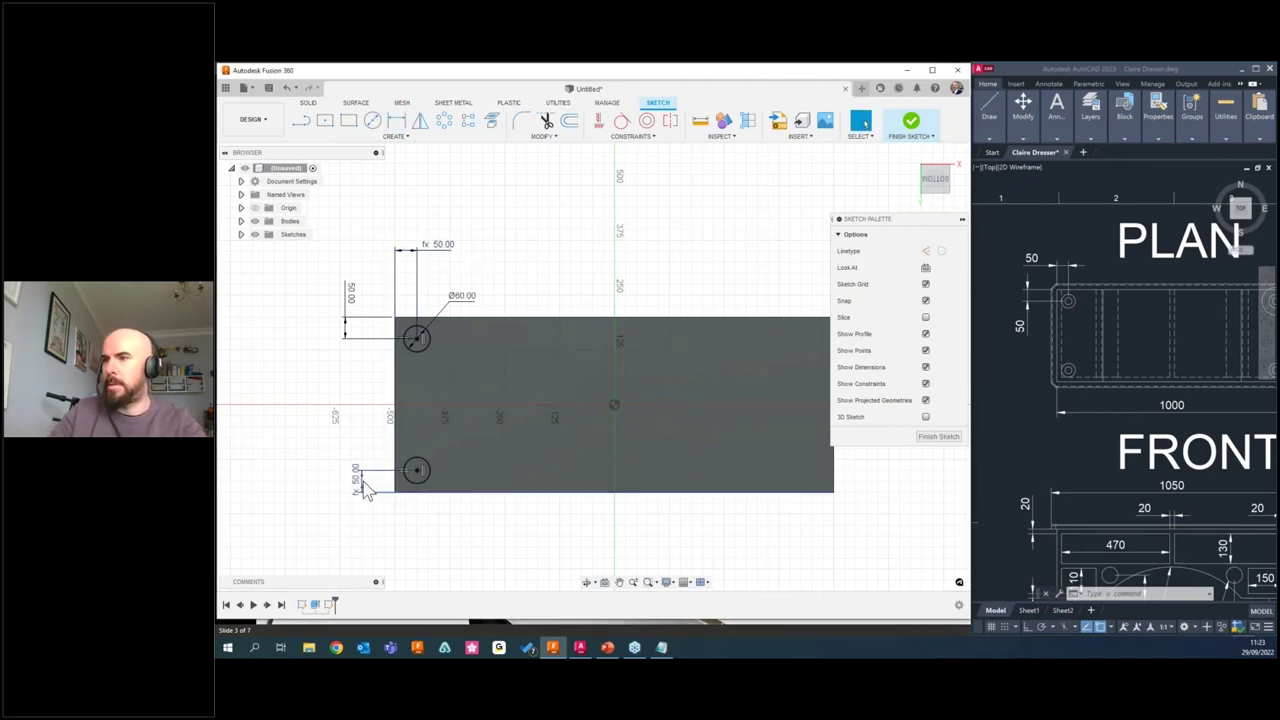
left_click_drag(342, 465, 333, 463)
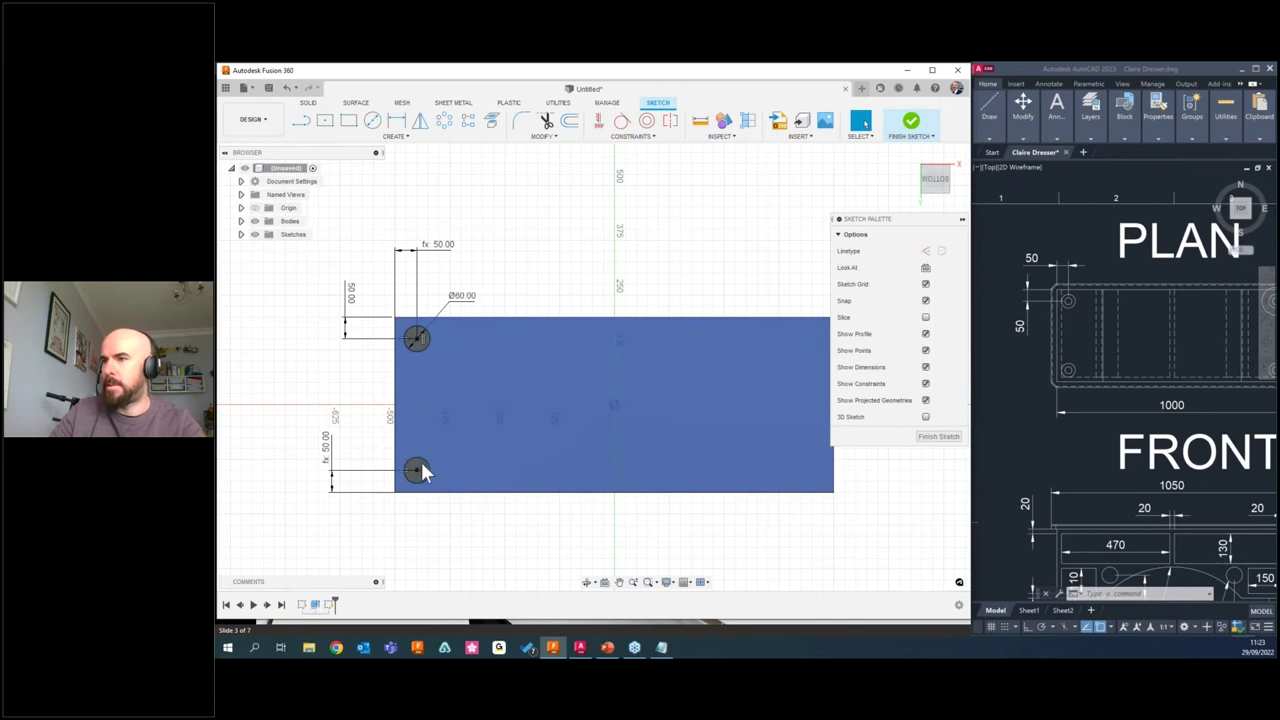
scroll(423, 470, "down", 1)
middle_click_drag(540, 445, 476, 410)
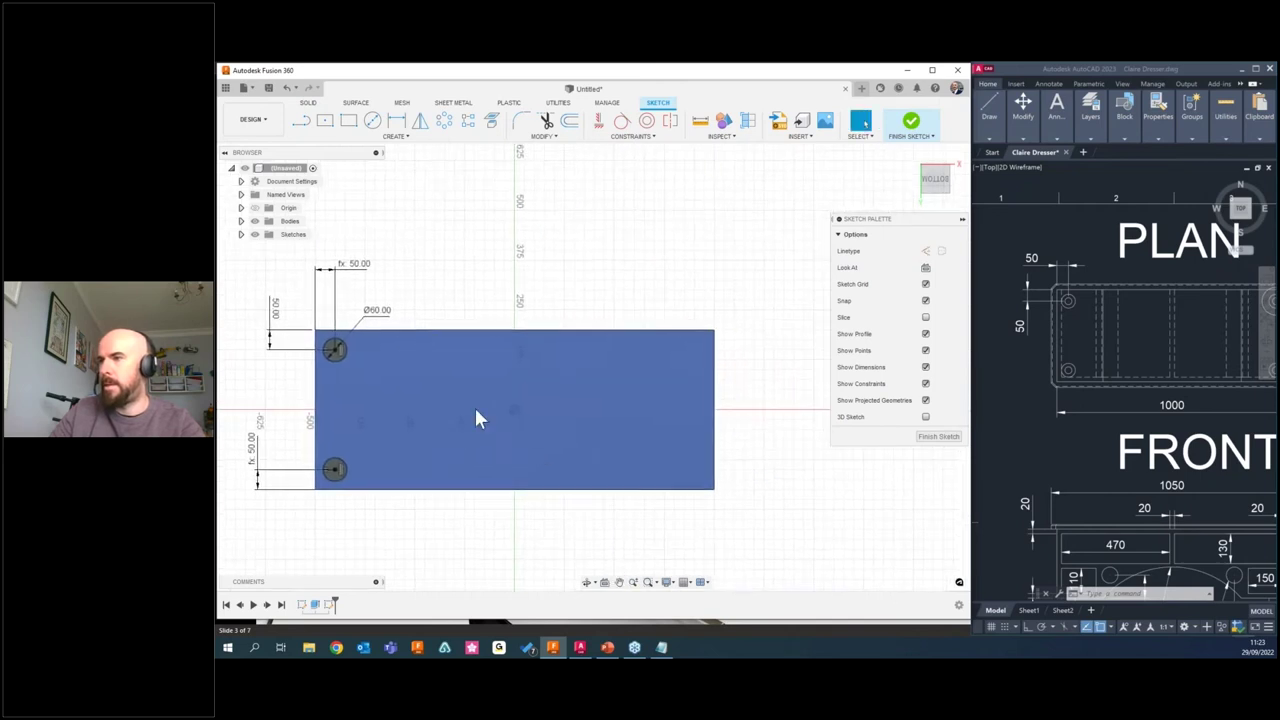
Draw two circles near the rectangle's top-right and bottom-right corners.
left_click(375, 120)
left_click(656, 359)
left_click(643, 449)
left_click(653, 457)
key("Escape")
Make both right circles equal in size to the top-left Ø60 circle.
left_click(630, 136)
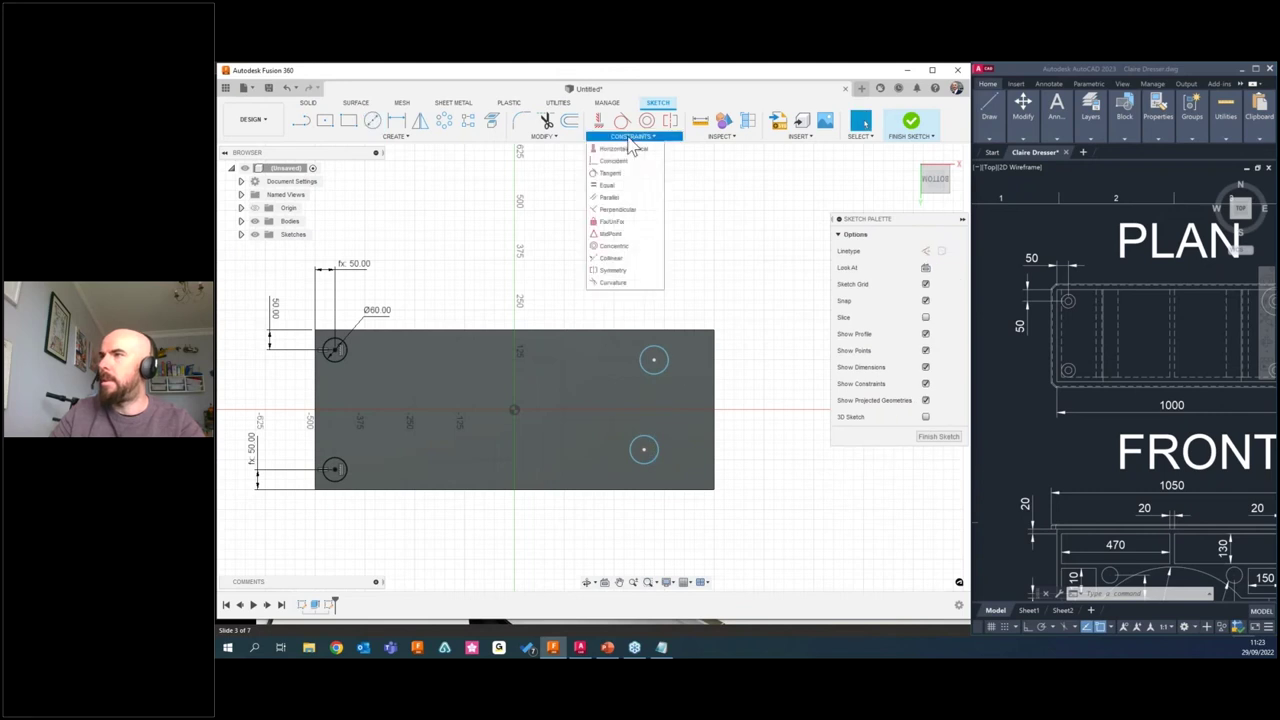
left_click(607, 186)
left_click(342, 358)
left_click(649, 372)
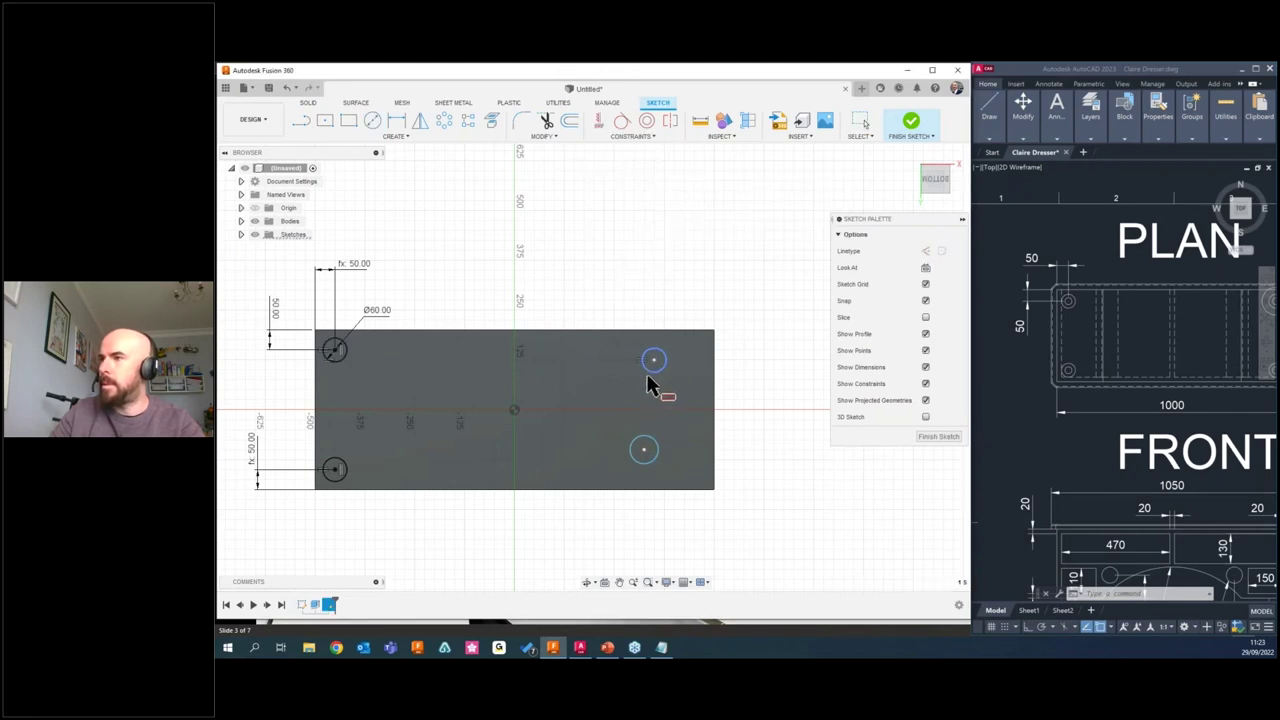
left_click(646, 449)
key("Escape")
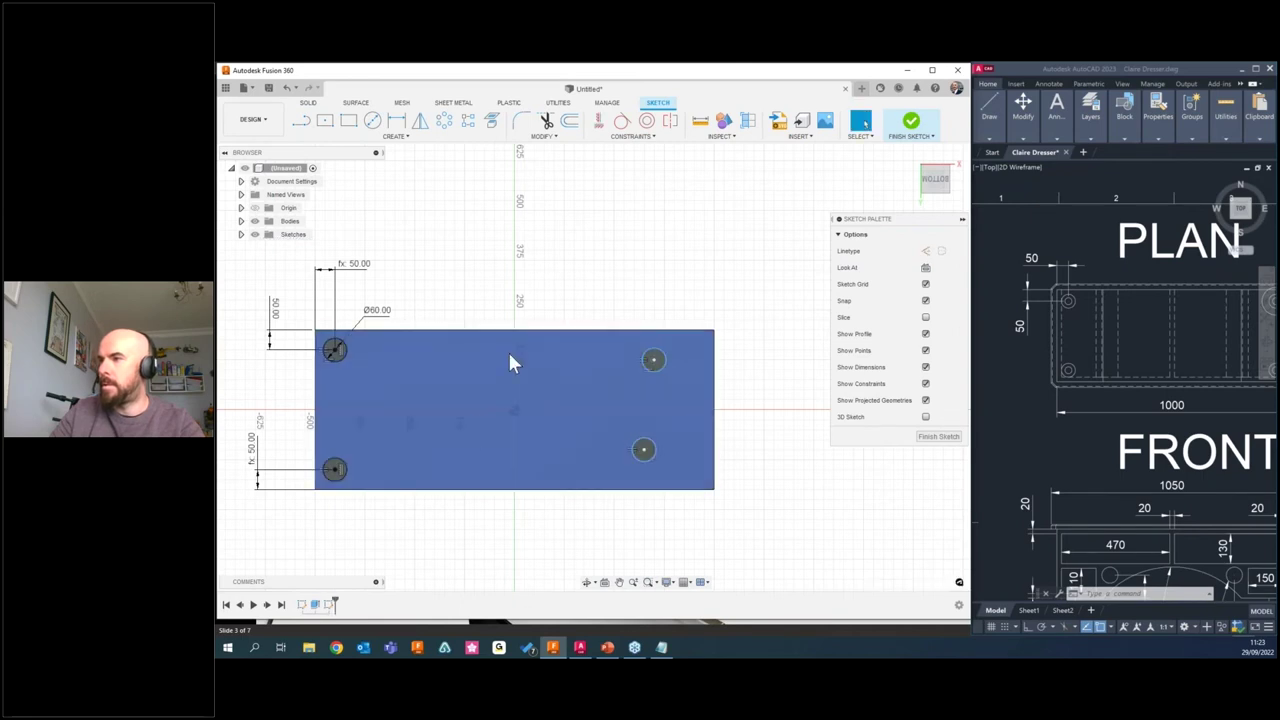
Align the right circles level with the left circles and vertically with each other.
left_click(598, 122)
left_click(334, 349)
left_click(653, 360)
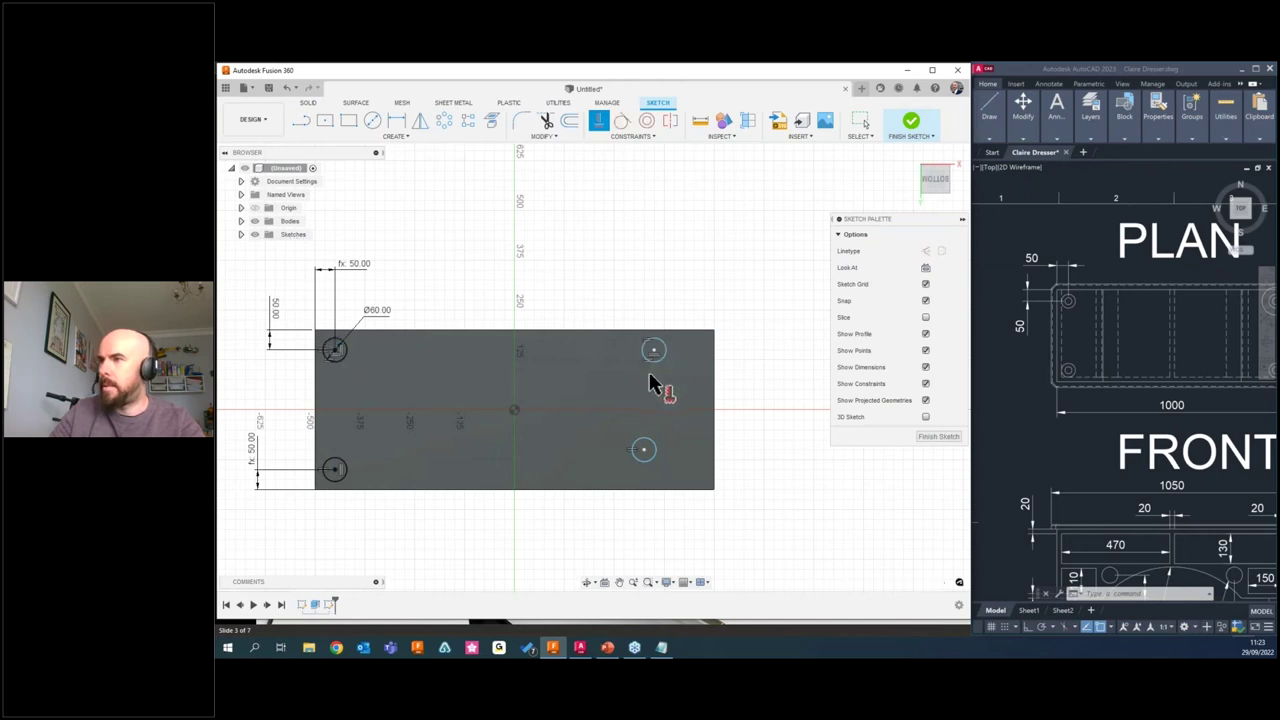
left_click(644, 452)
left_click(336, 470)
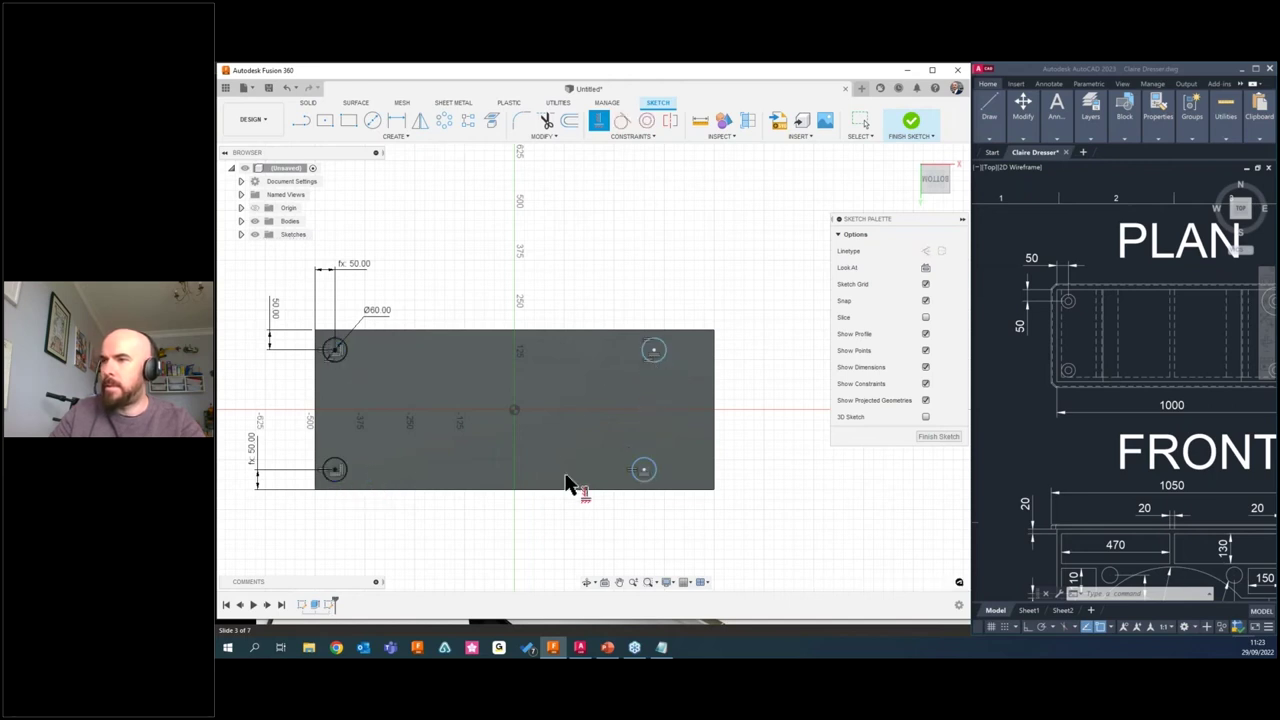
left_click(644, 471)
left_click(652, 352)
key("Escape")
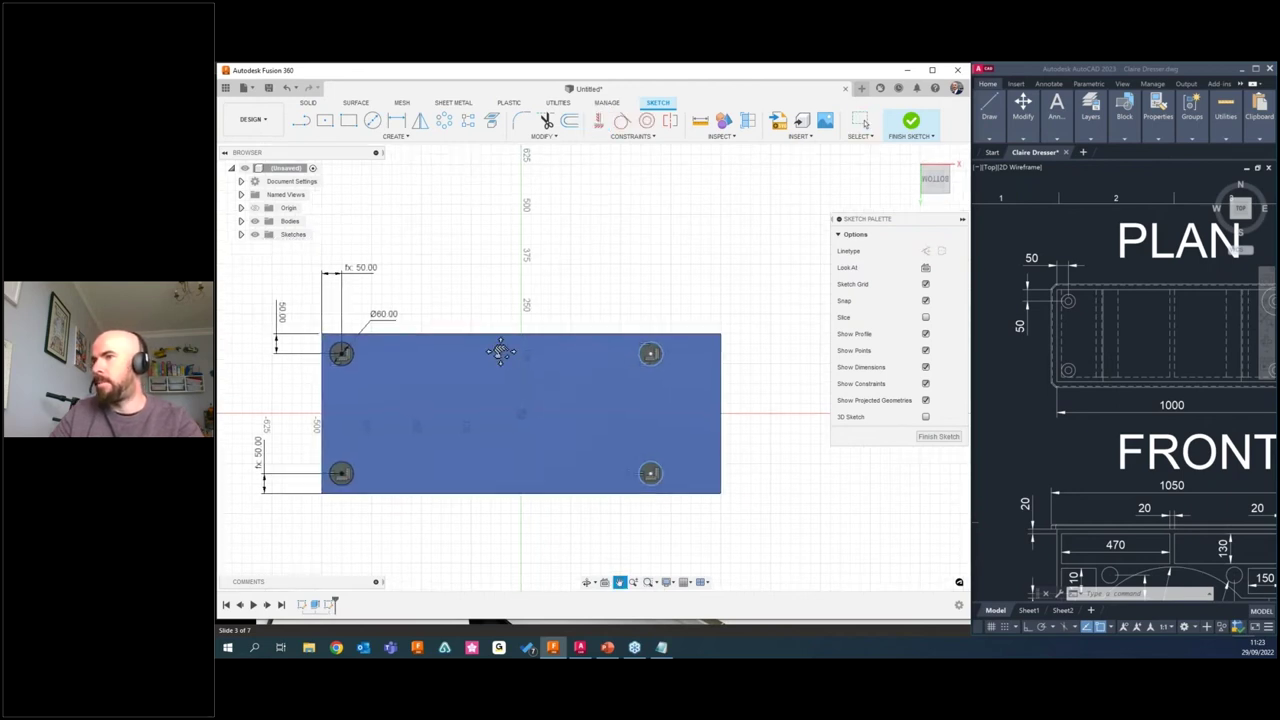
middle_click_drag(500, 349, 534, 356)
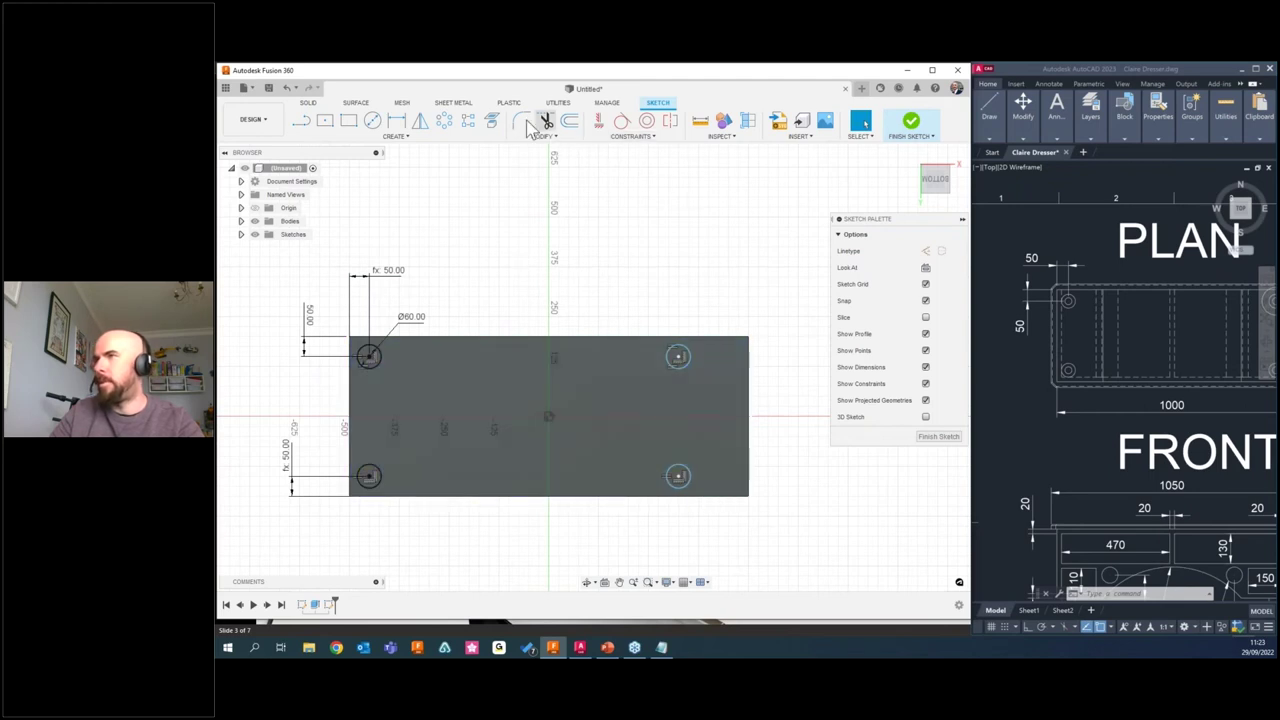
Dimension the top-right circle 50 mm from the rectangle's right edge.
left_click(396, 120)
left_click(679, 358)
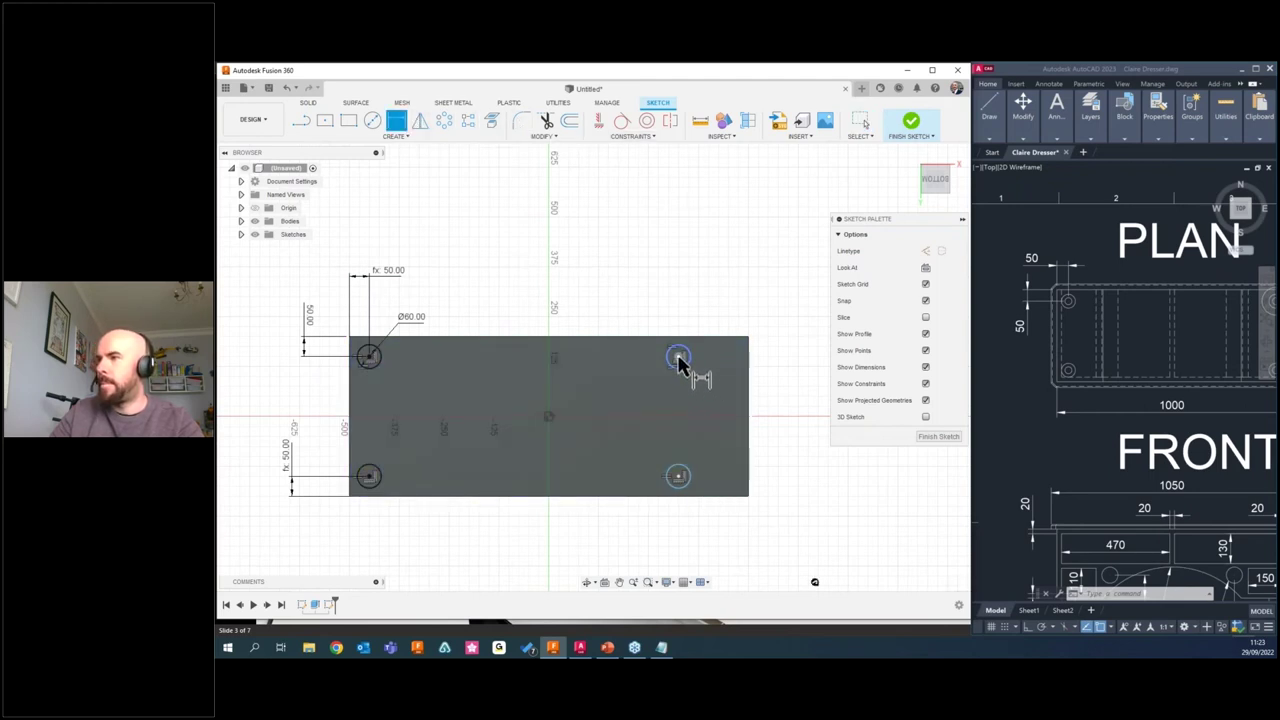
left_click(749, 362)
left_click(780, 310)
type("50")
key("Return")
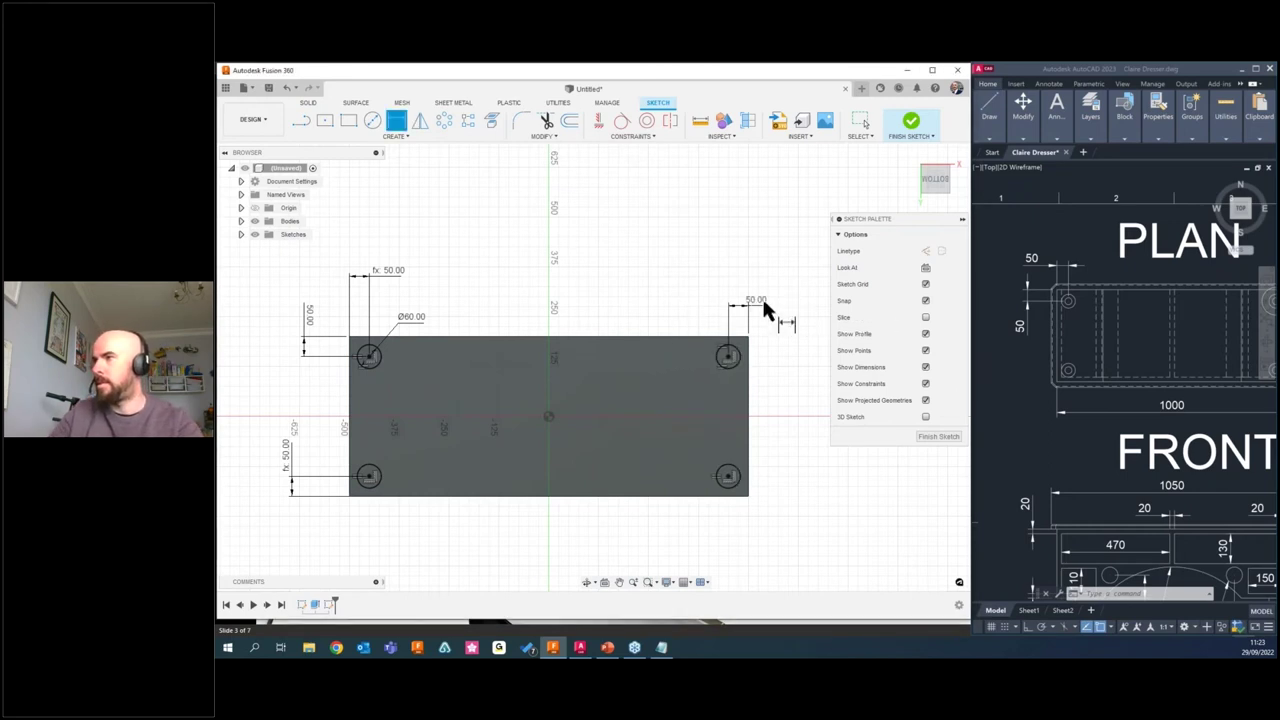
key("Escape")
left_click_drag(768, 305, 766, 280)
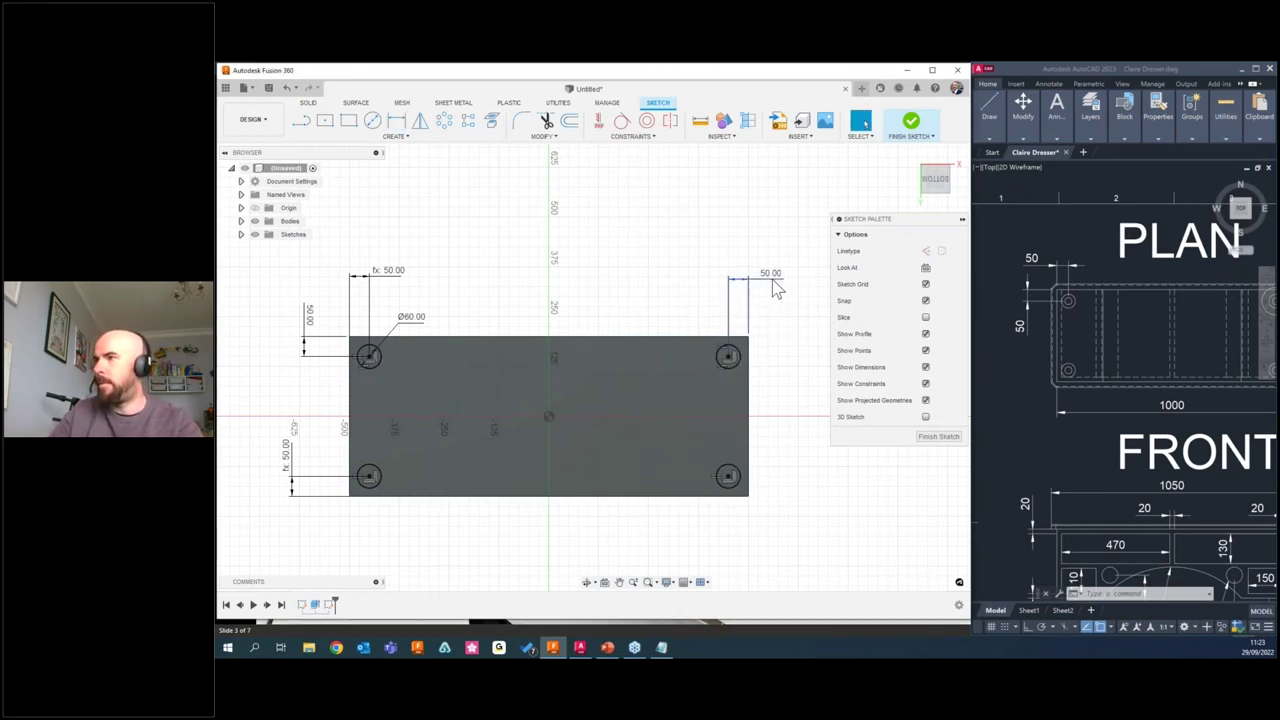
Link the right 50 mm distance and trial changing all linked hole offsets to 75 mm.
double_click(770, 278)
key("Return")
double_click(313, 317)
key("Return")
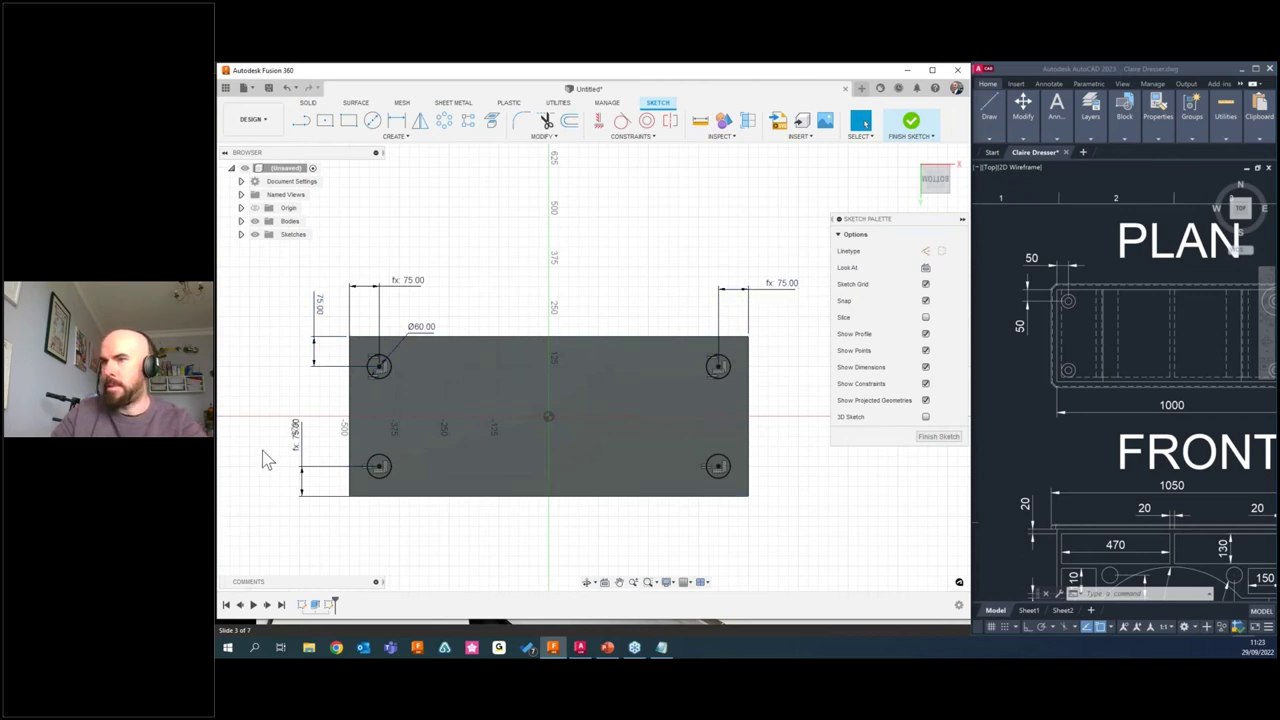
left_click_drag(308, 443, 272, 443)
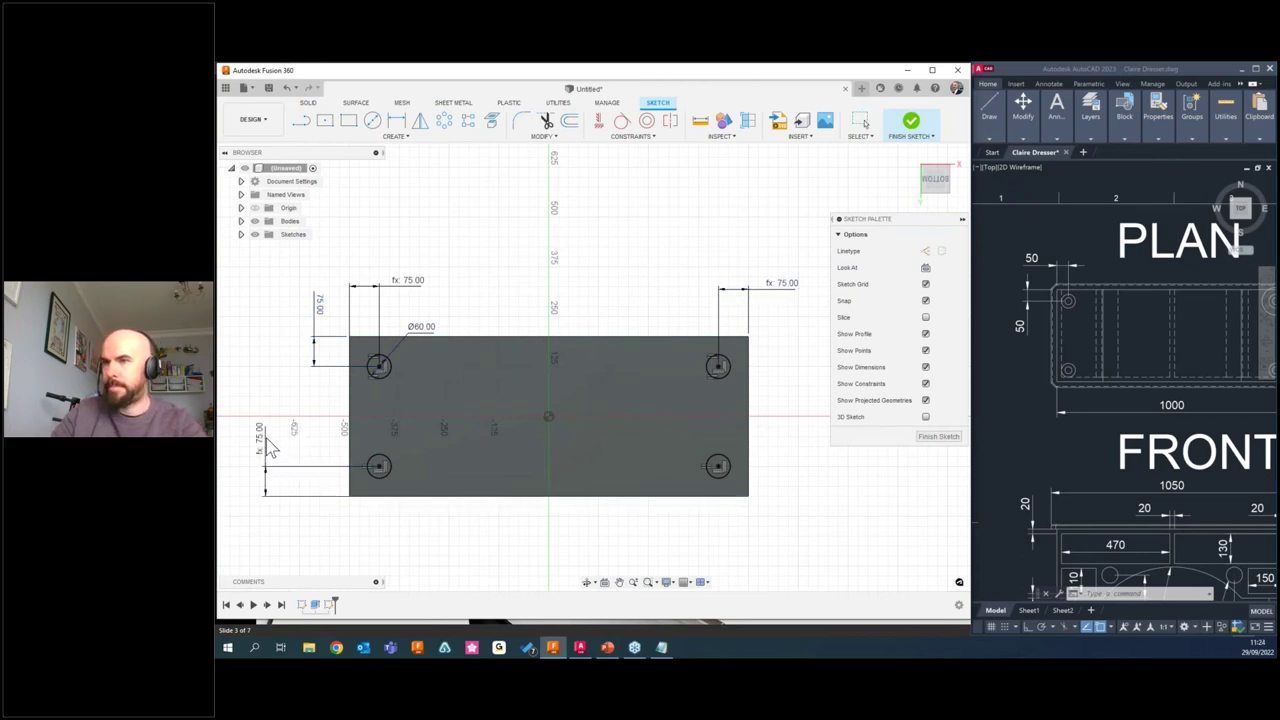
Trial Ø80 holes, undo back to Ø60 and 50 mm offsets, and finish the sketch.
double_click(425, 329)
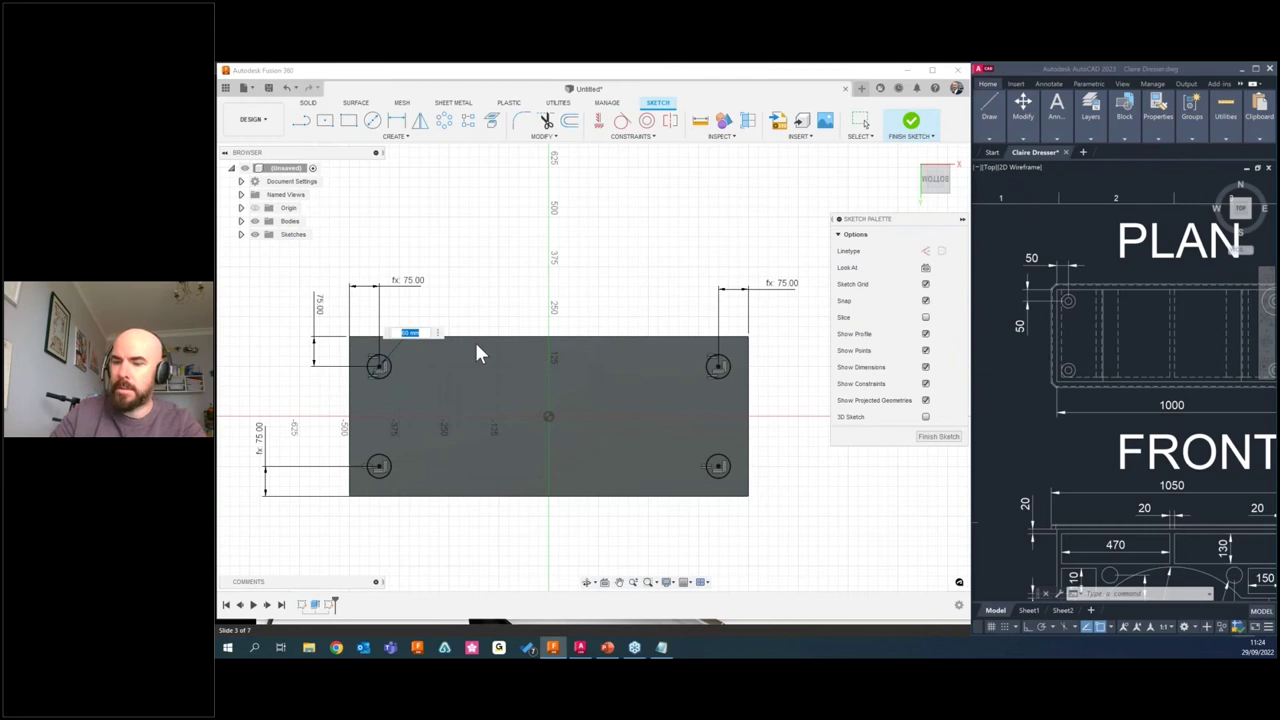
type("80")
key("Return")
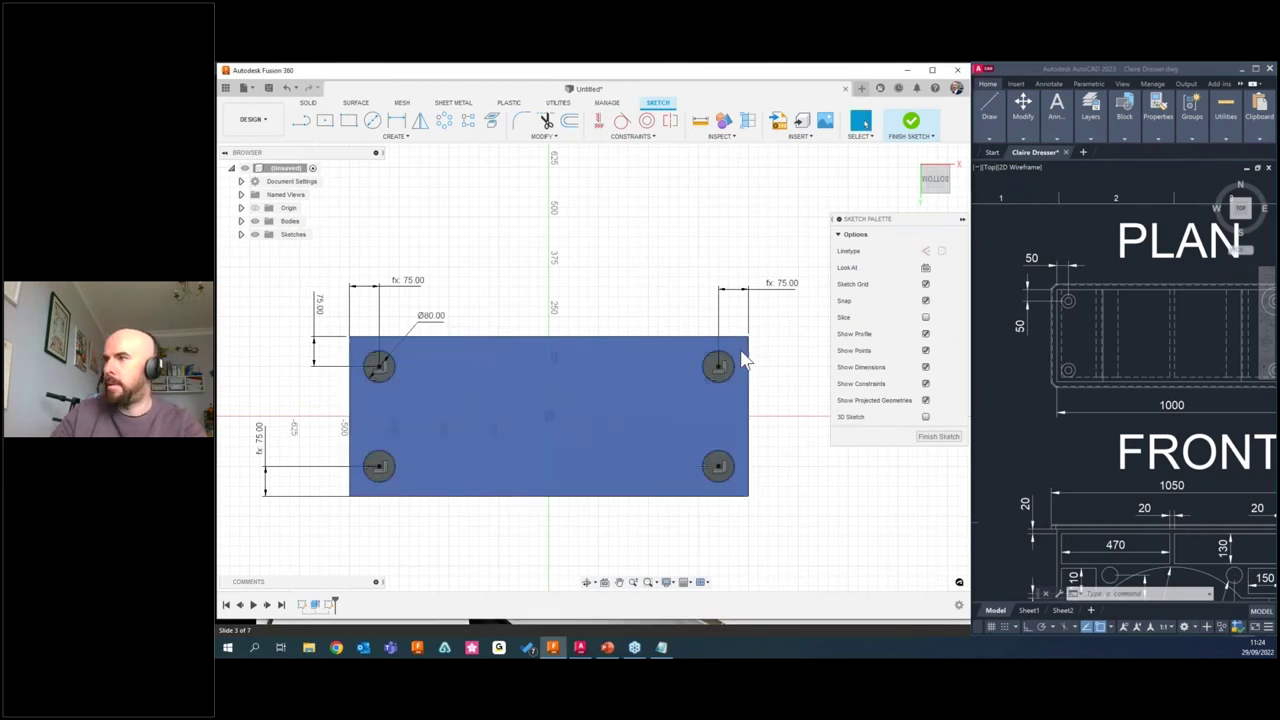
left_click_drag(440, 320, 445, 328)
key("ctrl+z")
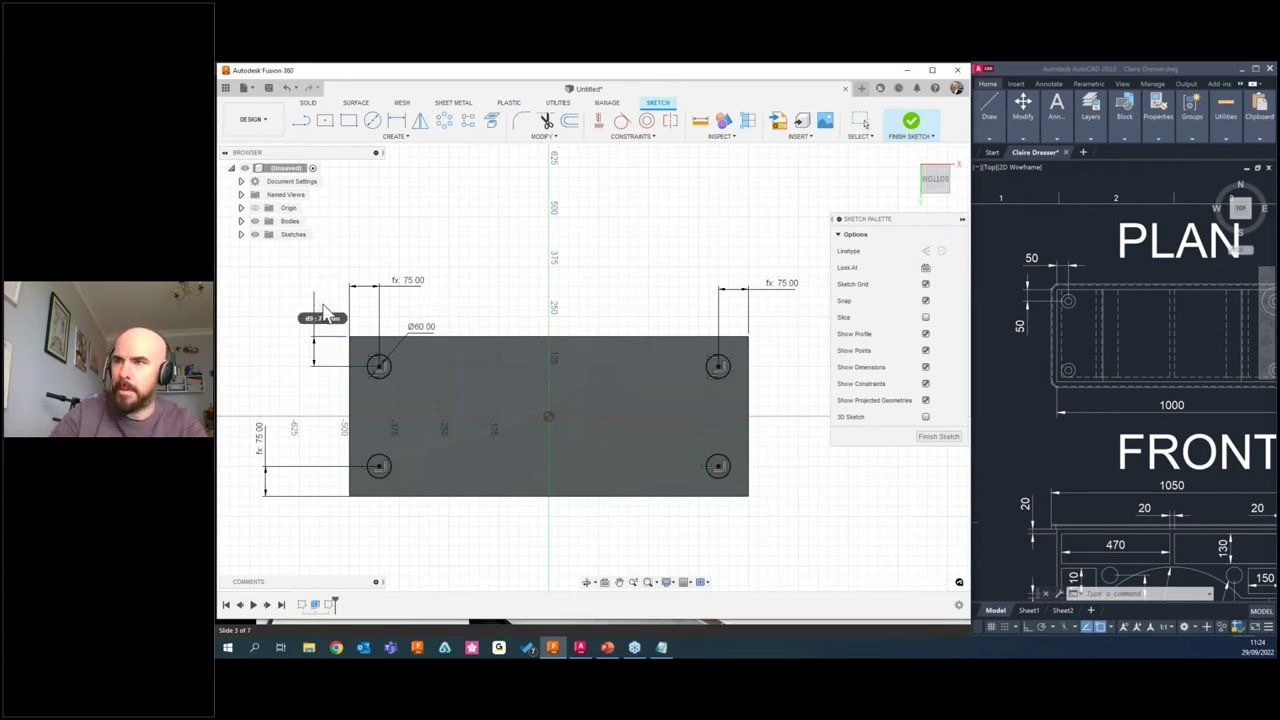
key("ctrl+z")
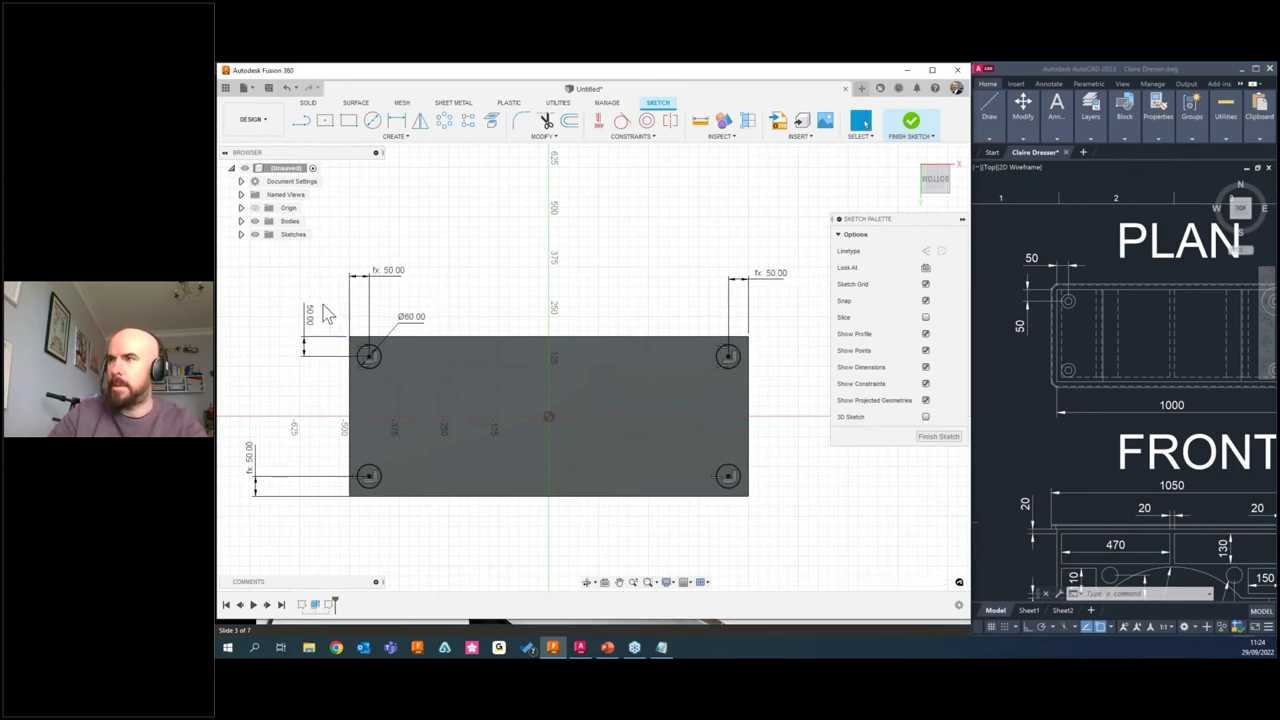
left_click(913, 124)
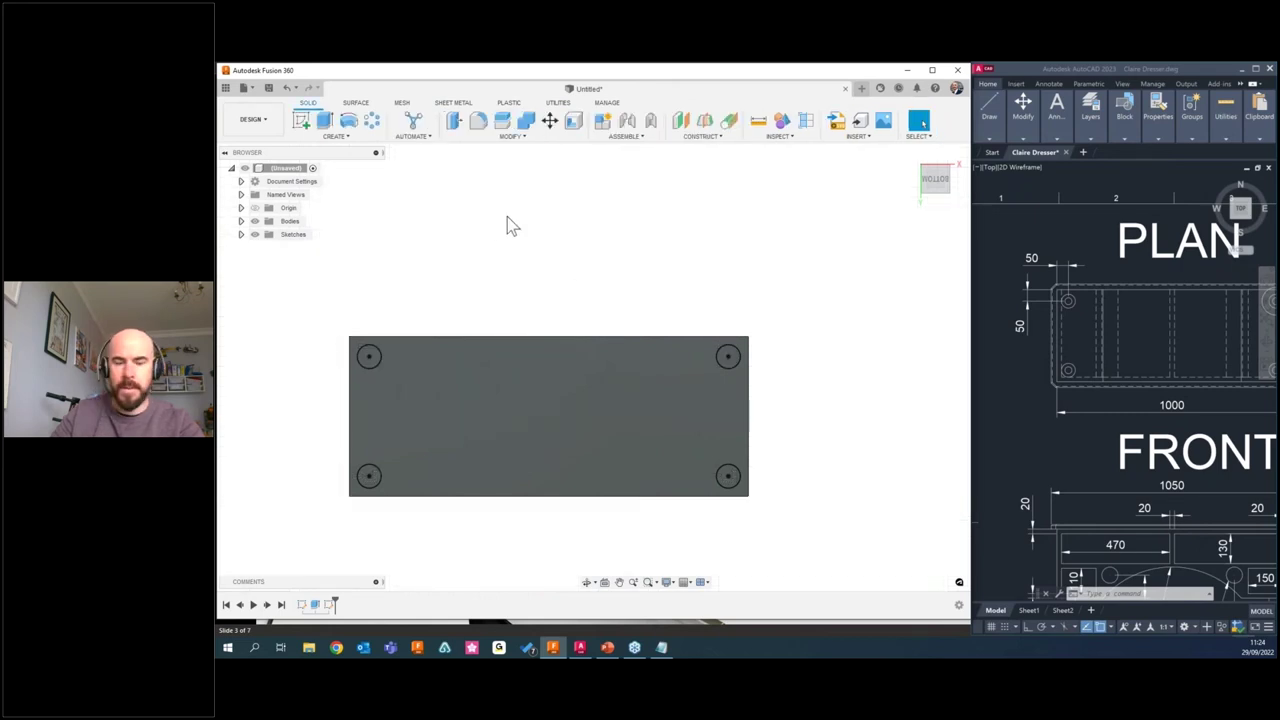
Orbit to the box's underside and select its four leg circles for extrusion.
left_click(910, 157)
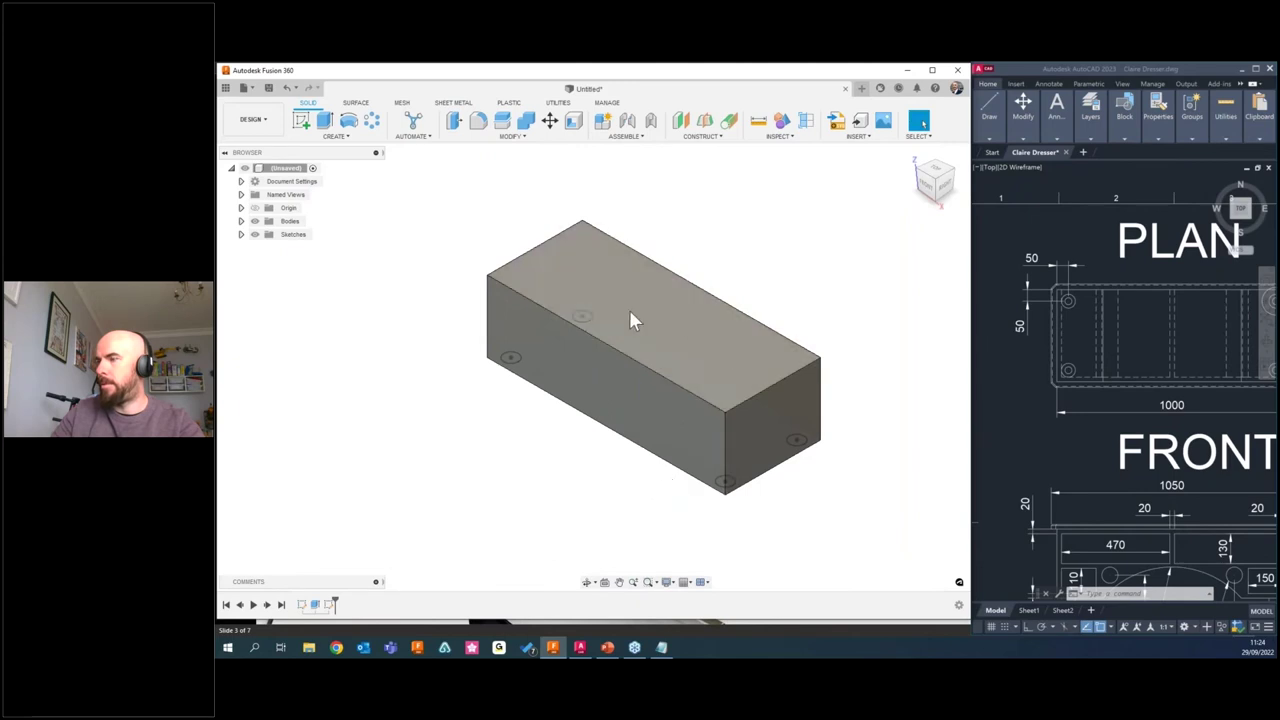
left_click(588, 582)
left_click_drag(636, 495, 624, 412)
key("Escape")
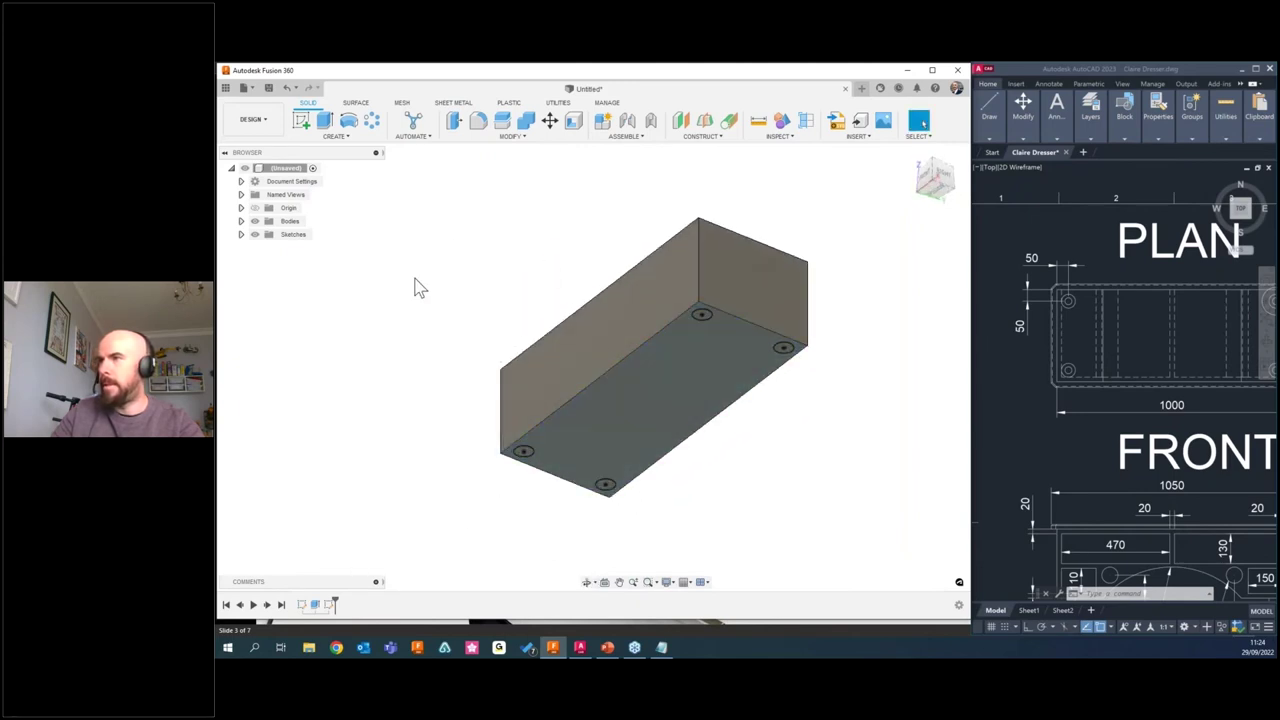
left_click(327, 124)
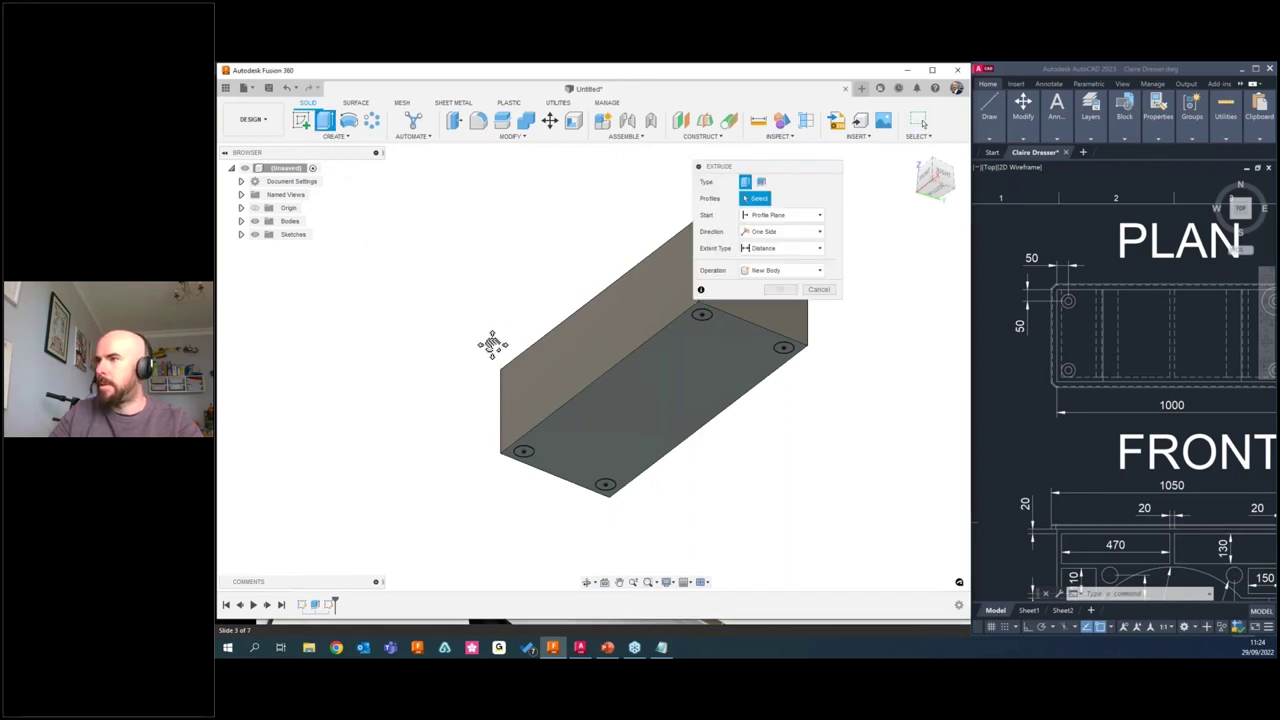
middle_click_drag(491, 343, 783, 190, "shift")
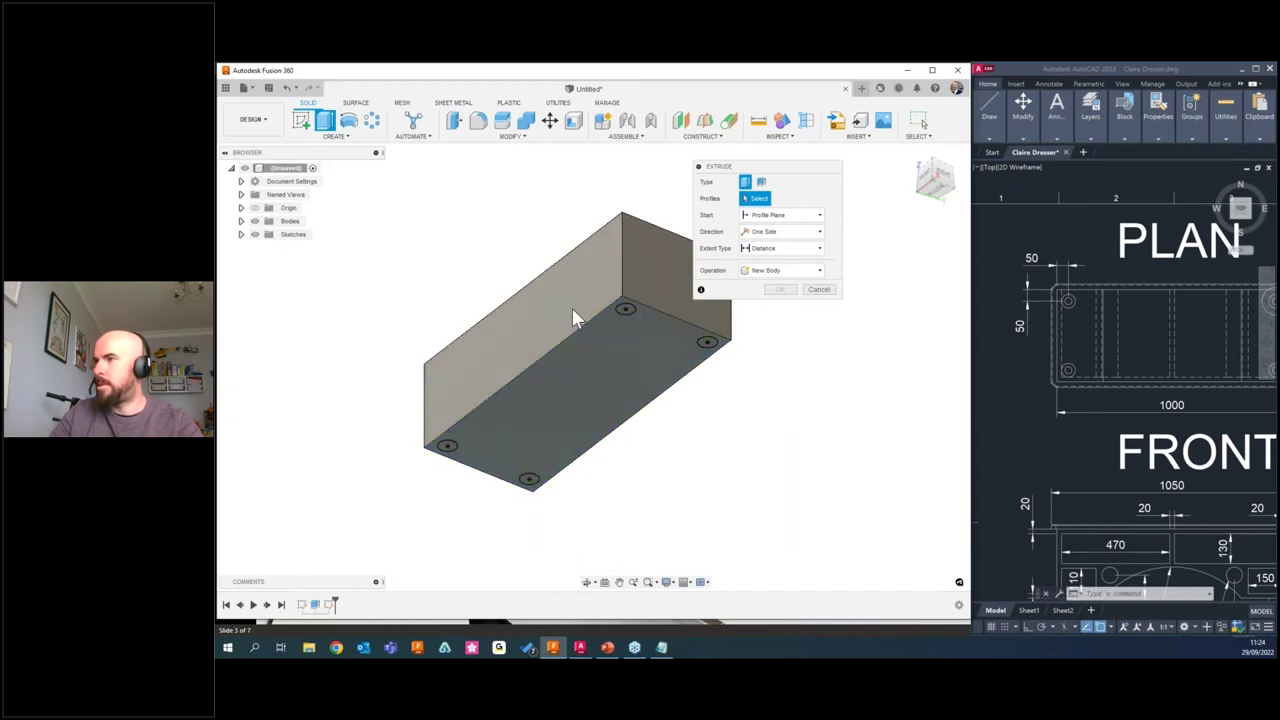
scroll(455, 447, "up", 3)
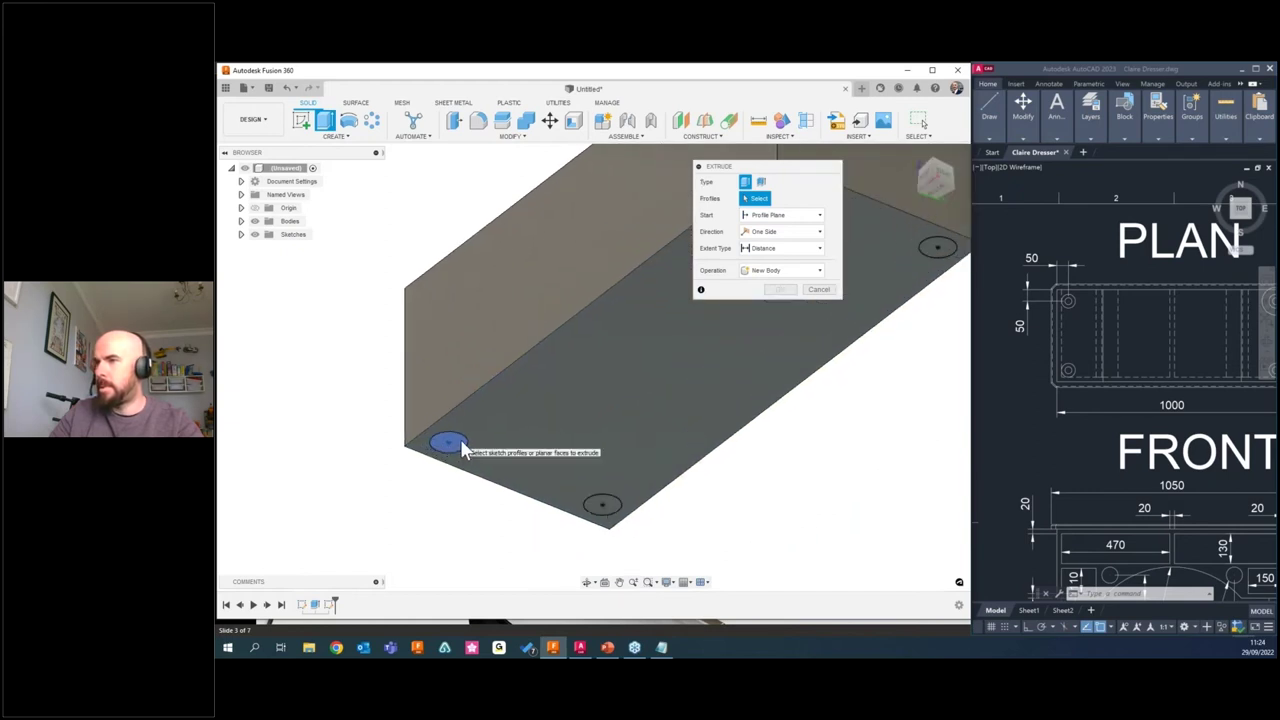
left_click(452, 443)
left_click(601, 505)
scroll(568, 493, "down", 1)
scroll(568, 493, "down", 4)
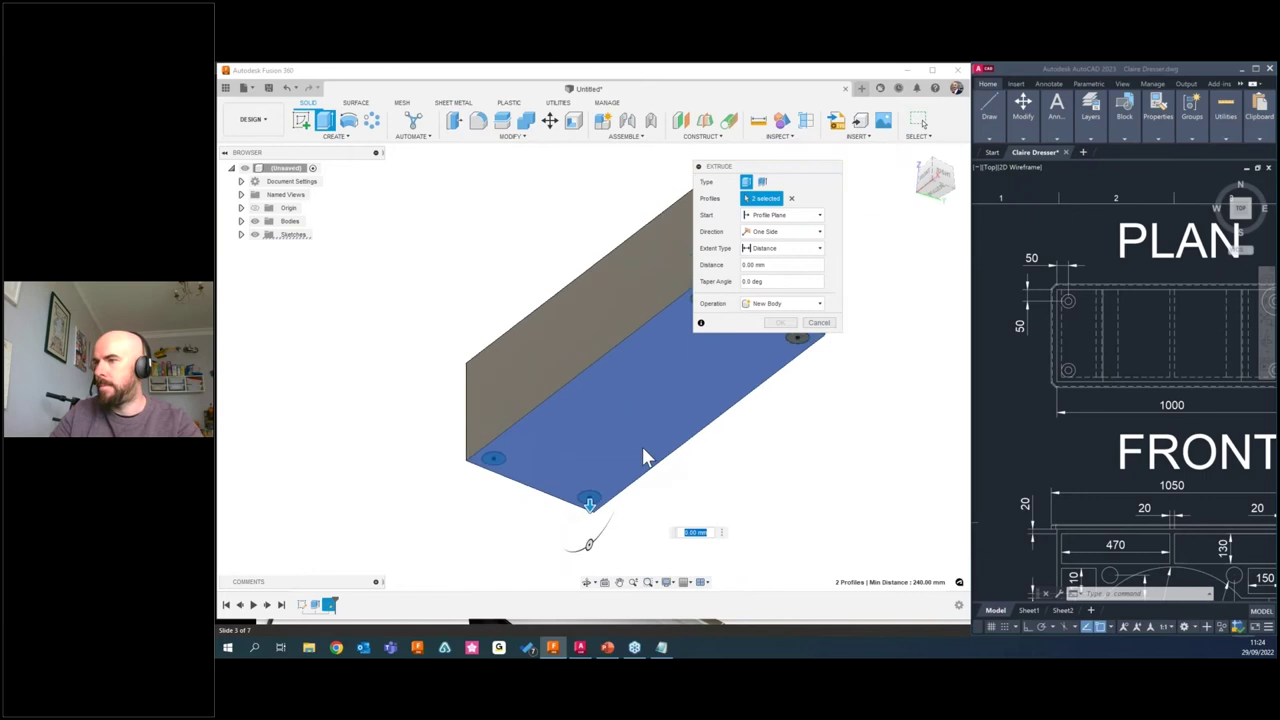
left_click(544, 348)
left_click(637, 383)
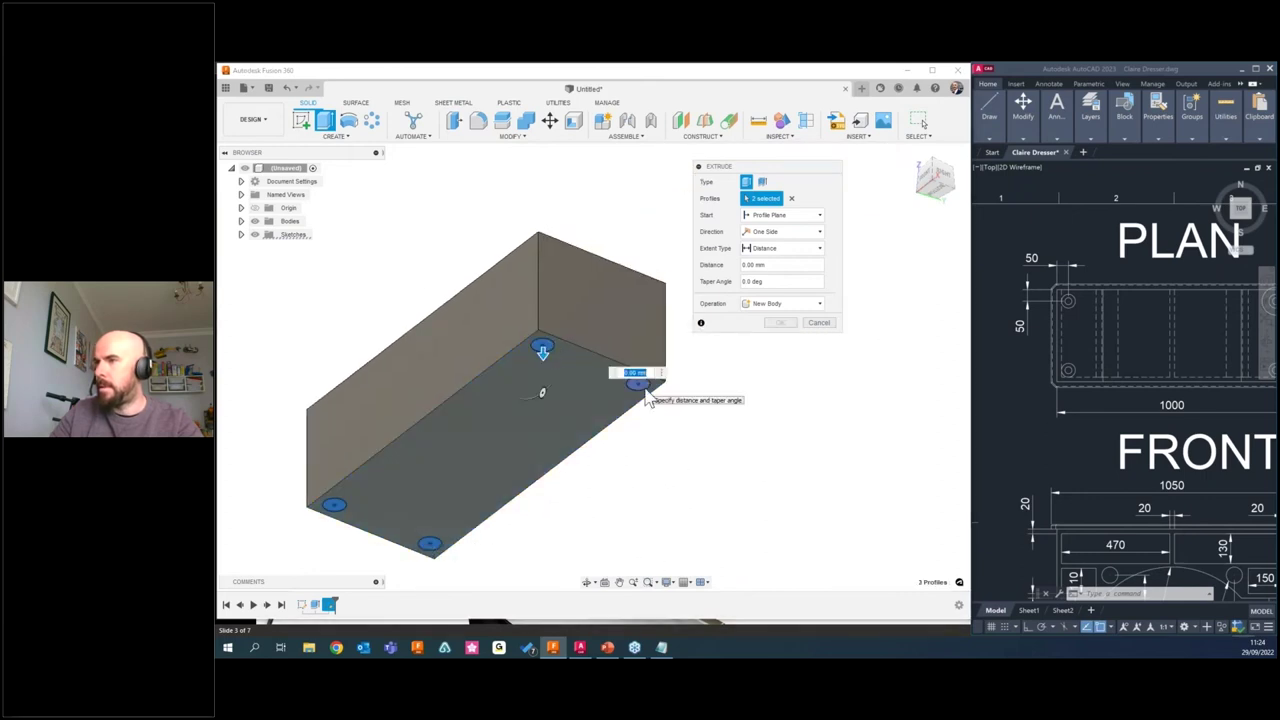
Extrude the four circles 500 mm downward, joined to the box, as legs.
left_click_drag(641, 398, 645, 505)
middle_click_drag(683, 434, 600, 358, "shift")
scroll(1048, 427, "up", 1)
scroll(1049, 428, "down", 4)
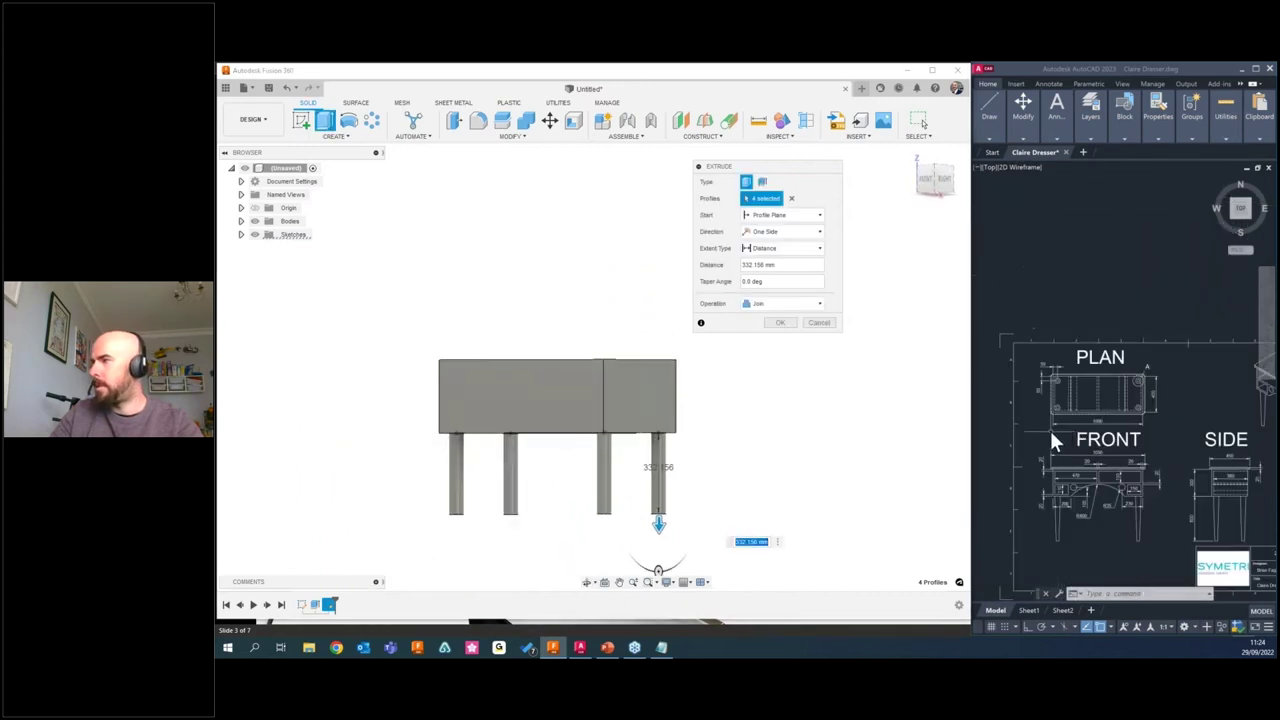
scroll(1152, 451, "down", 1)
middle_click_drag(1187, 445, 1120, 442)
scroll(1040, 440, "up", 3)
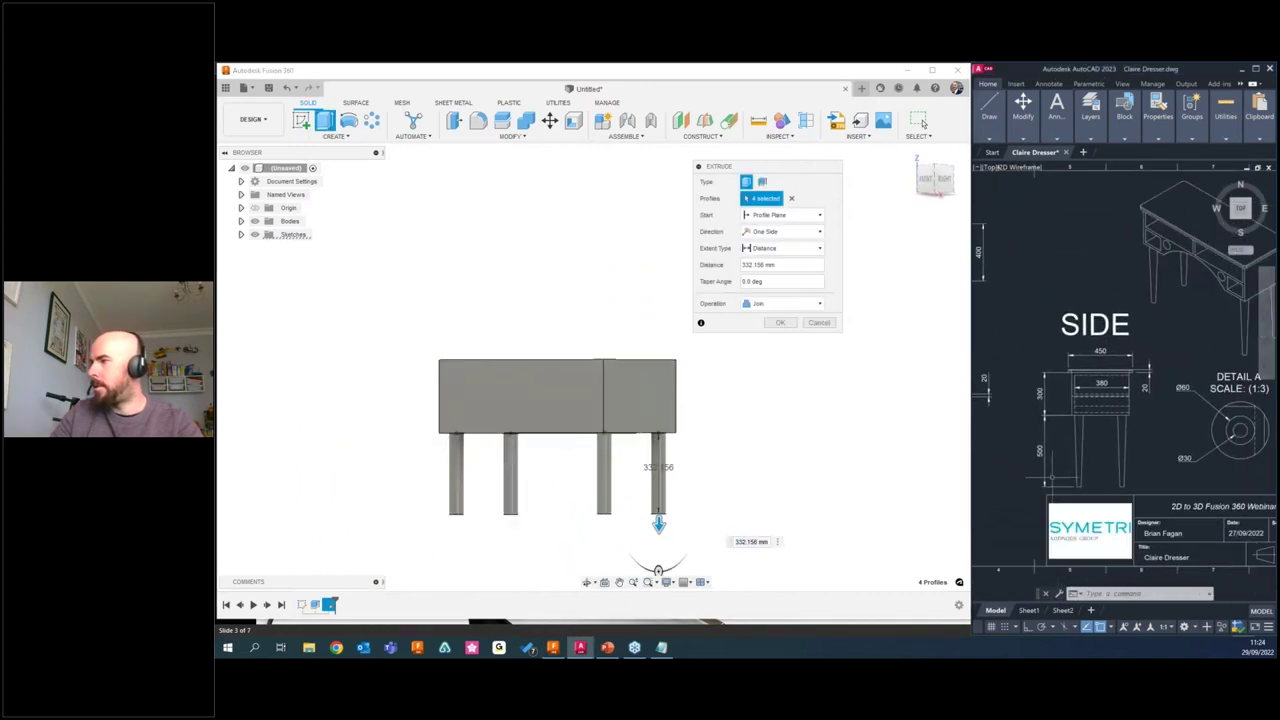
left_click(768, 265)
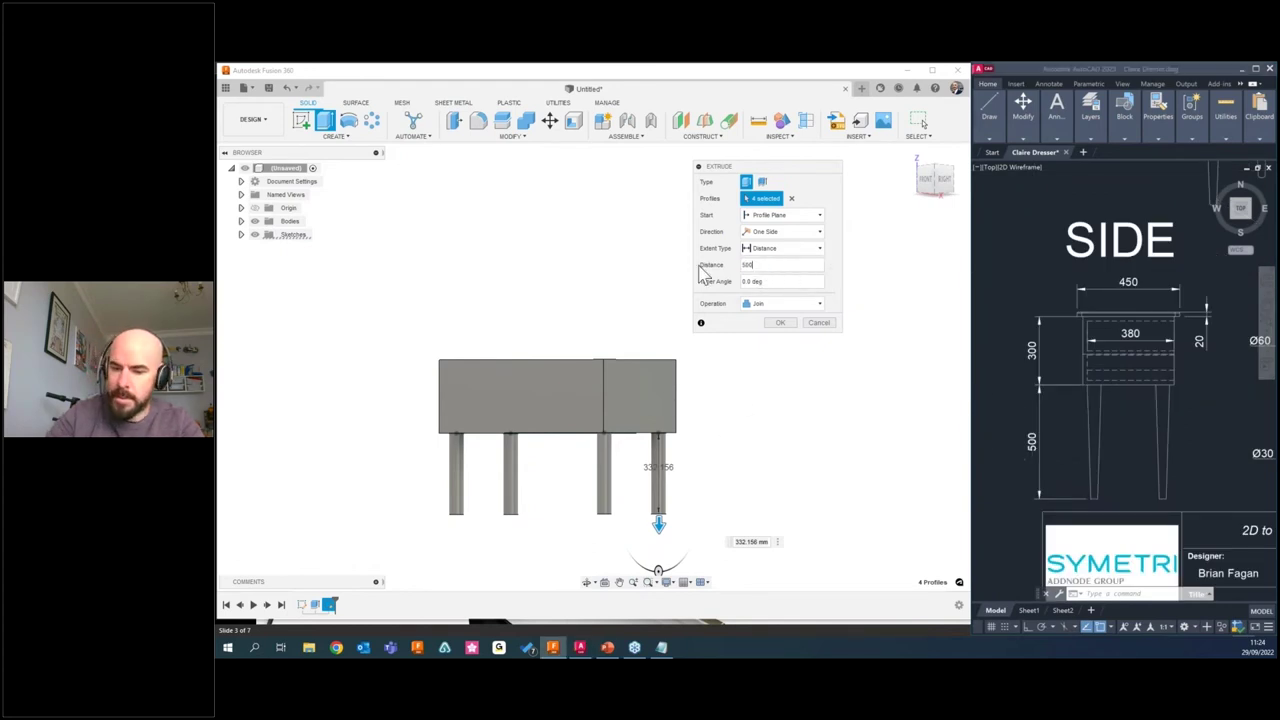
left_click(778, 322)
mouse_move(594, 337)
middle_mouse_down("shift")
mouse_move(583, 334)
mouse_move(600, 340)
middle_mouse_up("shift")
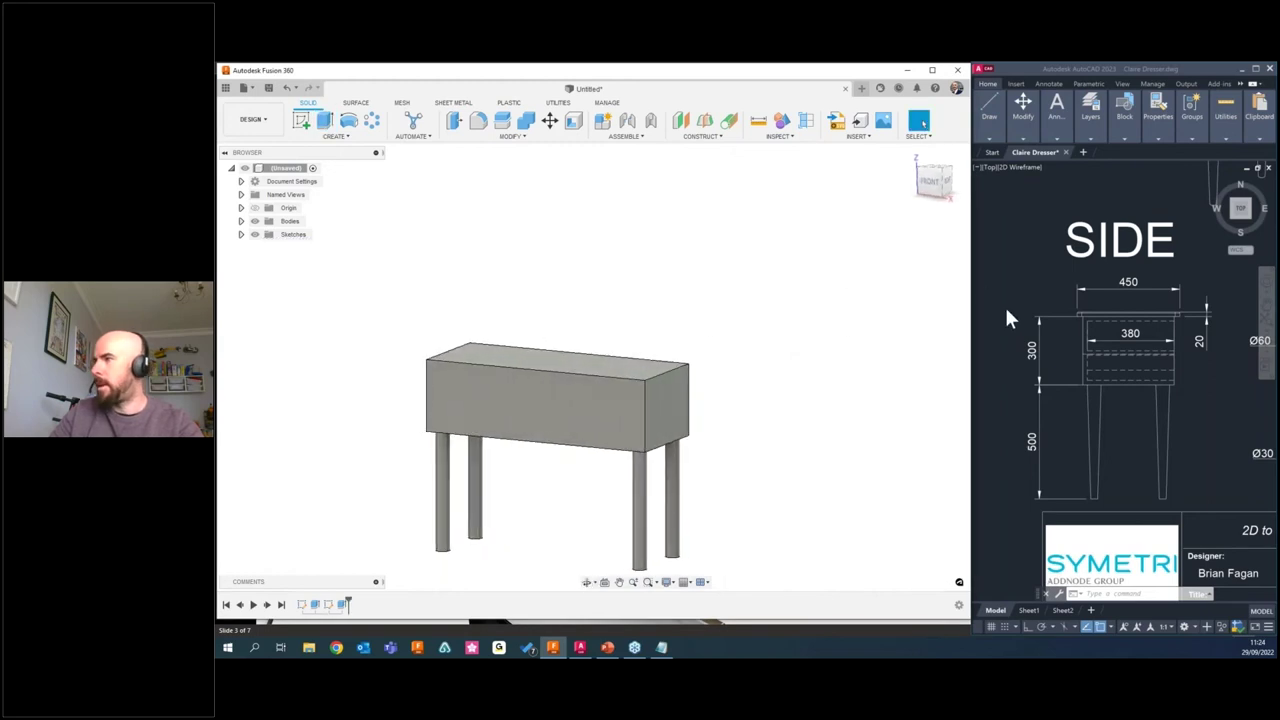
scroll(650, 366, "down", 3)
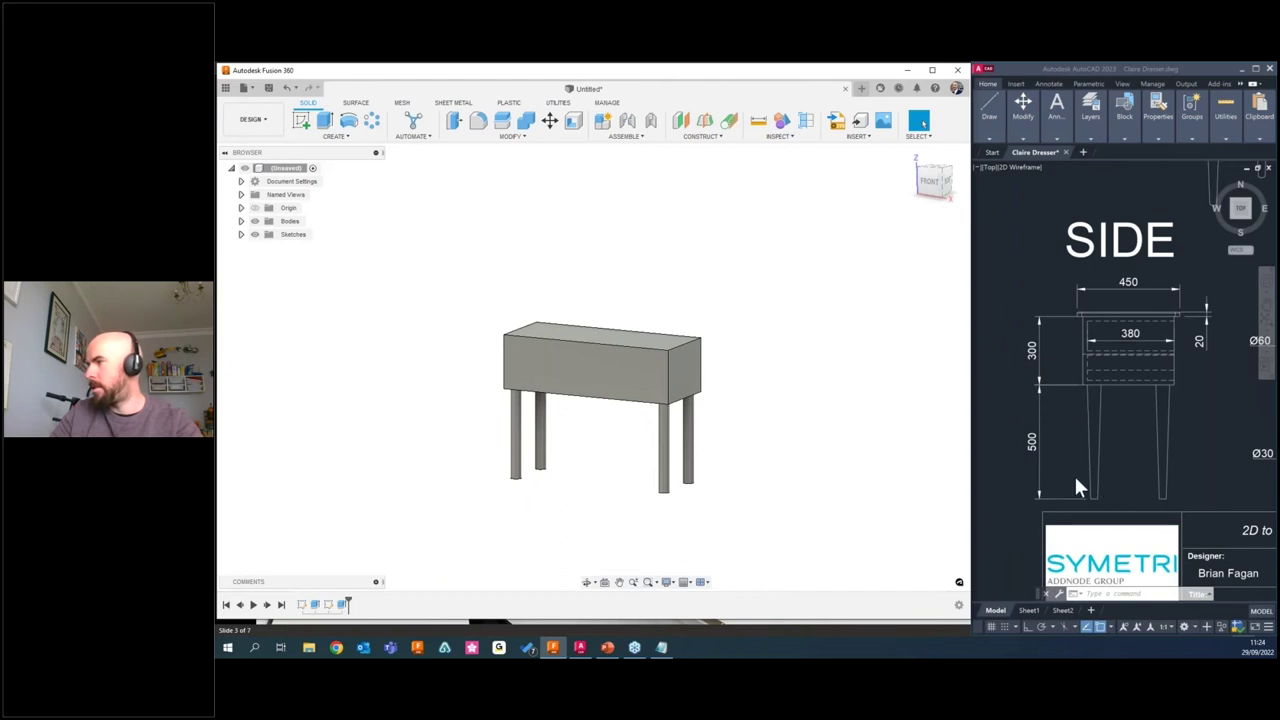
middle_click_drag(604, 360, 481, 455, "shift")
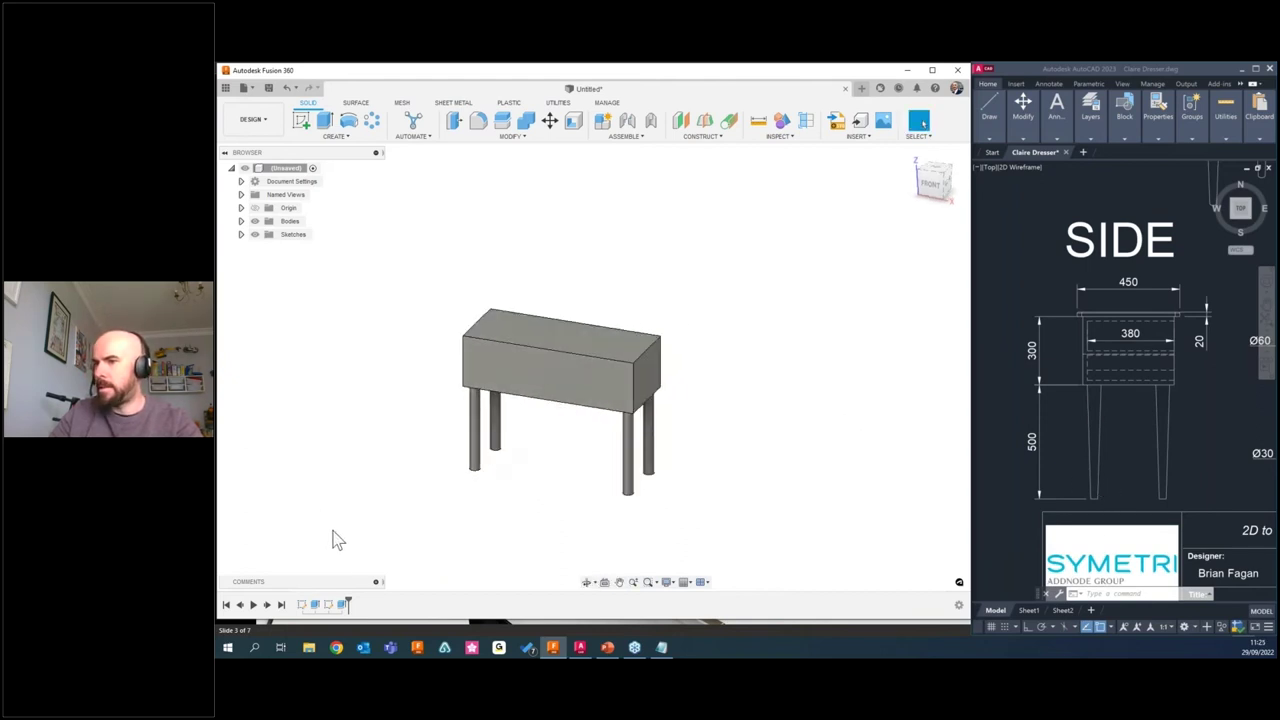
left_click(302, 605)
left_click(315, 606)
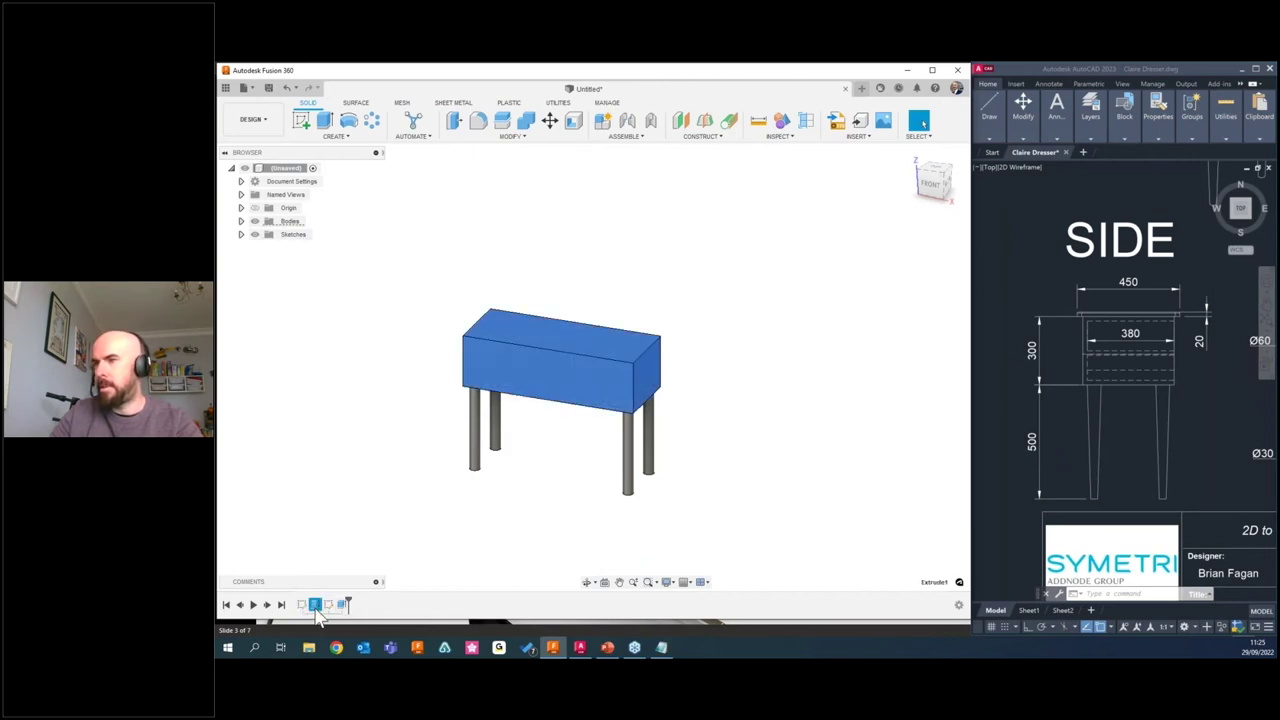
left_click(329, 605)
left_click(342, 605)
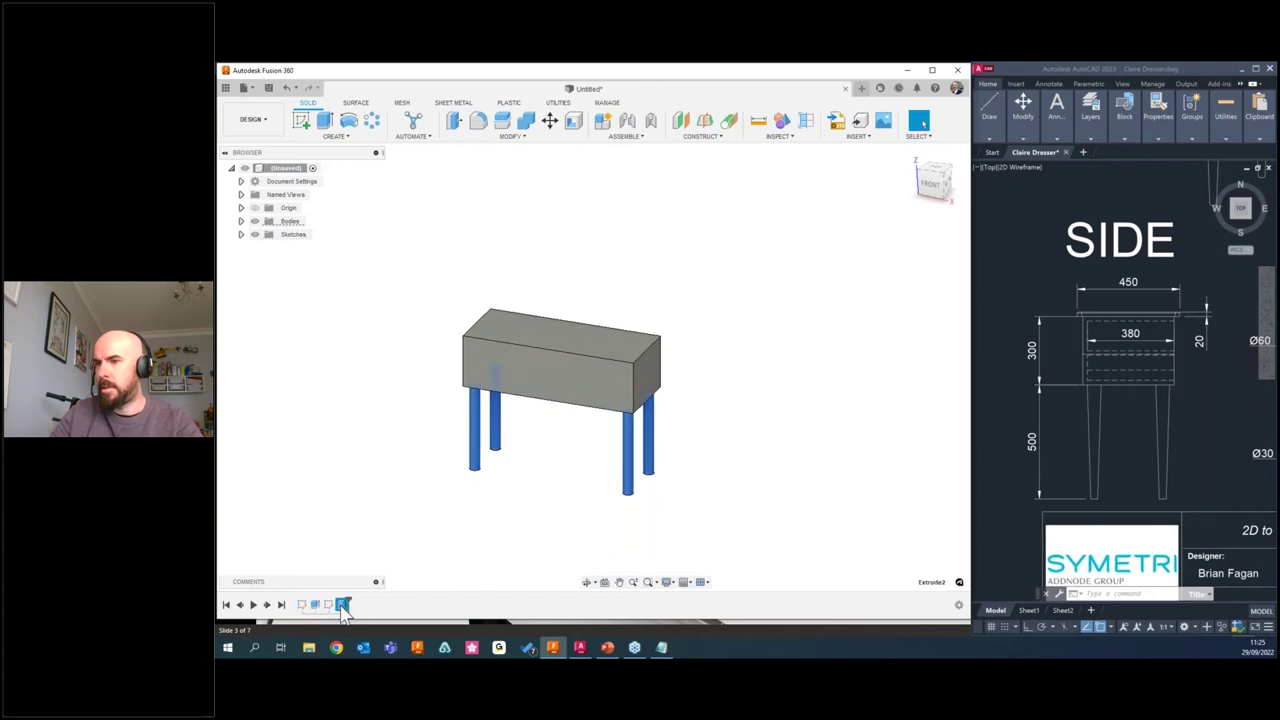
left_click(476, 547)
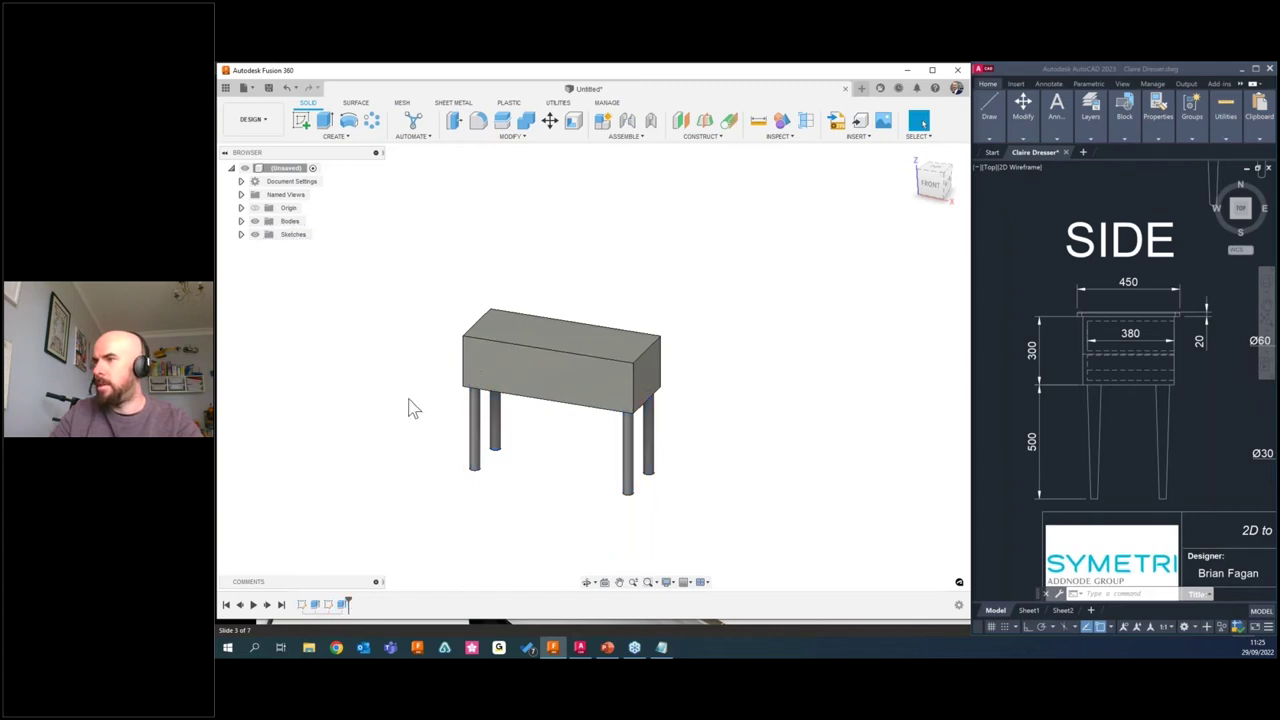
left_click(303, 606)
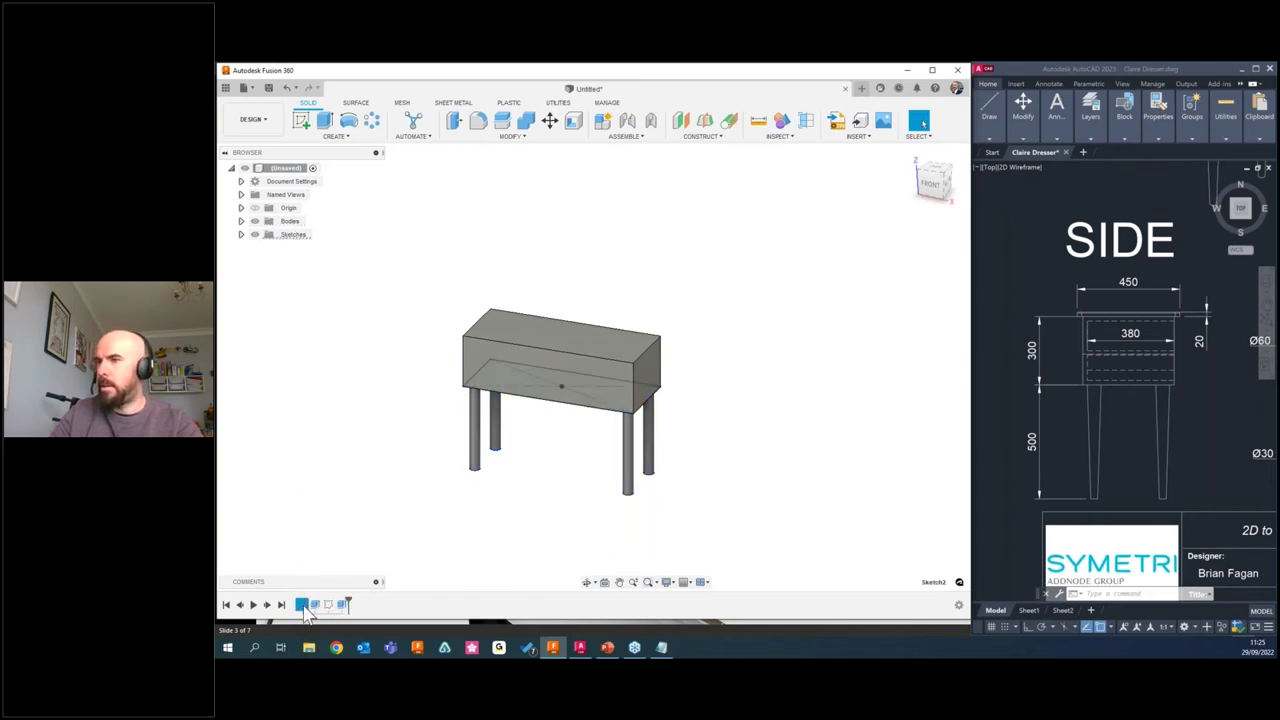
right_click(304, 607)
left_click(332, 493)
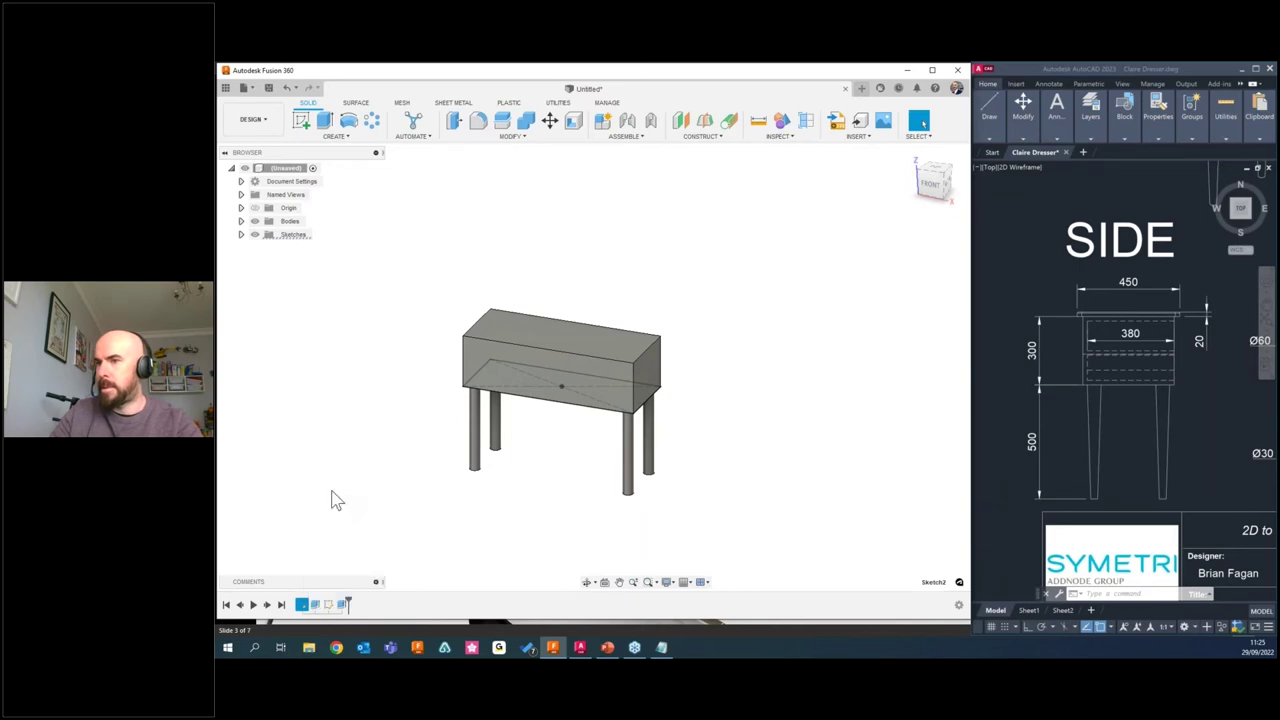
double_click(576, 340)
type("2000")
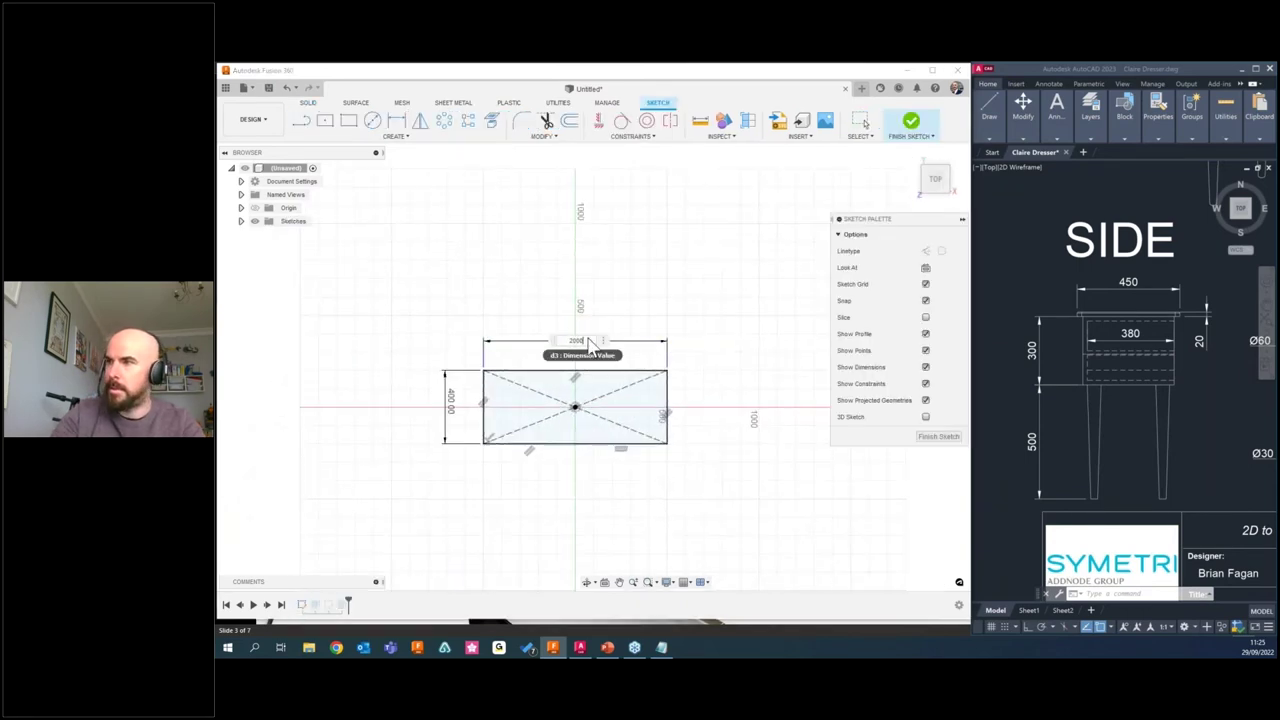
key("Return")
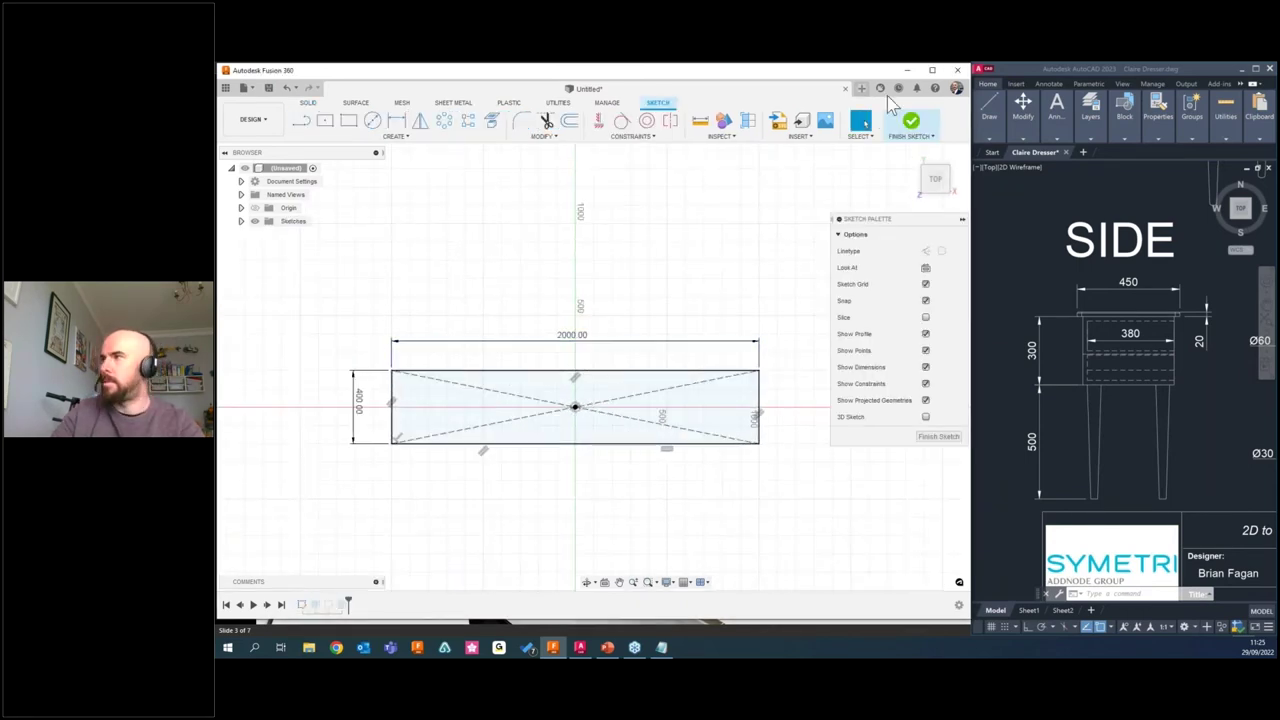
left_click(910, 121)
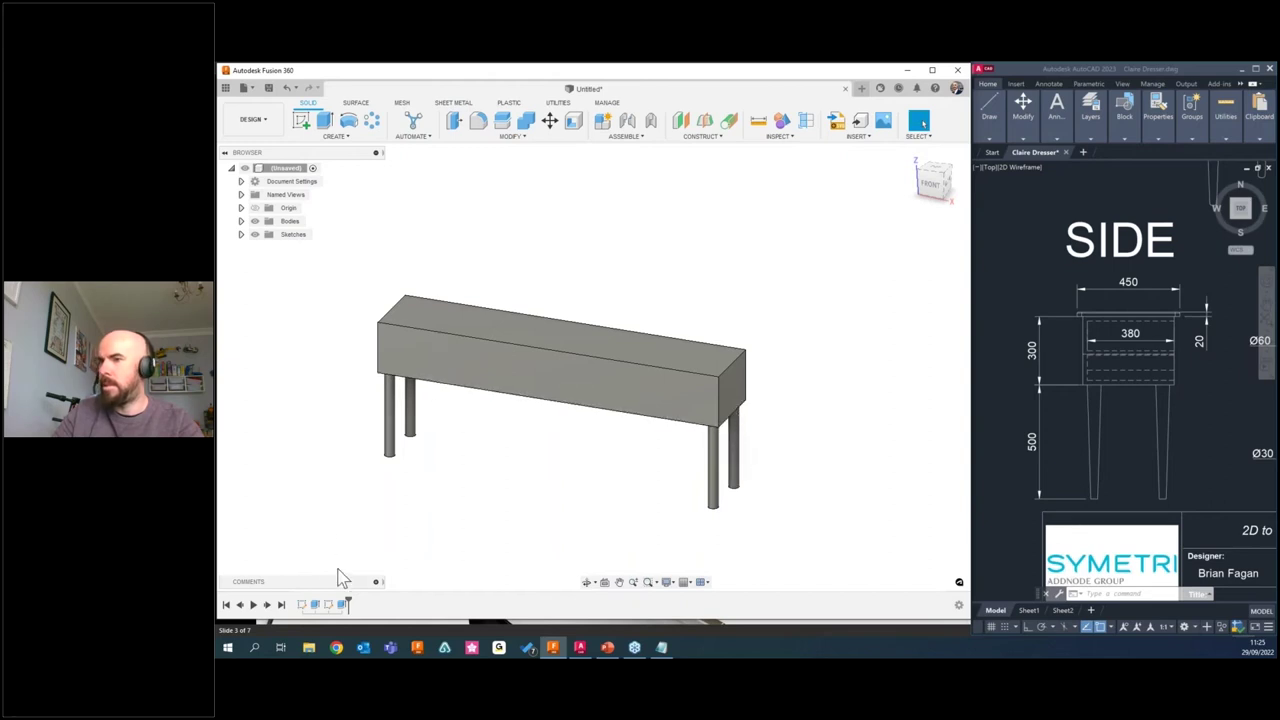
right_click(316, 605)
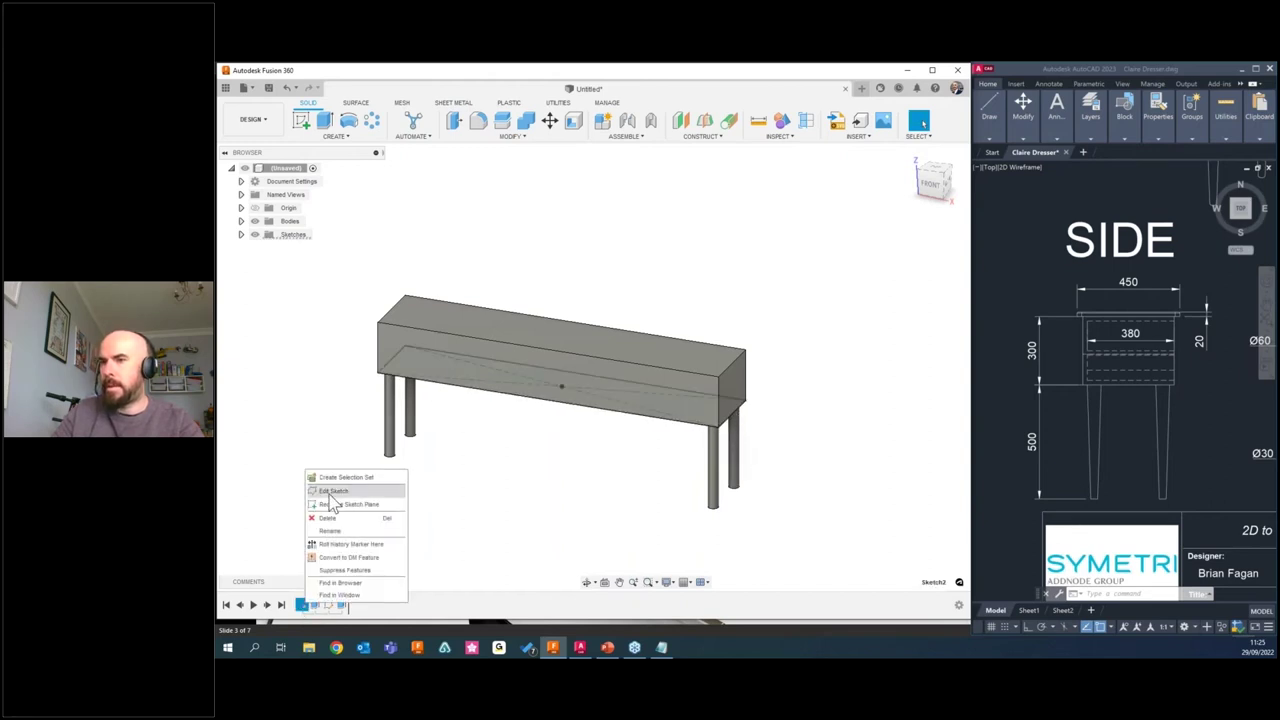
left_click(352, 488)
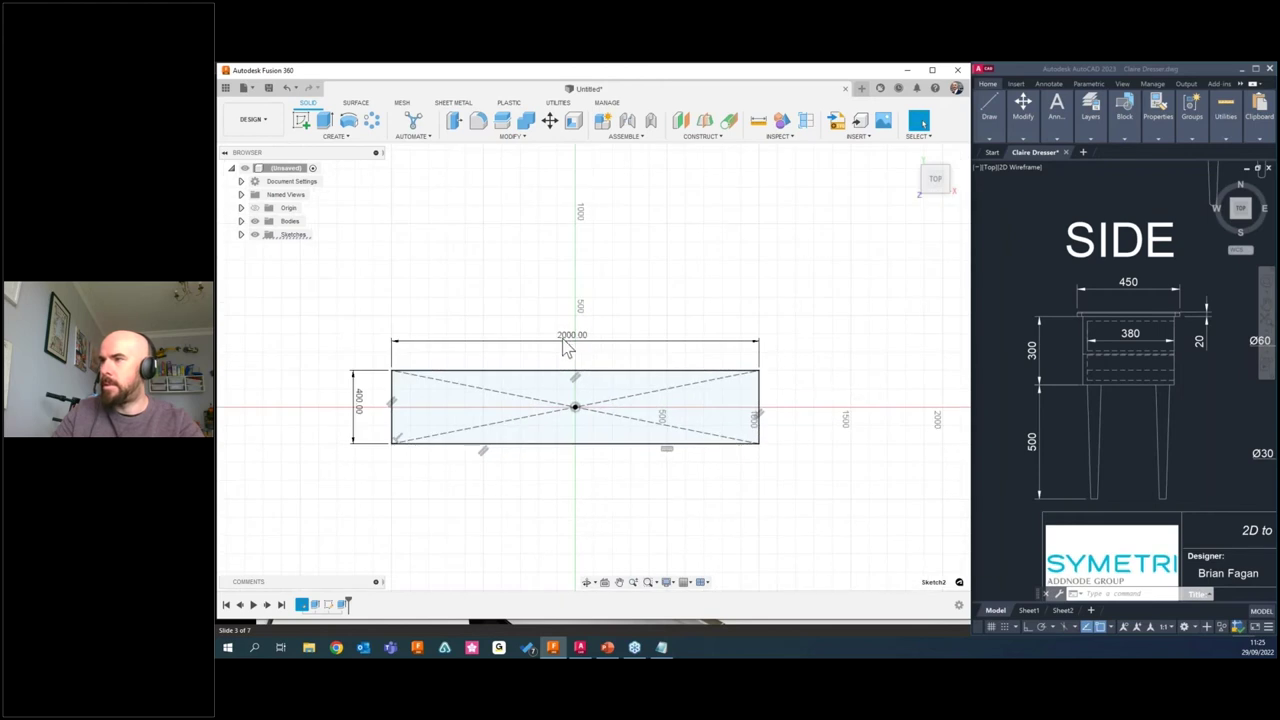
double_click(571, 340)
type("1000")
key("Return")
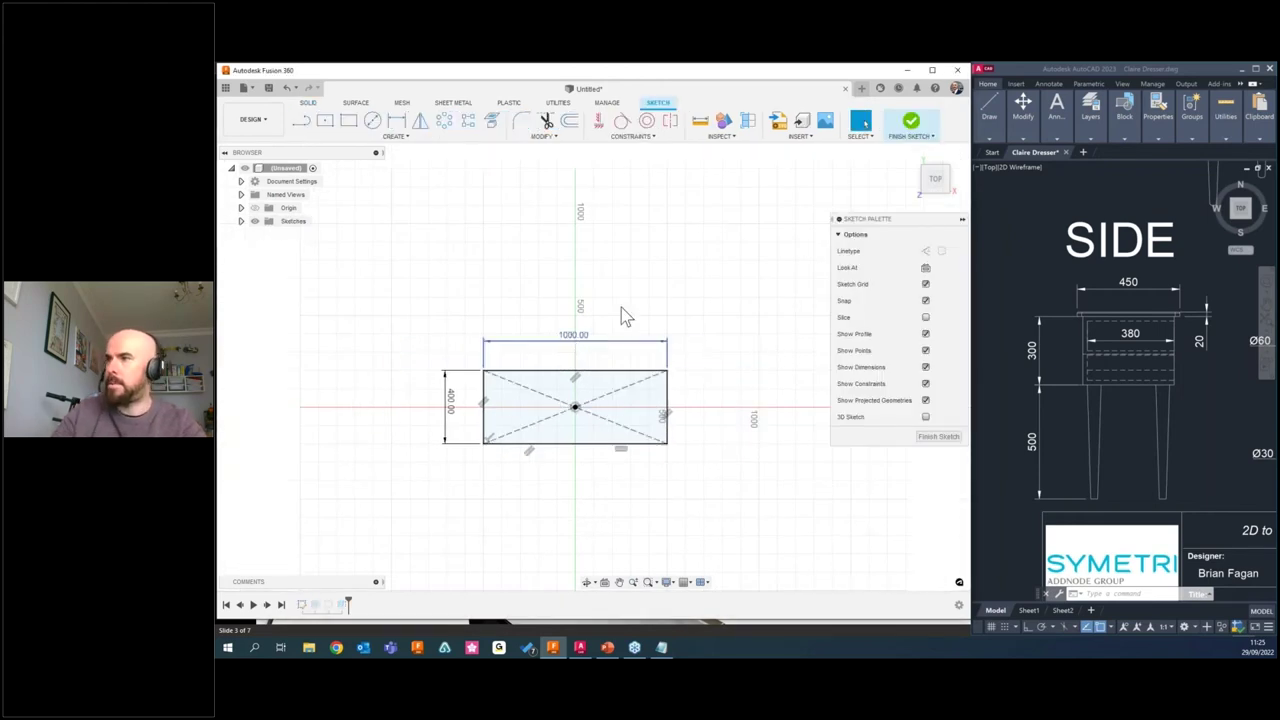
left_click(911, 121)
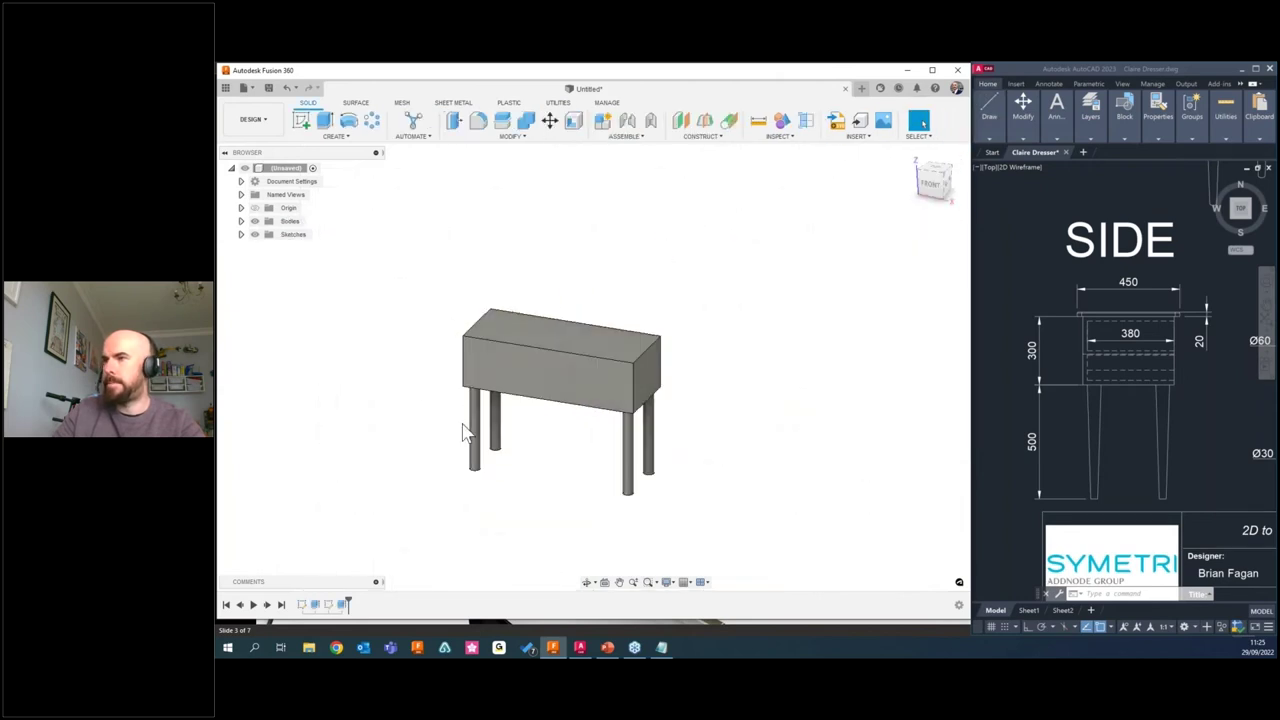
Inspect the 300 mm box extrusion's settings and close without changes.
right_click(315, 605)
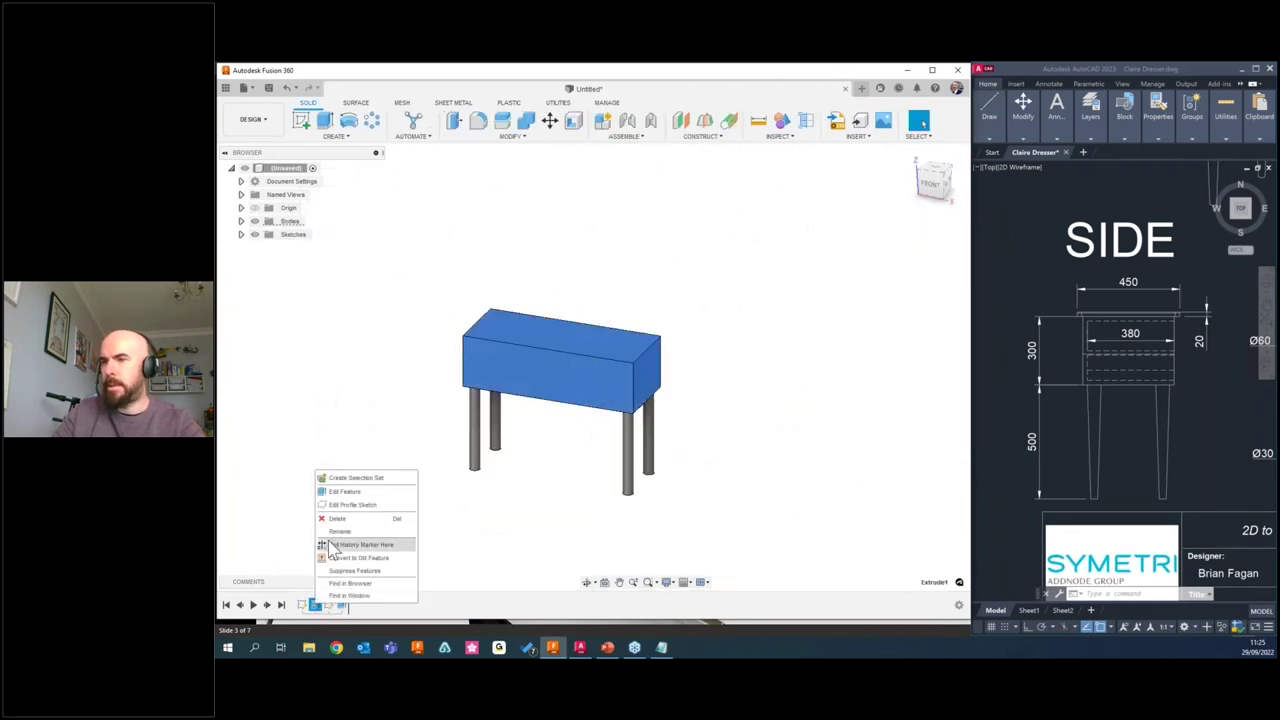
left_click(350, 502)
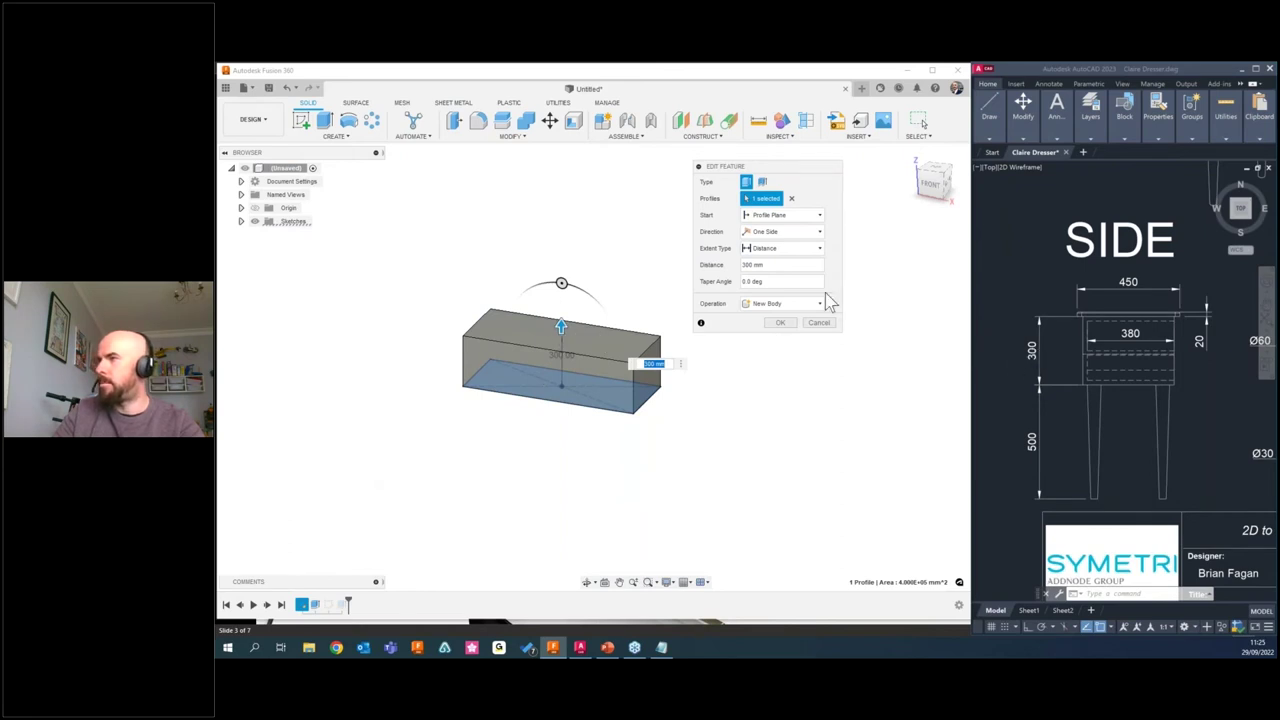
left_click(758, 265)
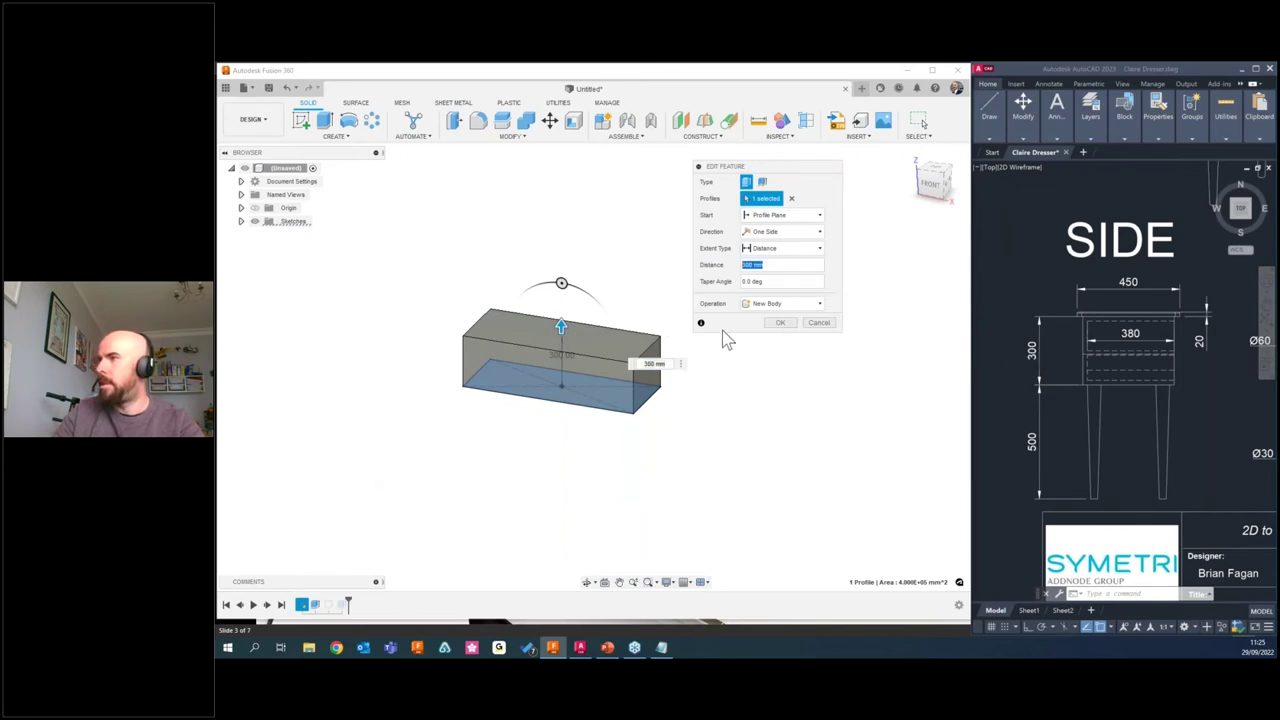
left_click(819, 323)
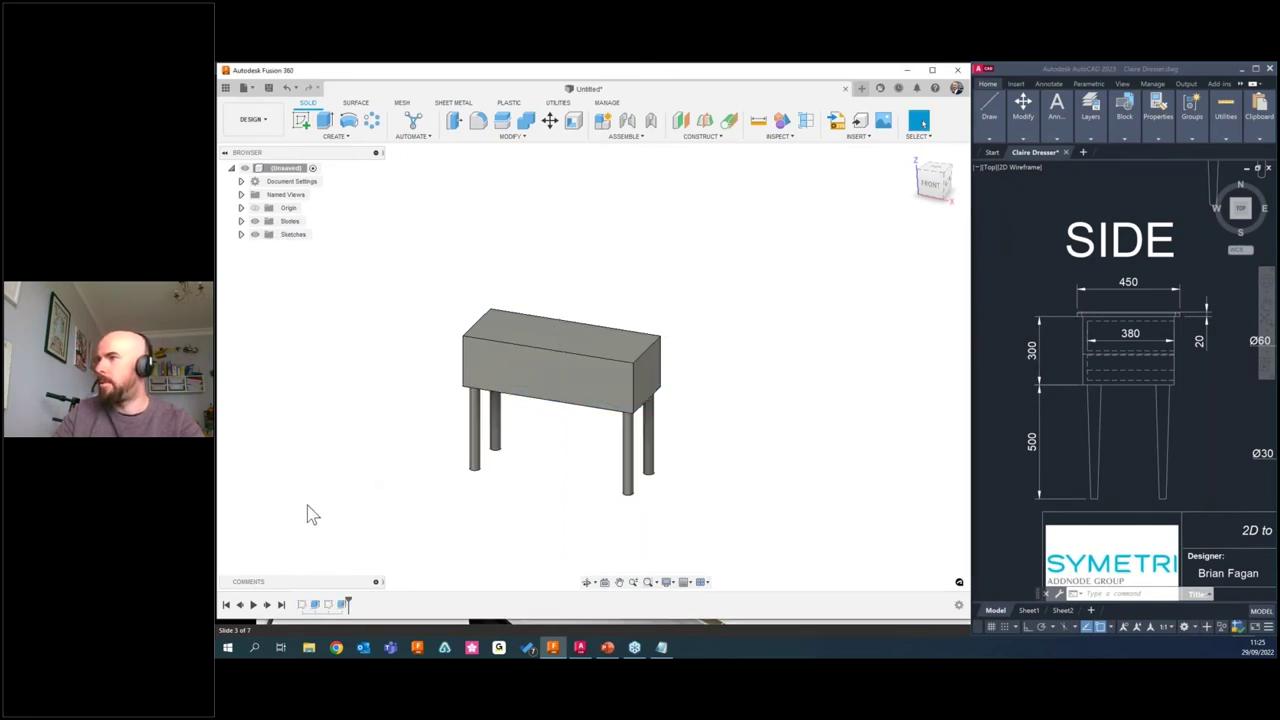
right_click(330, 607)
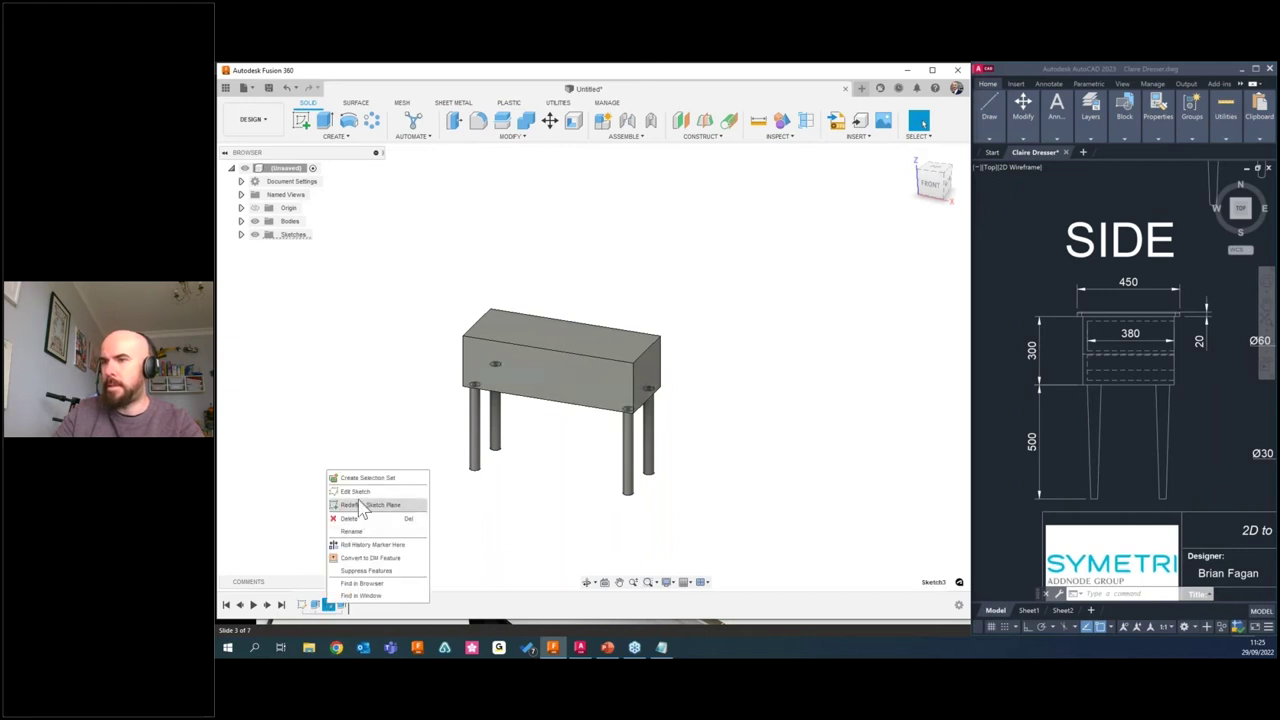
left_click(545, 470)
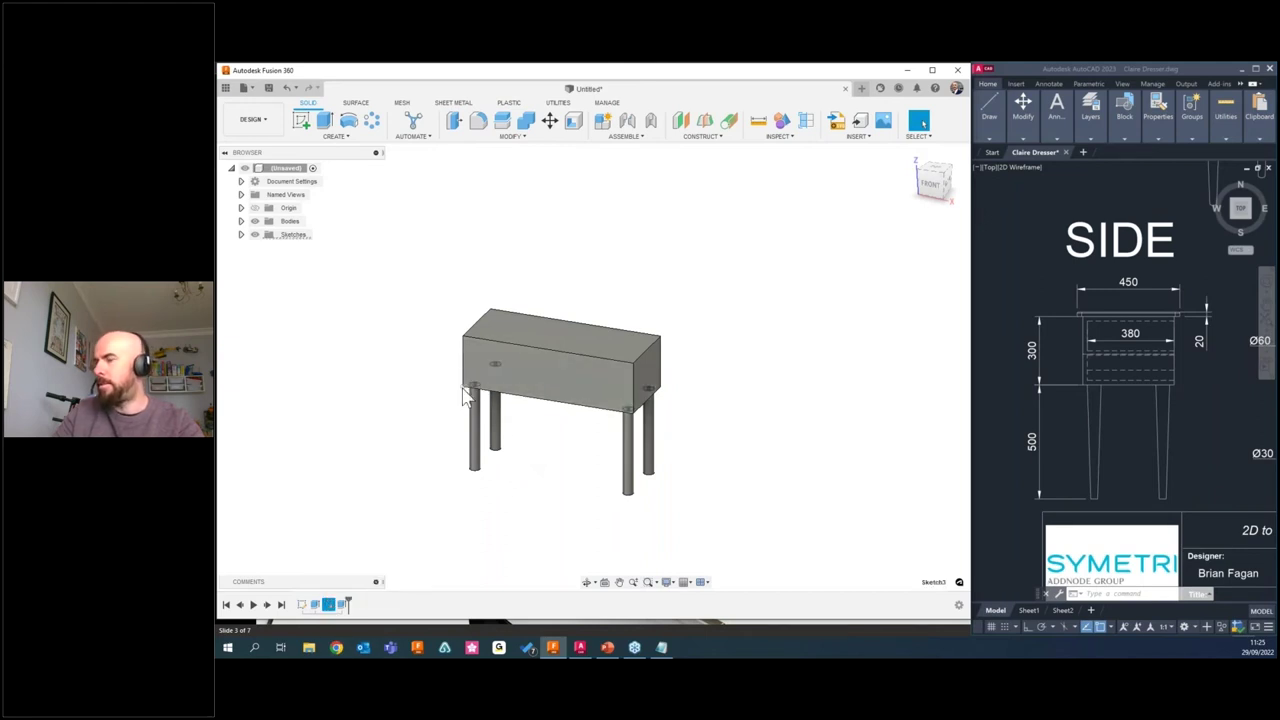
Edit the leg extrusion to give the legs a -1.5 degree taper angle.
left_click(342, 606)
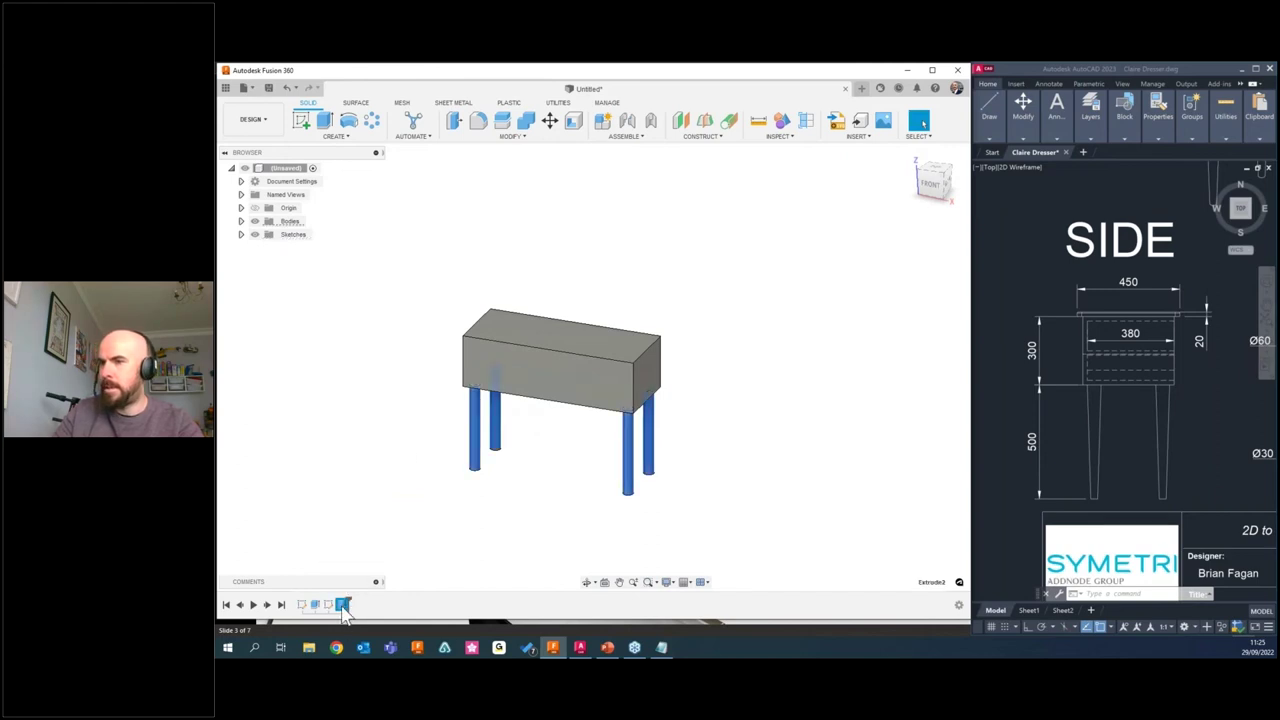
right_click(342, 606)
left_click(380, 490)
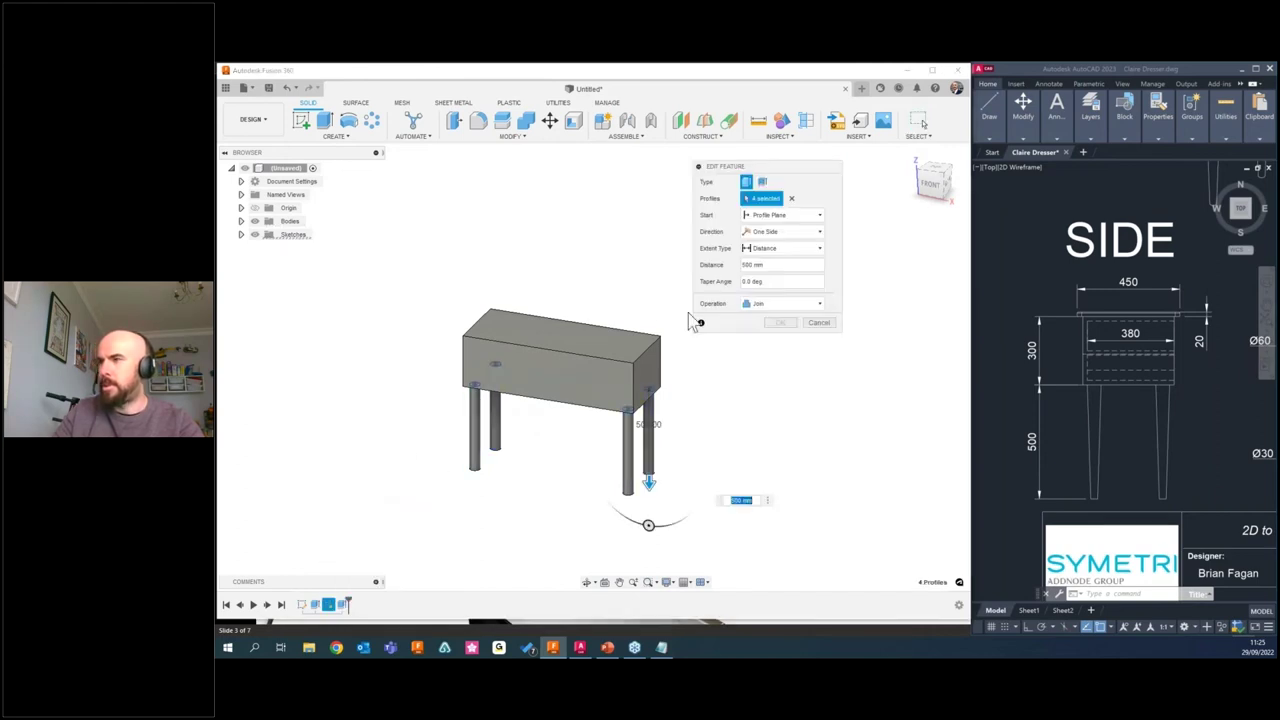
left_click(779, 265)
left_click(779, 283)
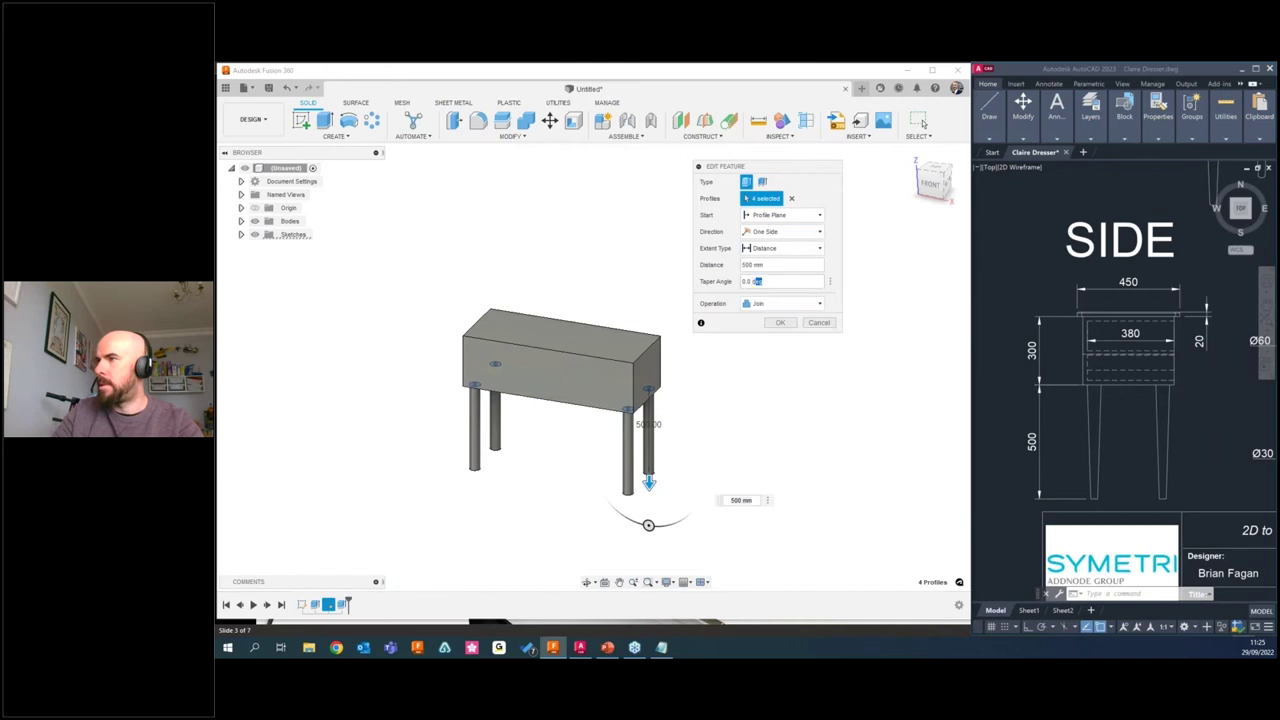
type("1.5")
middle_click_drag(571, 480, 705, 405, "shift")
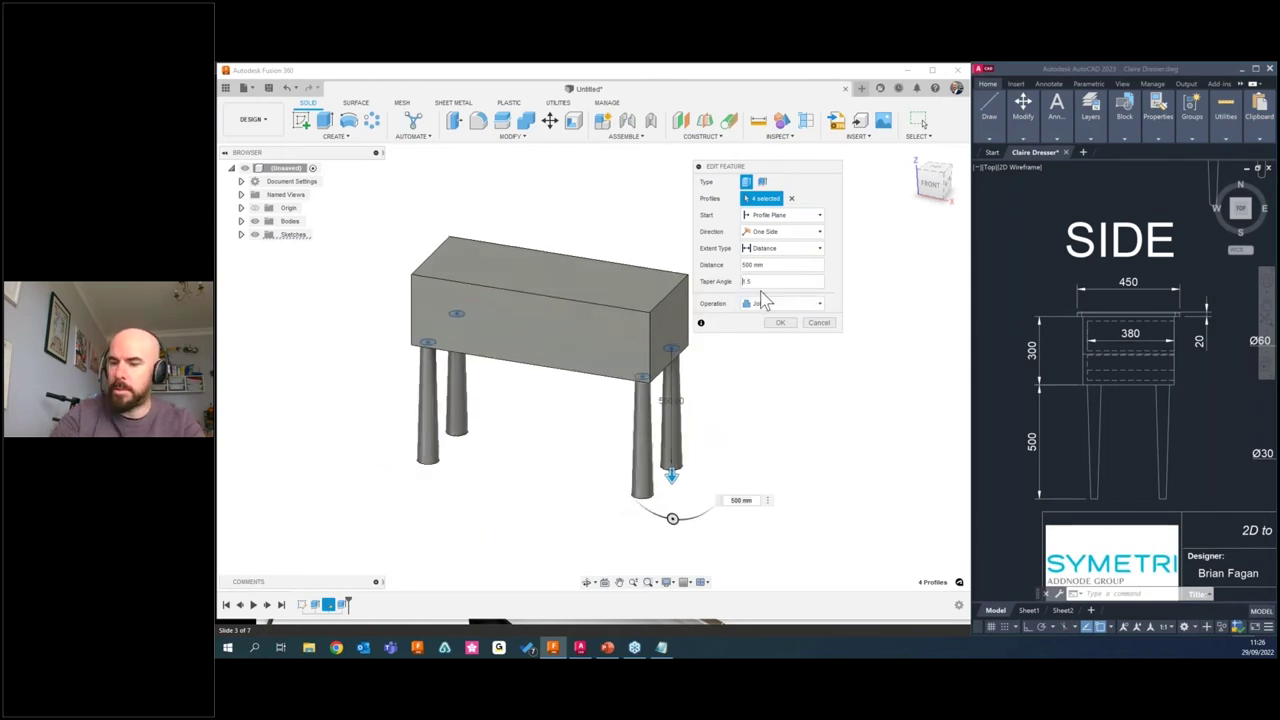
type("-")
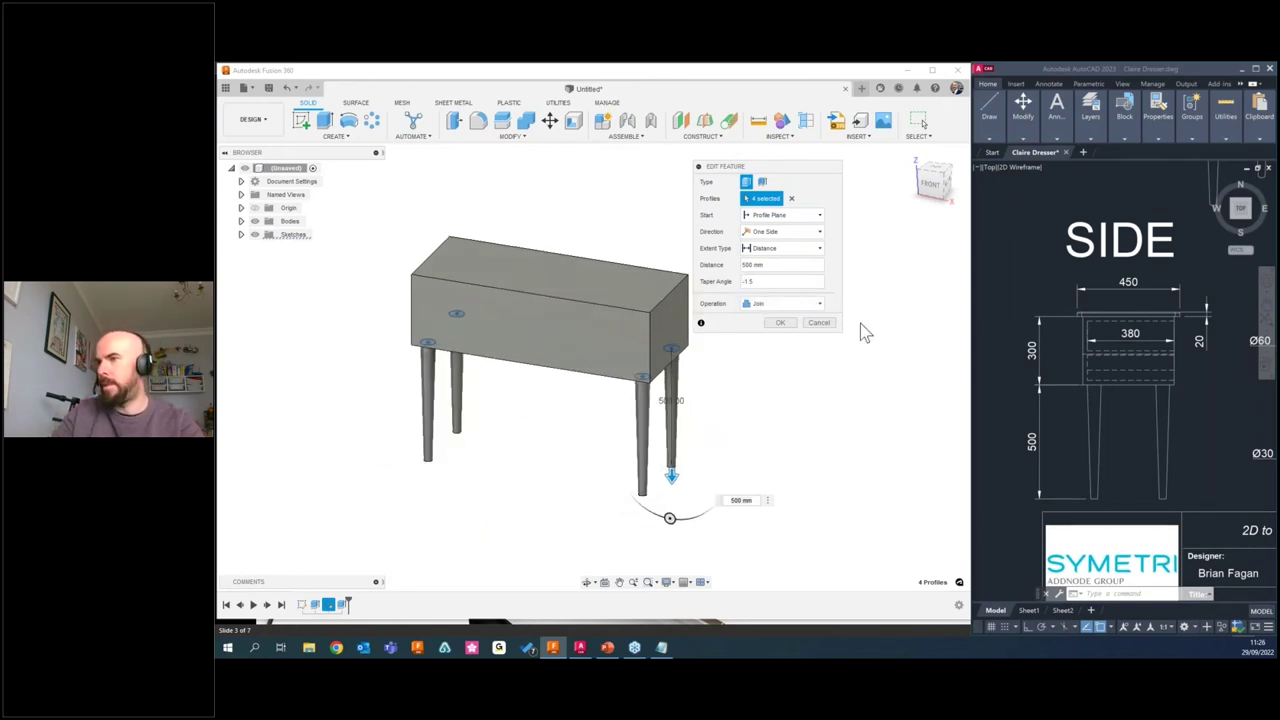
left_click(778, 322)
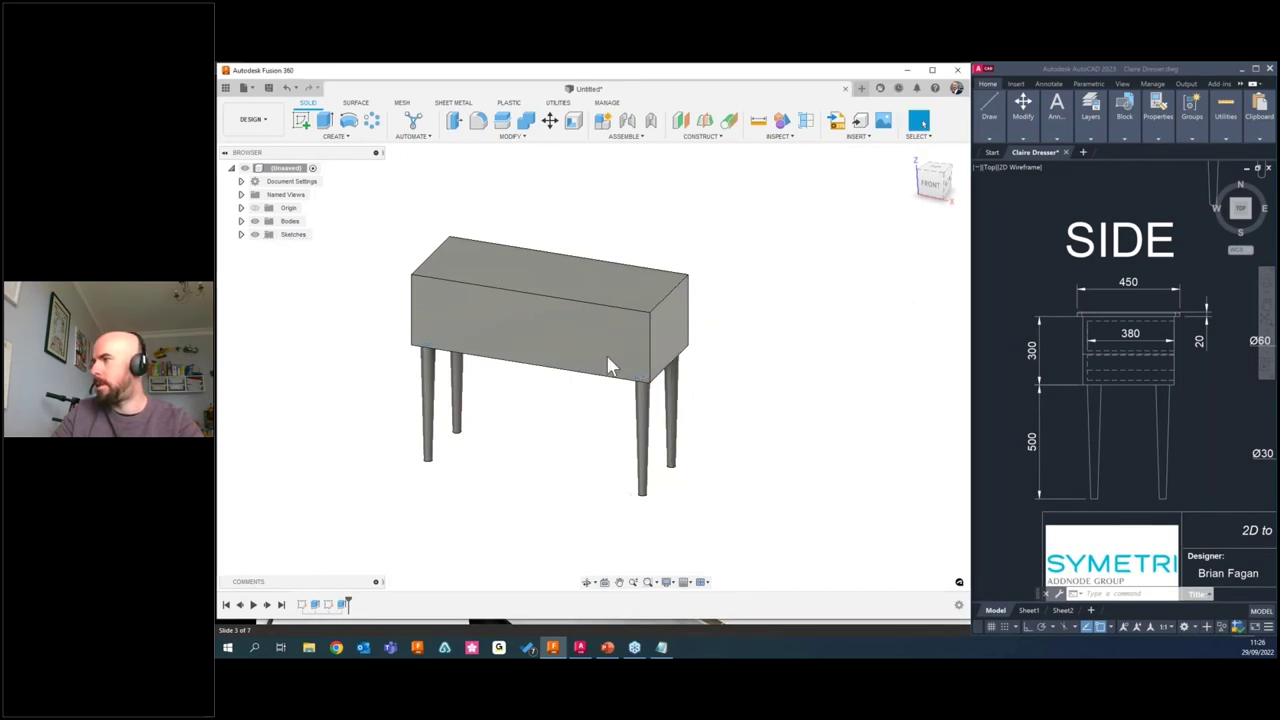
Adjust the view of the tapered-leg dresser and start a new sketch.
middle_click_drag(503, 434, 523, 443, "shift")
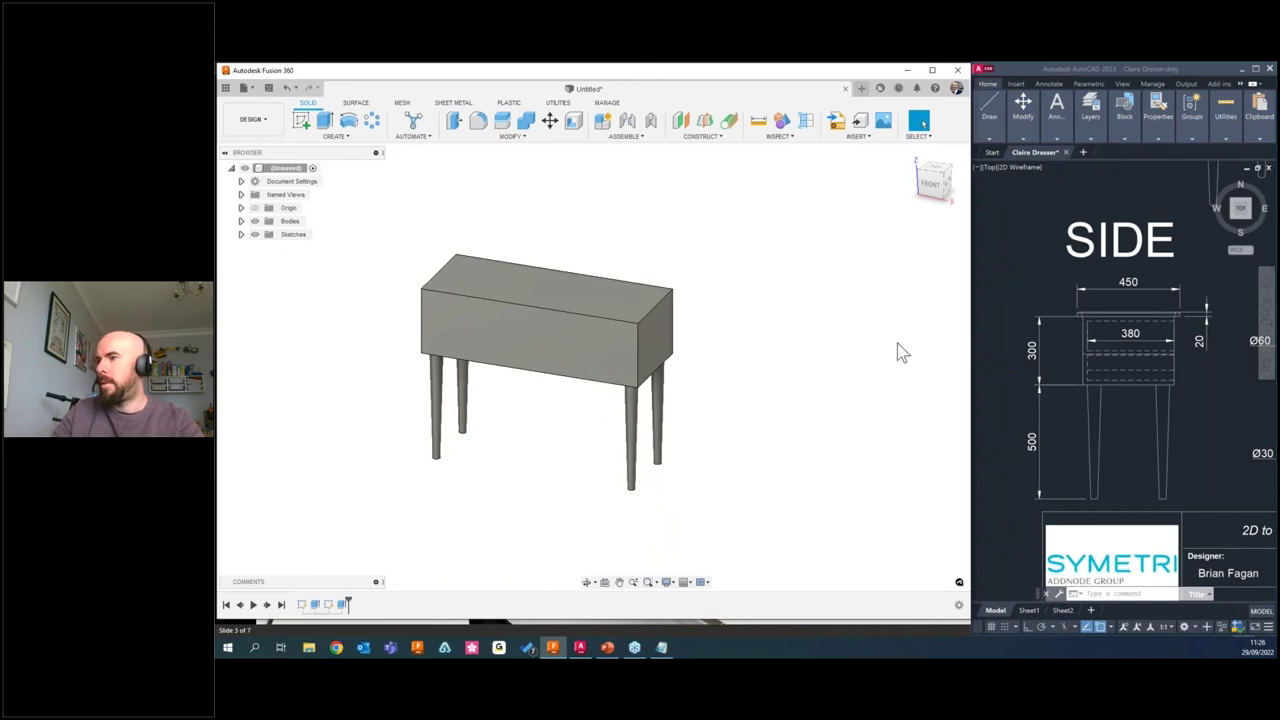
scroll(1099, 385, "down", 6)
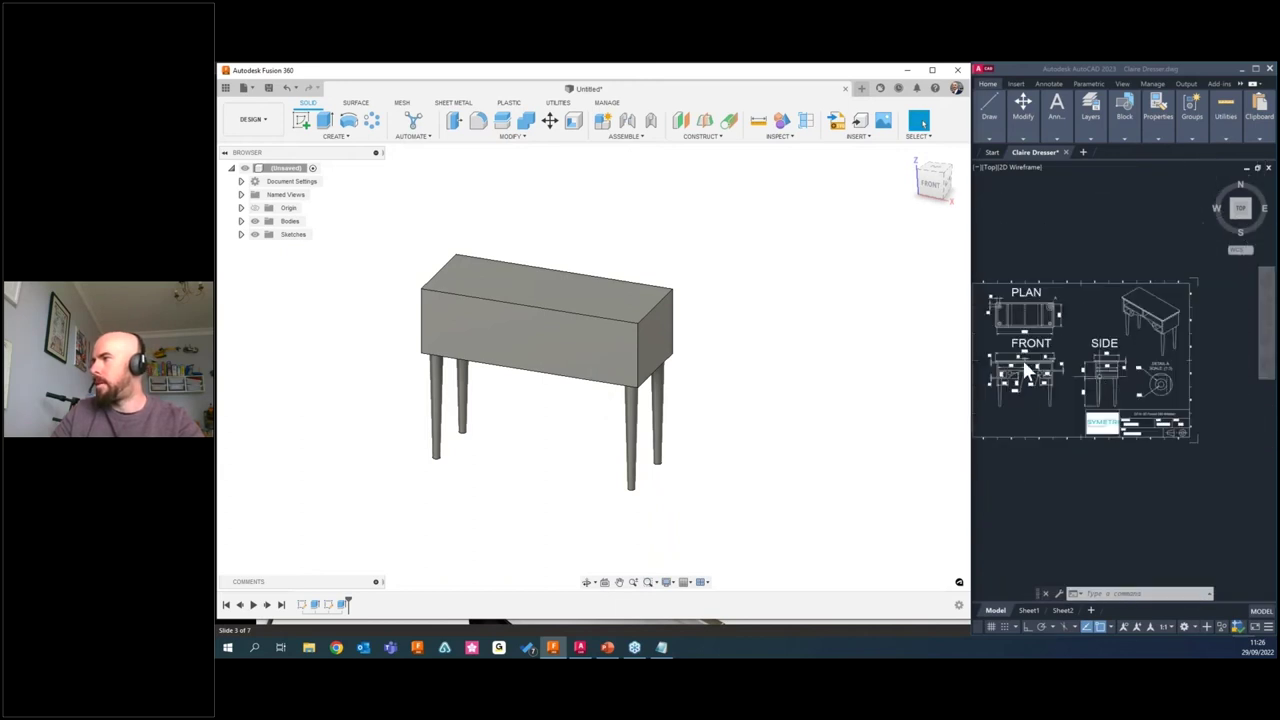
scroll(1040, 360, "up", 5)
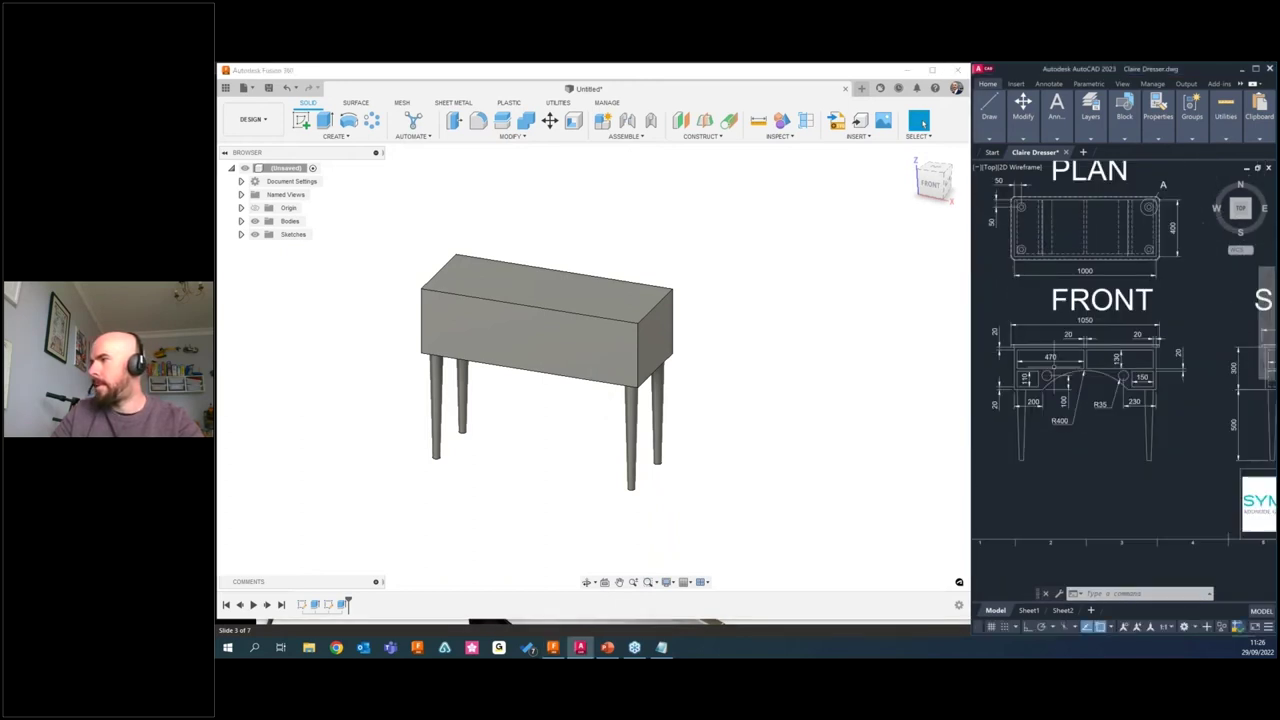
scroll(1040, 364, "up", 2)
scroll(1040, 364, "up", 1)
scroll(1040, 364, "down", 1)
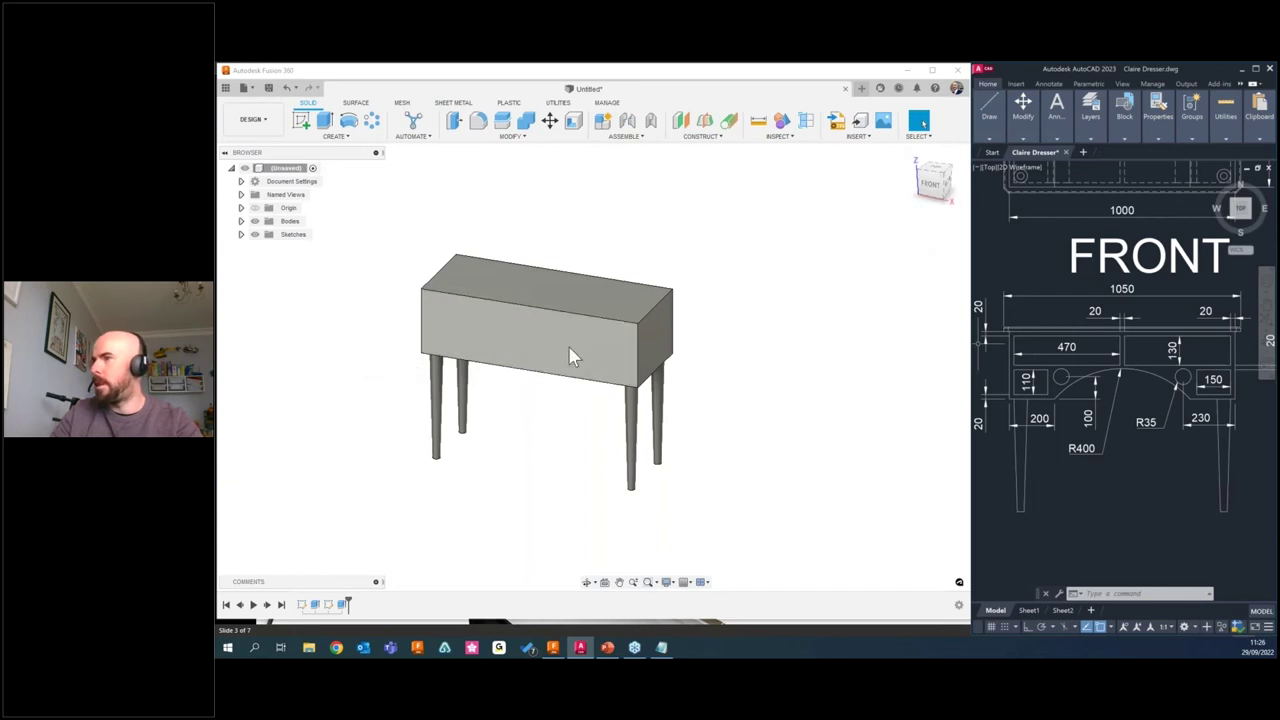
left_click(301, 120)
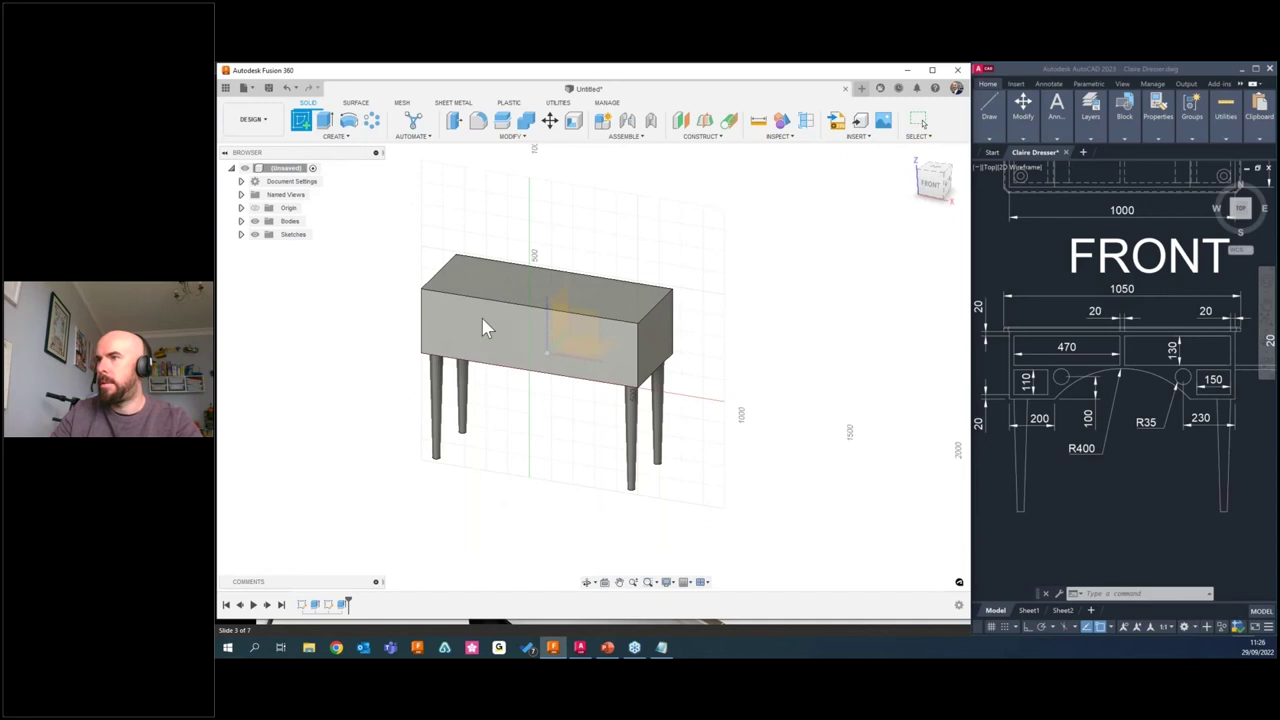
Draw a rectangle near the top-left of the box's front face.
left_click(485, 336)
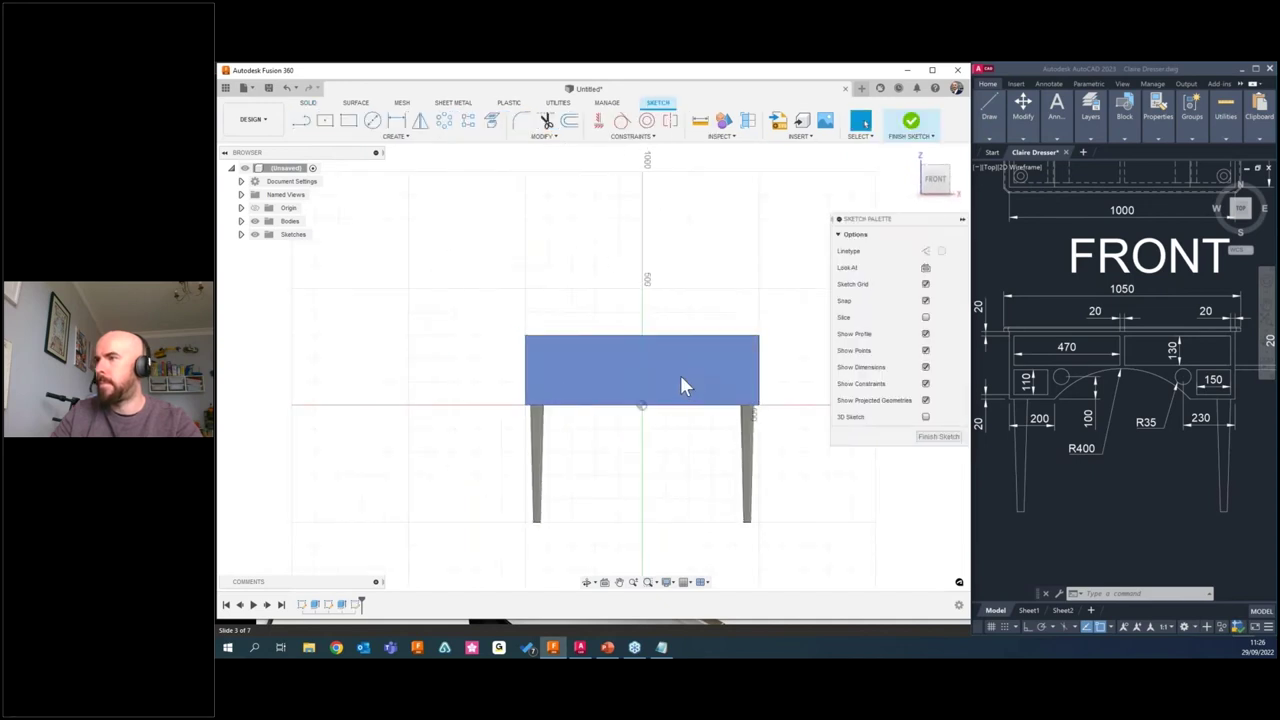
left_click(348, 120)
left_click(414, 351)
left_click(531, 381)
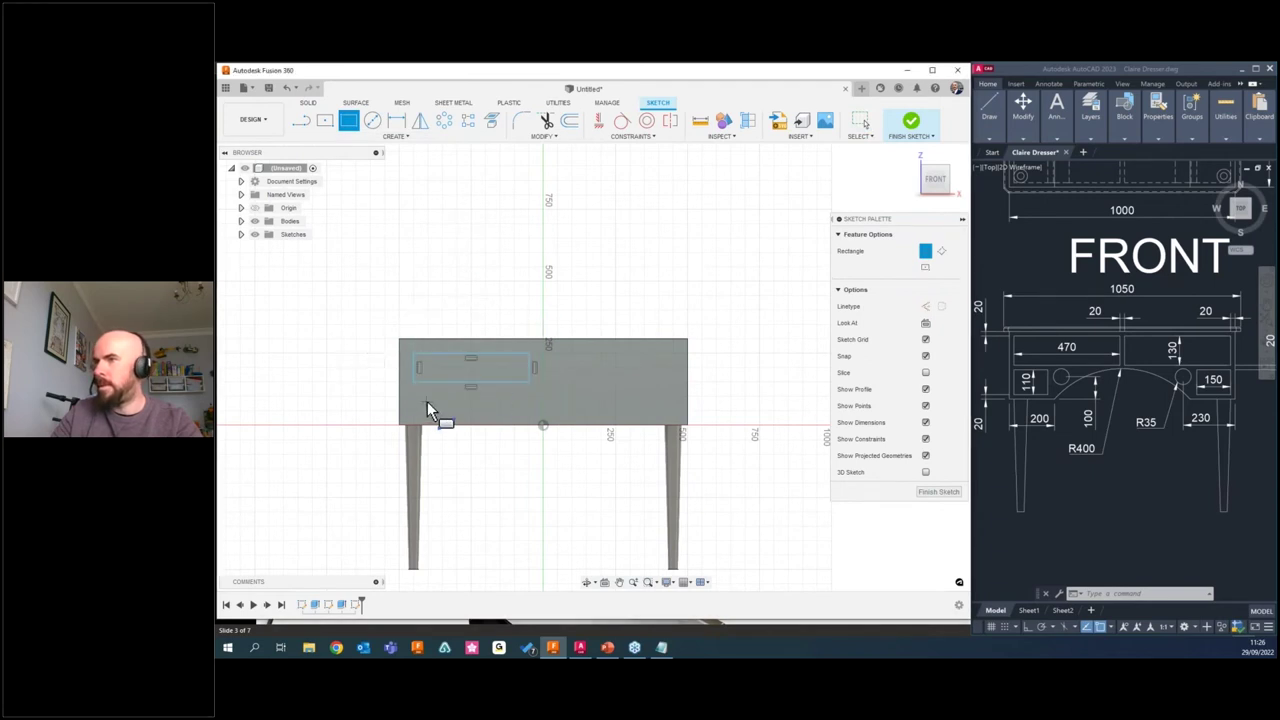
Dimension the drawer rectangle 470 wide and 130 tall.
left_click(397, 121)
left_click(500, 353)
left_click(474, 302)
key("Return")
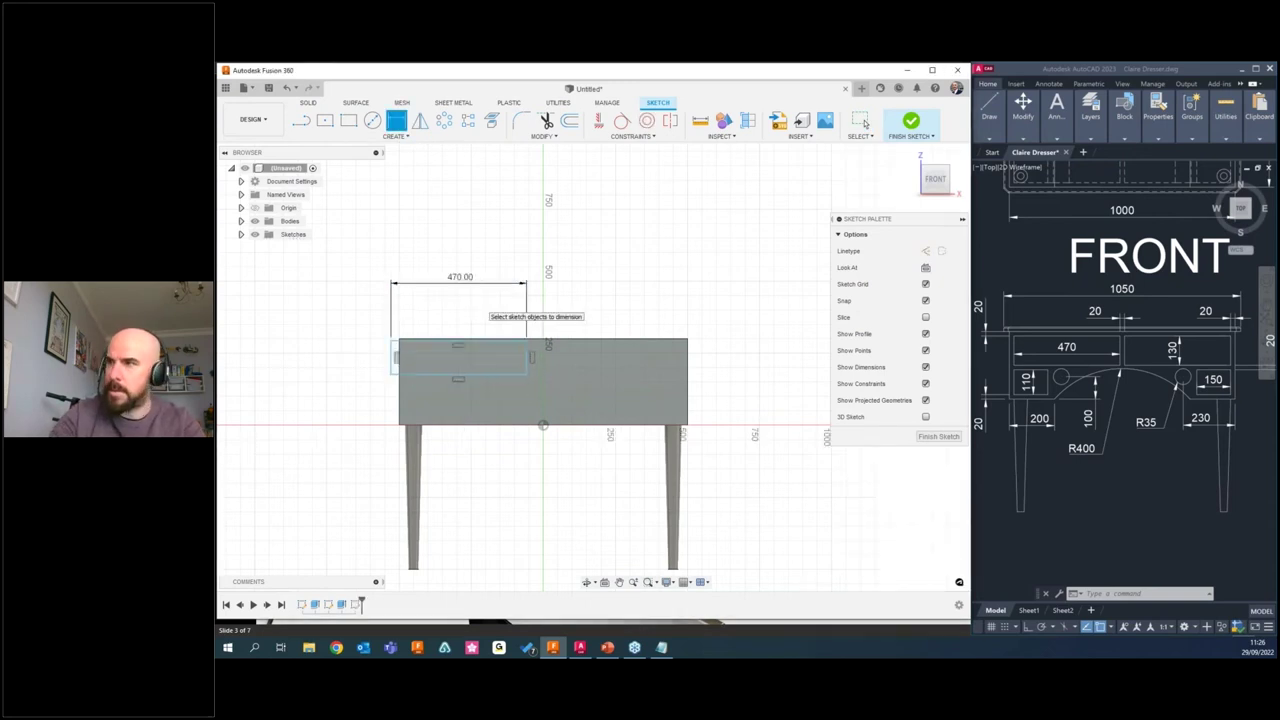
left_click(388, 356)
left_click(355, 357)
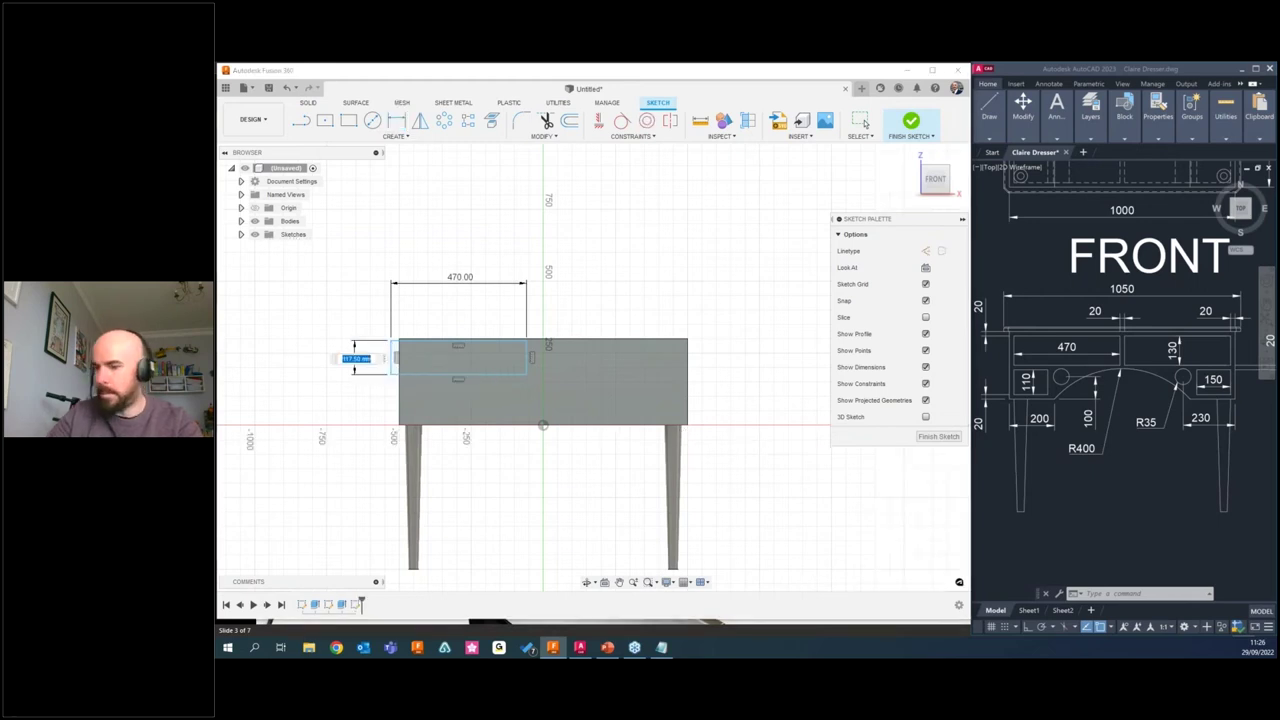
type("130")
key("Return")
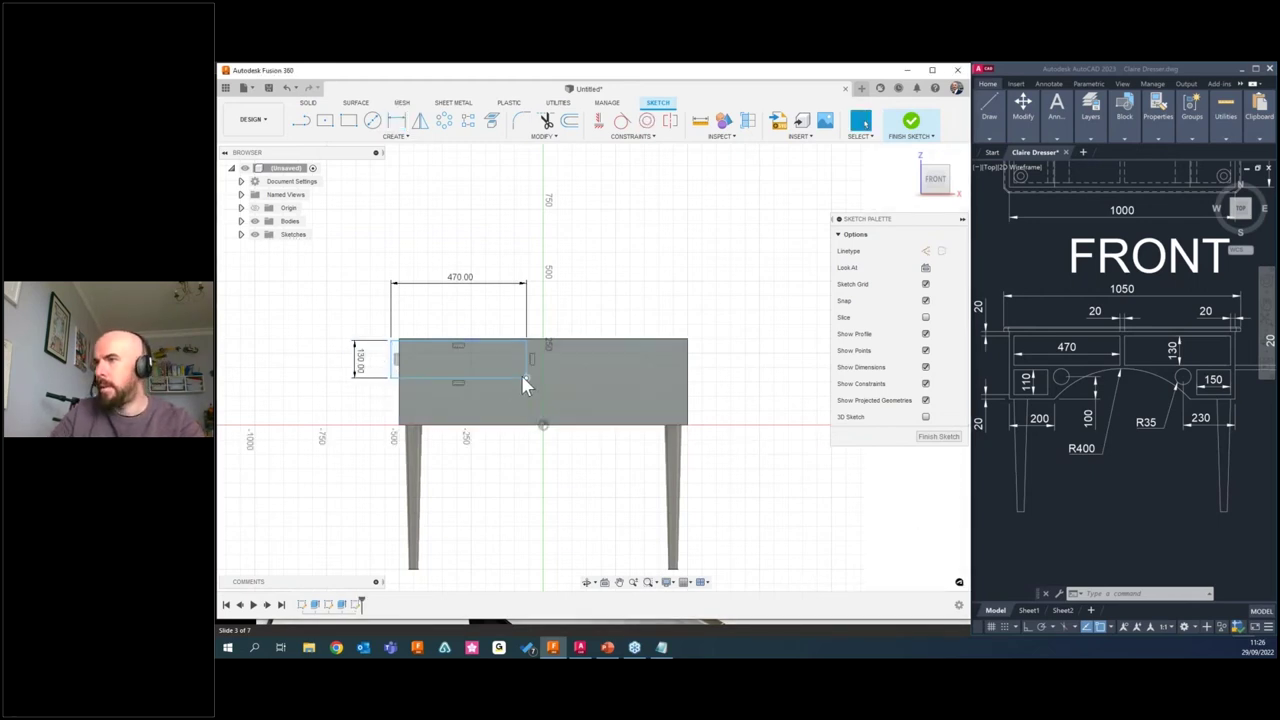
Position the rectangle 20 mm from the box's left edge and 20 mm from its top.
mouse_move(529, 386)
left_mouse_down()
mouse_move(606, 391)
mouse_move(517, 380)
mouse_move(603, 290)
mouse_move(545, 408)
mouse_move(538, 388)
mouse_move(562, 399)
left_mouse_up()
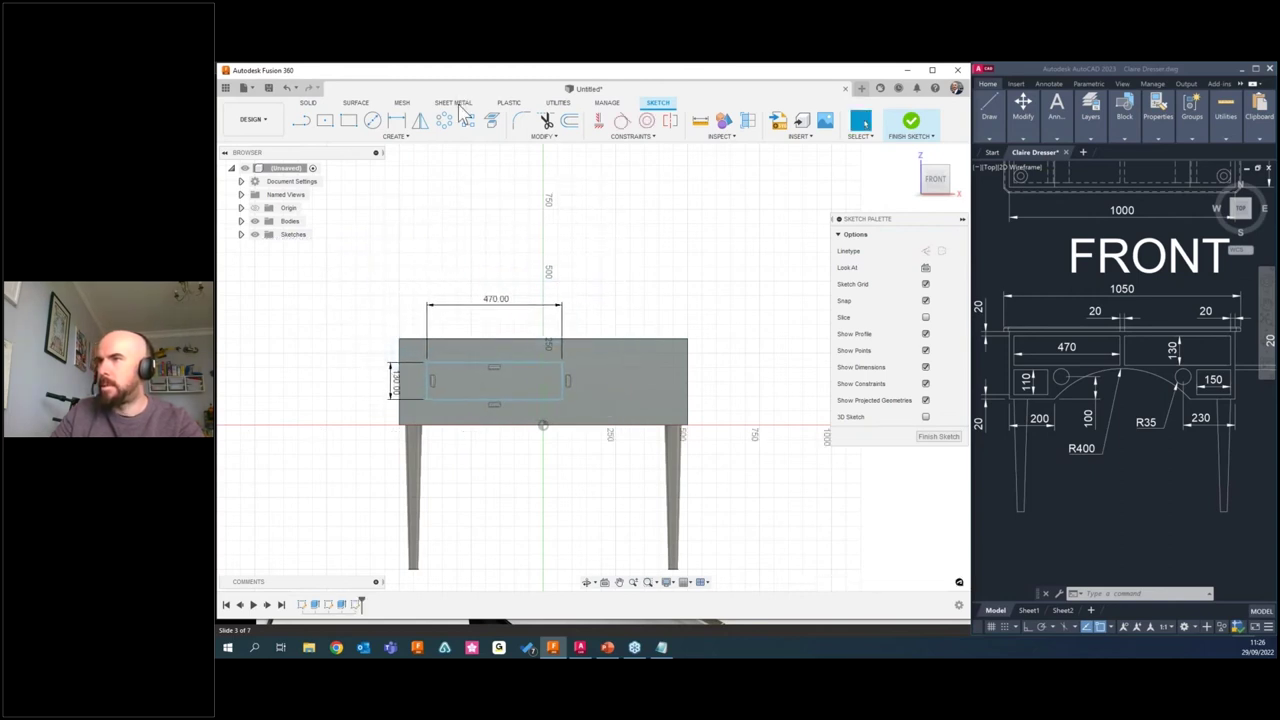
left_click(396, 120)
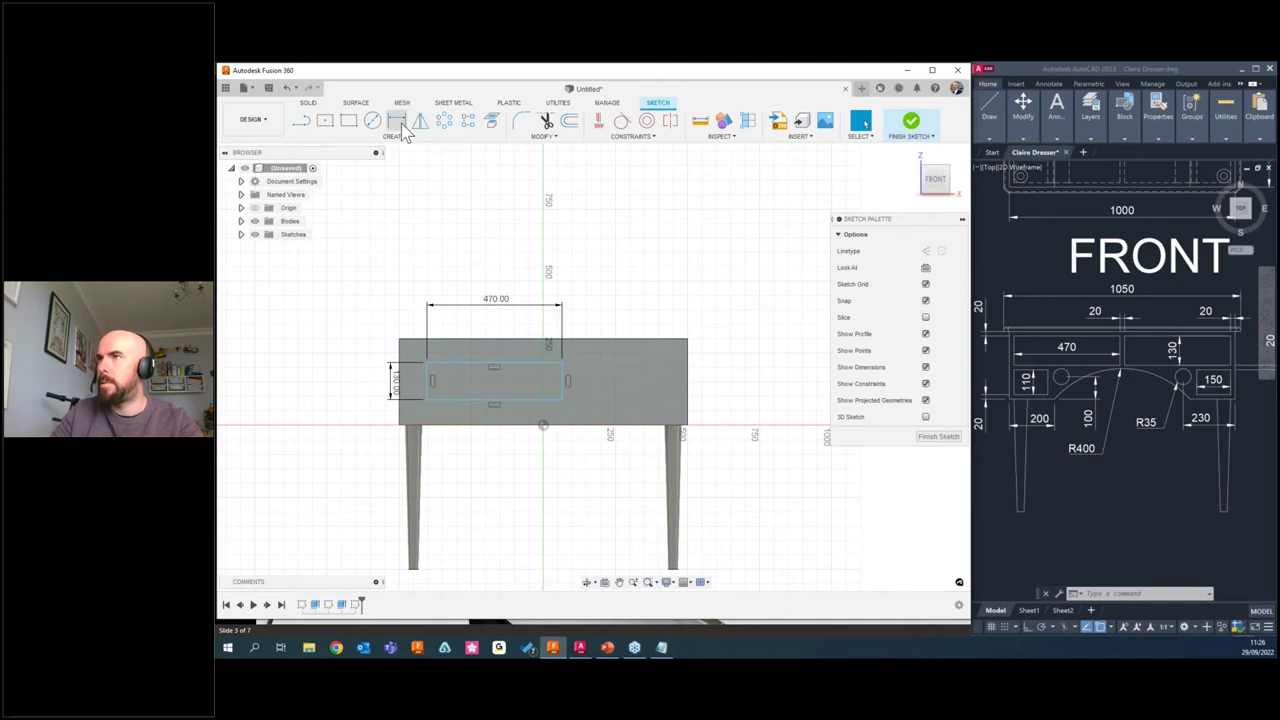
left_click(425, 377)
left_click(399, 372)
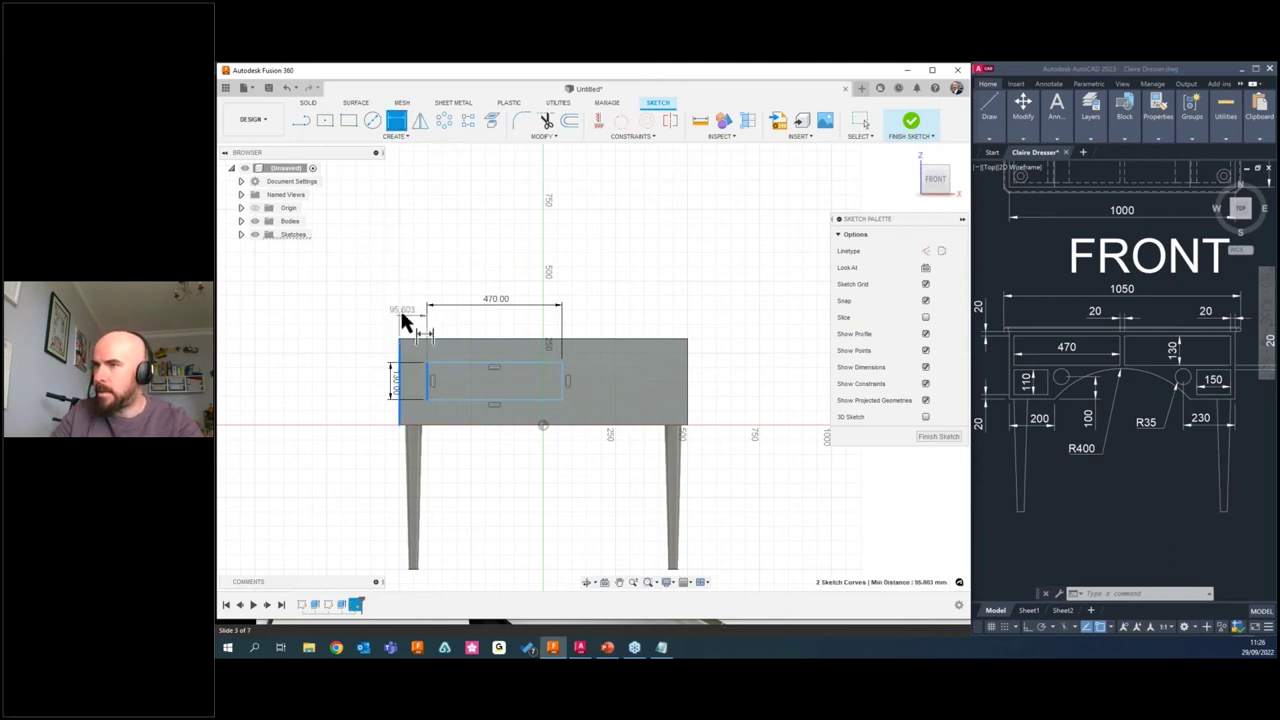
left_click(376, 316)
type("20")
key("Return")
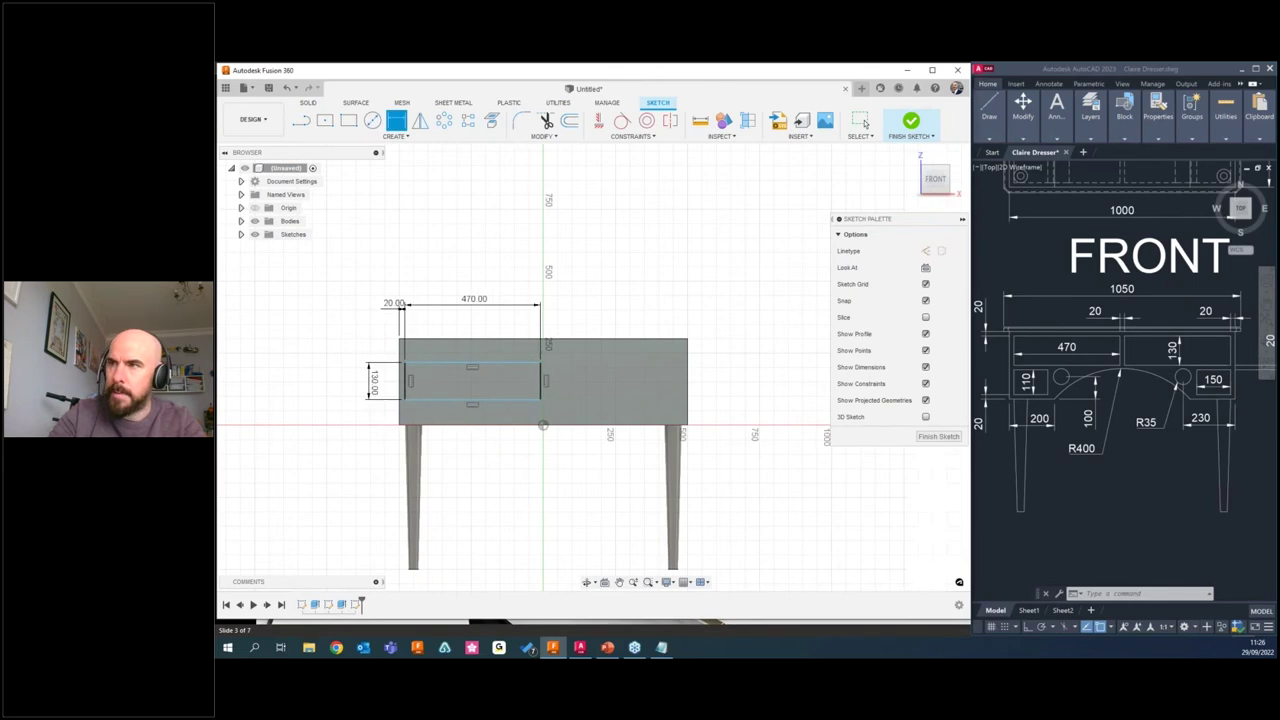
left_click(441, 364)
left_click(443, 339)
left_click(353, 320)
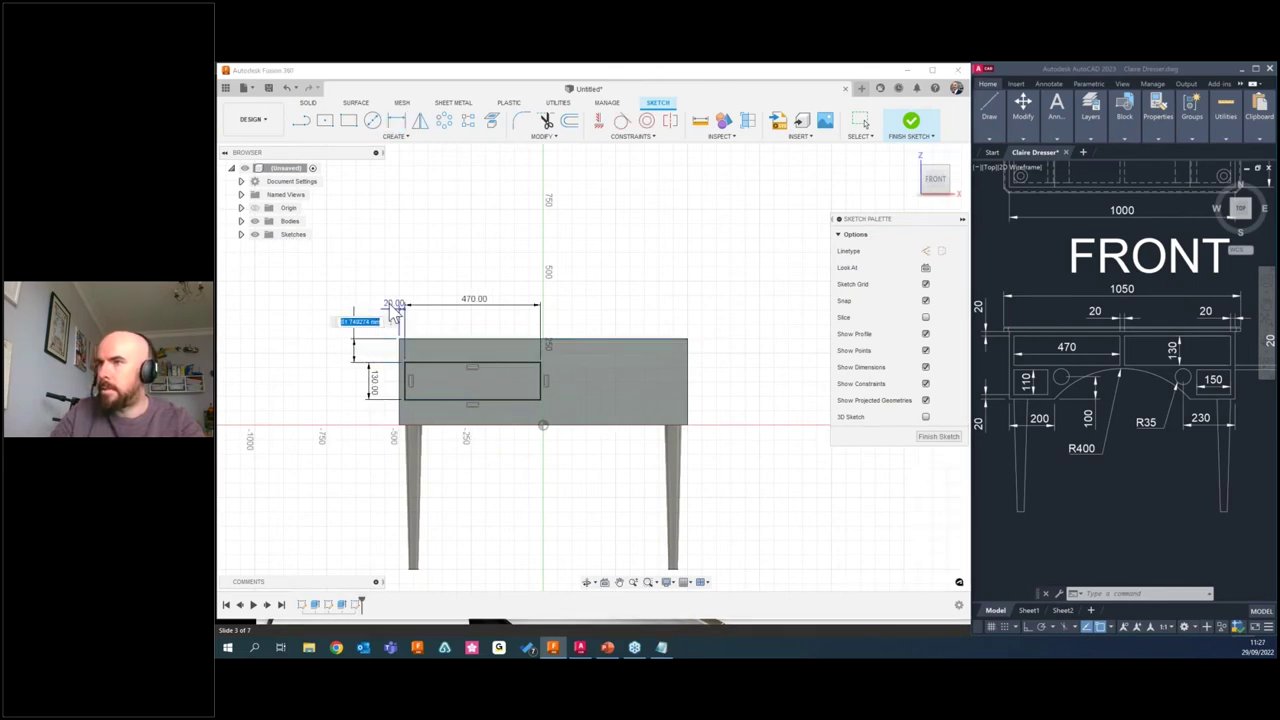
type("20")
key("Return")
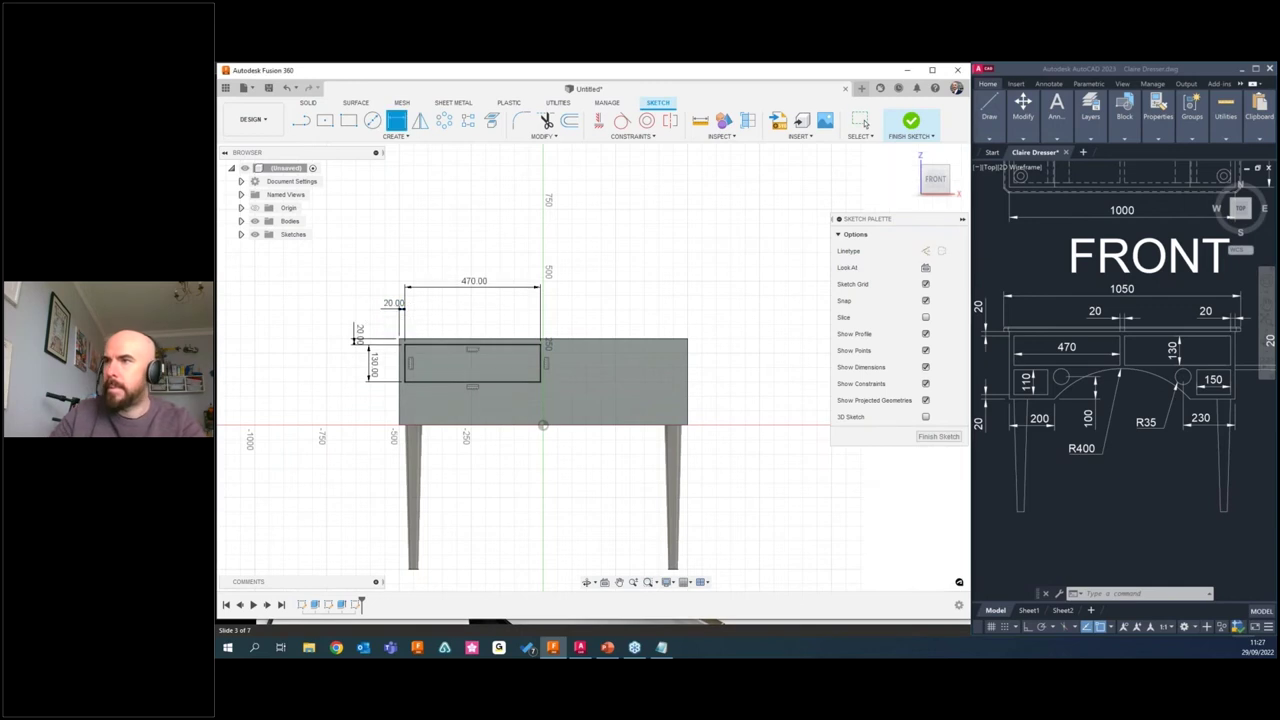
key("Escape")
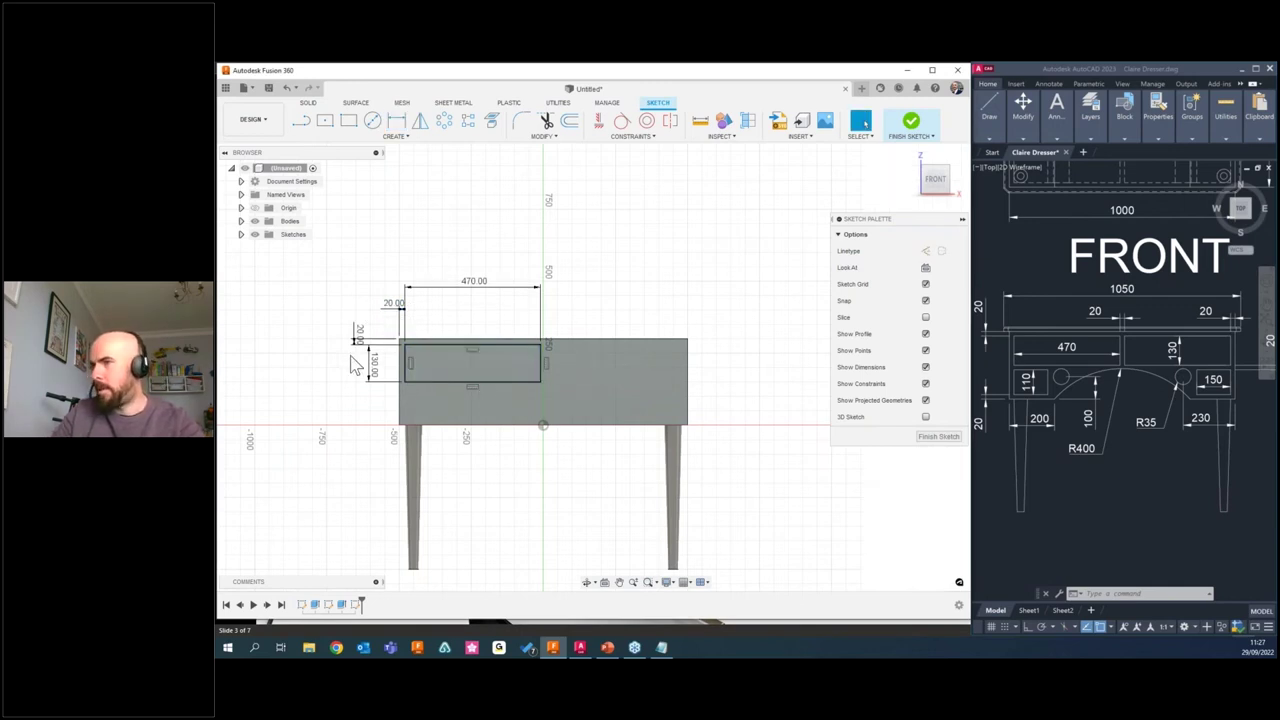
Begin a second rectangle below the drawer rectangle.
scroll(372, 372, "up", 1)
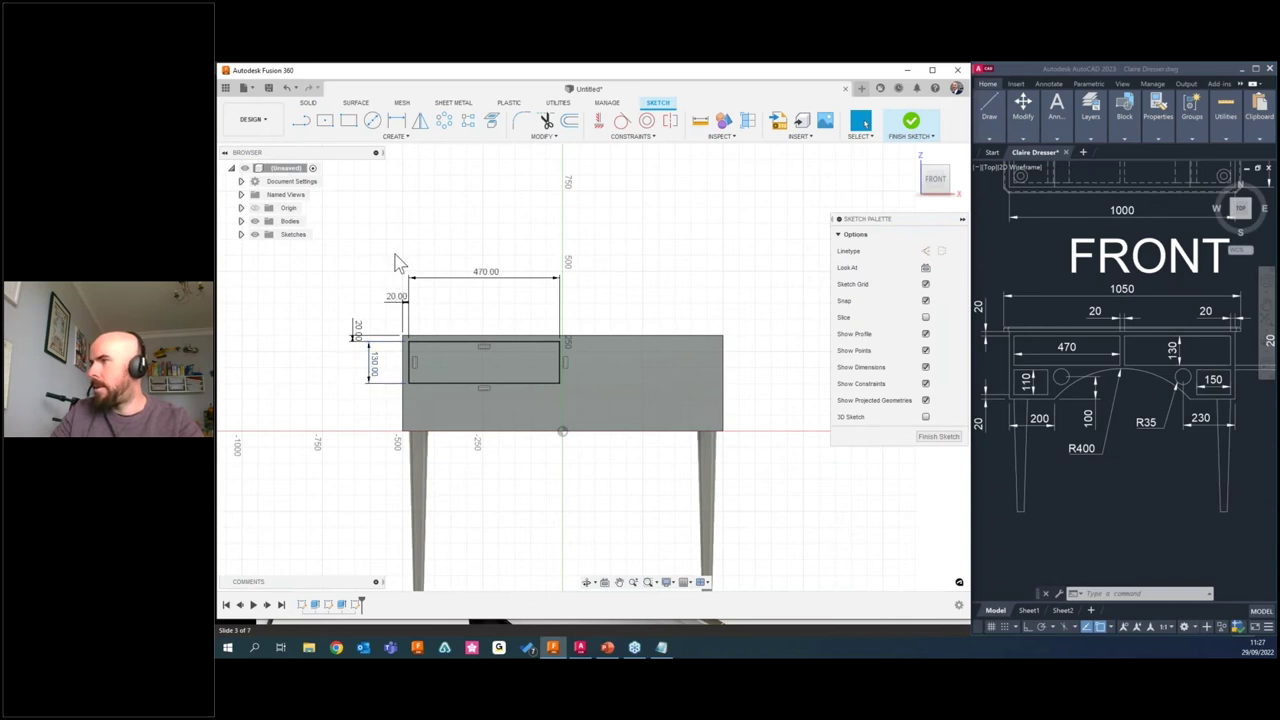
left_click(348, 120)
scroll(424, 420, "up", 1)
scroll(424, 420, "up", 1)
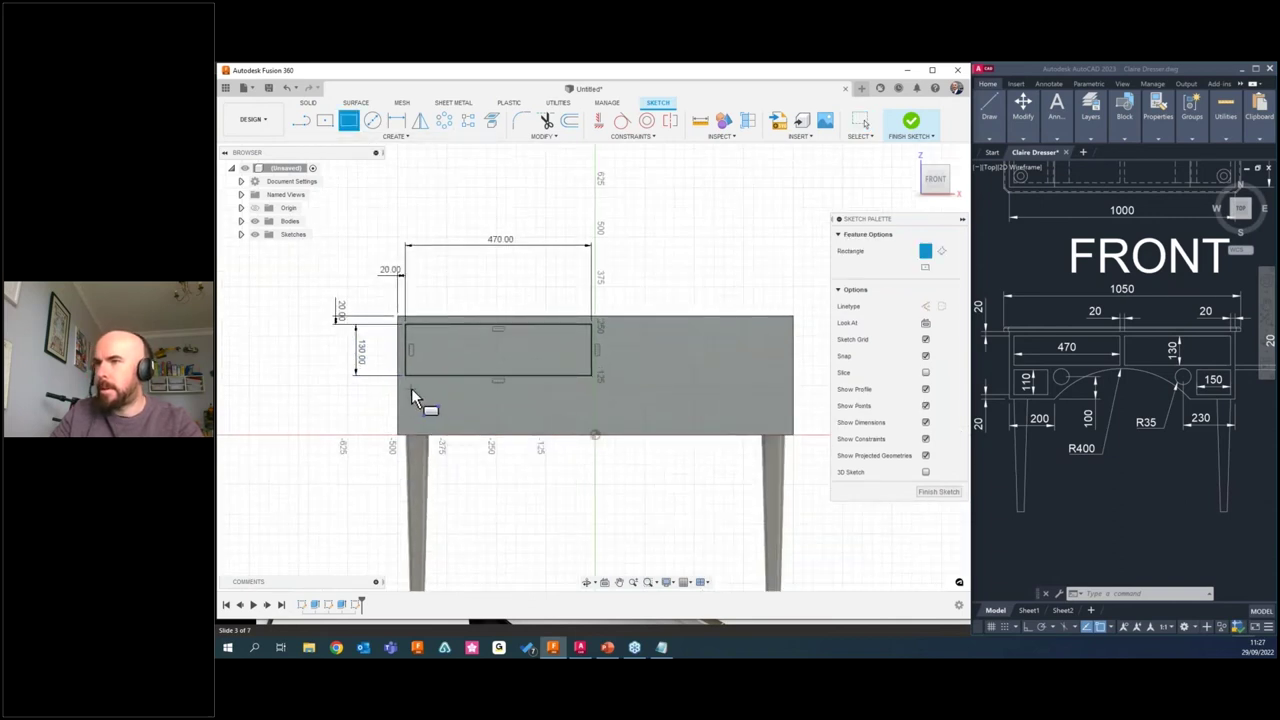
left_click(410, 390)
Finish the lower rectangle and dimension its height to 110.
left_click(455, 423)
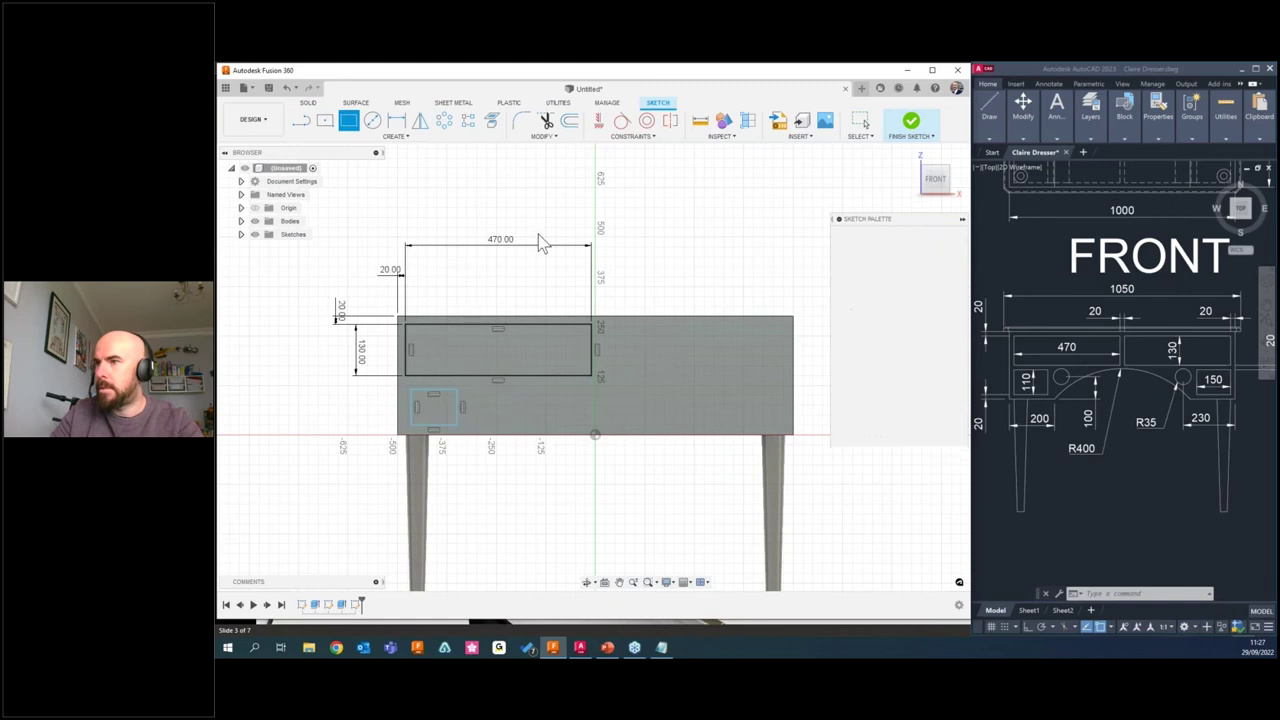
left_click(396, 120)
left_click(412, 410)
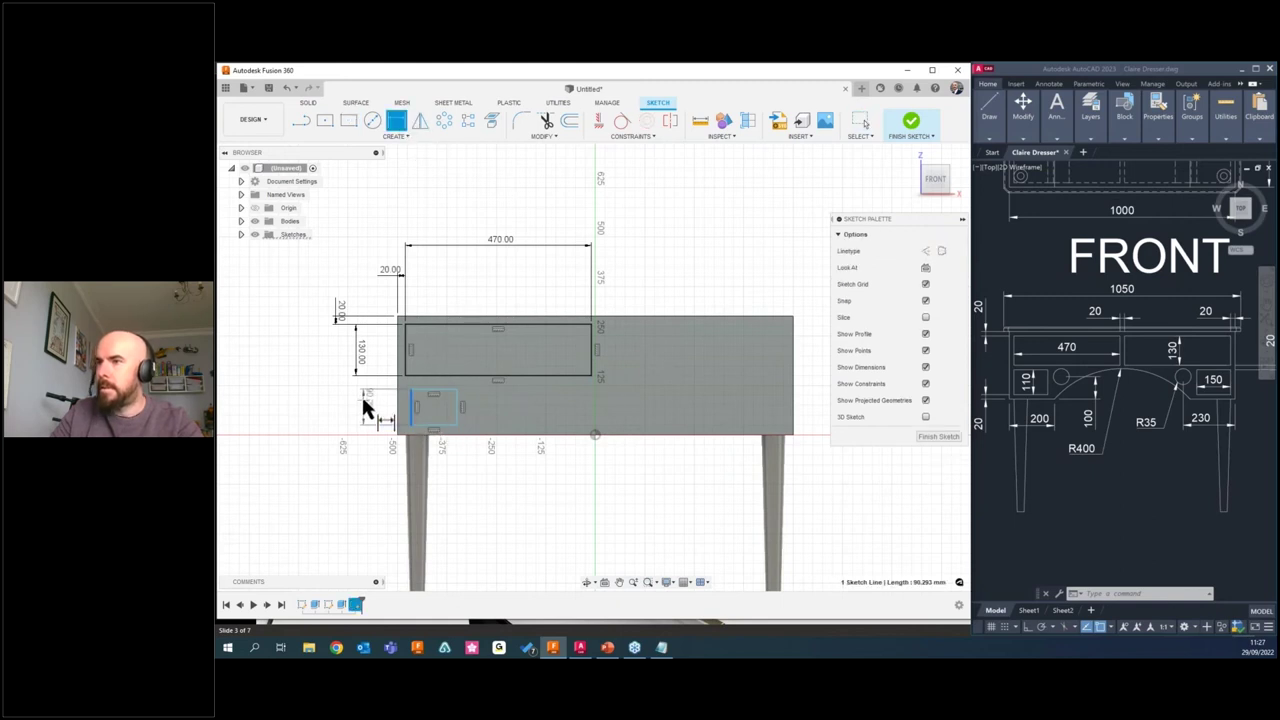
left_click(365, 402)
type("110")
key("Return")
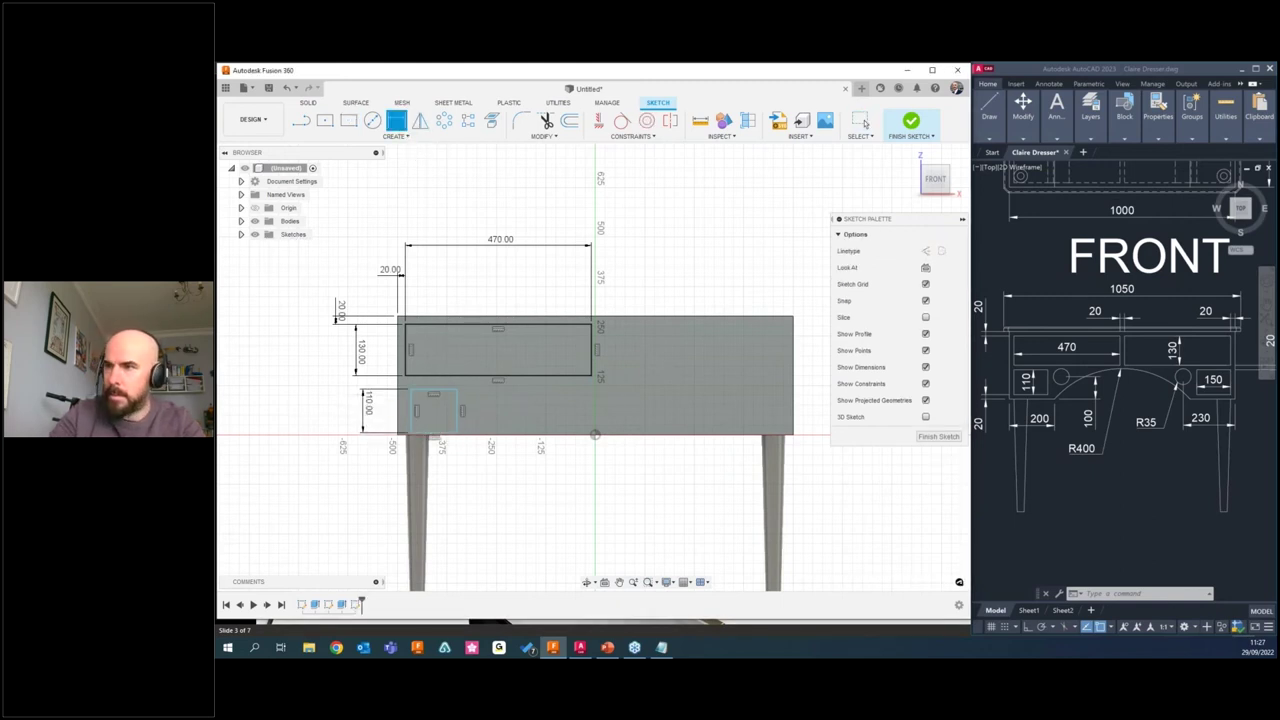
key("Escape")
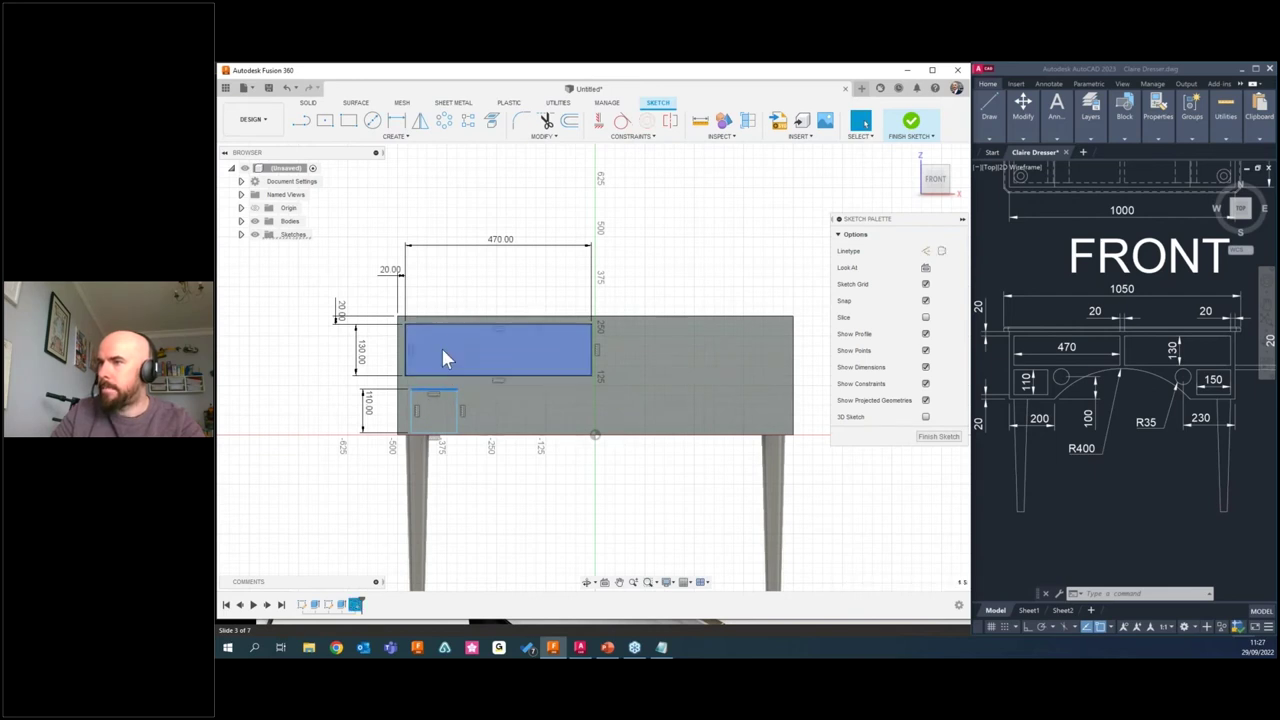
Dimension the lower rectangle 150 wide and add a 20 vertical dimension to its bottom line.
key("d")
left_click(451, 393)
left_click(446, 358)
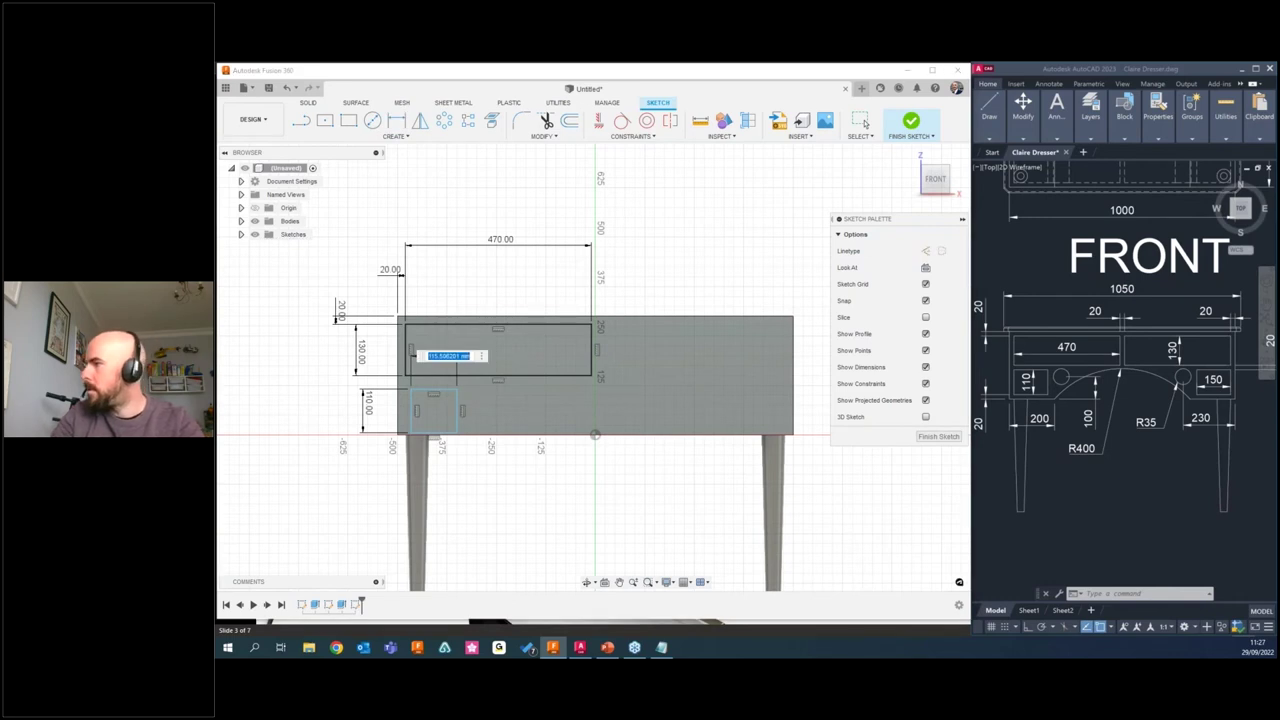
key("Return")
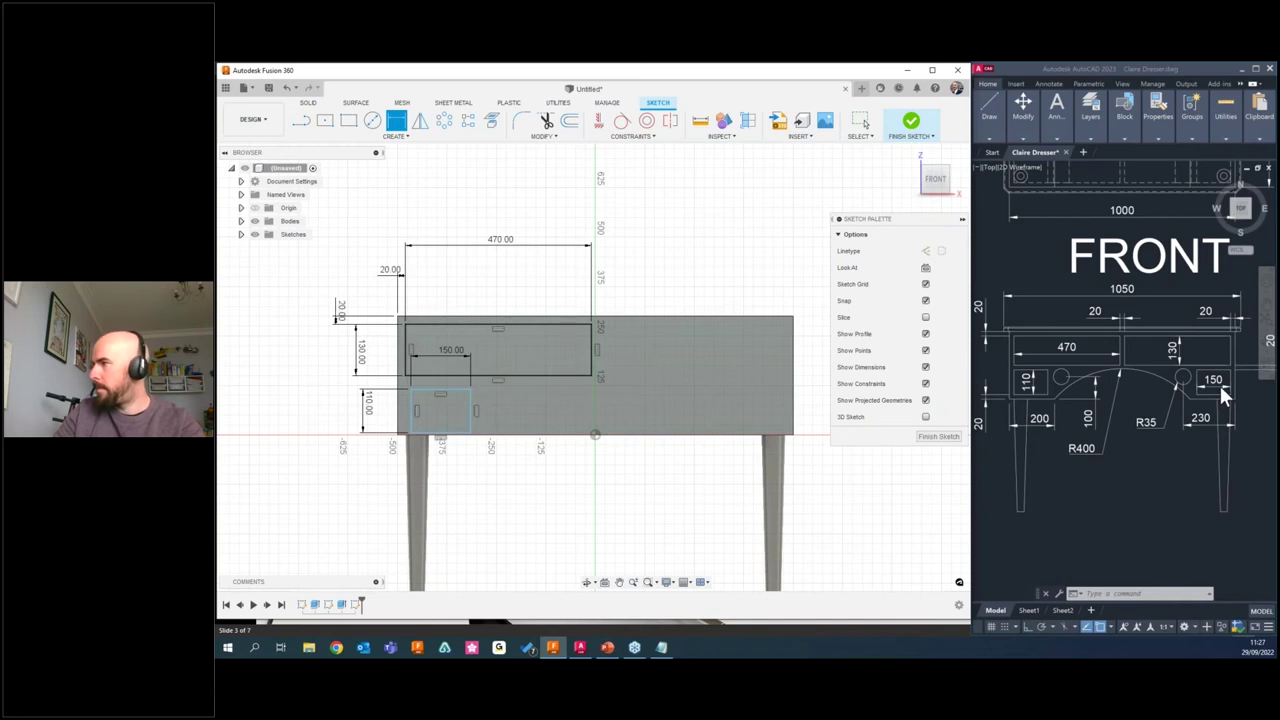
key("Escape")
left_click(465, 358)
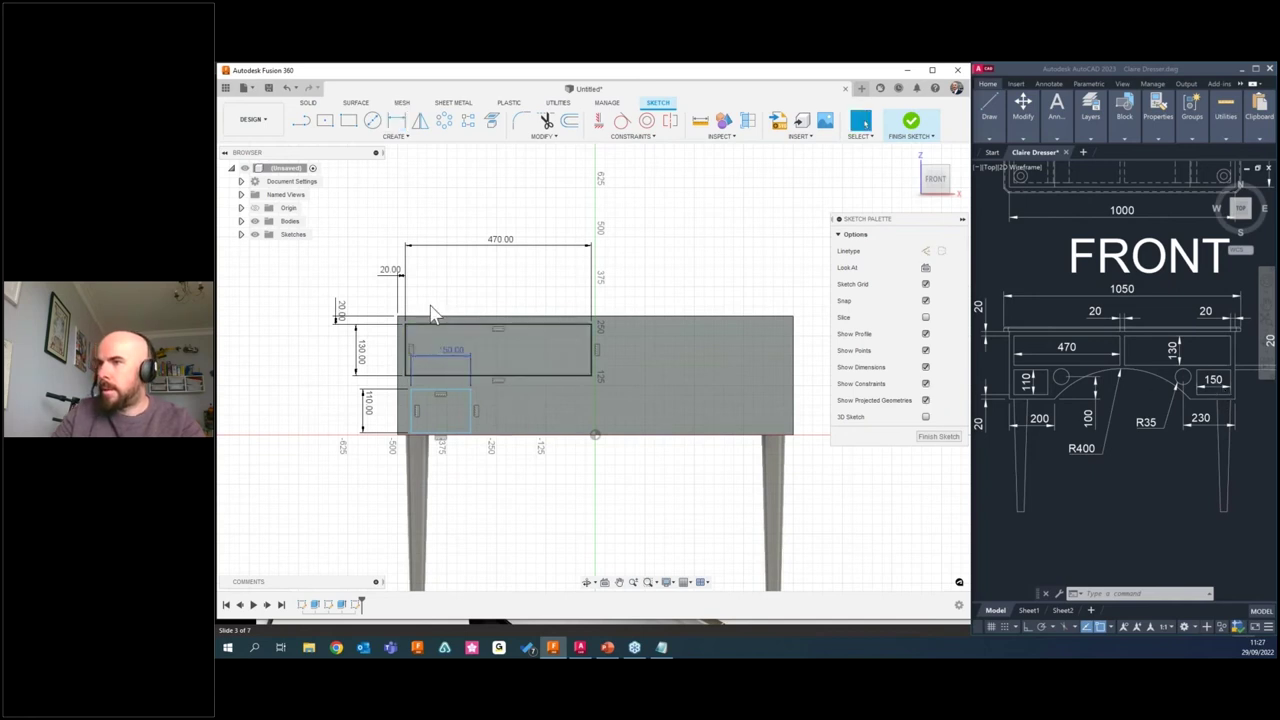
left_click(396, 124)
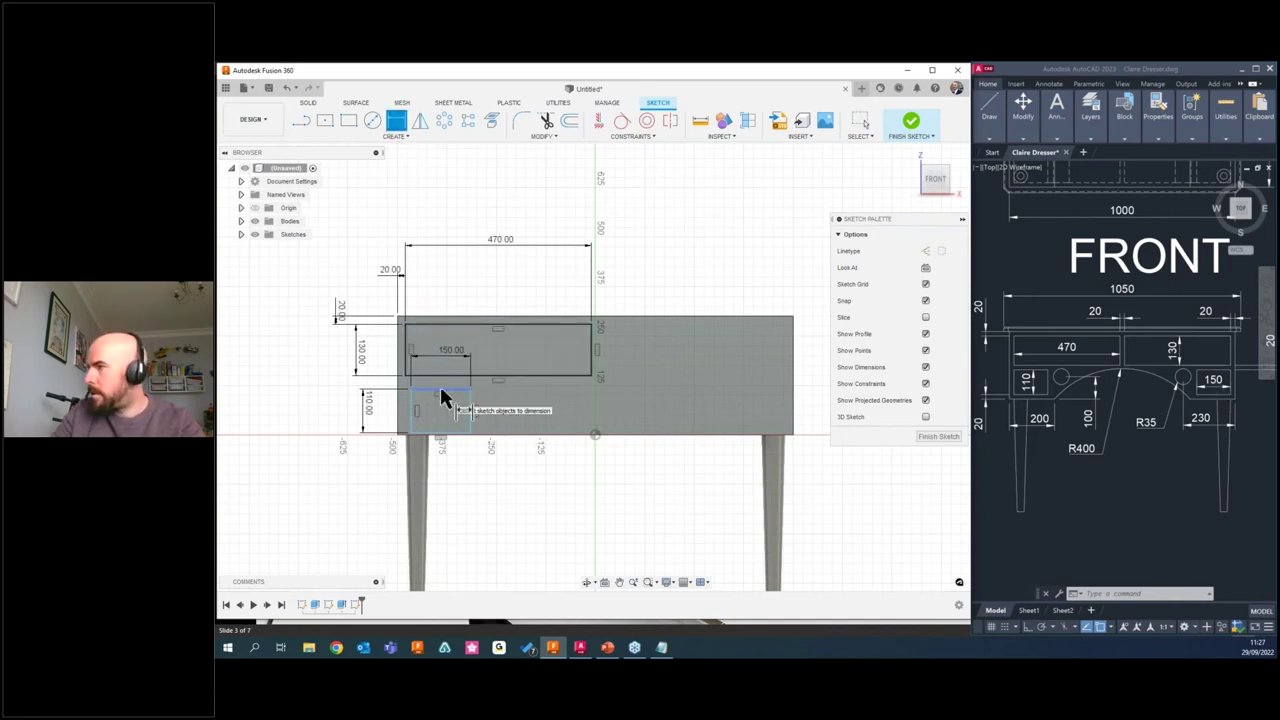
left_click(438, 435)
left_click(344, 451)
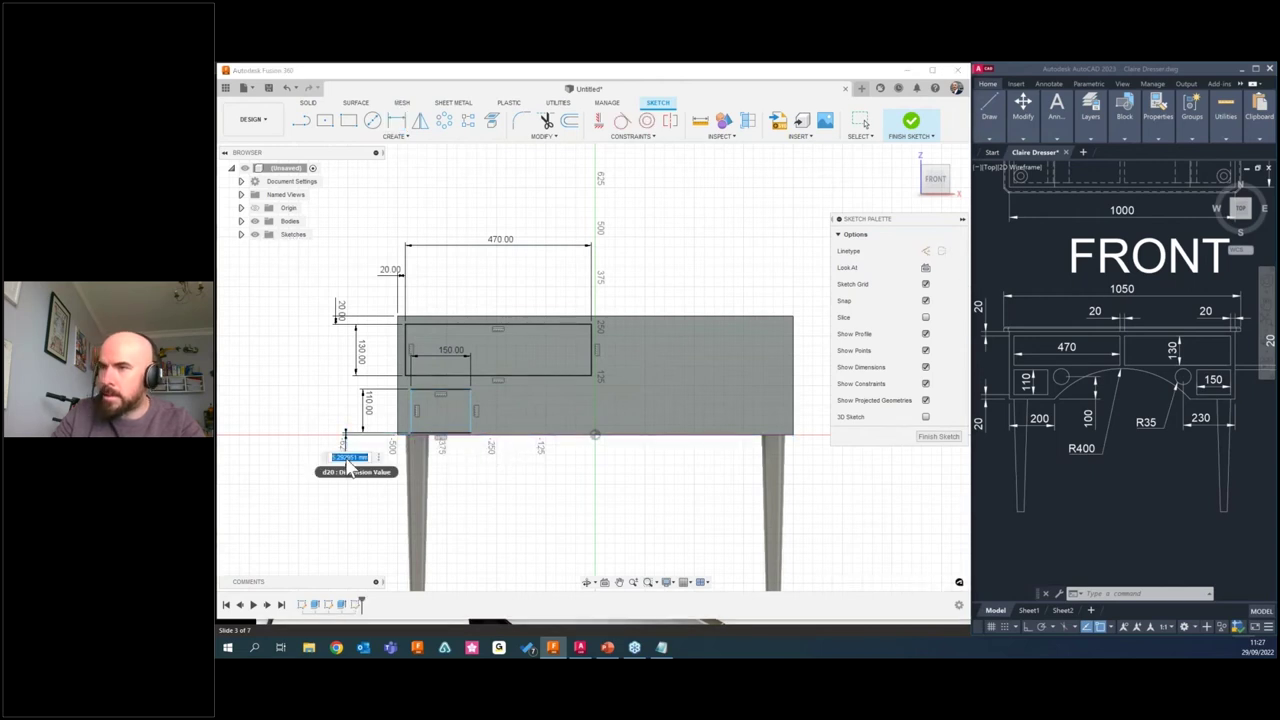
key("Return")
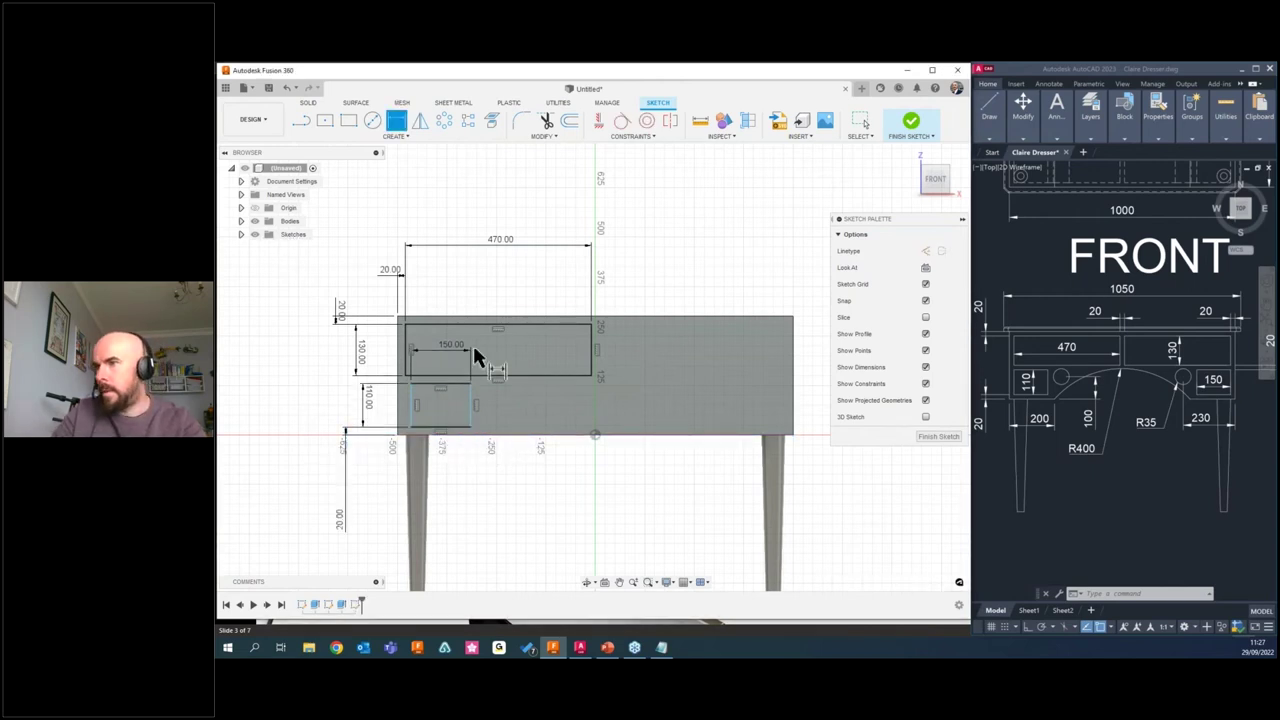
key("Escape")
Make the lower rectangle's left edge collinear with the top drawer's left edge.
scroll(390, 372, "up", 2)
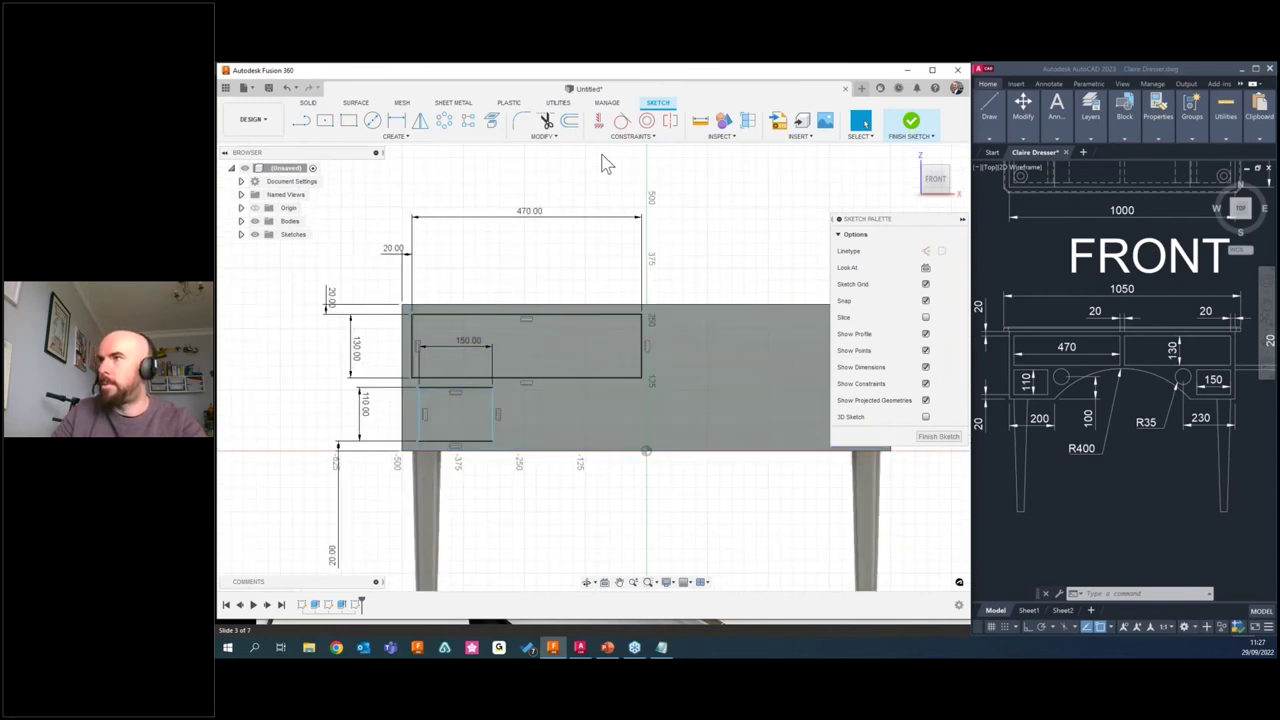
left_click(631, 136)
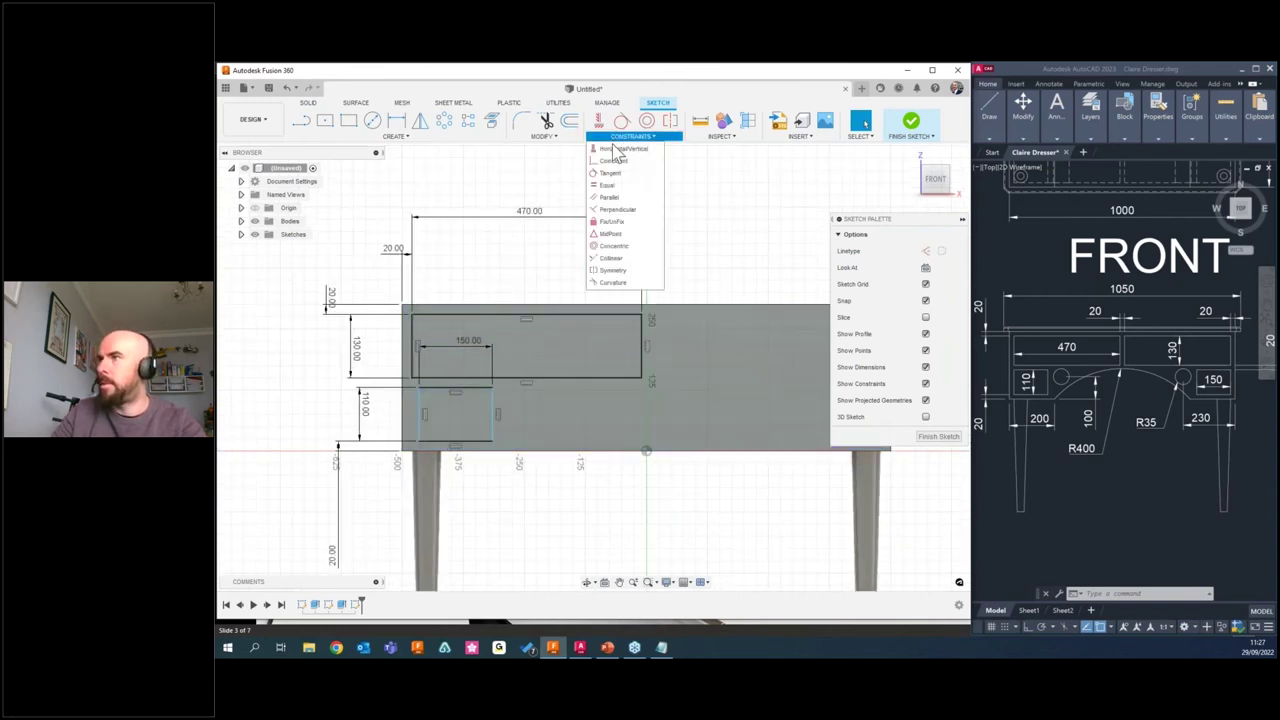
left_click(612, 259)
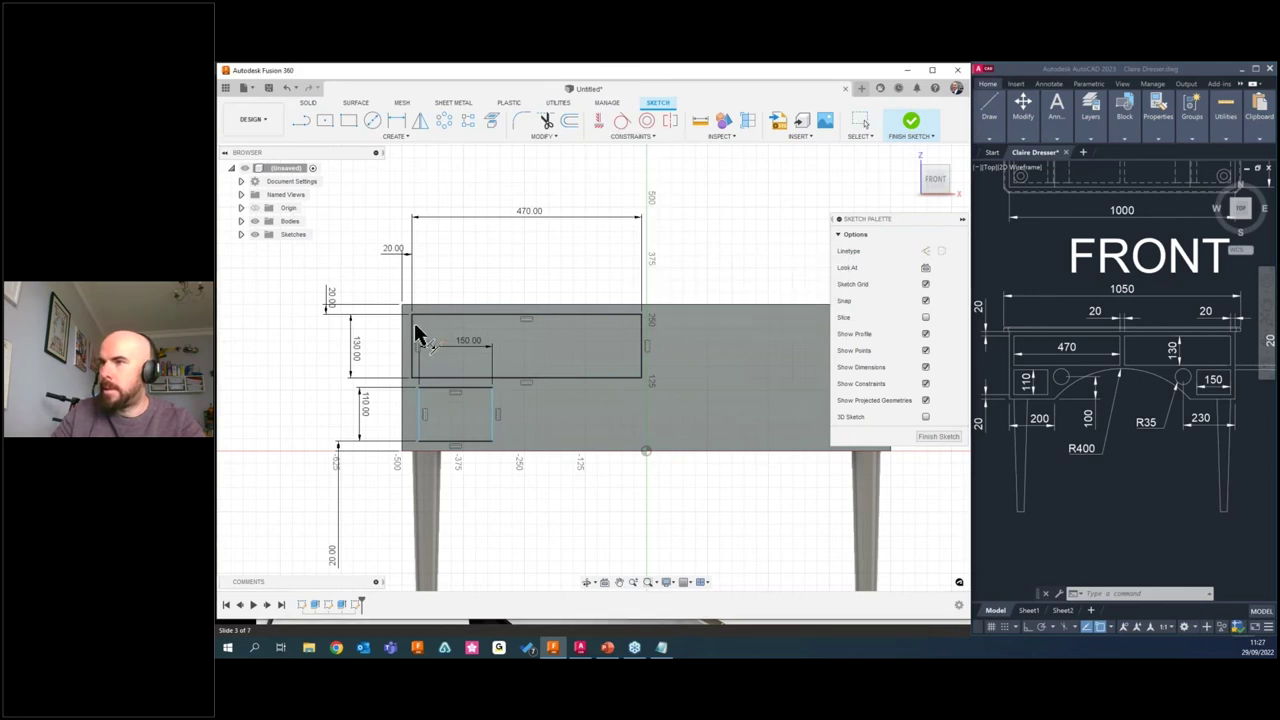
left_click(413, 336)
left_click(420, 410)
key("Escape")
left_click(470, 345)
left_click(372, 120)
left_click(545, 422)
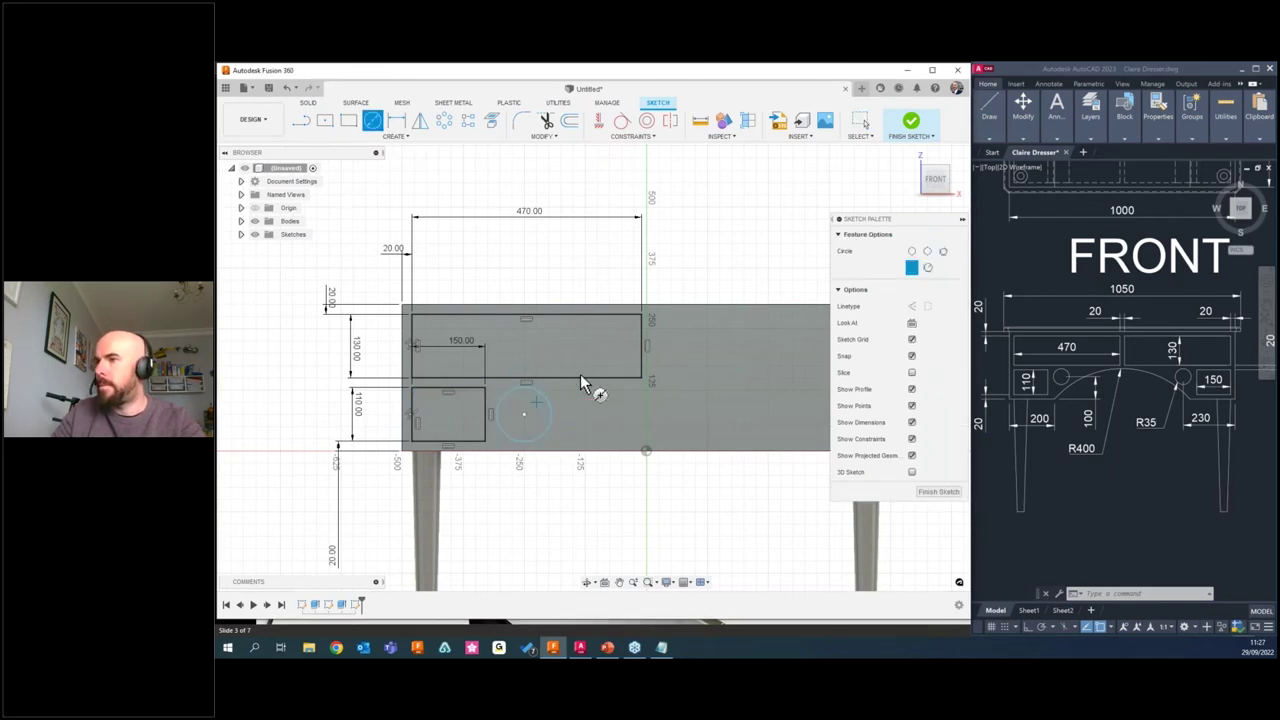
Give the new circle a 70 mm diameter.
key("Escape")
left_click(396, 120)
left_click(553, 412)
left_click(570, 482)
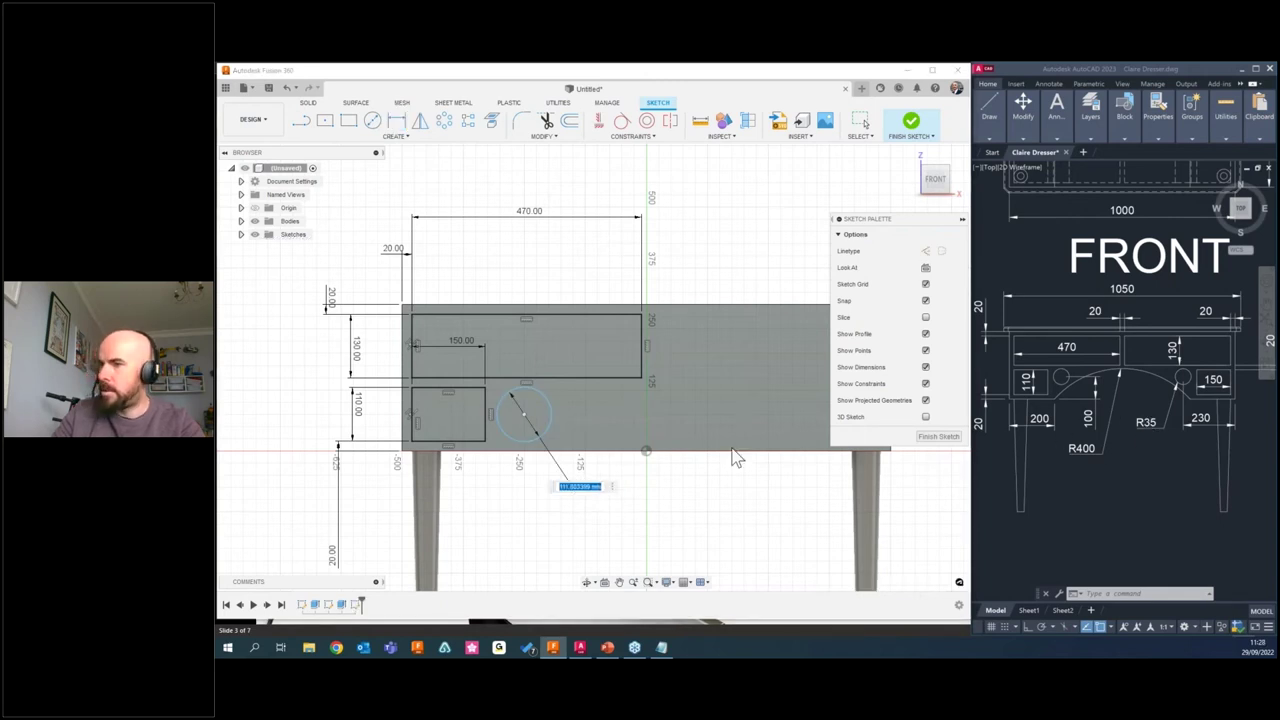
type("70")
key("Return")
key("Escape")
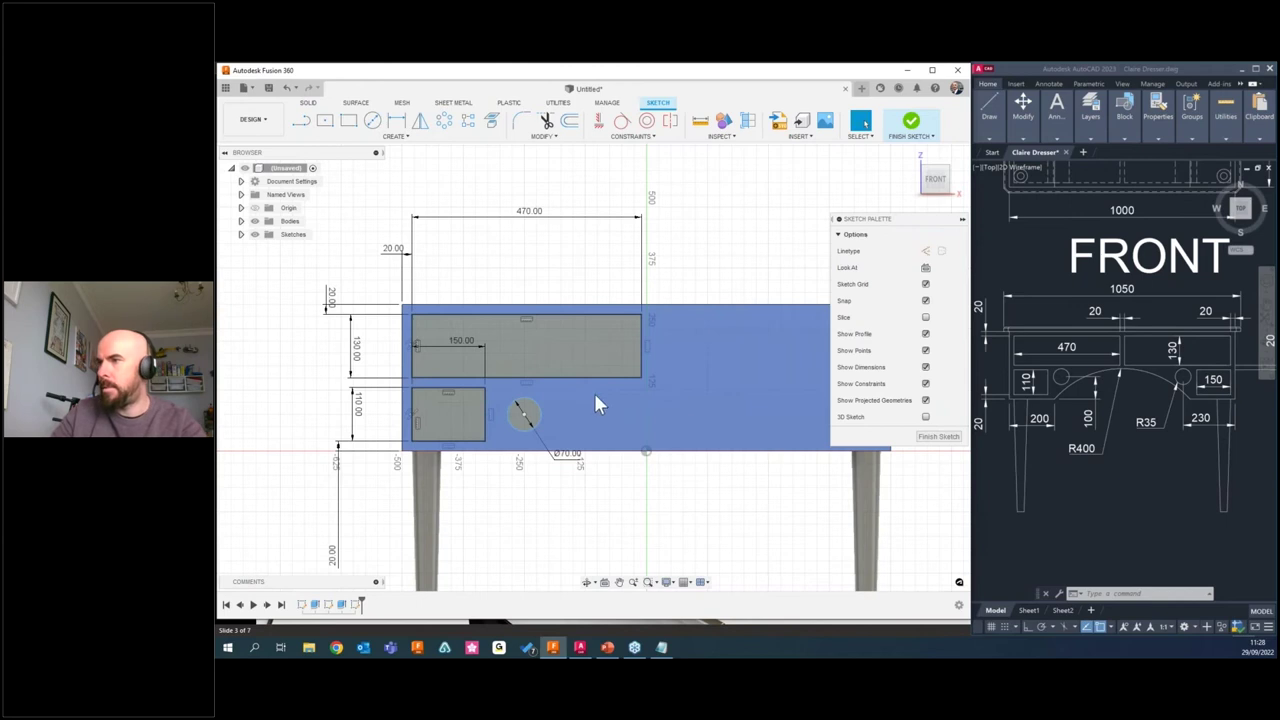
Locate the circle's centre 100 from the bottom edge and 230 from the left edge.
left_click(400, 120)
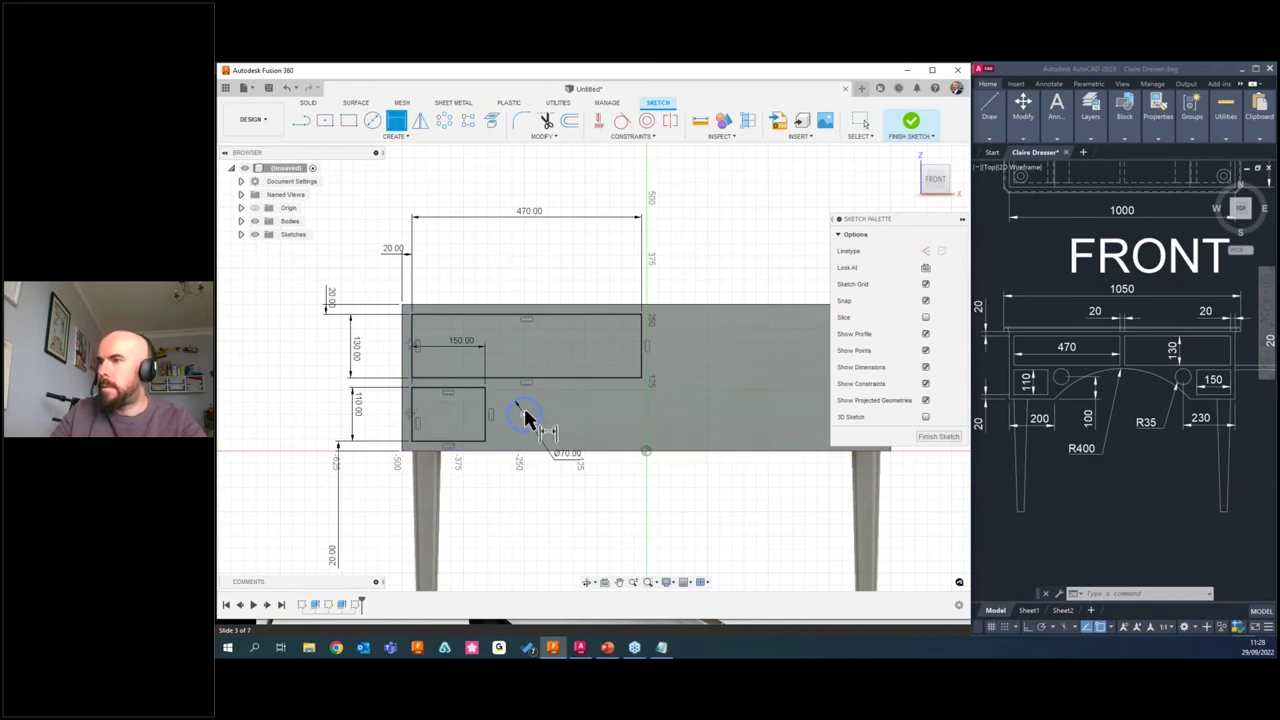
left_click(525, 415)
left_click(495, 444)
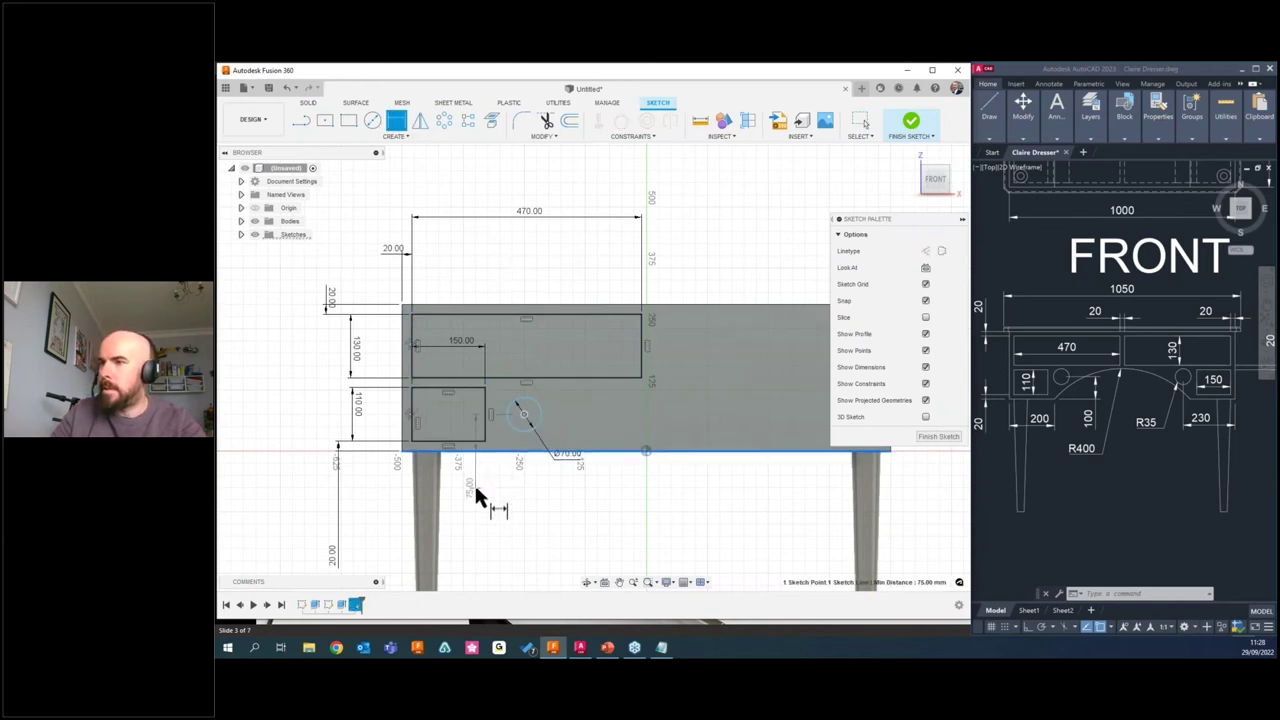
left_click(474, 482)
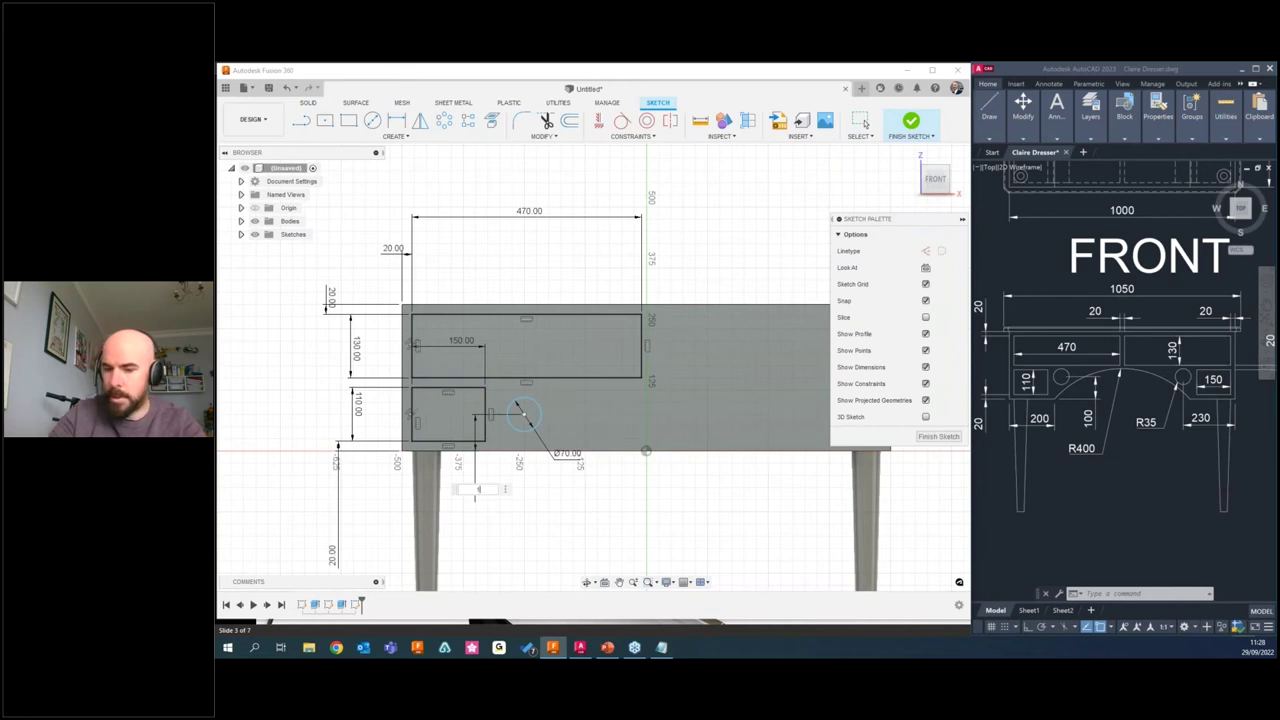
type("100")
key("Return")
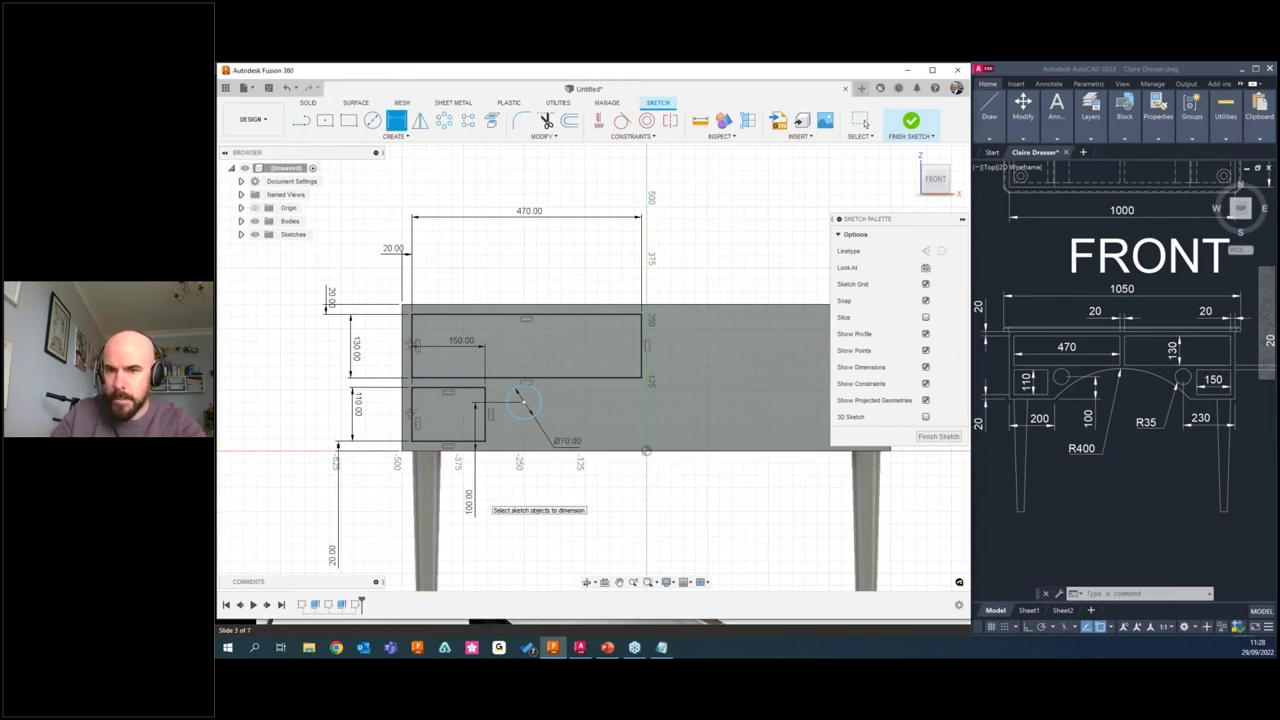
left_click(522, 400)
left_click(402, 400)
left_click(381, 522)
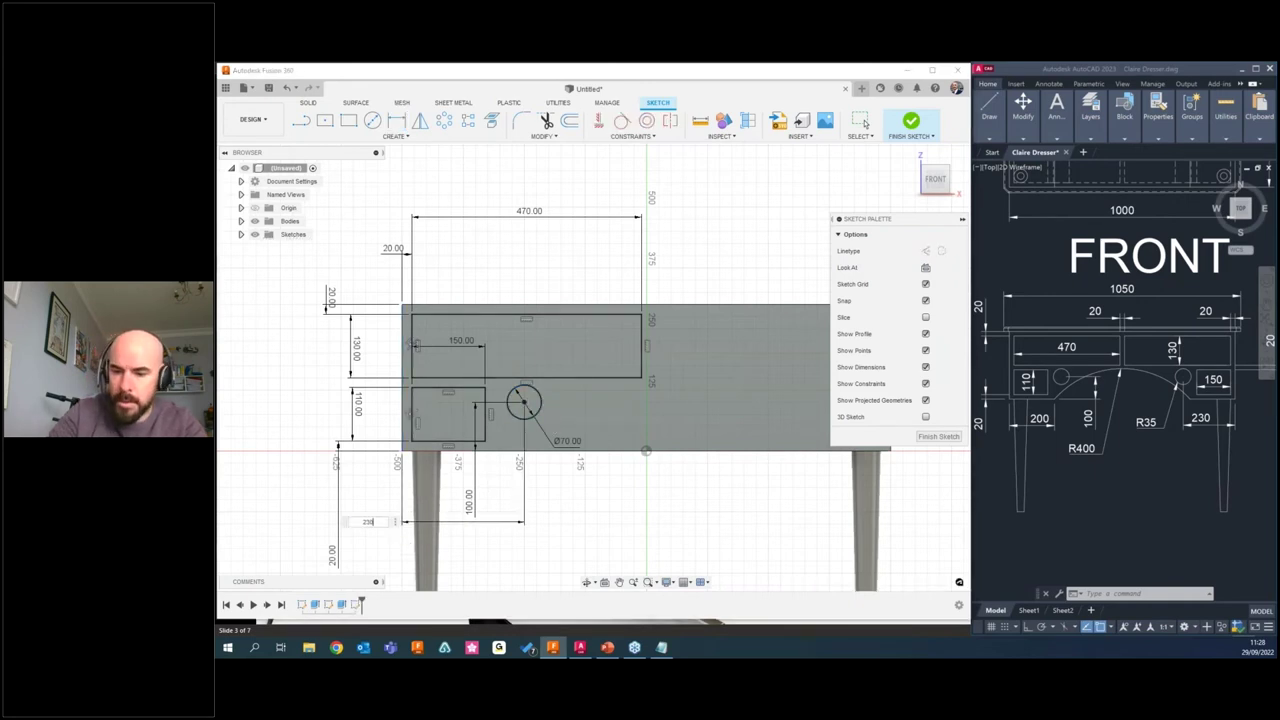
type("230")
key("Return")
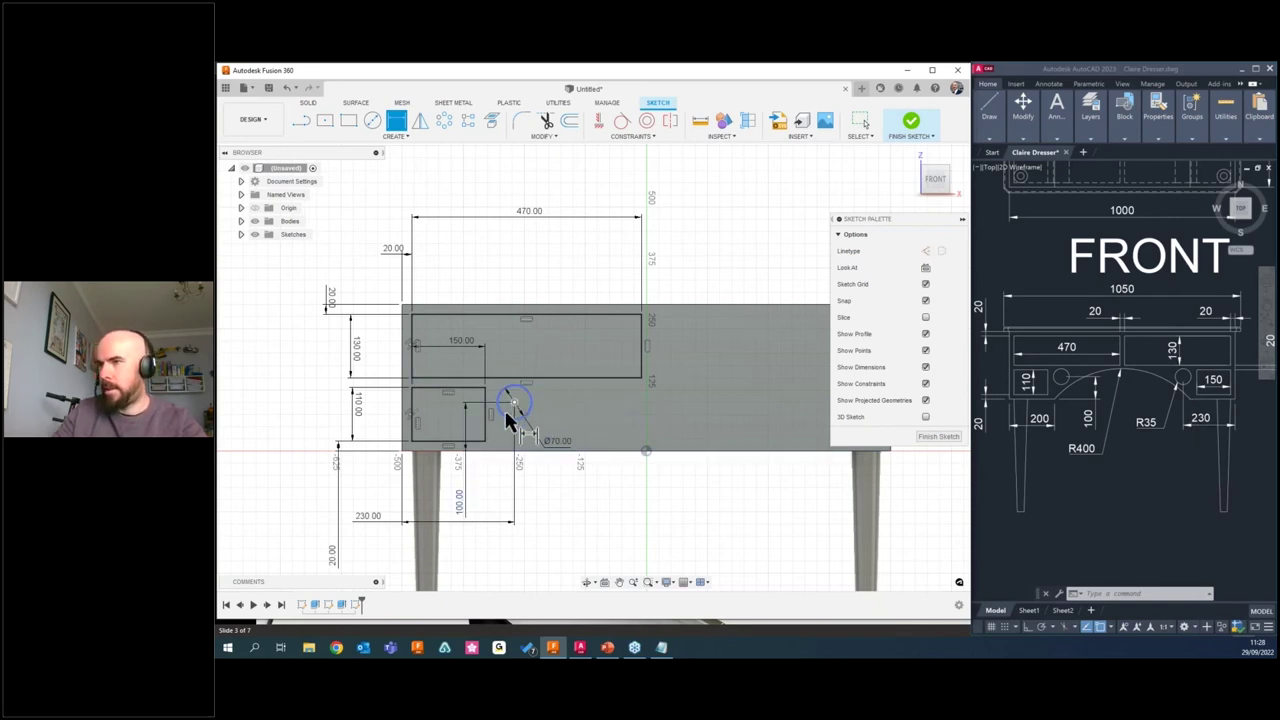
Zoom out and pan to frame the whole front-face sketch.
key("Escape")
scroll(335, 451, "down", 1)
scroll(365, 460, "down", 1)
middle_click_drag(365, 460, 317, 458)
left_click(306, 120)
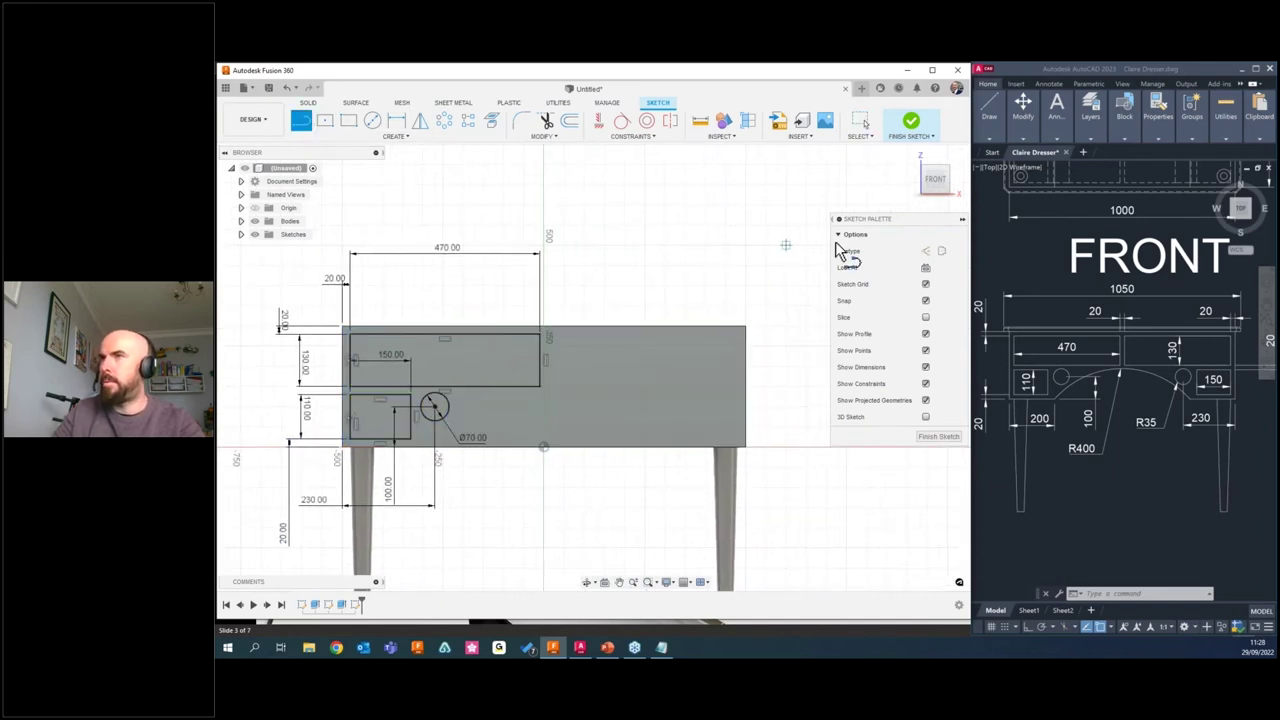
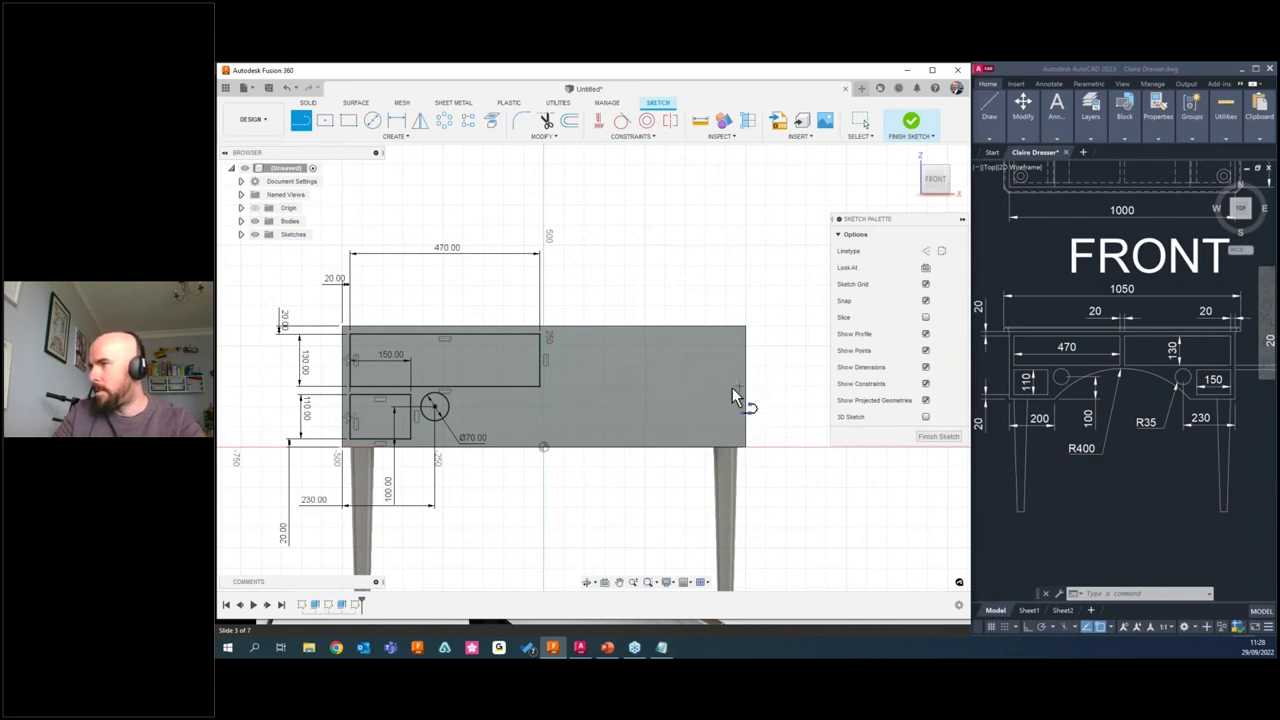
Draw a vertical line from the origin to the top edge and convert it to construction geometry.
left_click(544, 447)
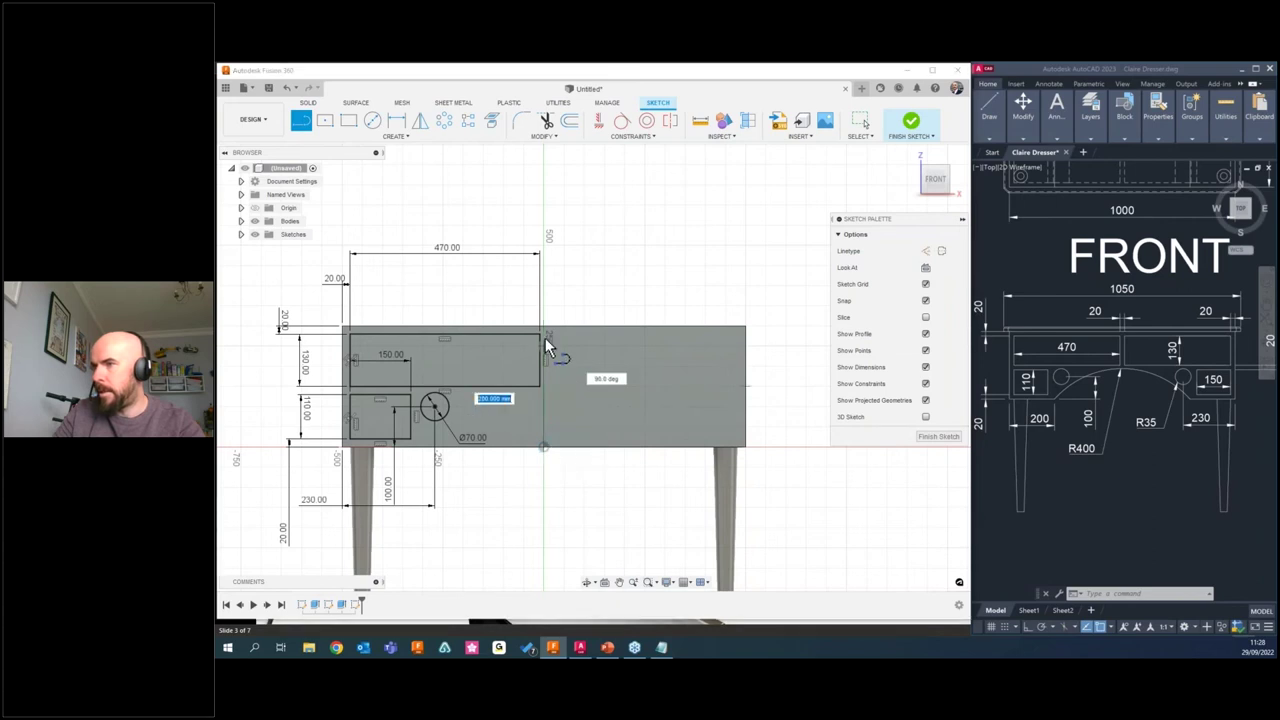
left_click(544, 326)
key("Escape")
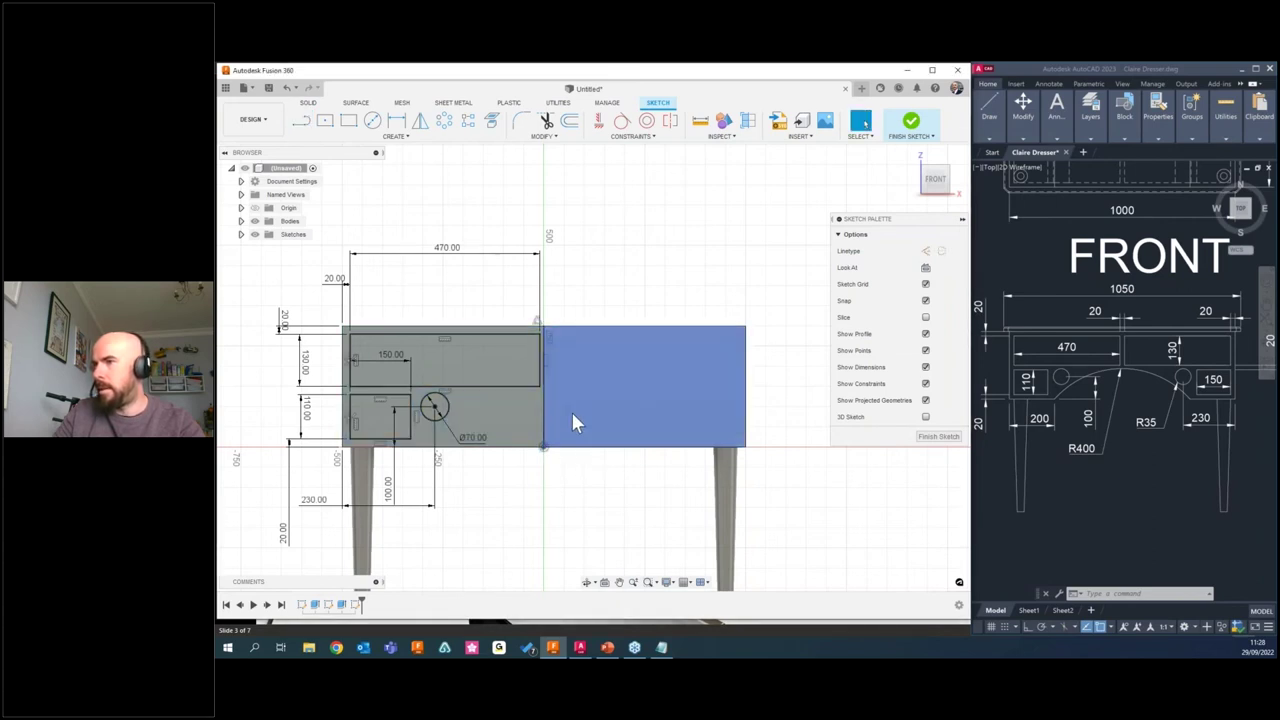
left_click(544, 412)
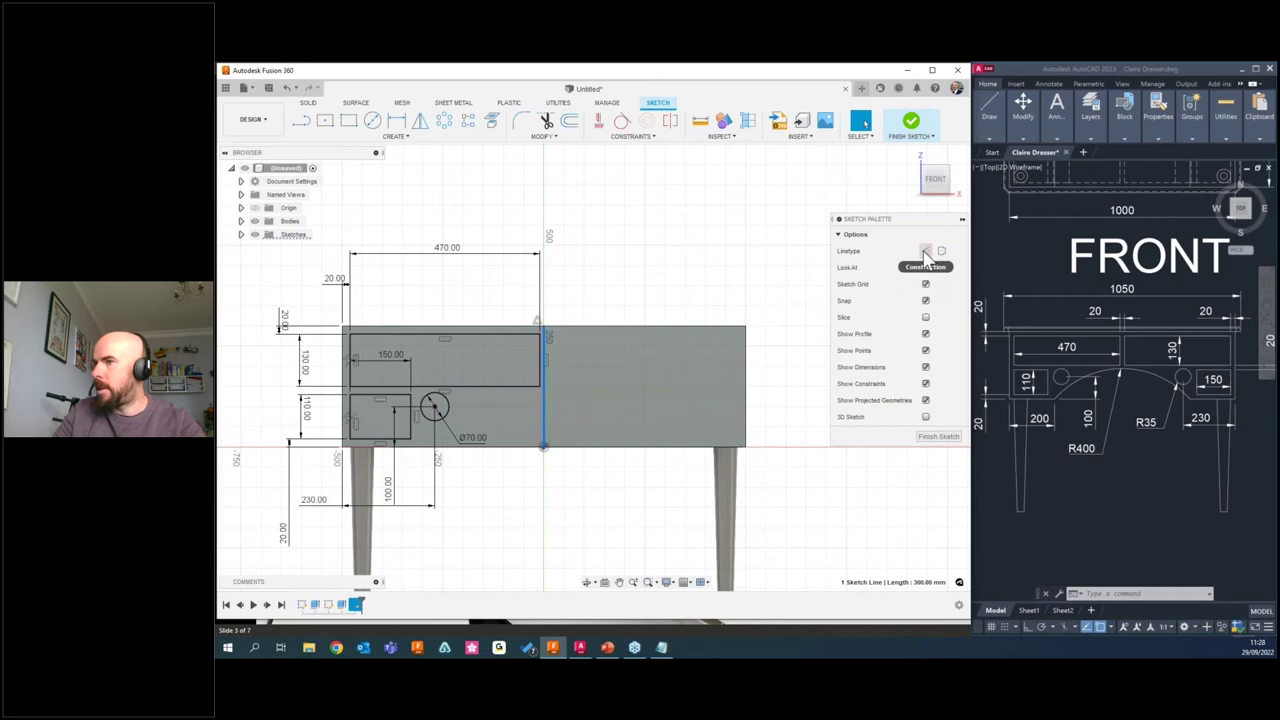
left_click(925, 252)
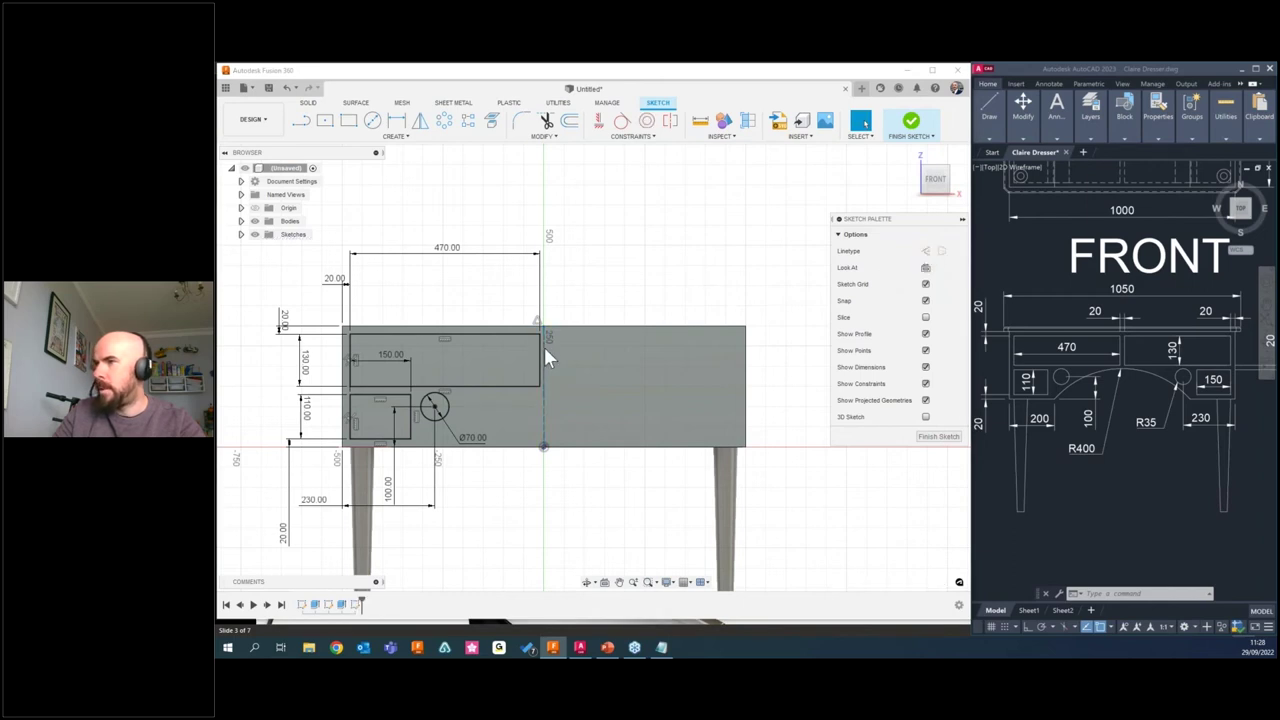
left_click(549, 410)
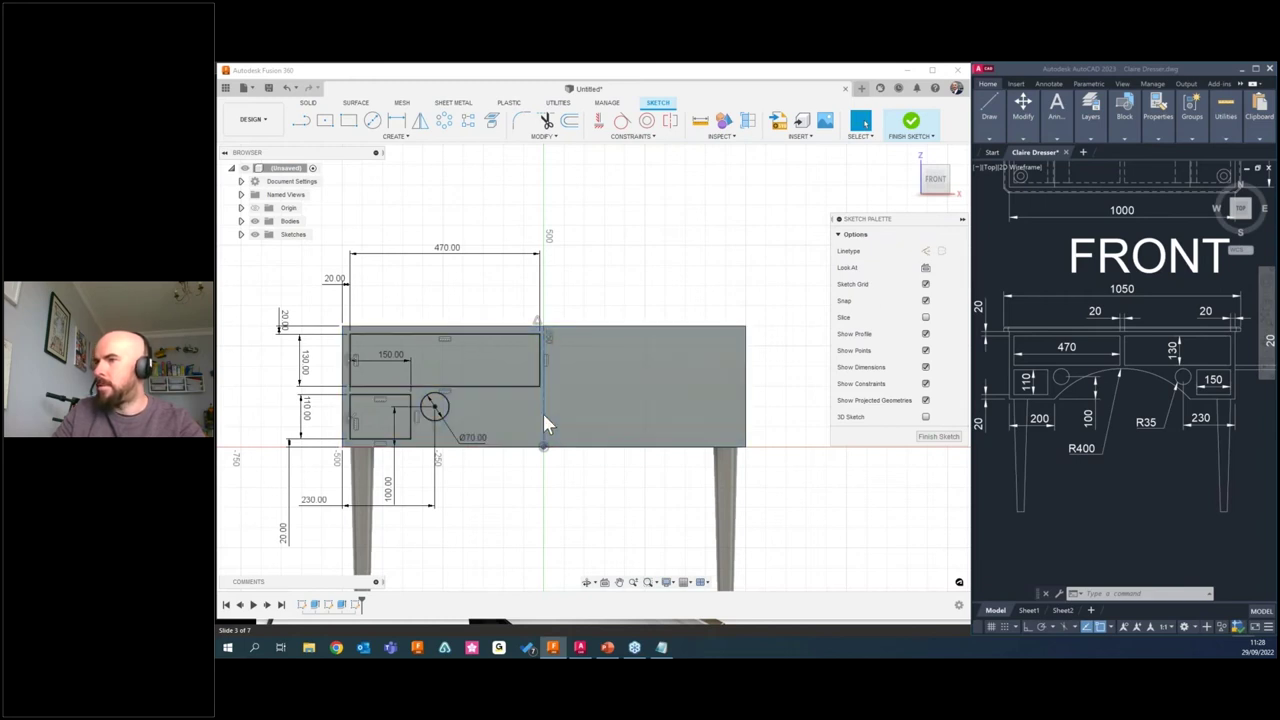
left_click(395, 136)
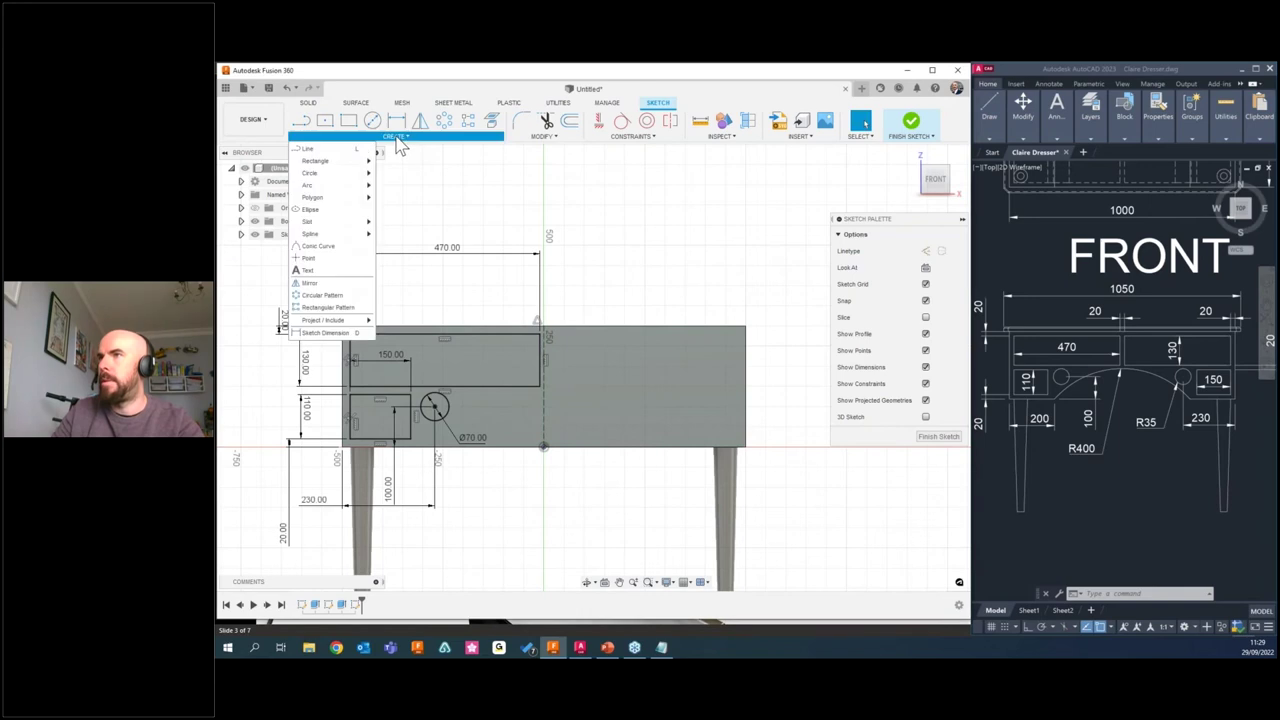
Mirror both left drawer rectangles and the Ø70 circle about the dashed centre line, then finish the sketch.
left_click(316, 284)
double_click(481, 334)
double_click(390, 396)
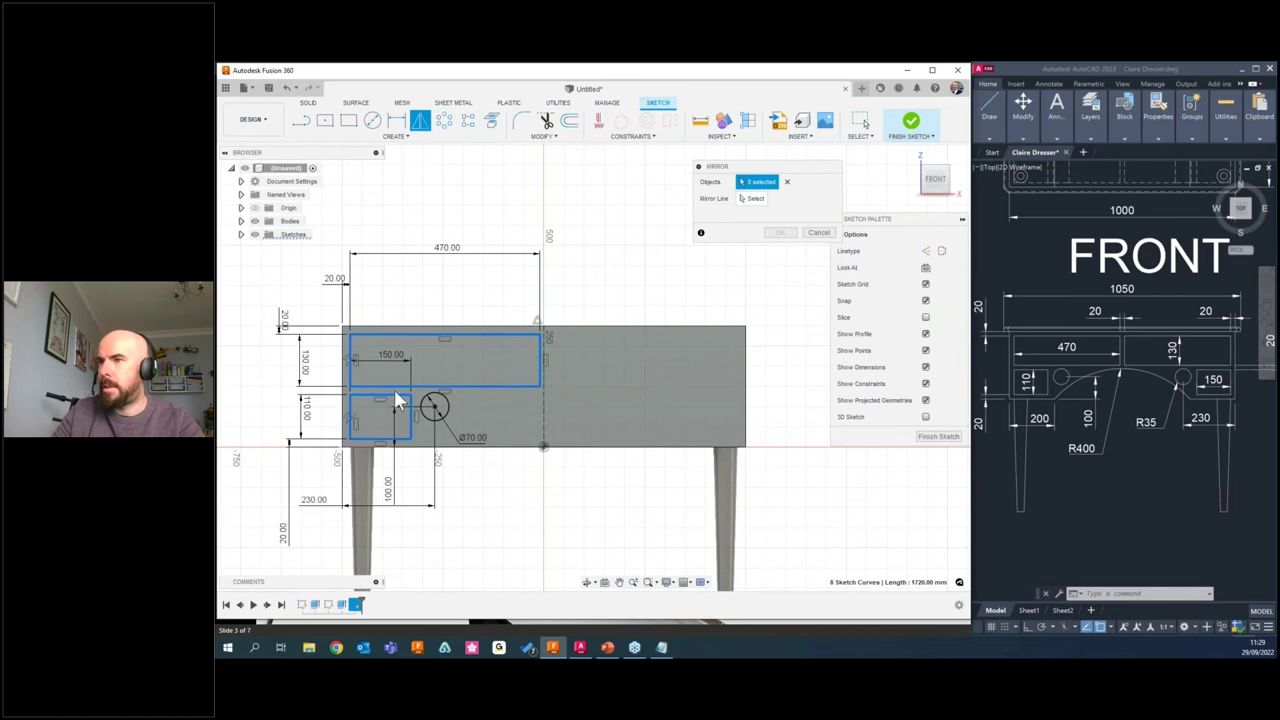
left_click(426, 395)
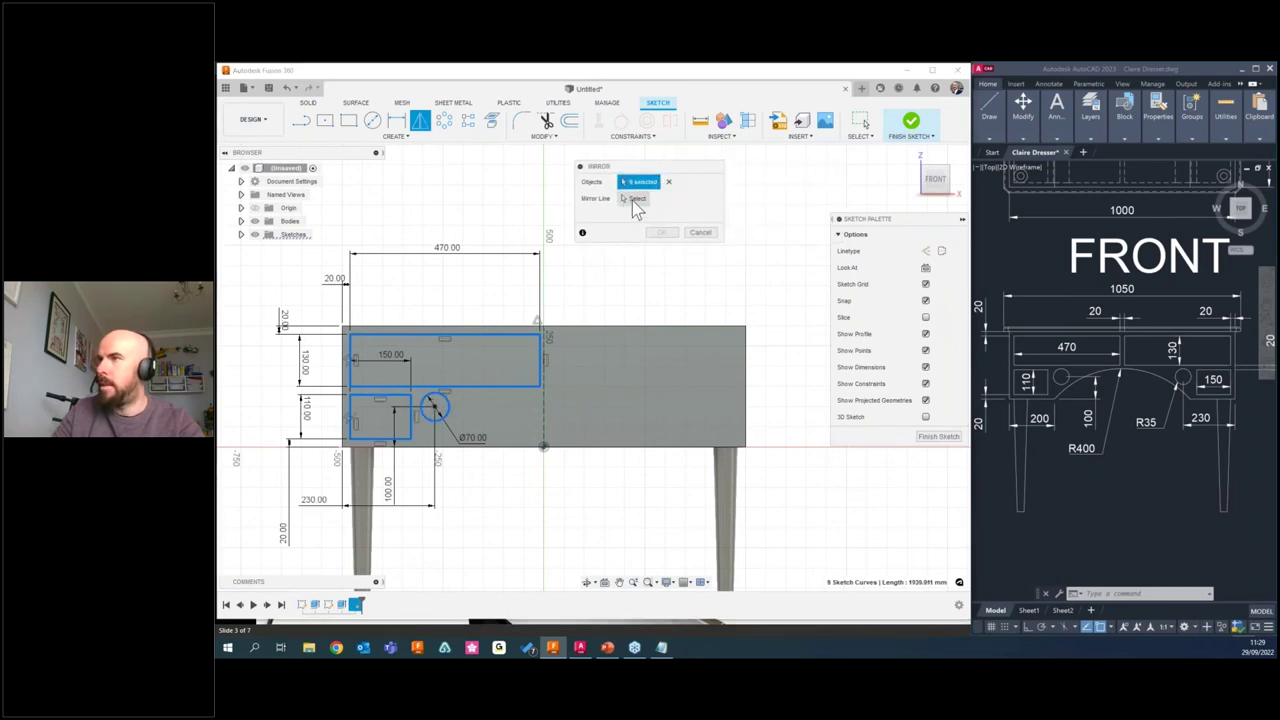
left_click(635, 199)
left_click(543, 408)
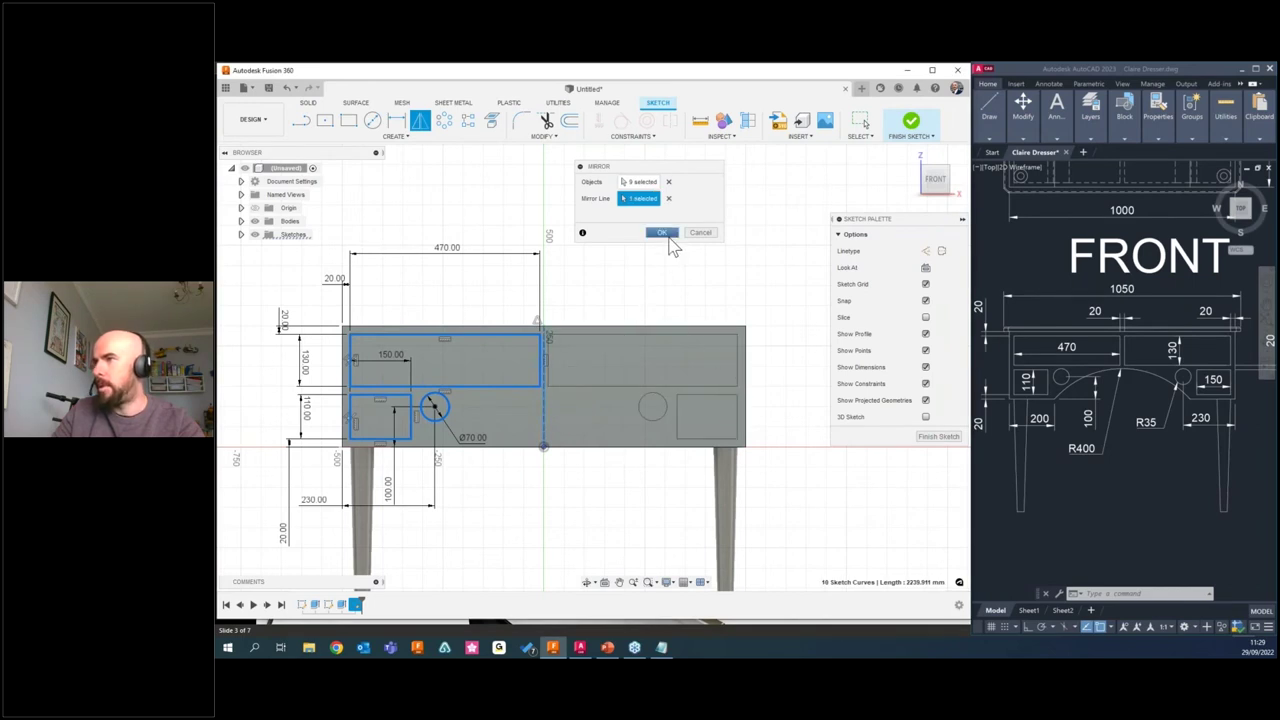
left_click(662, 233)
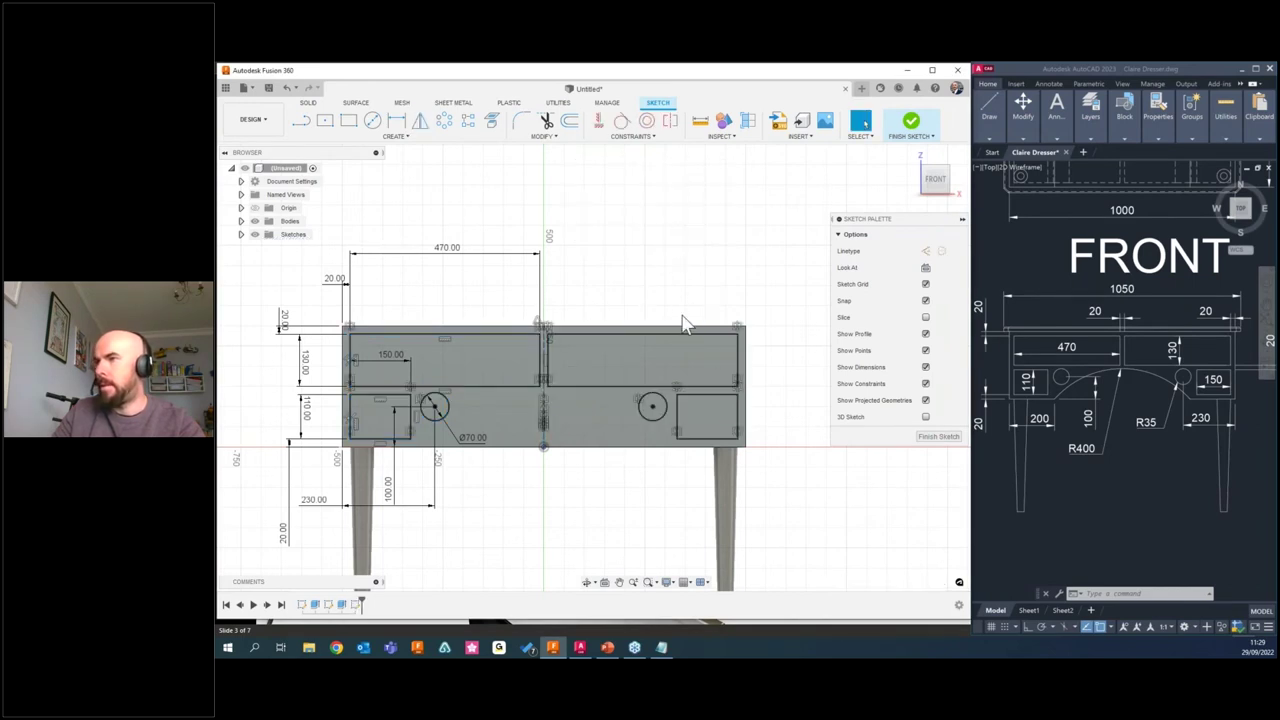
left_click(913, 128)
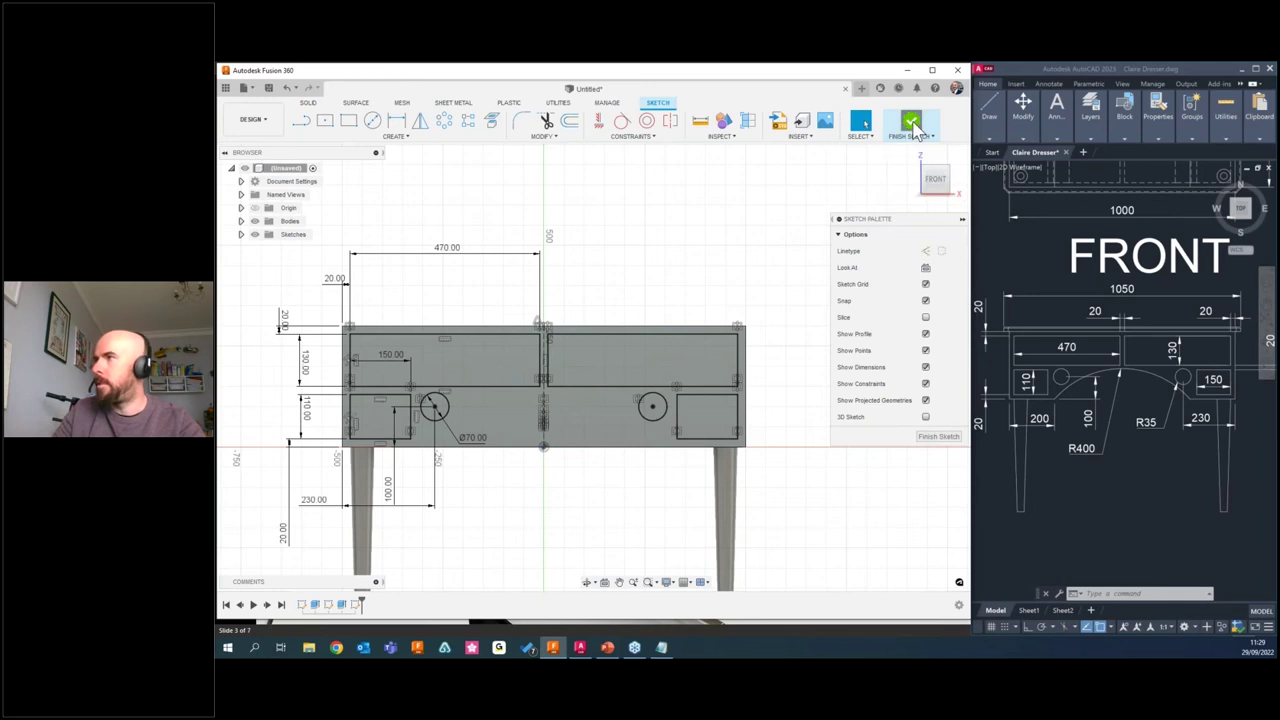
left_click(910, 156)
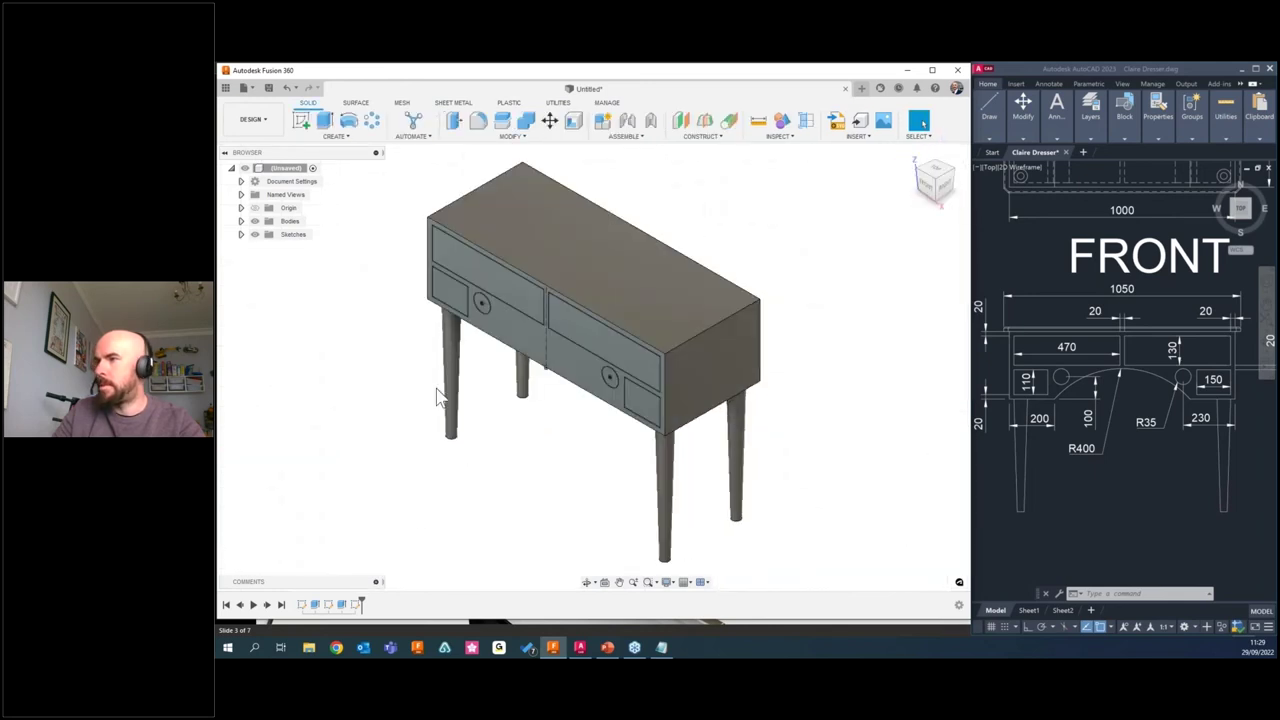
Start an extrusion with the six front opening and knob profiles selected.
left_click(325, 120)
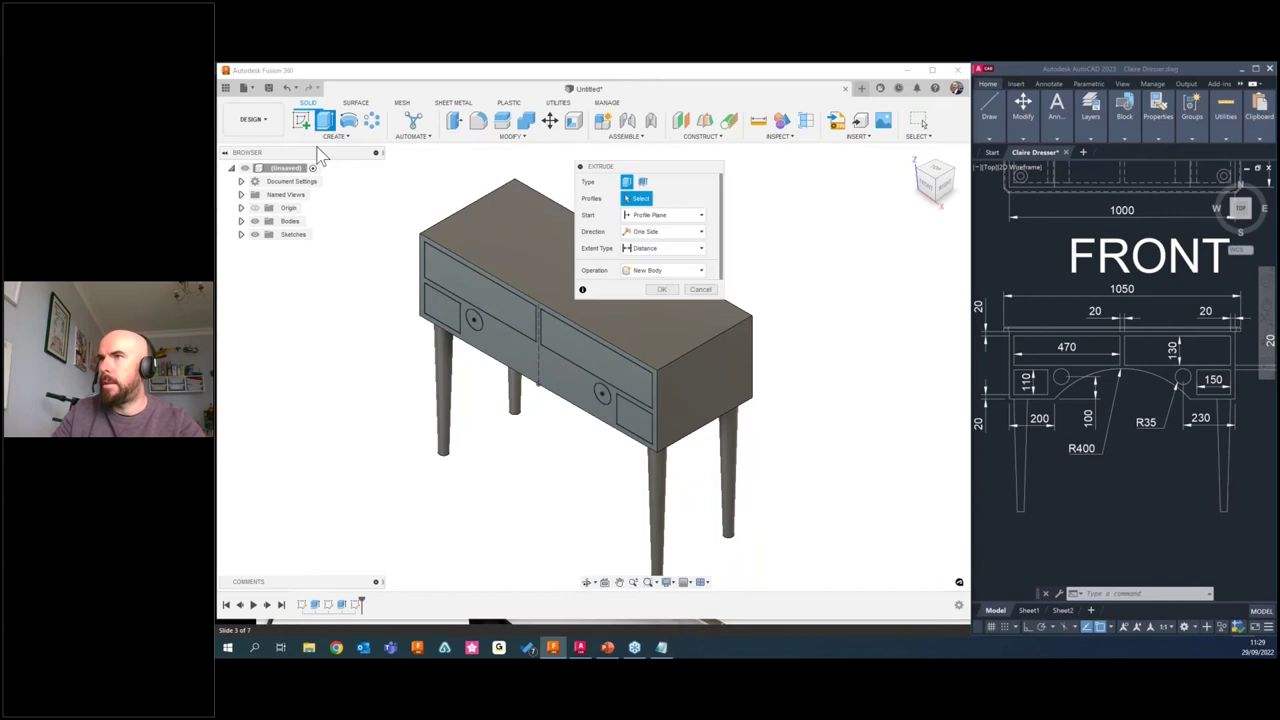
left_click(450, 277)
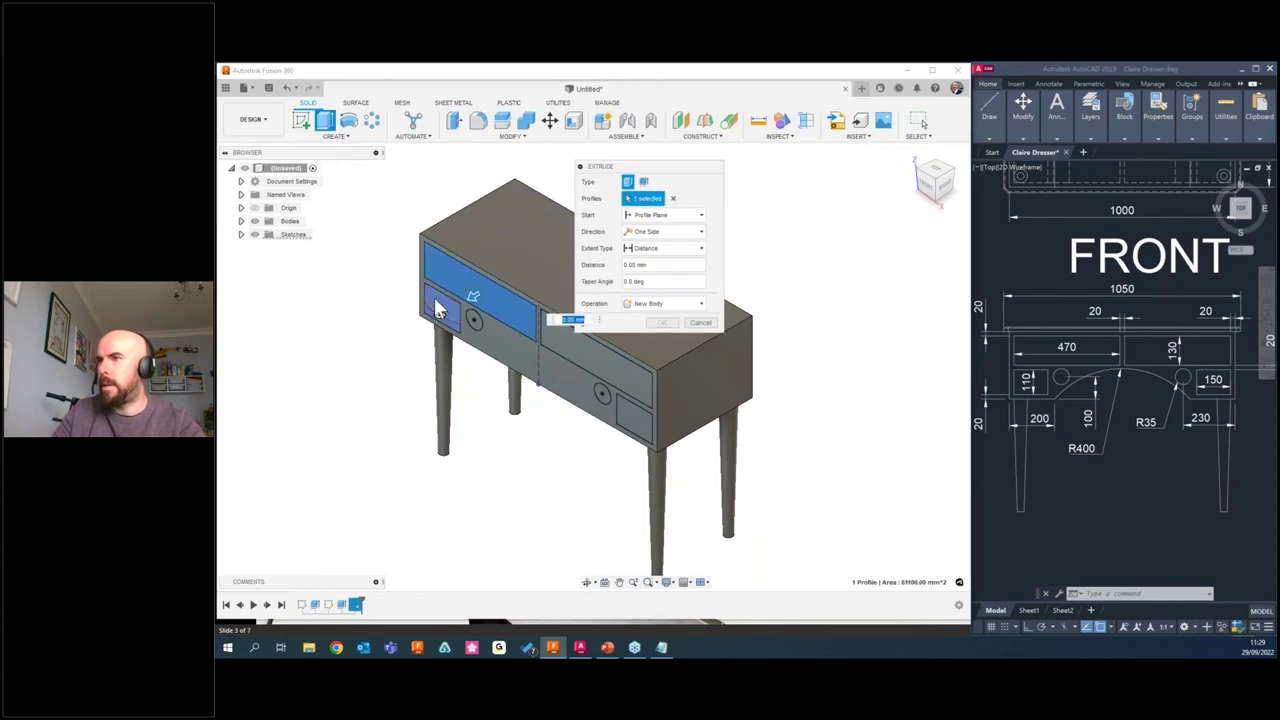
left_click(445, 310)
left_click(548, 333)
left_click(602, 393)
left_click(630, 420)
left_click(630, 425)
Drag the extrusion into the dresser body so it becomes a cut.
left_click_drag(609, 443, 436, 477)
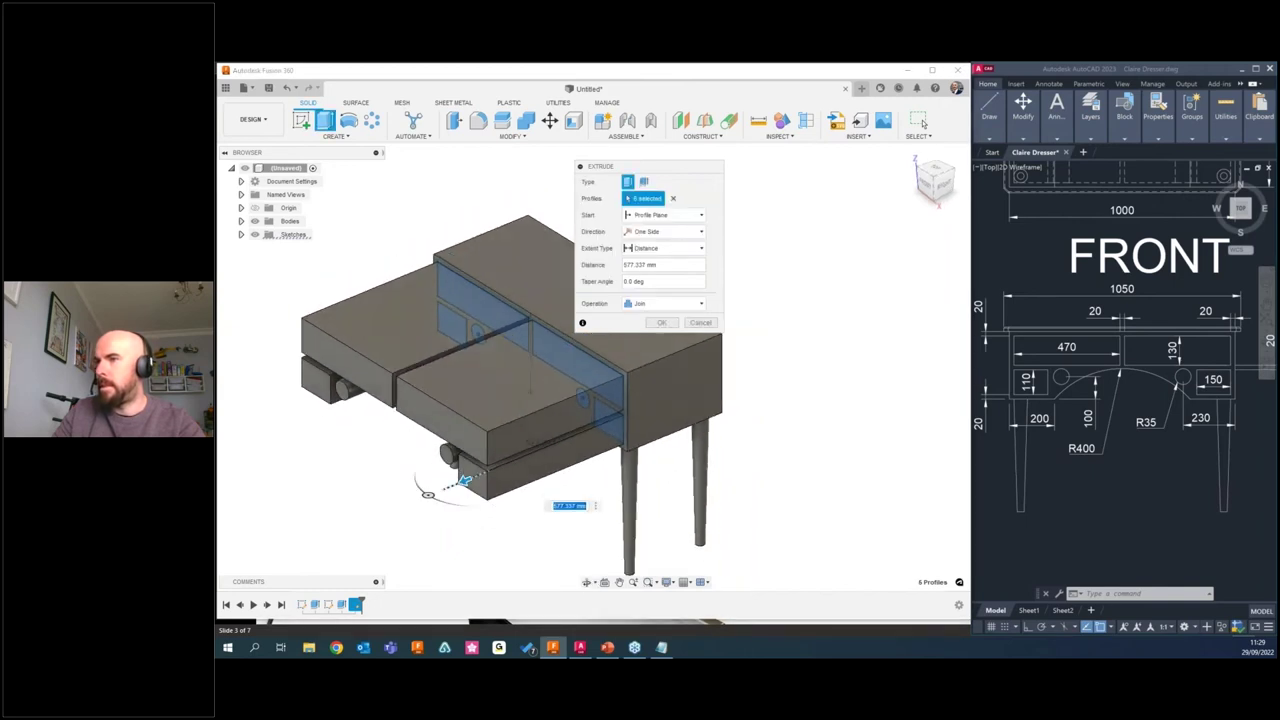
middle_click_drag(432, 488, 615, 445, "shift")
left_click_drag(615, 445, 660, 418)
middle_click_drag(803, 363, 606, 307, "shift")
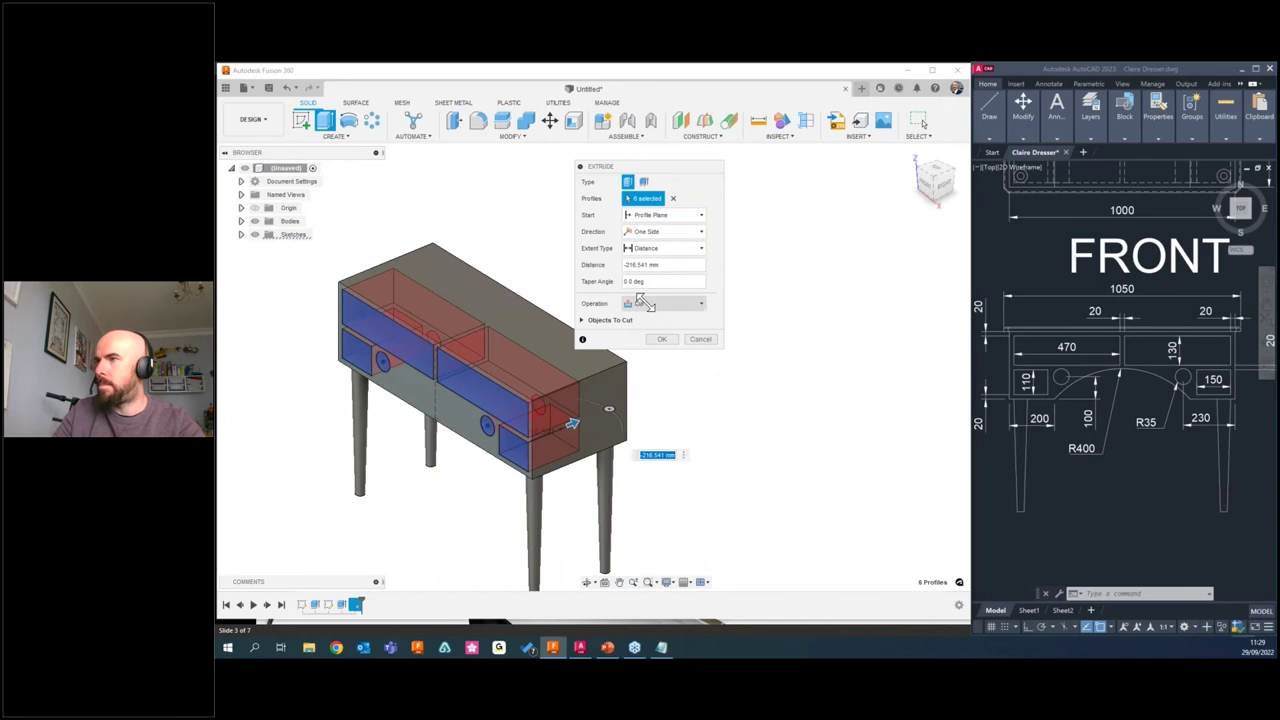
left_click_drag(541, 437, 408, 492)
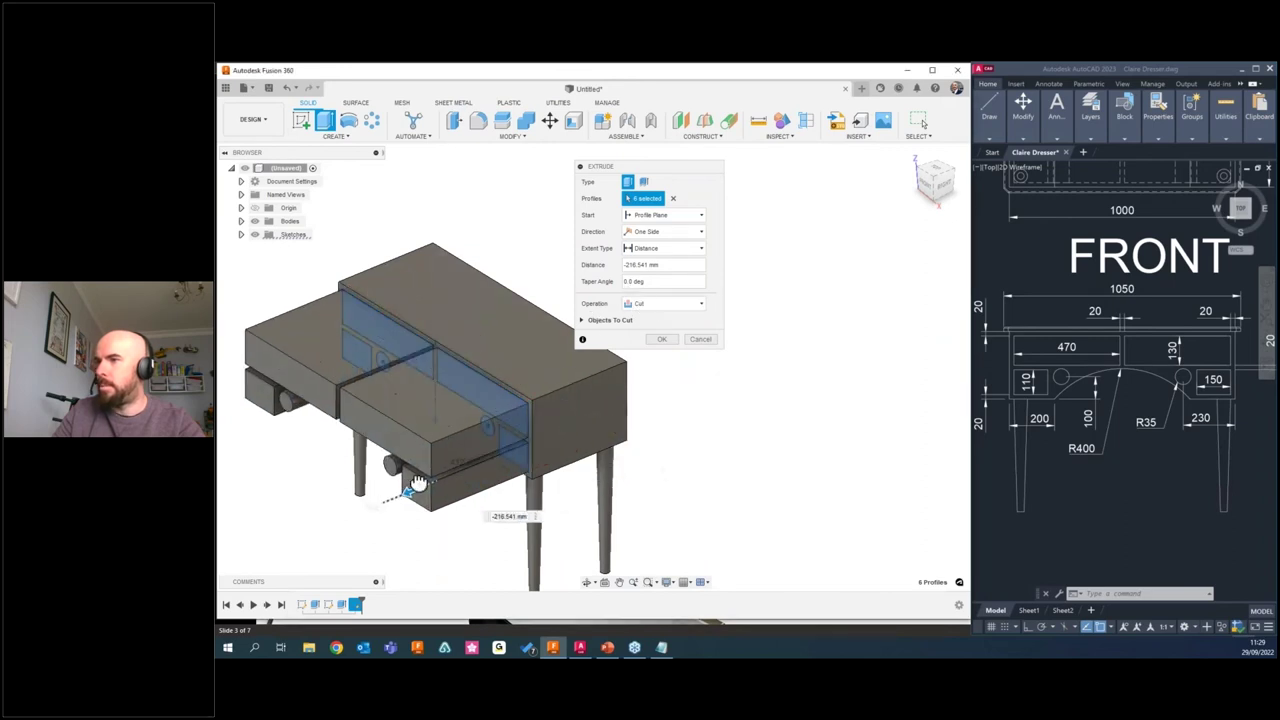
middle_click_drag(404, 494, 594, 432, "shift")
left_click_drag(594, 432, 587, 434)
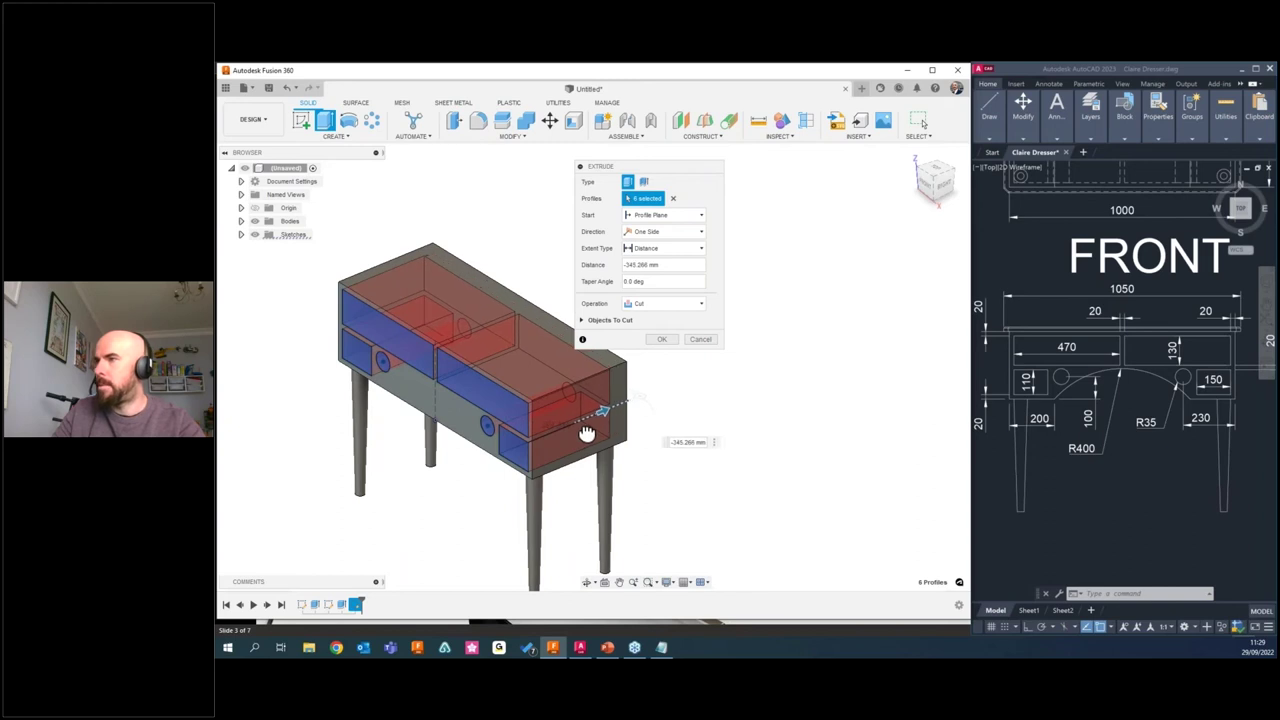
scroll(1092, 398, "up", 2)
scroll(1093, 398, "down", 4)
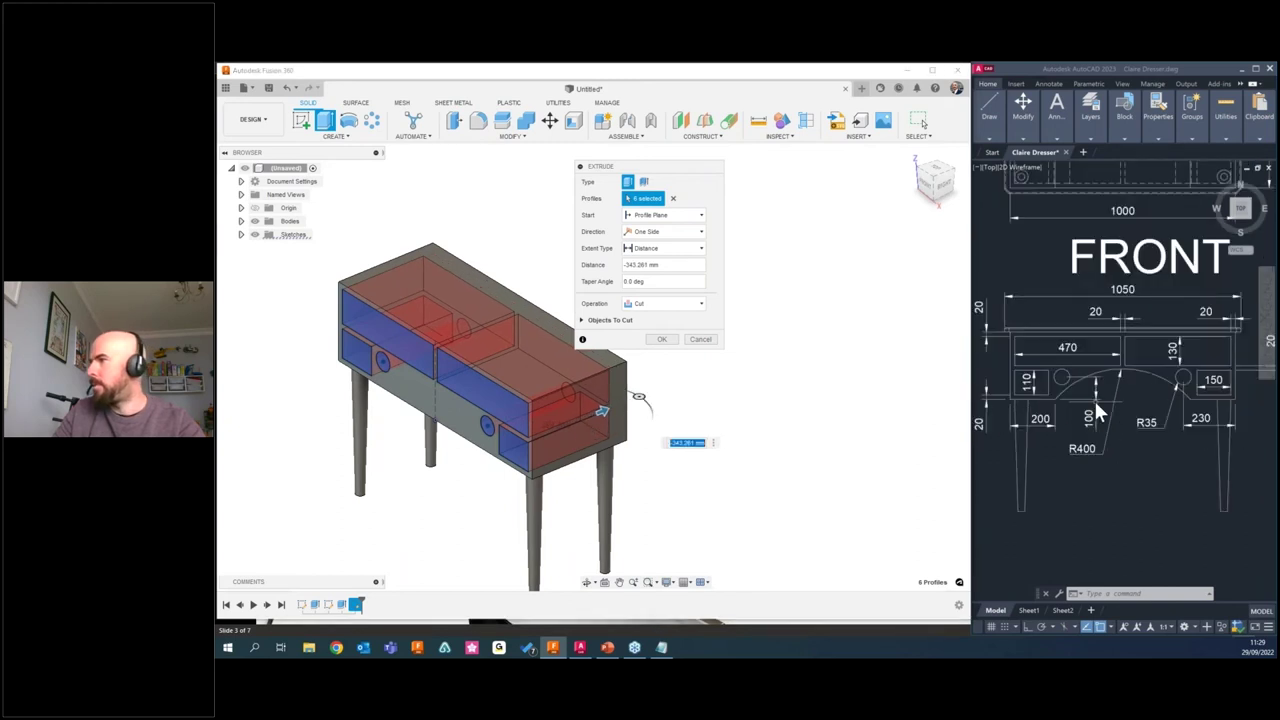
middle_click_drag(1155, 395, 1025, 397)
scroll(1146, 420, "up", 2)
scroll(1163, 367, "up", 2)
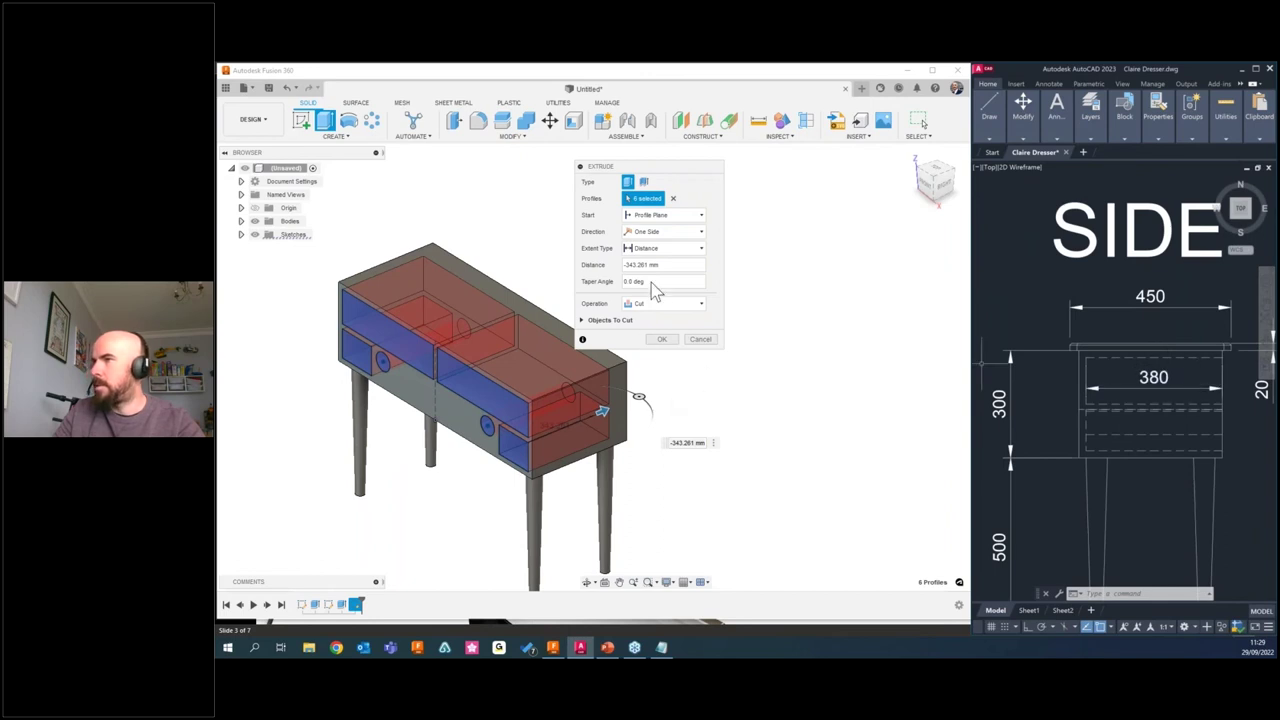
Enter a -300 mm distance and confirm the cut.
left_click(628, 265)
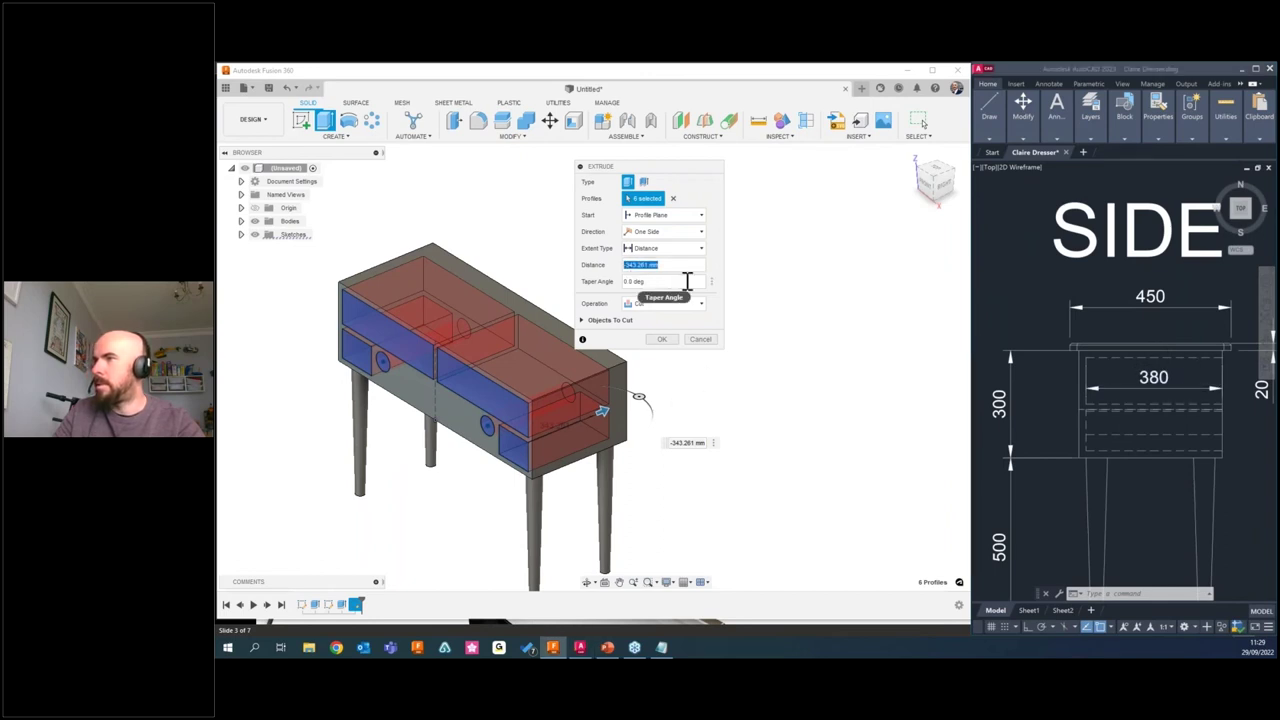
type("-30")
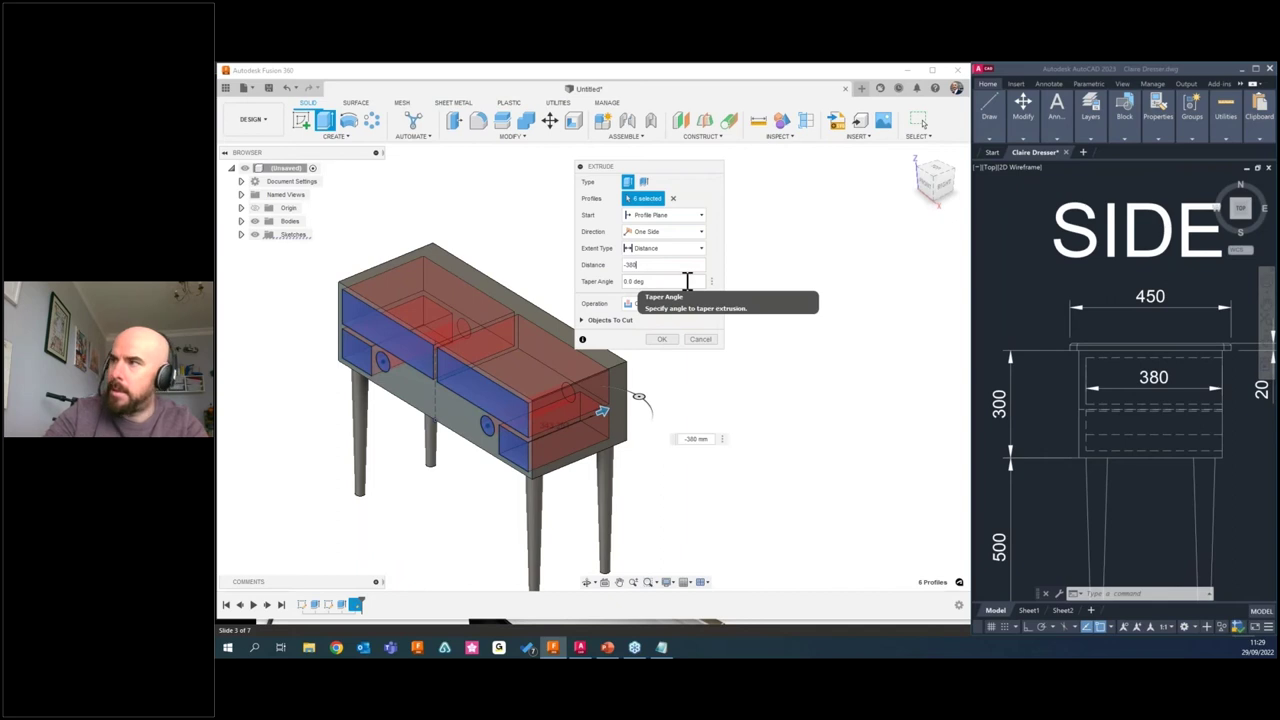
left_click(662, 339)
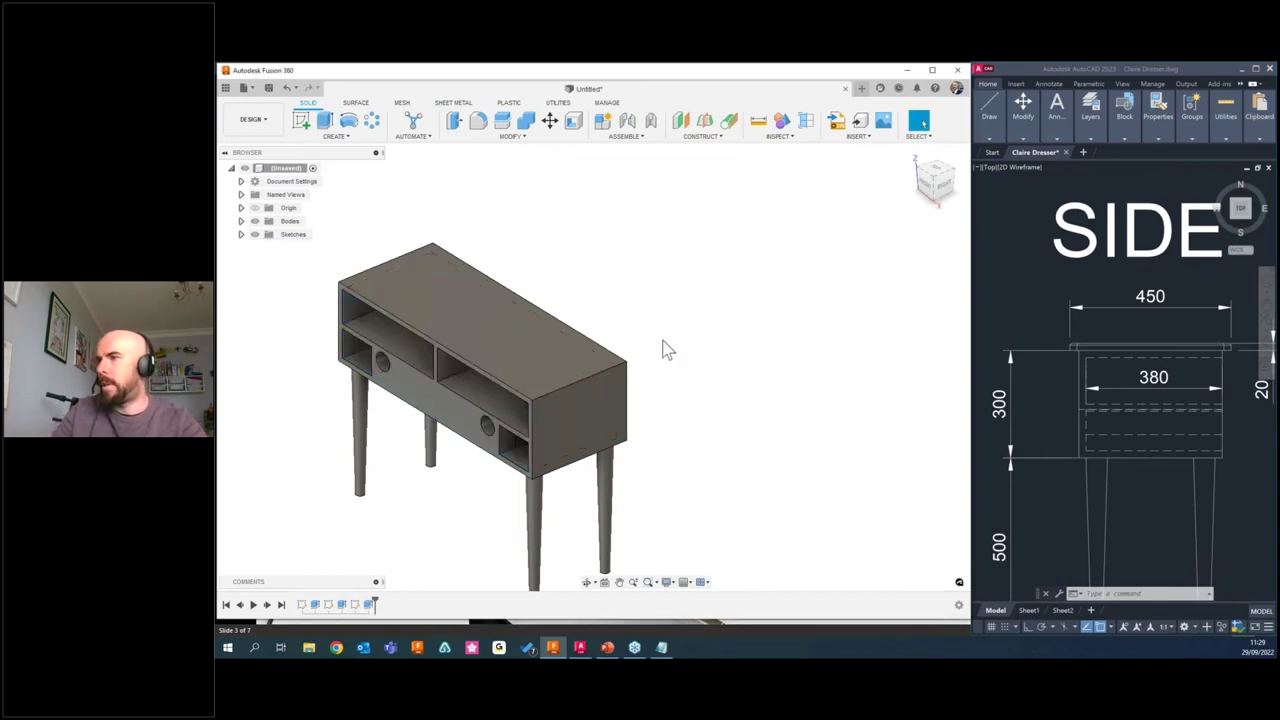
middle_click_drag(644, 337, 450, 262, "shift")
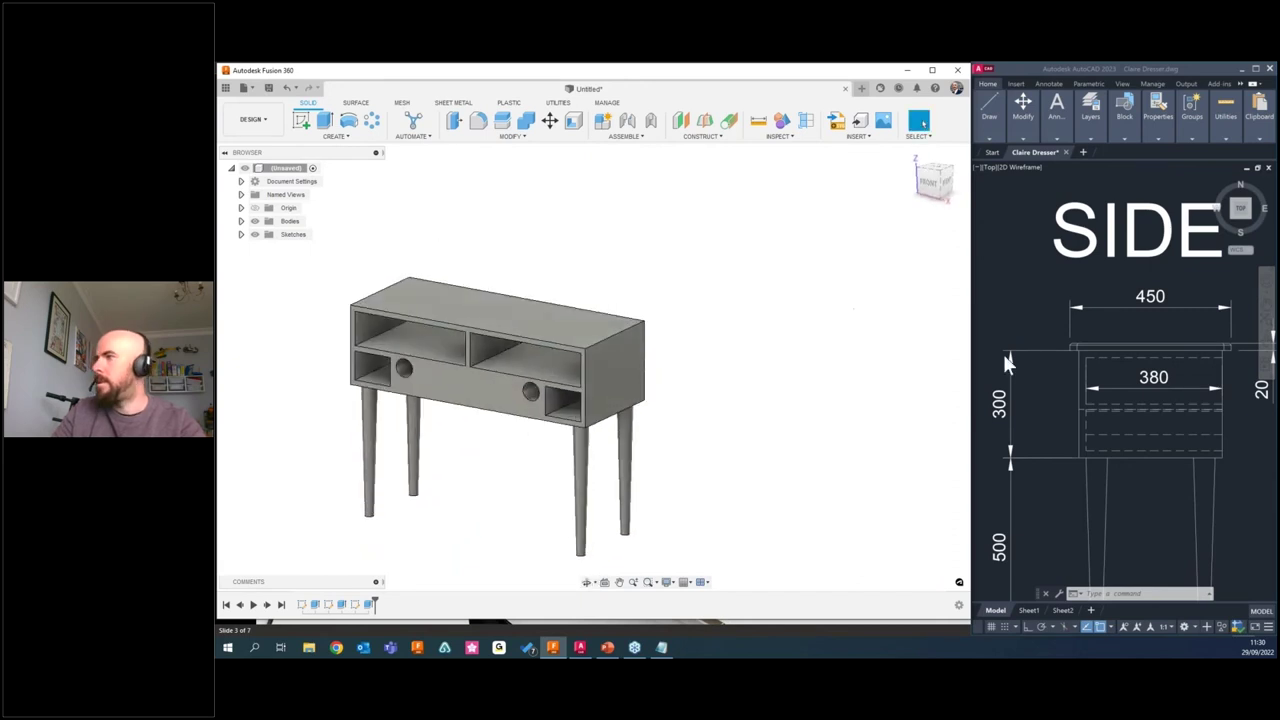
Start a new sketch on the dresser's front face.
scroll(1117, 398, "down", 6)
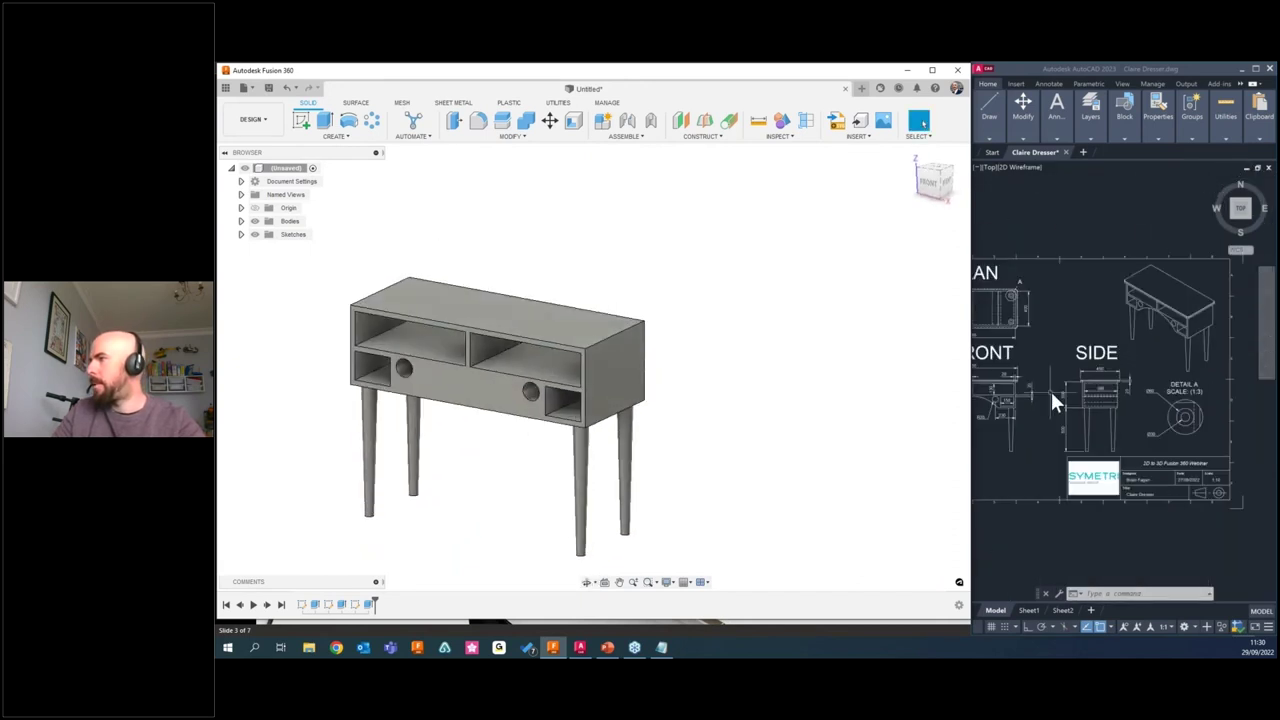
scroll(1090, 395, "up", 5)
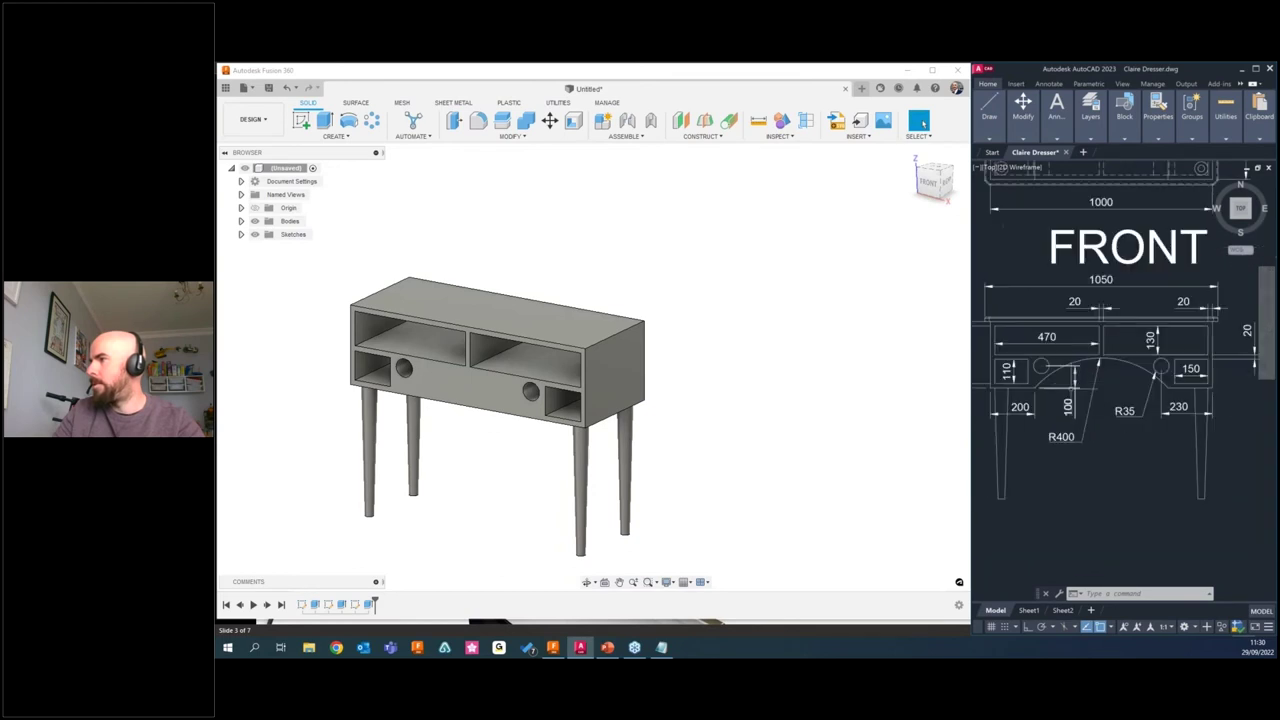
key("Escape")
key("Escape")
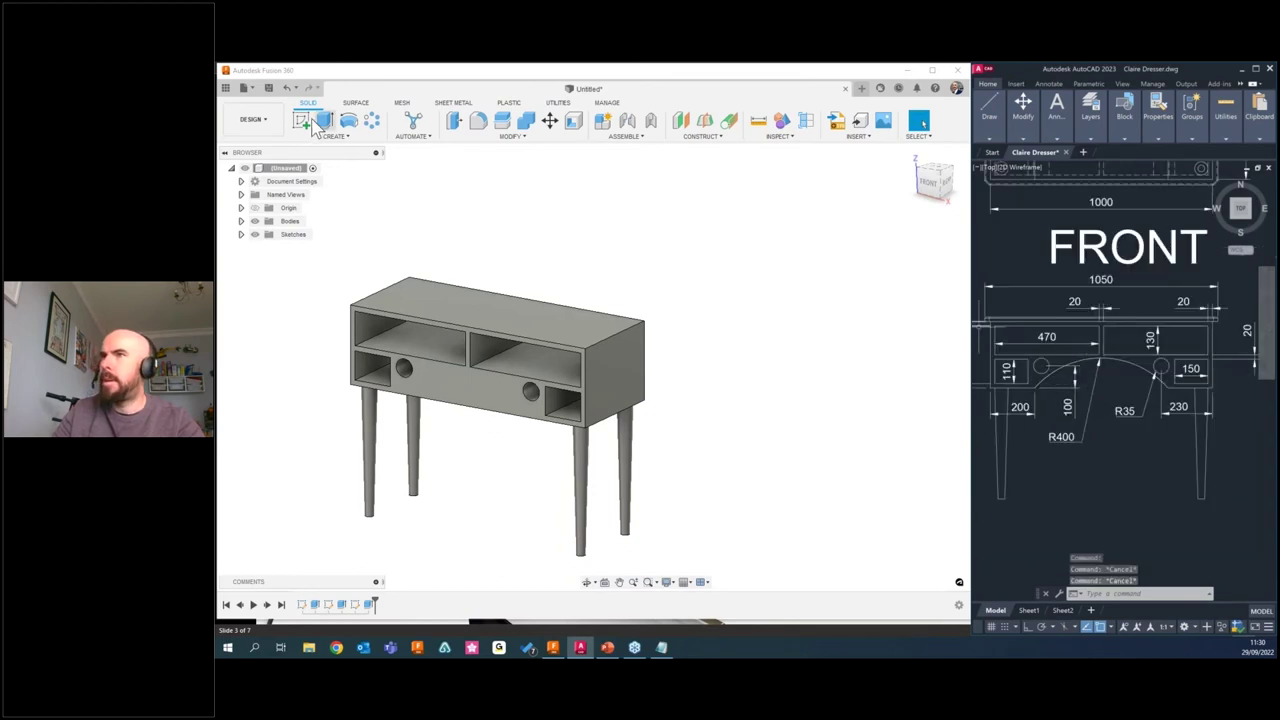
left_click(308, 121)
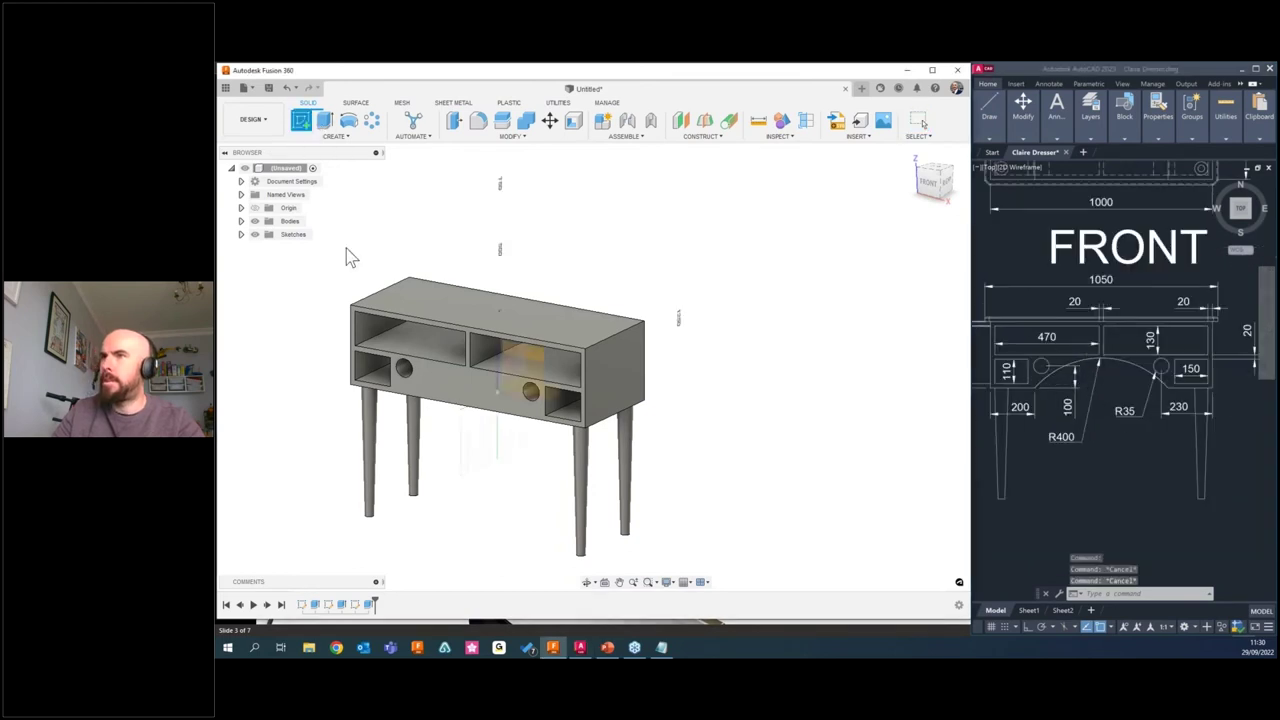
left_click(468, 398)
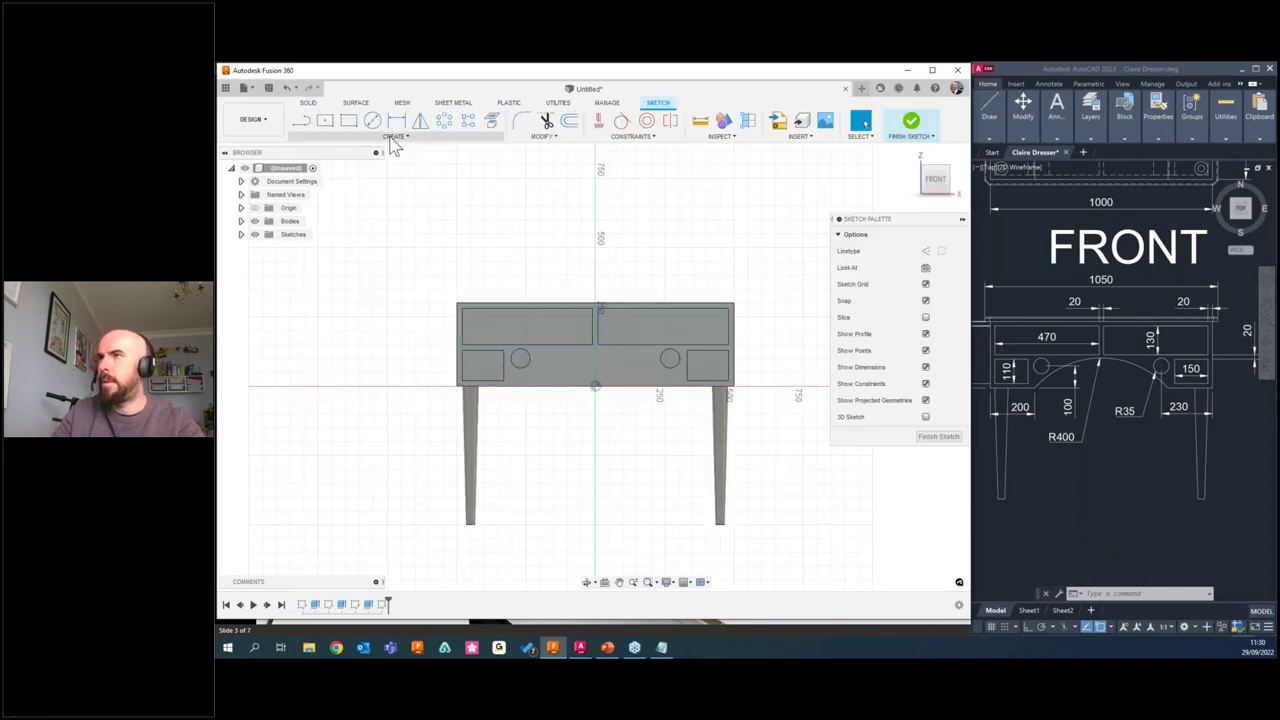
Draw a three-point arc across the front and give it a 400 radius.
left_click(394, 137)
mouse_move(322, 190)
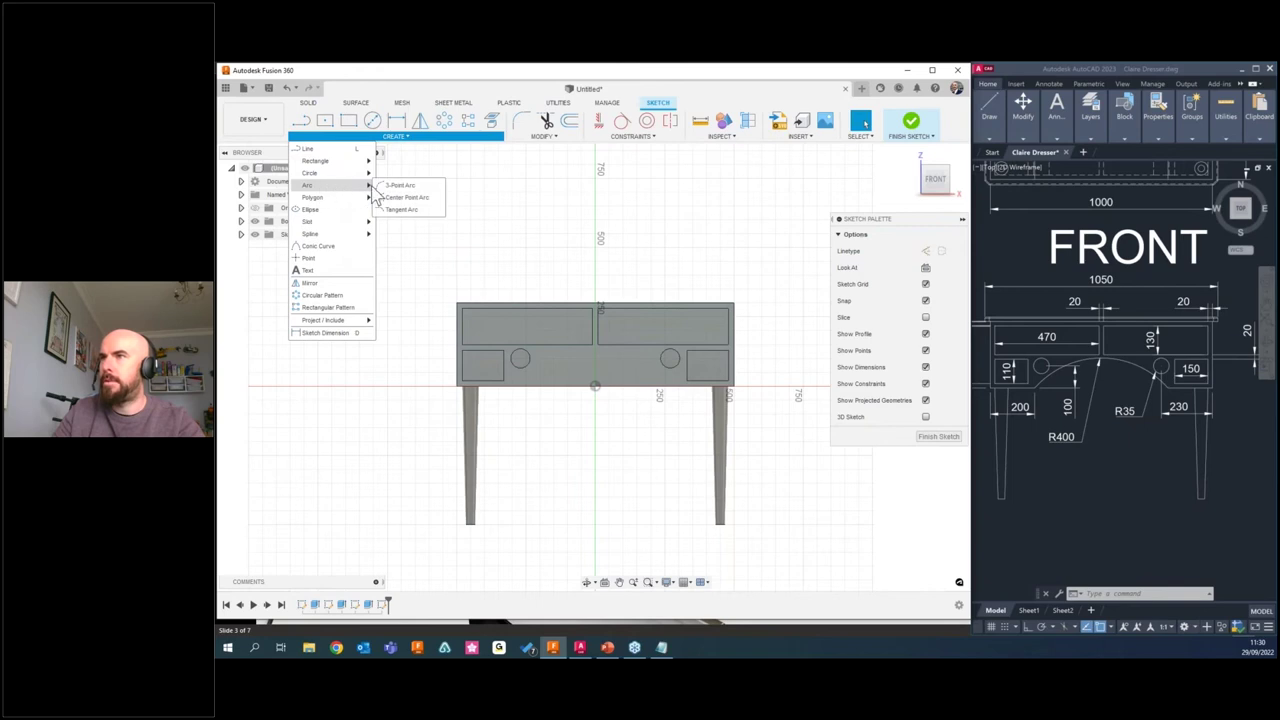
left_click(398, 186)
left_click(540, 386)
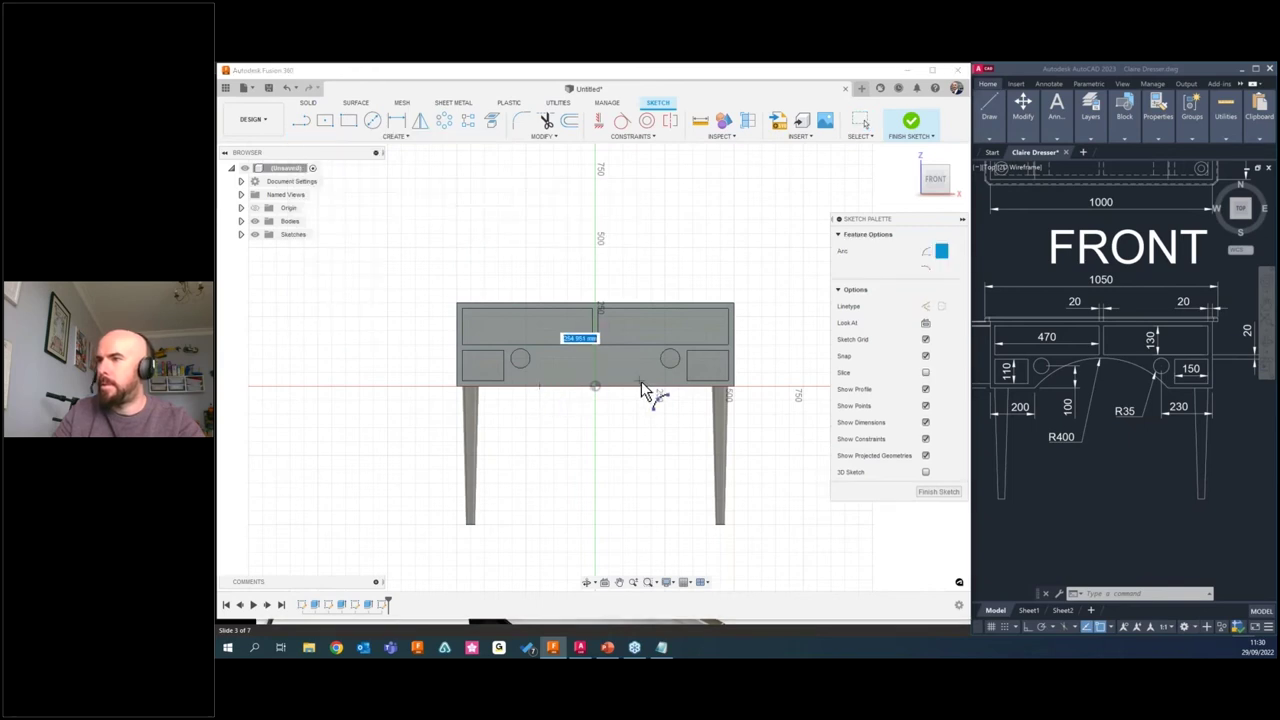
left_click(650, 386)
left_click(565, 383)
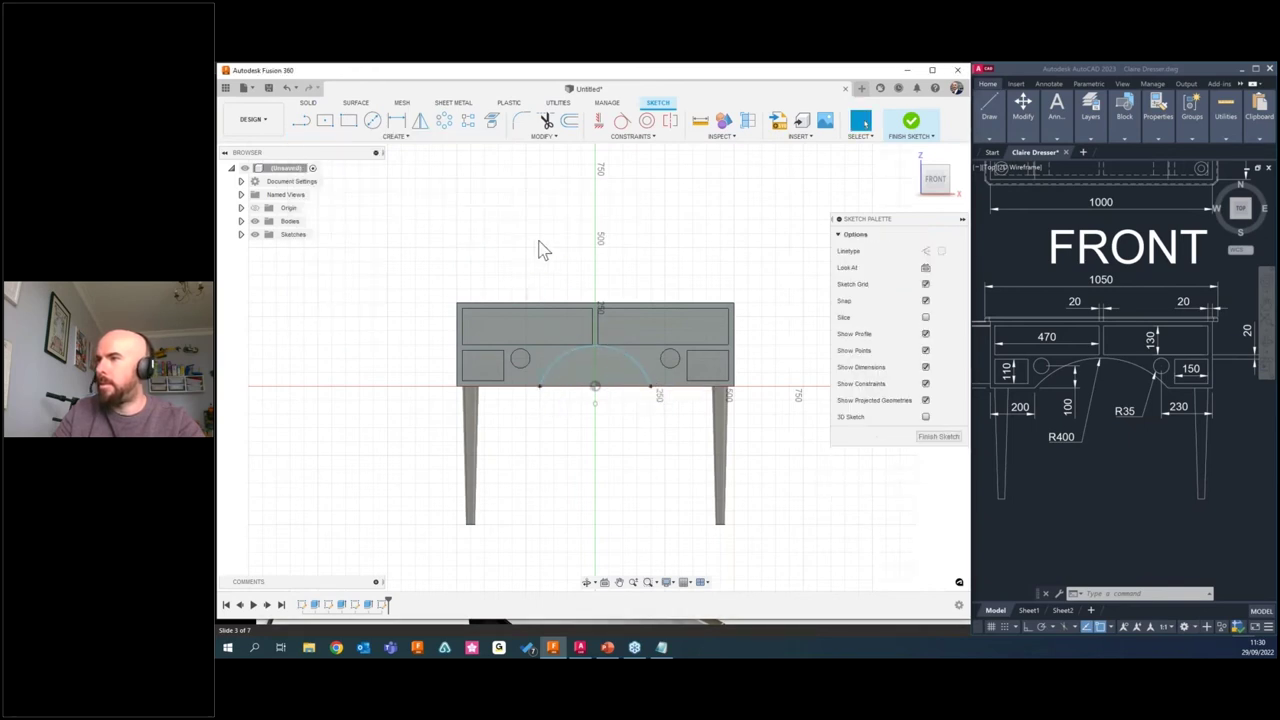
left_click(398, 120)
left_click(557, 352)
left_click(577, 445)
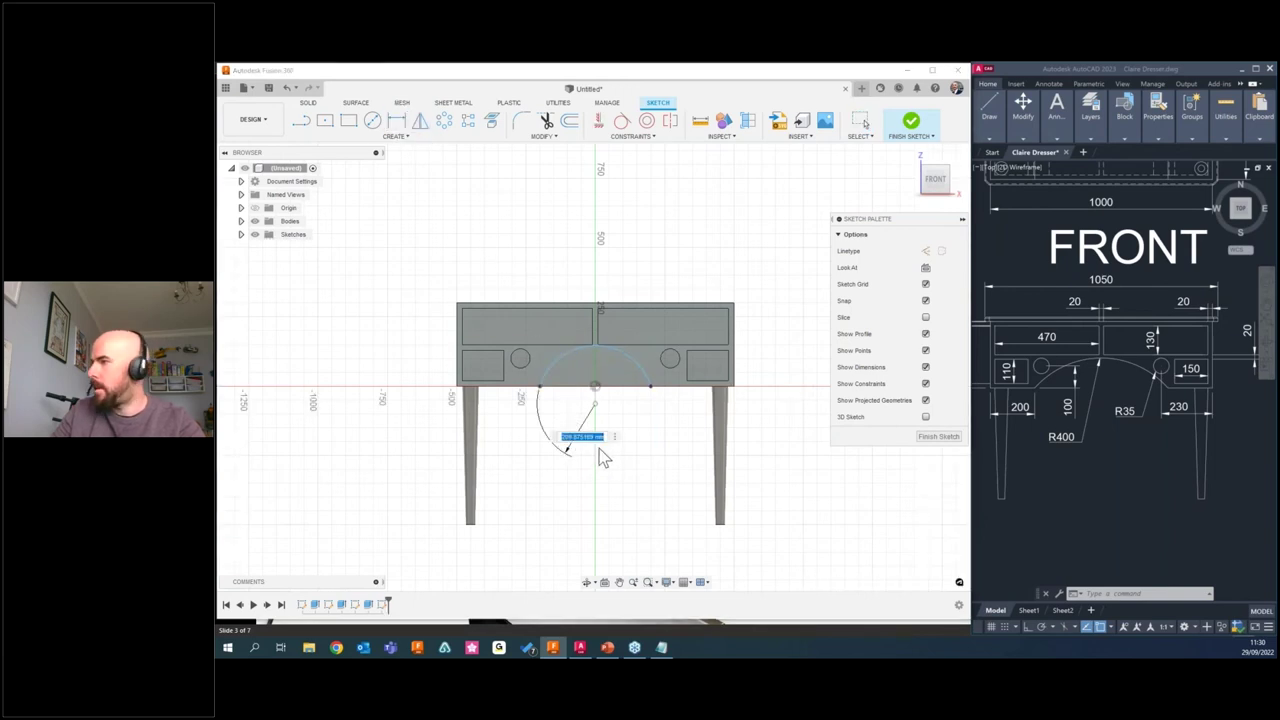
type("400")
key("Return")
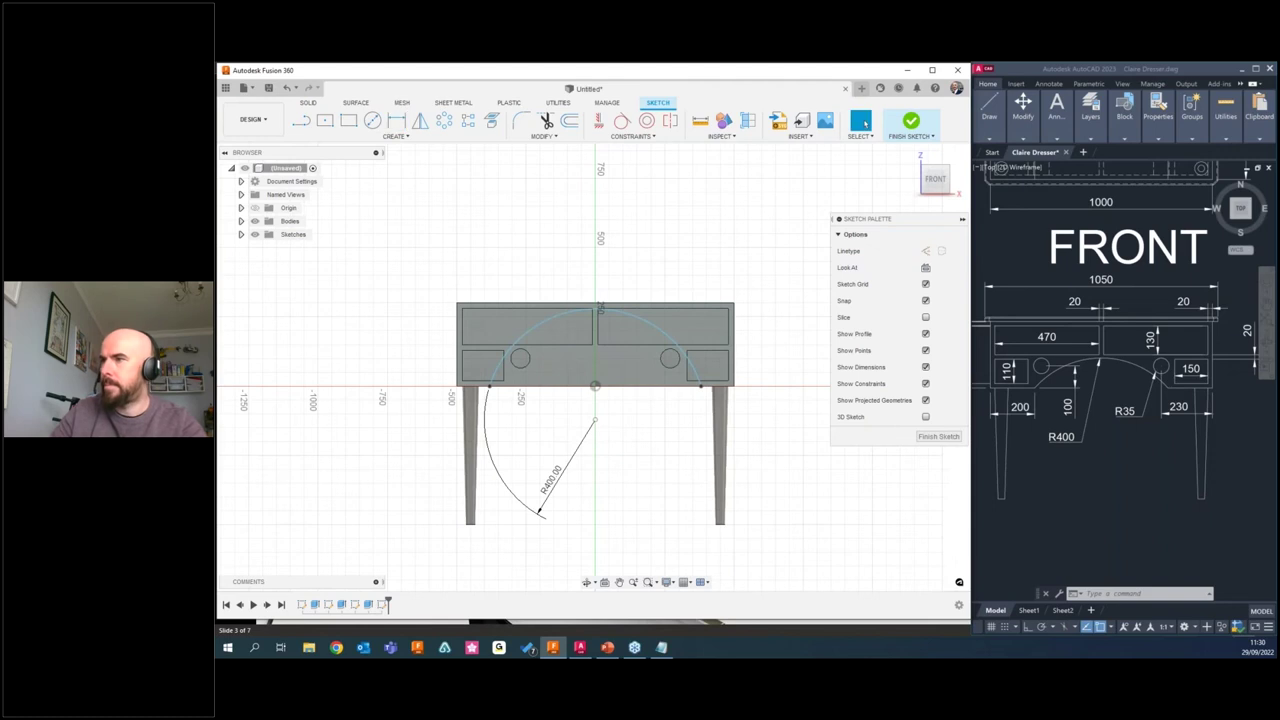
Dimension the arc ends 200 mm in from the left and right sides.
left_click(396, 121)
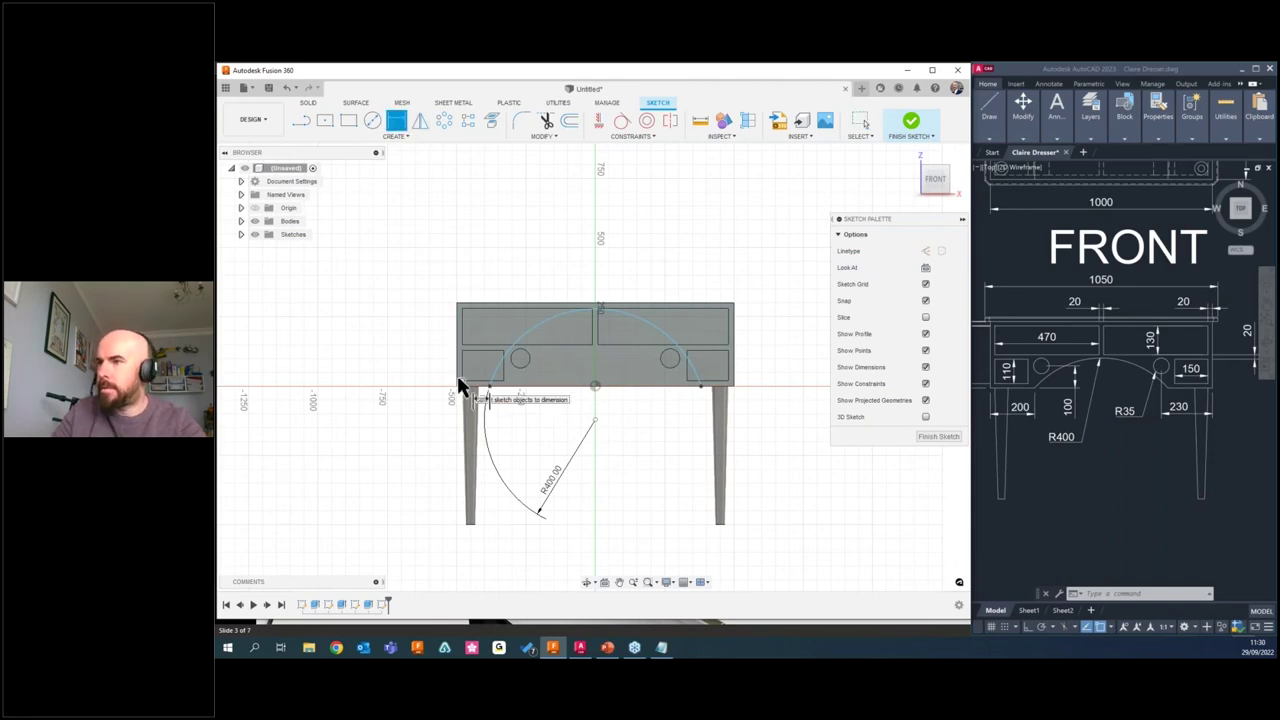
left_click(462, 387)
left_click(488, 386)
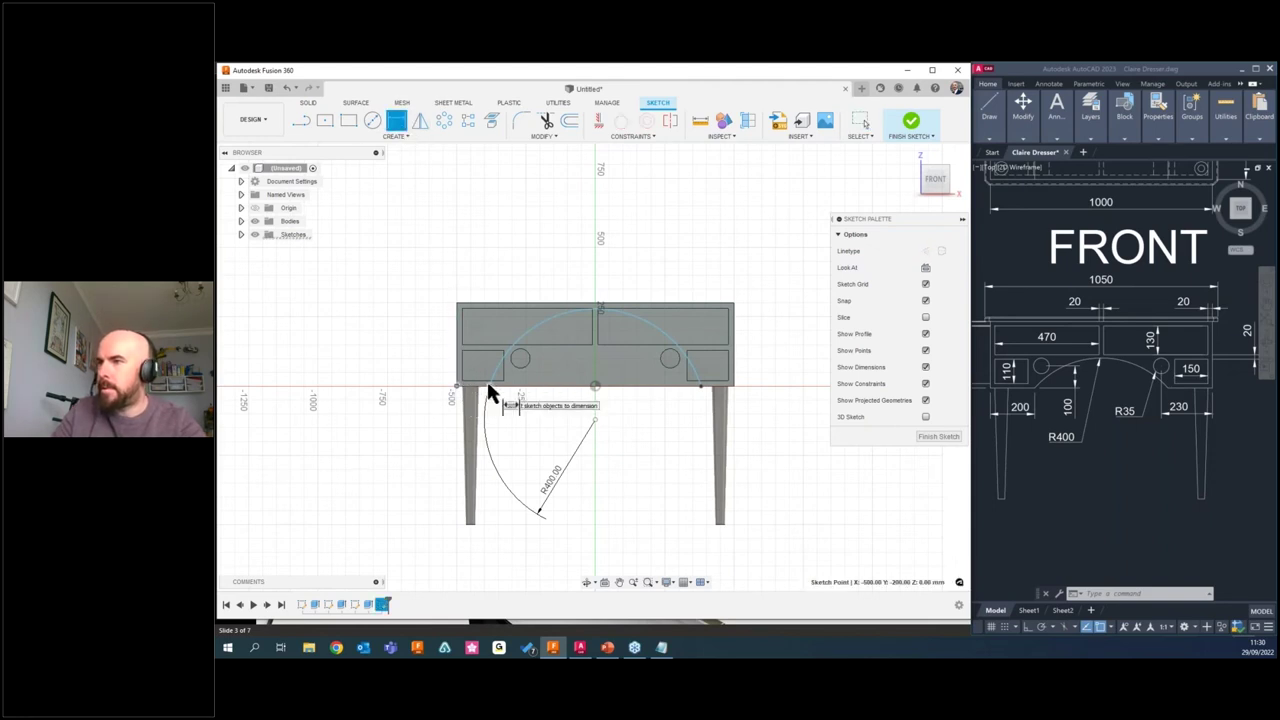
left_click(518, 414)
left_click(987, 432)
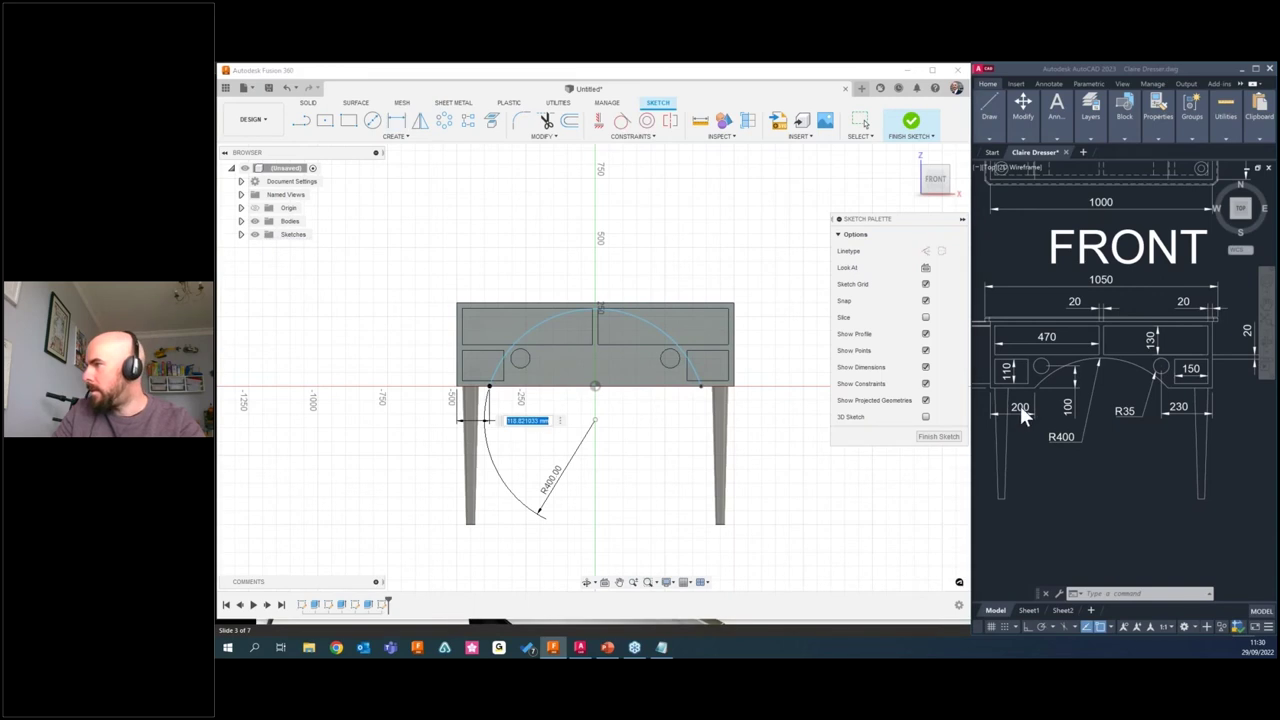
type("200")
key("Return")
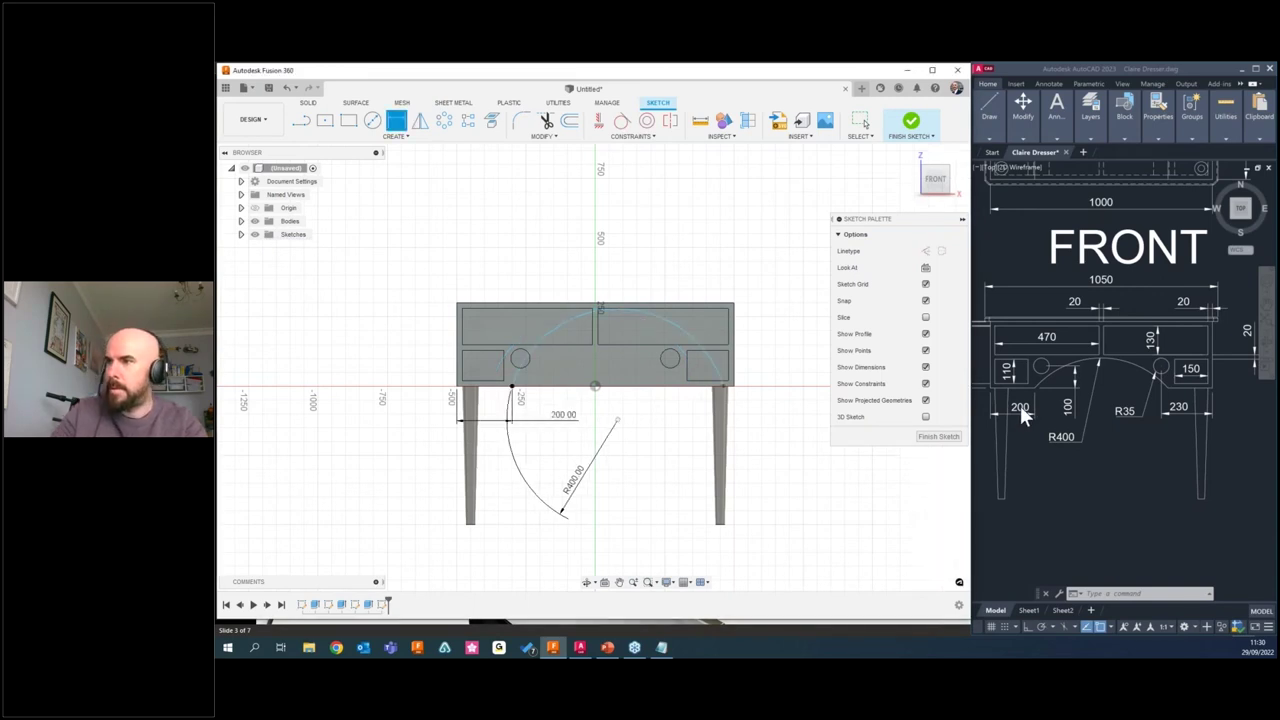
left_click(727, 389)
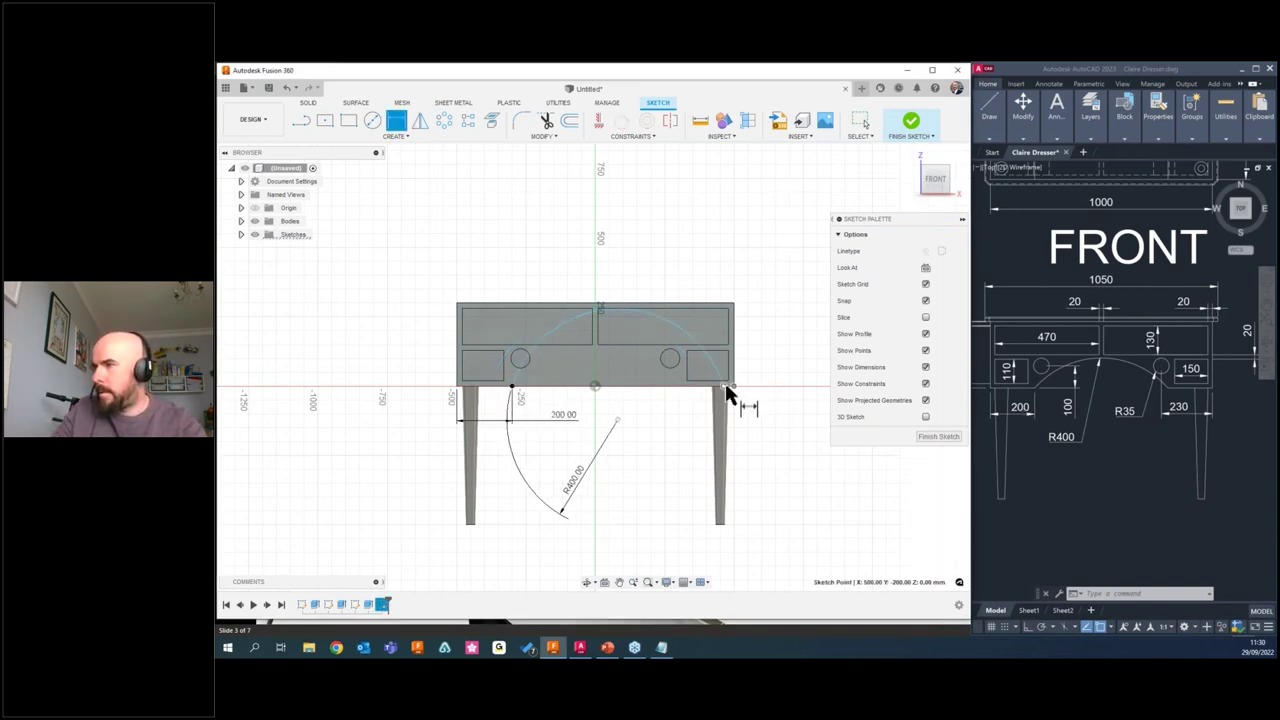
left_click(677, 417)
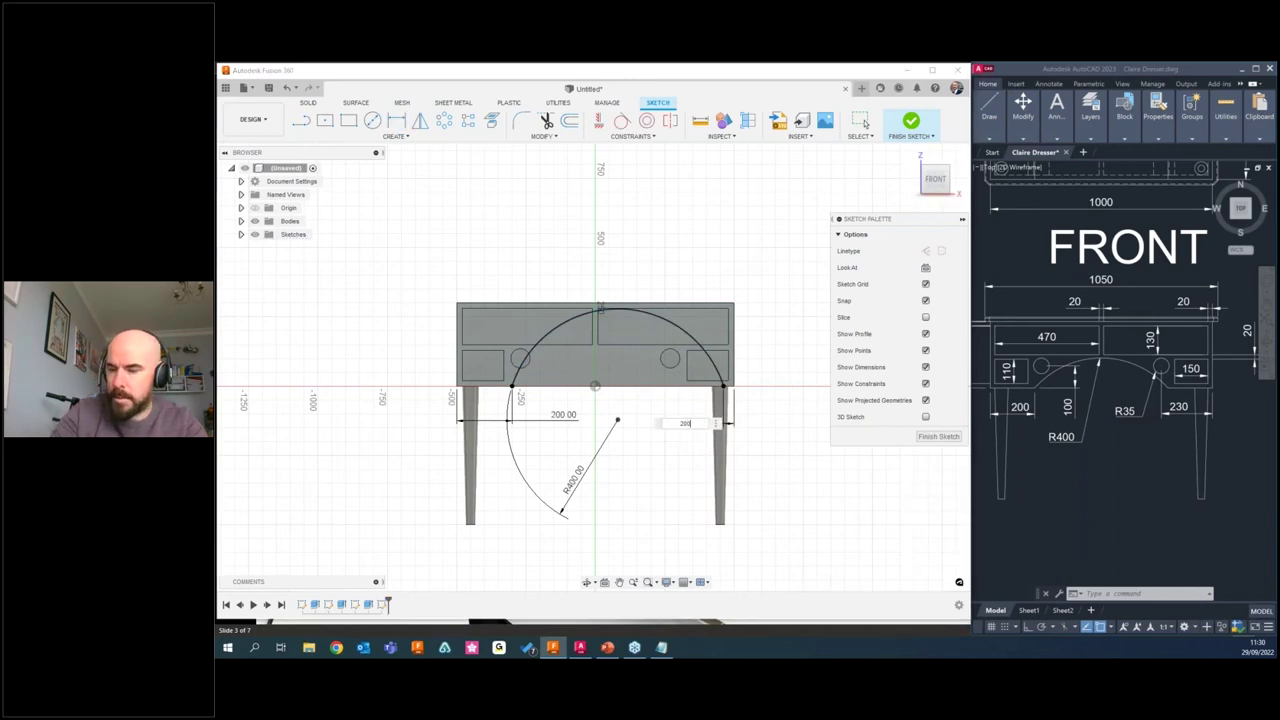
type("200")
key("Return")
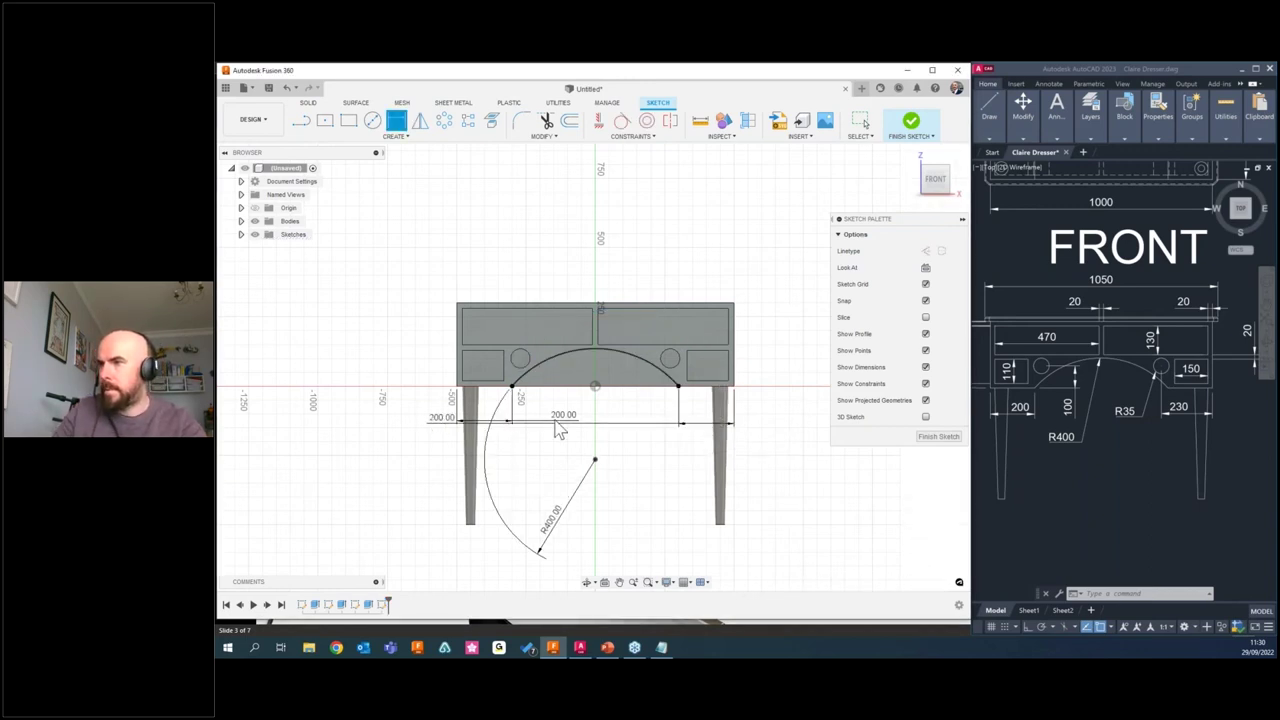
key("Escape")
Reposition the offset dimensions, keep the left offset at 200, and finish the sketch.
scroll(643, 480, "down", 1)
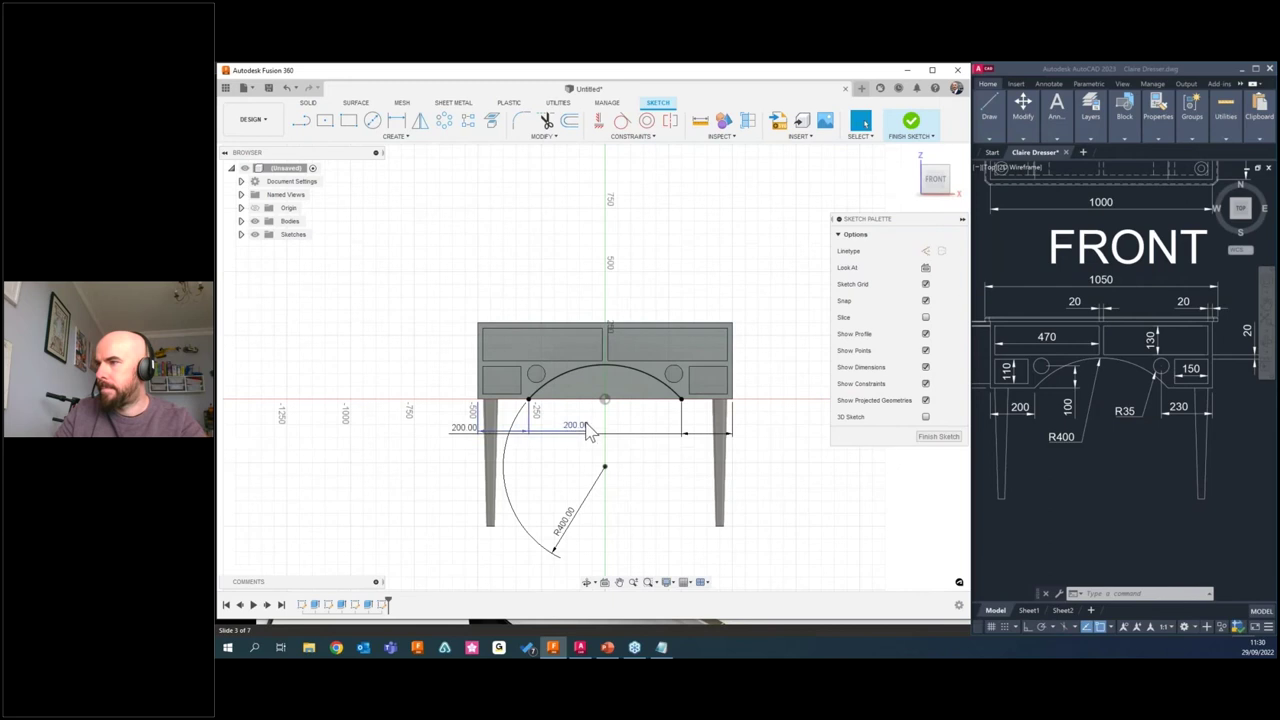
left_click_drag(558, 442, 550, 470)
left_click_drag(465, 430, 762, 472)
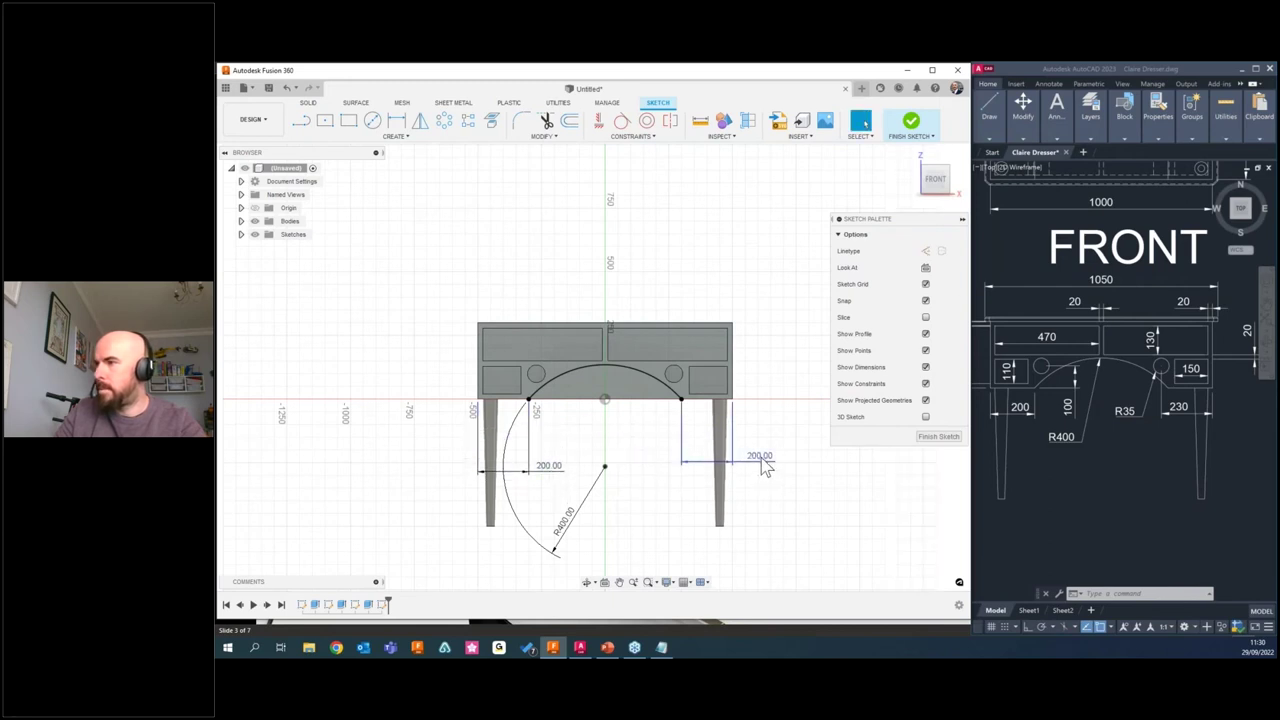
double_click(761, 459)
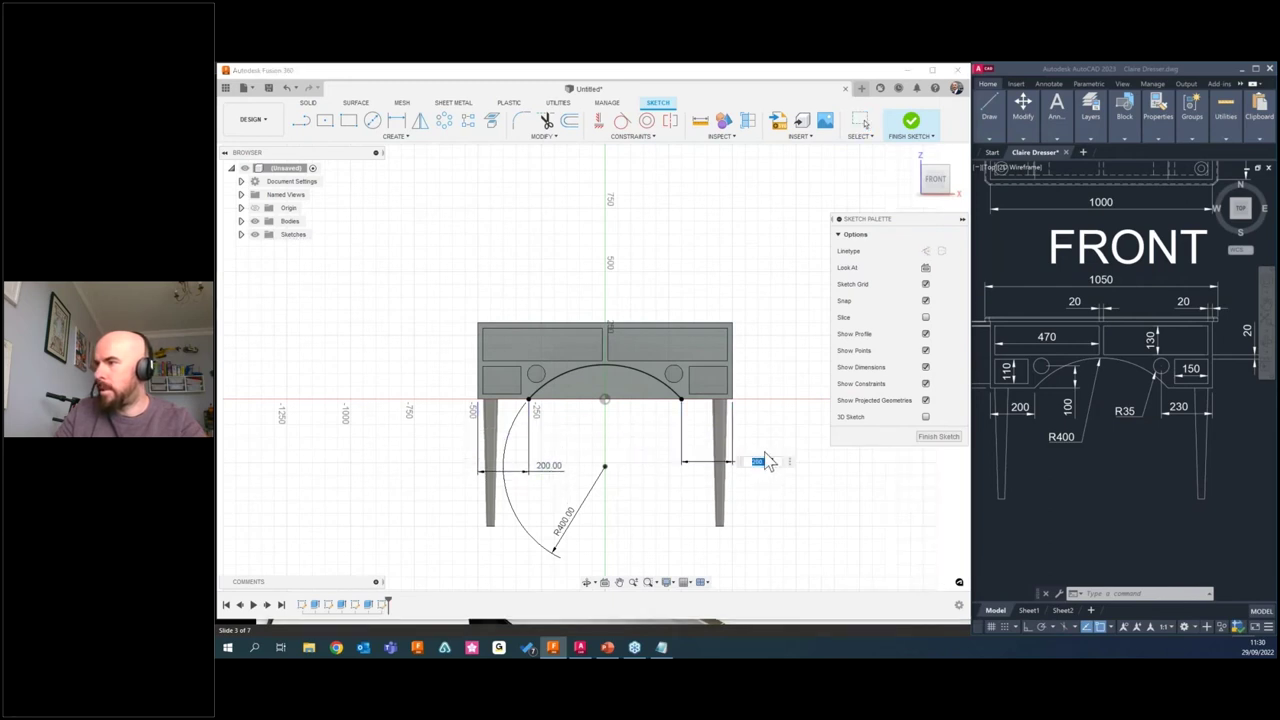
double_click(556, 470)
type("220")
key("Return")
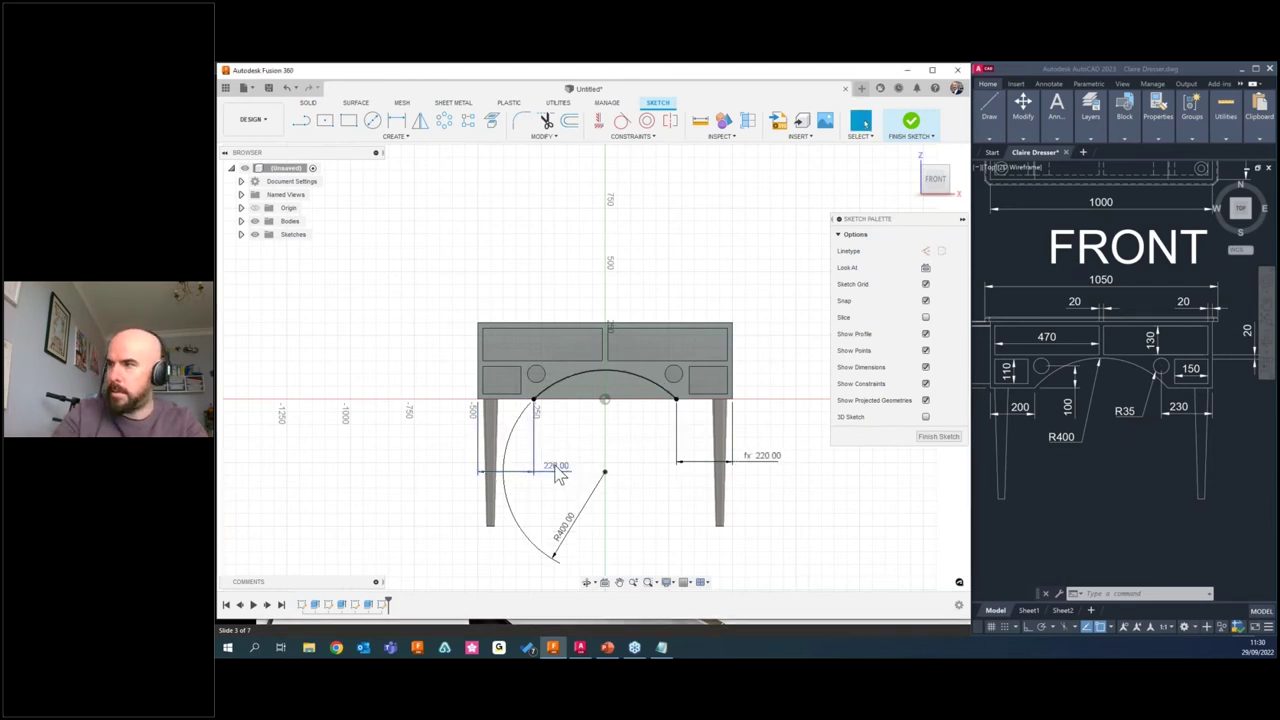
double_click(556, 467)
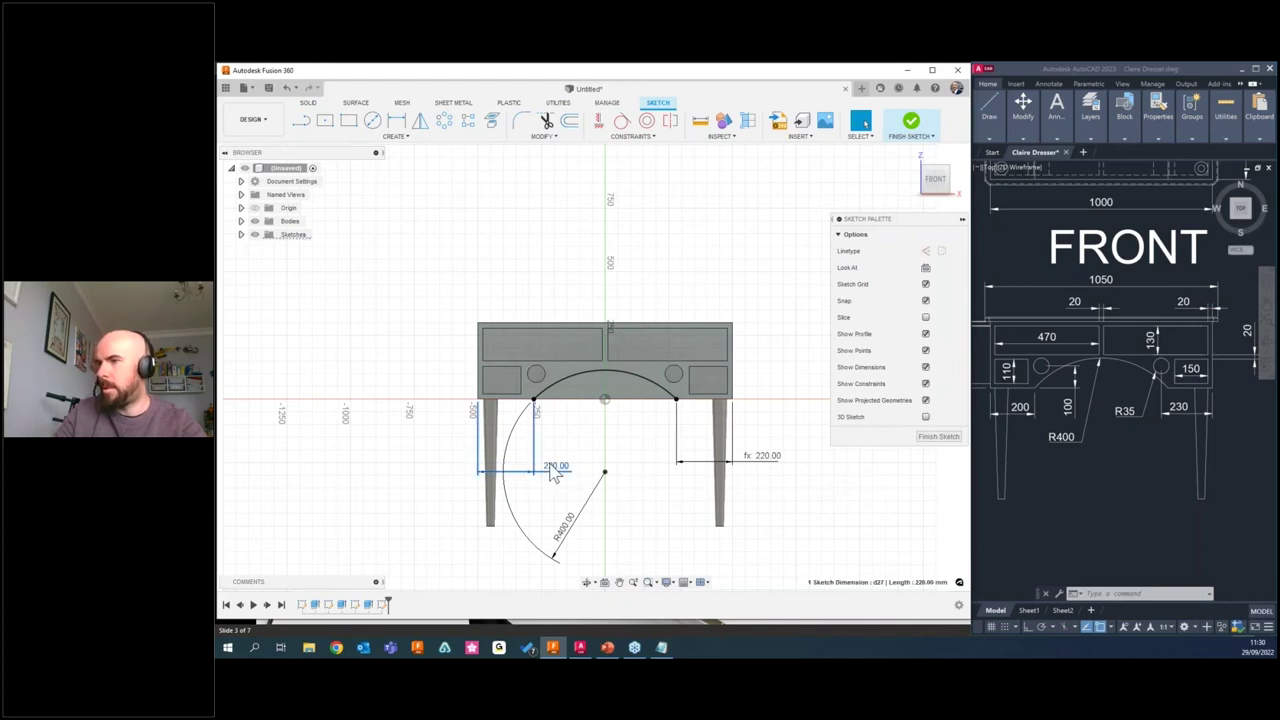
type("200")
key("Return")
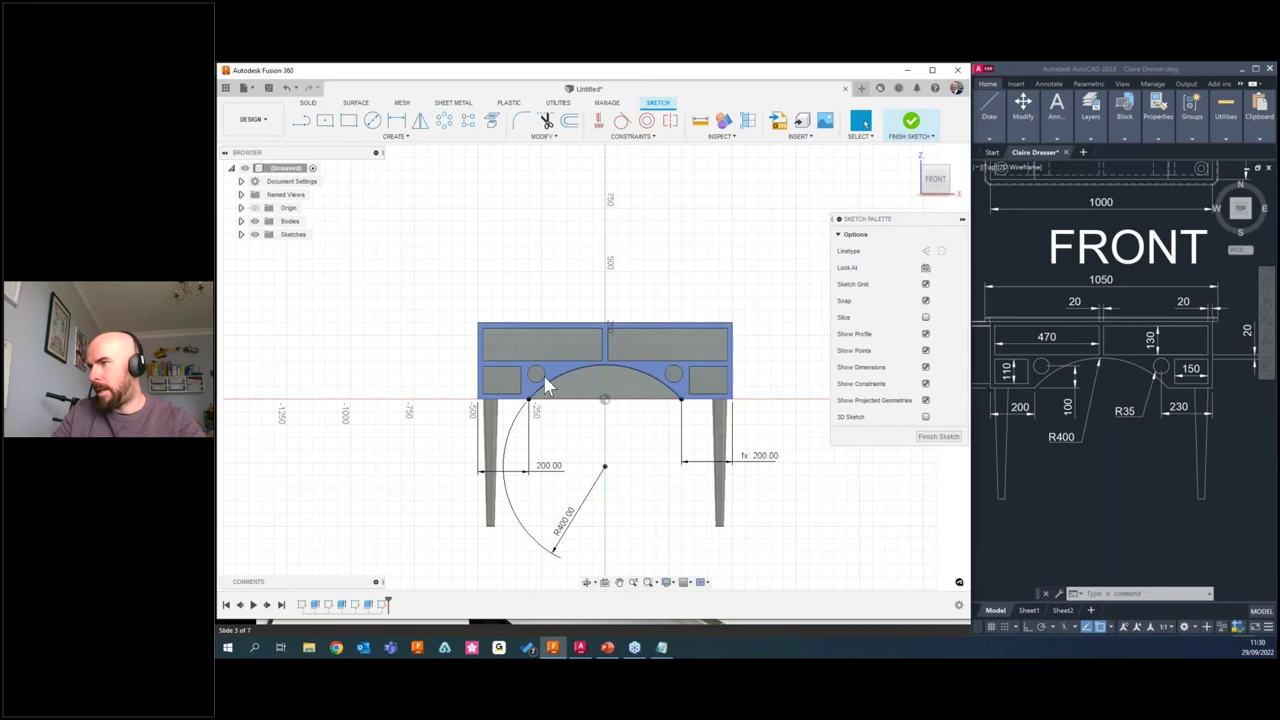
left_click(911, 126)
left_click(910, 158)
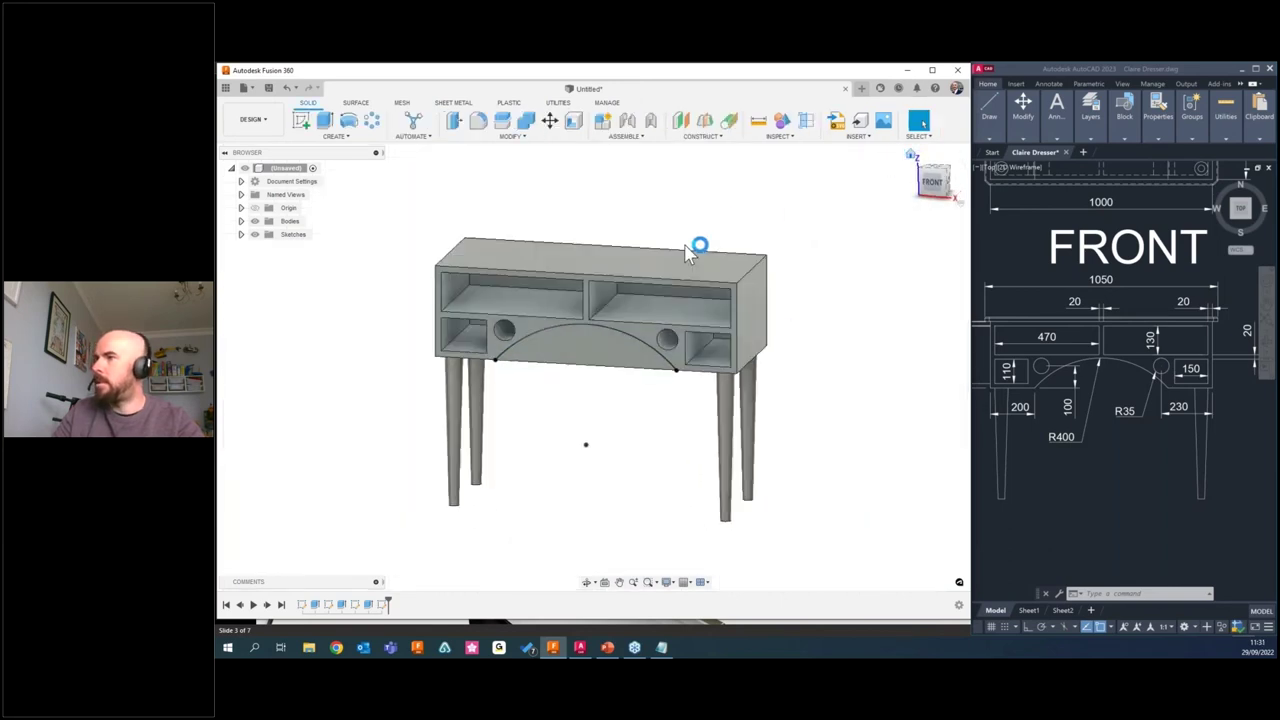
left_click(324, 121)
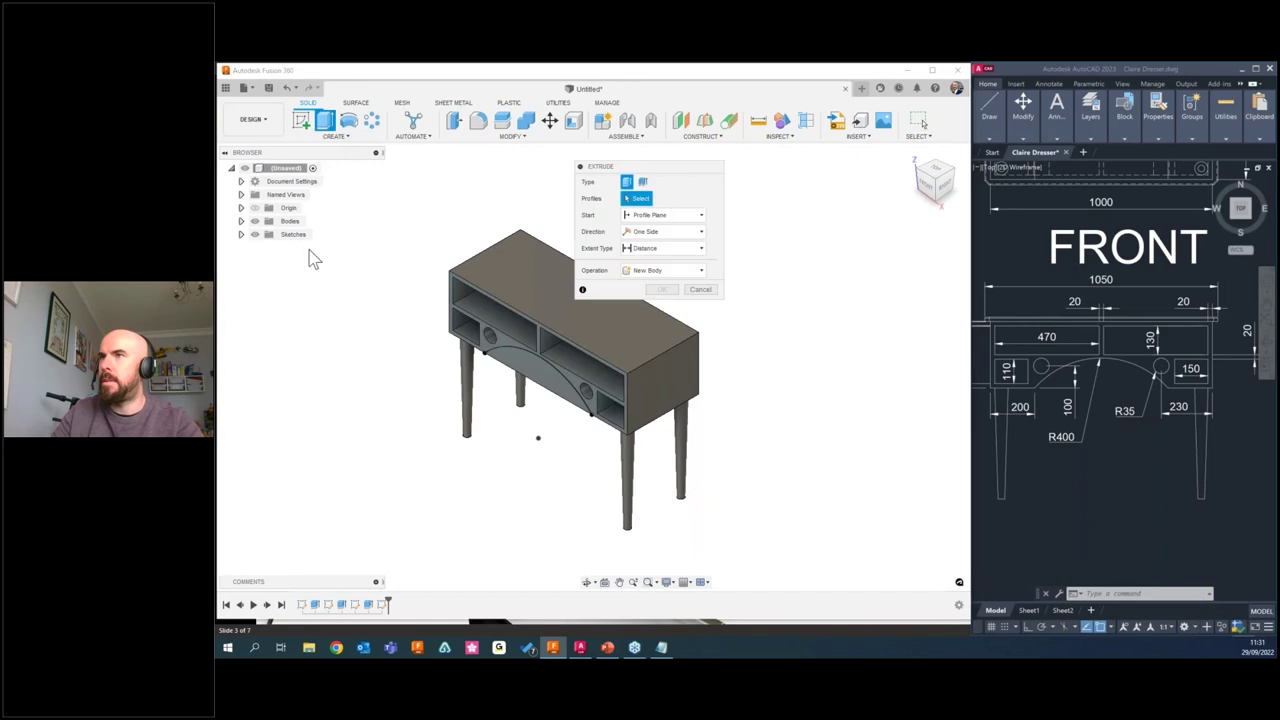
left_click(503, 386)
left_click_drag(533, 377, 578, 362)
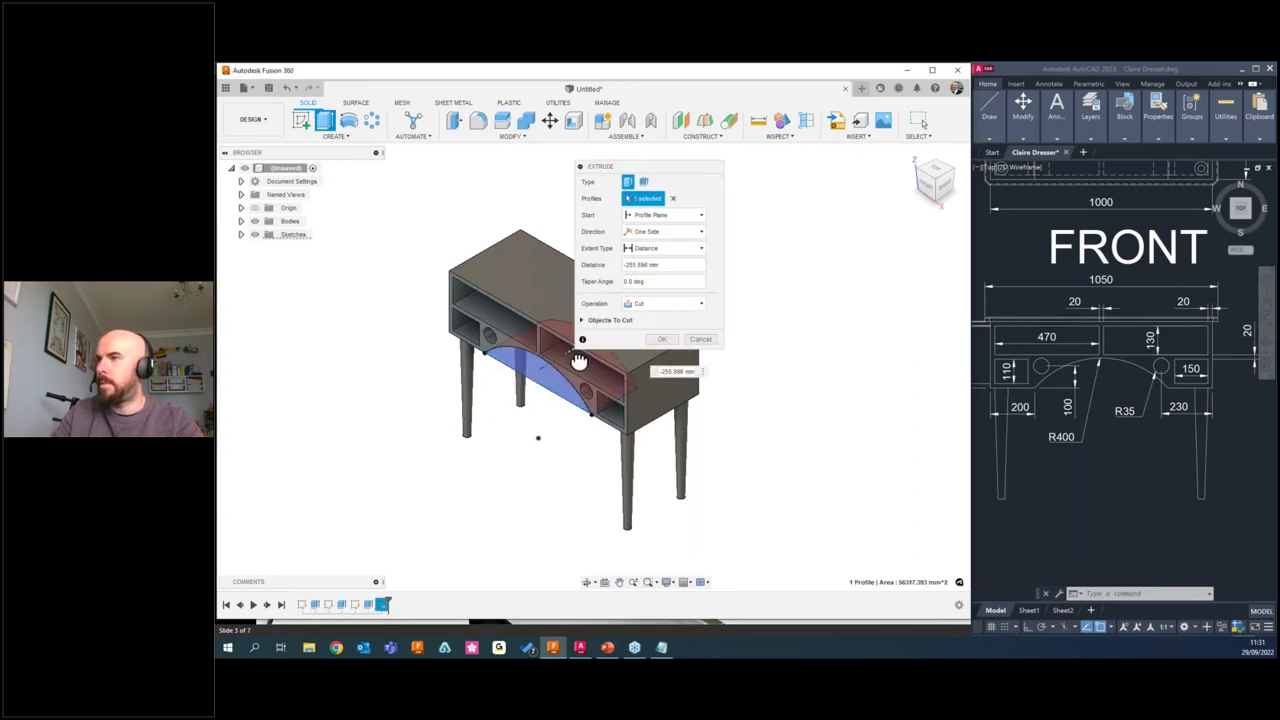
middle_click_drag(774, 371, 722, 362, "shift")
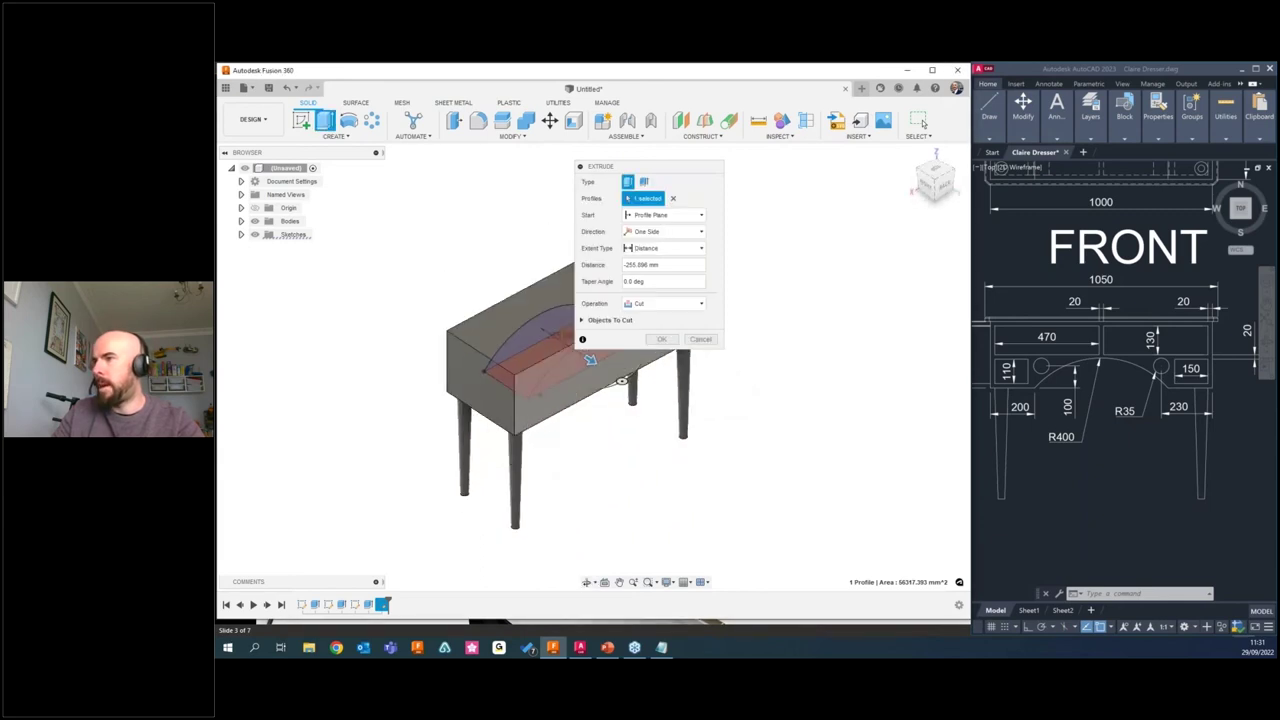
middle_click_drag(530, 420, 466, 423, "shift")
left_click(670, 248)
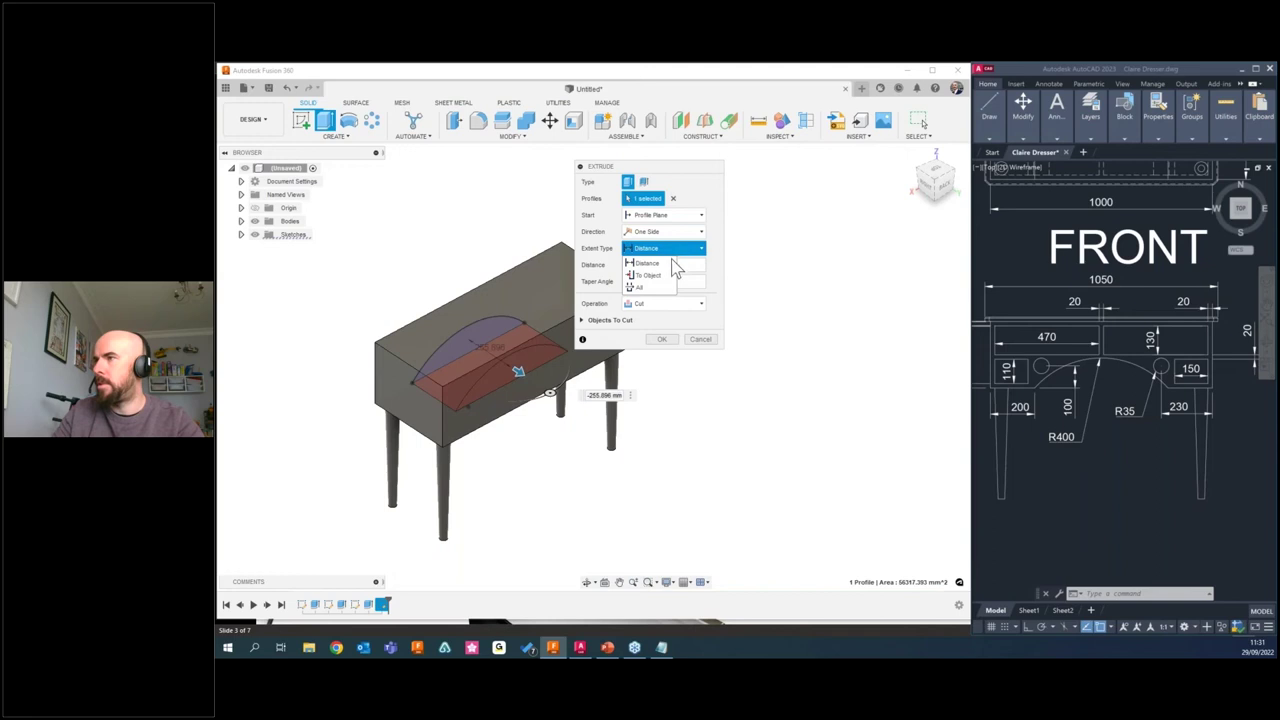
left_click(640, 287)
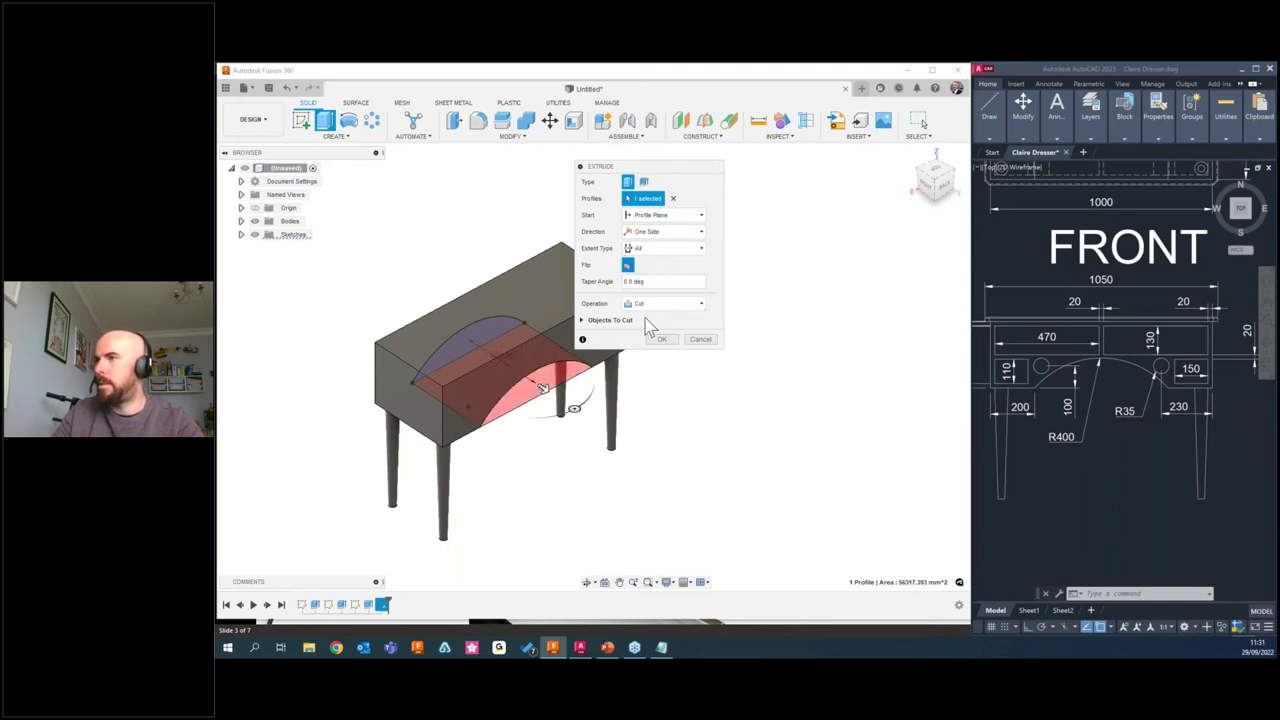
left_click(664, 340)
middle_click_drag(409, 406, 448, 395, "shift")
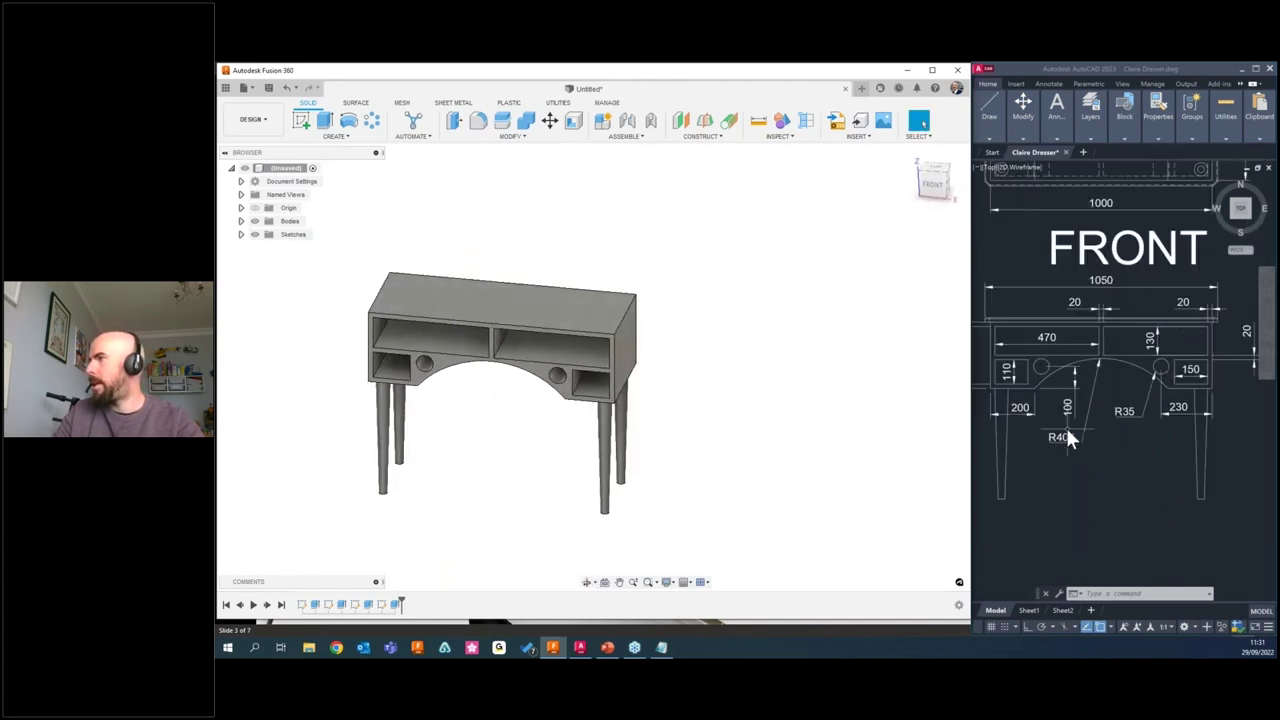
scroll(1066, 424, "down", 5)
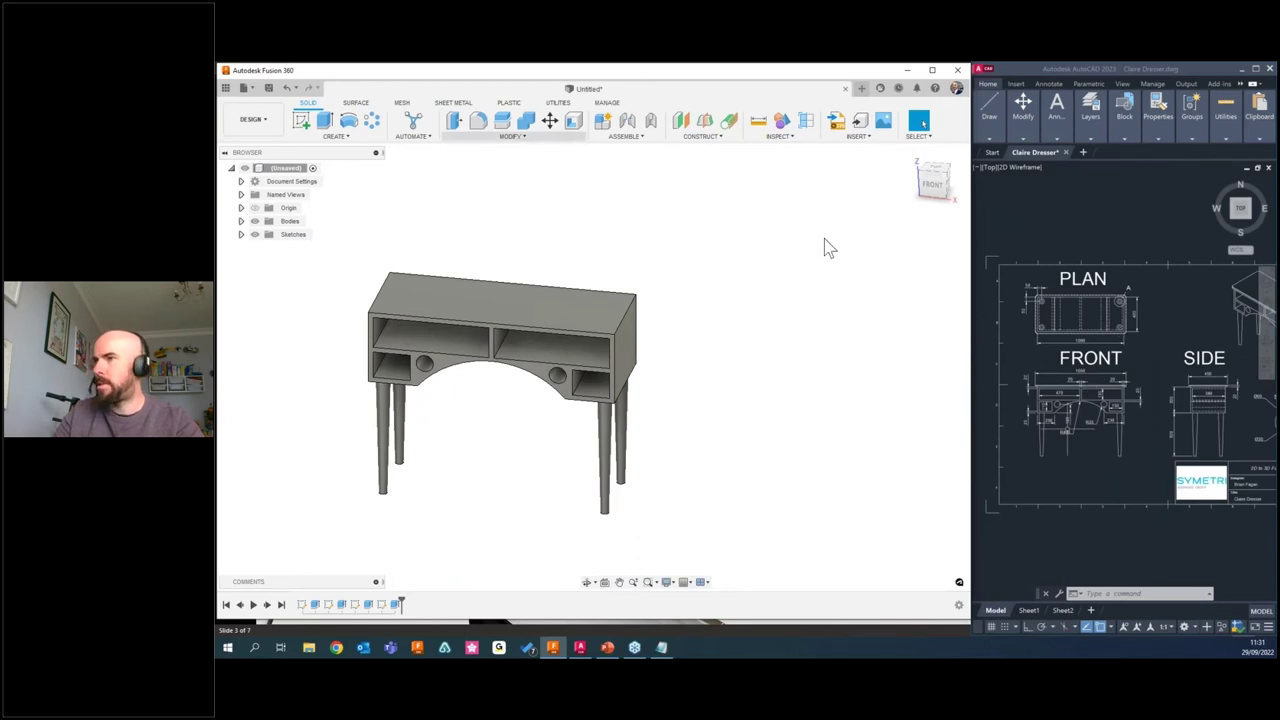
scroll(1219, 380, "up", 5)
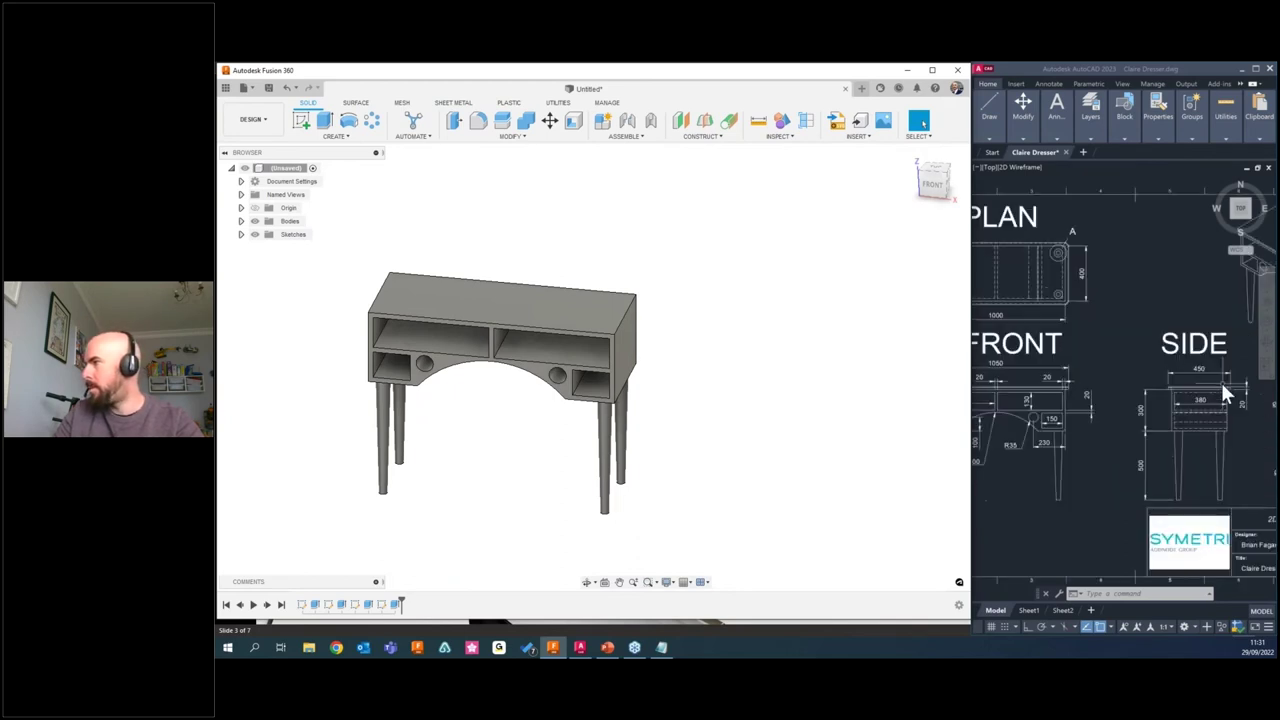
scroll(1180, 364, "down", 5)
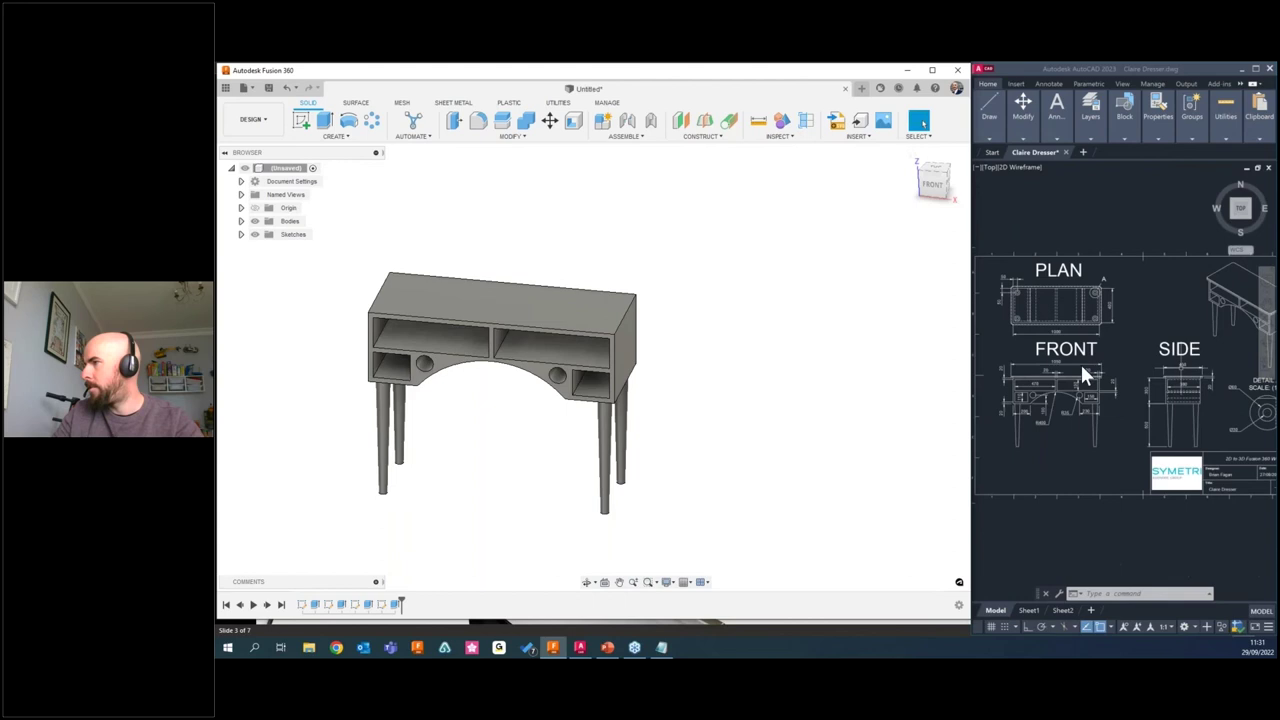
scroll(1059, 362, "up", 3)
scroll(1058, 375, "down", 3)
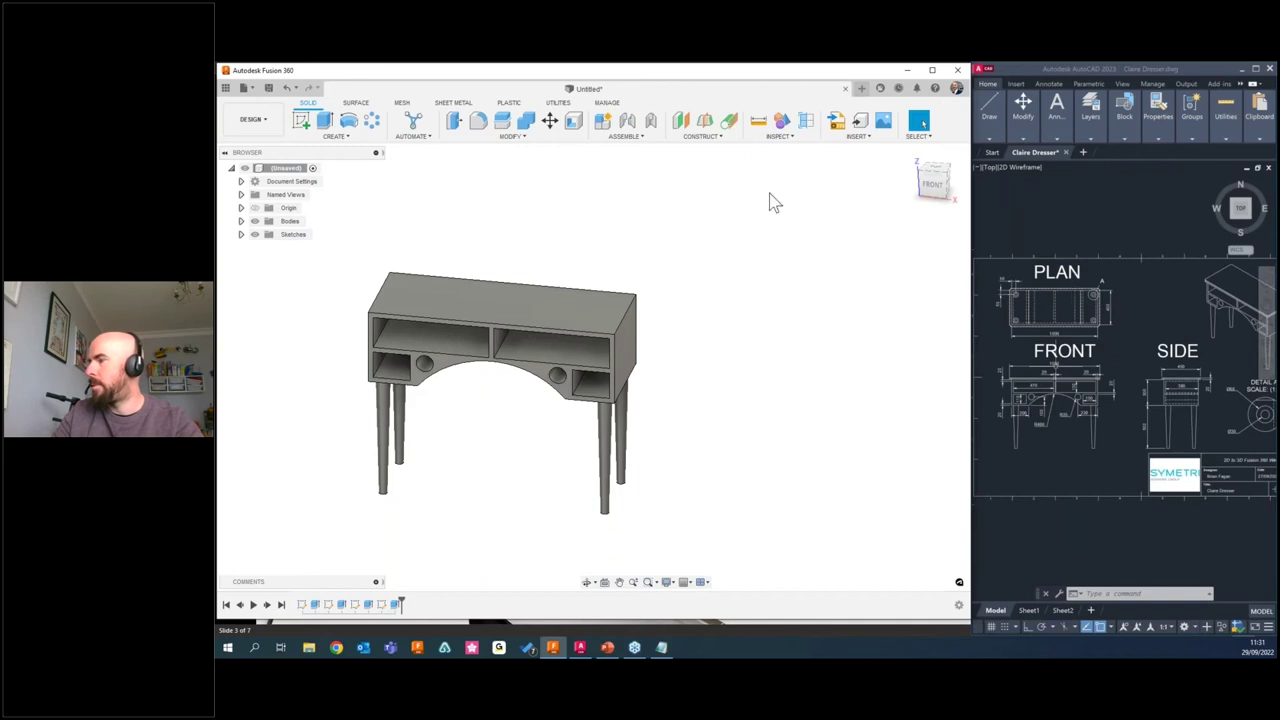
Sketch on the desk top and offset its outline outward by 25 mm.
left_click(303, 120)
left_click(468, 294)
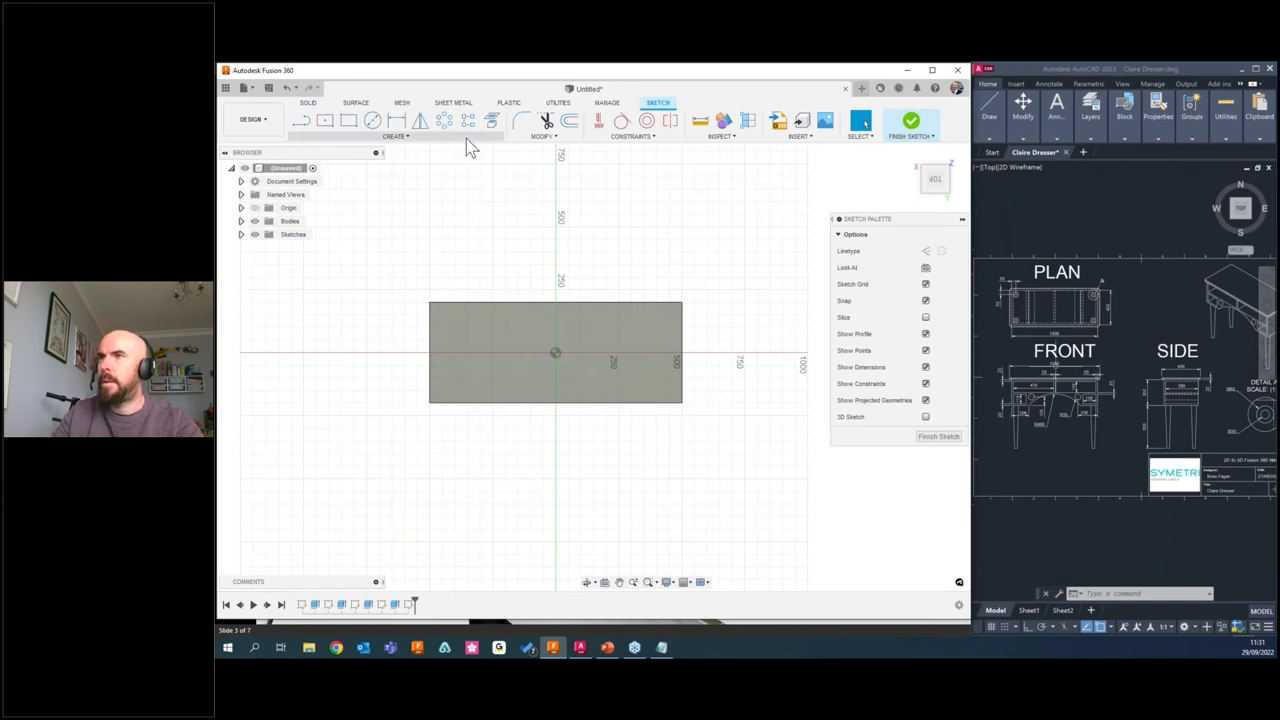
left_click(569, 124)
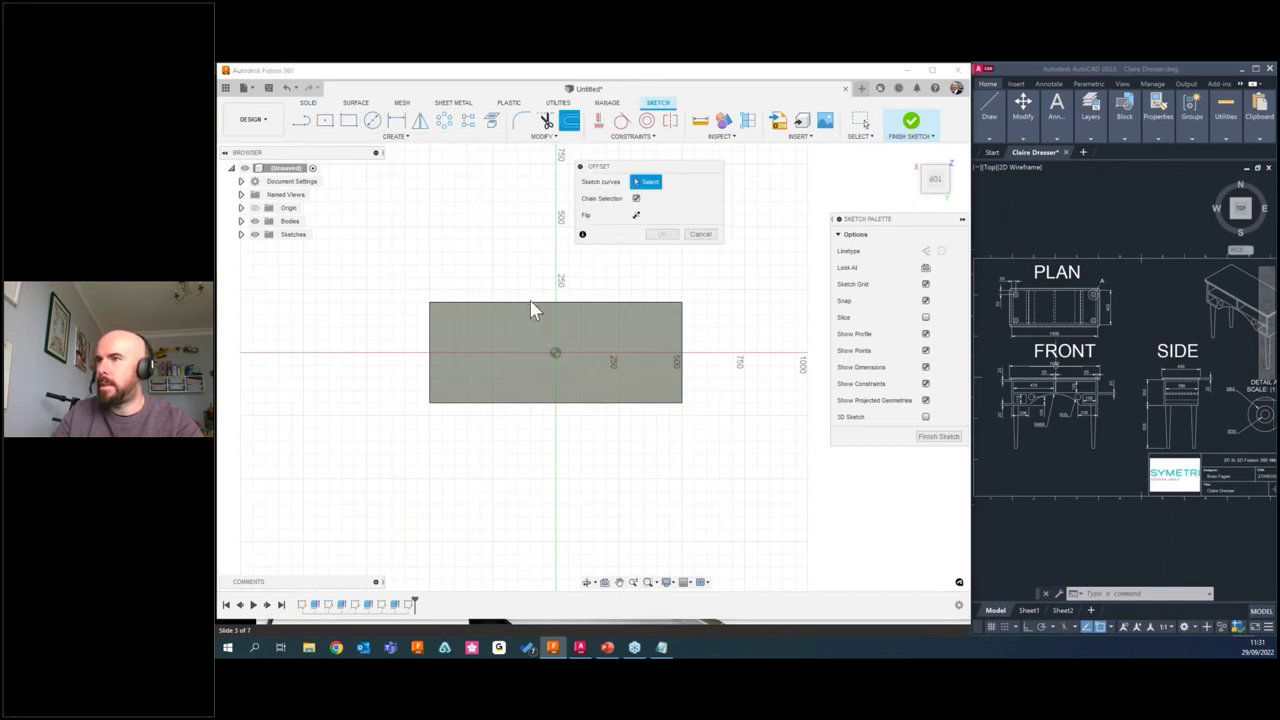
left_click(530, 302)
left_click_drag(529, 294, 529, 278)
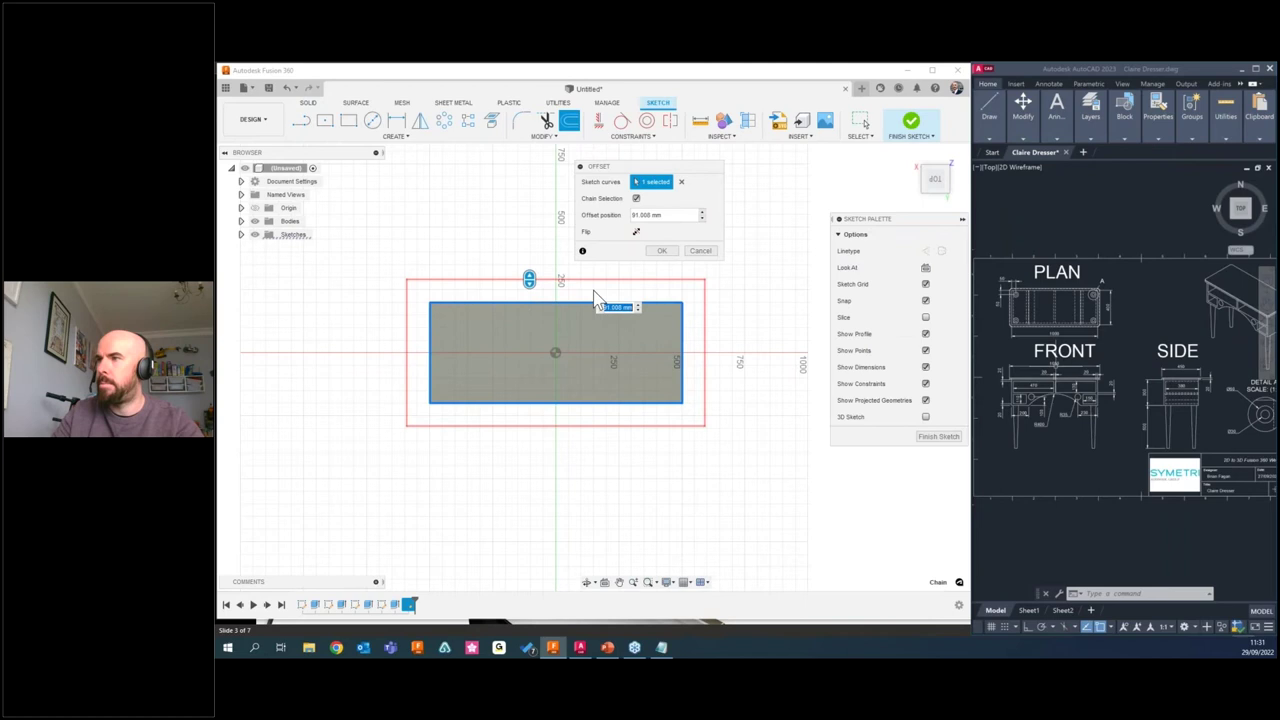
type("25")
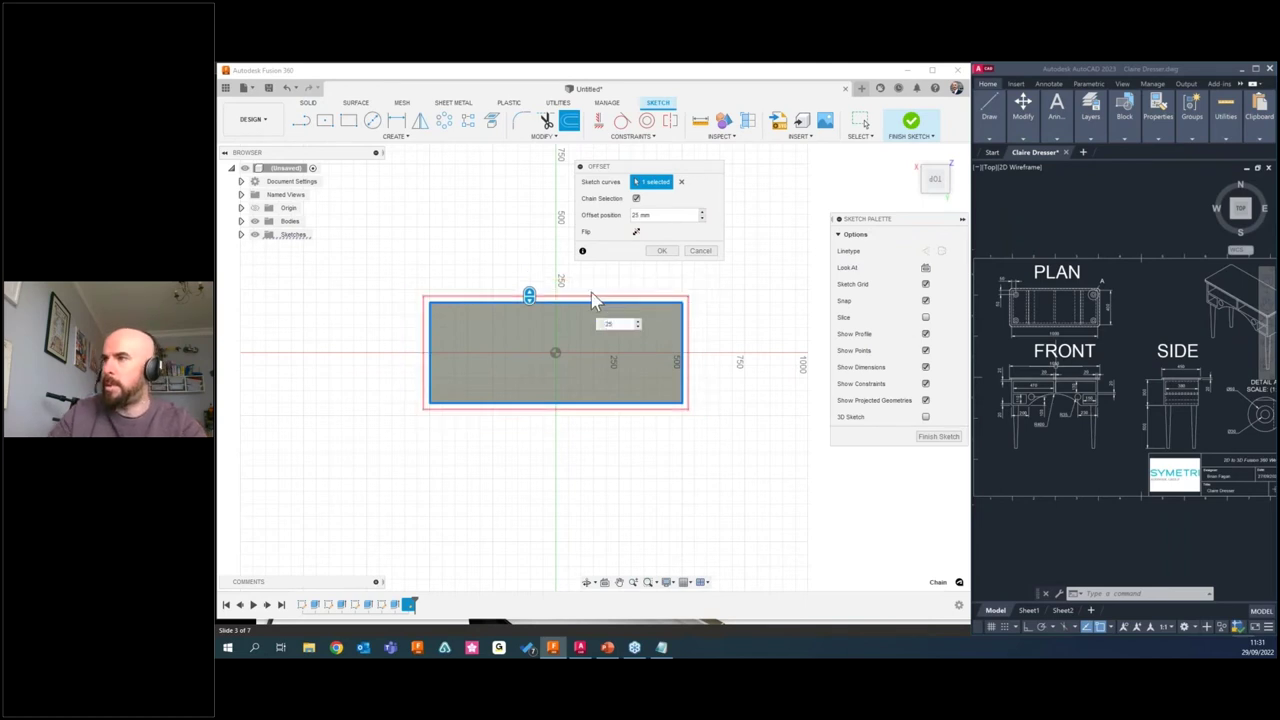
left_click(664, 251)
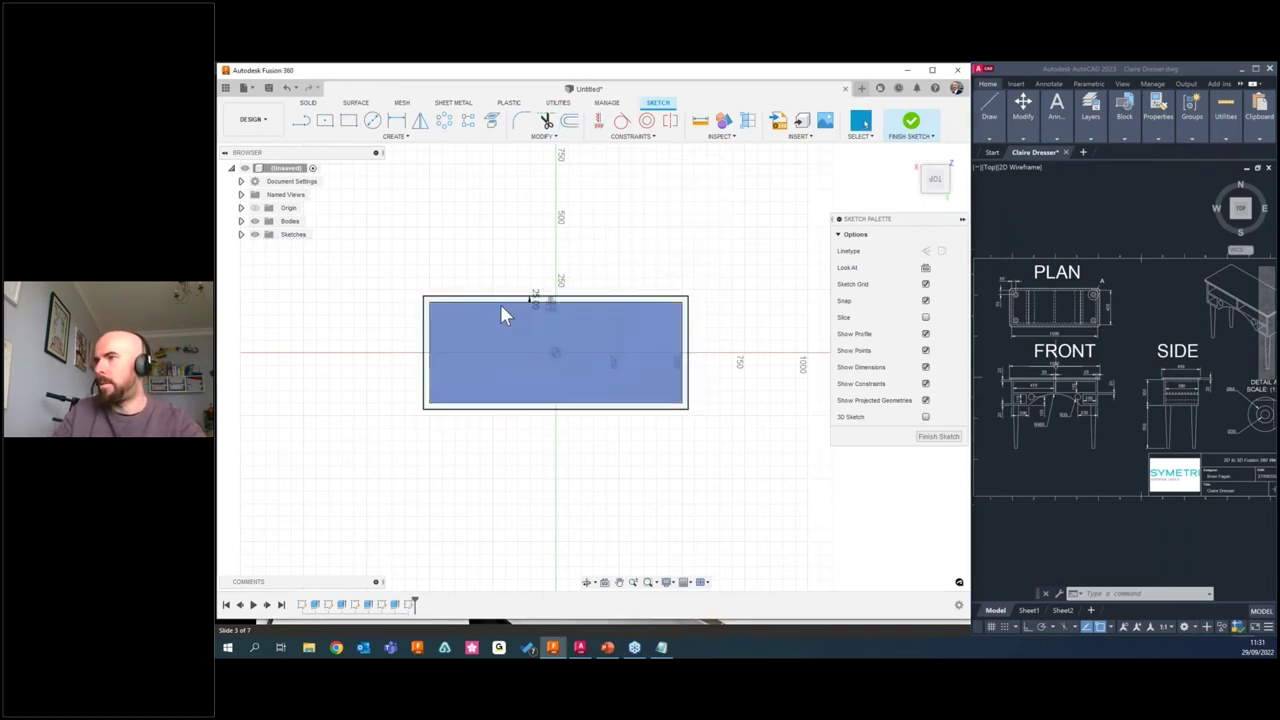
left_click(911, 127)
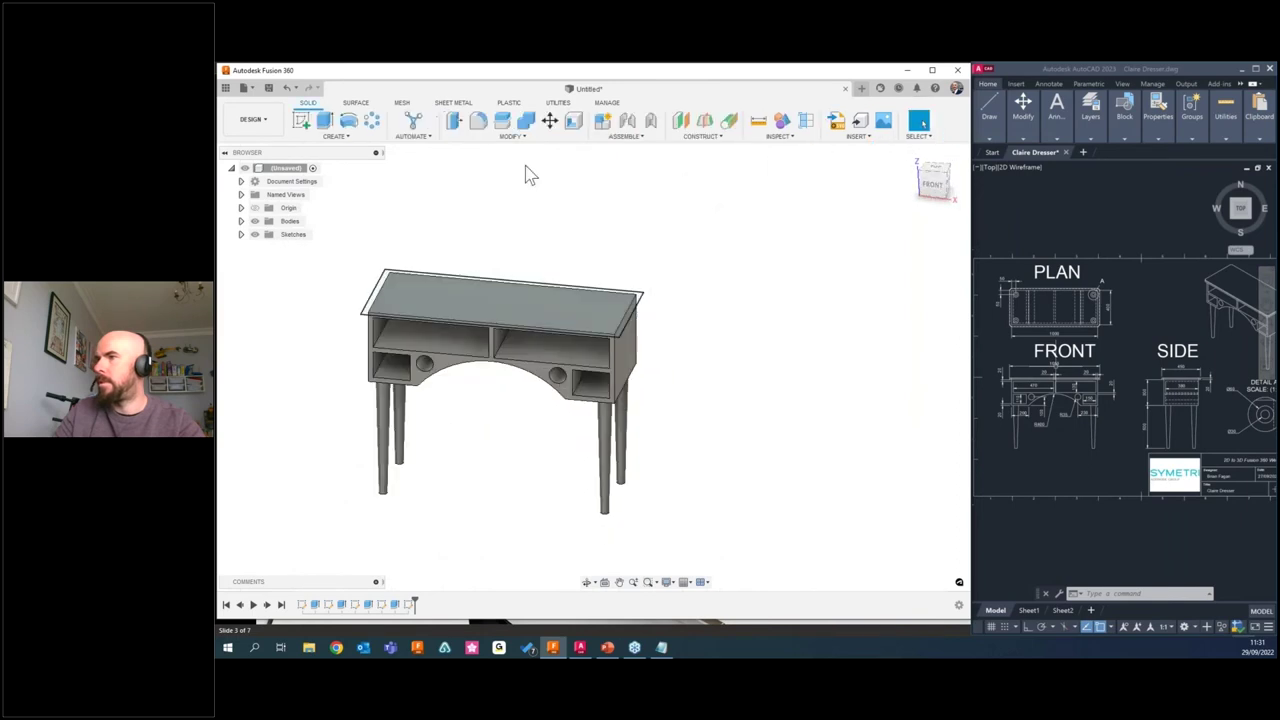
Extrude the top and offset border profiles up 20 mm, joined to the body.
left_click(325, 121)
scroll(392, 292, "up", 3)
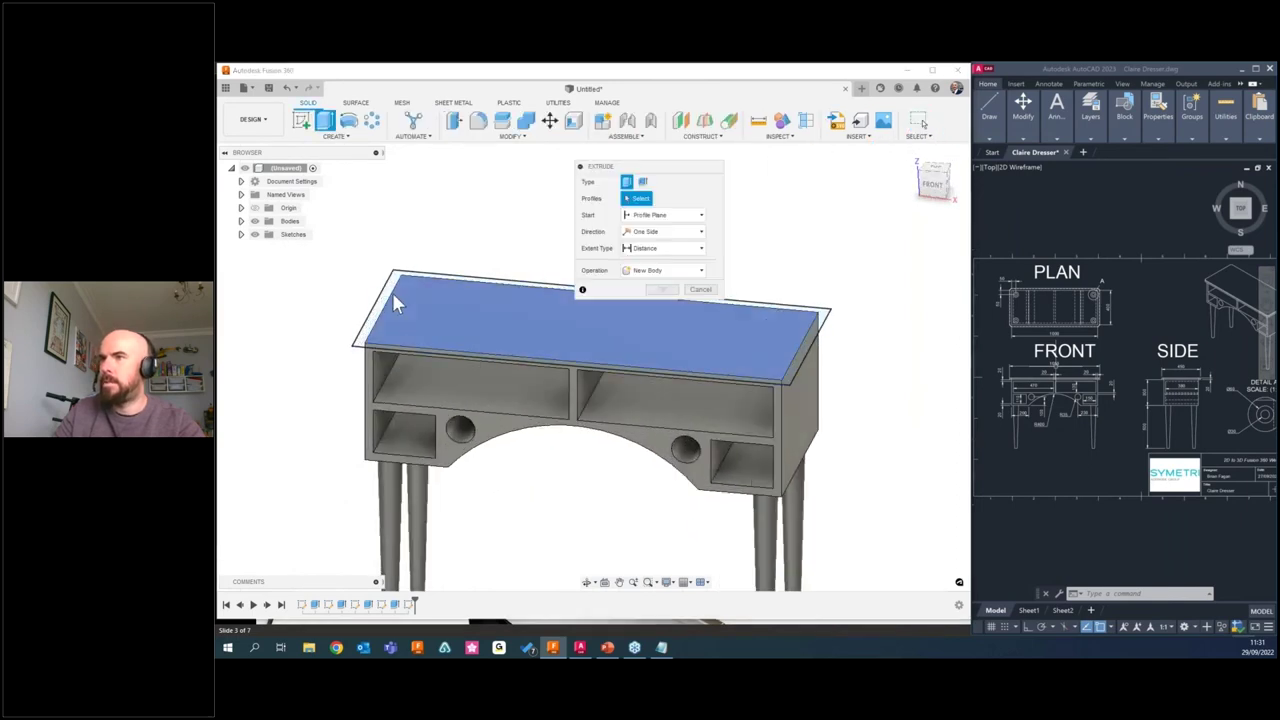
left_click(382, 296)
scroll(346, 323, "up", 2)
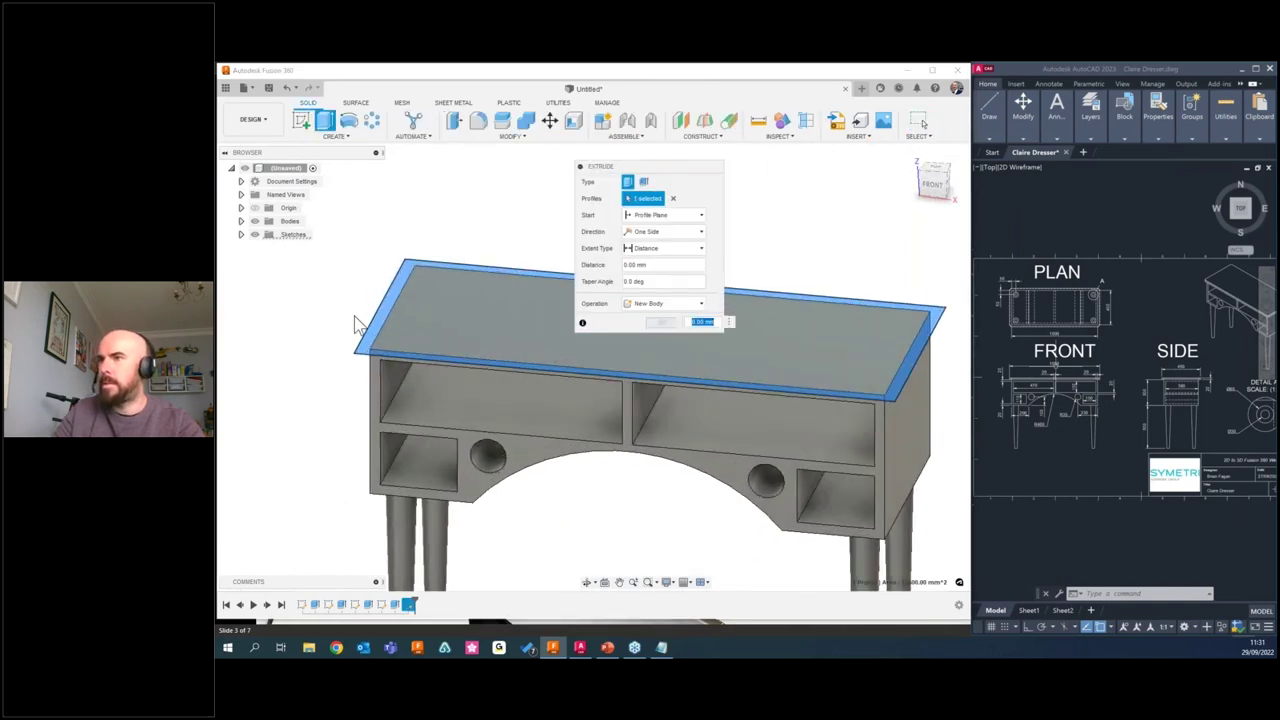
middle_click_drag(515, 262, 487, 303)
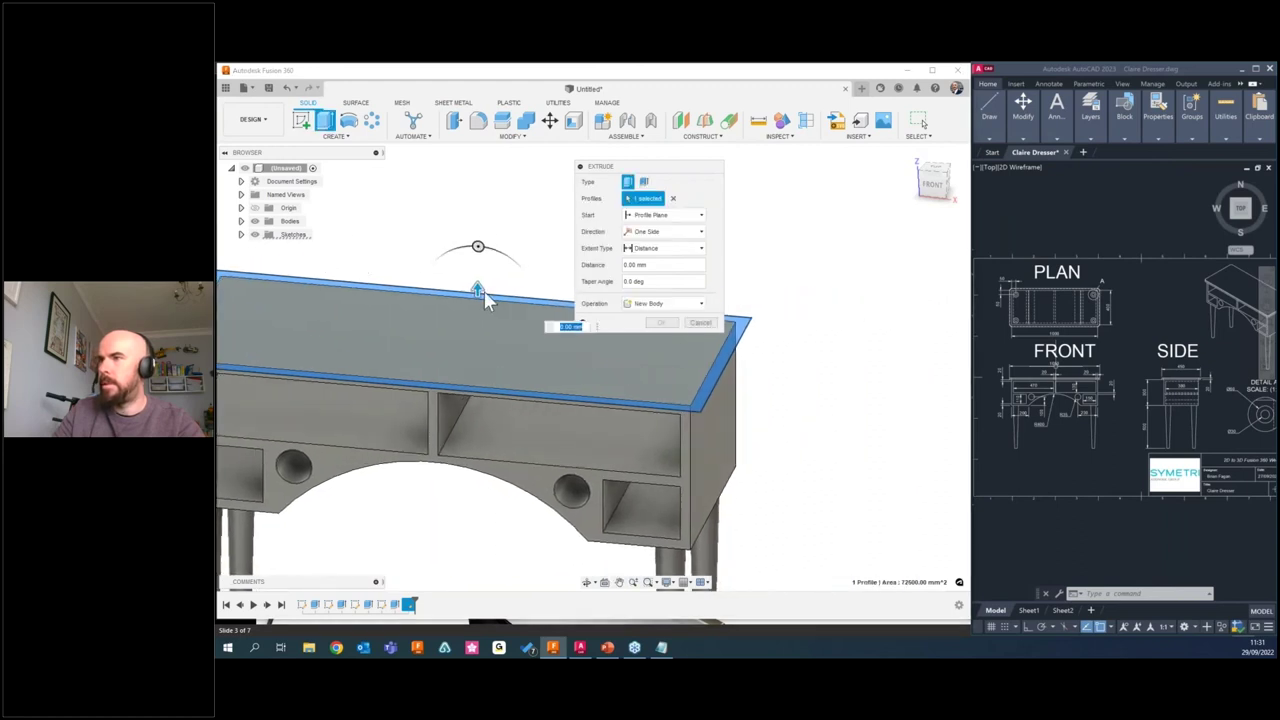
left_click_drag(480, 289, 480, 234)
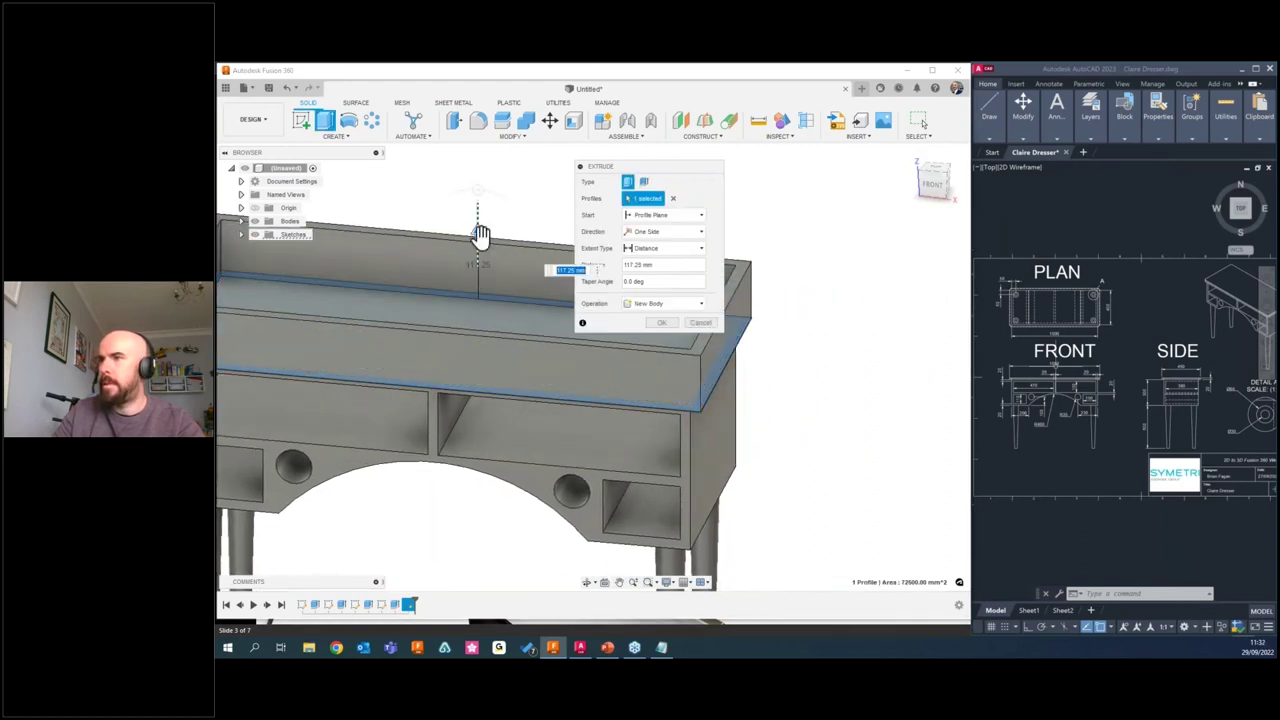
left_click(485, 322)
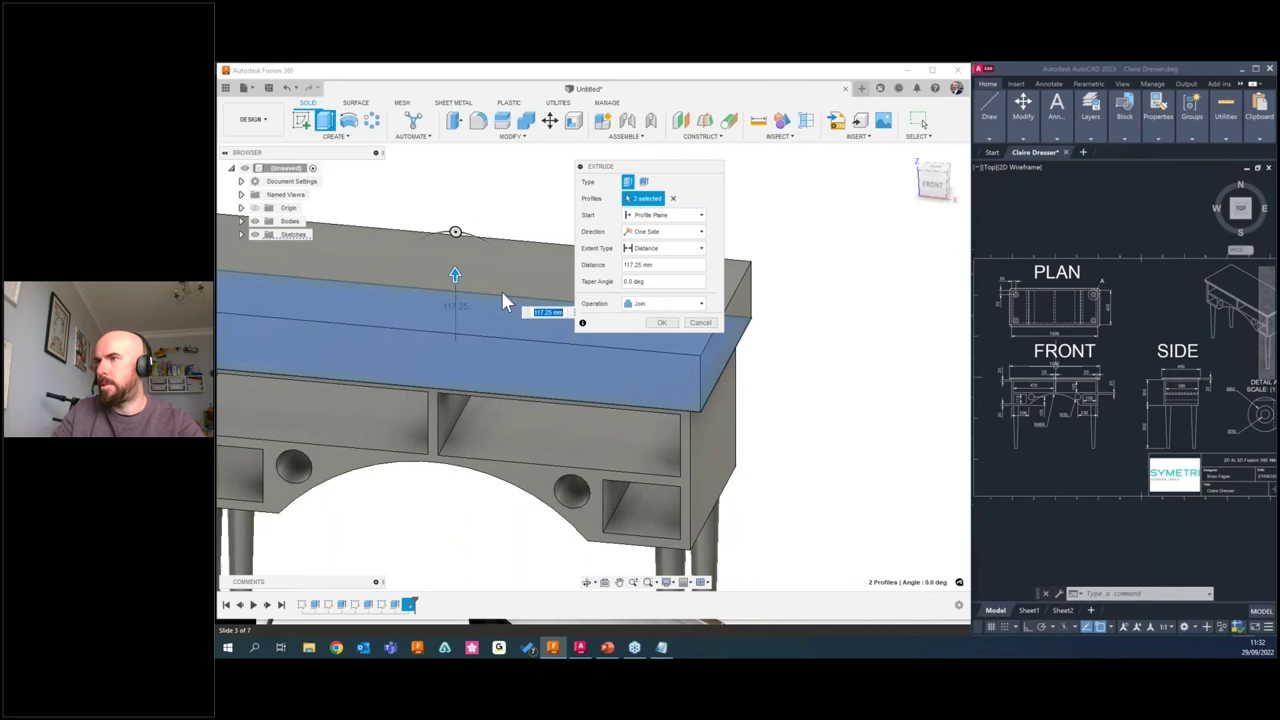
left_click(660, 266)
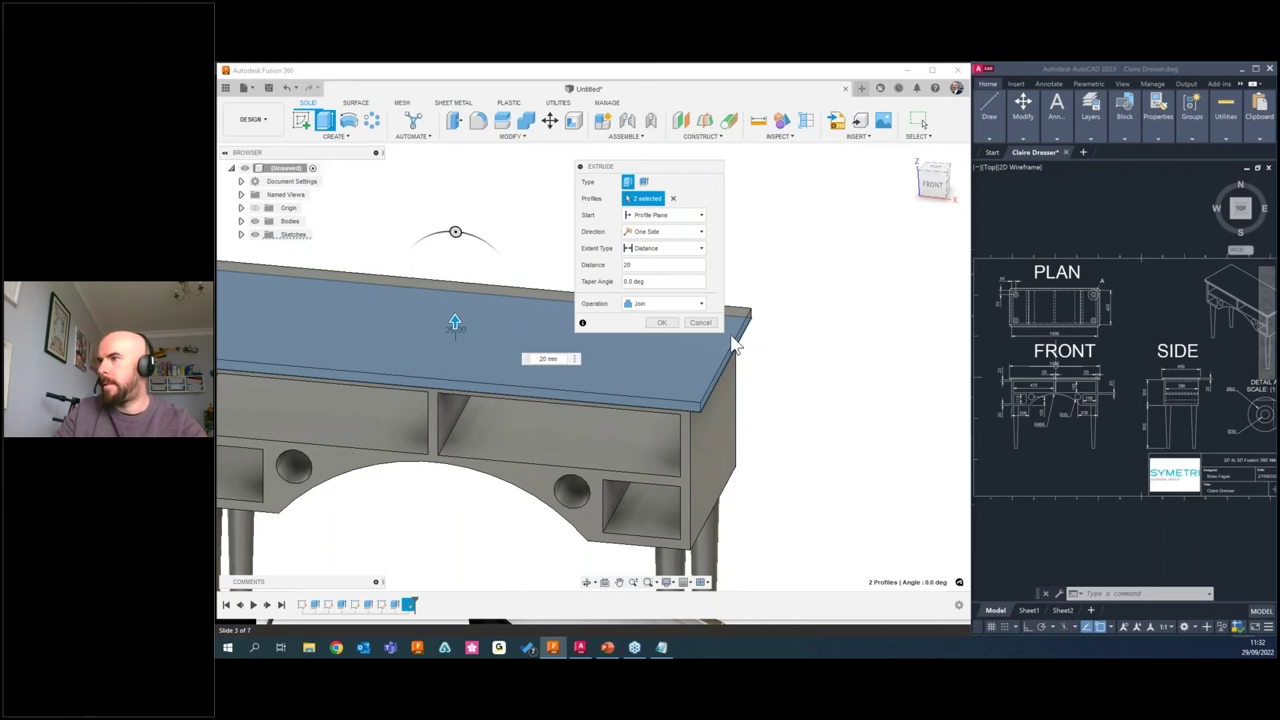
left_click(662, 322)
scroll(545, 308, "down", 3)
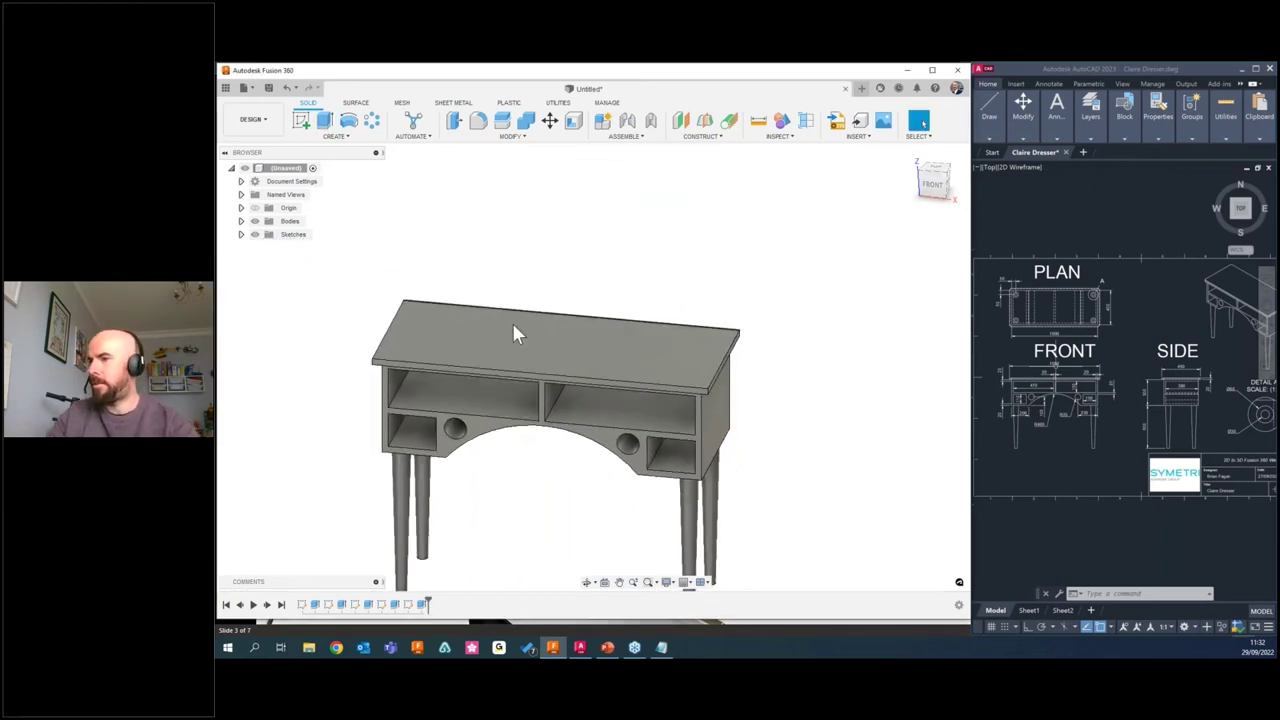
middle_click_drag(546, 300, 630, 182)
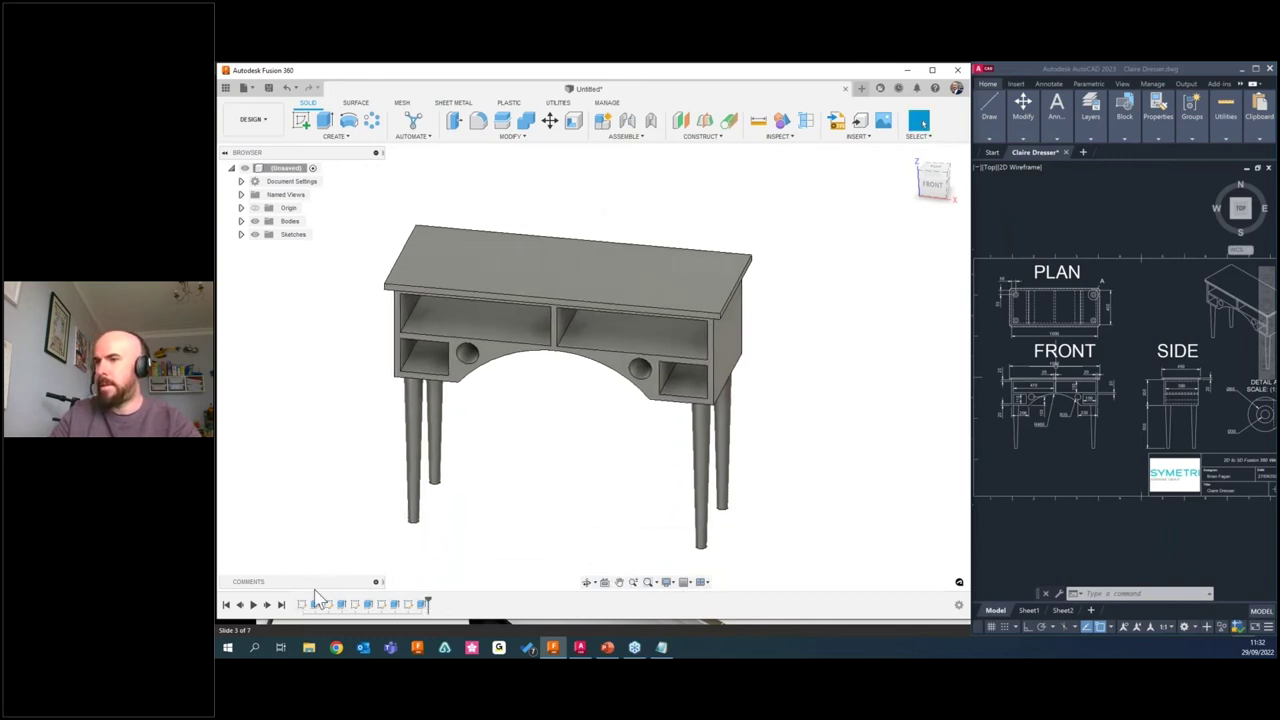
Browse the Create menu, then choose Drawing > From Design from the workspace list.
left_click(333, 136)
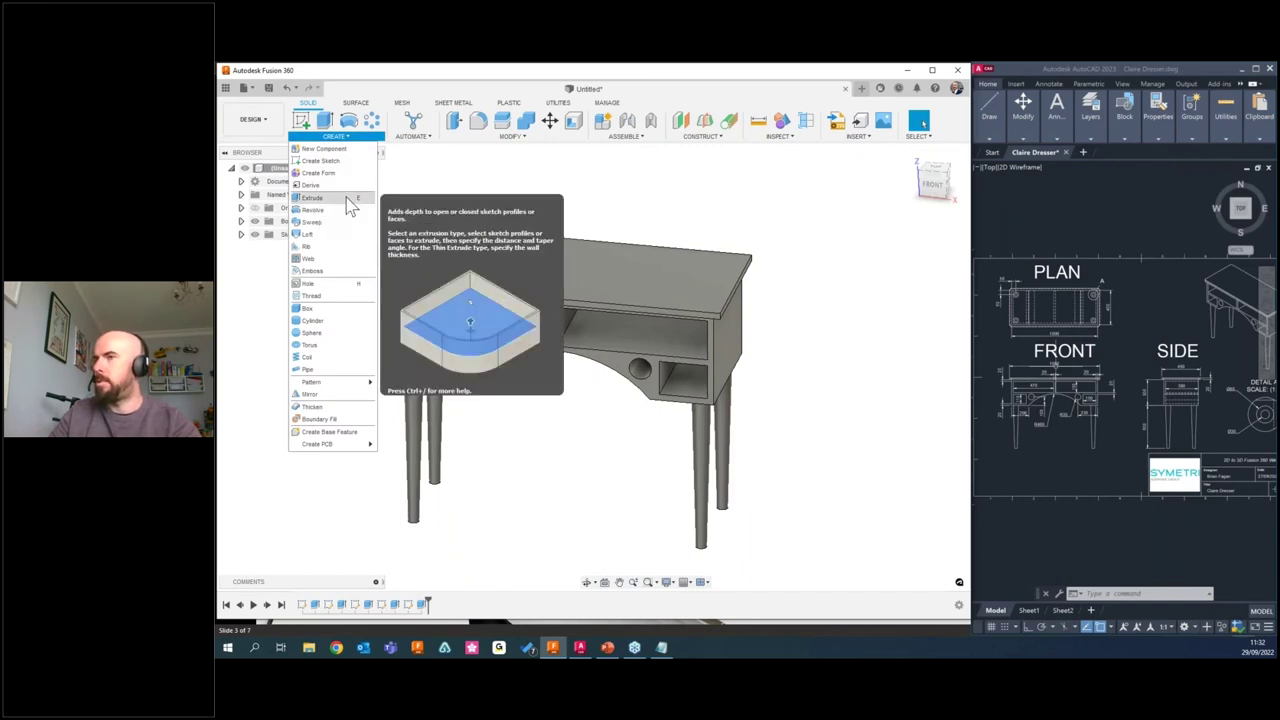
left_click(407, 181)
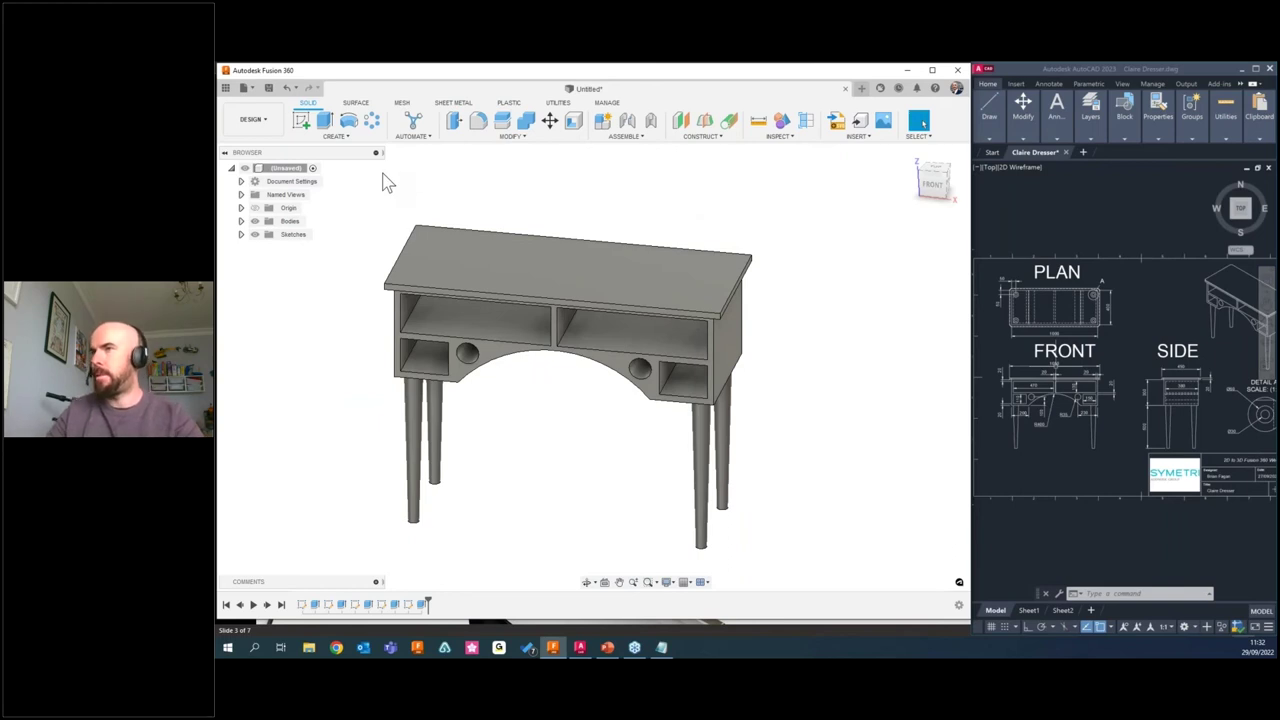
left_click(335, 136)
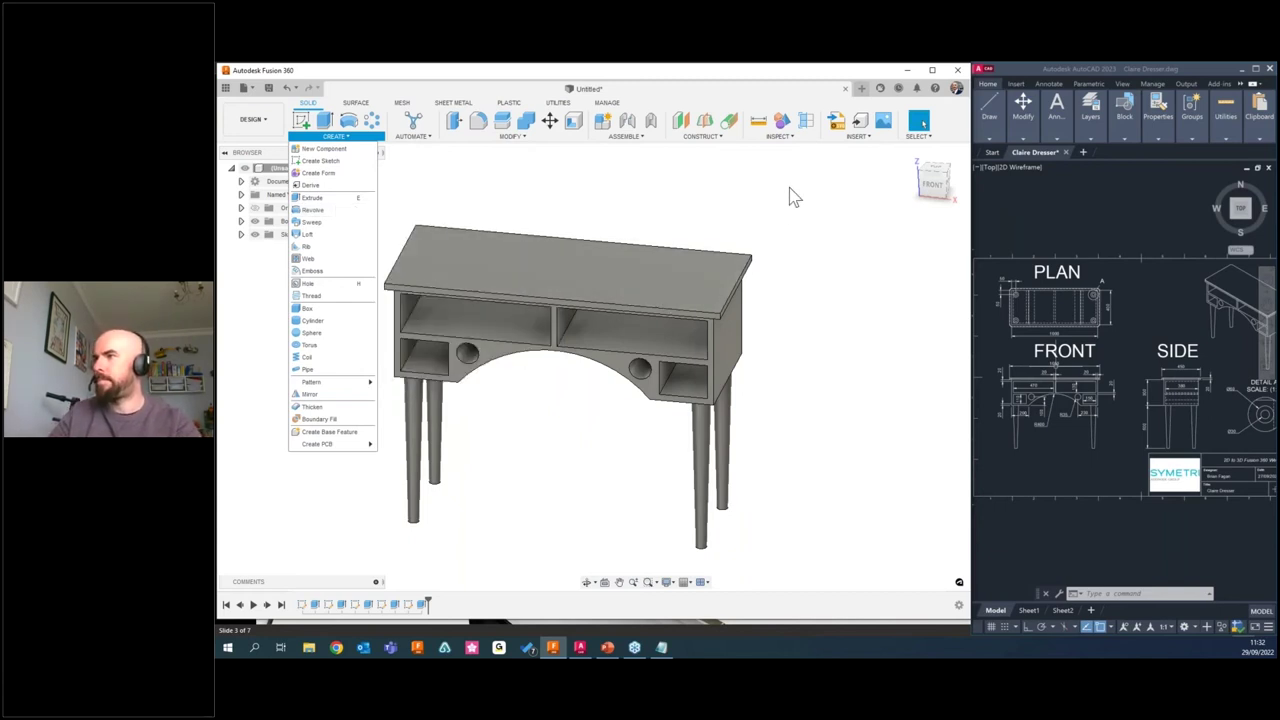
left_click(685, 175)
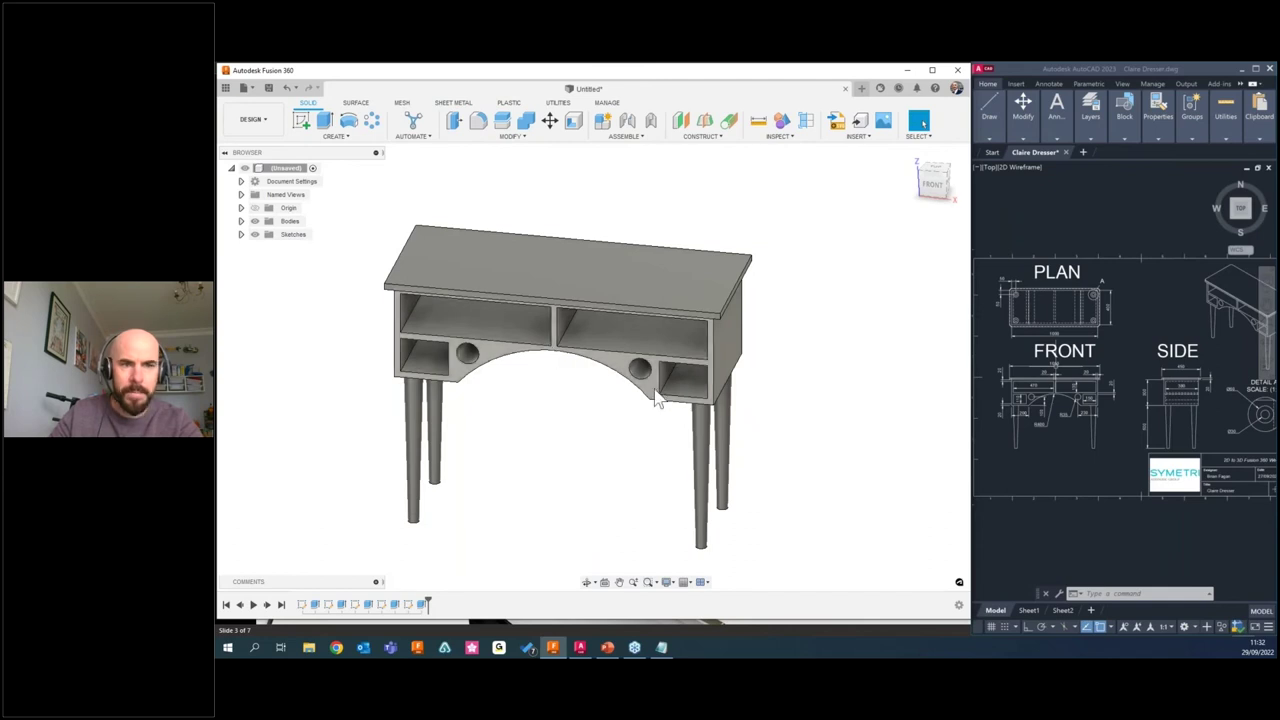
left_click(258, 116)
mouse_move(270, 264)
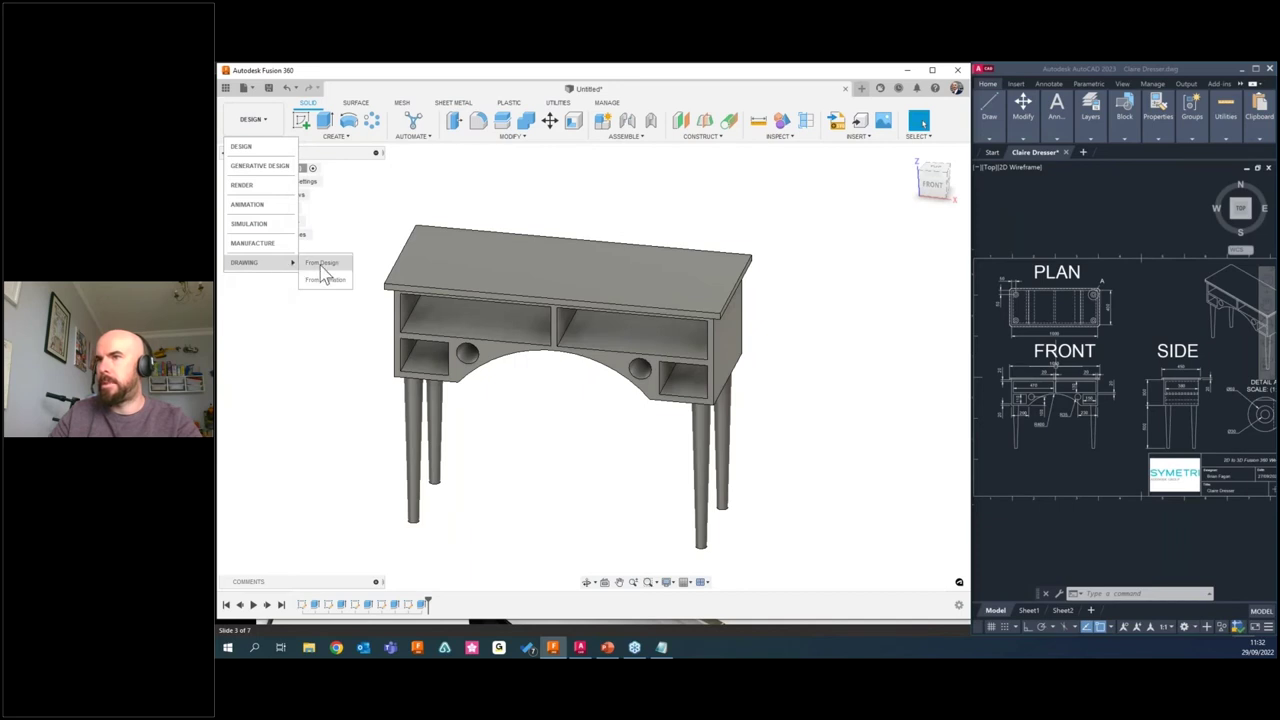
left_click(322, 264)
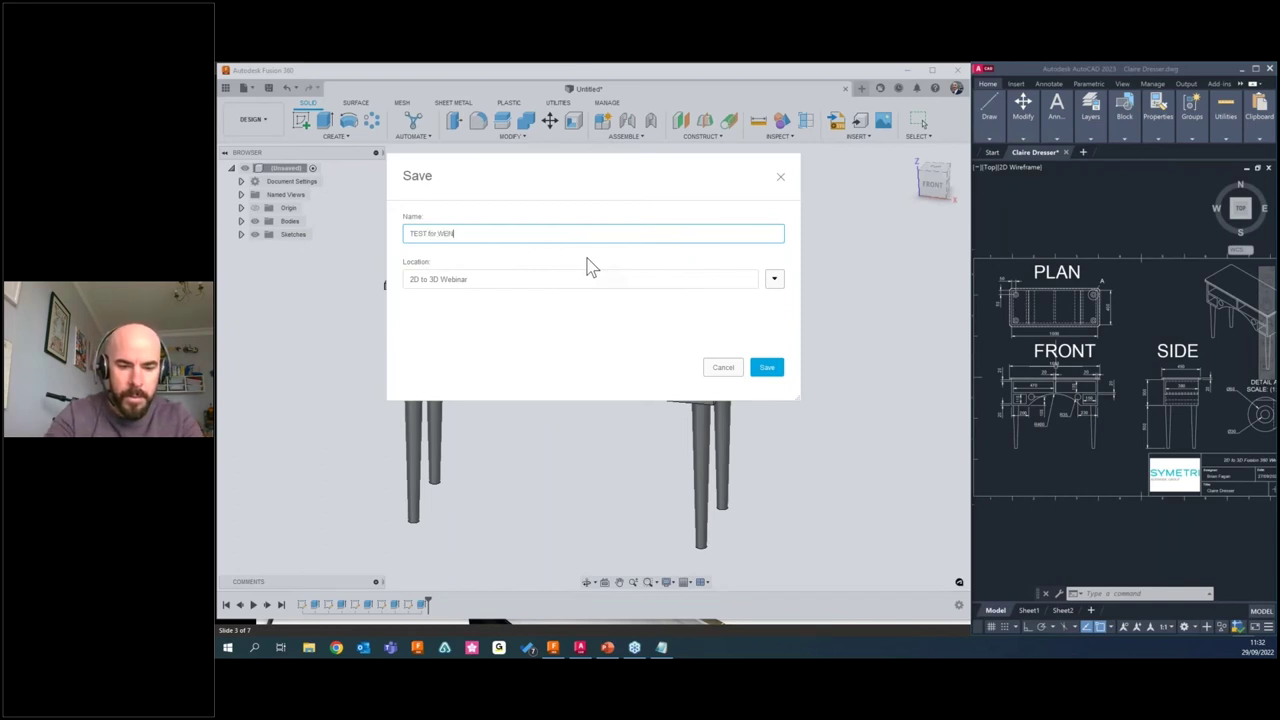
Save the design as TEST for WEBINAR and create a drawing from the Symetri Auto Template.
left_click(770, 372)
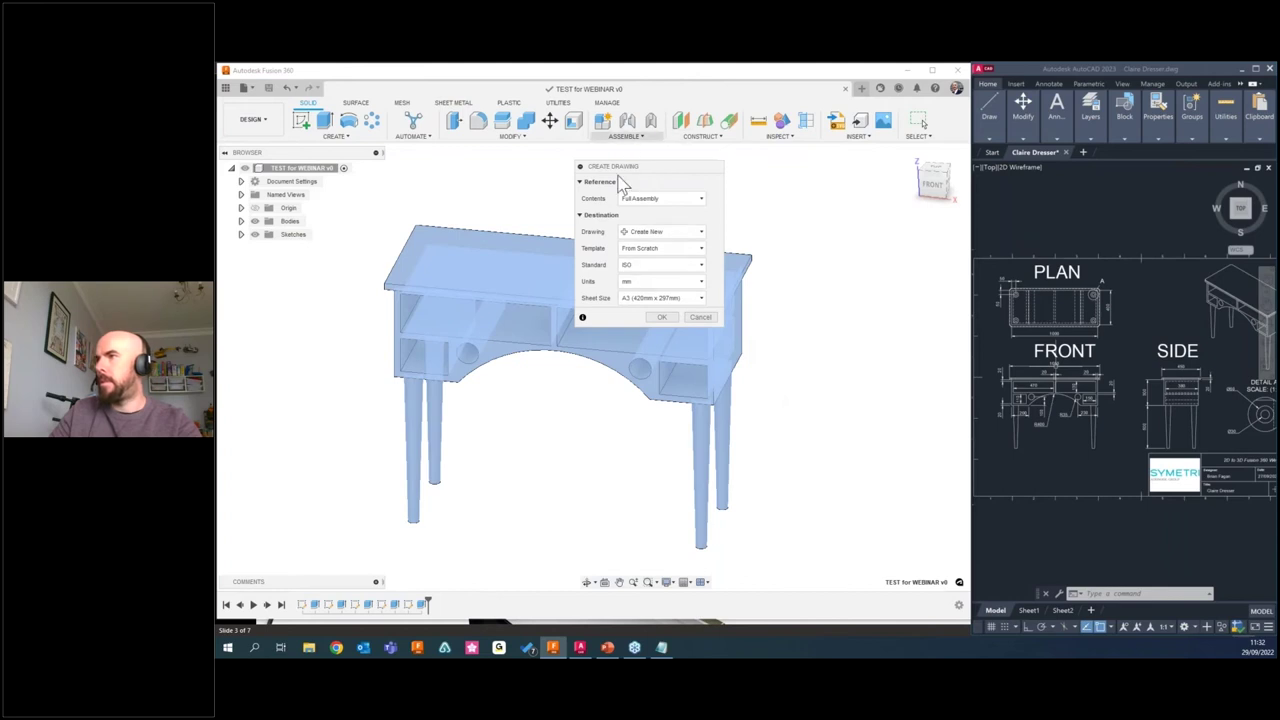
left_click(668, 248)
left_click(680, 300)
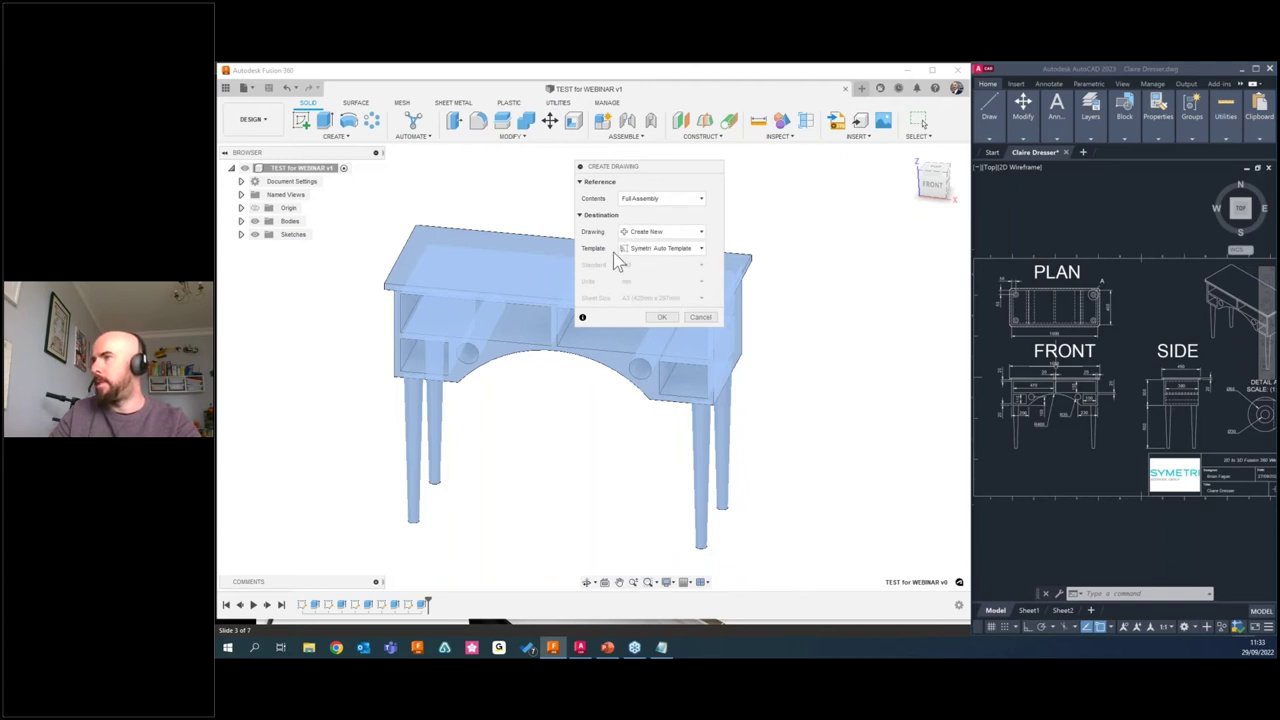
left_click(661, 318)
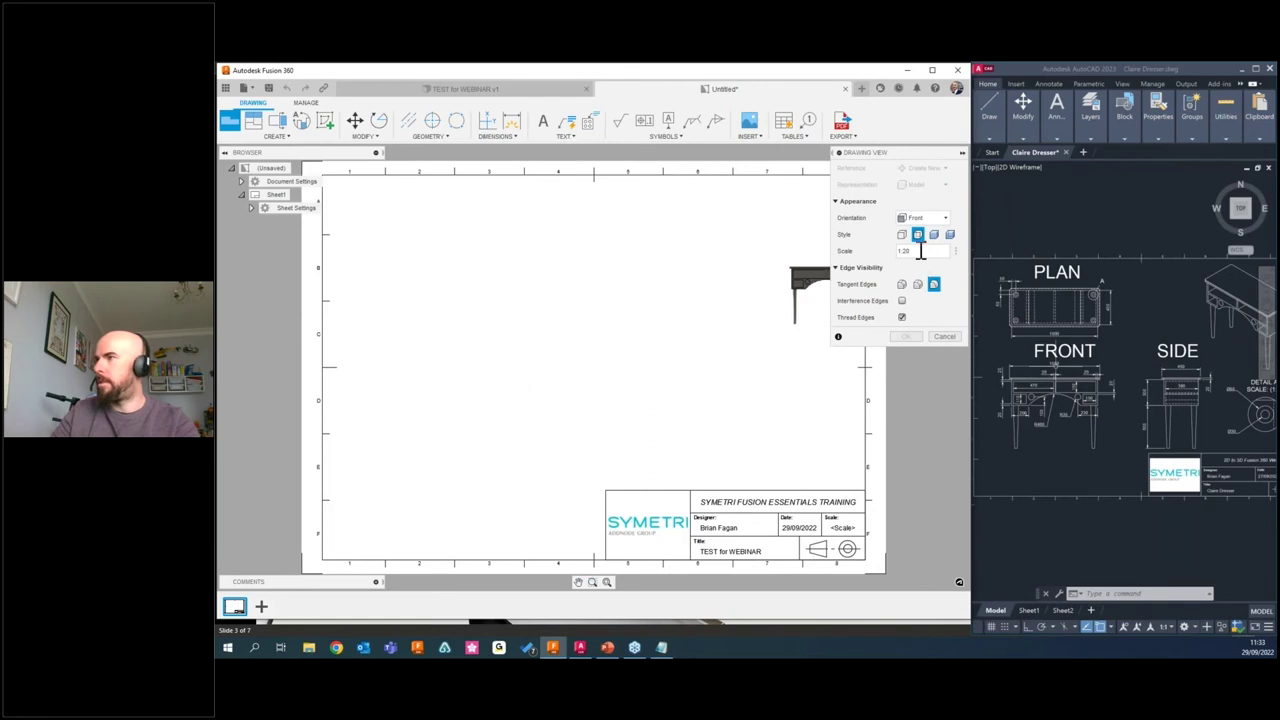
Place the front base view at the sheet's left-centre.
left_click(924, 218)
left_click(928, 218)
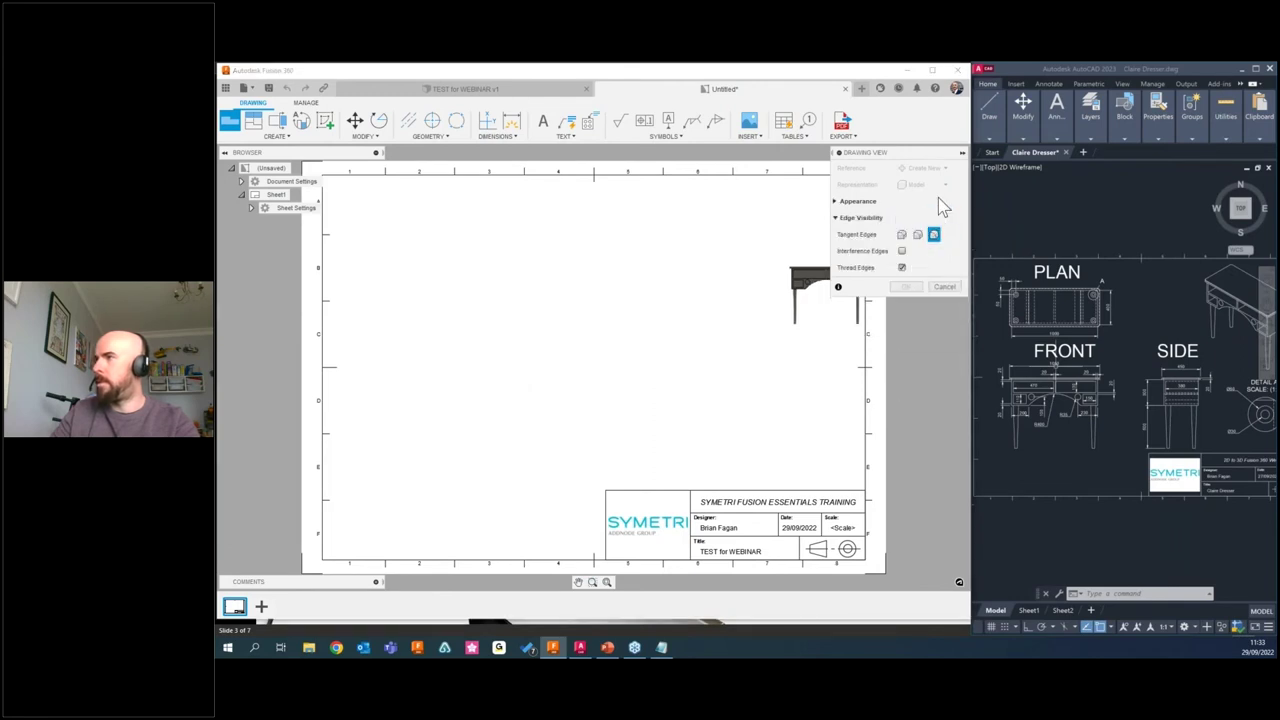
left_click(846, 202)
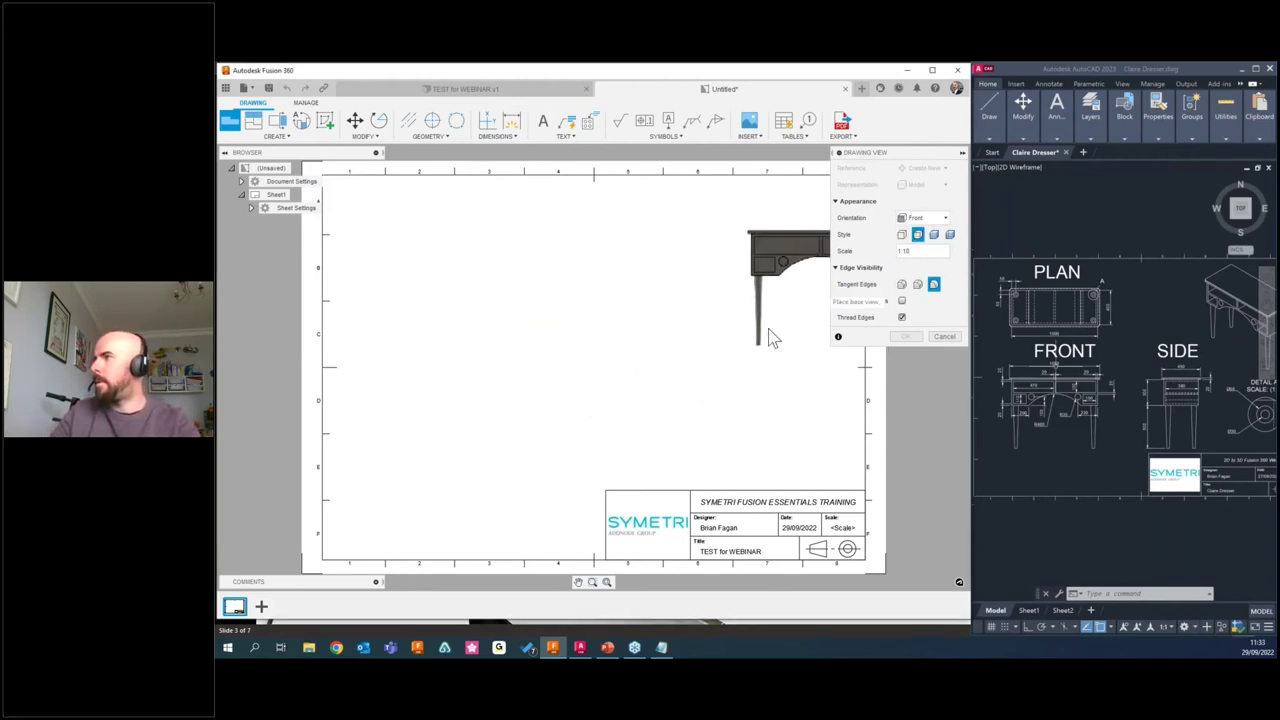
left_click(466, 428)
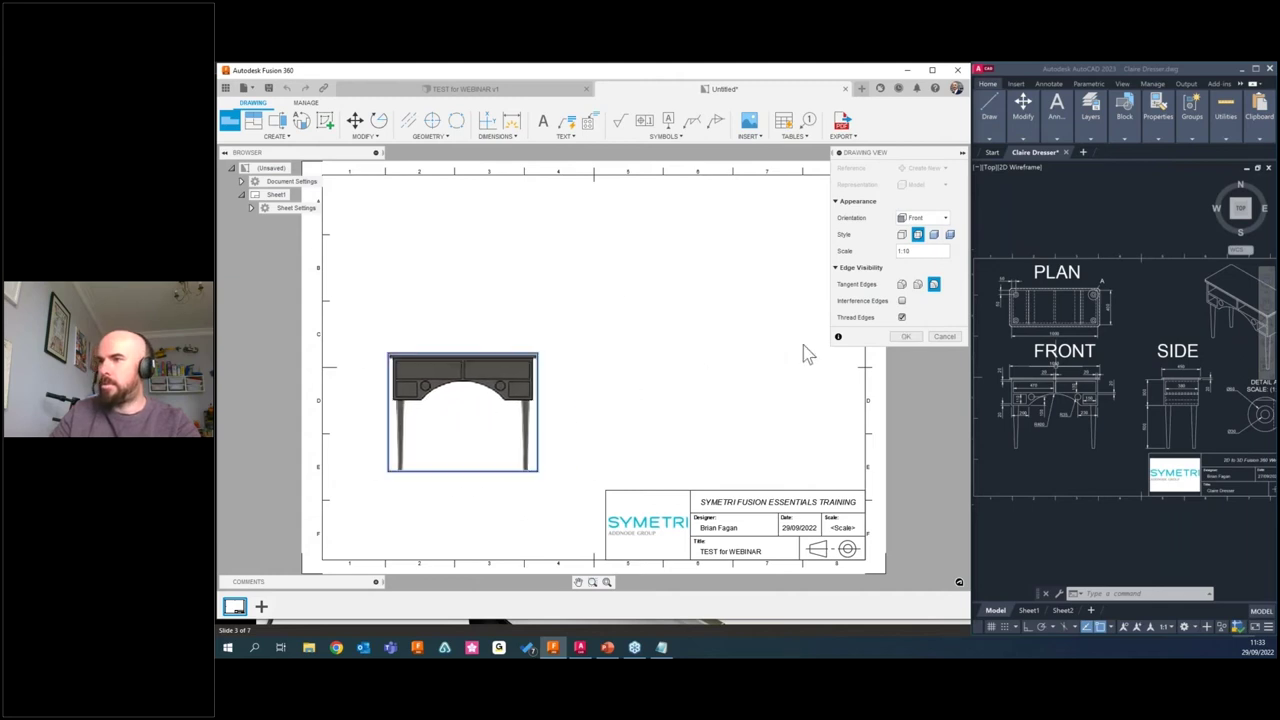
left_click(905, 336)
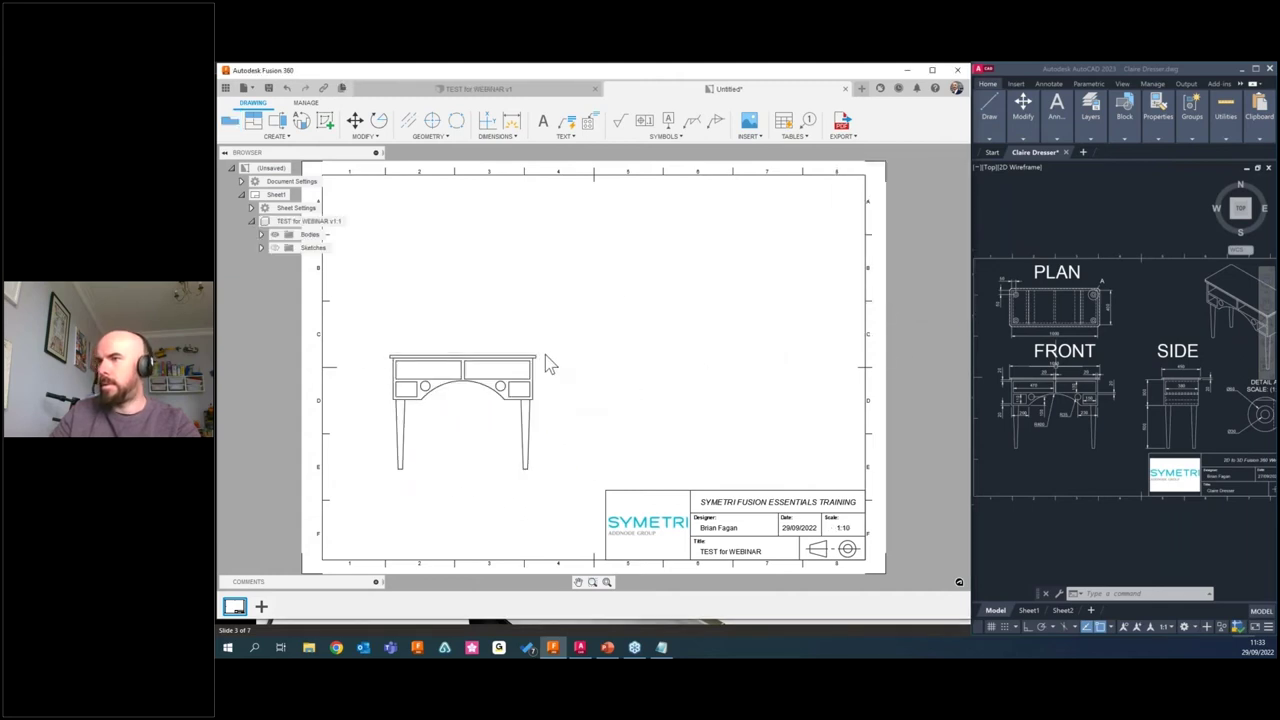
Project top, side and isometric views from the front view, moving the isometric to the upper right.
scroll(603, 385, "down", 1)
middle_click_drag(492, 371, 524, 371)
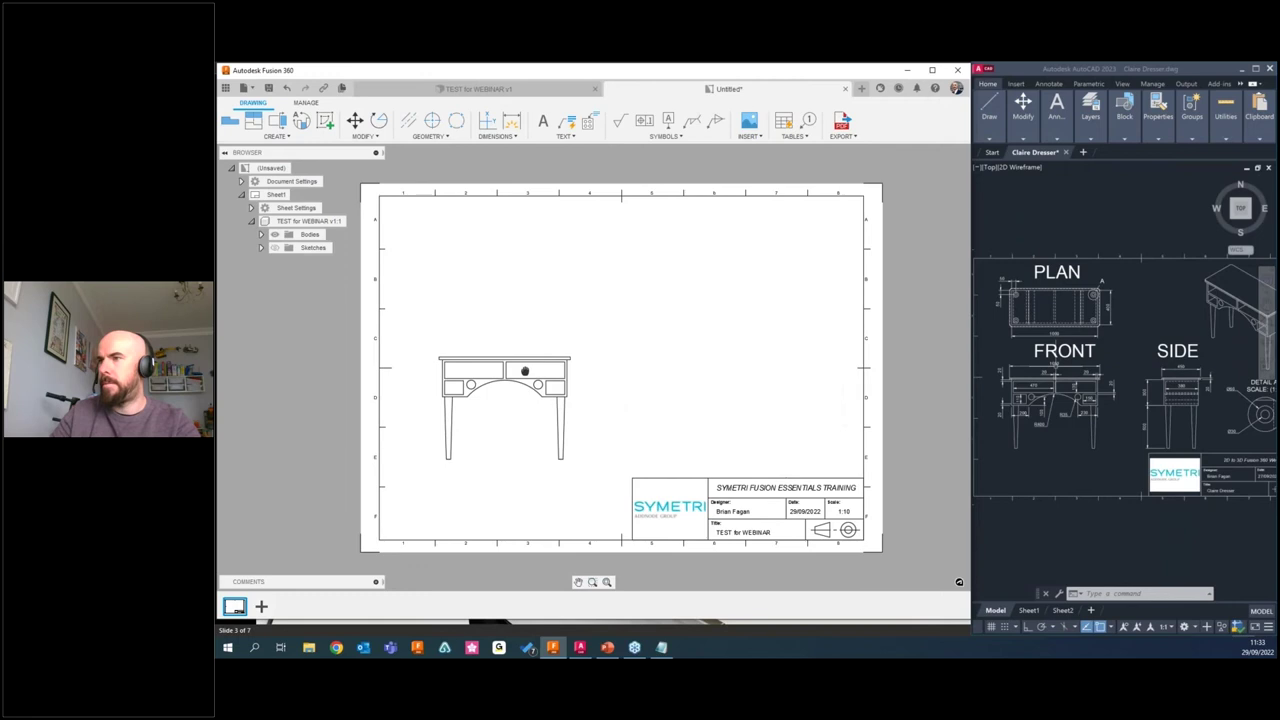
left_click(257, 128)
left_click(503, 370)
left_click(504, 272)
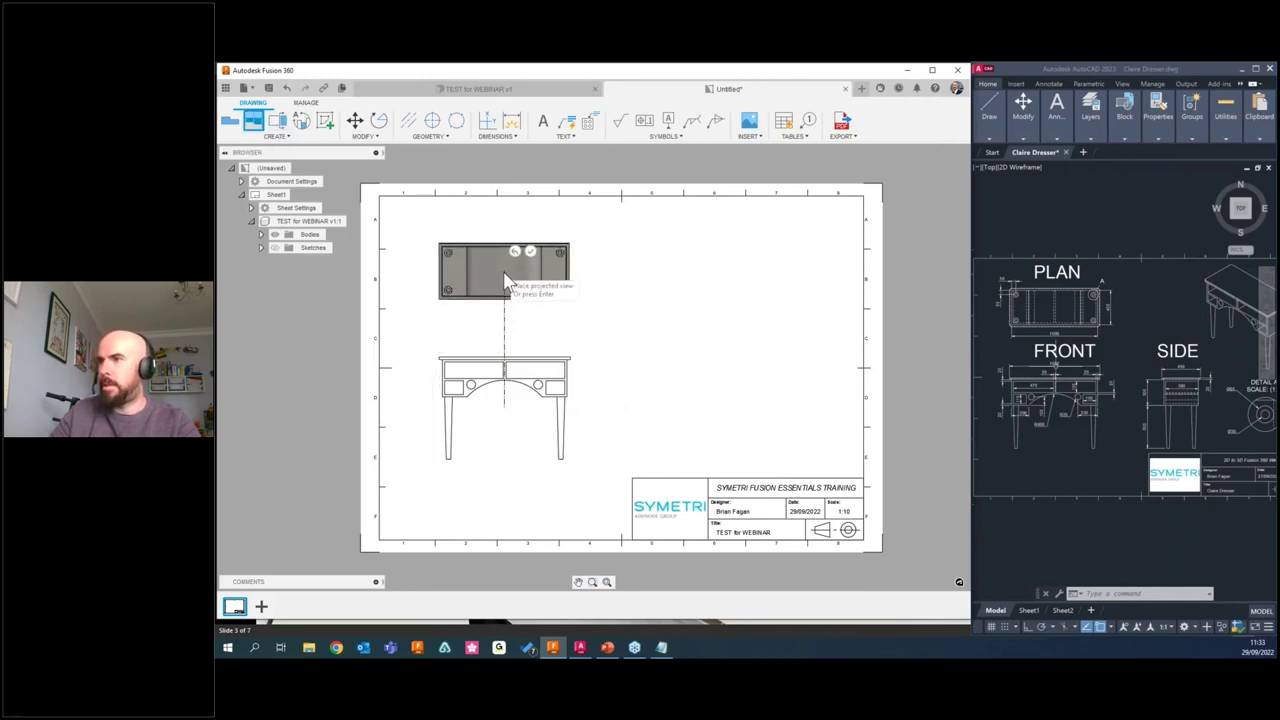
left_click(655, 412)
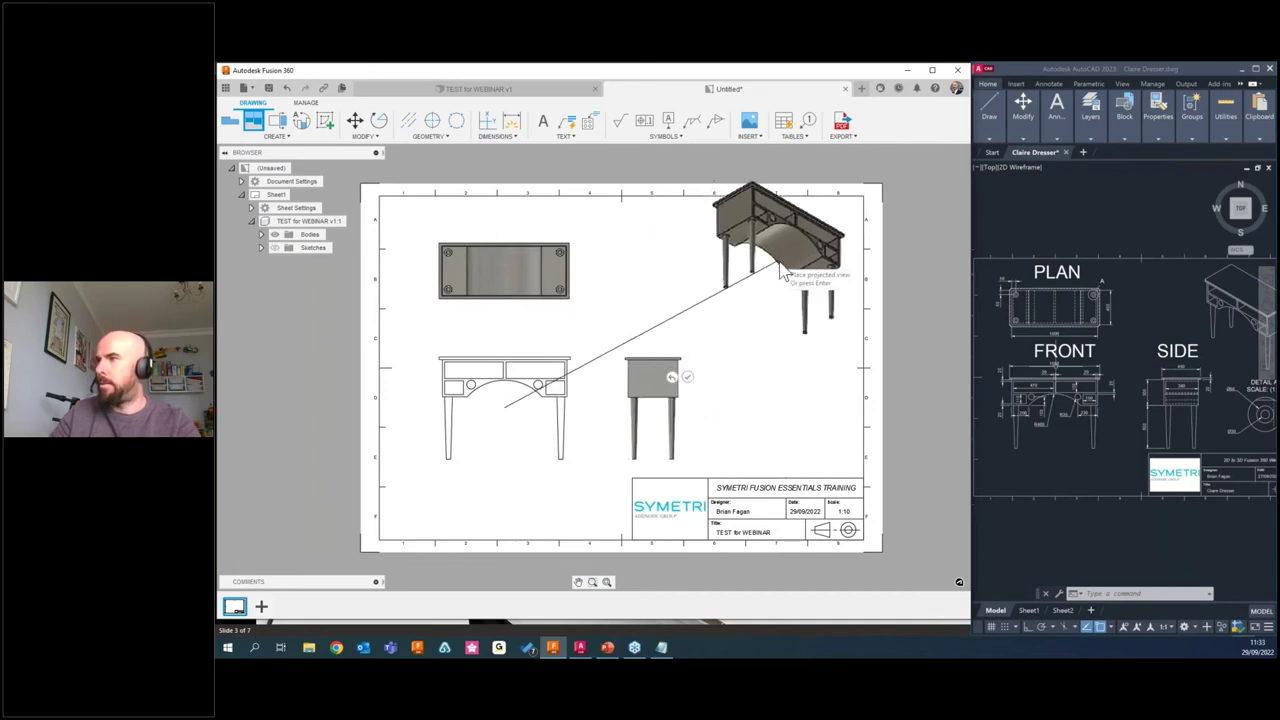
middle_click_drag(785, 273, 781, 243)
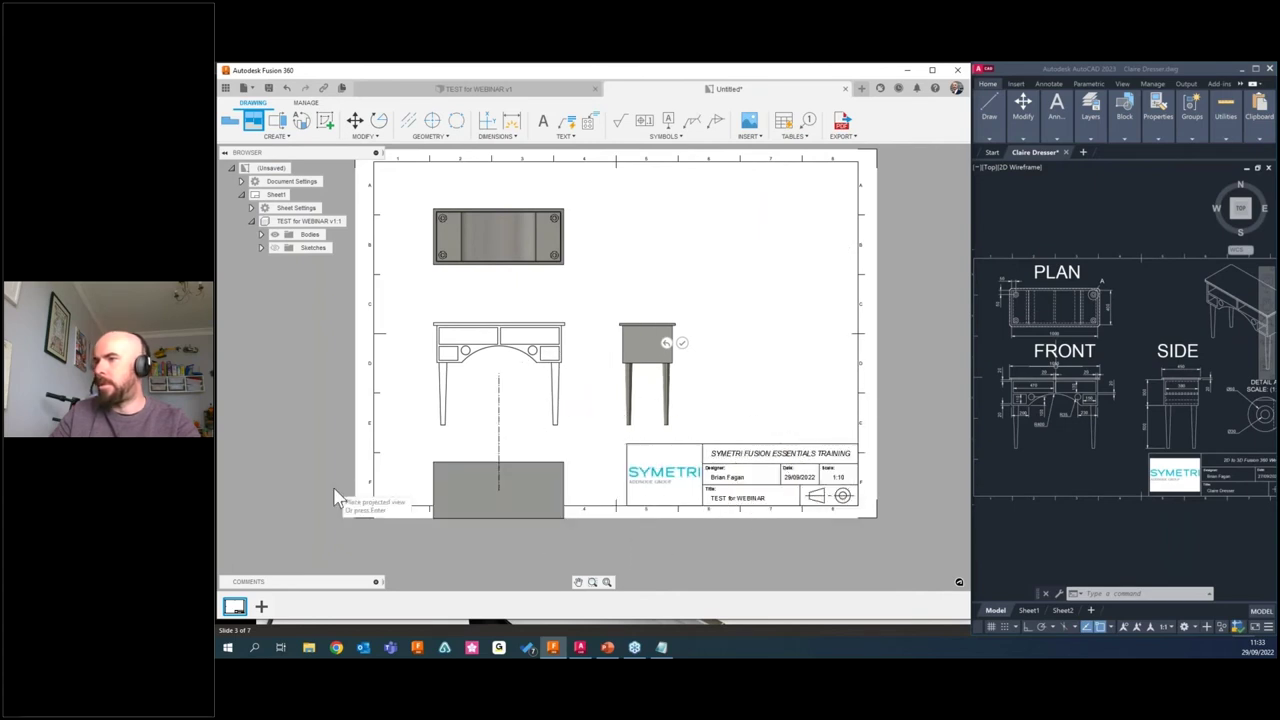
middle_click_drag(322, 473, 324, 490)
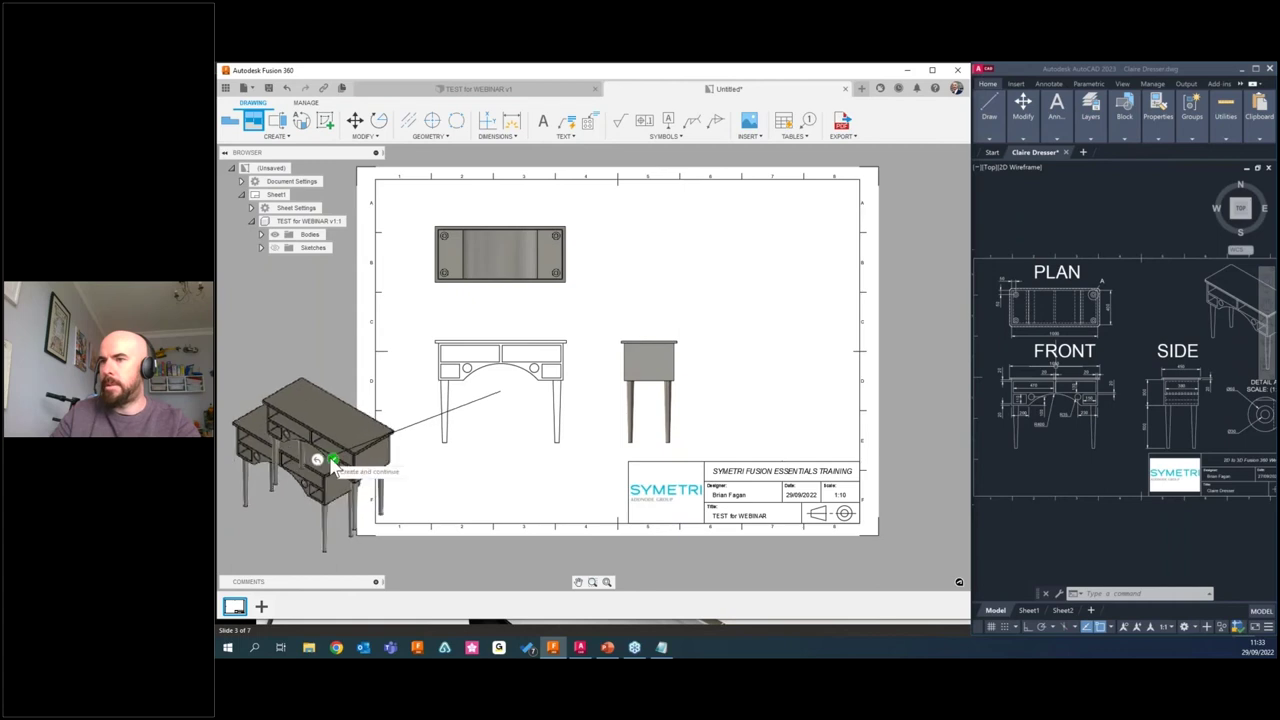
left_click(300, 470)
key("Return")
left_click(310, 415)
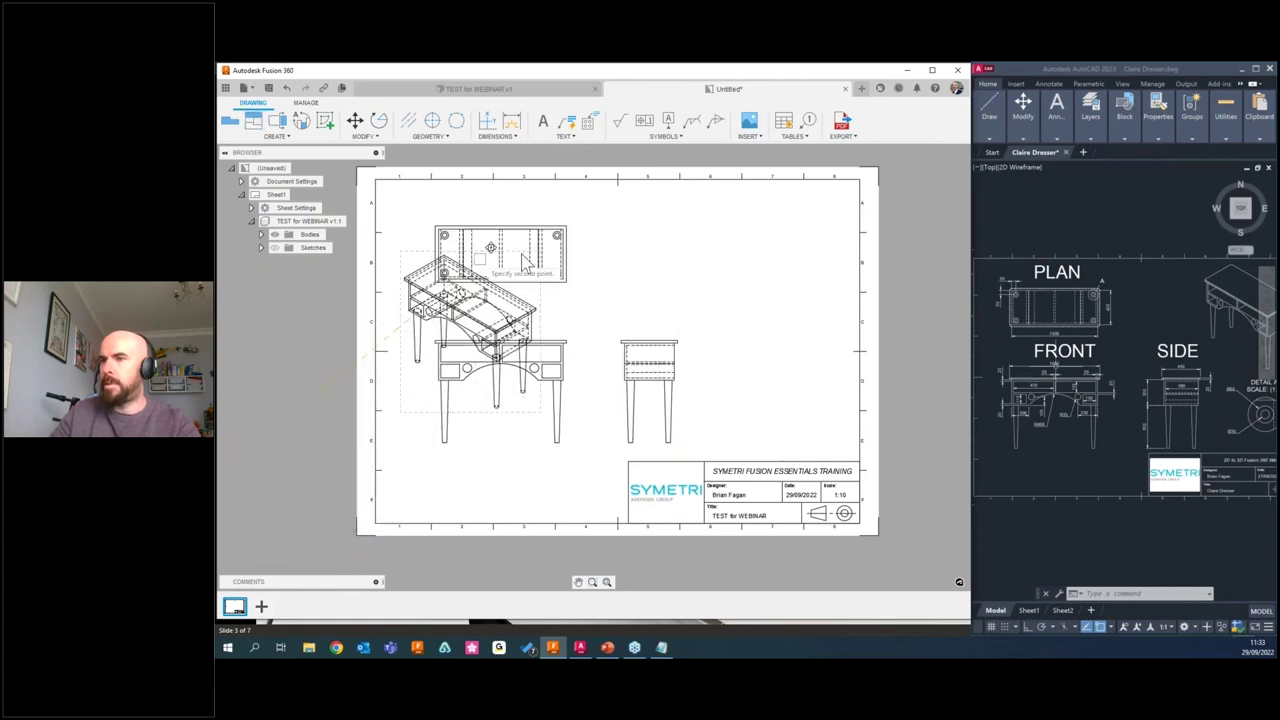
left_click(778, 215)
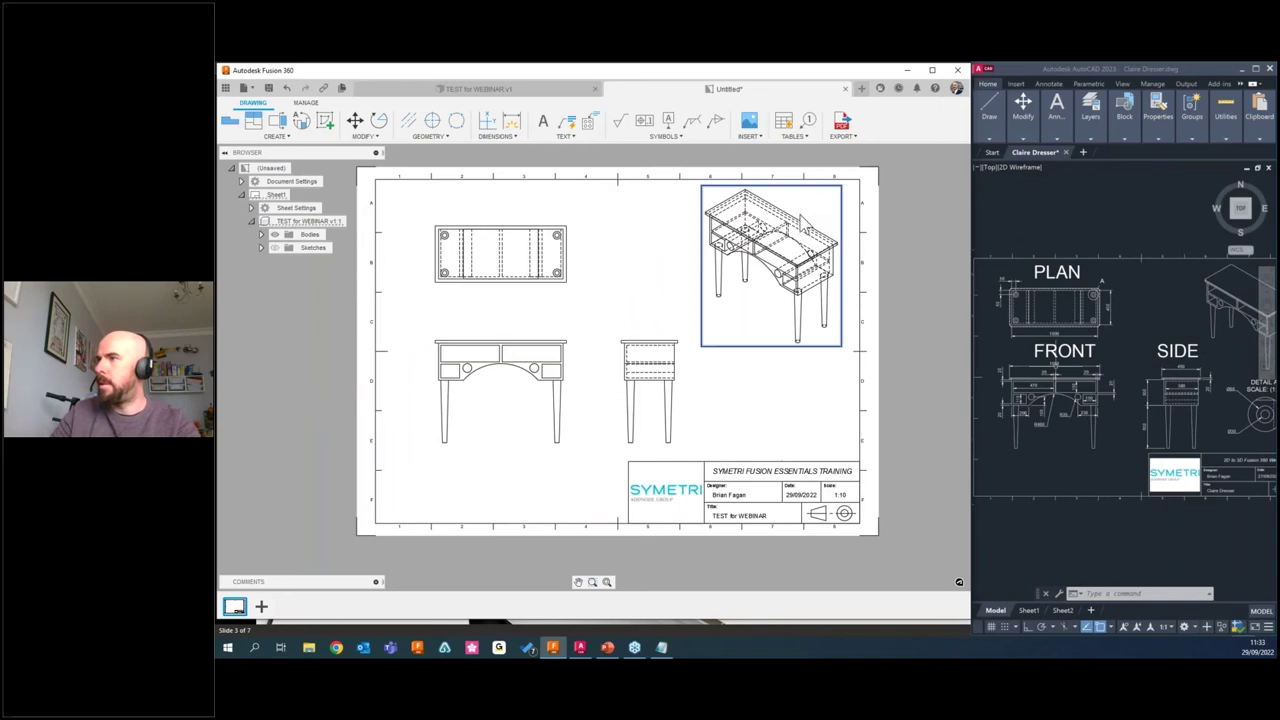
Set the isometric view to Shaded.
double_click(800, 222)
left_click(949, 184)
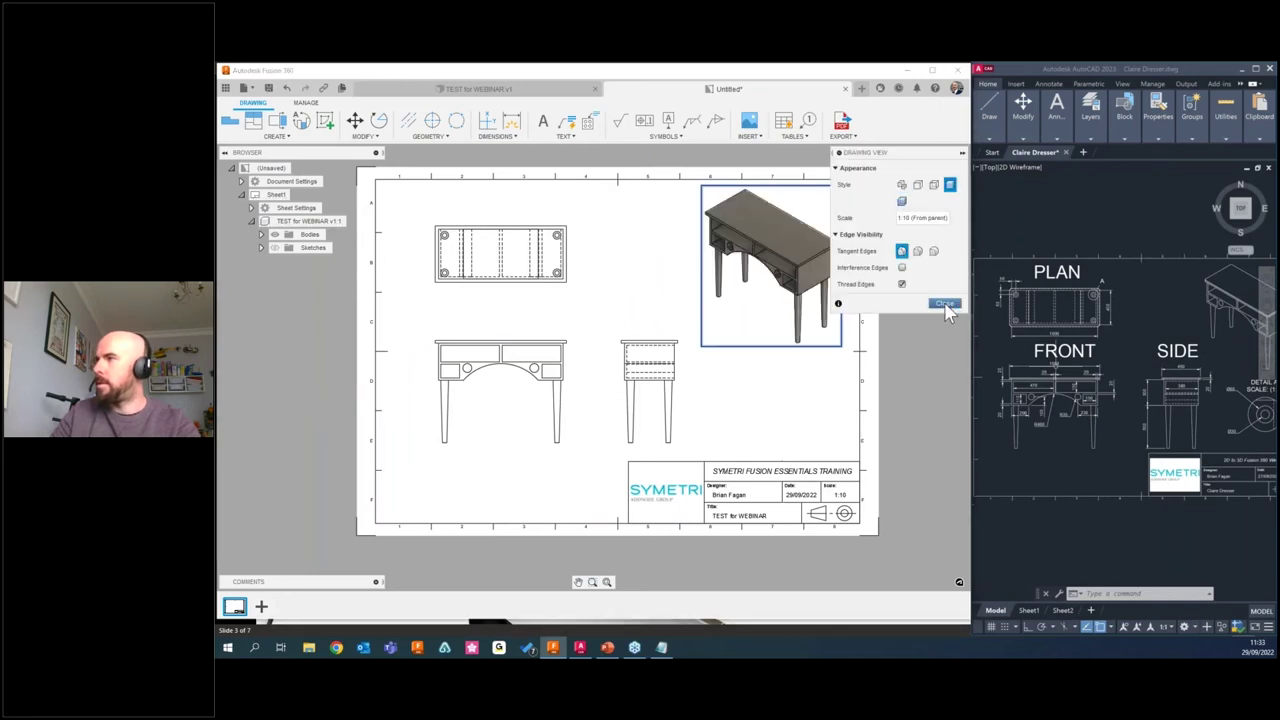
left_click(944, 304)
Dimension the plan view 1050 by 450 and save as 'TEST for WEBINAR Drawing'.
left_click(513, 125)
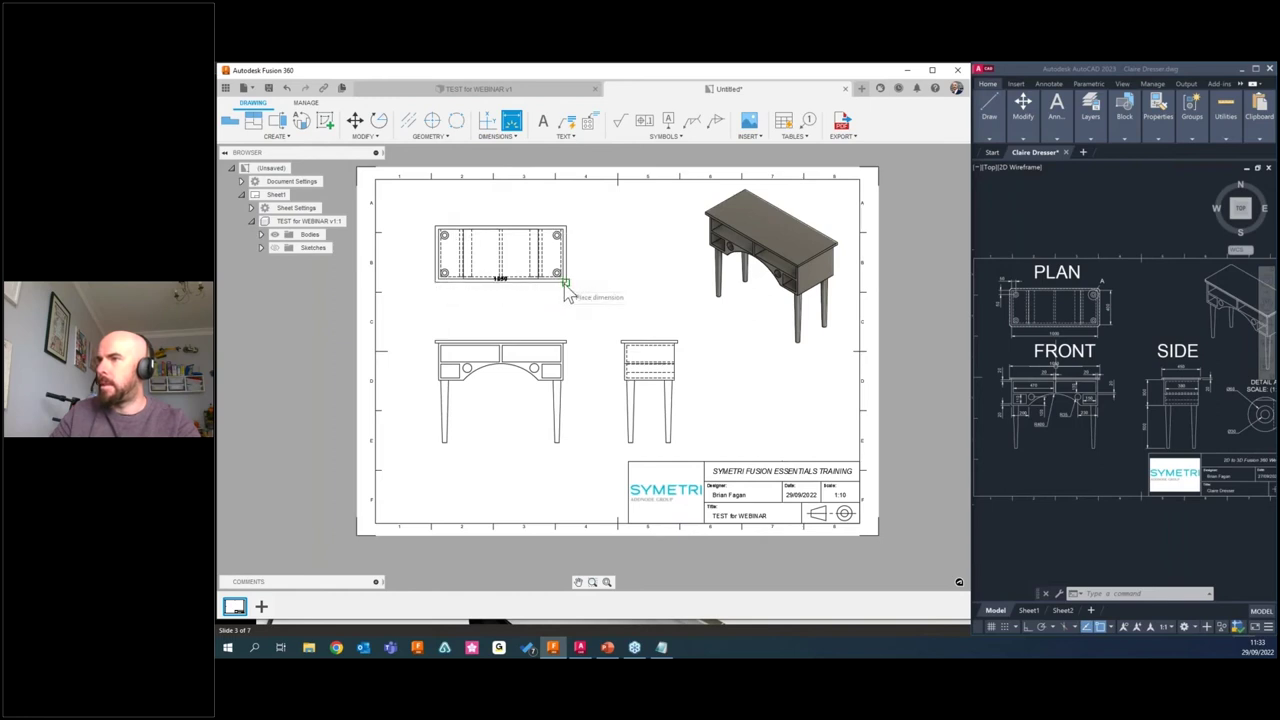
left_click(440, 279)
left_click(442, 292)
left_click(435, 245)
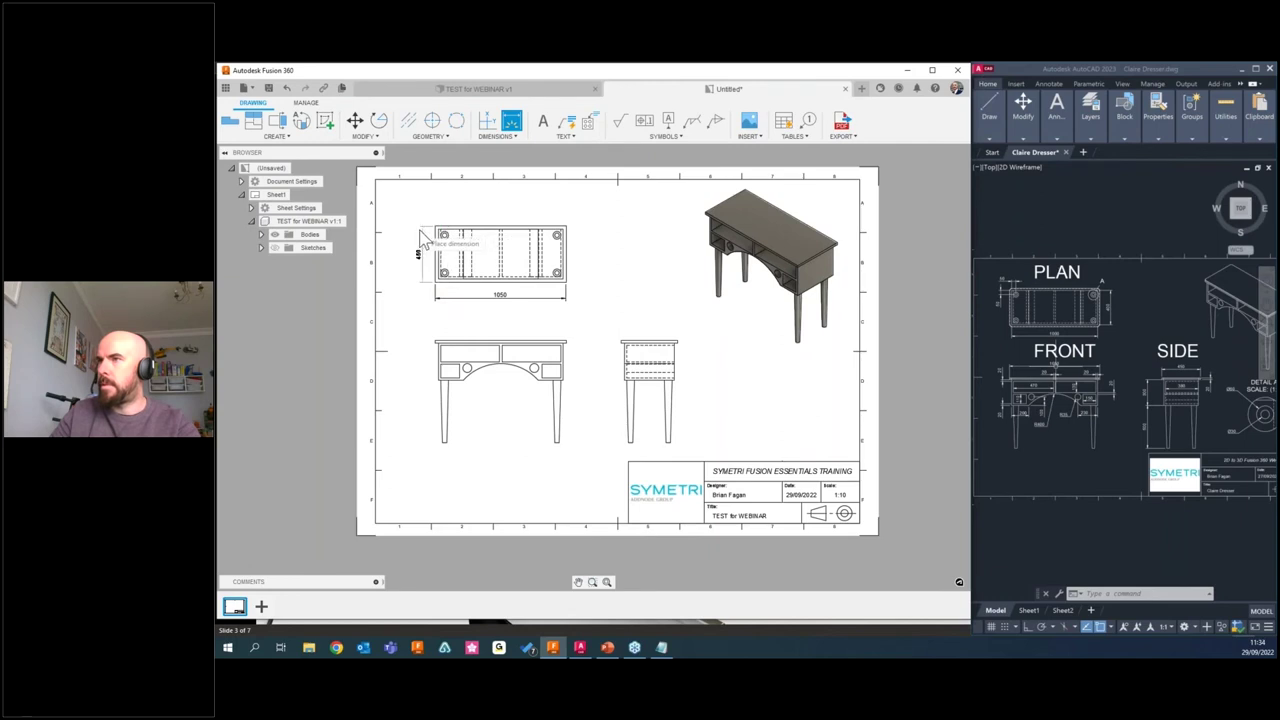
left_click(406, 255)
key("Escape")
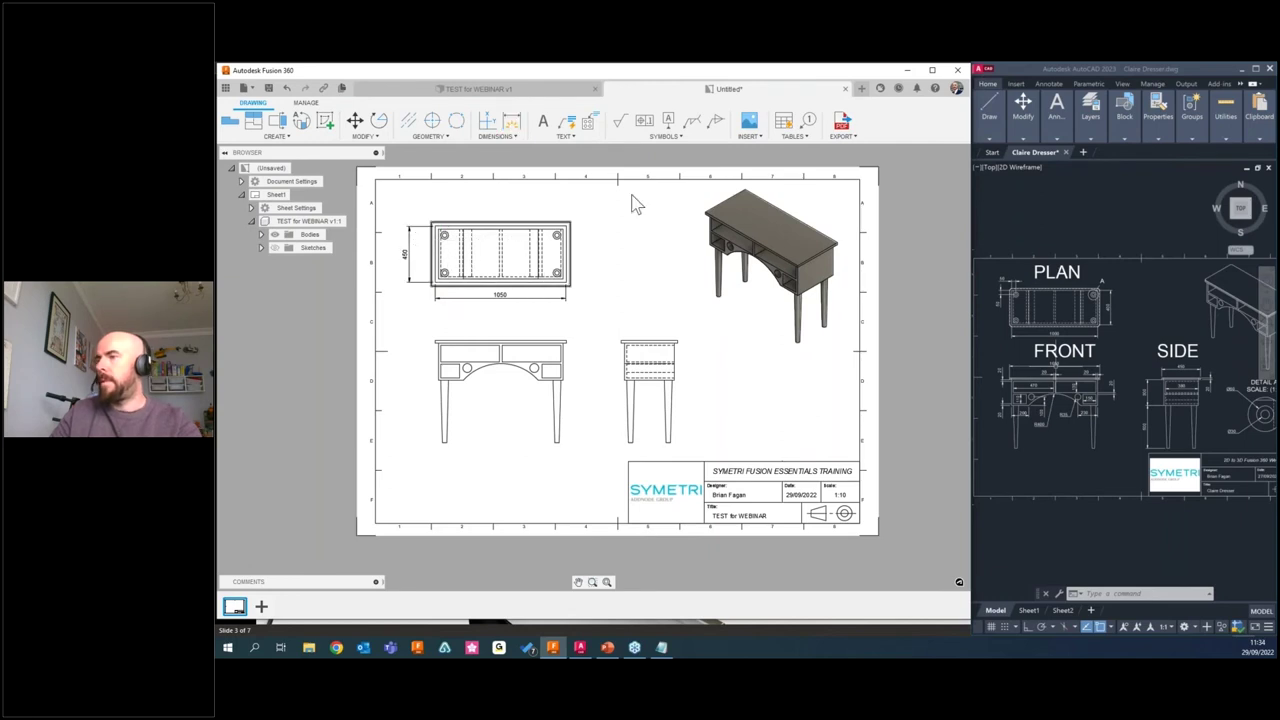
key("ctrl+s")
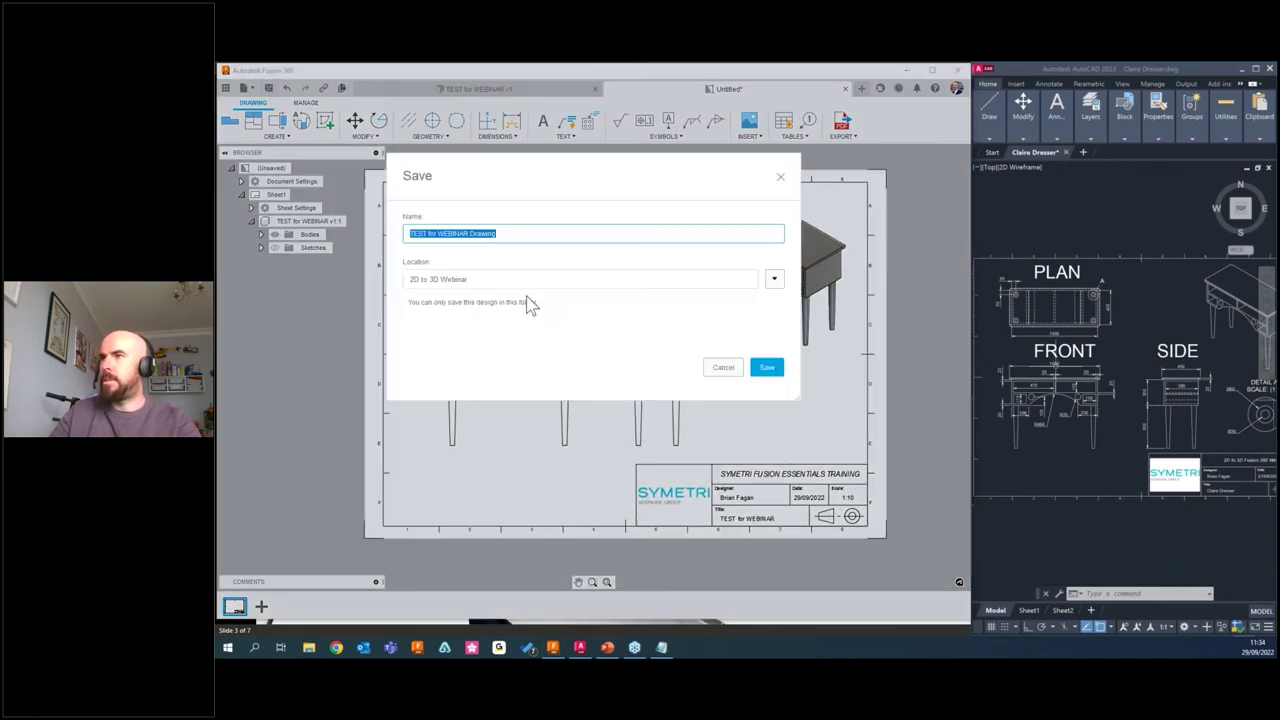
left_click(766, 367)
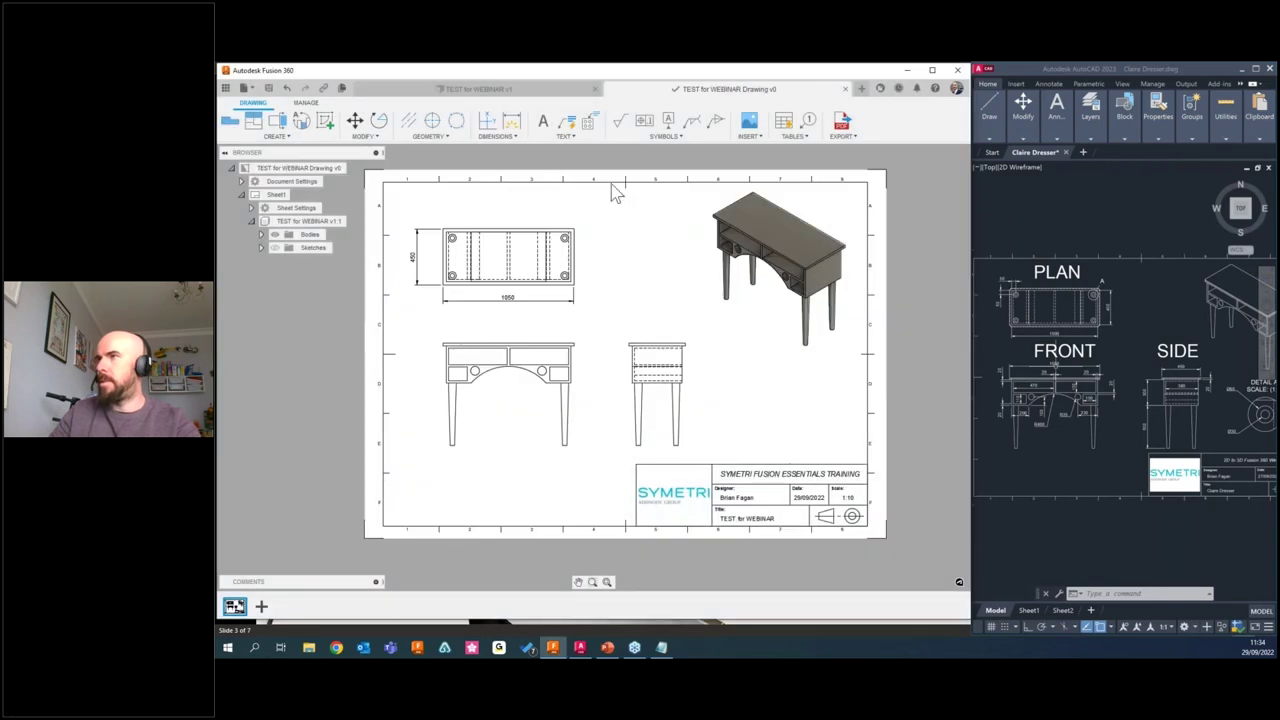
Edit the desk top sketch to enlarge the outline's offset distance.
left_click(518, 89)
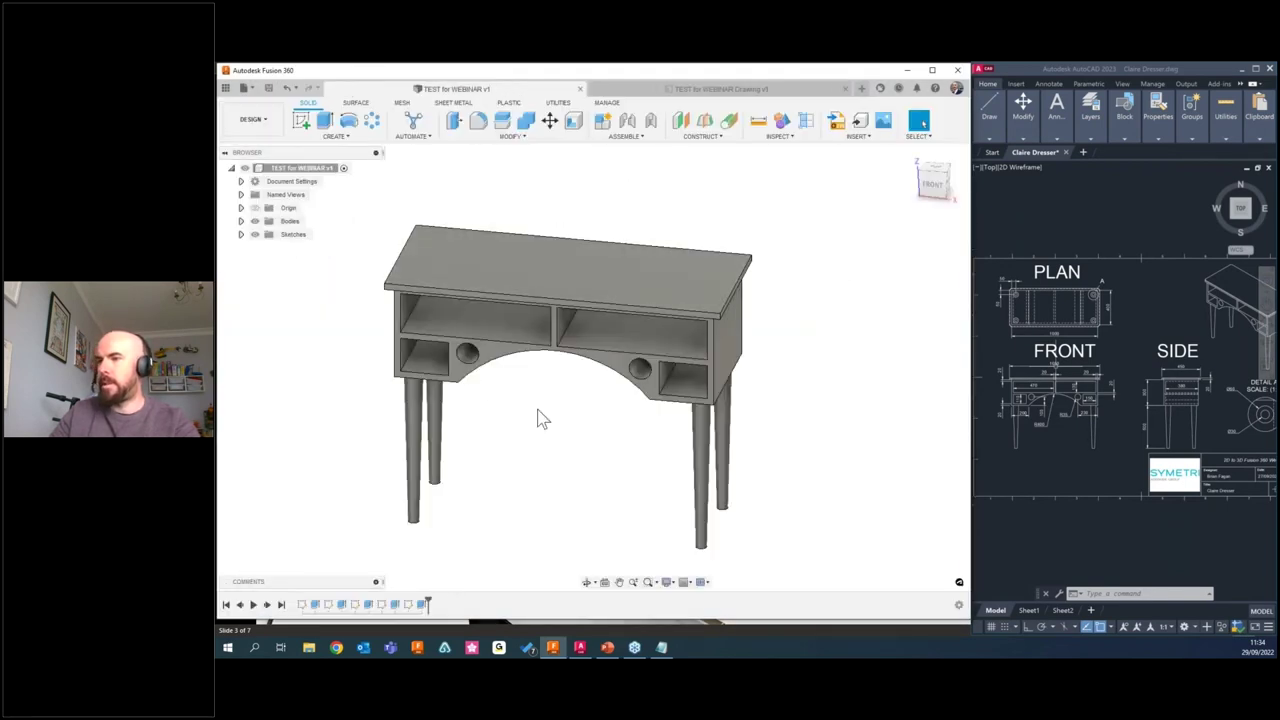
right_click(408, 610)
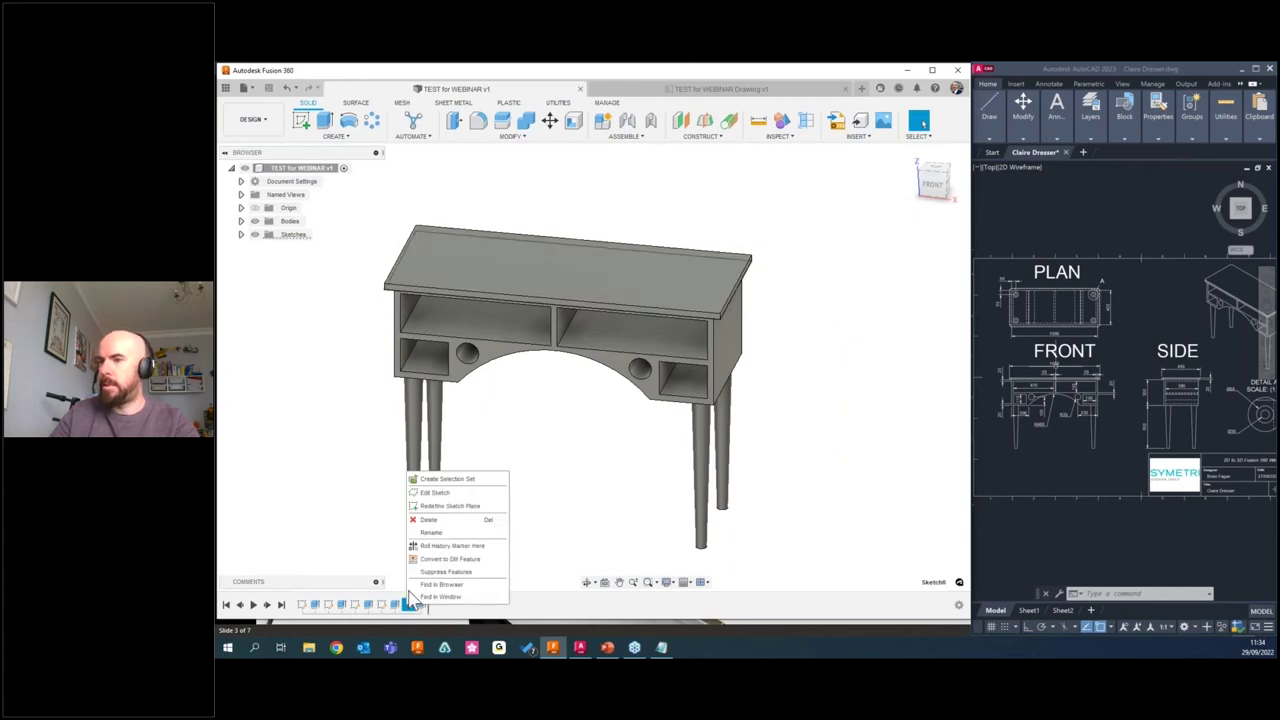
left_click(425, 492)
key("o")
left_click(589, 283)
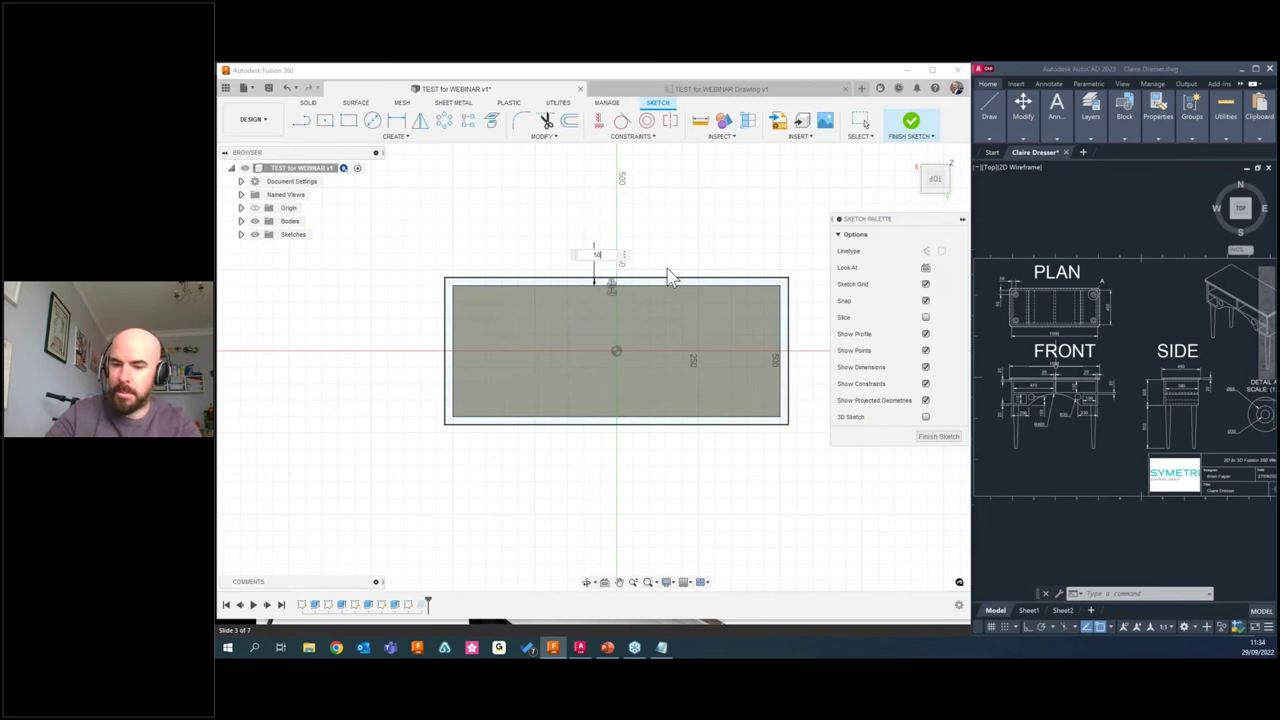
left_click(905, 124)
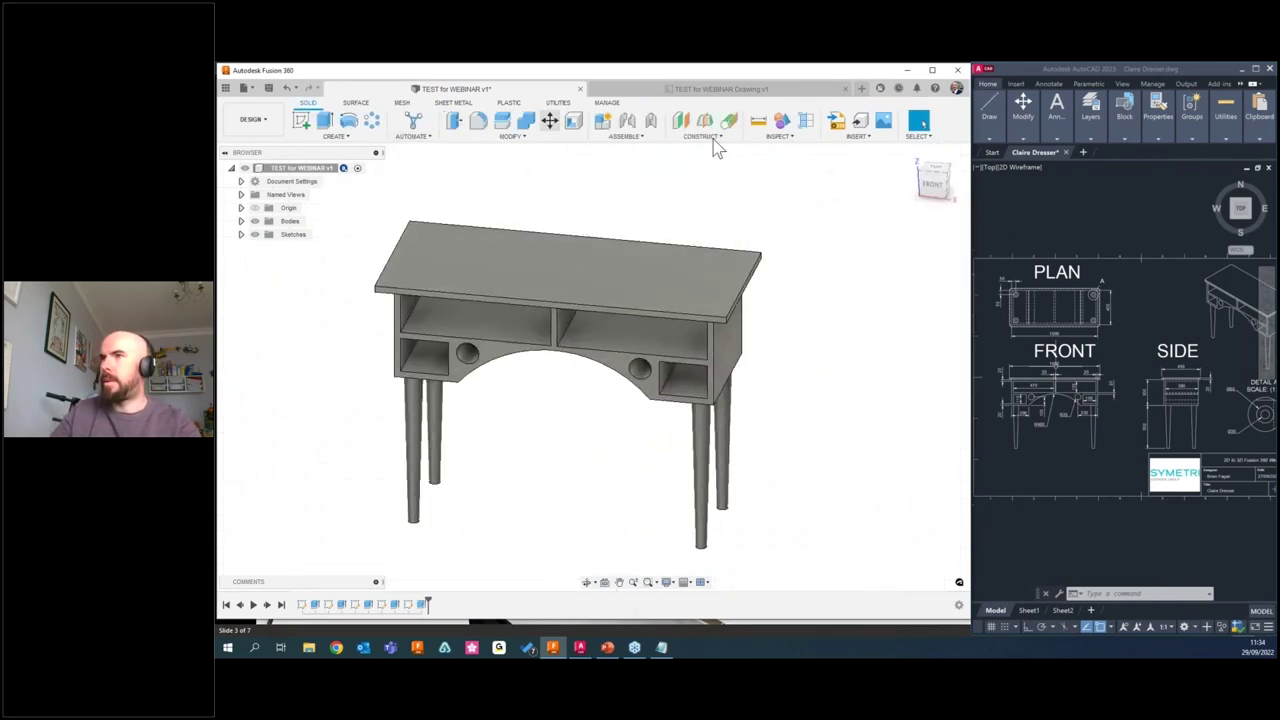
Save the design as version 2 and return to the drawing.
left_click(268, 88)
left_click(593, 377)
left_click(725, 89)
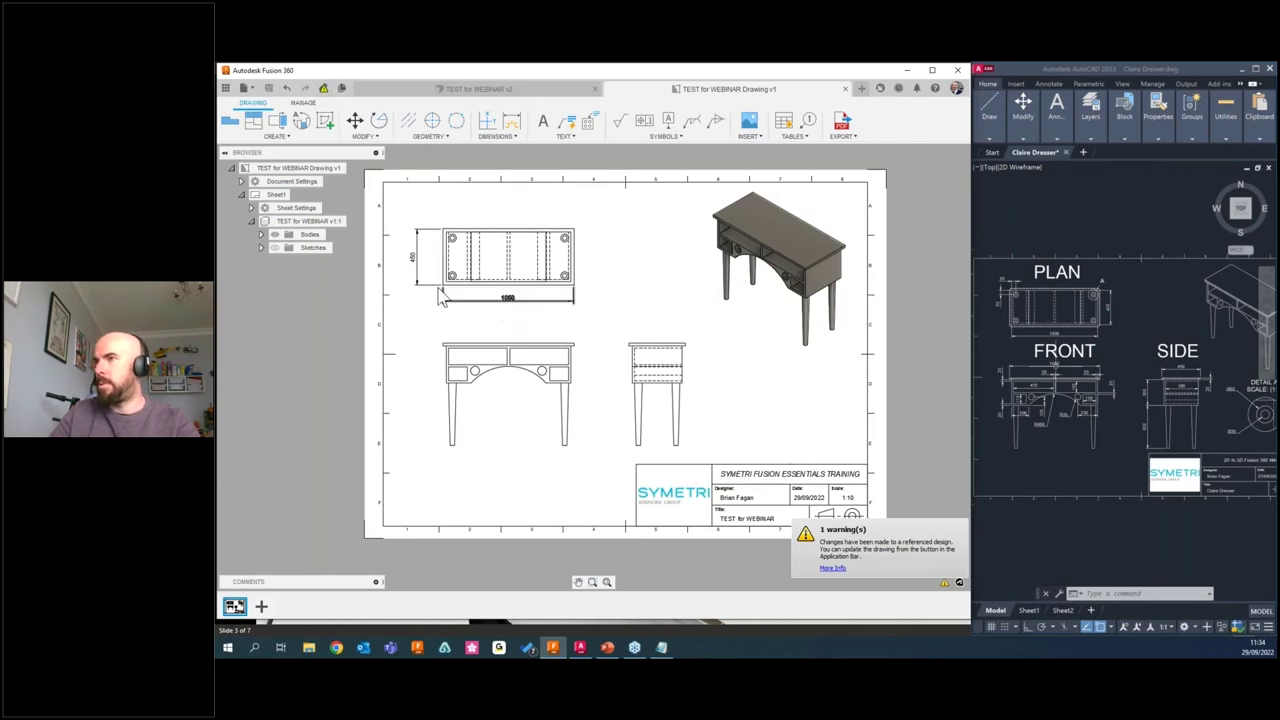
Update the drawing to the 1100 by 500 desk and place a parts list bottom-left.
left_click(323, 89)
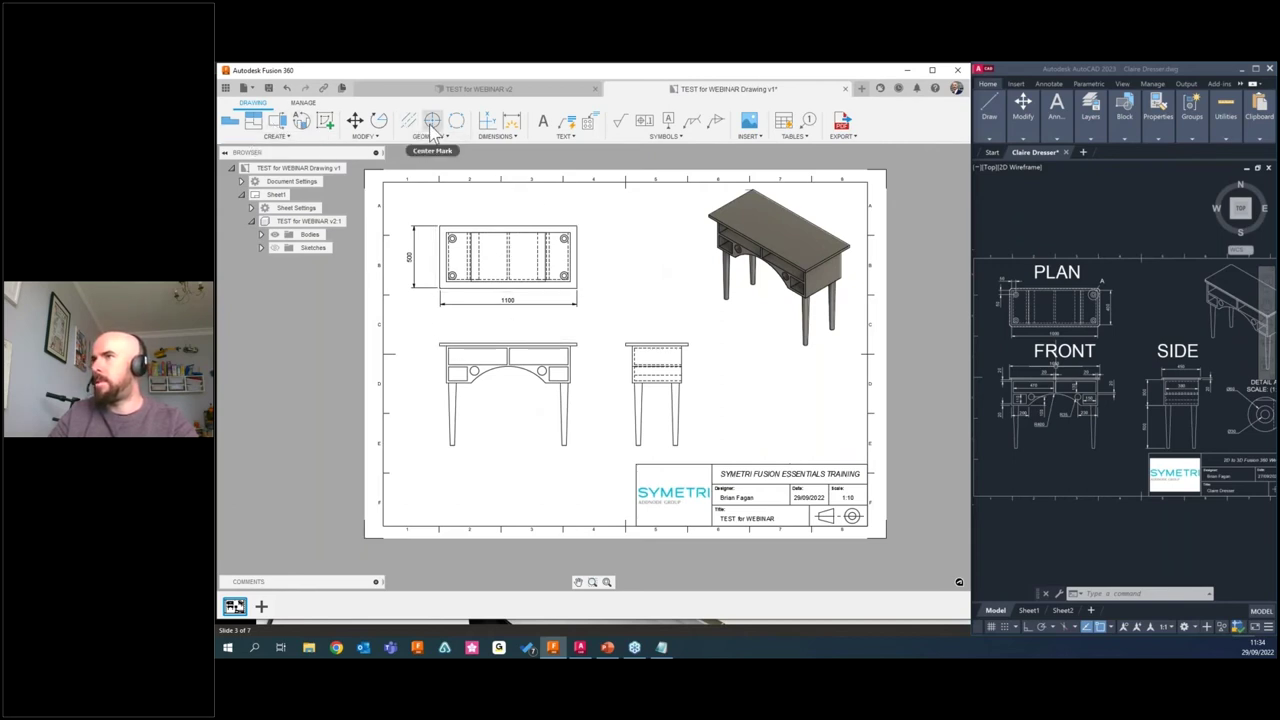
left_click(497, 136)
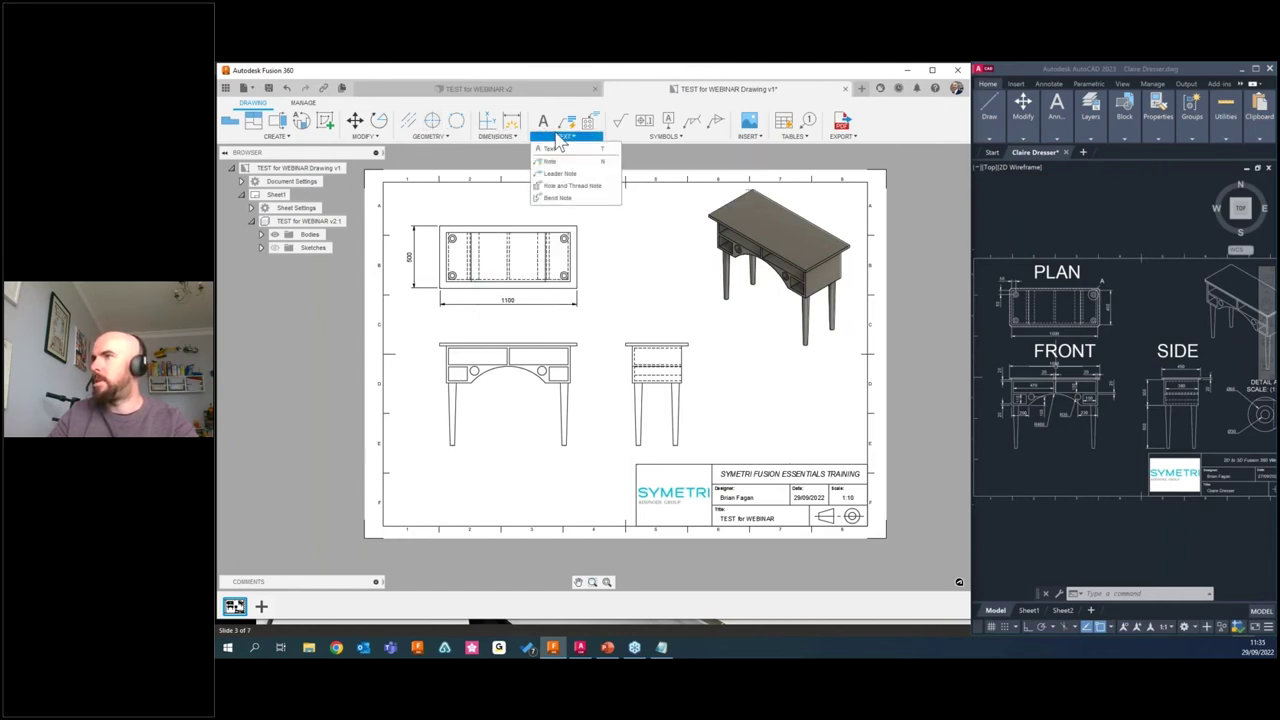
mouse_move(796, 138)
left_click(792, 148)
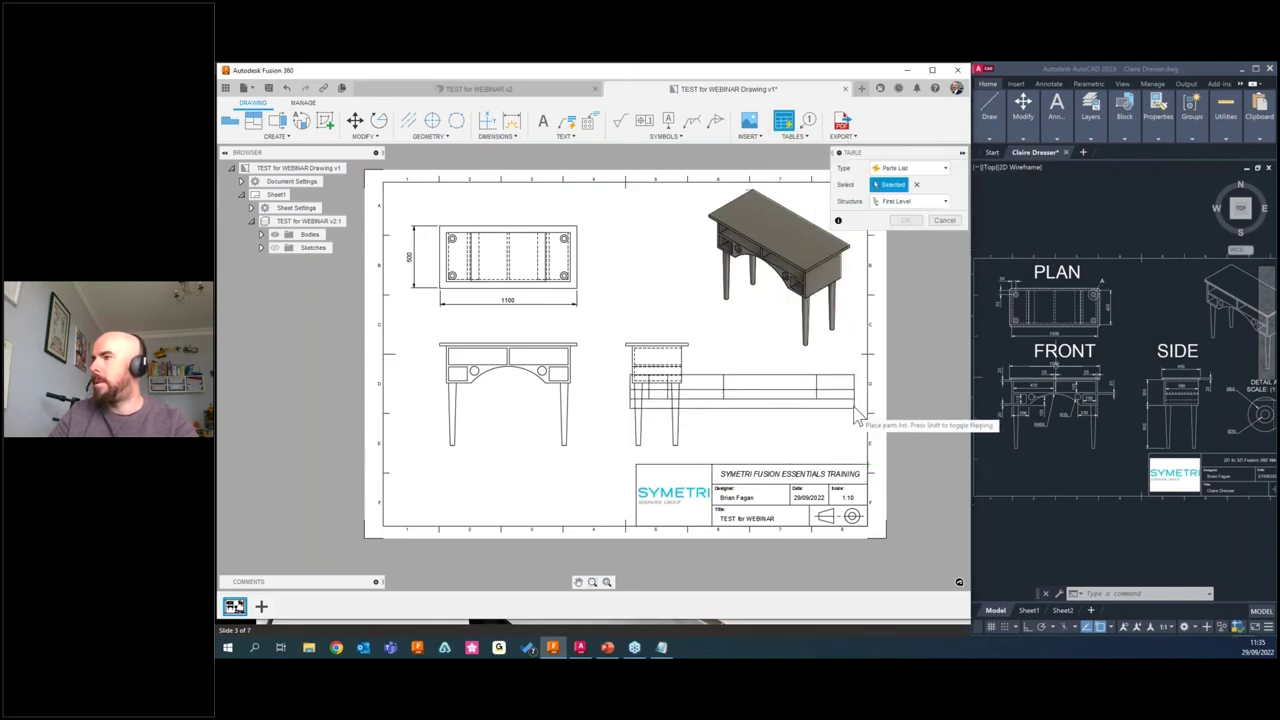
left_click(385, 530)
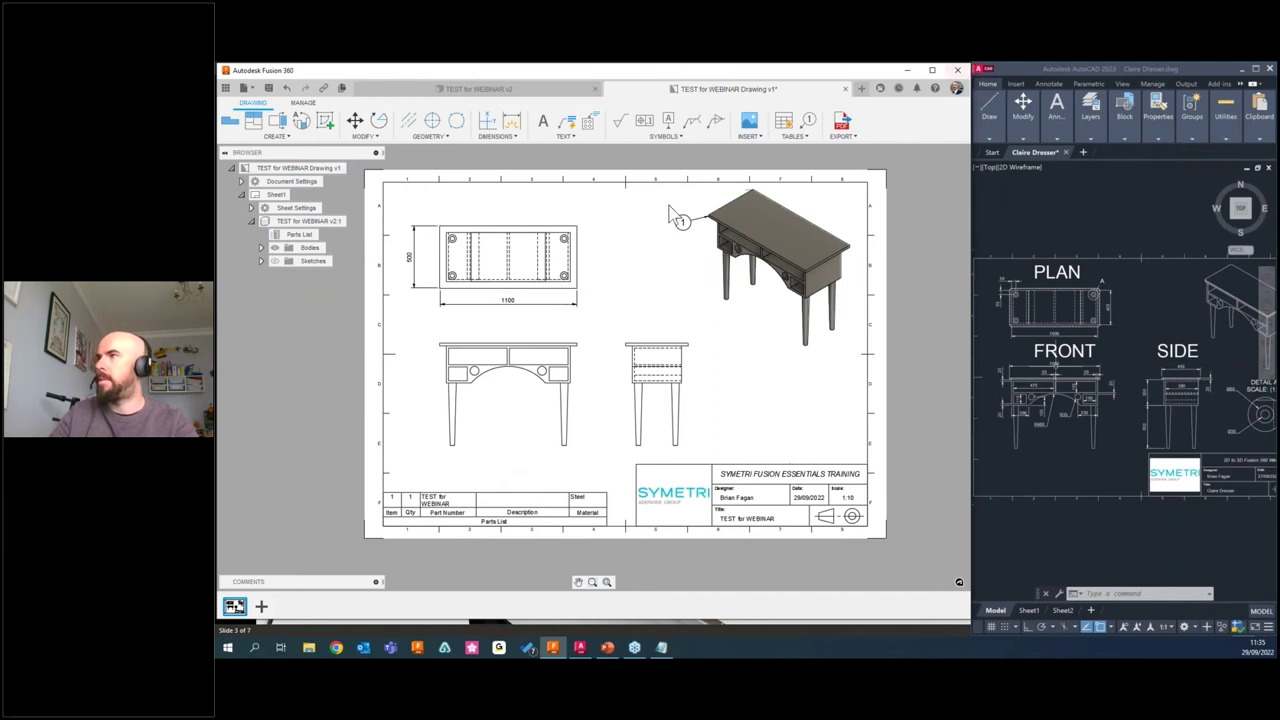
left_click(843, 136)
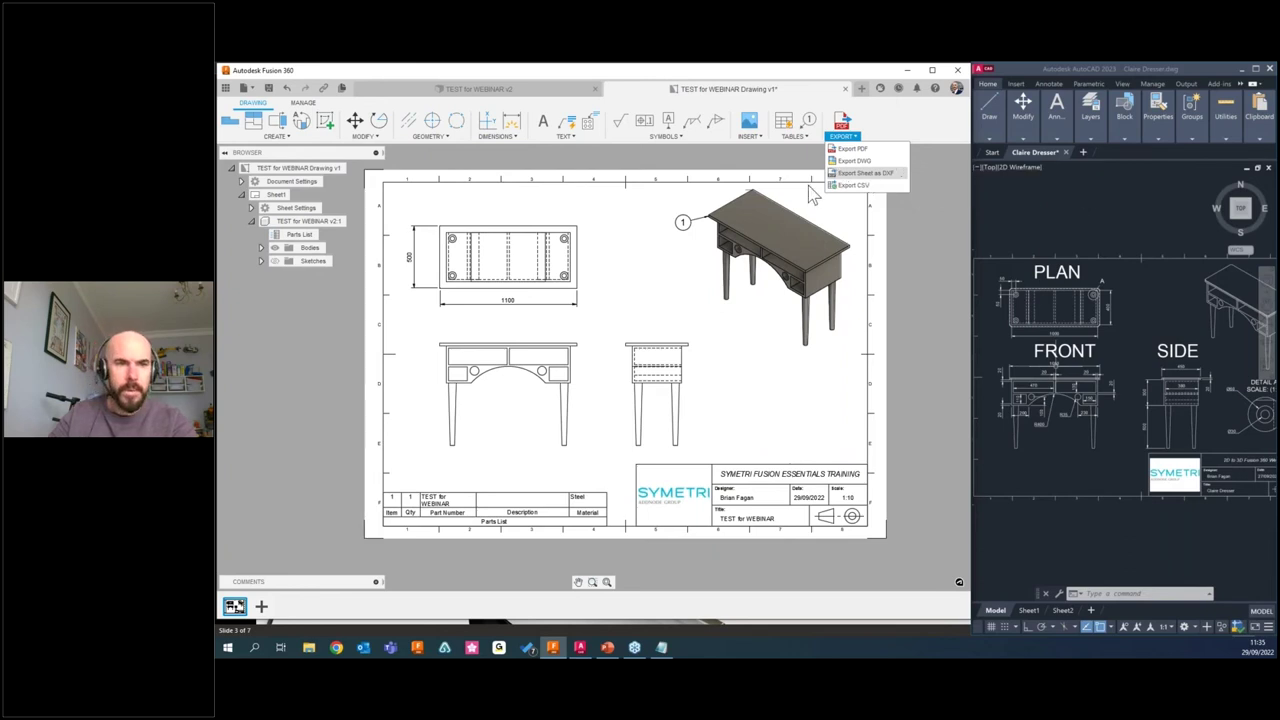
Create a blank Untitled design in a new tab beside the desk drawing.
left_click_drag(926, 226, 736, 165)
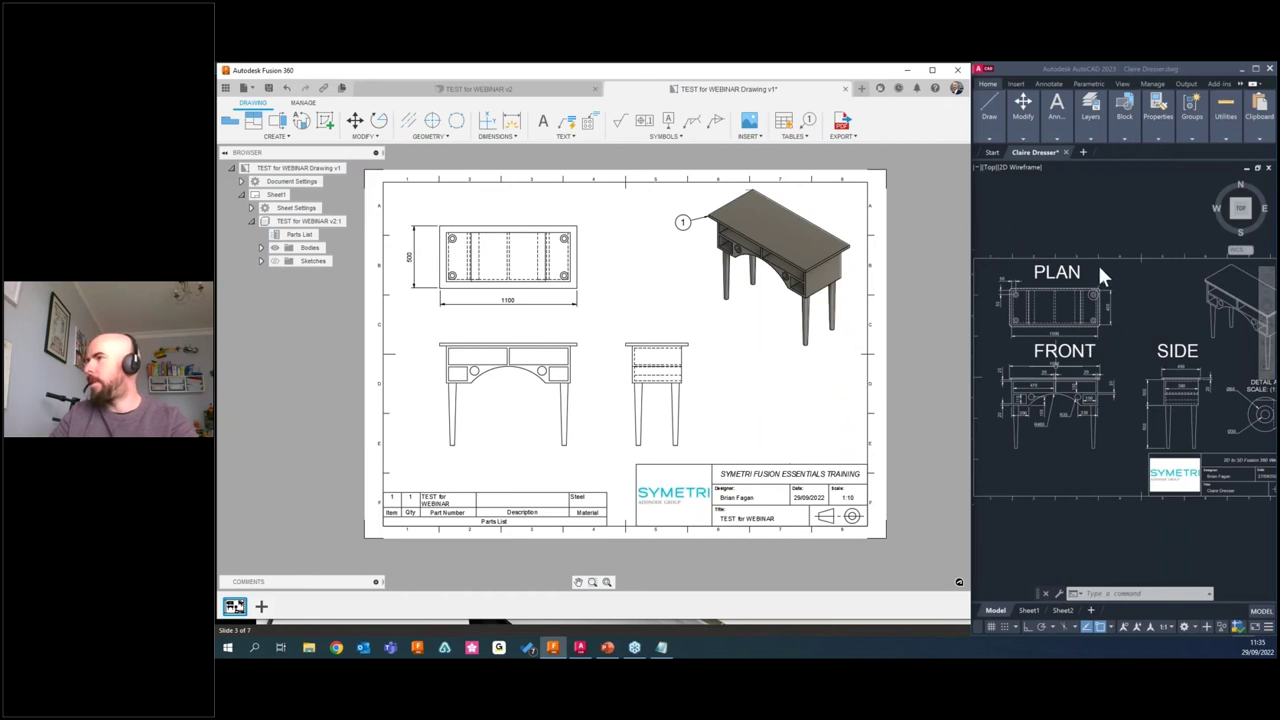
left_click(861, 88)
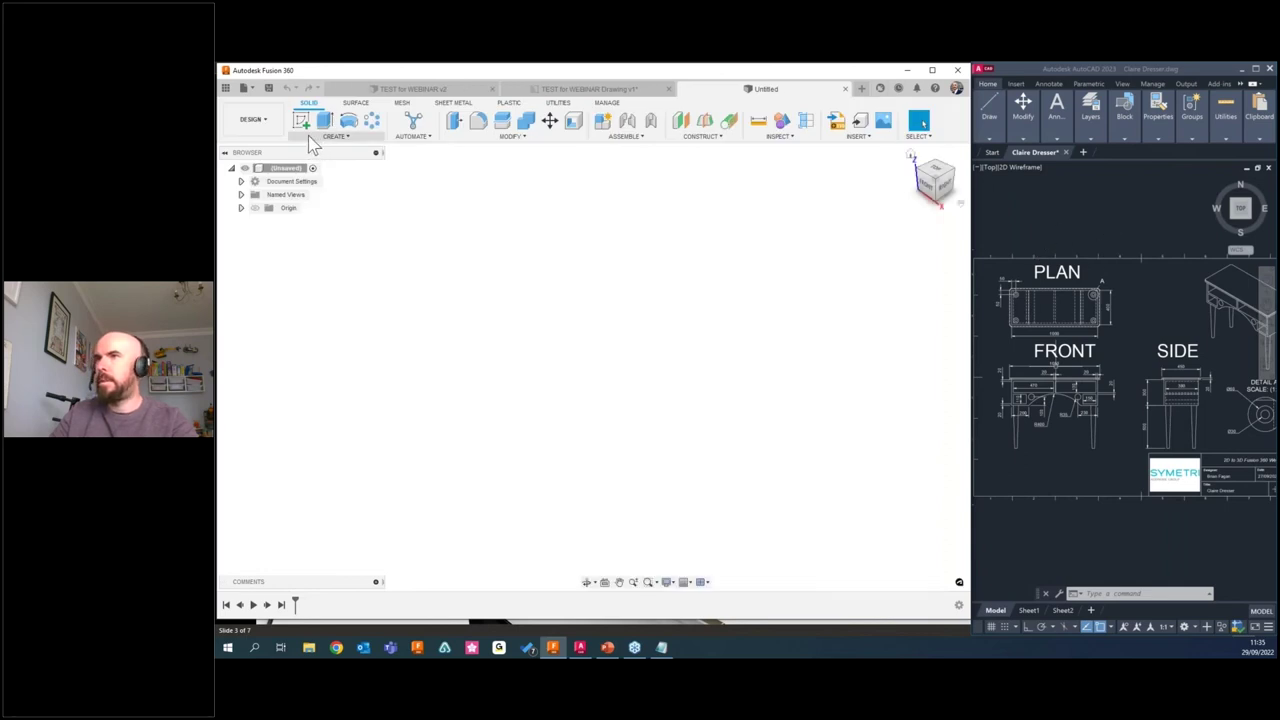
Import the dresser DXF file as a sketch on the XZ plane and view it isometrically.
left_click(858, 136)
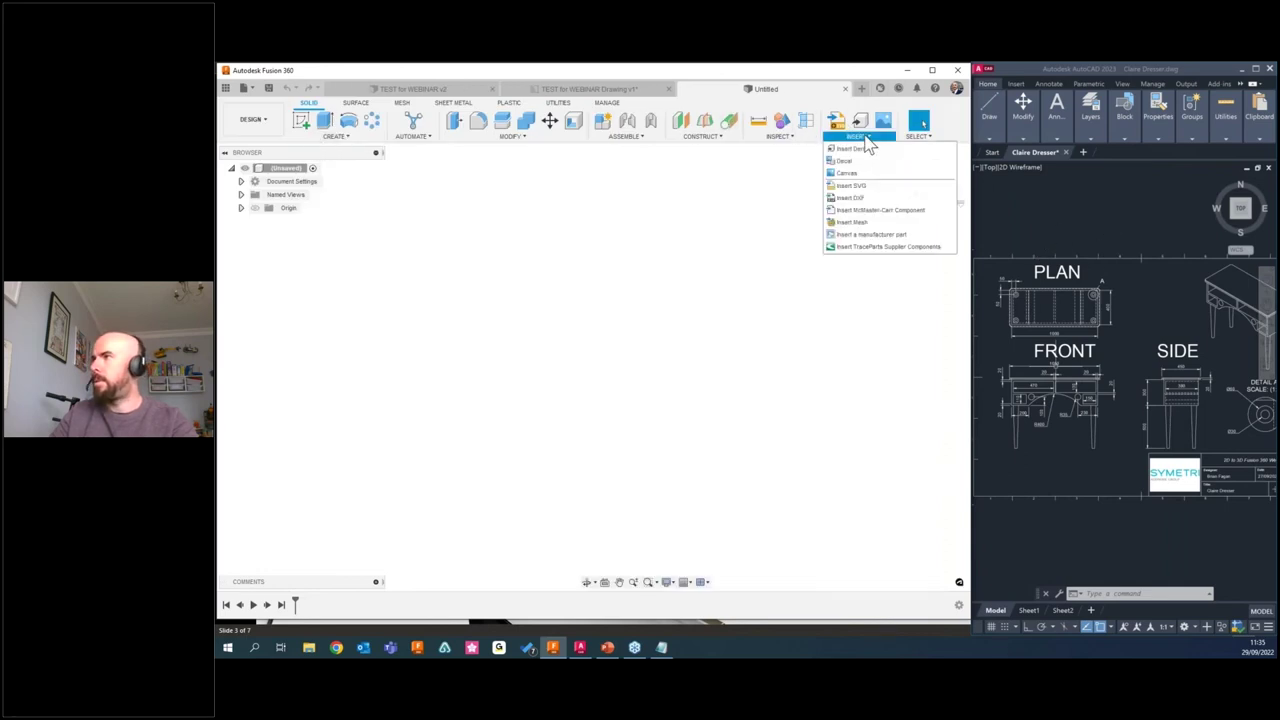
left_click(862, 199)
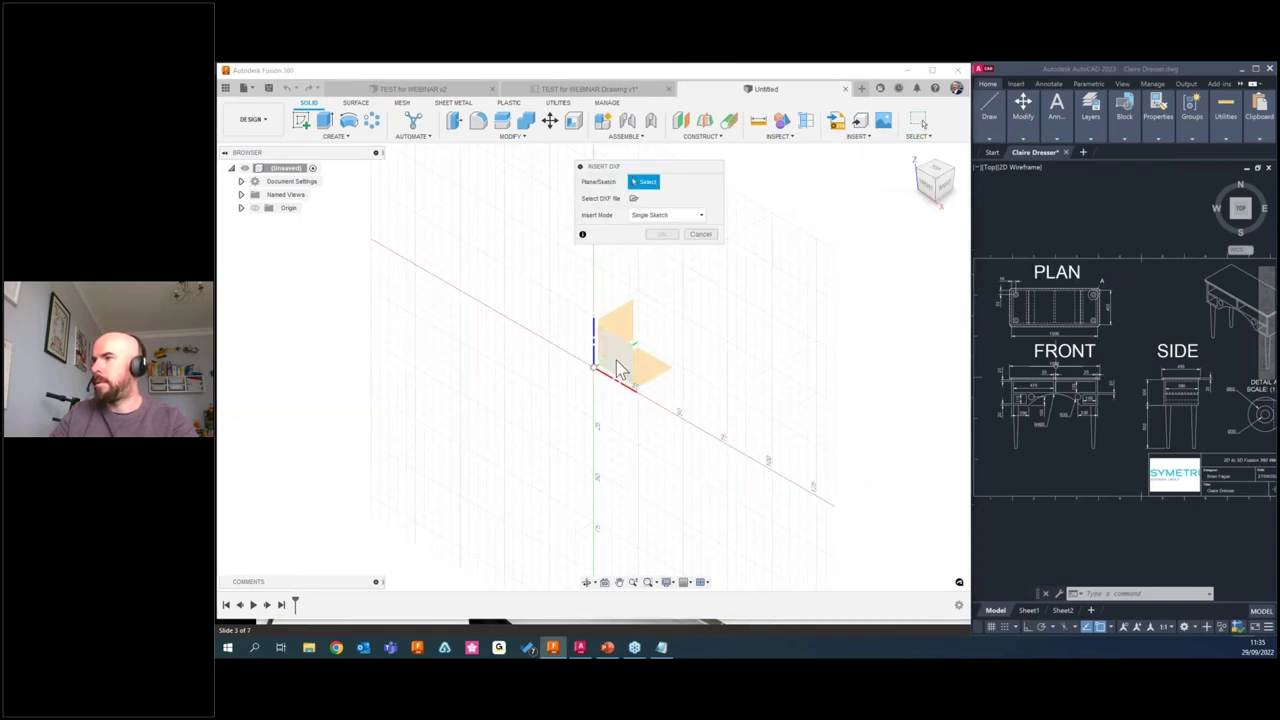
left_click(618, 362)
left_click(633, 198)
left_click(360, 171)
left_click(654, 359)
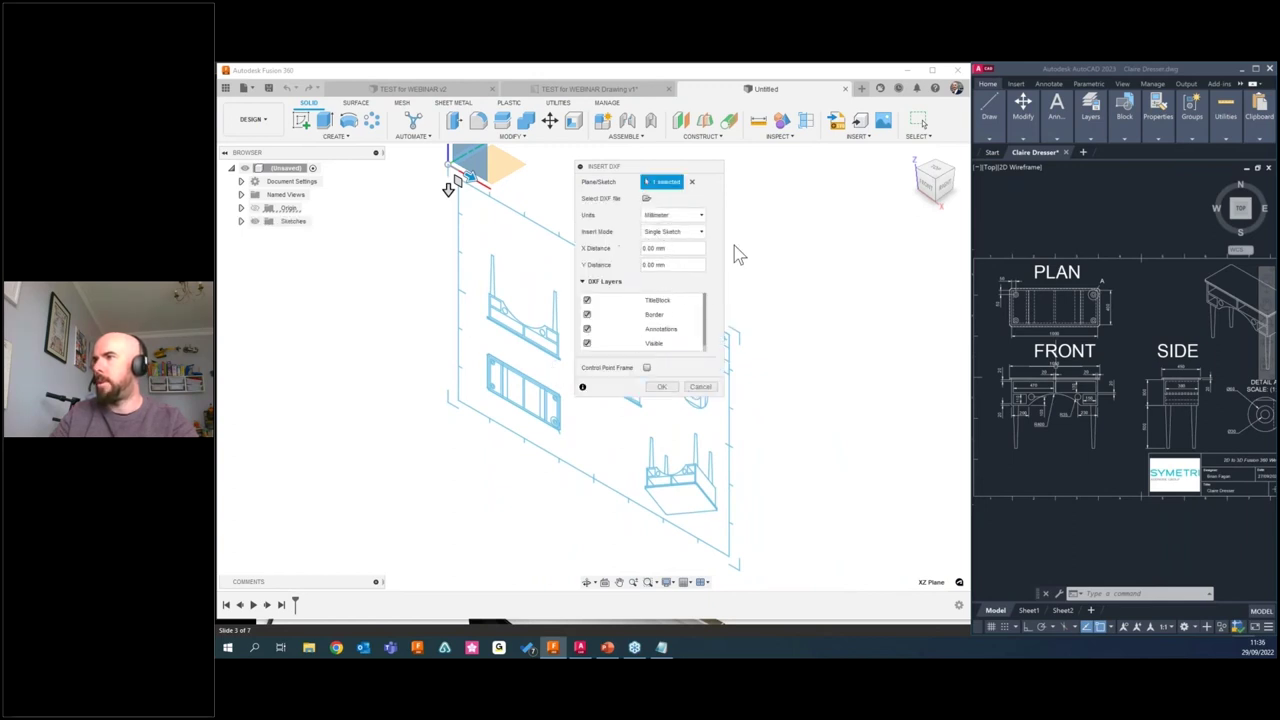
left_click(668, 388)
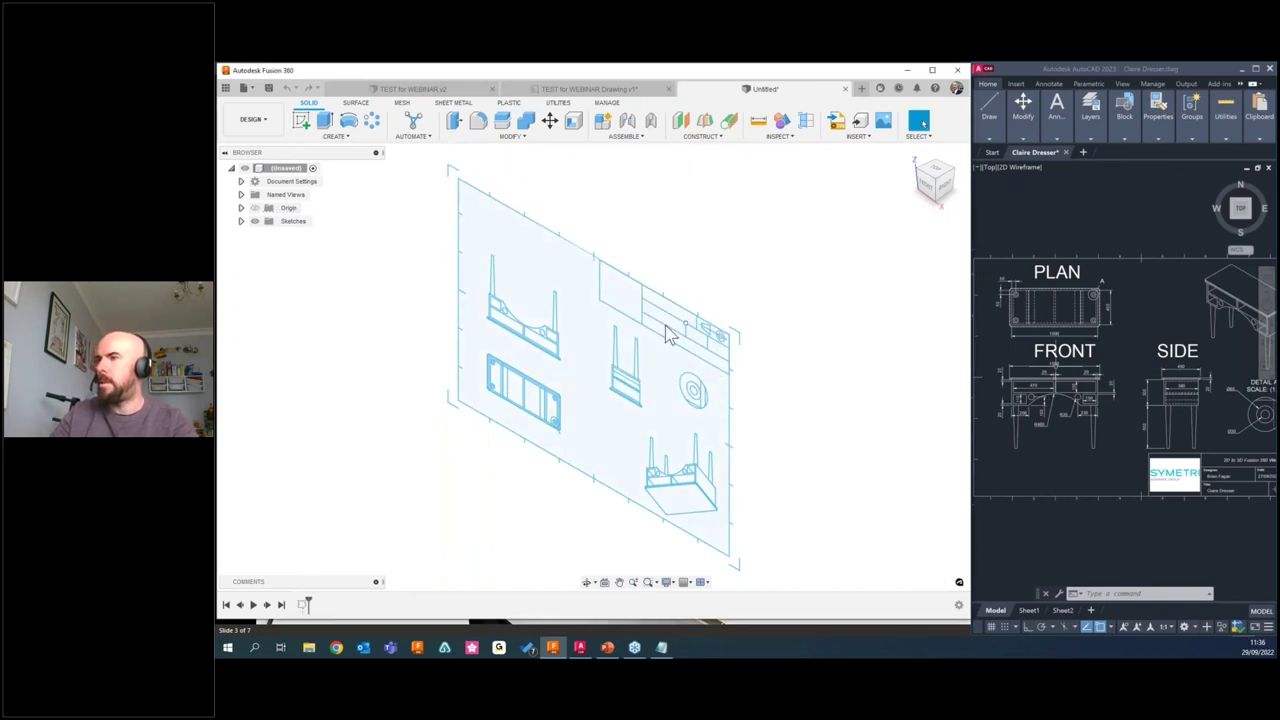
mouse_move(626, 266)
middle_mouse_down("shift")
mouse_move(569, 309)
mouse_move(649, 314)
mouse_move(657, 361)
mouse_move(672, 352)
middle_mouse_up("shift")
left_click(935, 178)
left_click(945, 168)
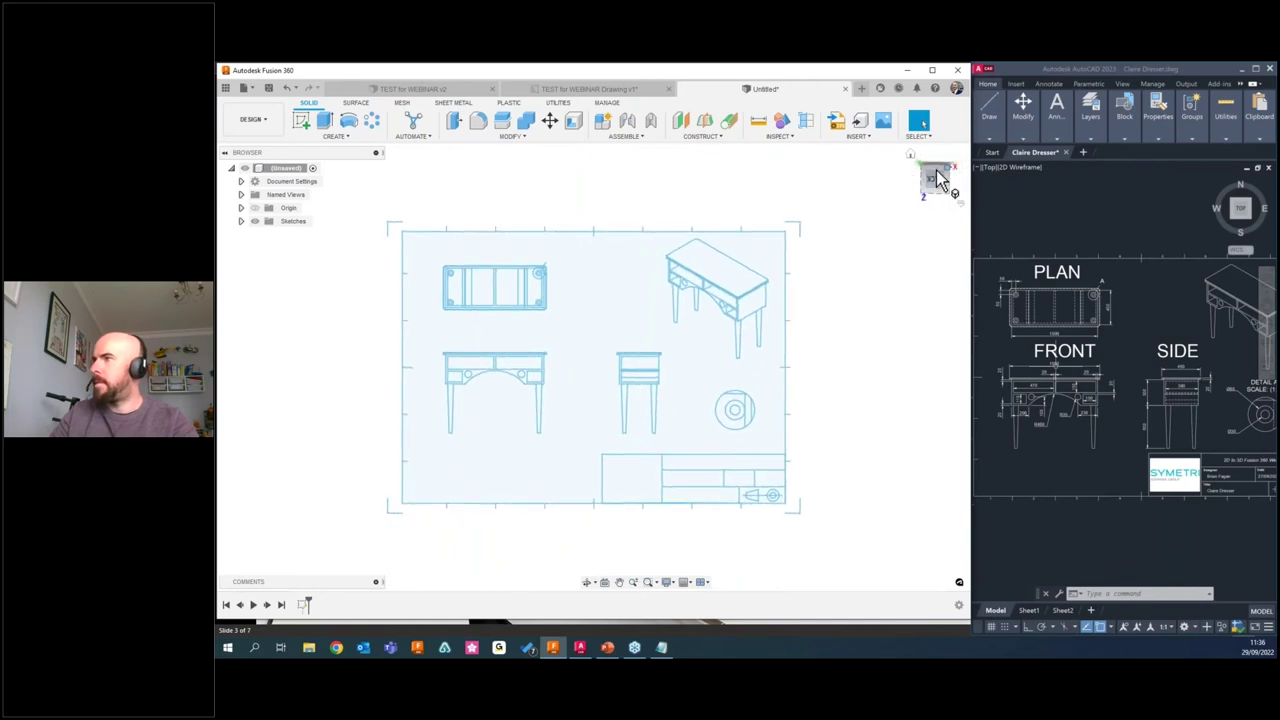
left_click(325, 121)
scroll(550, 340, "up", 5)
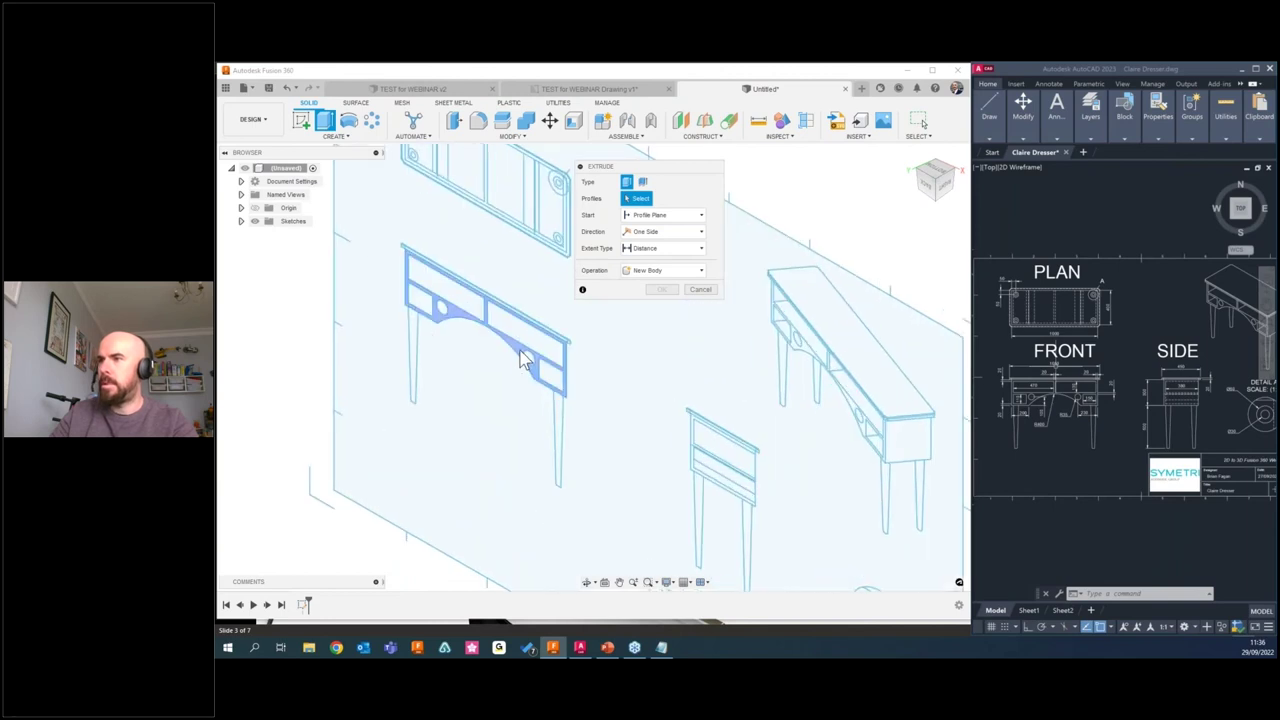
Extrude the desk front profile into a solid dresser body.
left_click(518, 361)
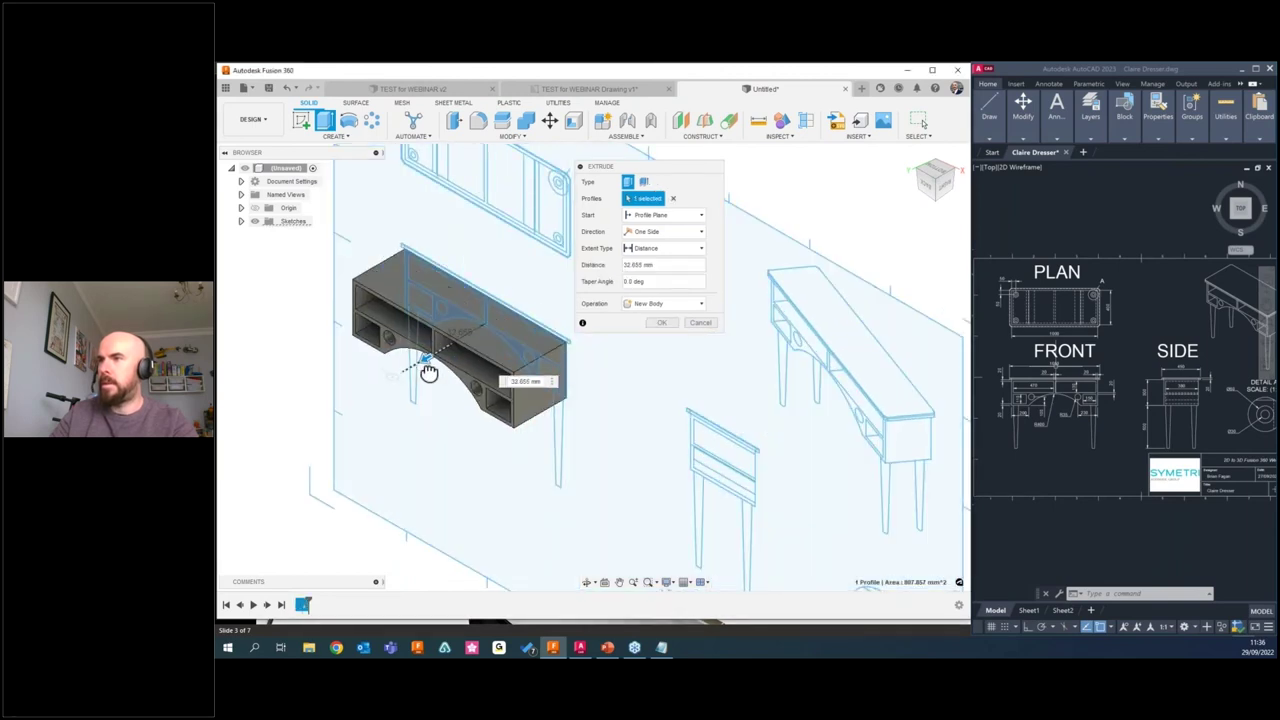
left_click(661, 322)
middle_click_drag(560, 343, 632, 372, "shift")
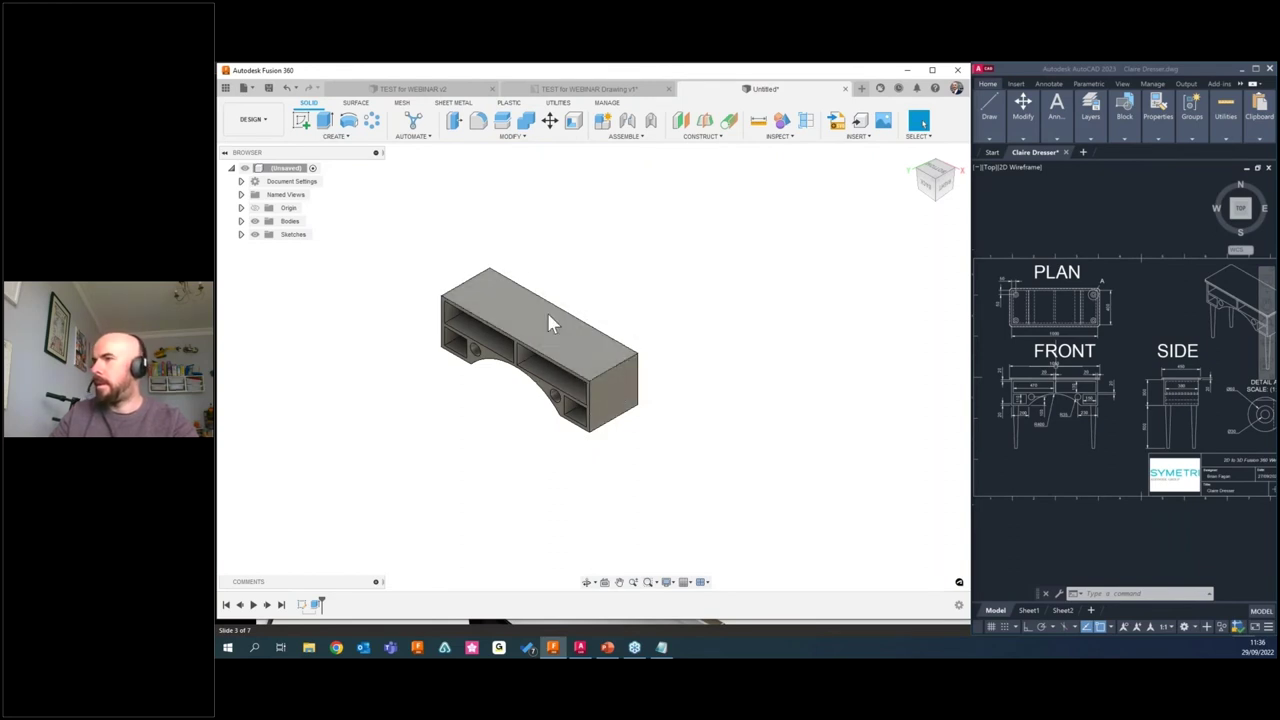
Toggle the Claire Dresser sketch visible and hidden again, then open the Data Panel.
left_click(241, 234)
left_click(265, 248)
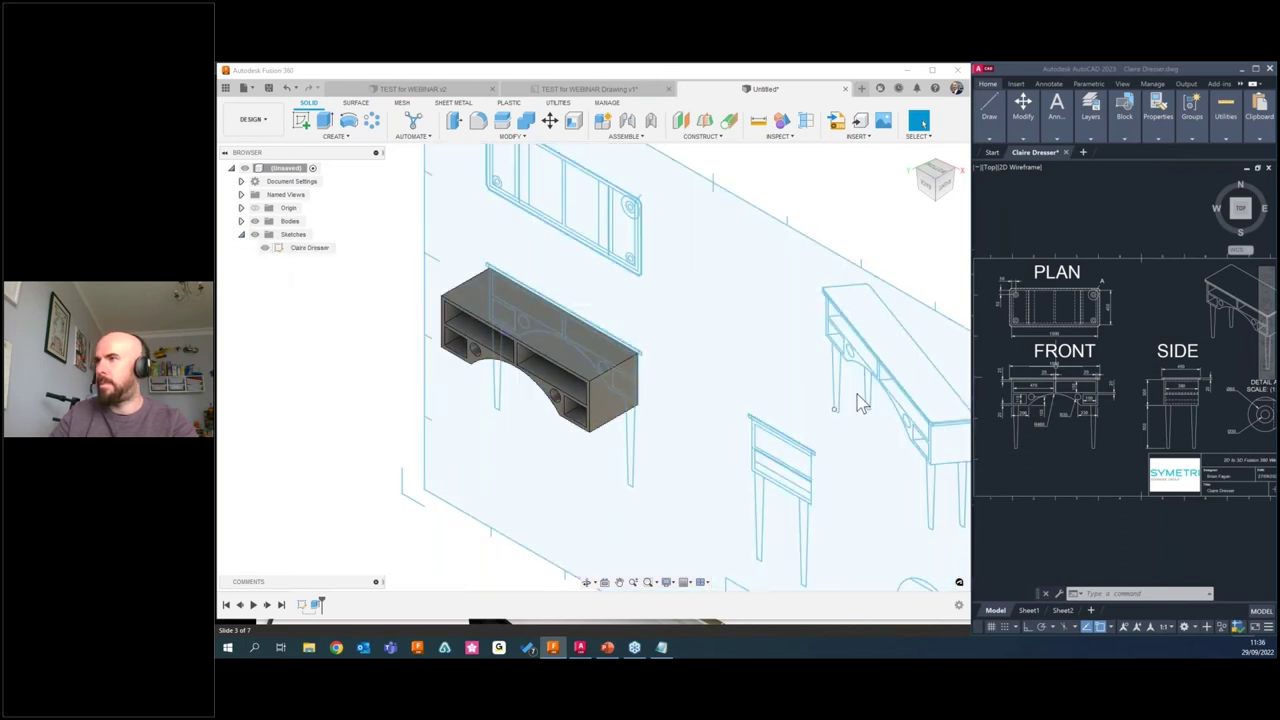
left_click(265, 248)
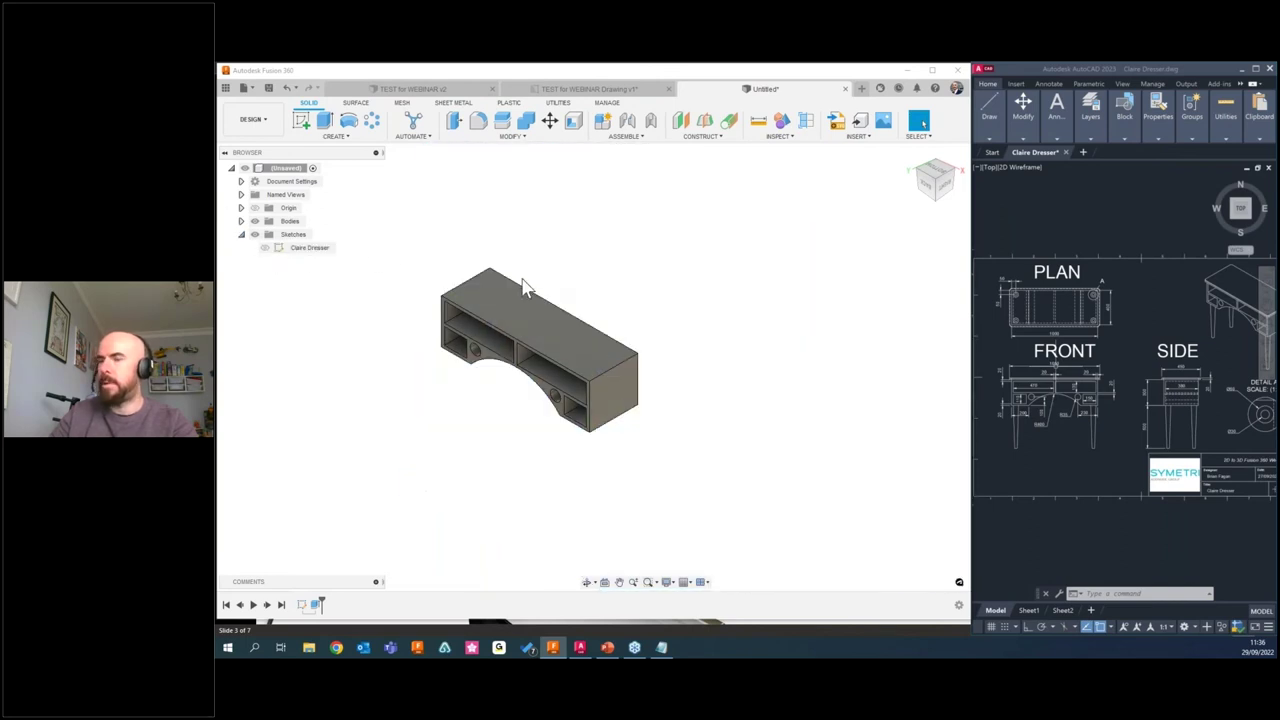
left_click(227, 89)
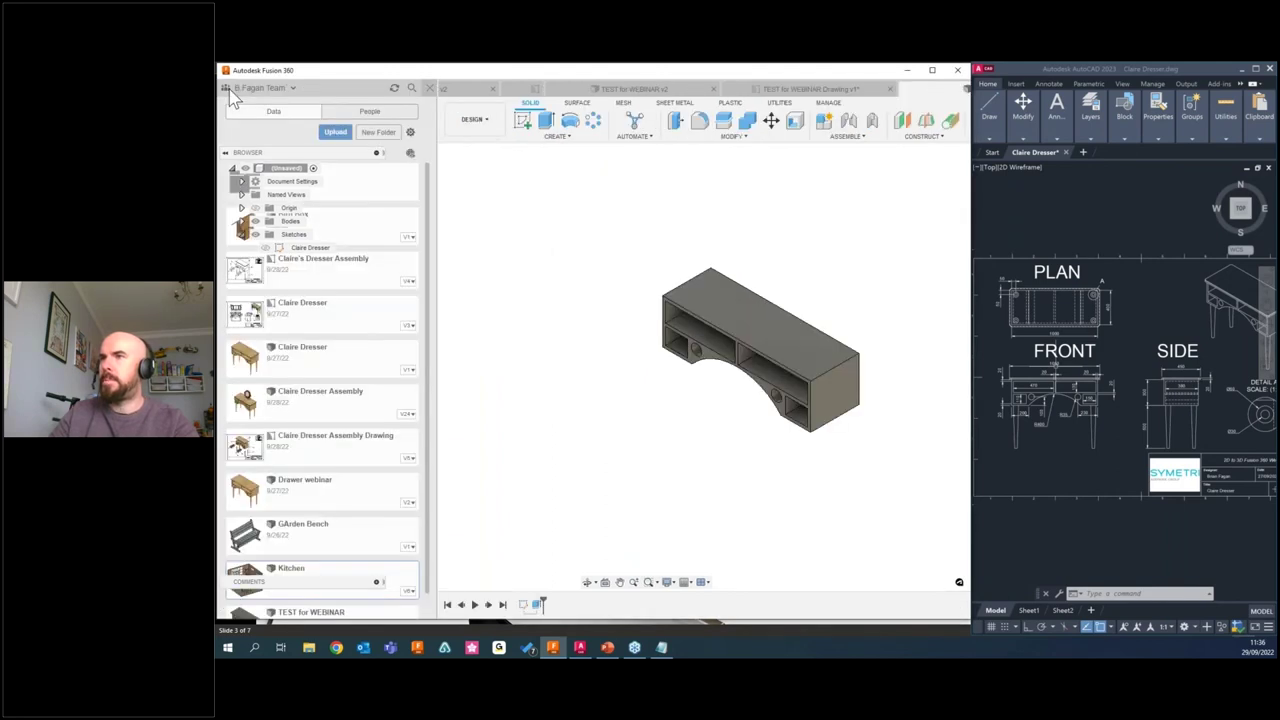
Open the Claire Dresser Assembly in the Design workspace.
double_click(297, 400)
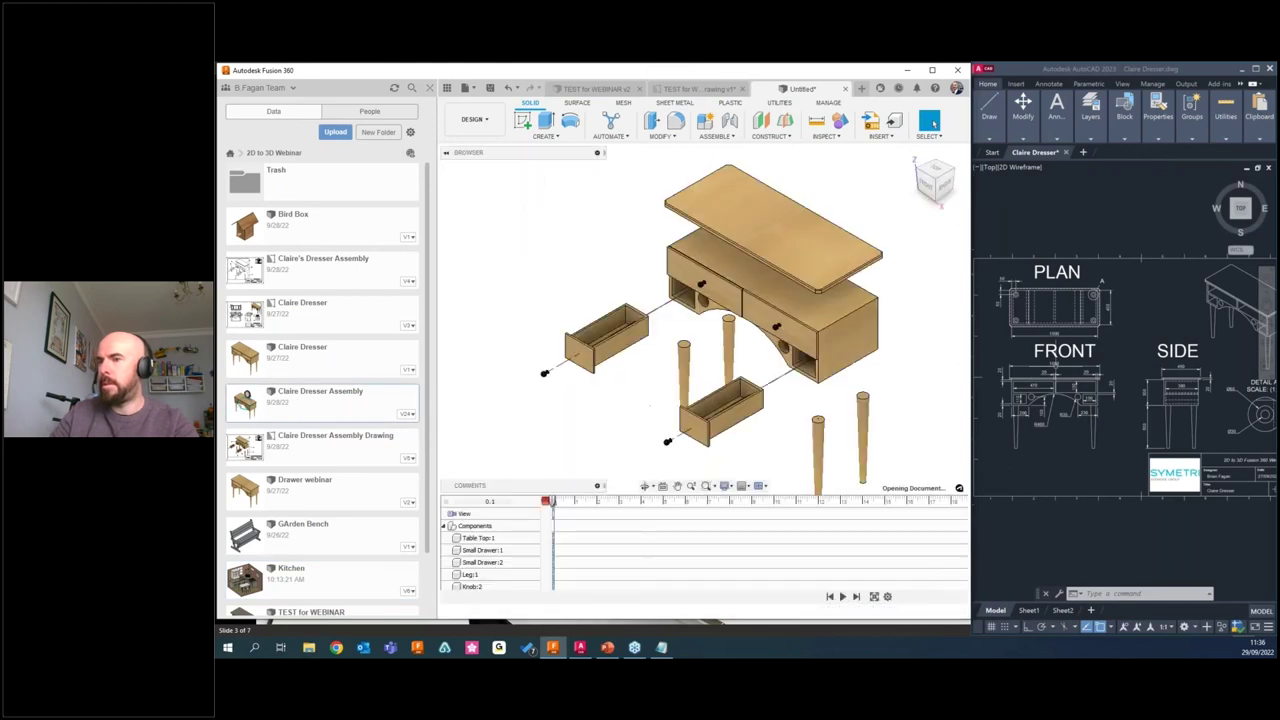
left_click(474, 119)
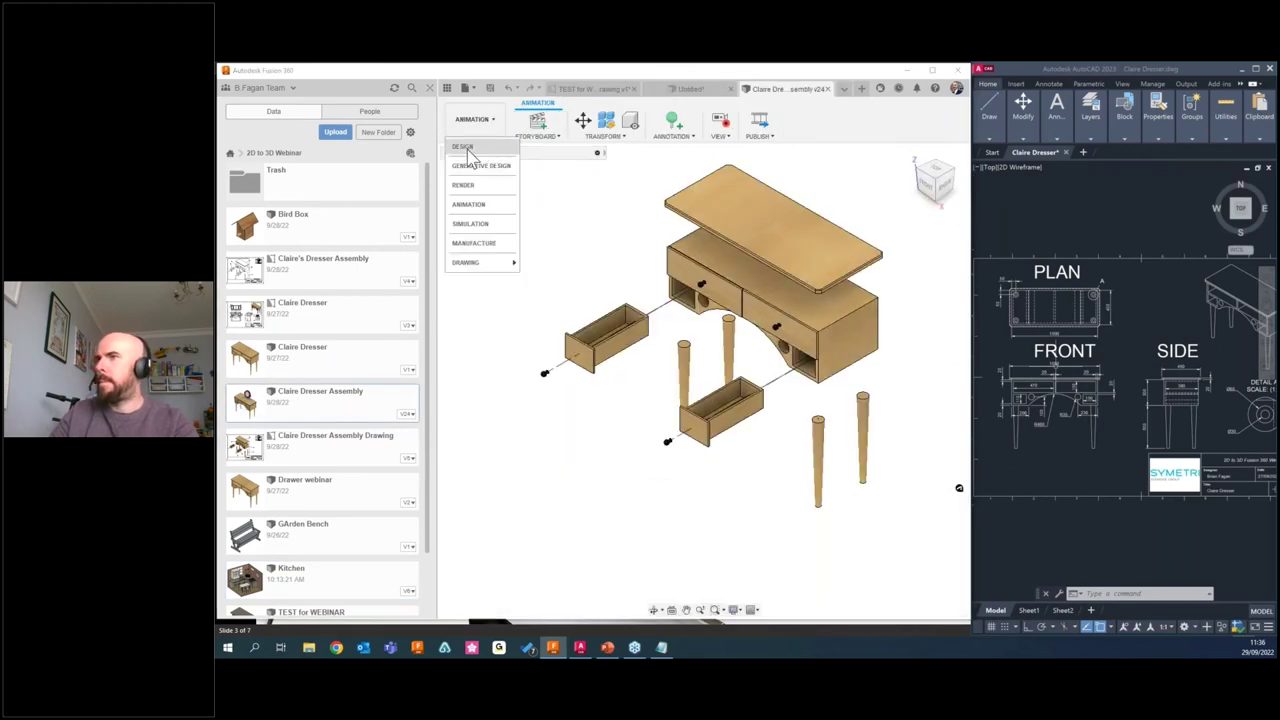
left_click(465, 148)
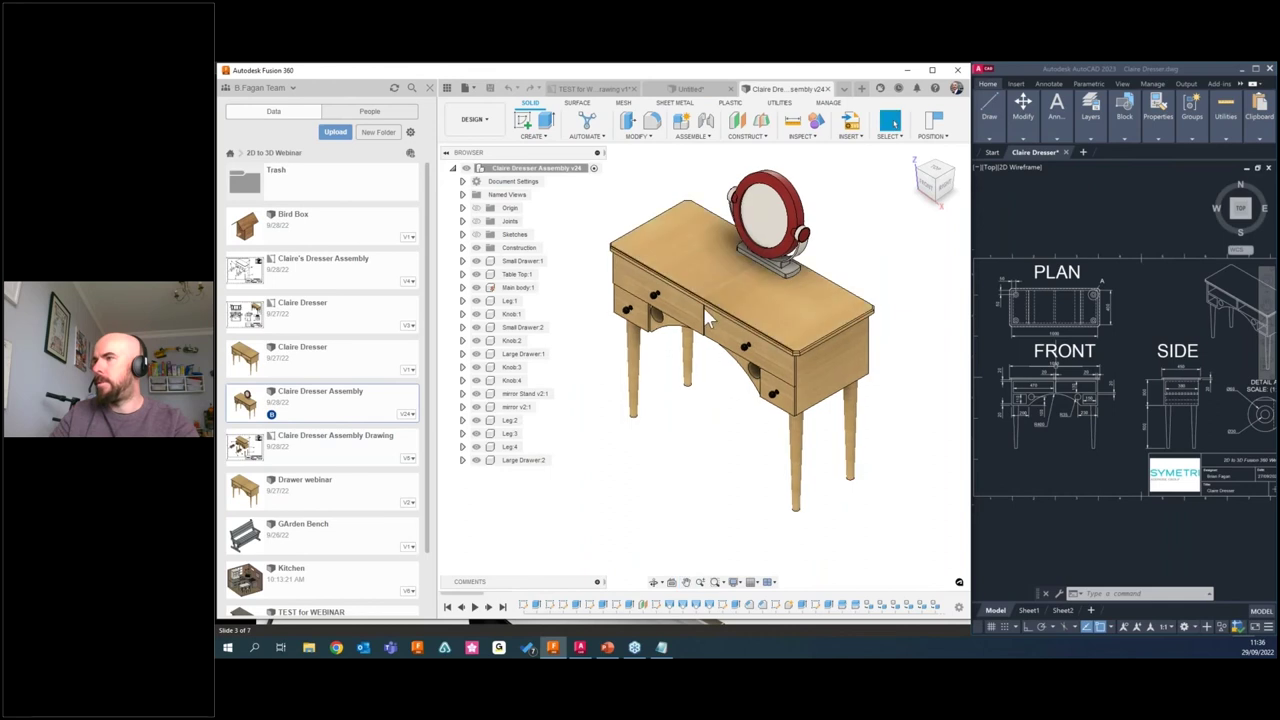
Slide the drawers out, tilt the mirror, then open the Claire Dresser Assembly Drawing.
left_click_drag(690, 316, 745, 395)
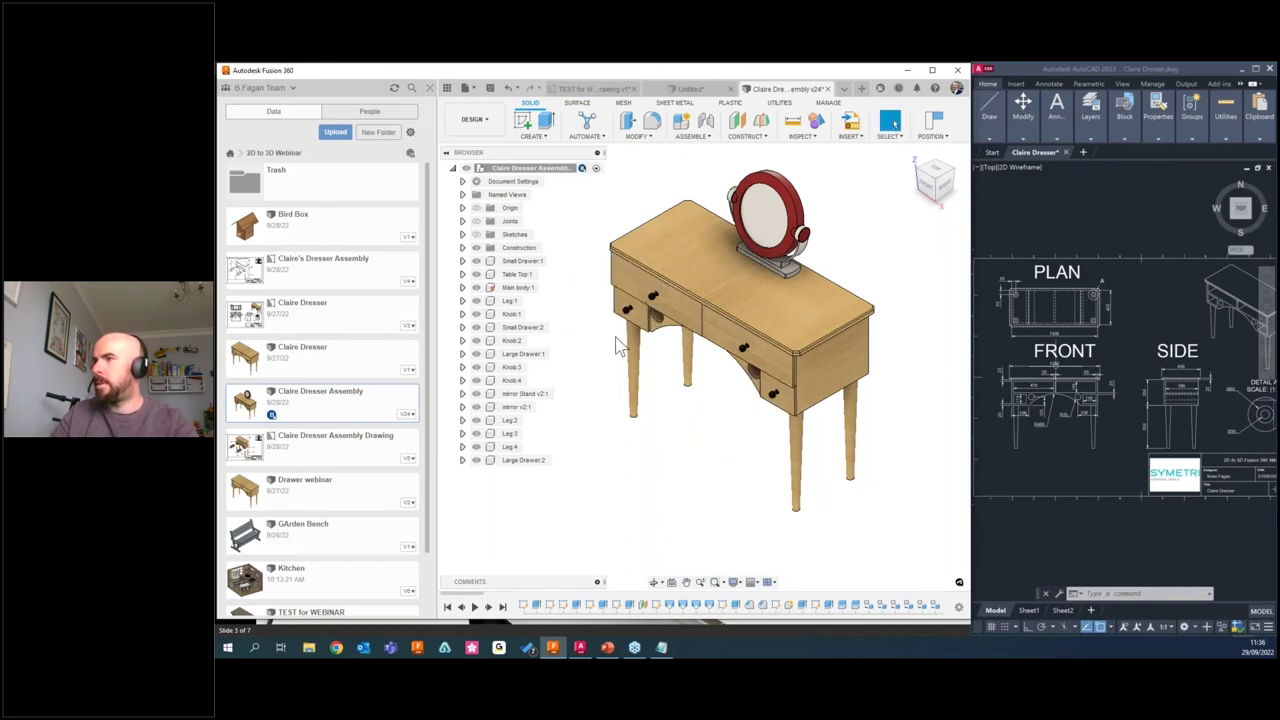
mouse_move(632, 318)
left_mouse_down()
mouse_move(592, 330)
mouse_move(634, 318)
left_mouse_up()
left_click_drag(745, 255, 740, 212)
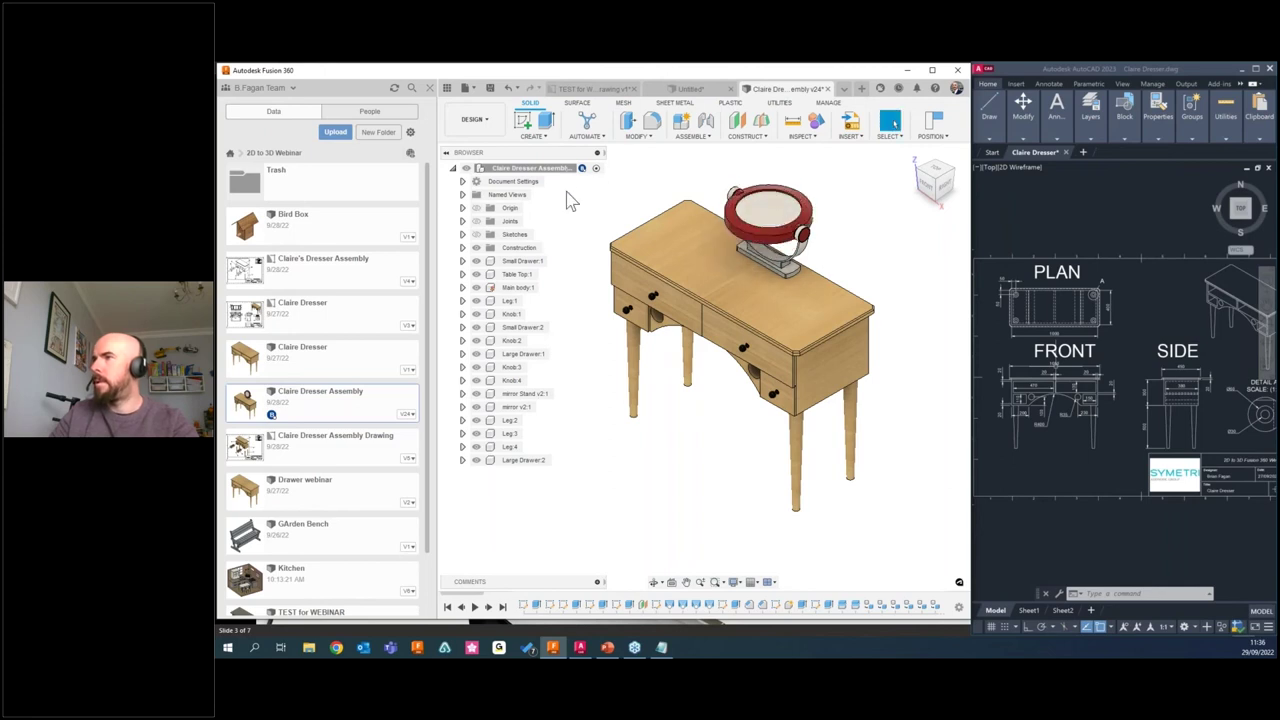
double_click(311, 452)
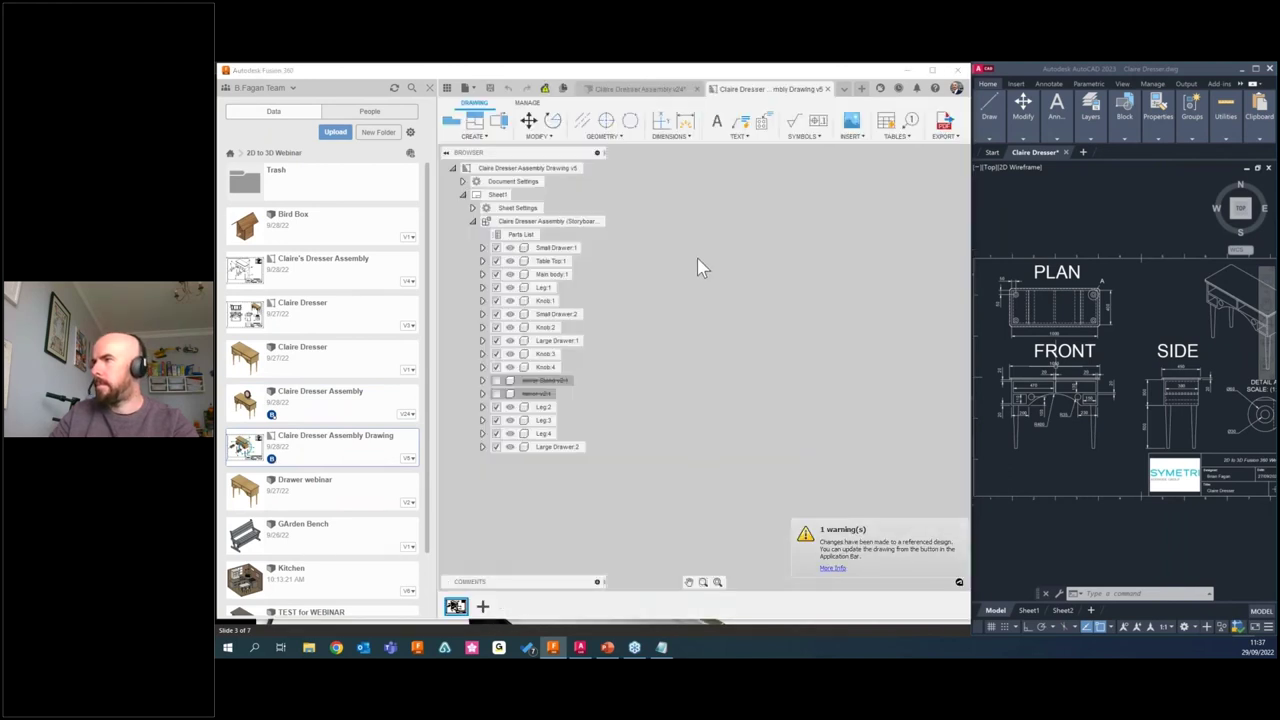
Maximize the window to view the exploded dresser drawing and parts list, then start a new design.
left_click(932, 70)
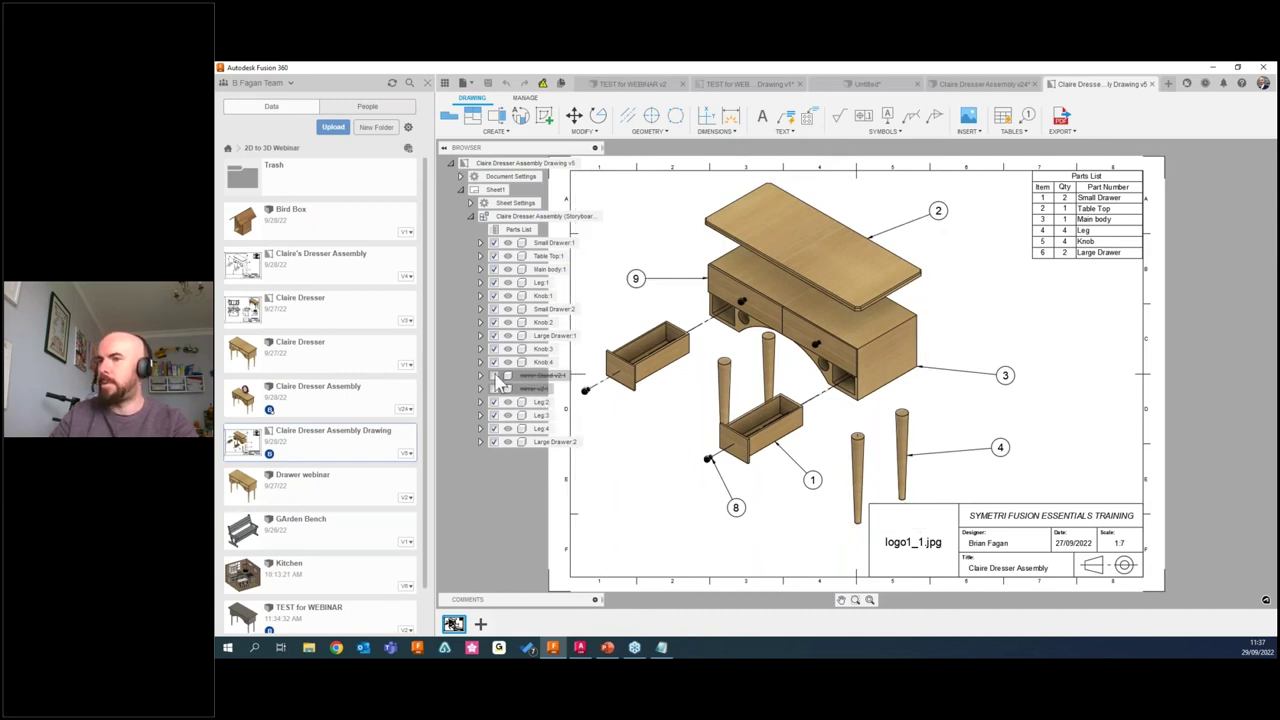
left_click(1169, 84)
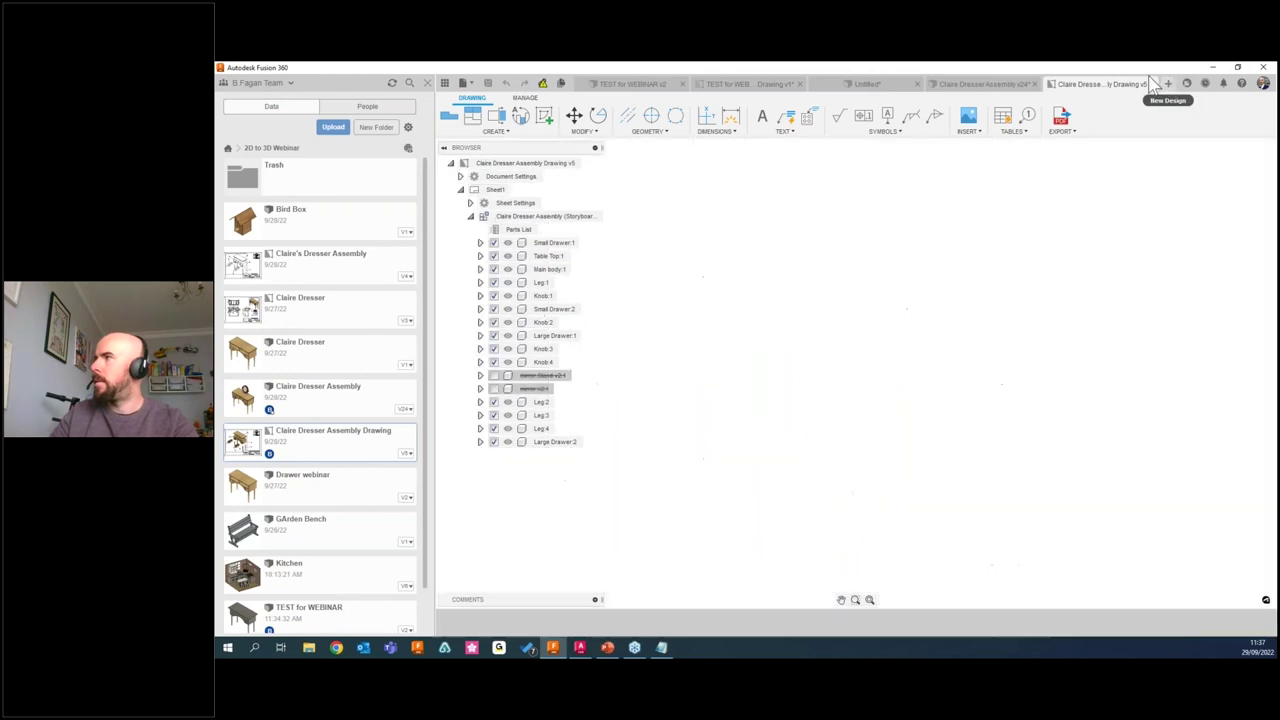
Open Bird Box and turn on Sketch1's visibility so its rectangle shows beside the birdhouse.
double_click(308, 224)
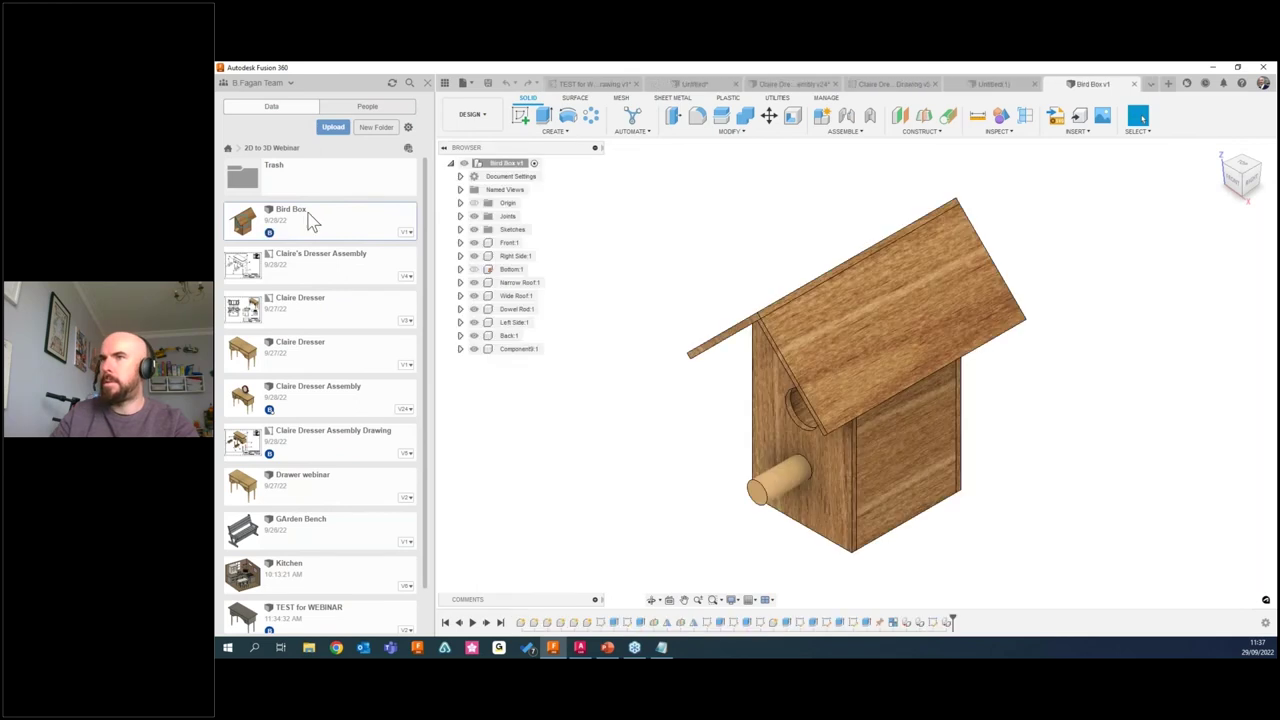
scroll(703, 287, "down", 3)
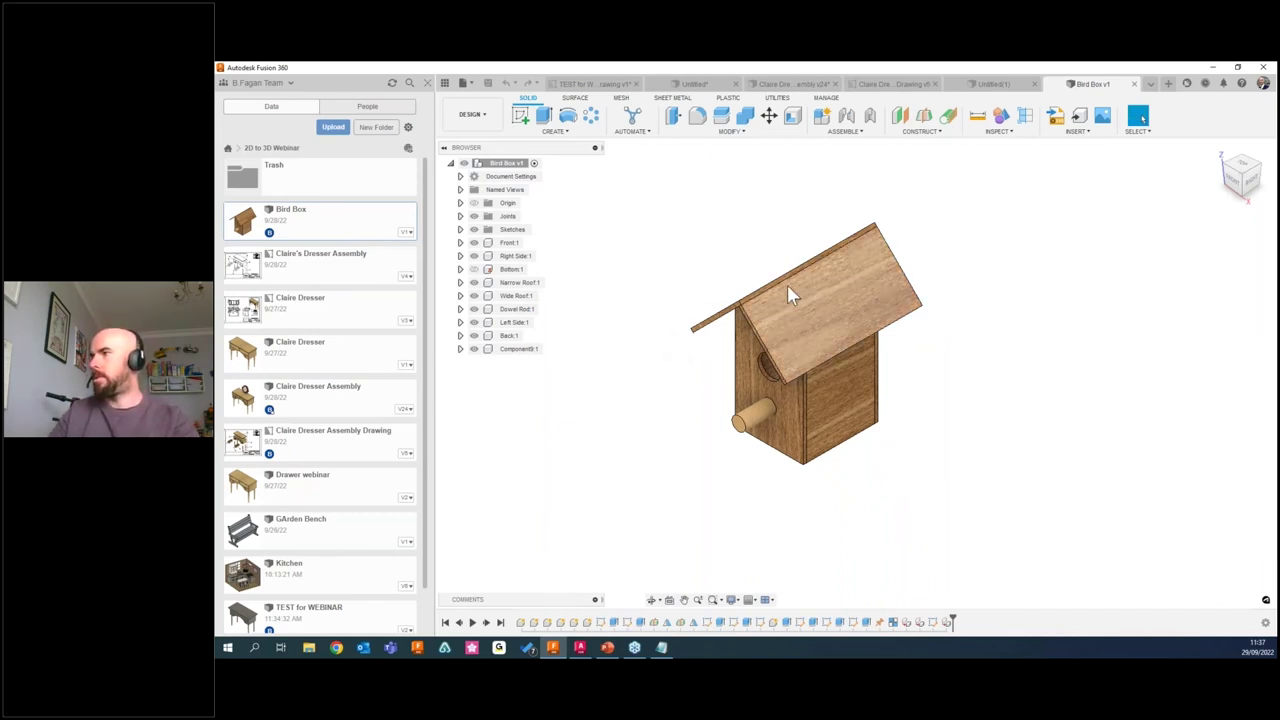
middle_click_drag(789, 320, 808, 298)
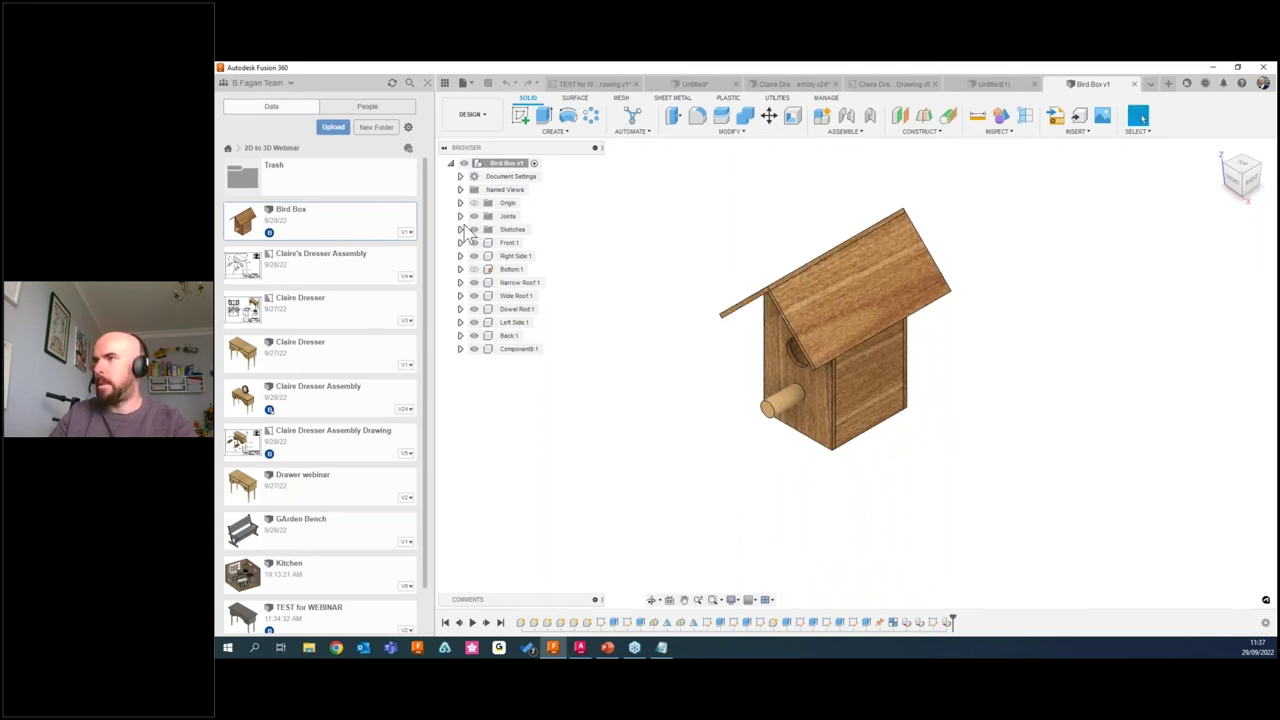
left_click(460, 229)
left_click(484, 242)
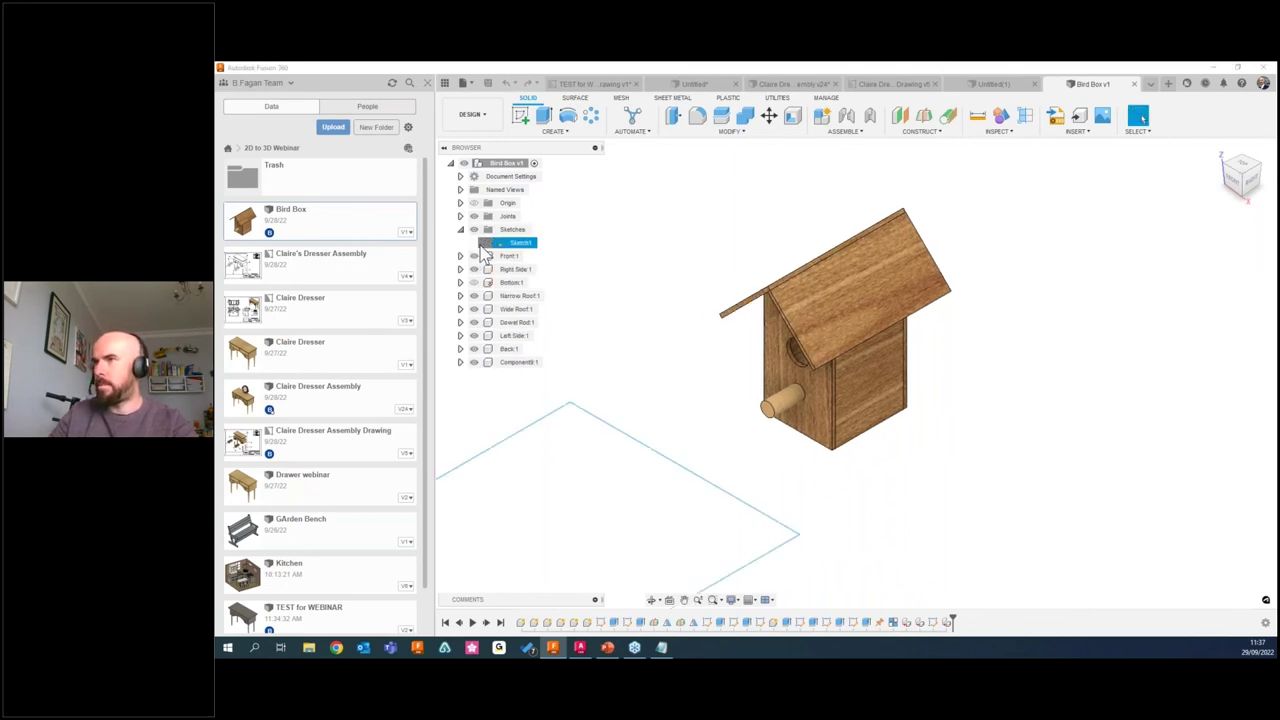
scroll(727, 367, "down", 2)
left_click_drag(660, 365, 700, 360)
key("Escape")
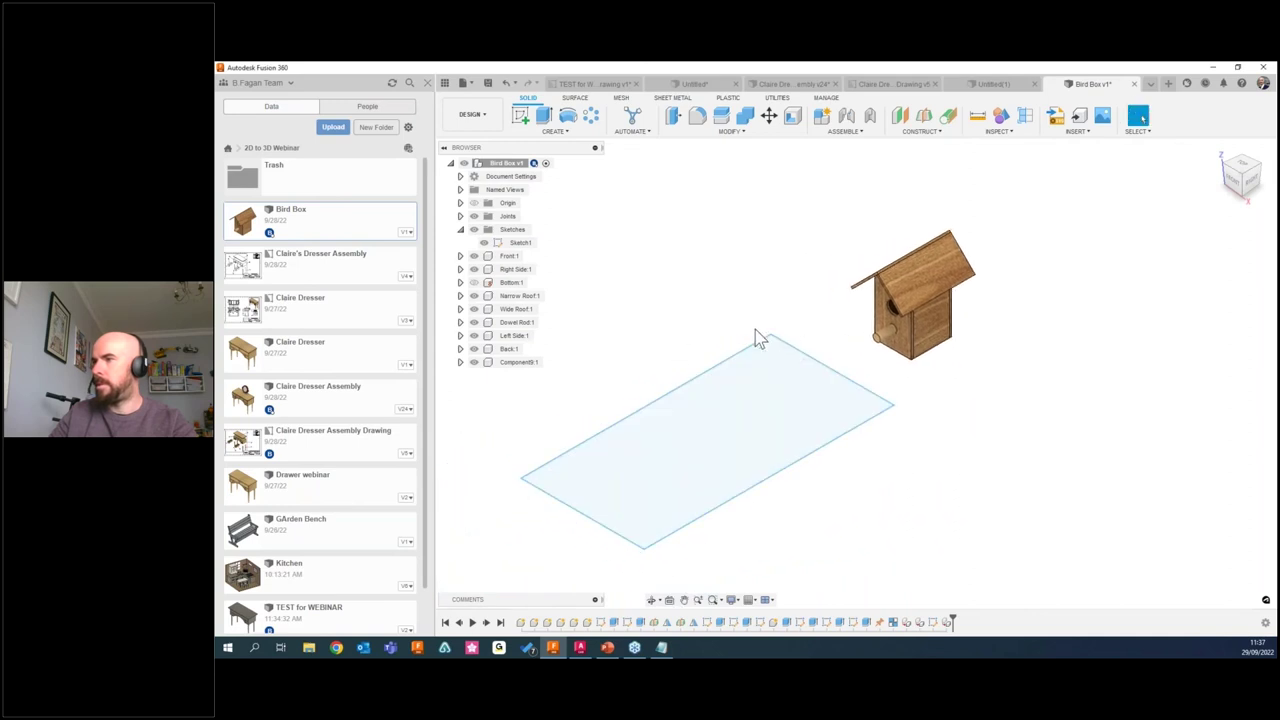
left_click(731, 135)
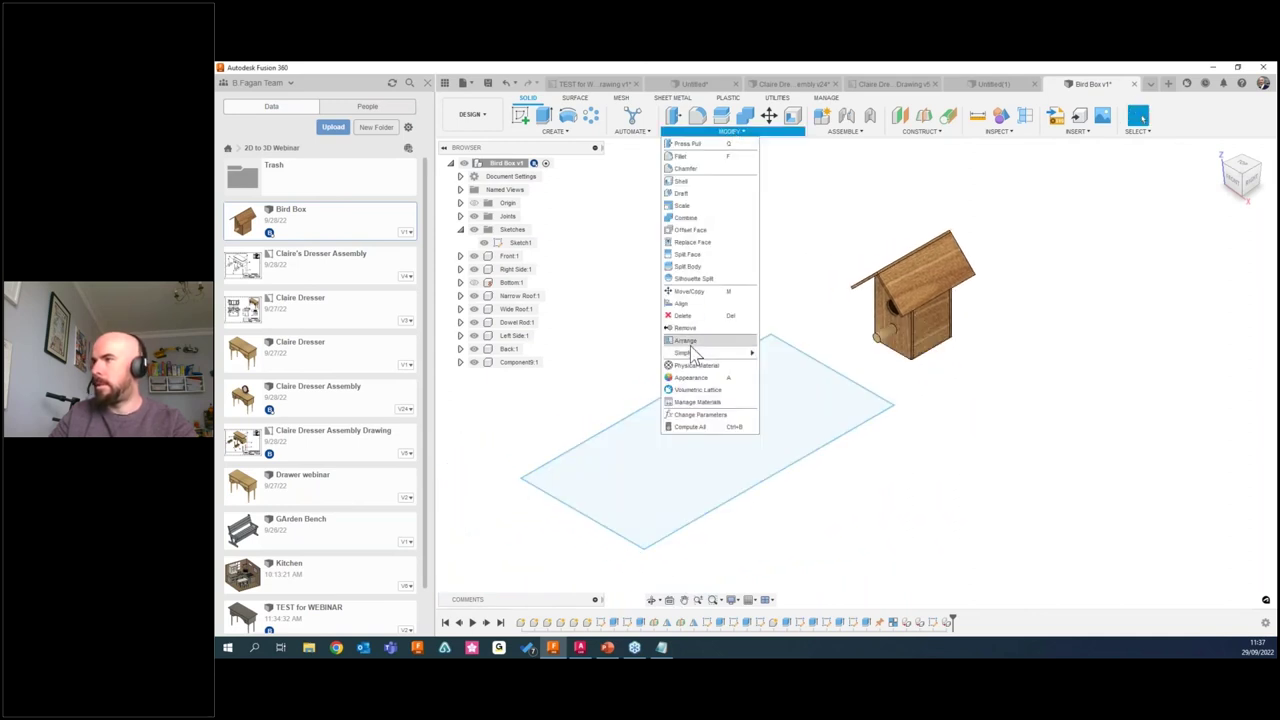
Arrange the seven birdhouse components flat using Sketch1 as the envelope.
left_click(686, 341)
left_click_drag(826, 200, 996, 368)
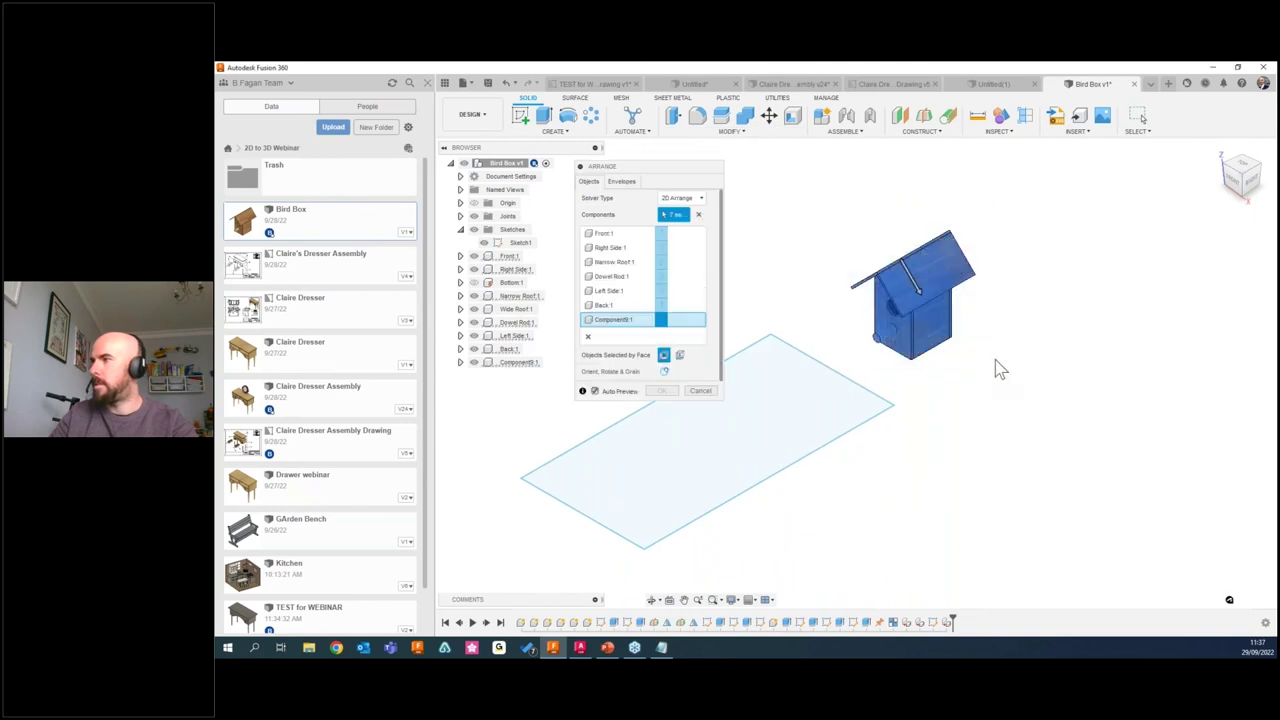
left_click(621, 181)
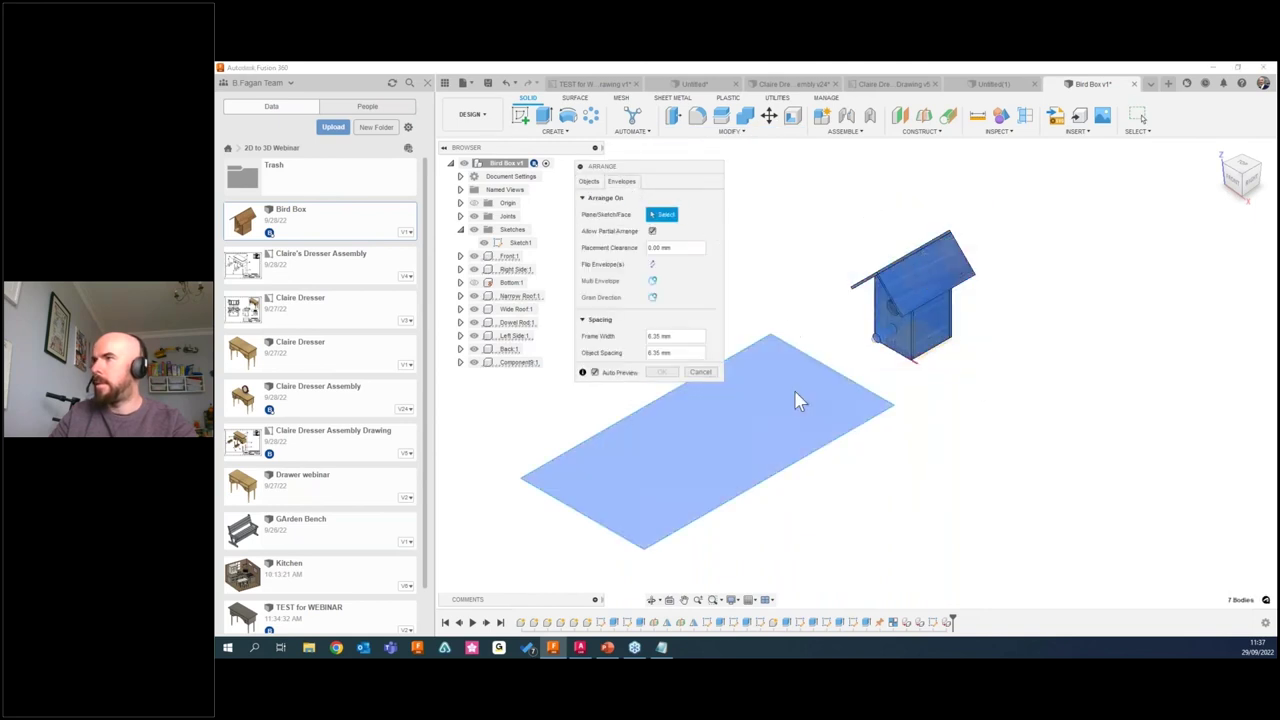
left_click(792, 404)
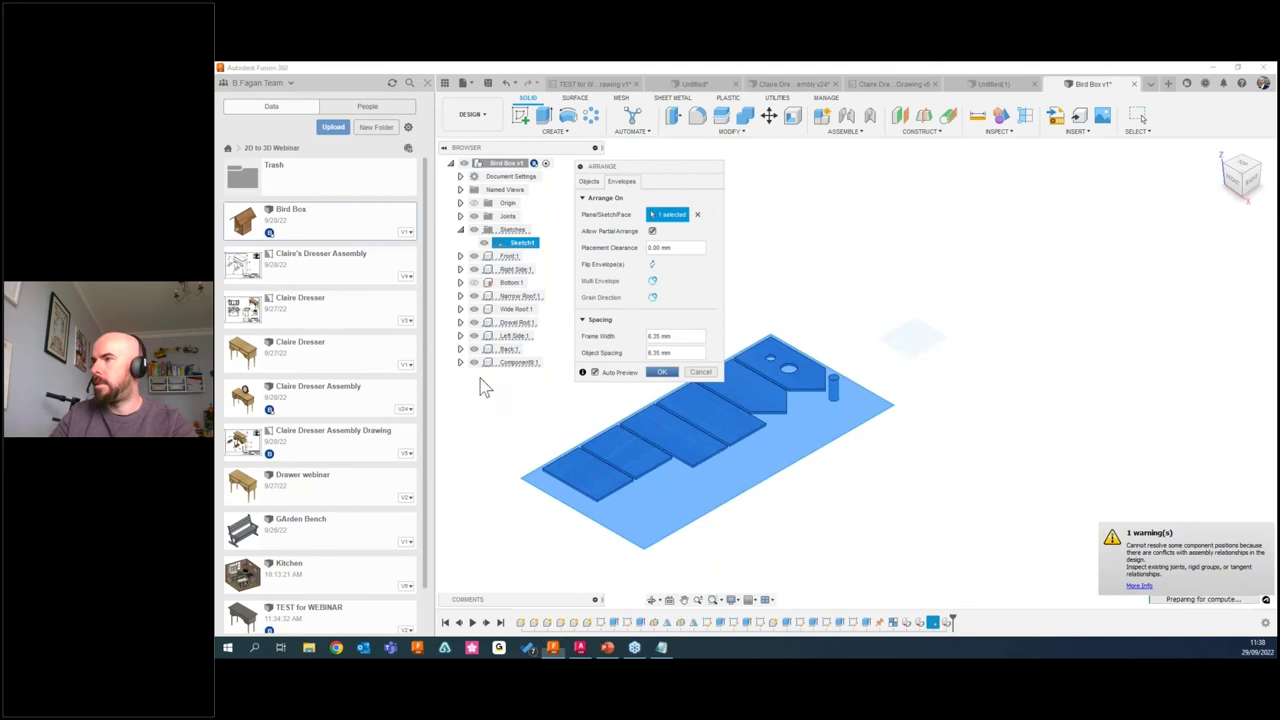
left_click(661, 372)
mouse_move(566, 514)
middle_mouse_down("shift")
mouse_move(571, 466)
mouse_move(640, 463)
mouse_move(626, 487)
middle_mouse_up("shift")
left_click(775, 418)
mouse_move(775, 418)
middle_mouse_down("shift")
mouse_move(786, 429)
mouse_move(760, 432)
middle_mouse_up("shift")
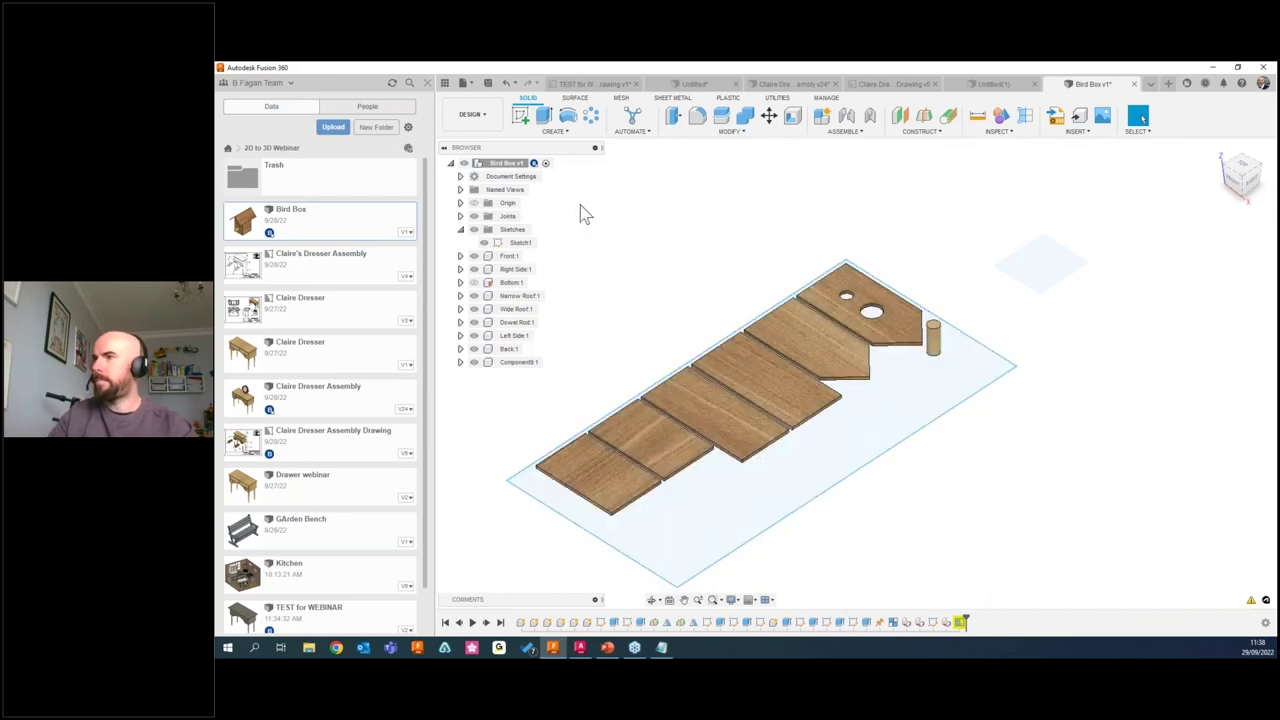
scroll(323, 403, "down", 1)
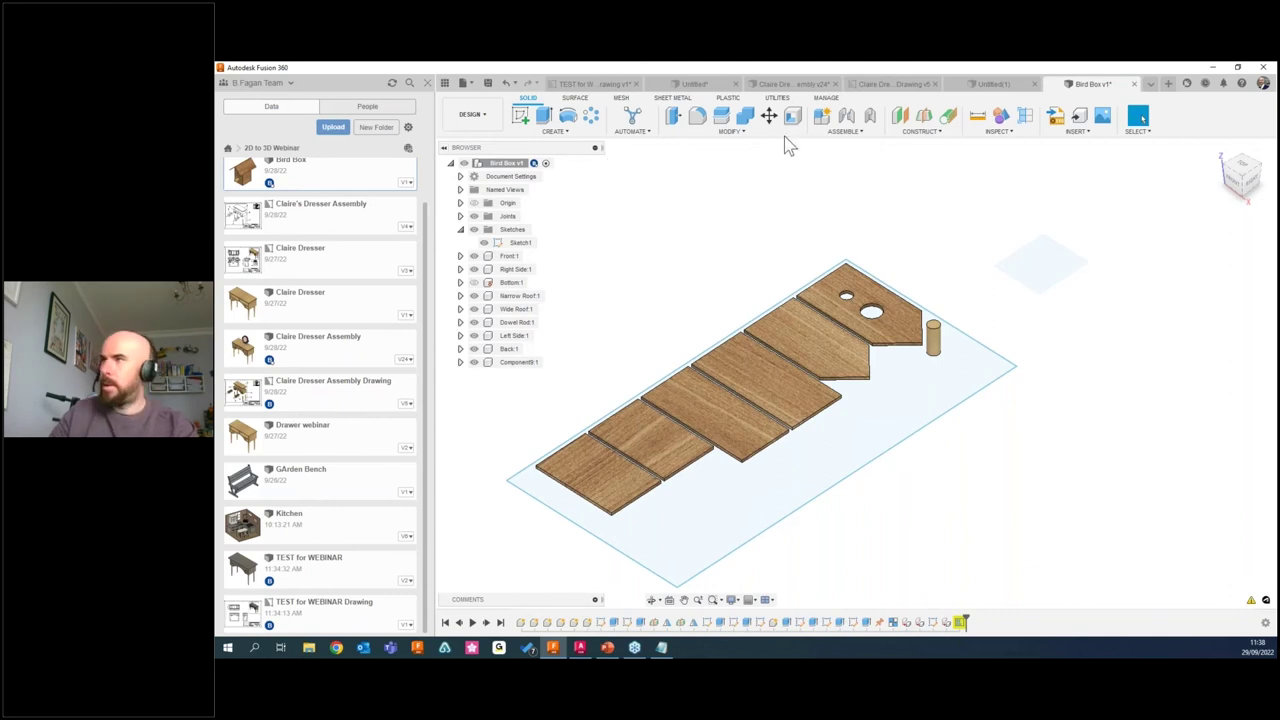
left_click(1060, 135)
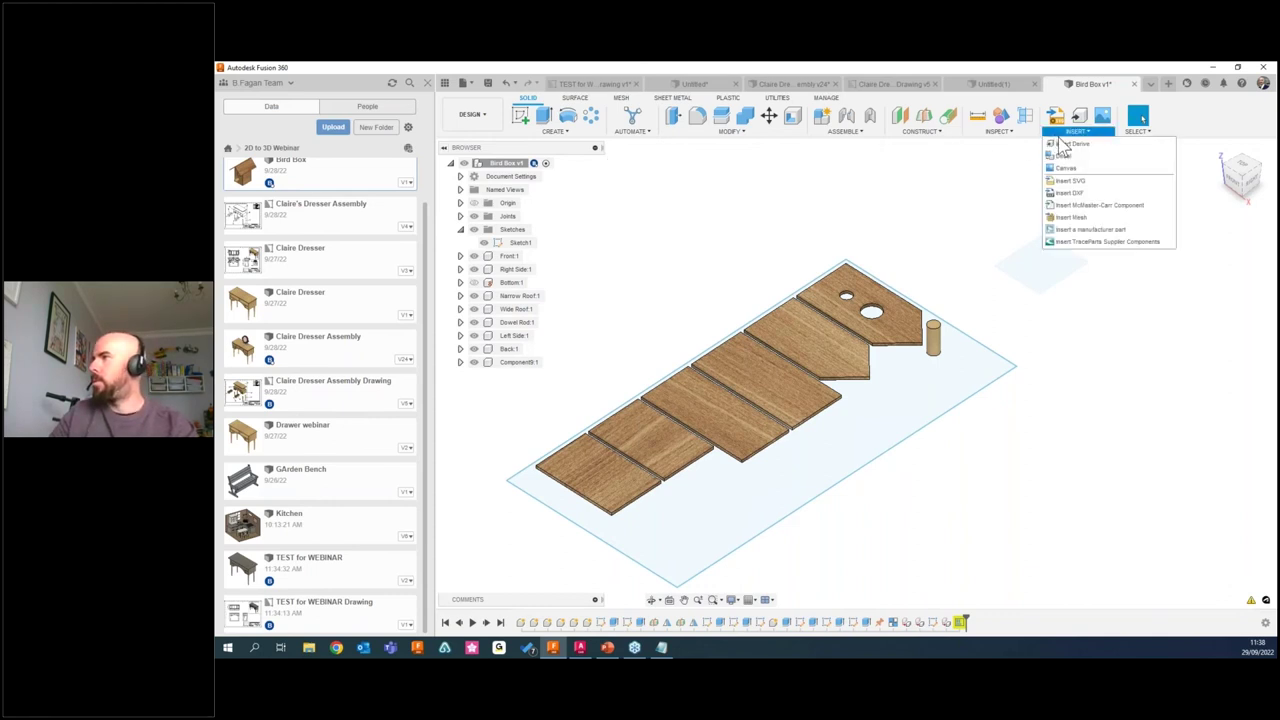
Insert McMaster-Carr screw 91251A051, 0-80 × 1/16" black-oxide socket head, as 3-D STEP.
left_click(1124, 209)
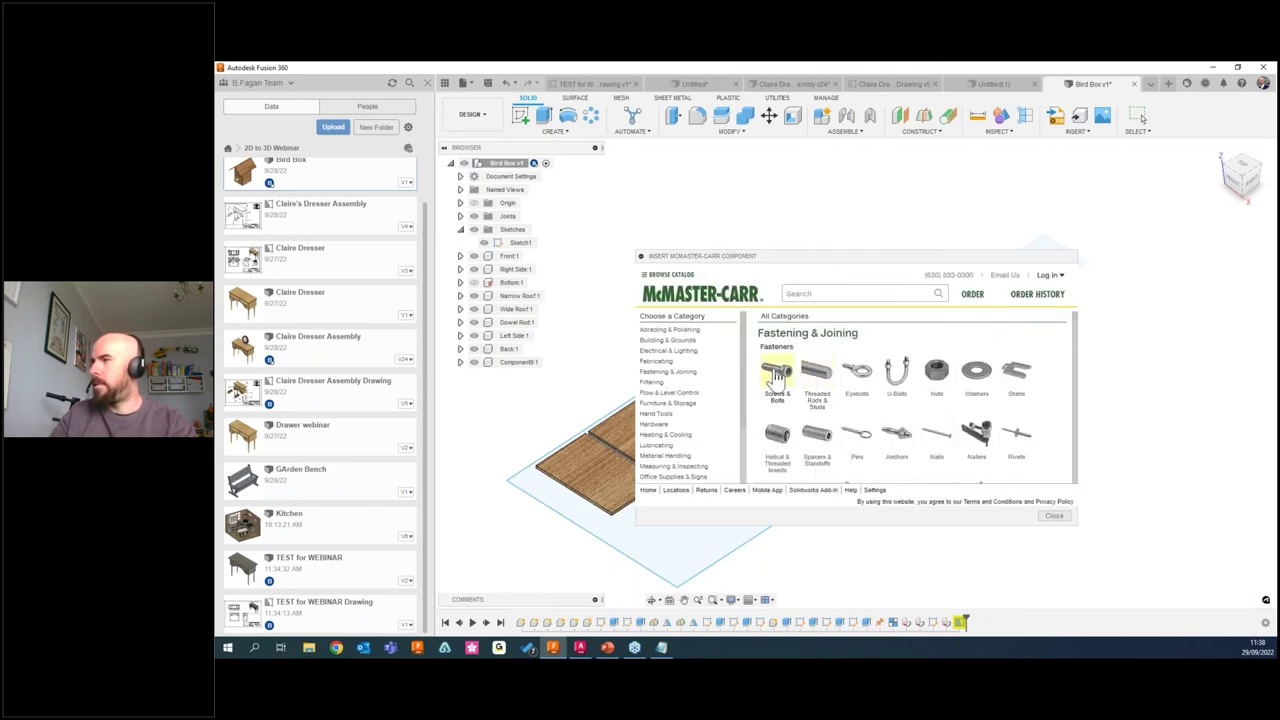
left_click(776, 377)
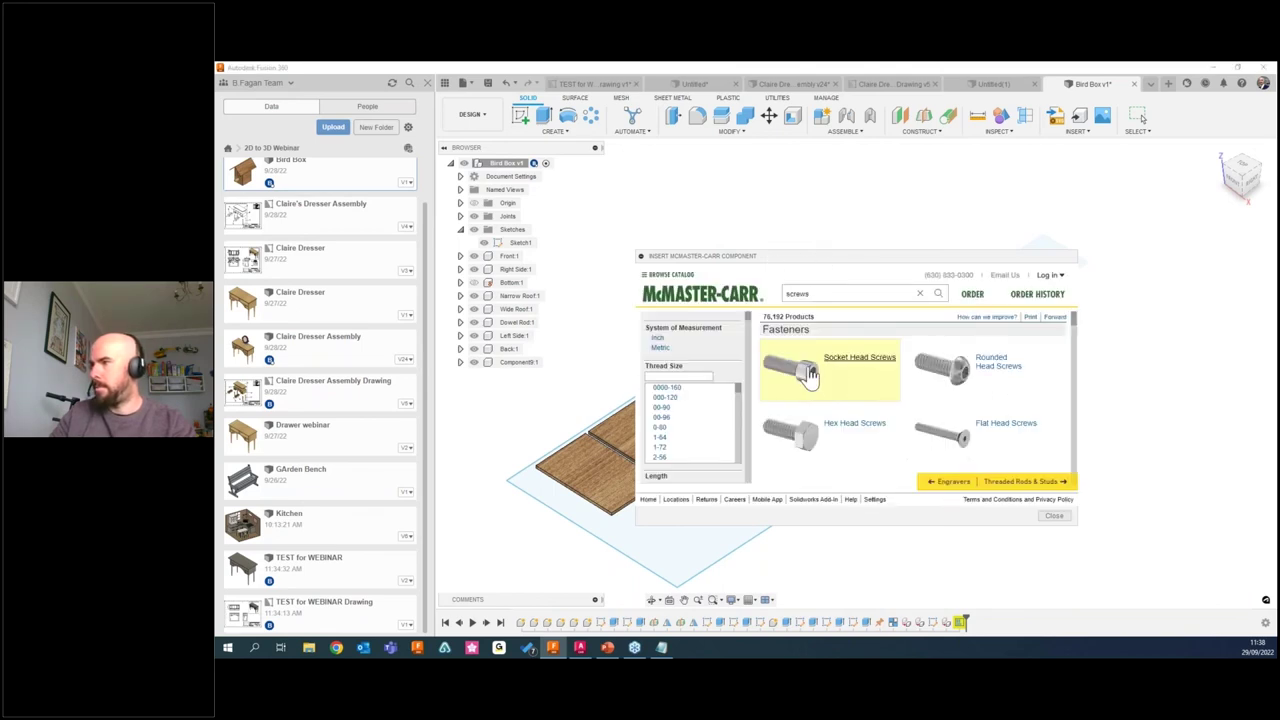
left_click(818, 380)
left_click(838, 396)
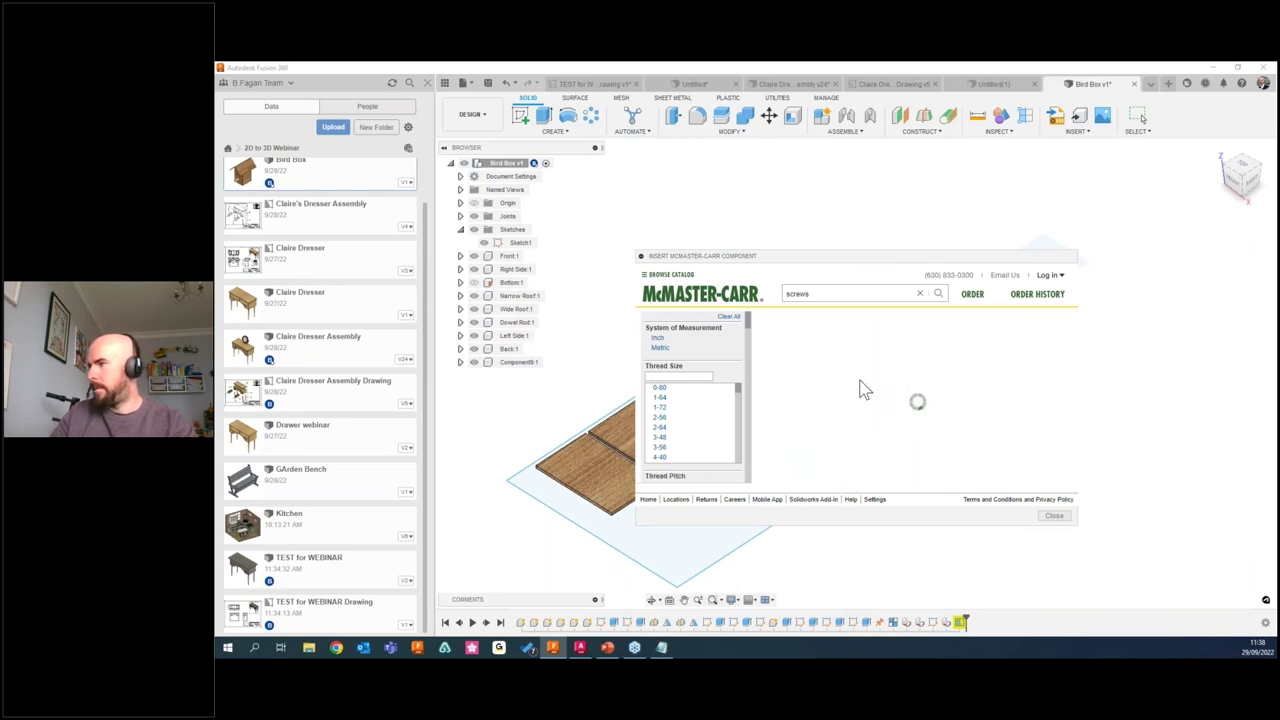
scroll(904, 414, "down", 3)
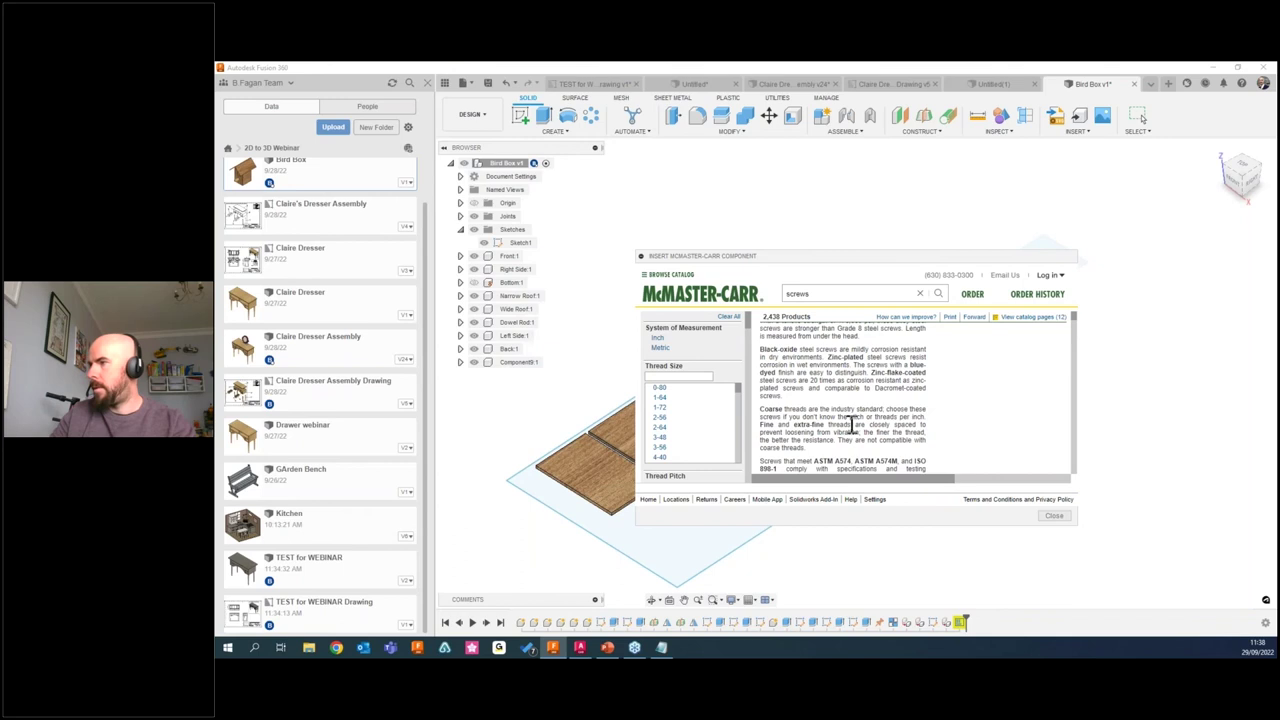
scroll(851, 425, "down", 10)
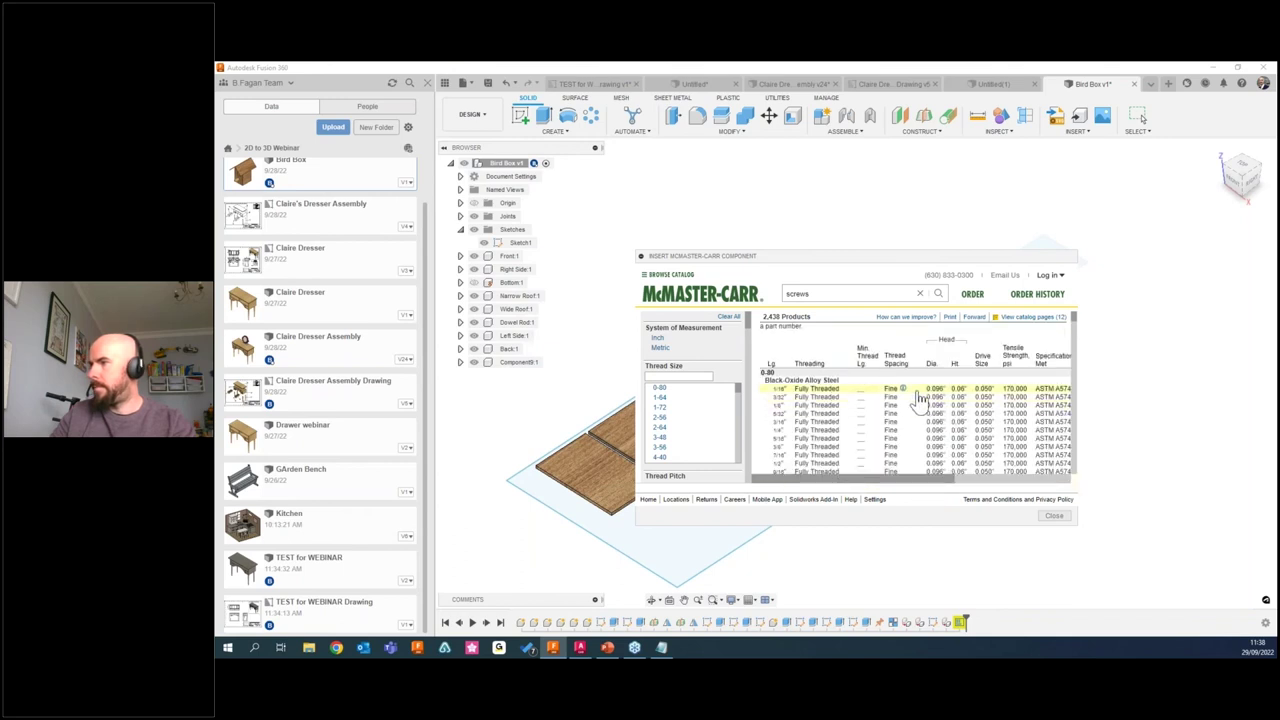
left_click(1042, 390)
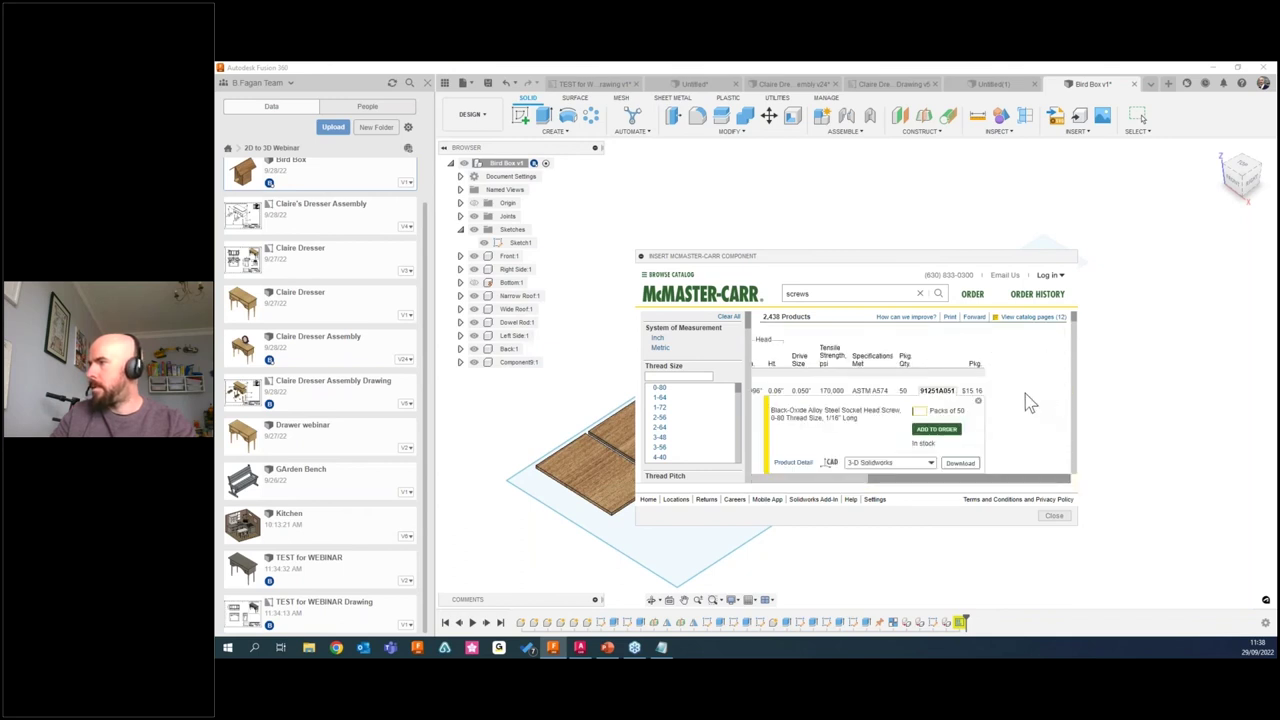
left_click(905, 462)
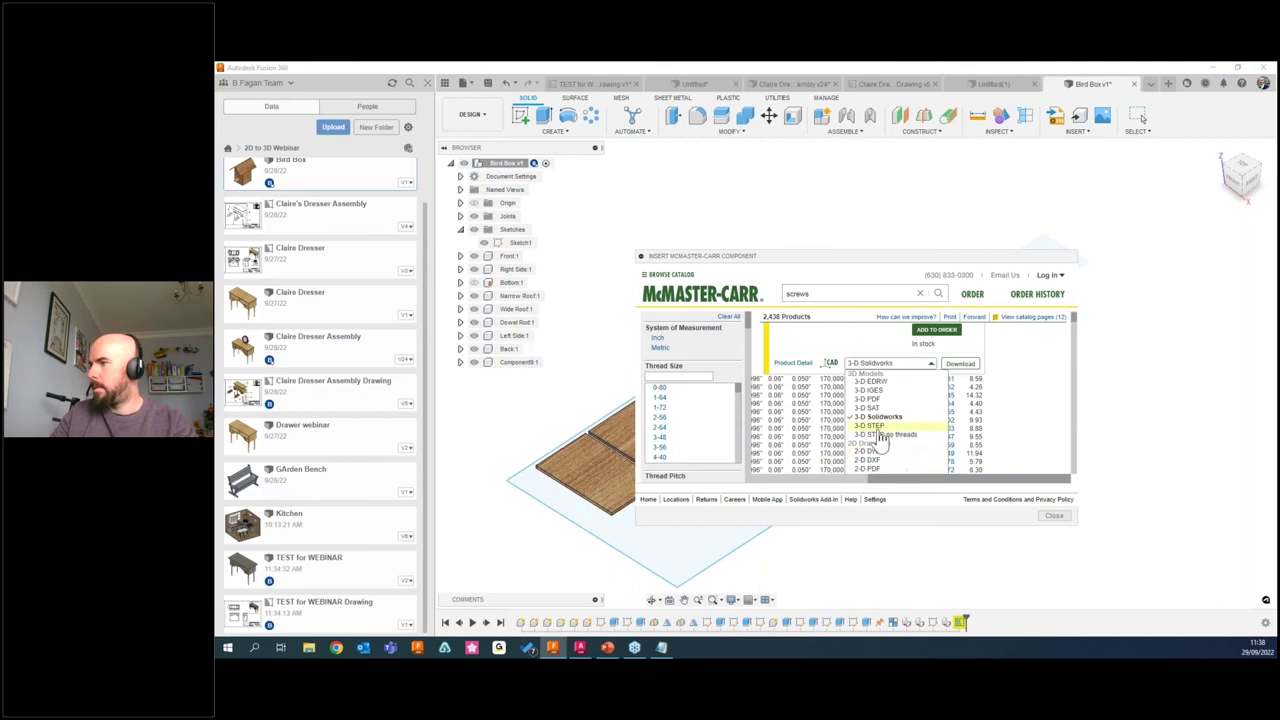
left_click(872, 427)
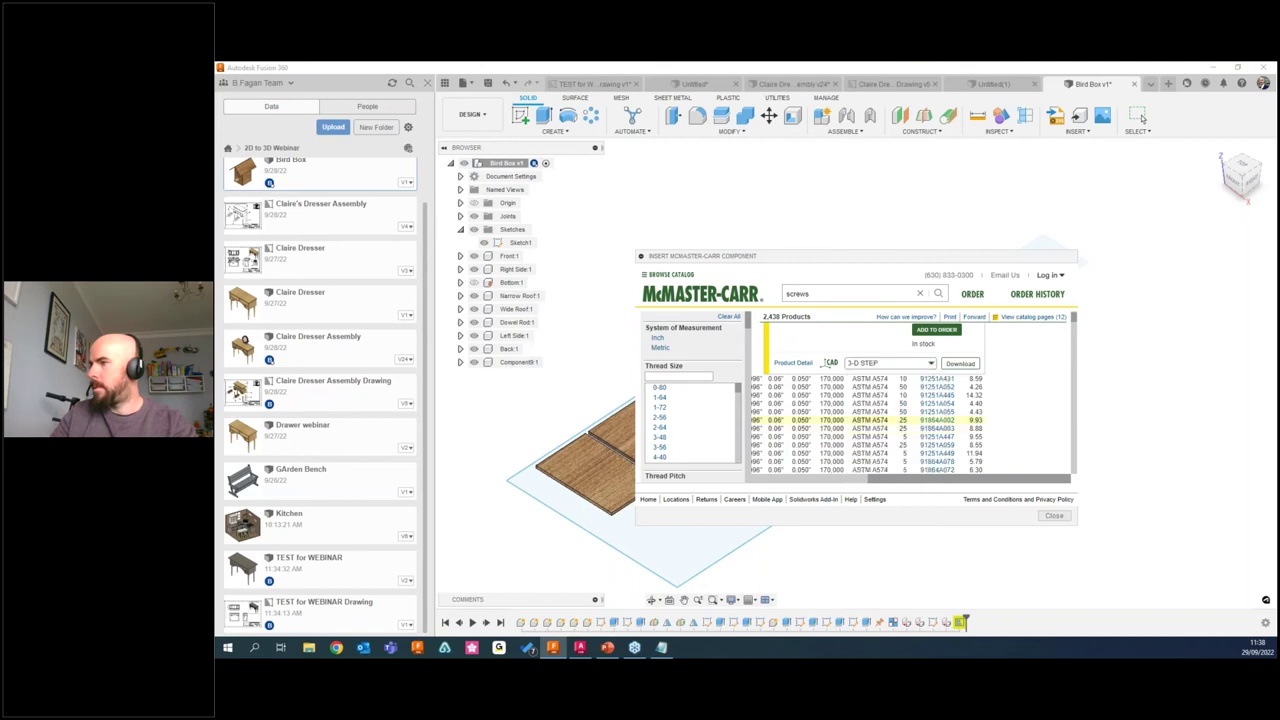
left_click(960, 366)
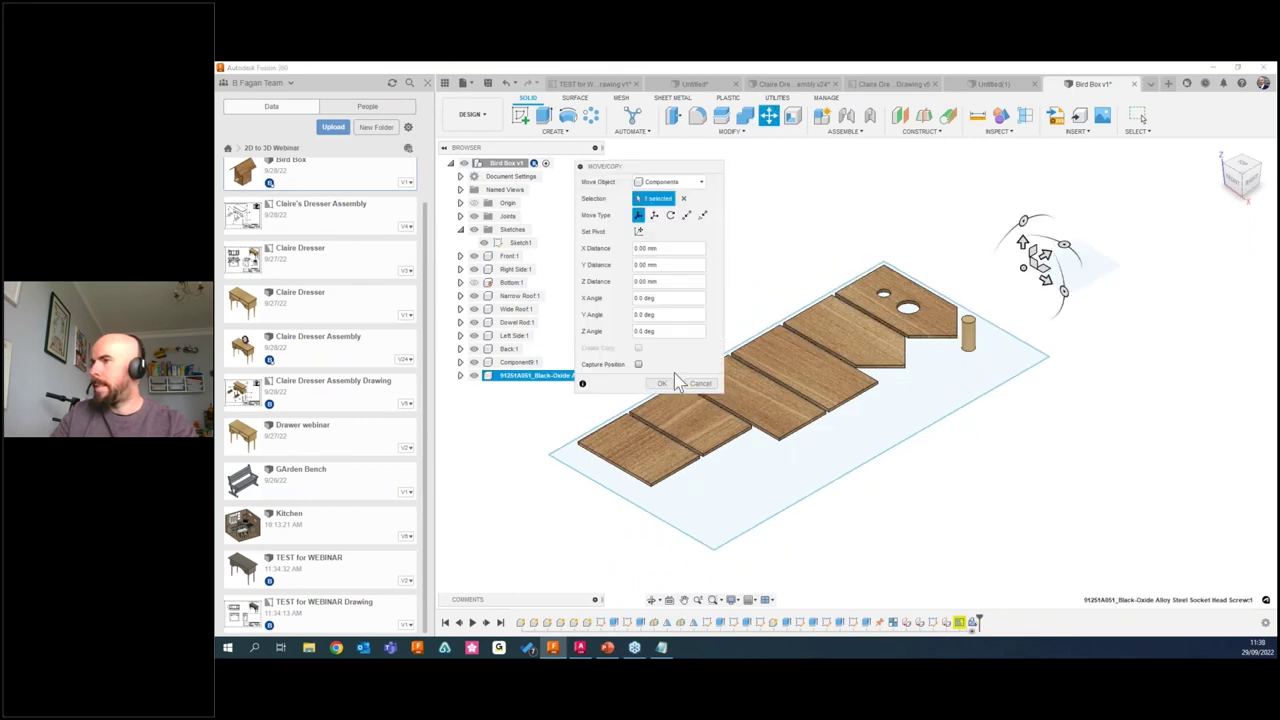
Accept the inserted screw's position in the Bird Box model.
left_click(662, 384)
scroll(1021, 270, "up", 10)
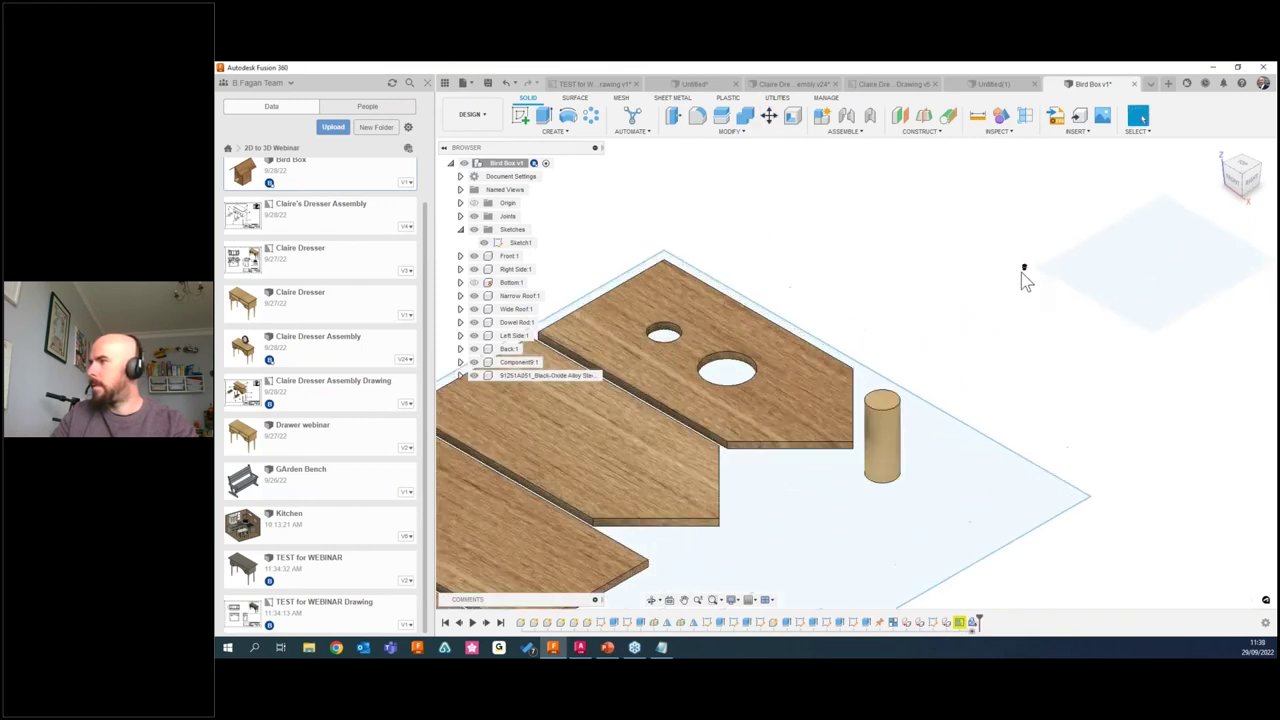
scroll(1034, 277, "up", 5)
scroll(1023, 317, "down", 5)
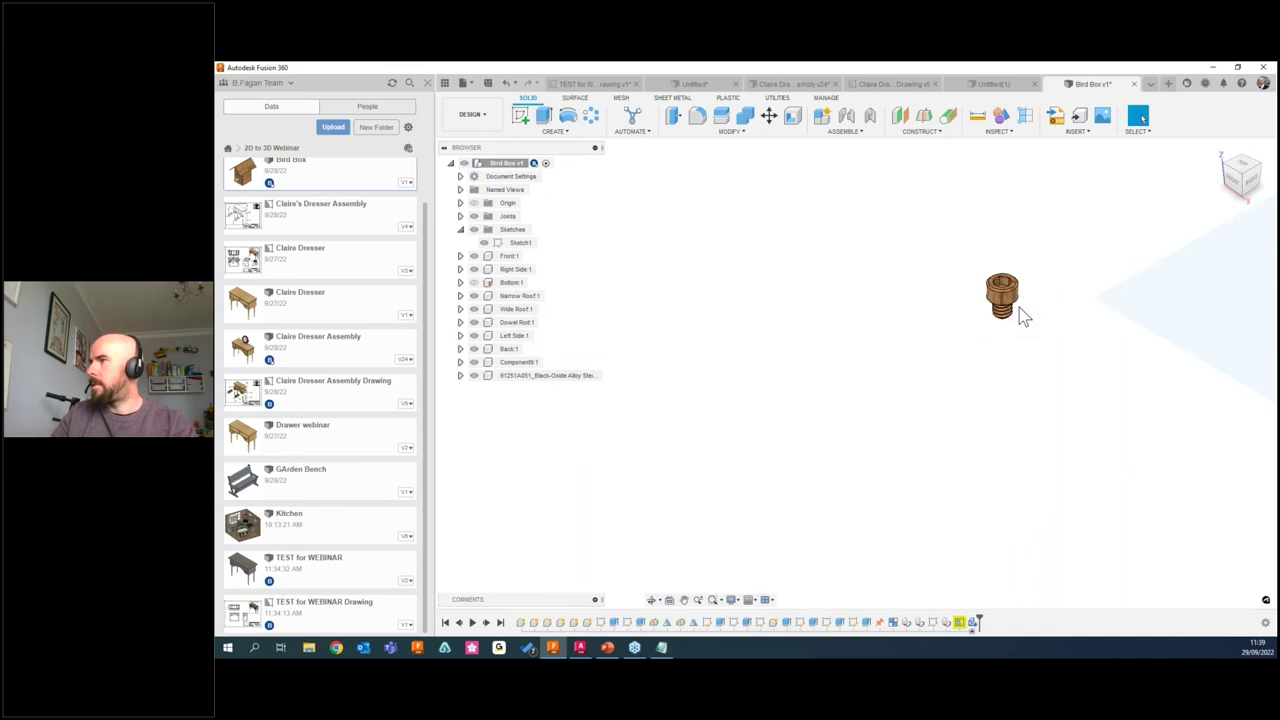
scroll(1014, 308, "down", 8)
Copy and paste the 91251A051 screw, moving the copy about 43 mm along X.
left_click(1014, 308)
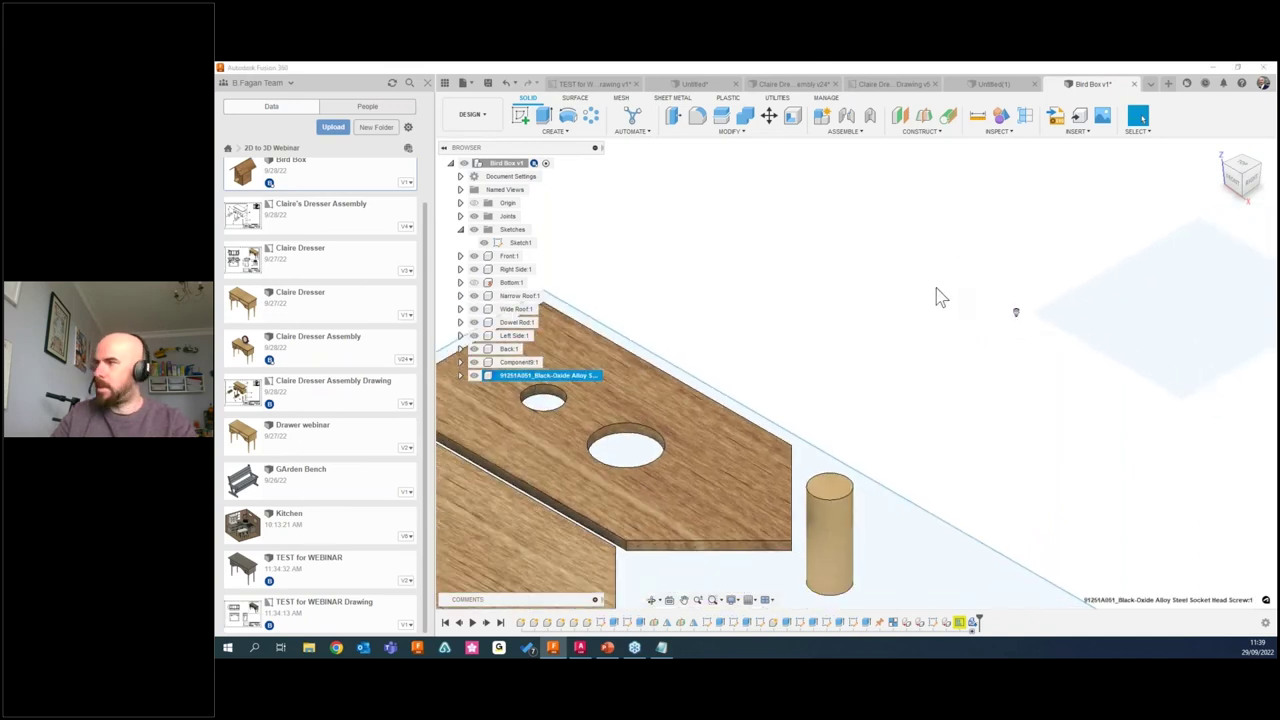
key("ctrl+c")
key("ctrl+v")
left_click_drag(1012, 290, 950, 255)
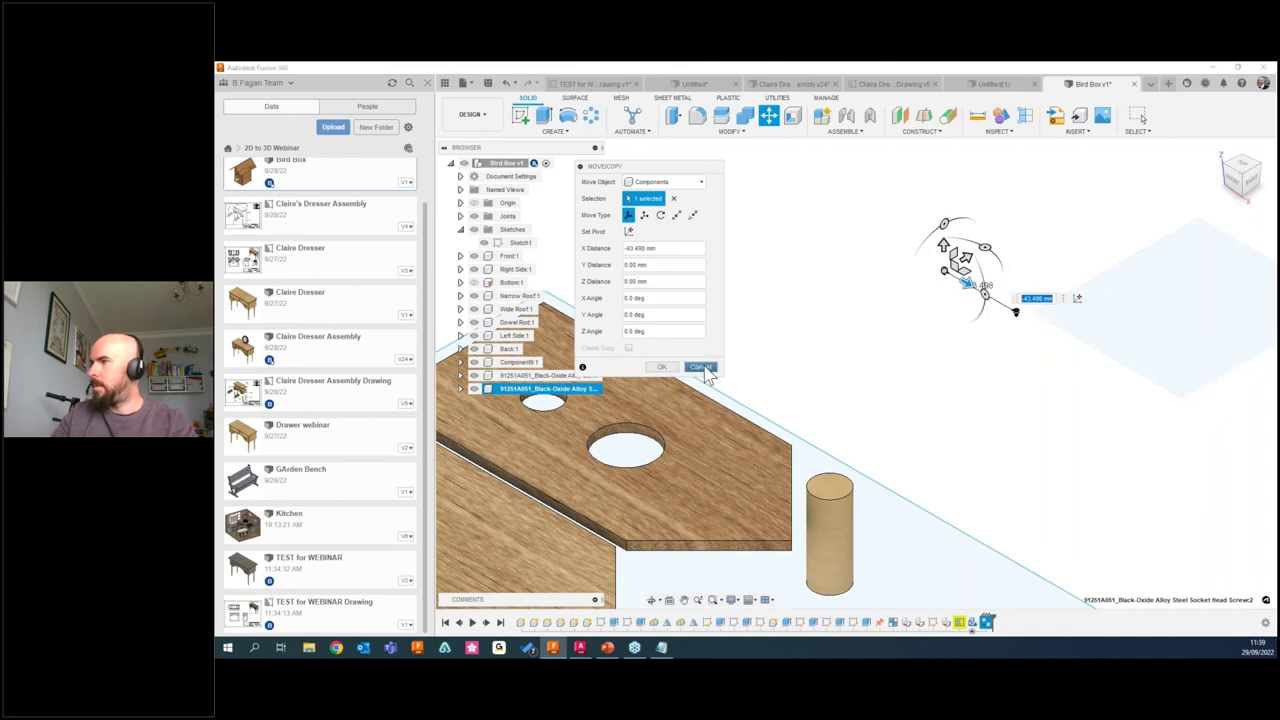
left_click(661, 367)
scroll(1011, 314, "up", 5)
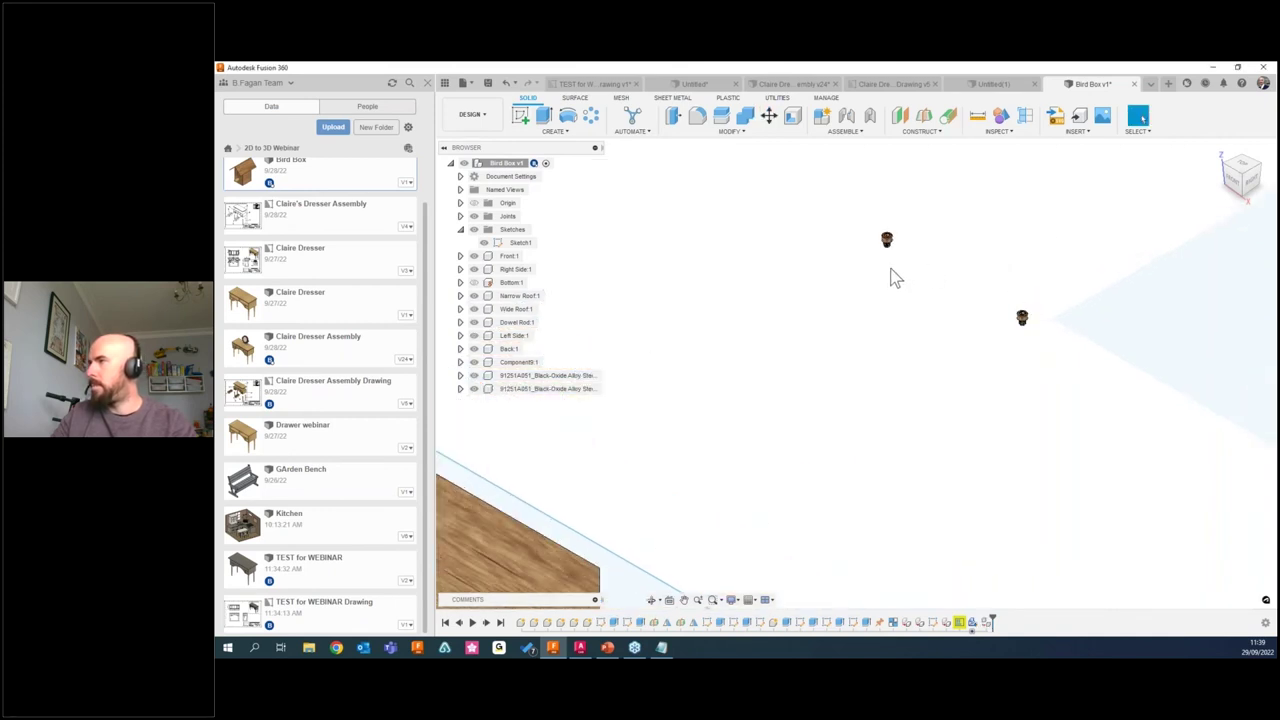
scroll(895, 278, "down", 3)
Browse the Insert menu options and close it without inserting anything.
left_click(1077, 131)
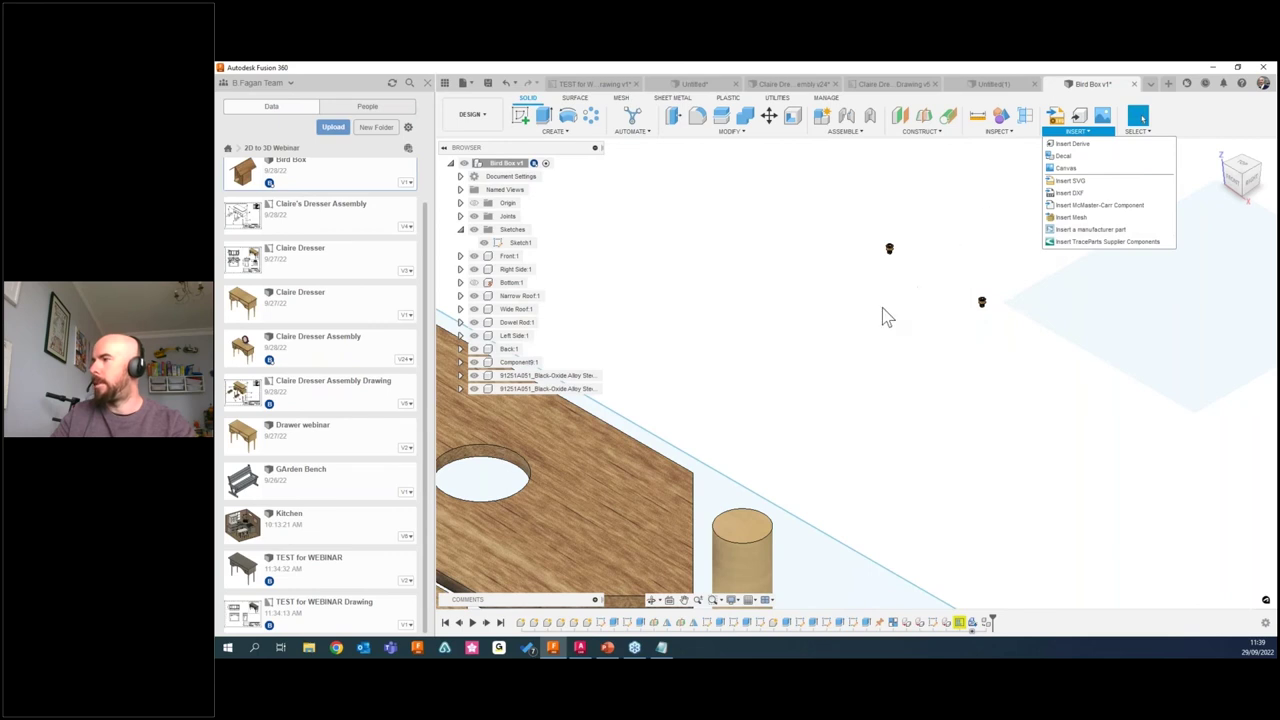
scroll(883, 314, "down", 5)
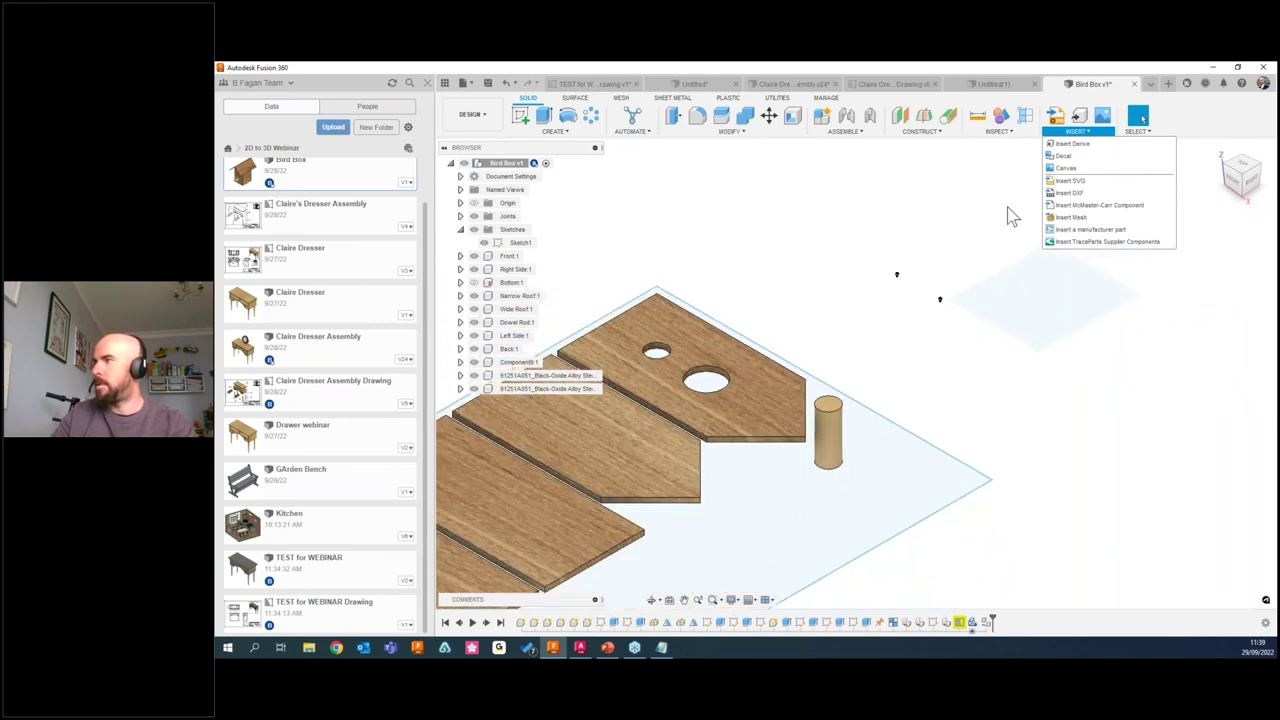
scroll(924, 281, "down", 3)
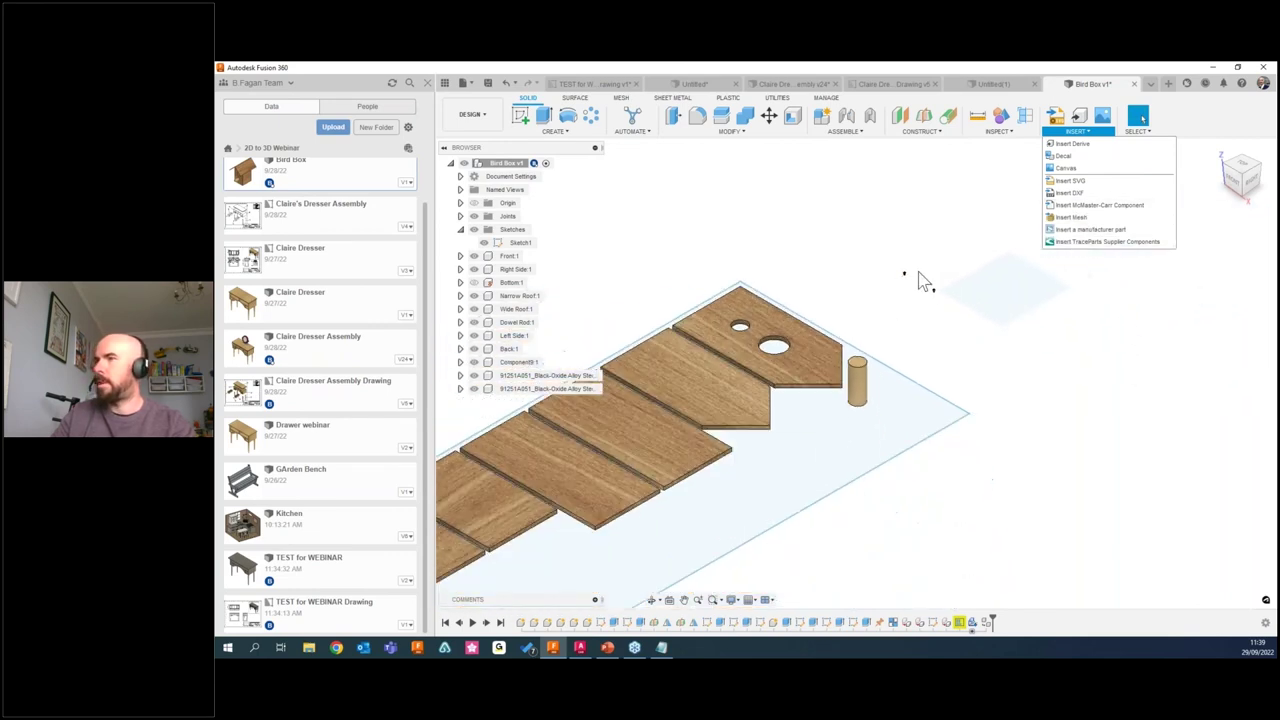
scroll(907, 283, "down", 3)
left_click(880, 280)
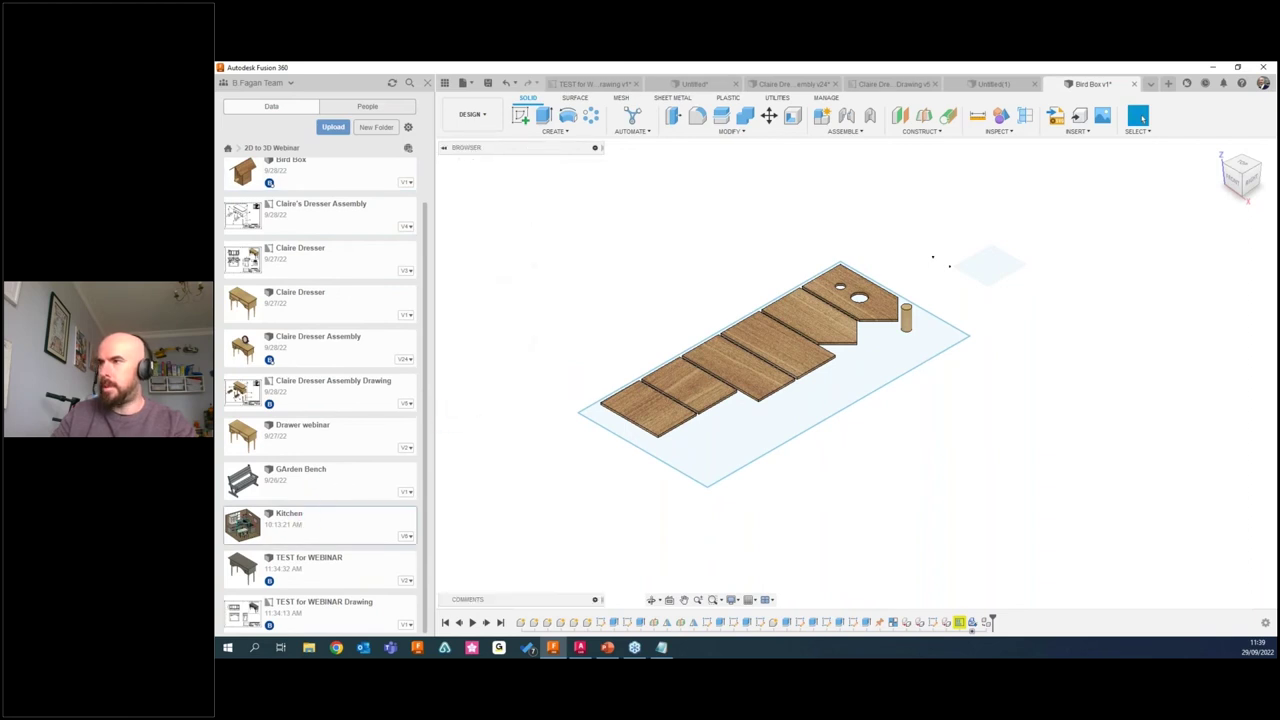
Replay the Kitchen timeline from the start until cabinets, sink, hob, table and chairs are rebuilt.
middle_click_drag(560, 288, 686, 299, "shift")
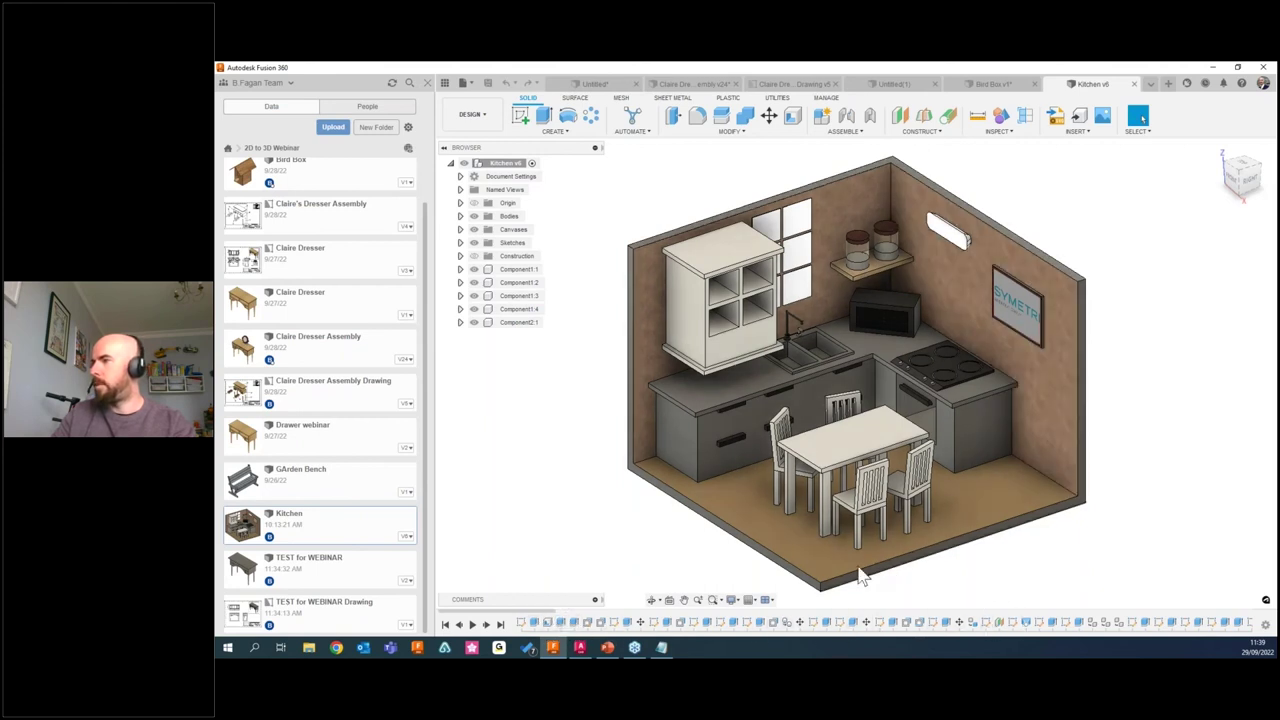
left_click(446, 624)
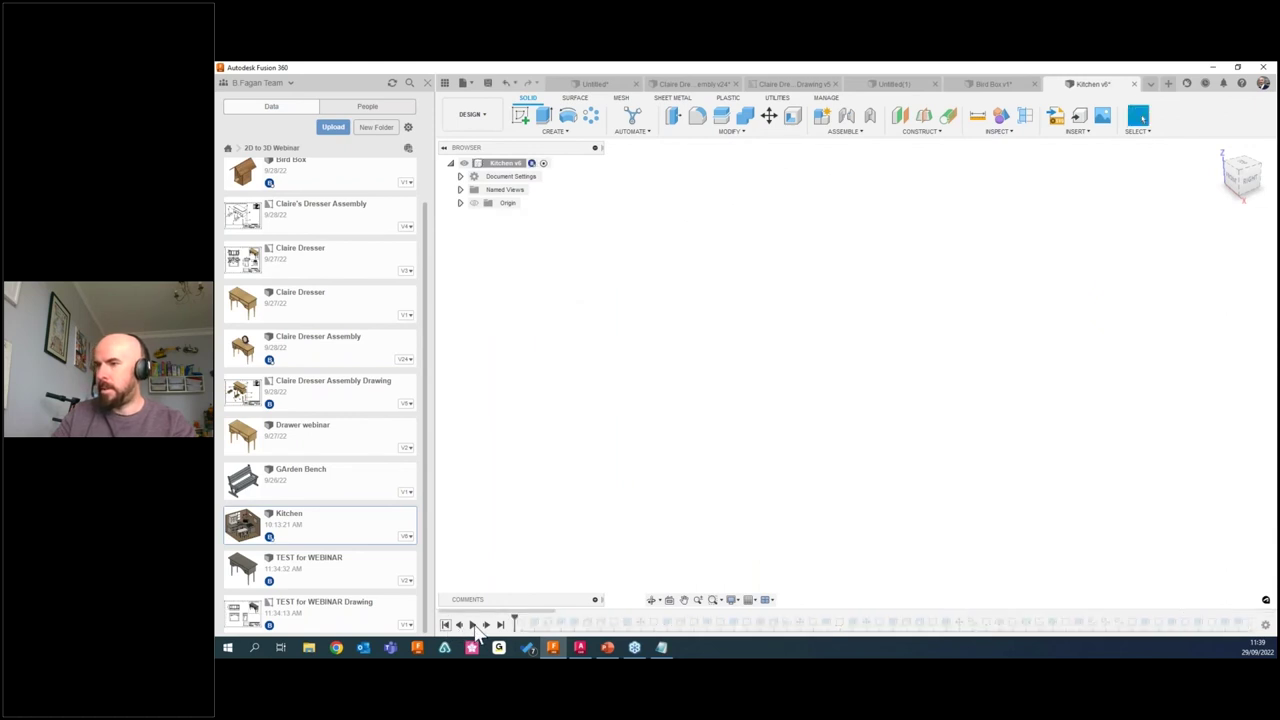
left_click(473, 624)
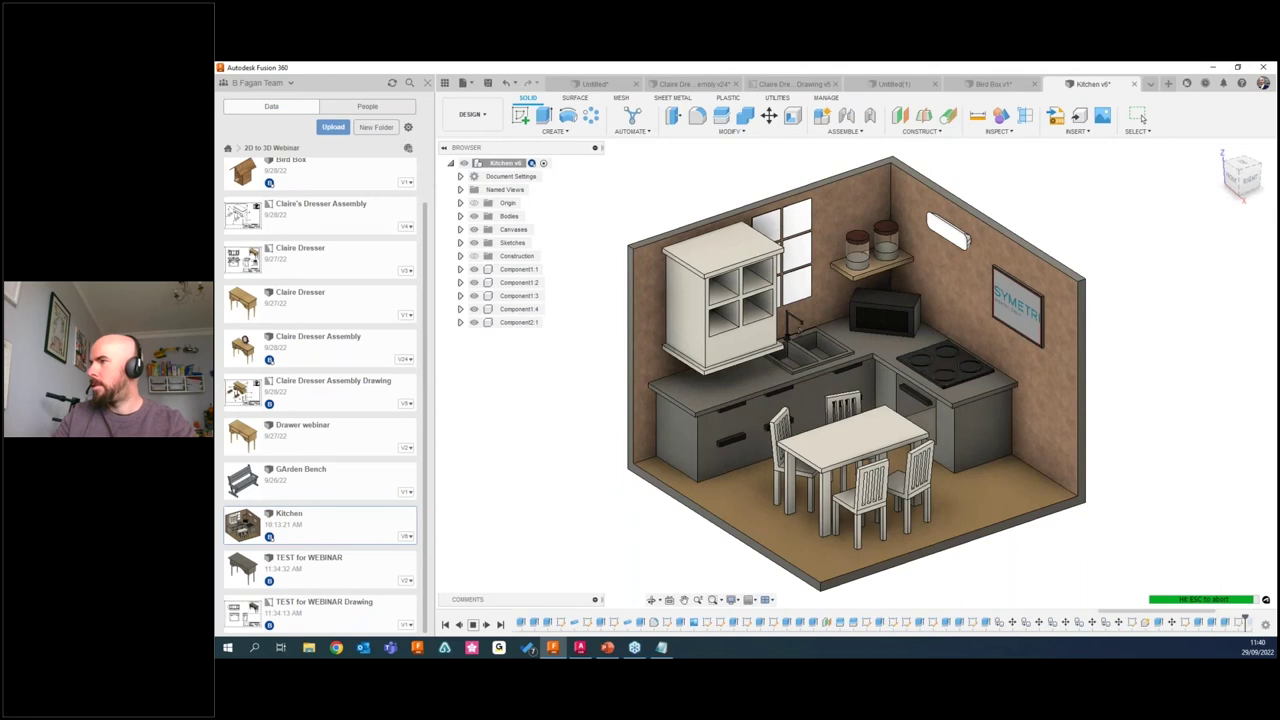
left_click(500, 623)
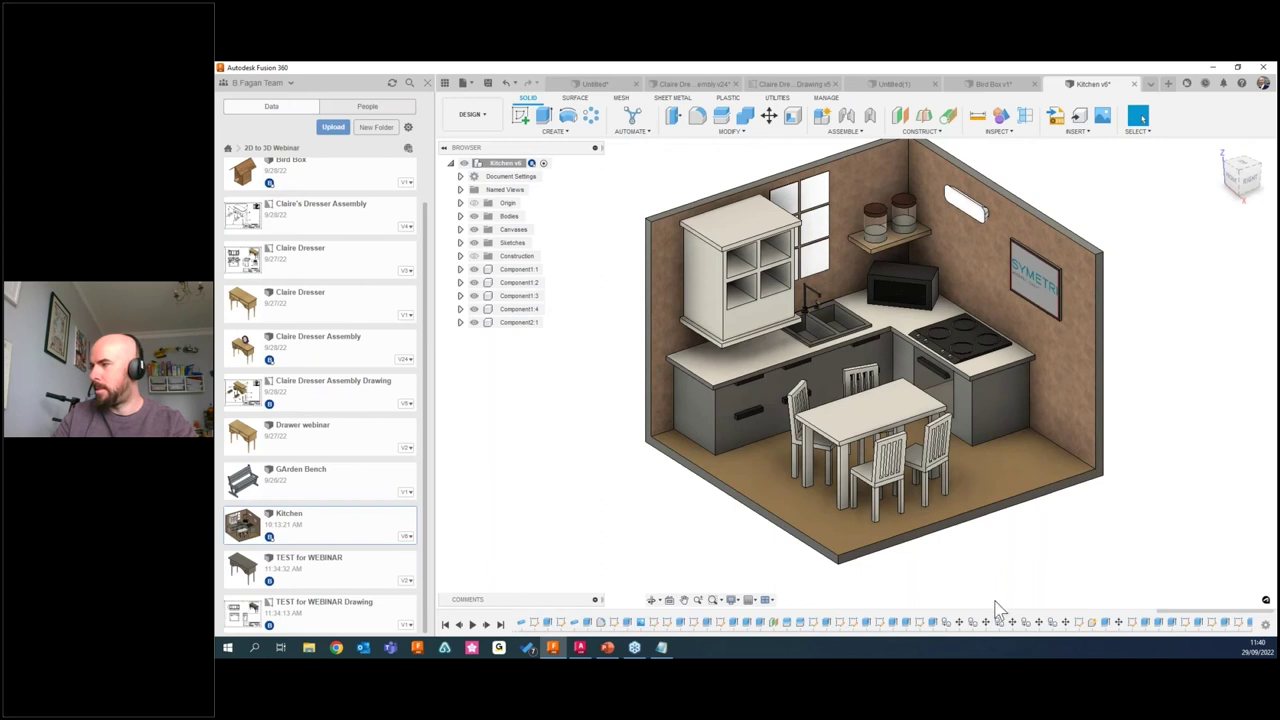
left_click_drag(1180, 618, 520, 625)
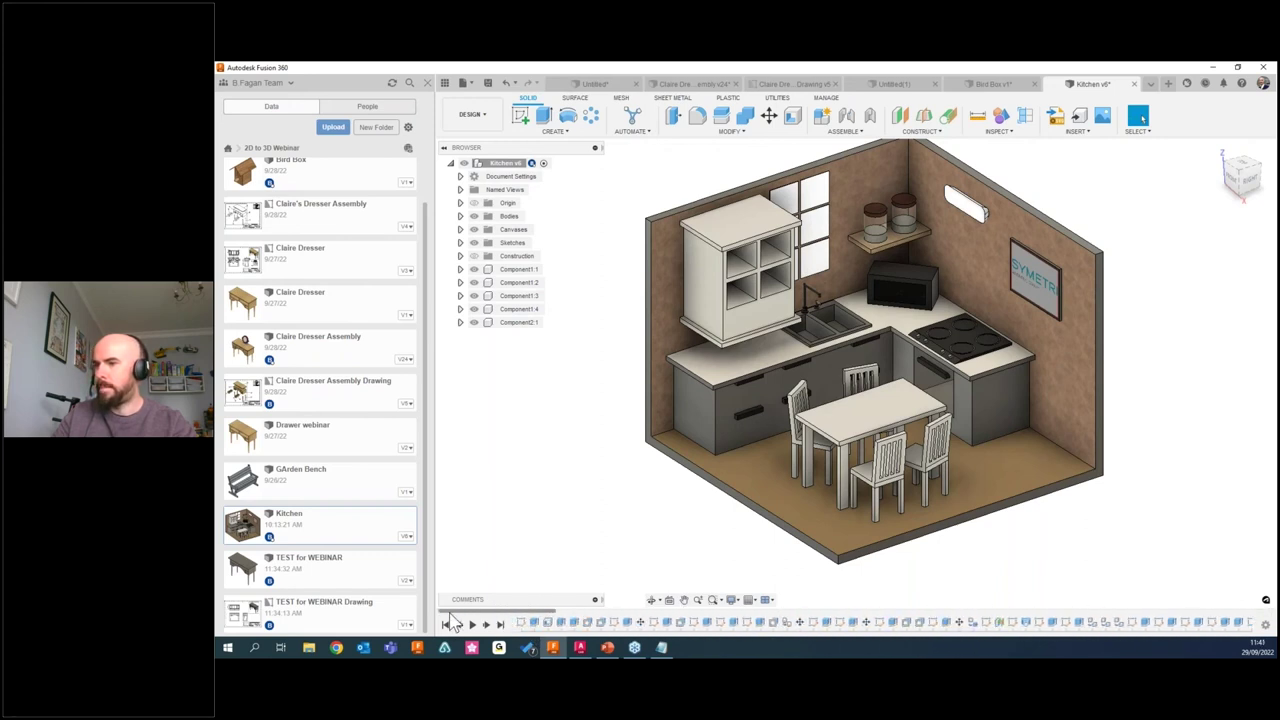
Edit Sketch1 in the Kitchen timeline, changing its 500 mm width to 1000 mm.
left_click(522, 623)
right_click(522, 622)
left_click(548, 502)
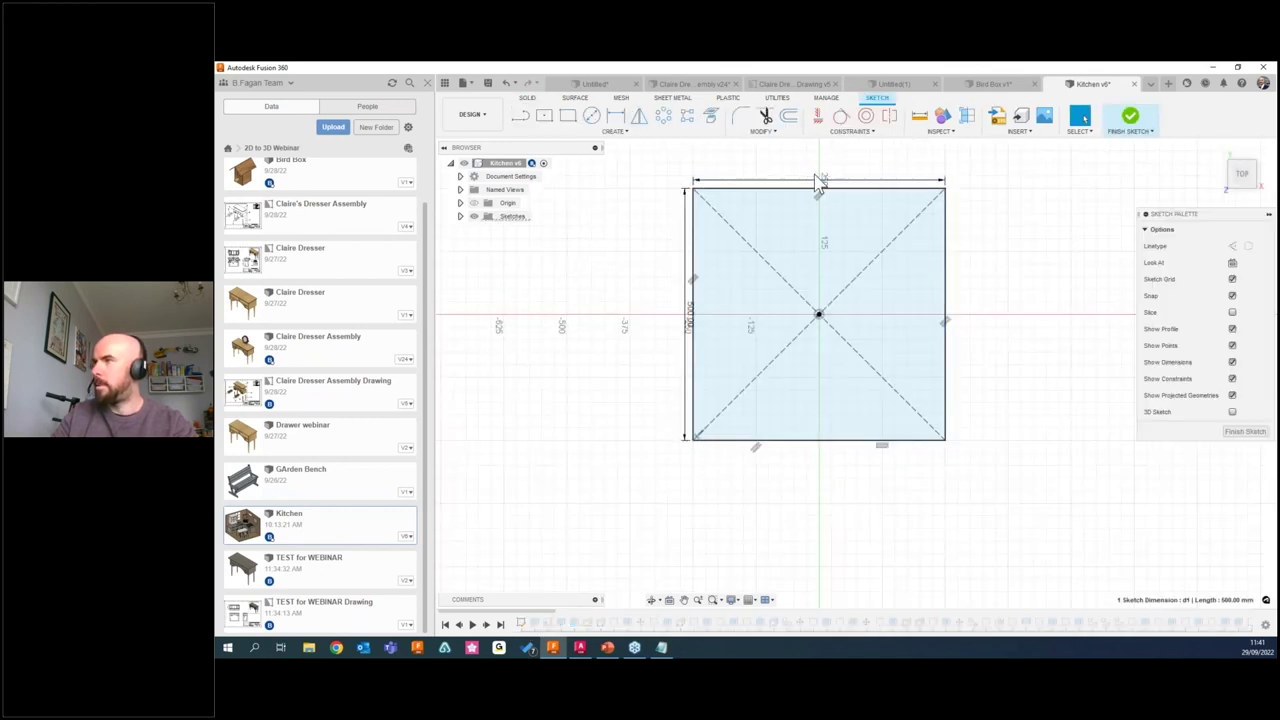
key("Return")
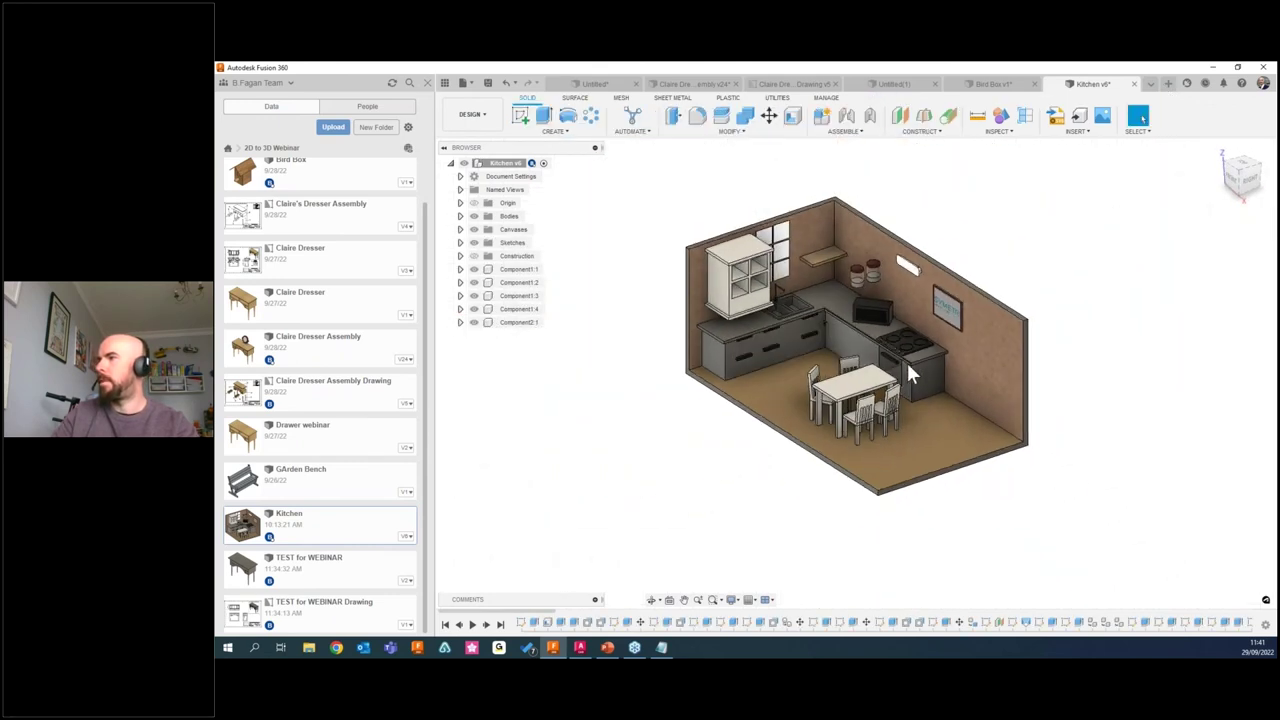
Look over the lengthened kitchen, then switch to the Untitled dresser design.
middle_click_drag(832, 352, 770, 455)
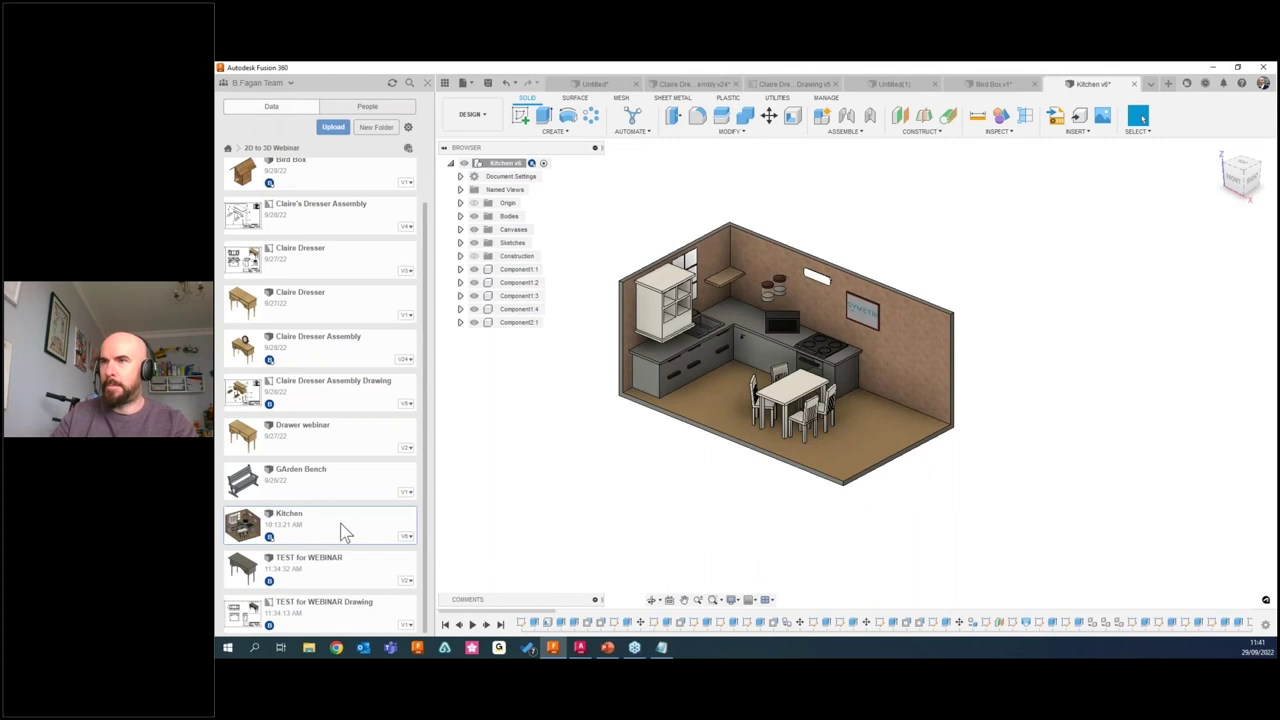
scroll(340, 530, "up", 2)
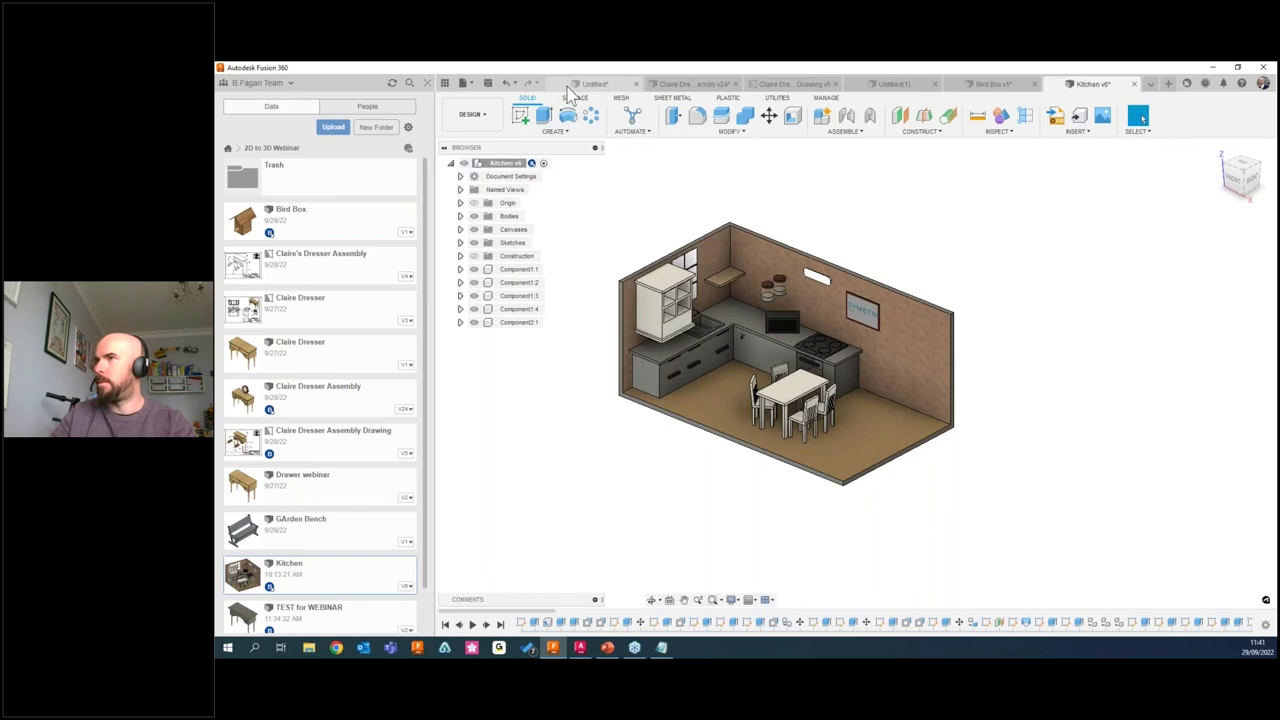
left_click(605, 88)
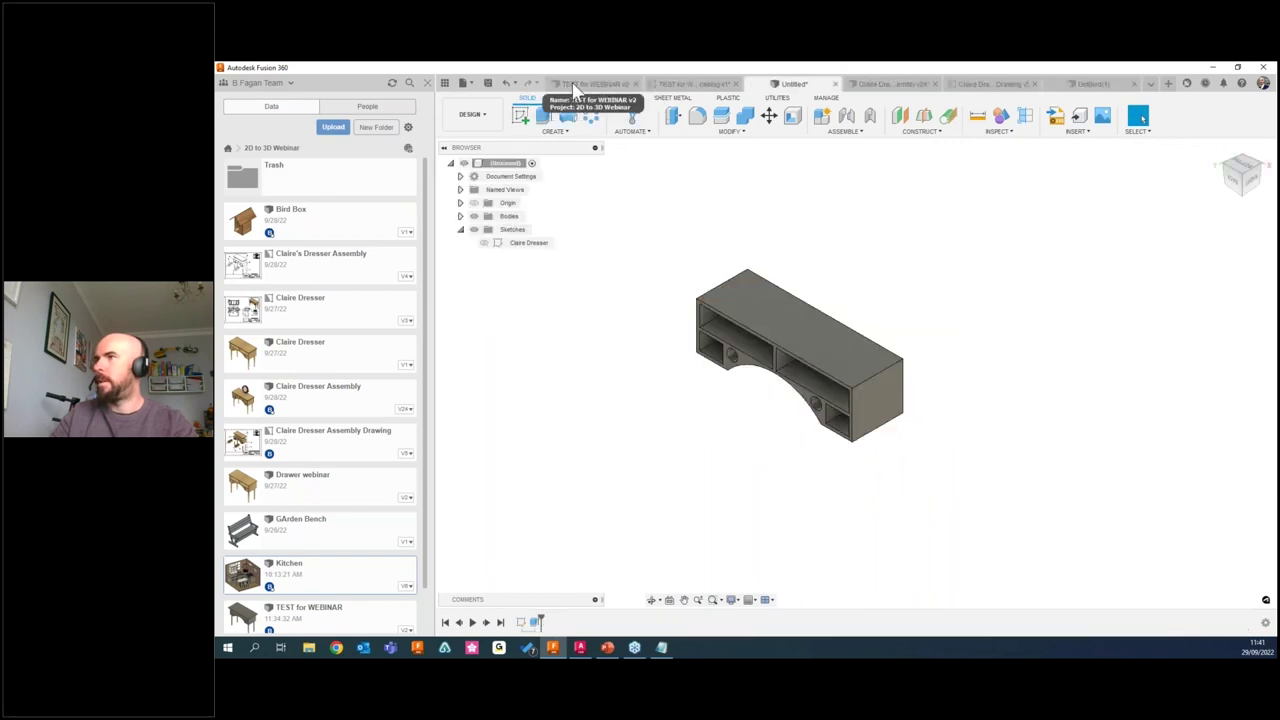
Show and orbit the TEST for WEBINAR v2 desk, then restore down Fusion beside AutoCAD.
left_click(595, 85)
middle_click_drag(784, 240, 706, 318, "shift")
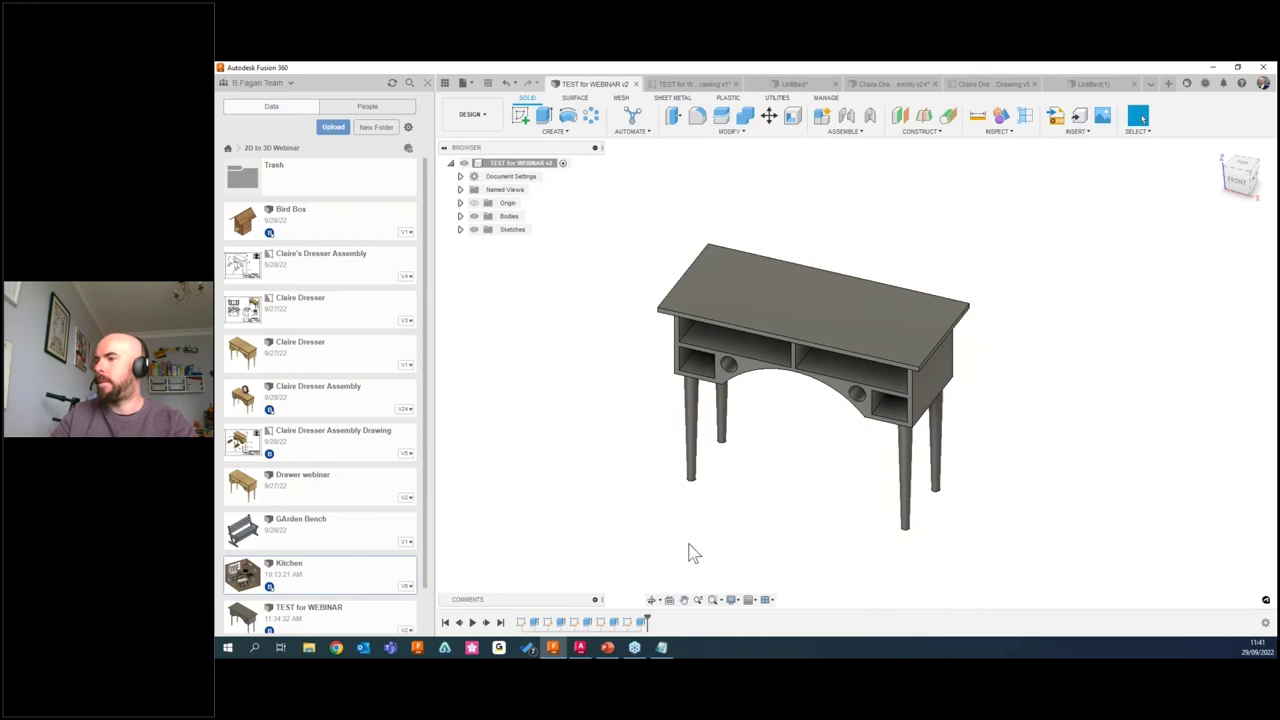
left_click(1238, 67)
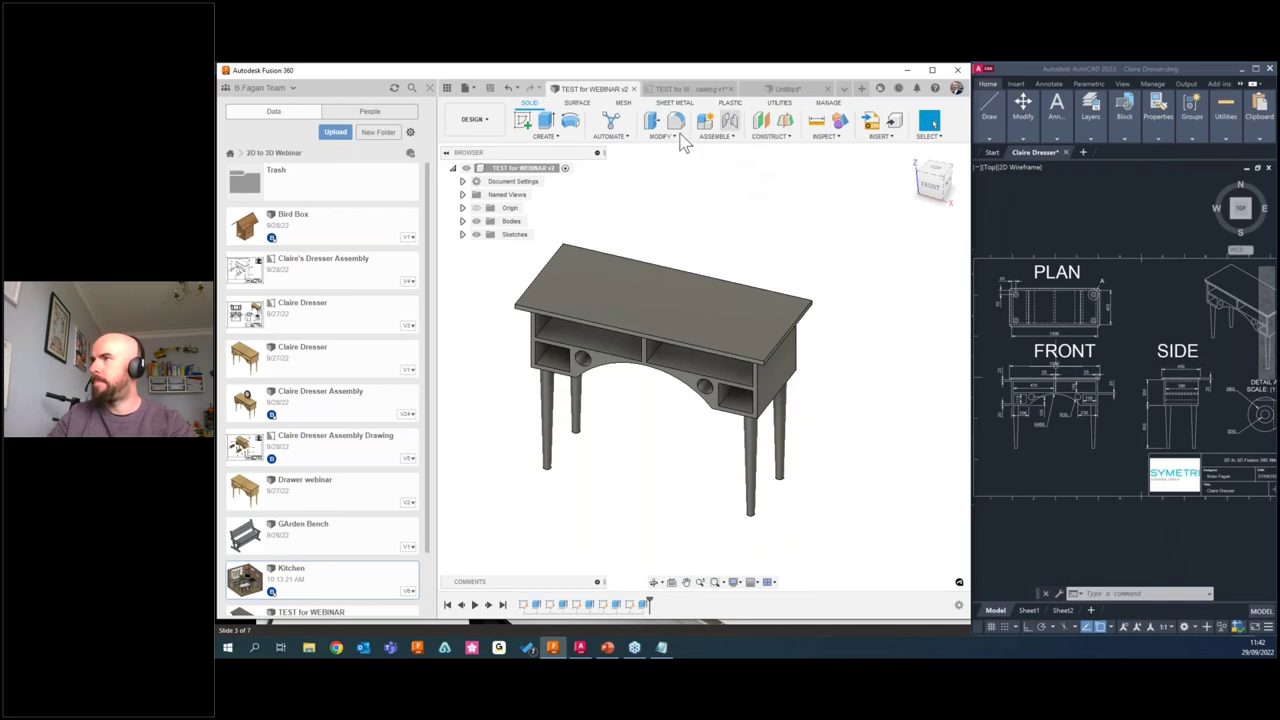
Chamfer the first four tabletop edges by 5 mm.
left_click(662, 136)
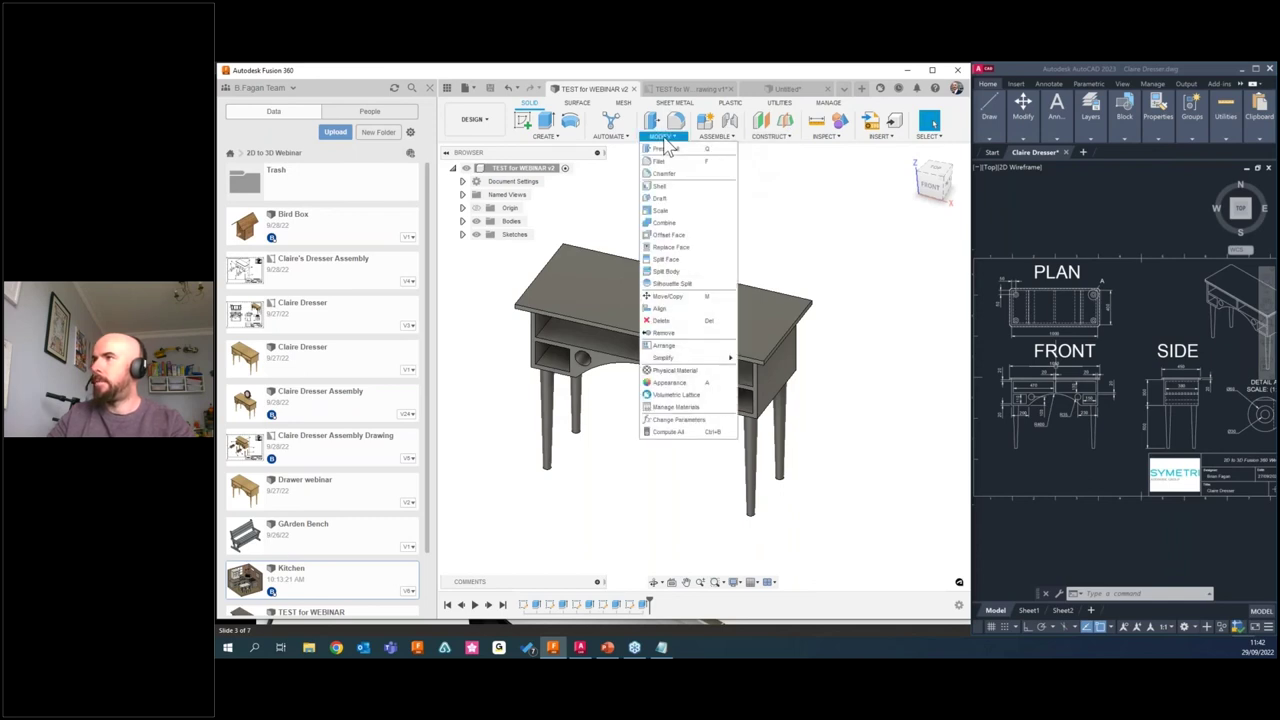
left_click(672, 180)
scroll(688, 339, "up", 5)
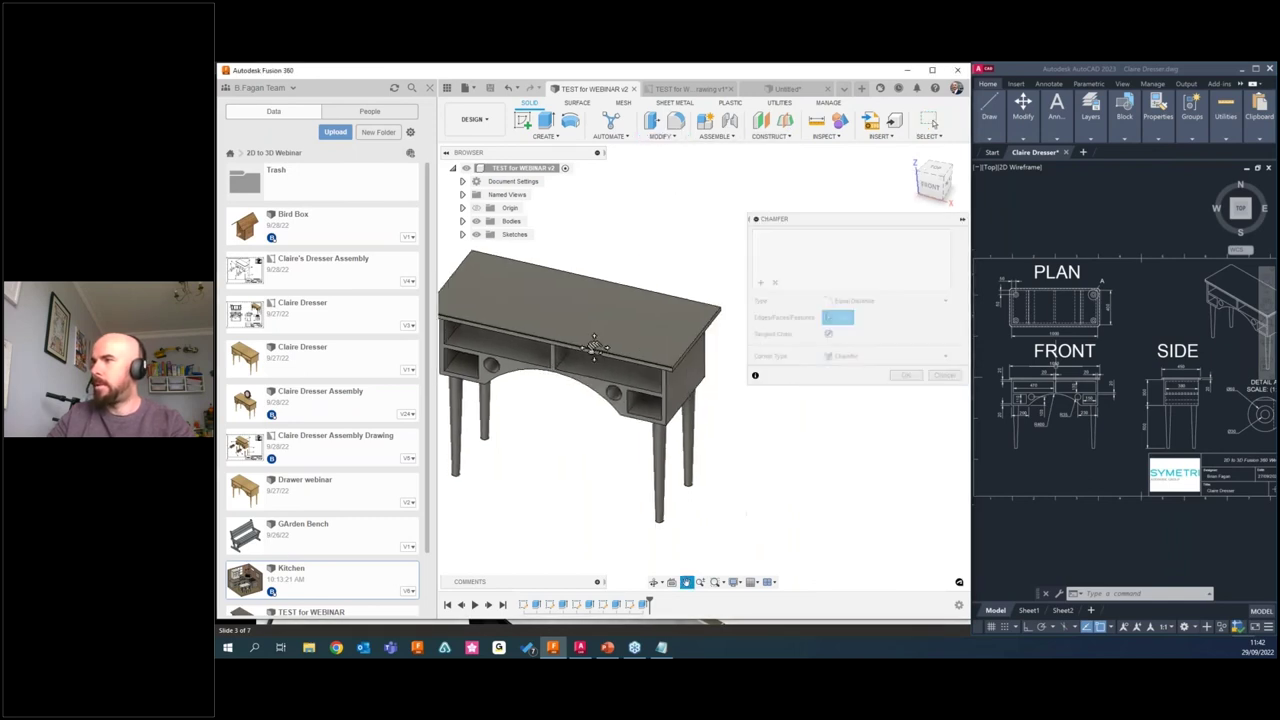
left_click(651, 363)
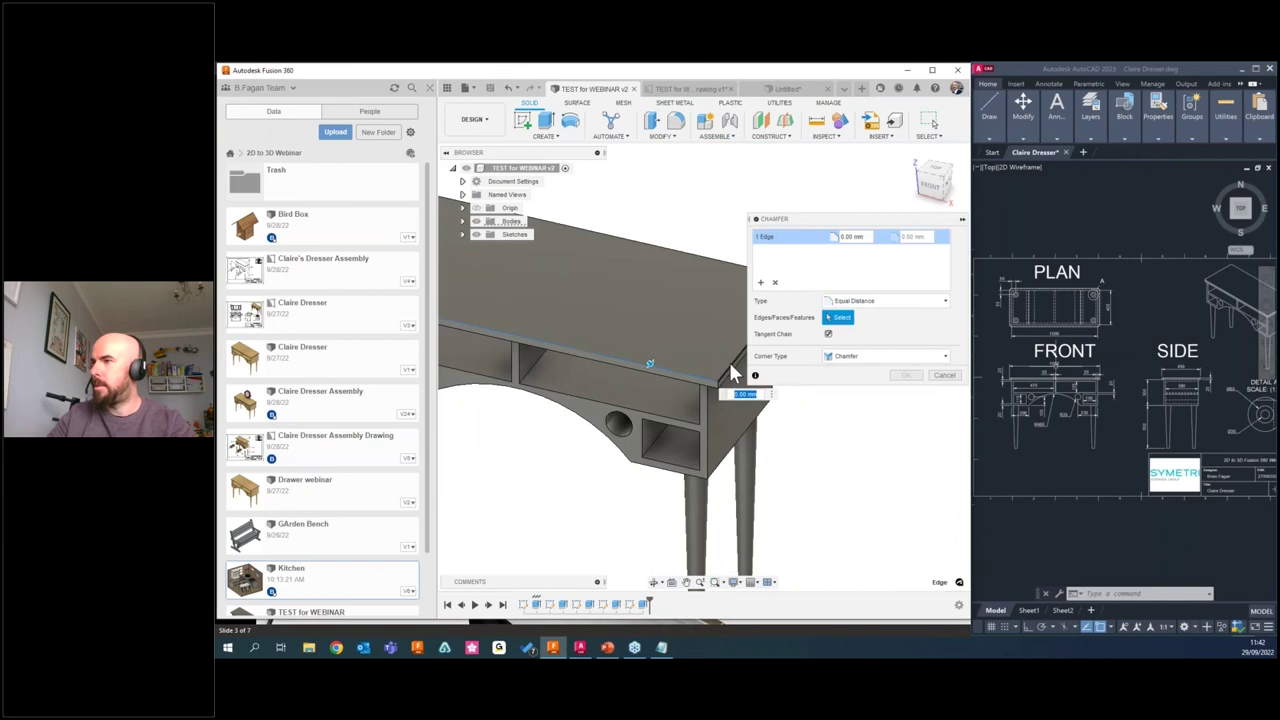
middle_click_drag(625, 350, 816, 400, "shift")
left_click(578, 356)
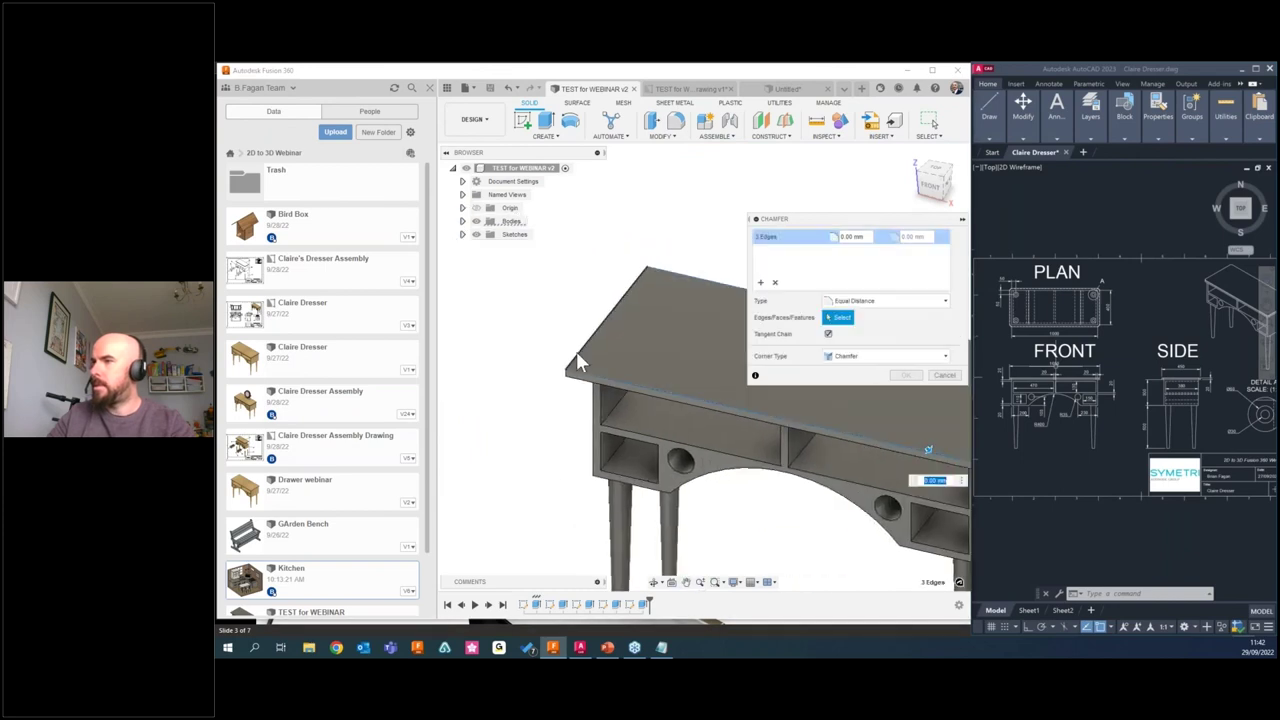
left_click(868, 240)
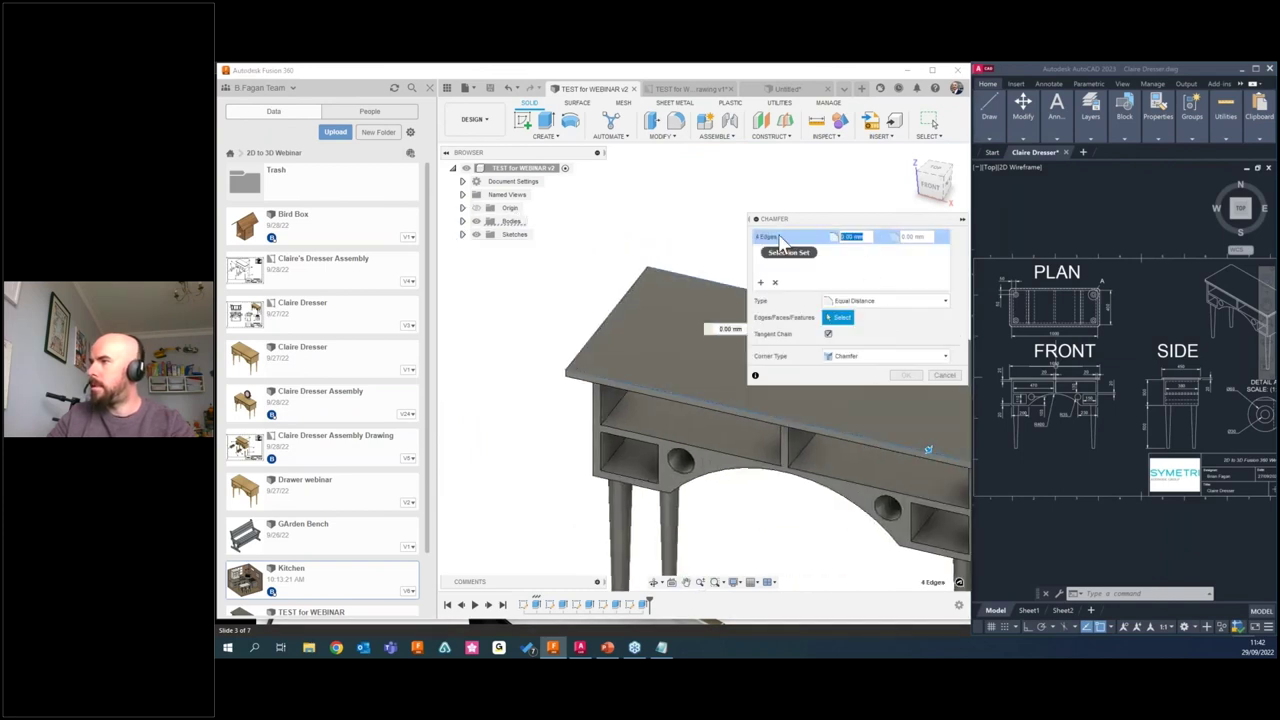
type("5")
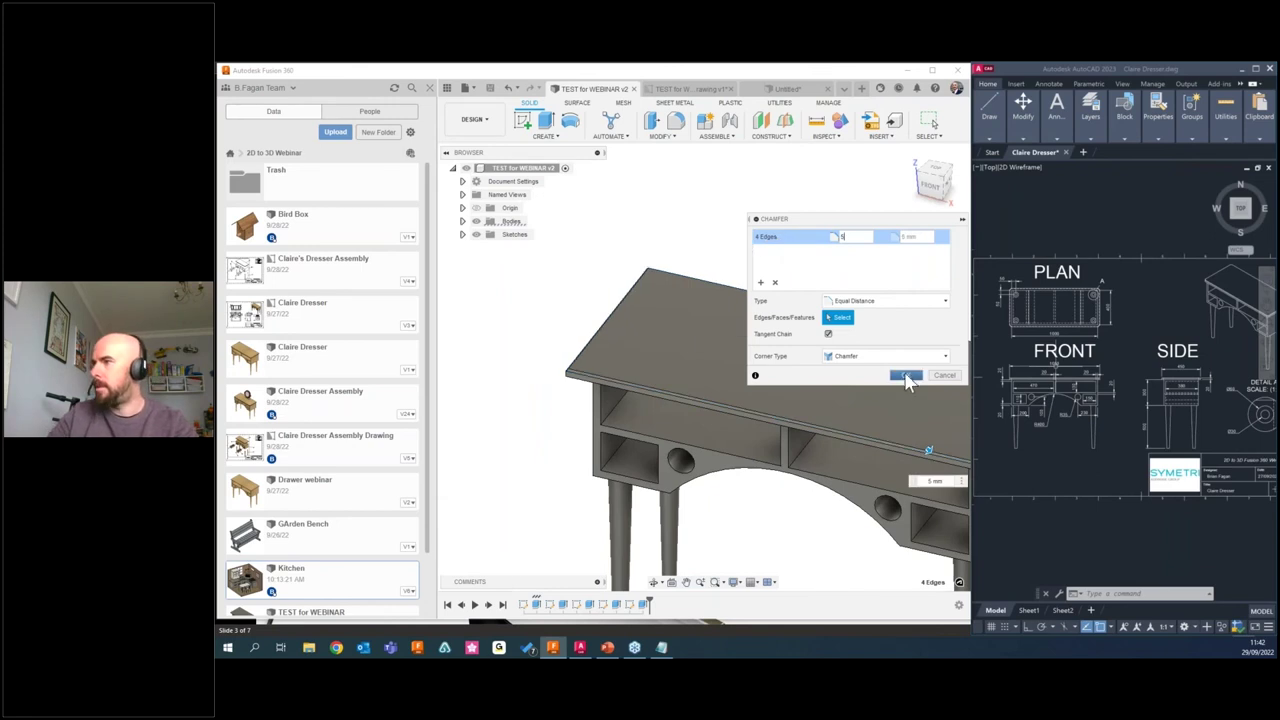
left_click(906, 375)
middle_click_drag(854, 397, 794, 391, "shift")
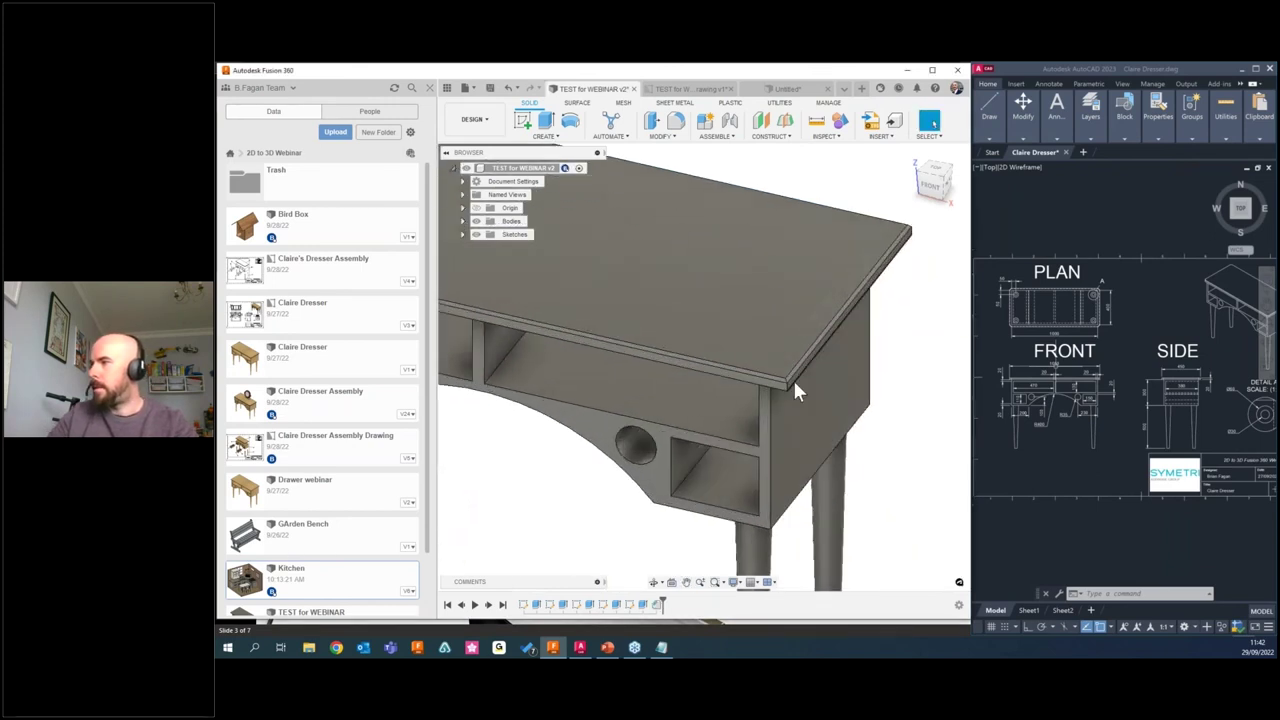
Chamfer the remaining four tabletop edges by 5 mm.
left_click(674, 137)
left_click(690, 185)
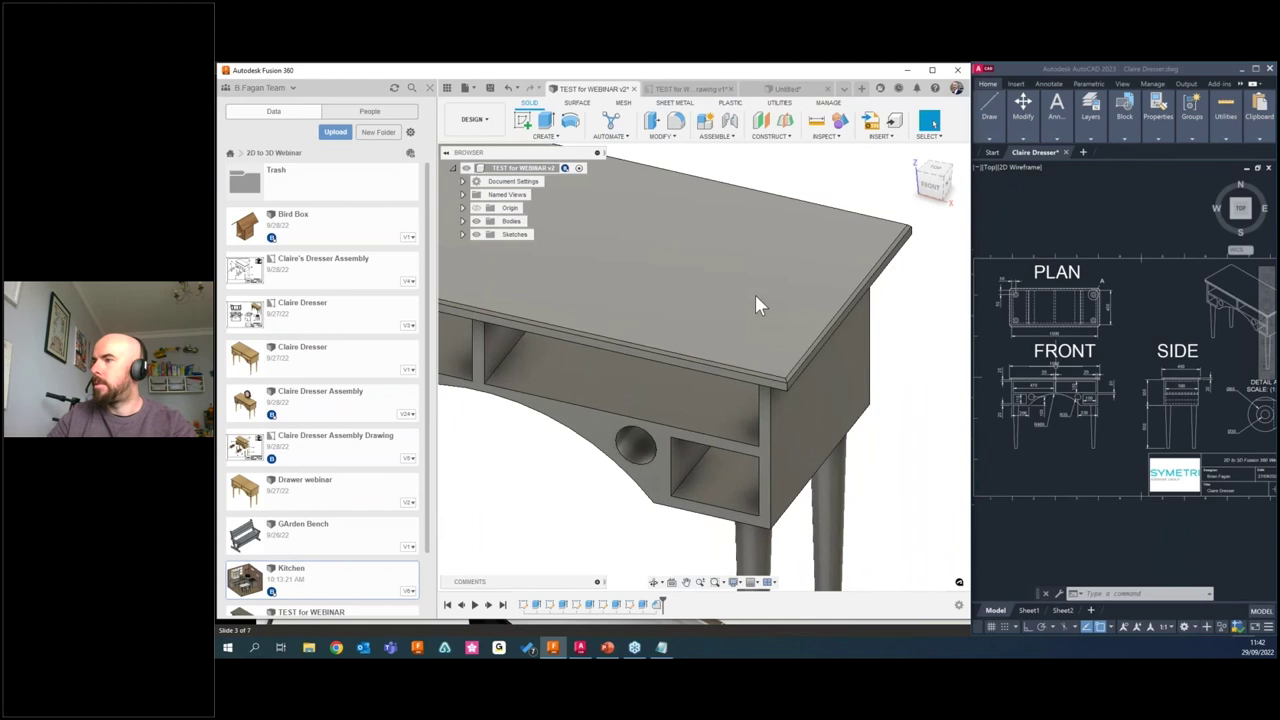
middle_click_drag(787, 396, 600, 400, "shift")
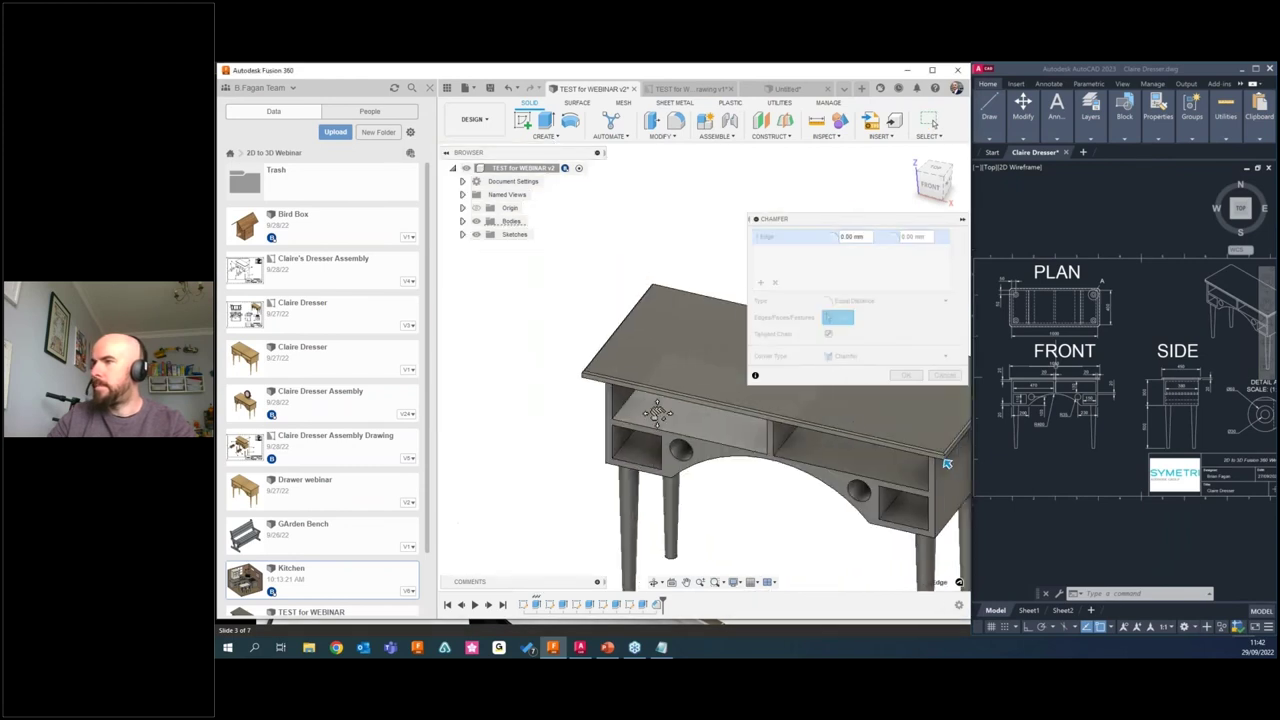
scroll(587, 388, "up", 3)
left_click(585, 381)
left_click(575, 386)
middle_click_drag(554, 383, 956, 438, "shift")
left_click(651, 343)
middle_click_drag(651, 343, 566, 366, "shift")
scroll(566, 366, "up", 5)
left_click(609, 396)
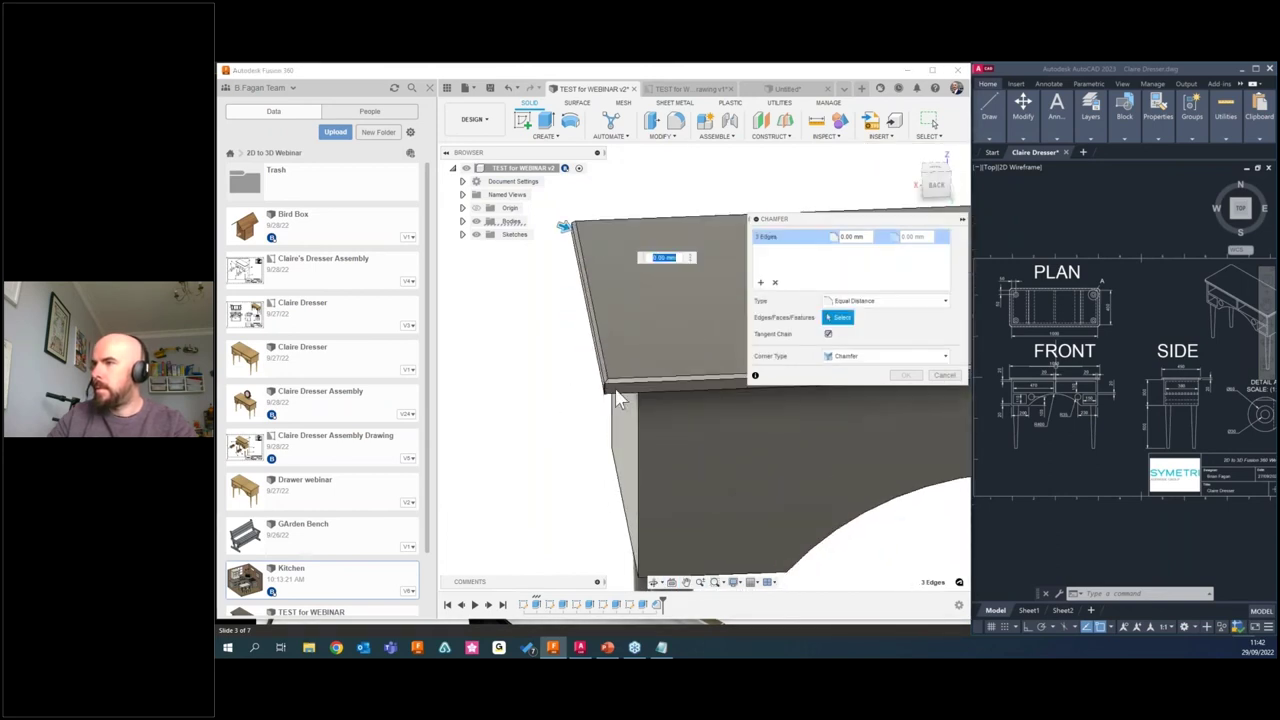
left_click(864, 240)
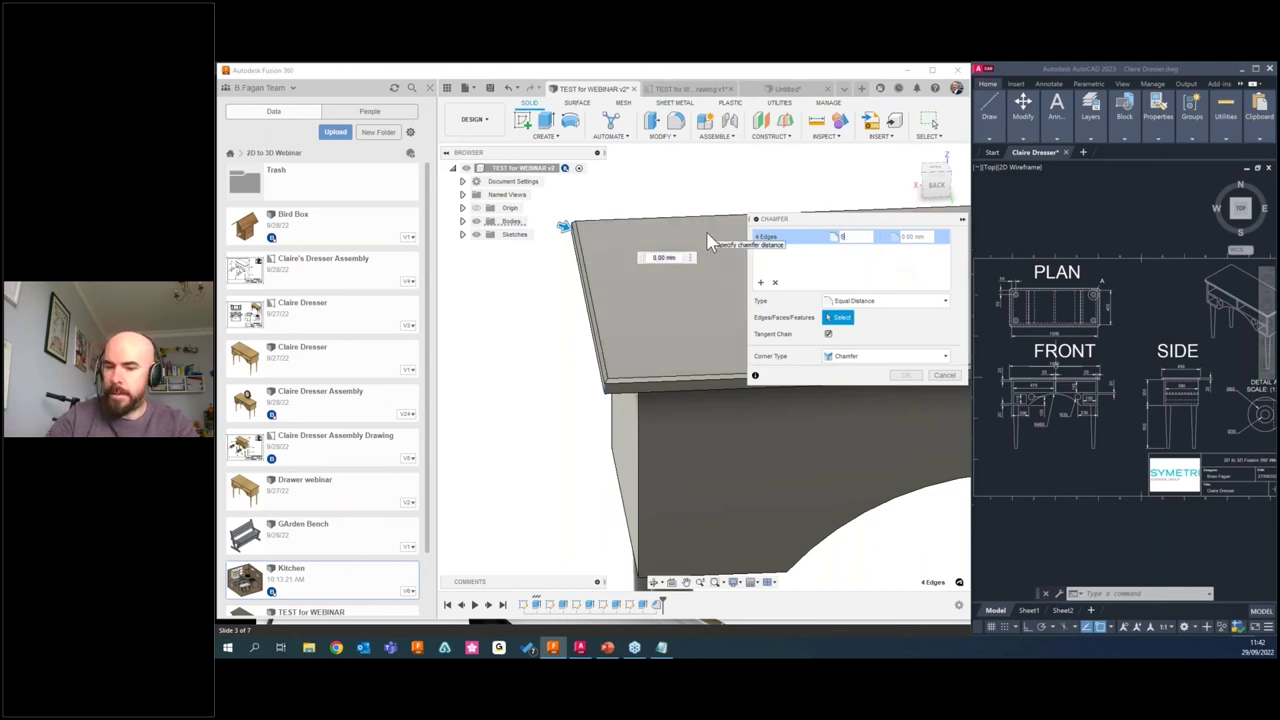
type("5")
left_click(905, 375)
scroll(595, 400, "down", 5)
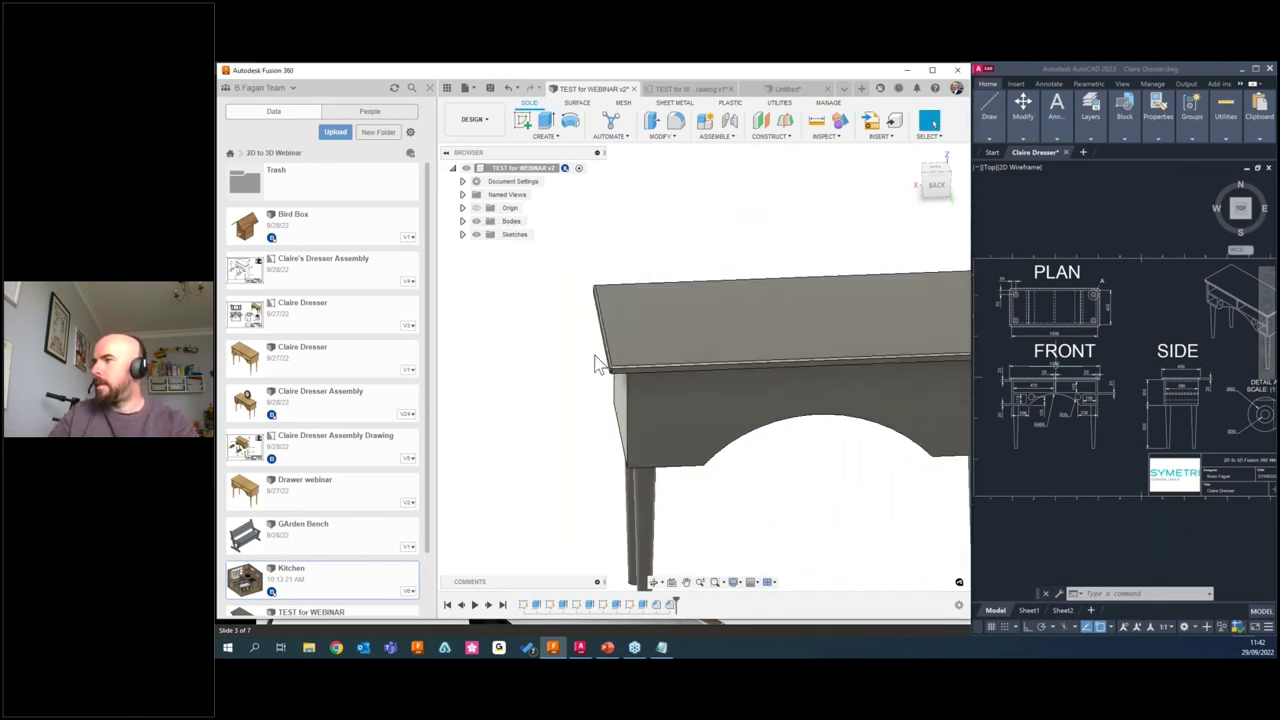
middle_click_drag(586, 412, 560, 462, "shift")
Edit the leg Extrude feature, changing its distance from 500 mm to 50 mm.
left_click(564, 605)
right_click(567, 610)
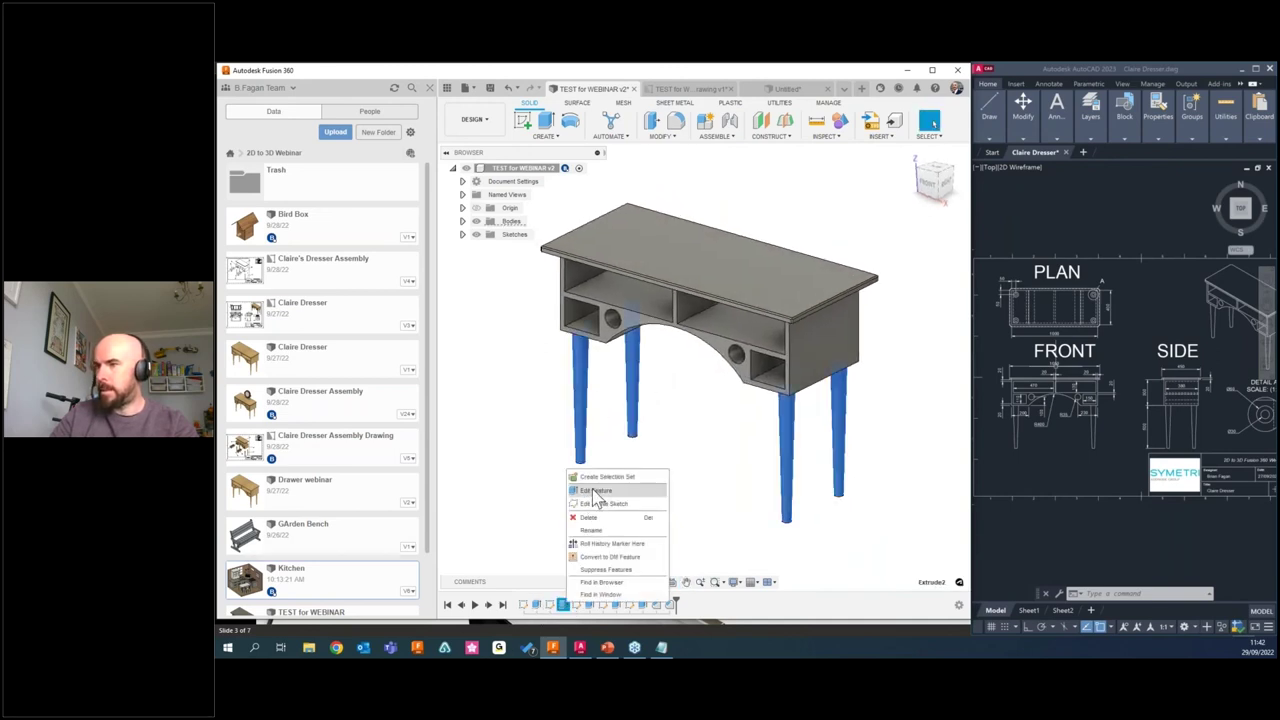
left_click(600, 503)
left_click(656, 265)
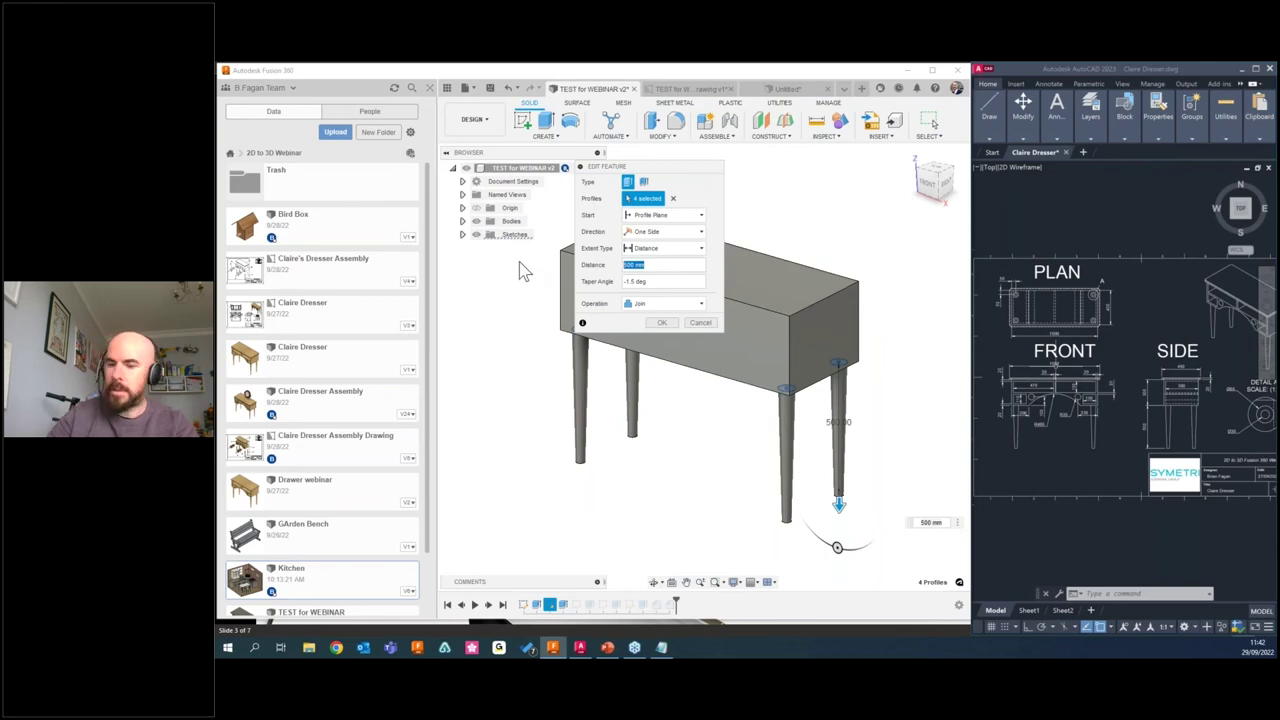
type("50")
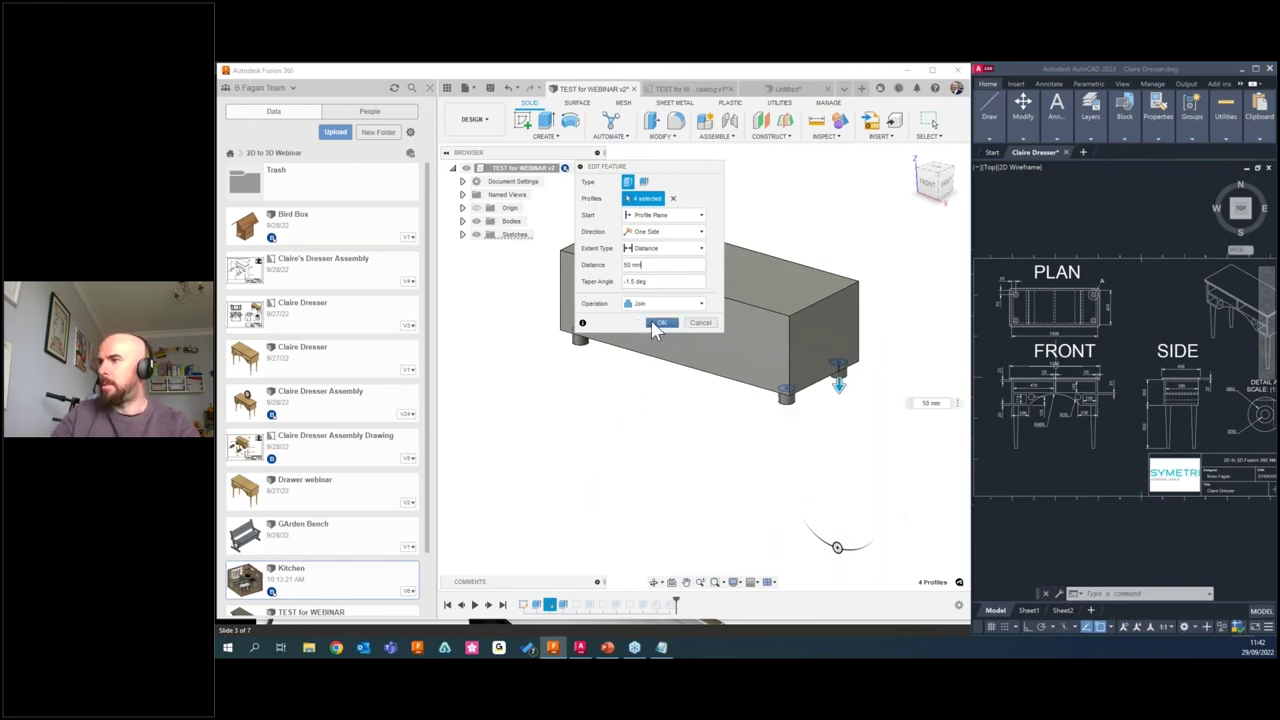
left_click(661, 322)
middle_click_drag(806, 340, 683, 320, "shift")
left_click(522, 120)
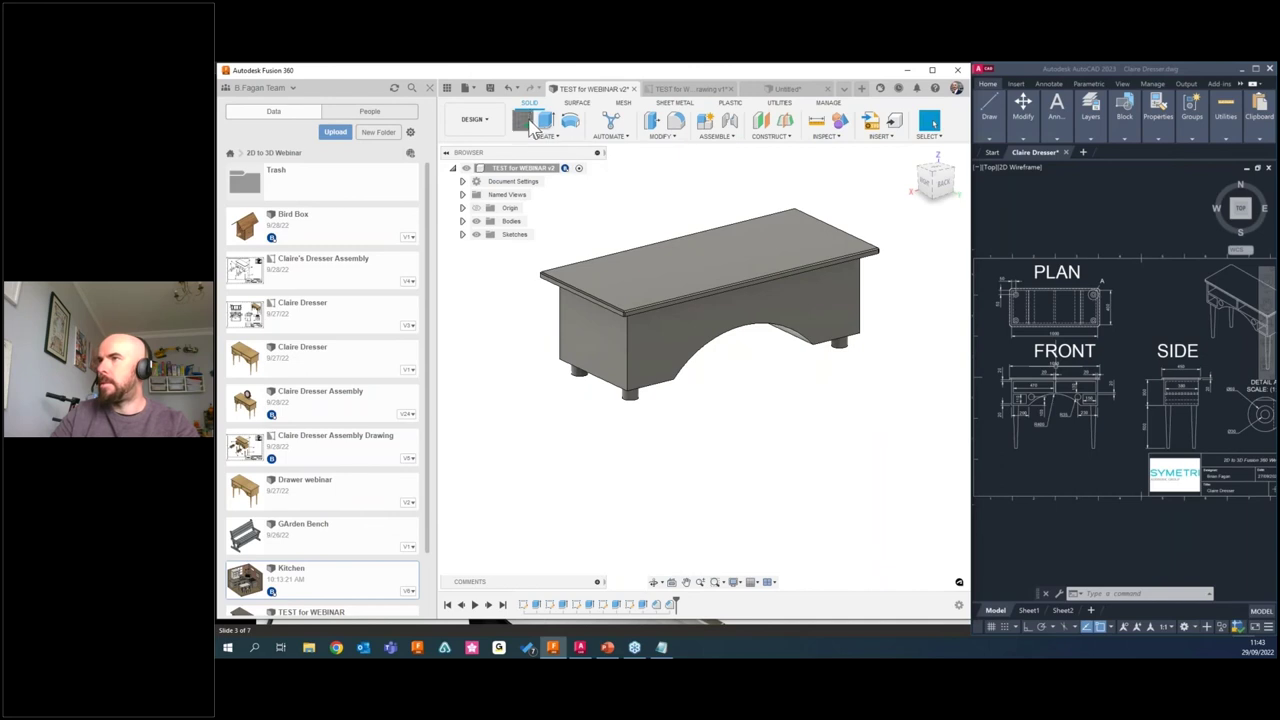
Sketch on the back arched face, hiding Sketch2 and showing Sketch4's hole positions.
left_click(668, 340)
middle_click_drag(721, 361, 594, 340)
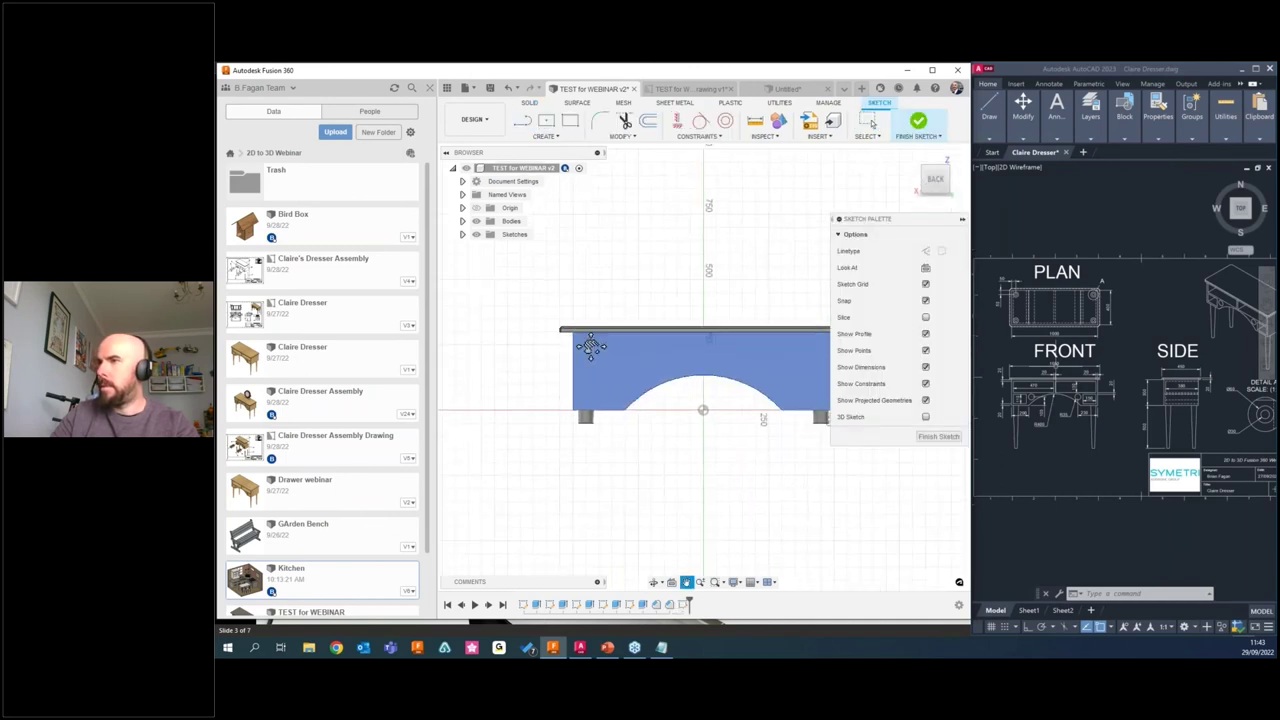
left_click(462, 234)
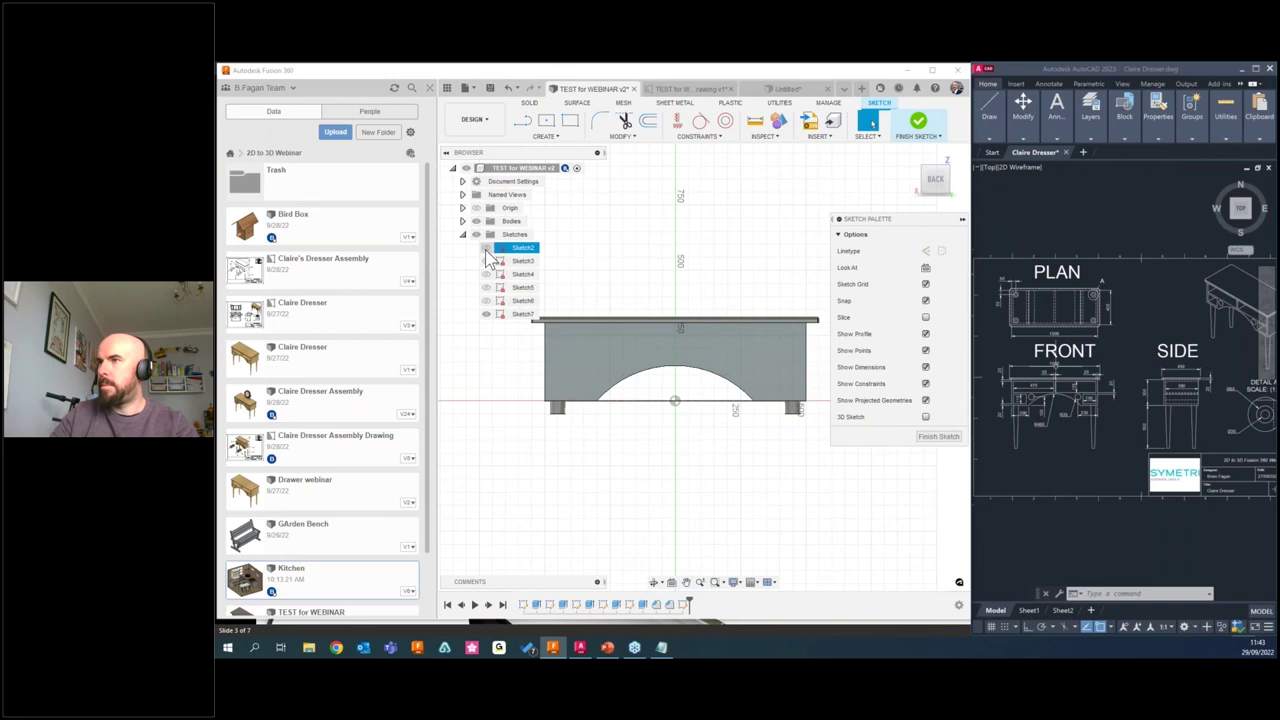
left_click(486, 248)
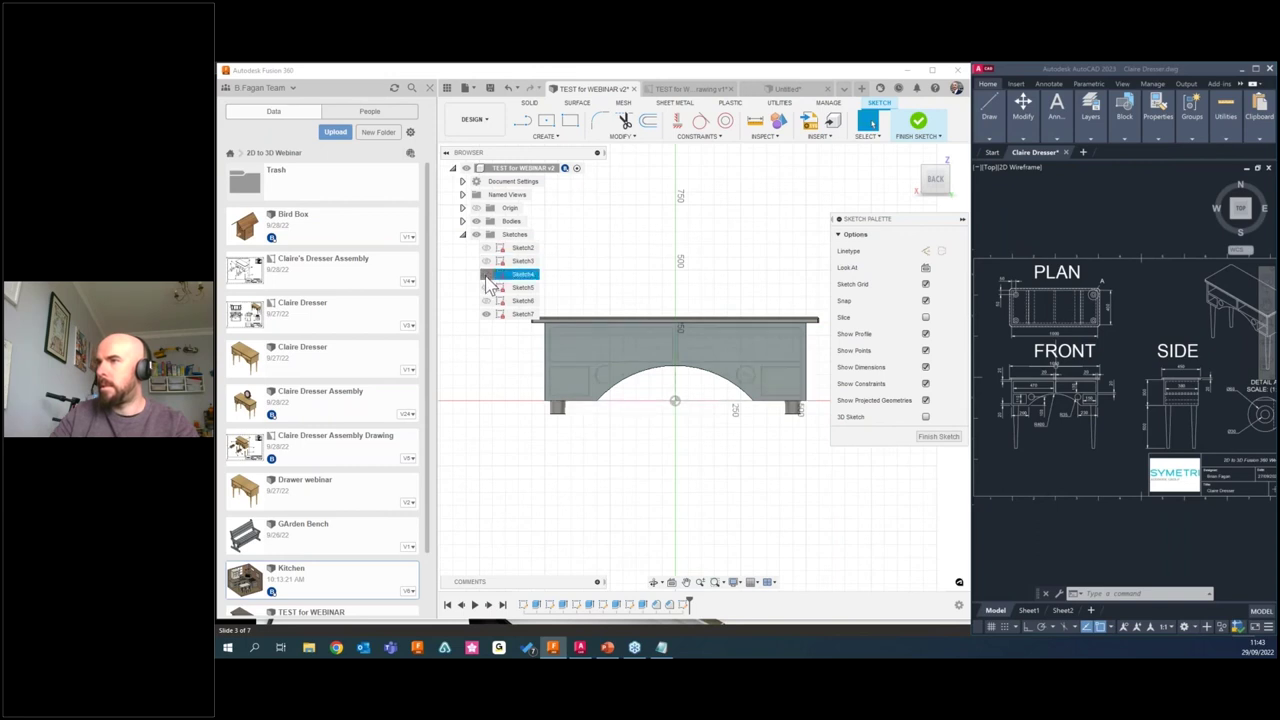
left_click(486, 274)
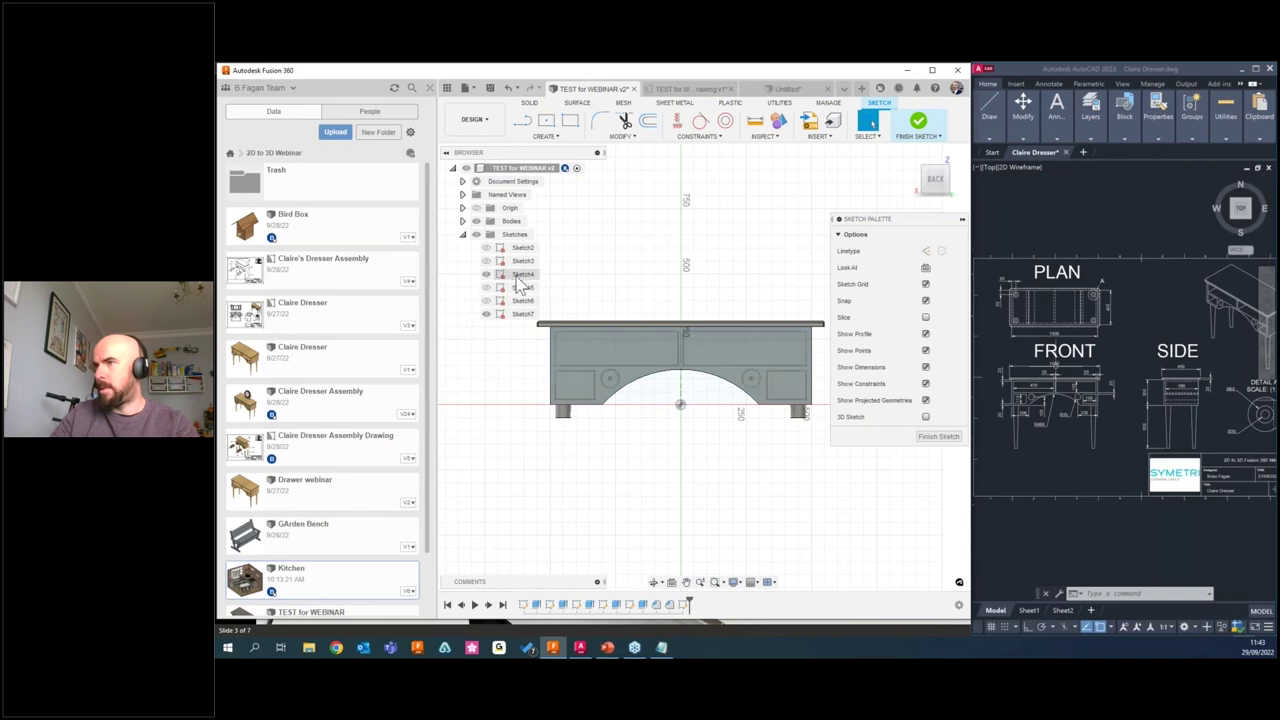
scroll(630, 390, "up", 2)
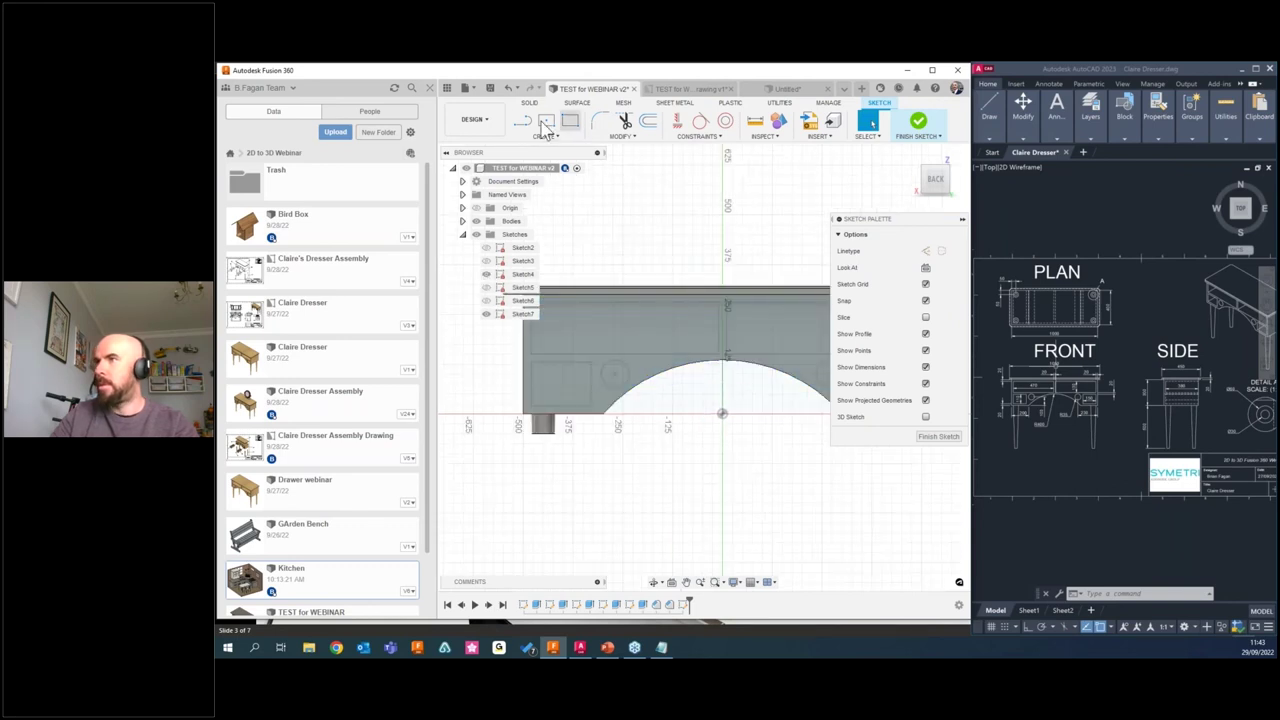
left_click(932, 70)
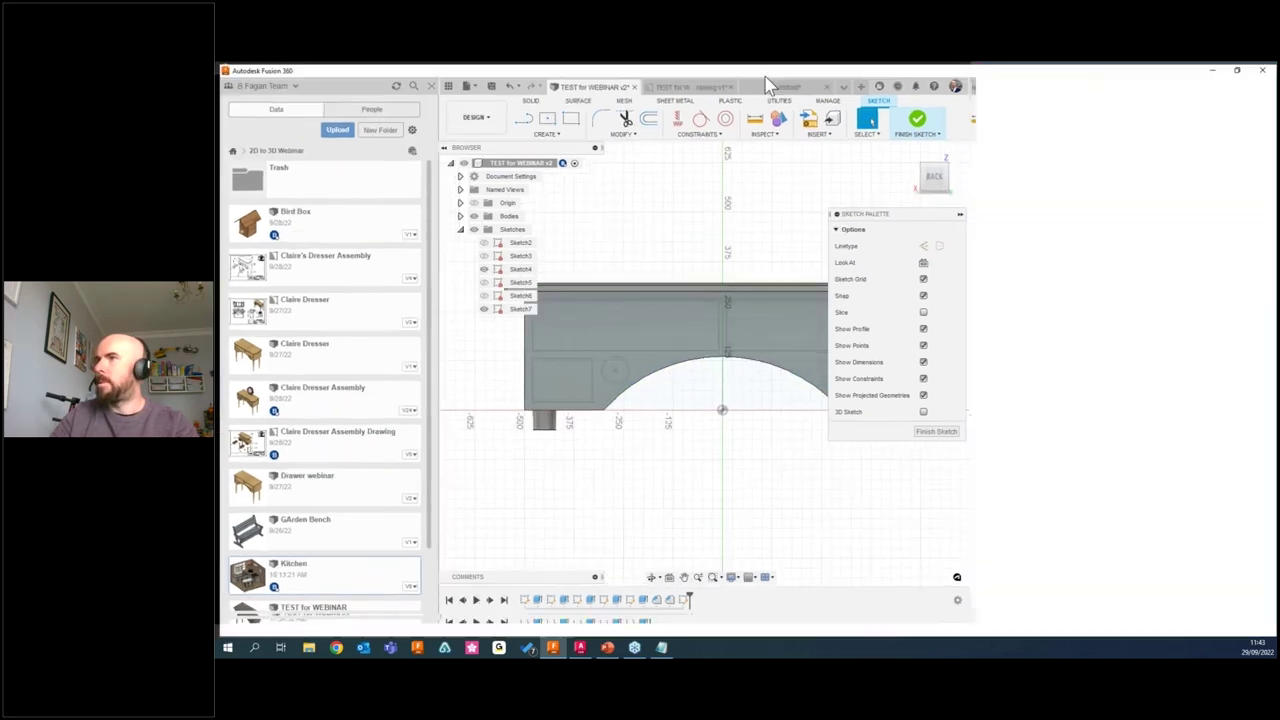
Draw two Ø20 mm circles, one either side of the arch.
left_click(591, 115)
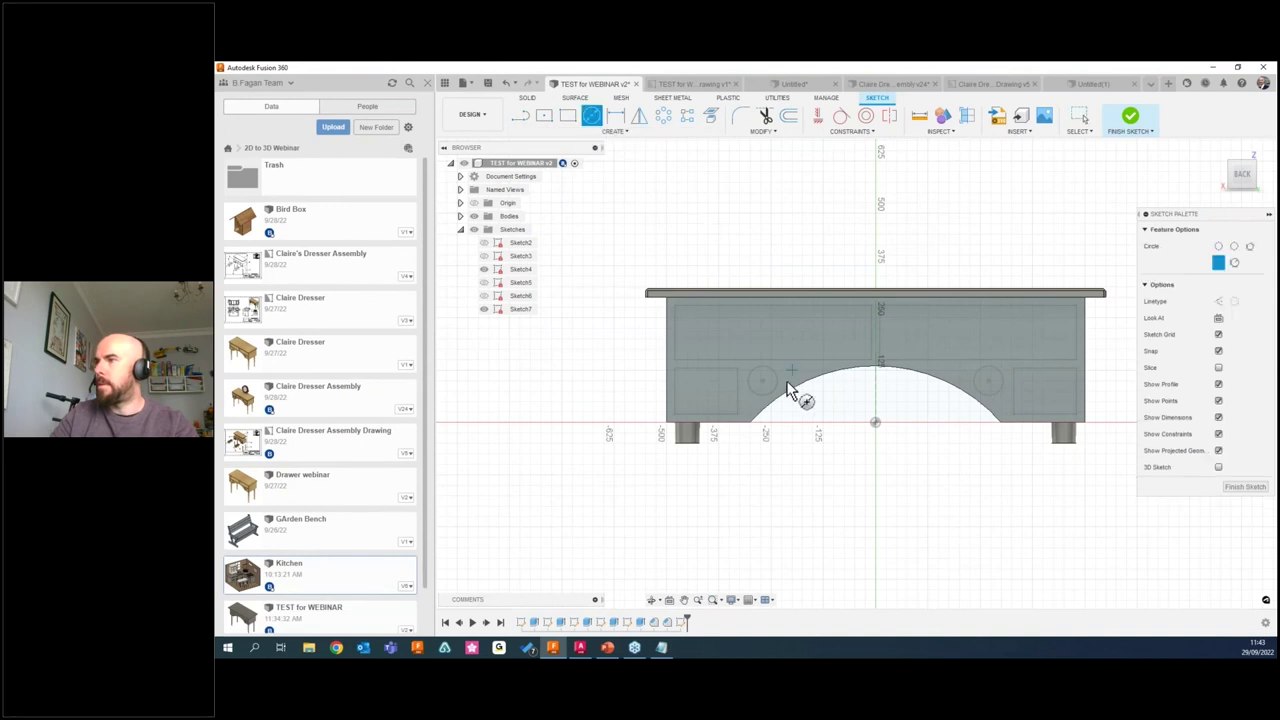
scroll(790, 390, "up", 3)
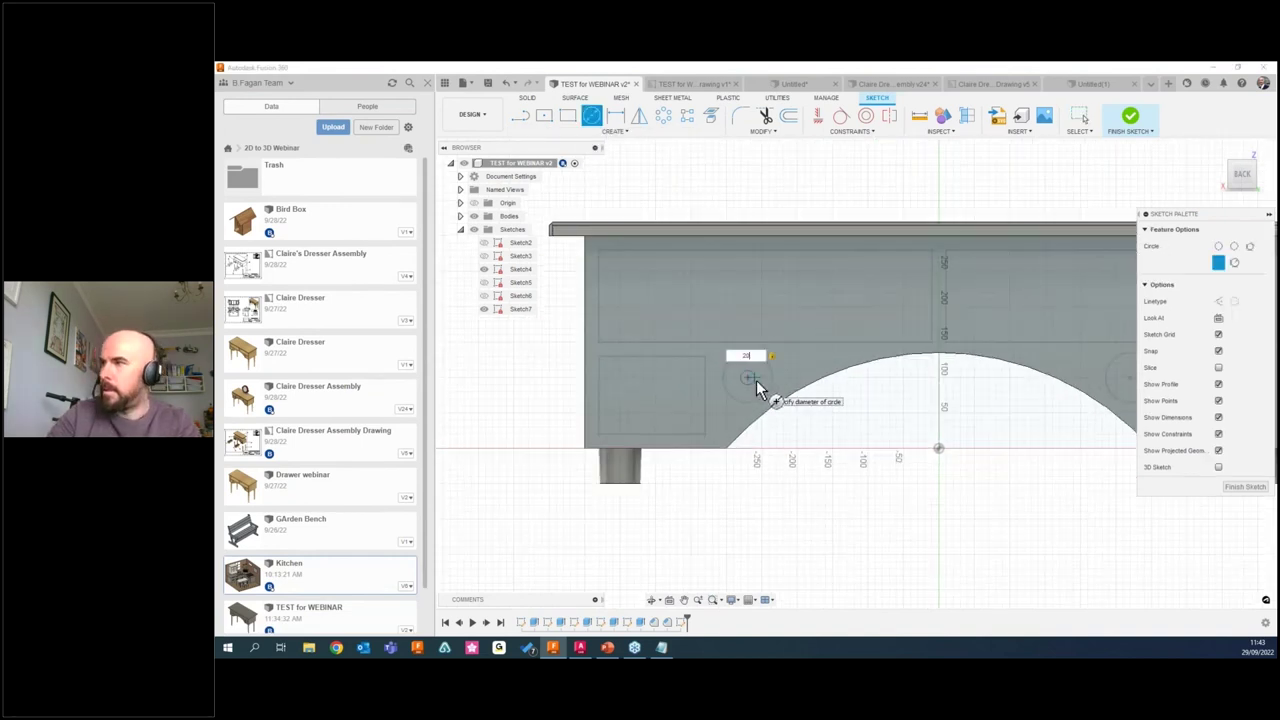
key("Return")
key("Escape")
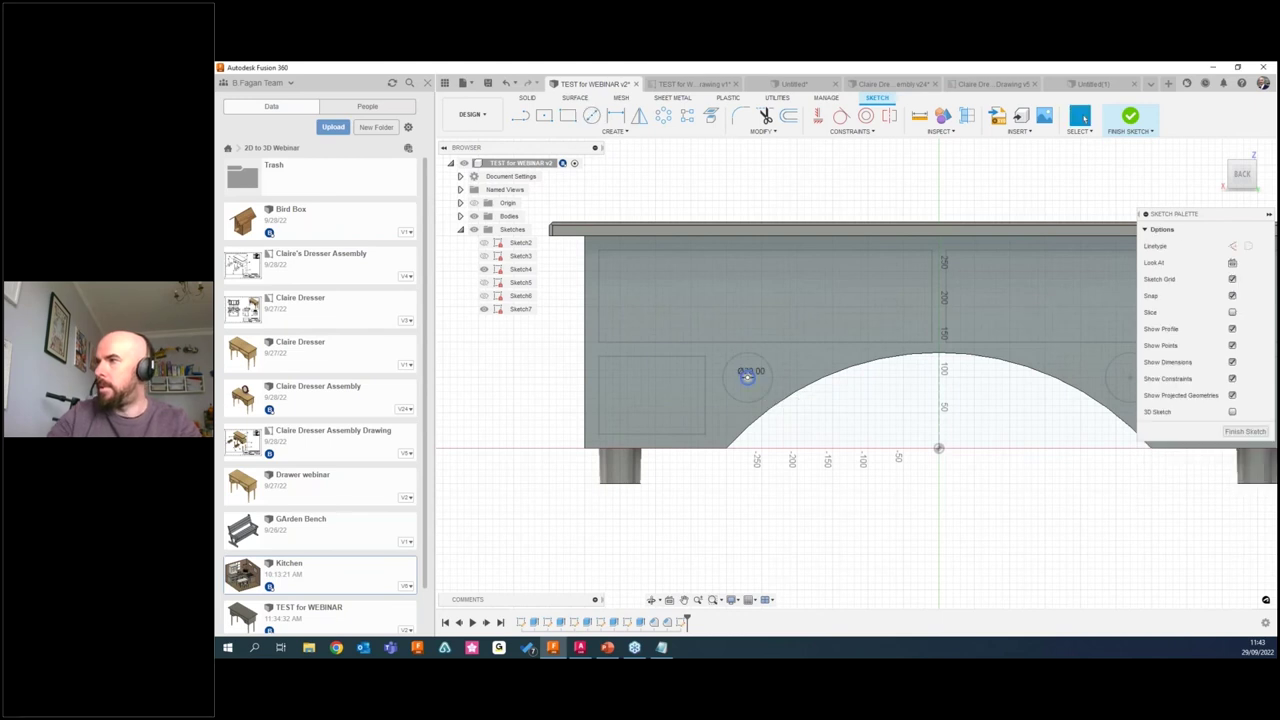
left_click(591, 116)
scroll(600, 314, "down", 3)
left_click(898, 335)
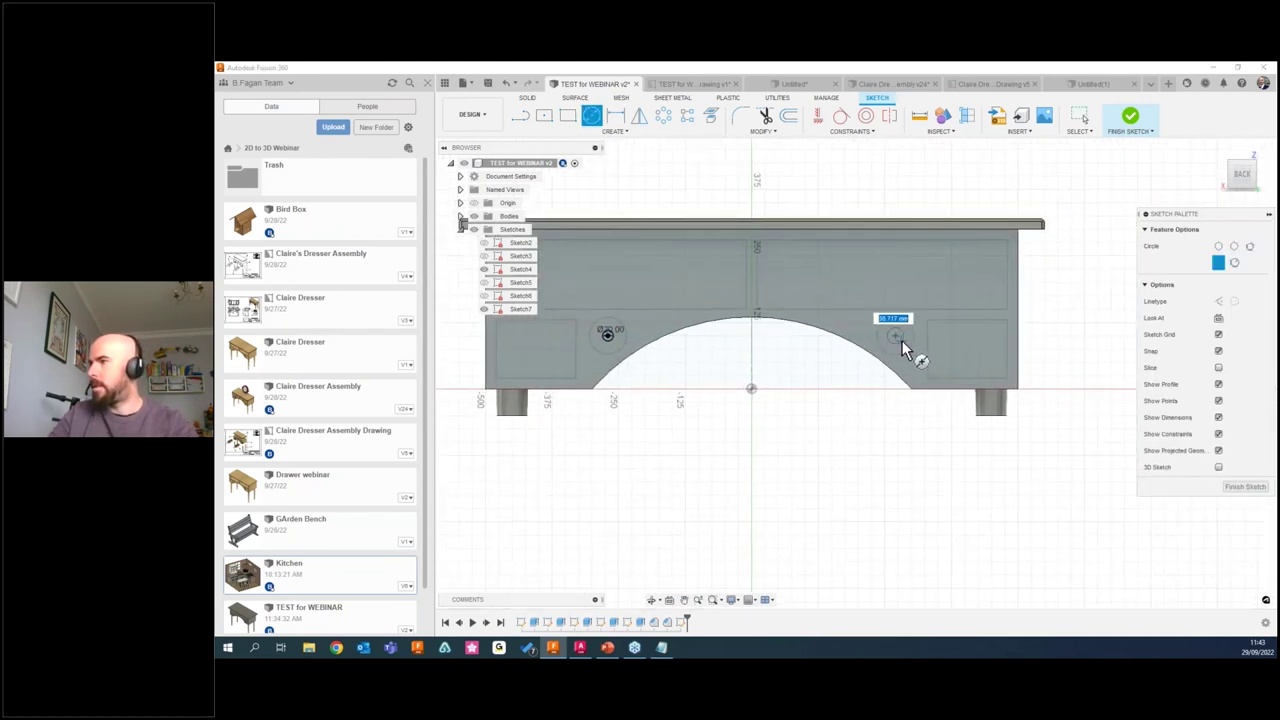
key("Return")
key("Escape")
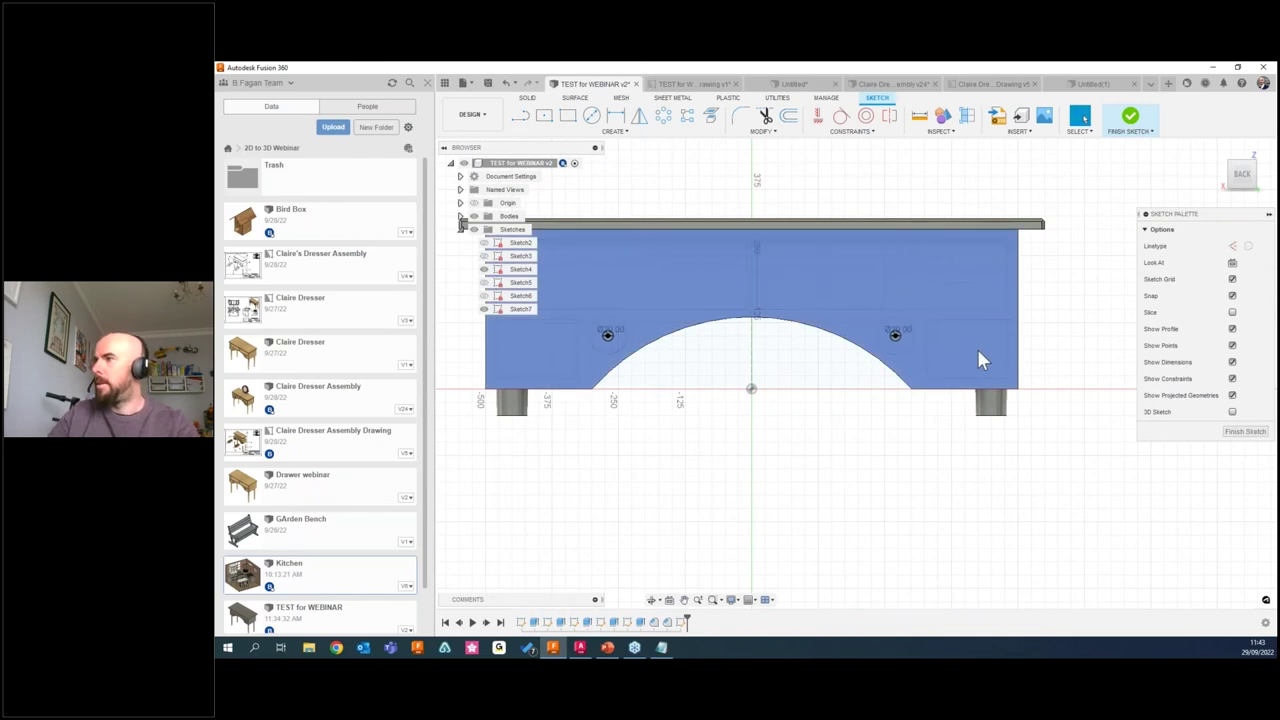
scroll(976, 346, "down", 2)
left_click(520, 116)
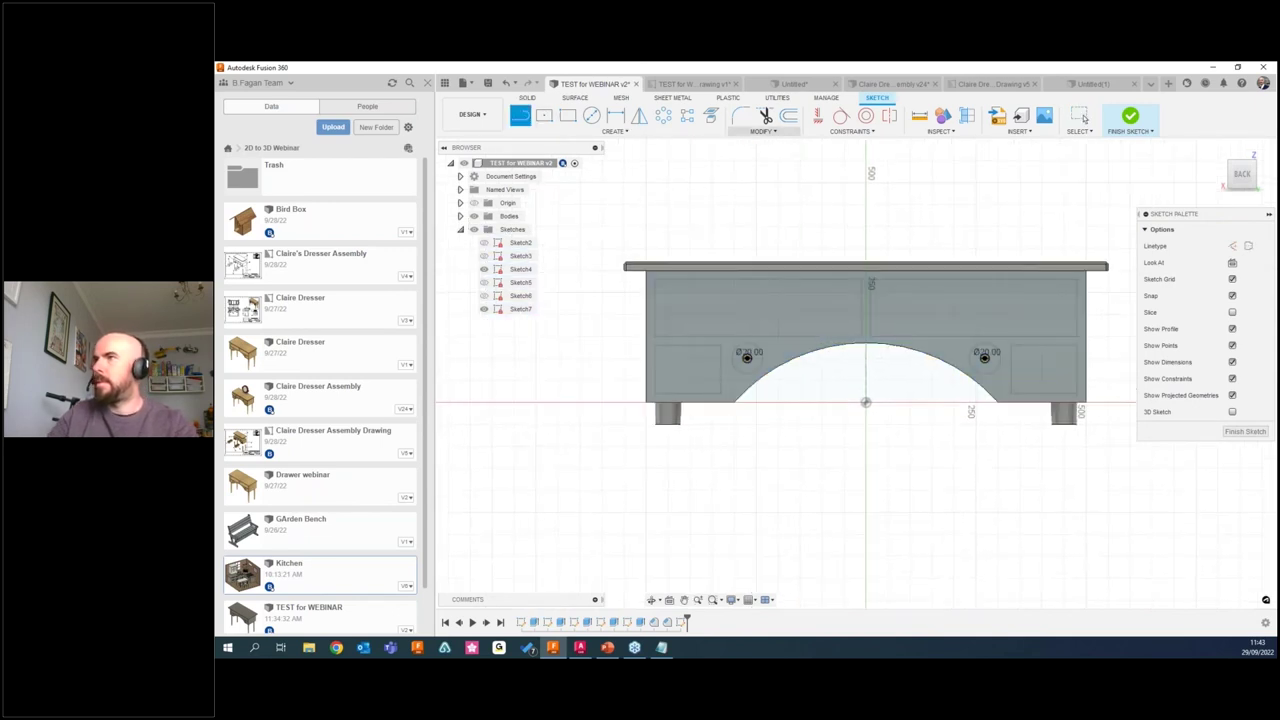
left_click(655, 280)
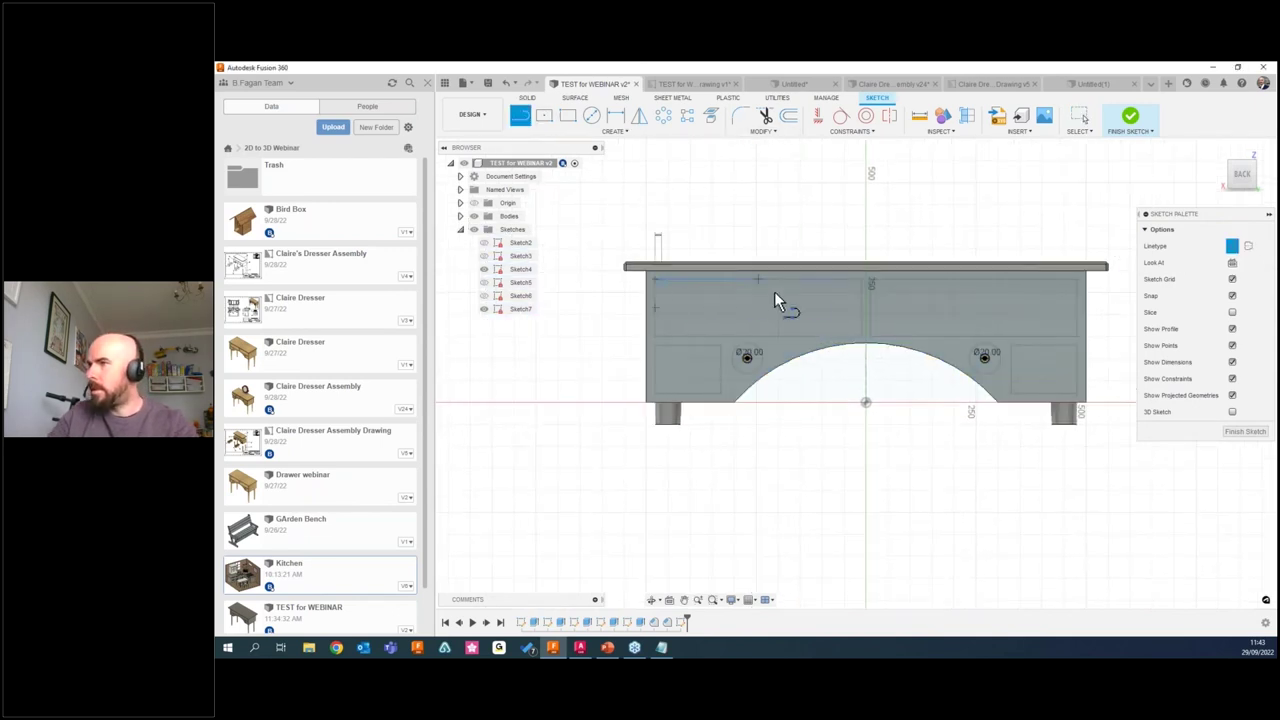
Draw lines from the top corners to the arch top, switching to construction linetype.
left_click(861, 336)
key("Escape")
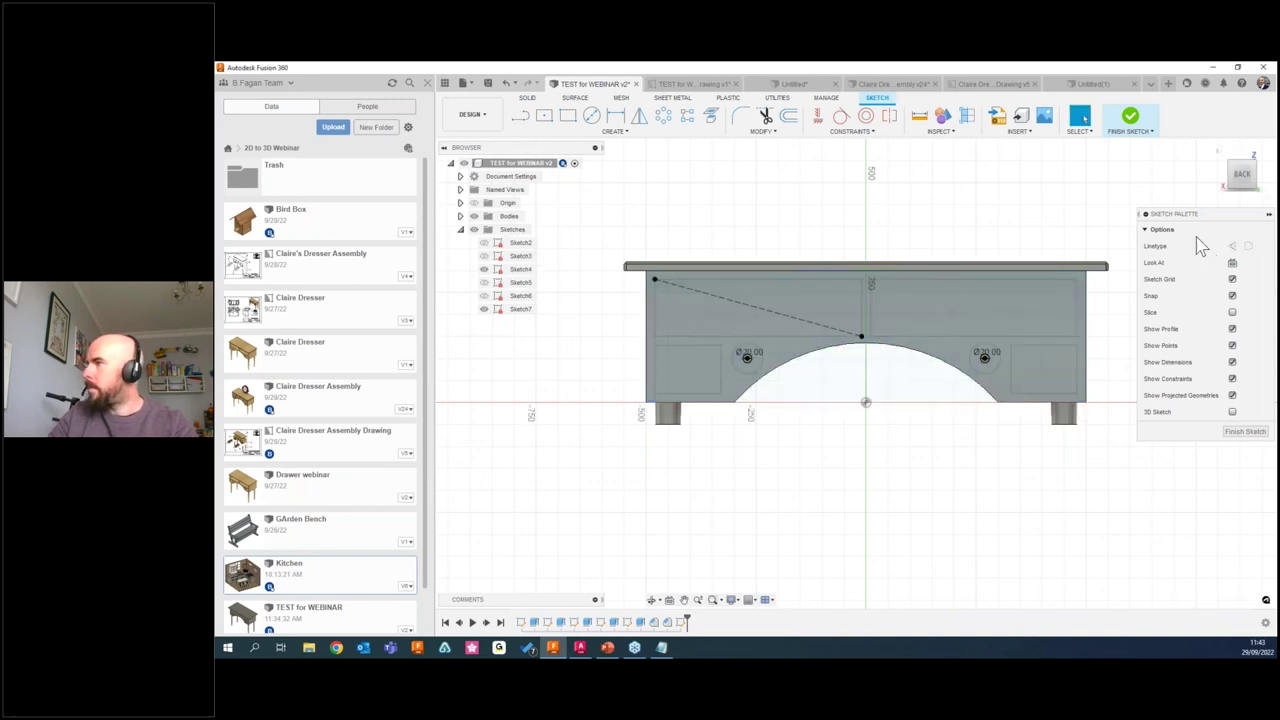
left_click(520, 116)
left_click(1232, 246)
left_click(1076, 279)
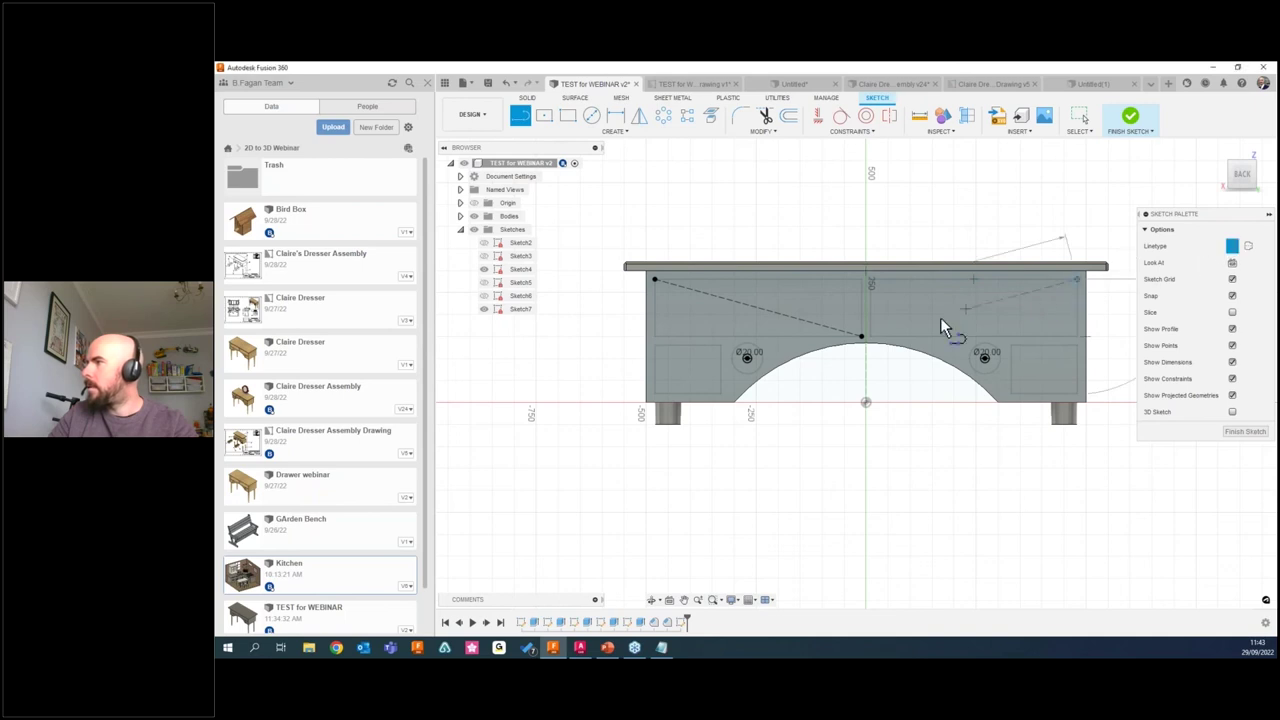
double_click(868, 336)
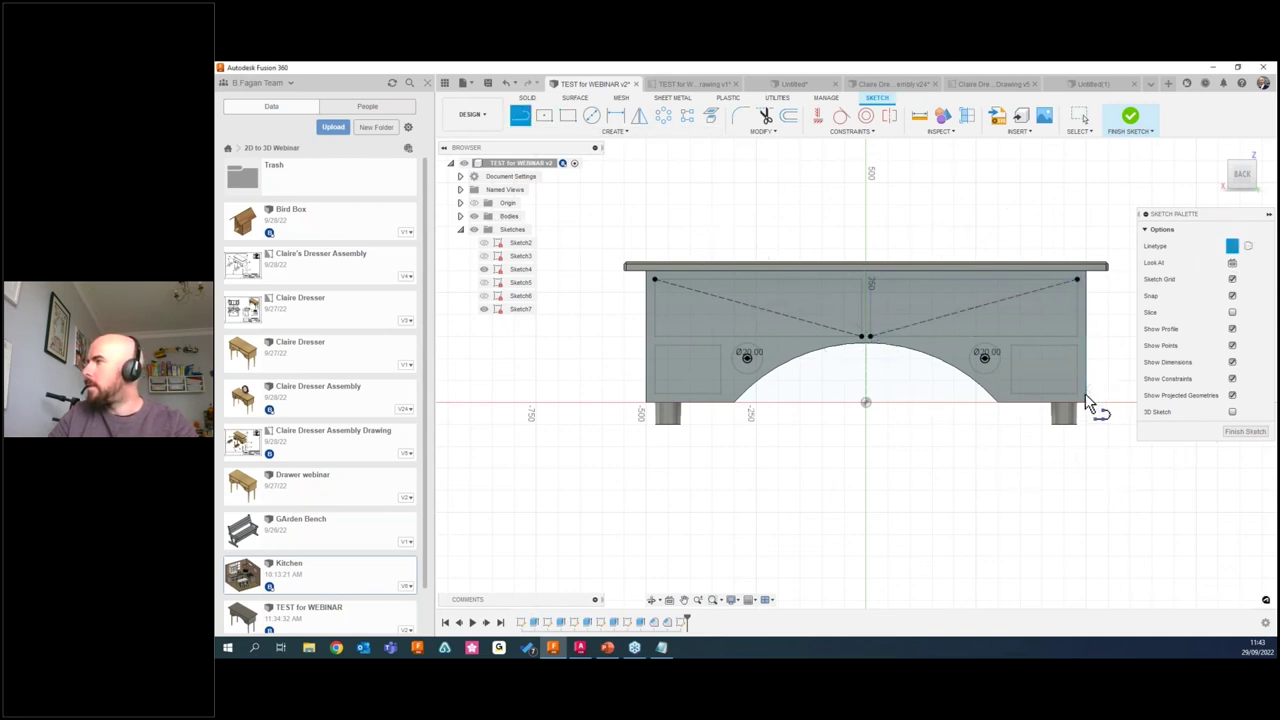
Draw construction diagonals across the lower-right and lower-left panels.
left_click(1076, 392)
left_click(1011, 346)
key("Escape")
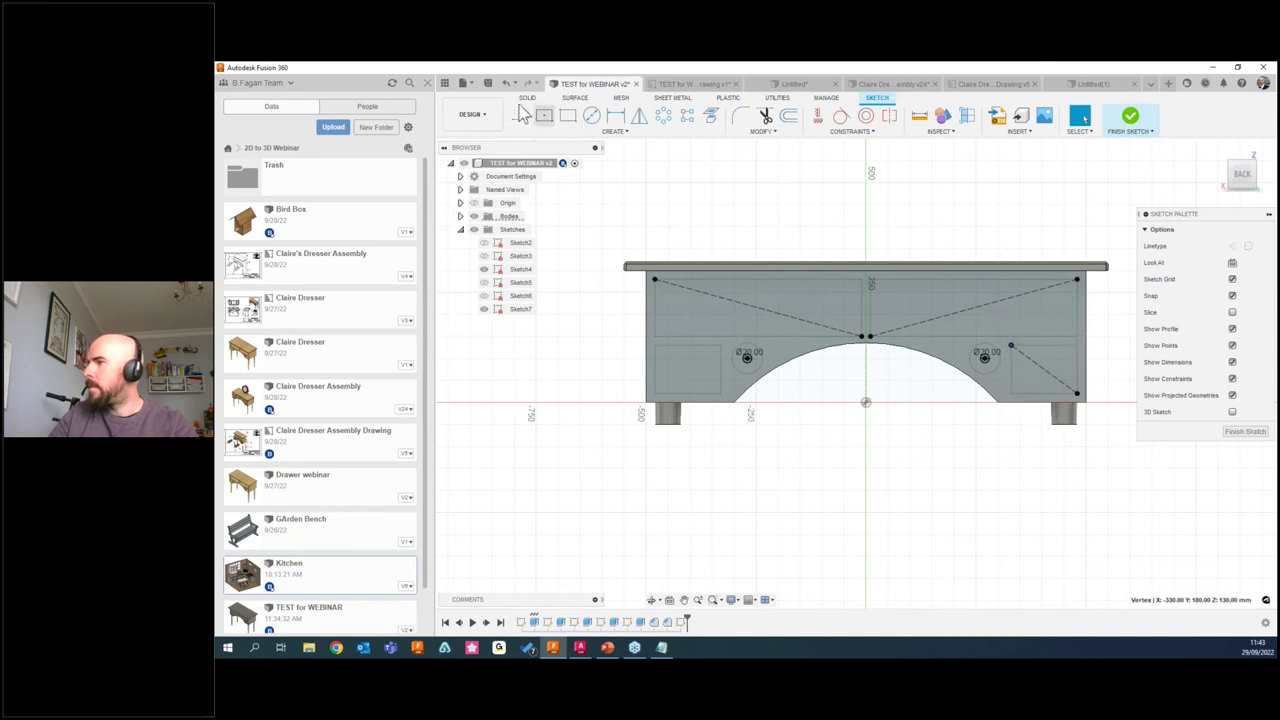
key("l")
left_click(654, 392)
left_click(720, 346)
key("r")
left_click(591, 116)
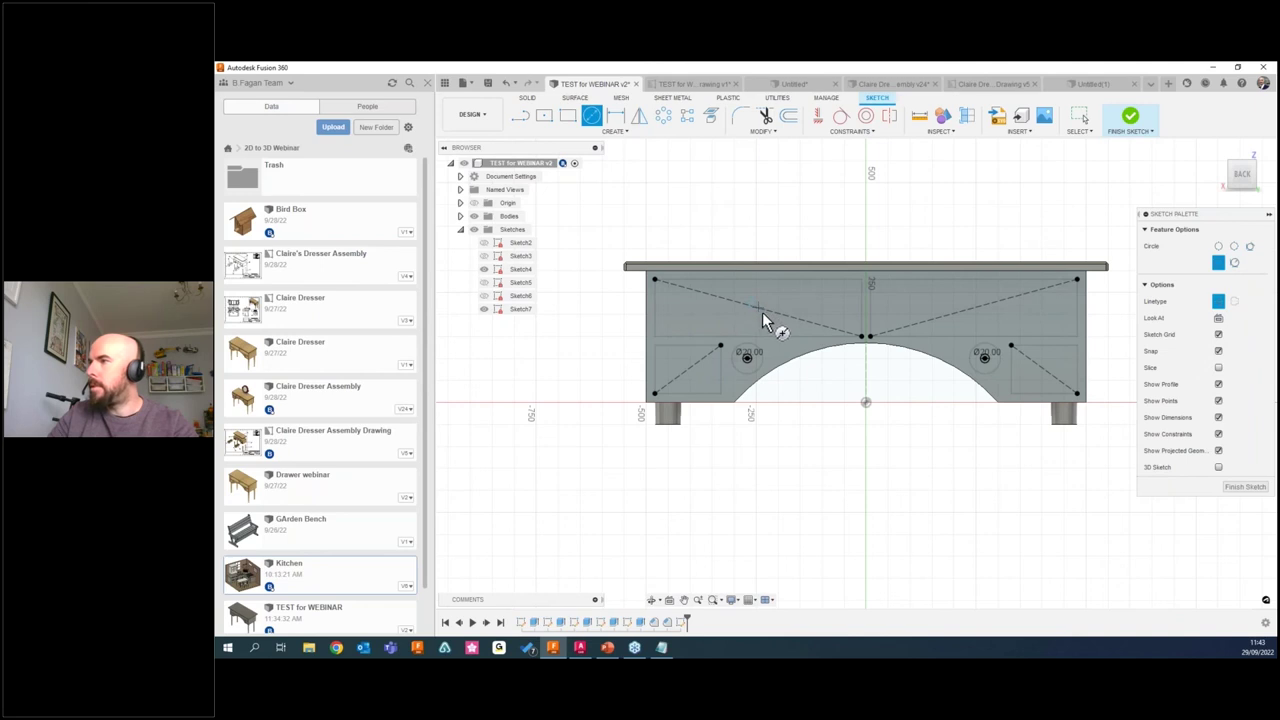
key("Escape")
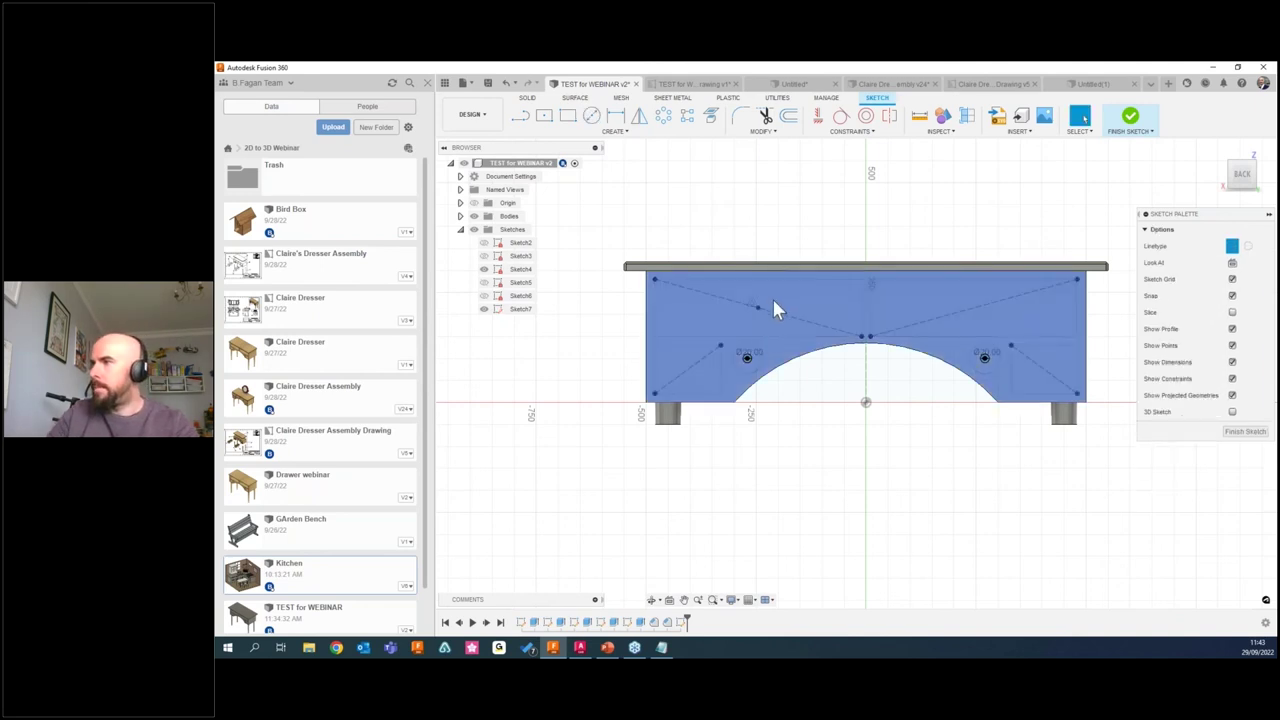
Place a circle at the upper-left diagonal's midpoint and adjust its position.
scroll(770, 324, "up", 3)
scroll(769, 320, "up", 5)
key("c")
left_click(726, 280)
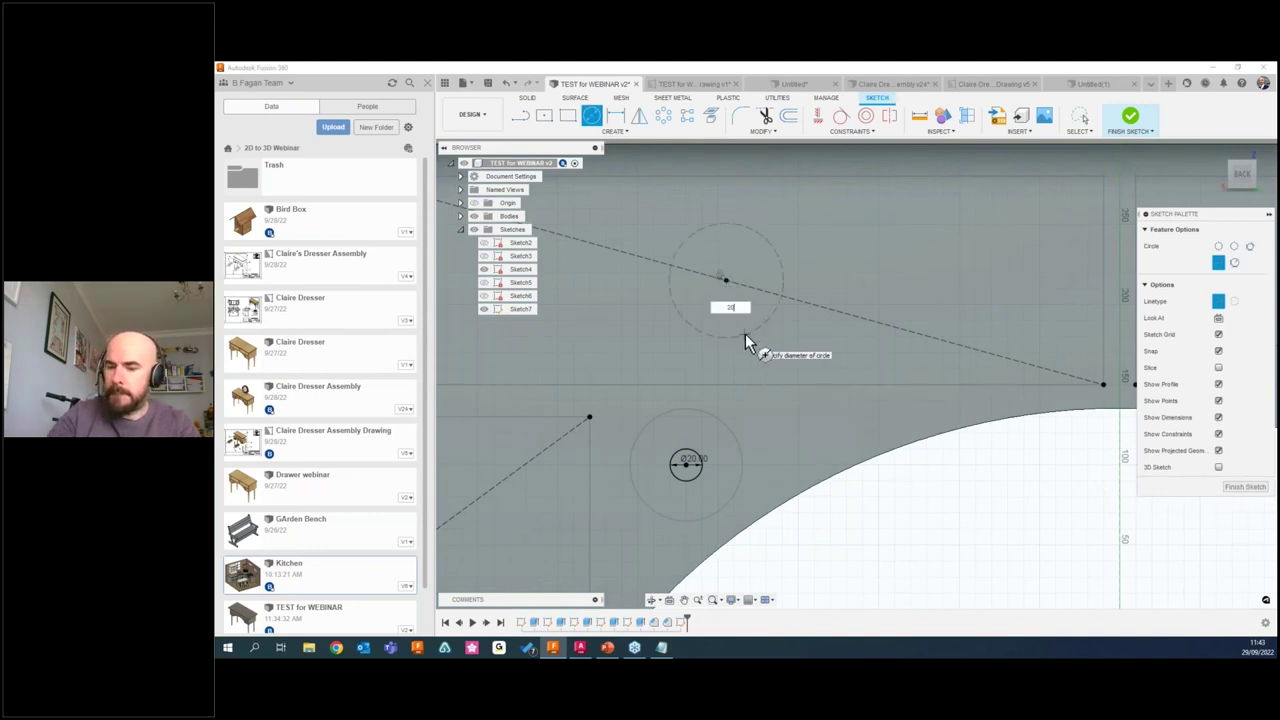
key("Escape")
scroll(717, 353, "down", 2)
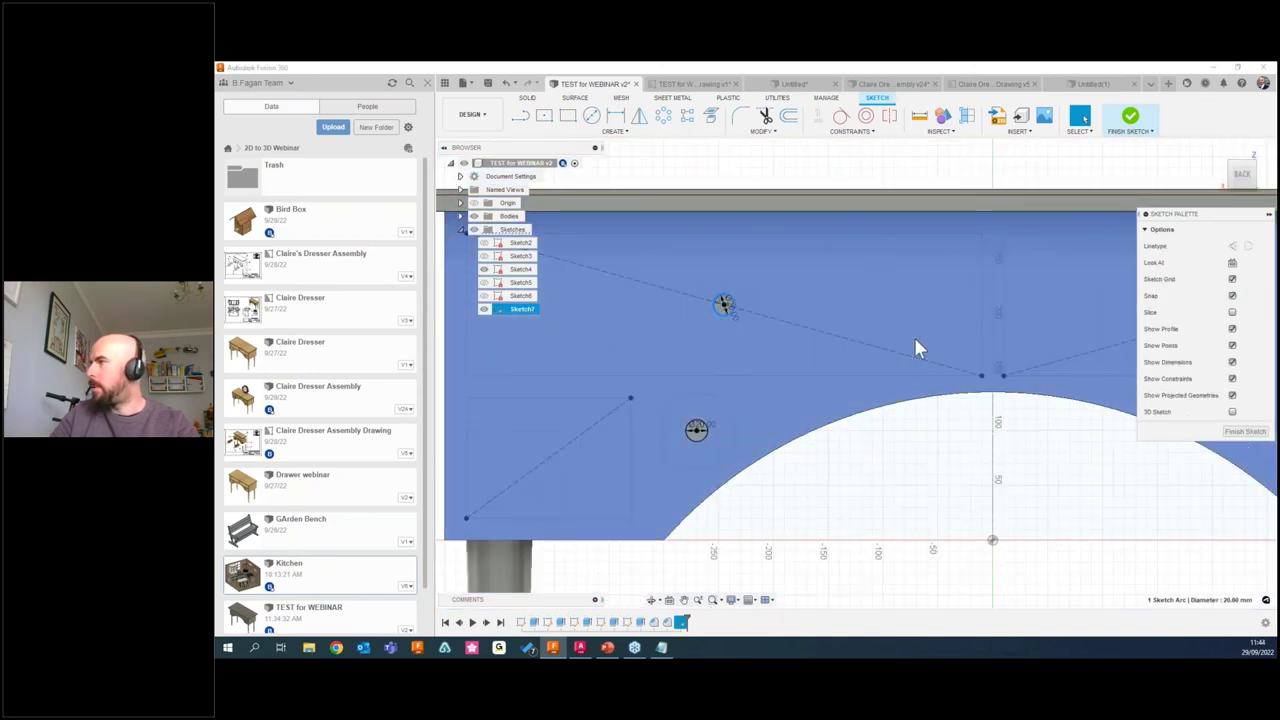
scroll(860, 372, "down", 2)
middle_click_drag(811, 377, 760, 368)
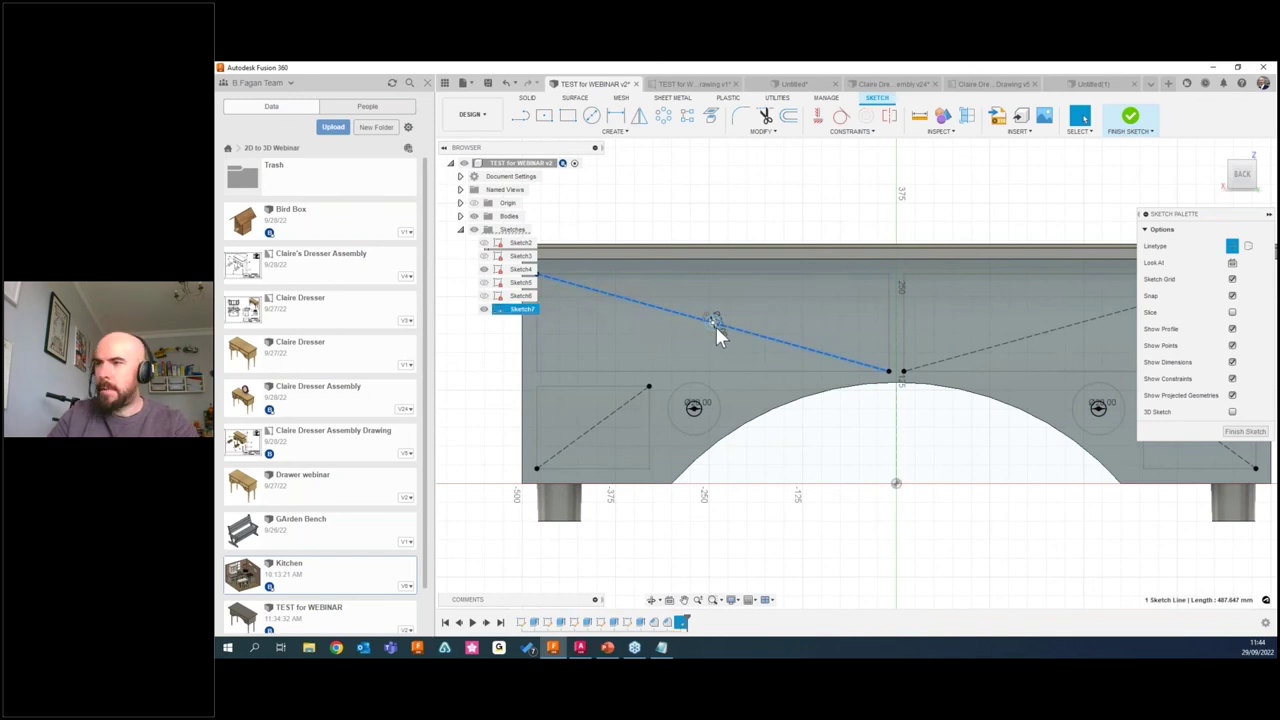
scroll(716, 330, "up", 2)
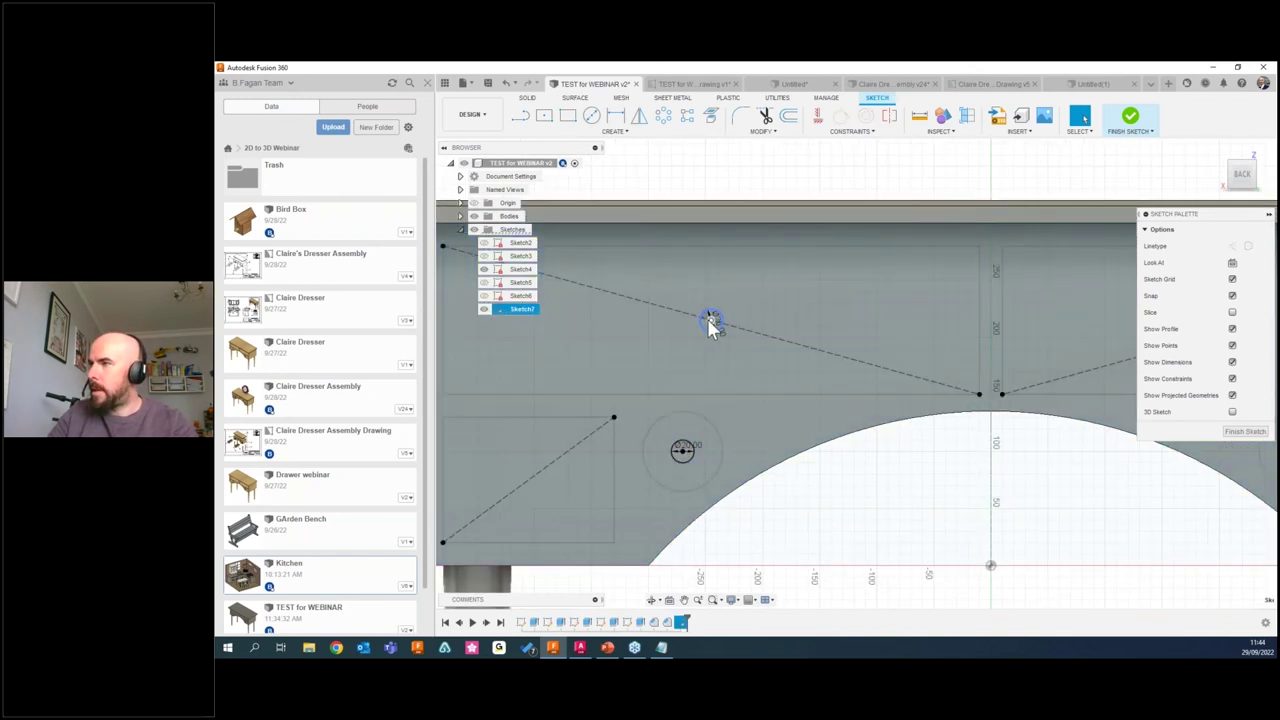
mouse_move(710, 320)
left_mouse_down()
mouse_move(617, 358)
mouse_move(660, 318)
mouse_move(711, 316)
left_mouse_up()
scroll(730, 388, "down", 3)
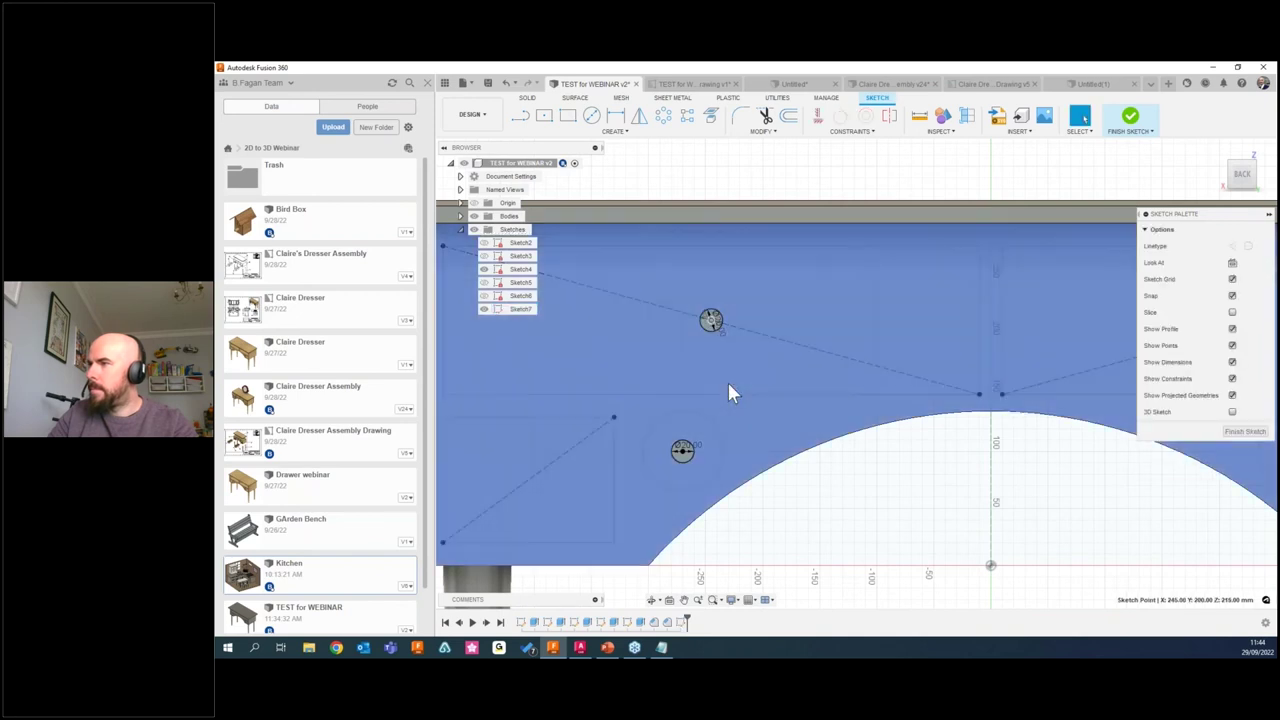
Add 20 mm circles on the lower-left and lower-right diagonals.
key("c")
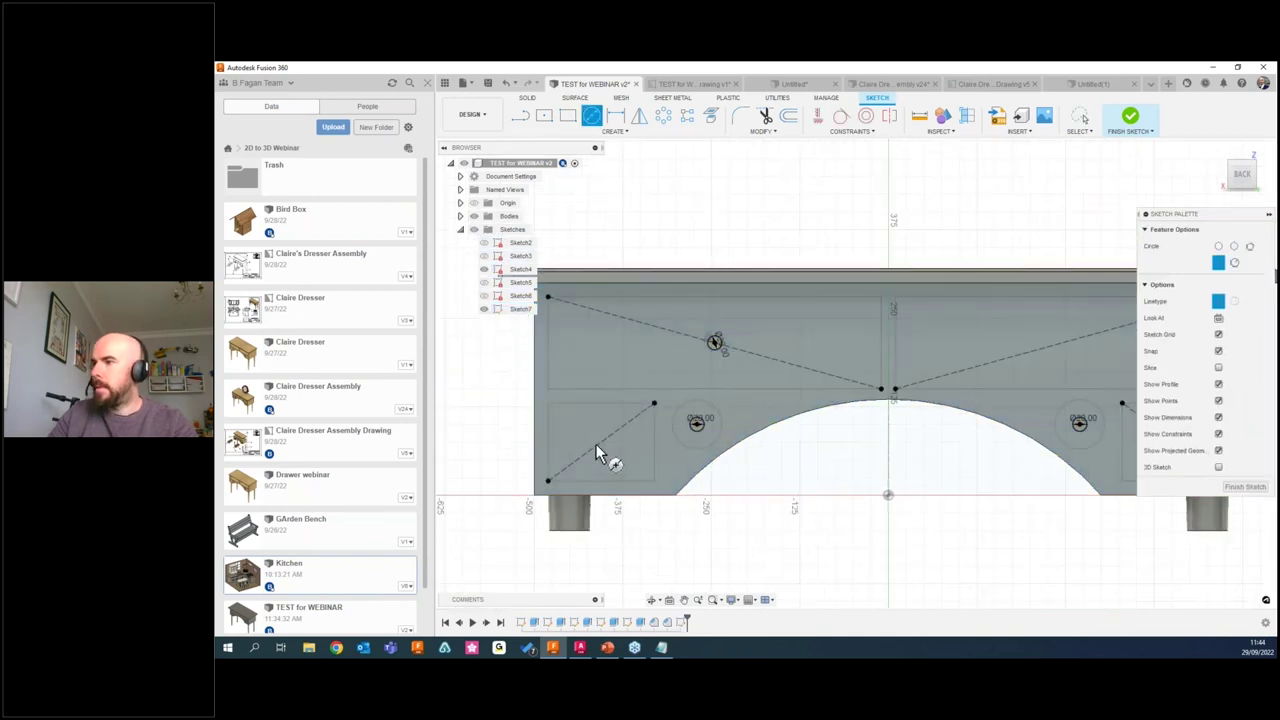
left_click(600, 442)
type("20")
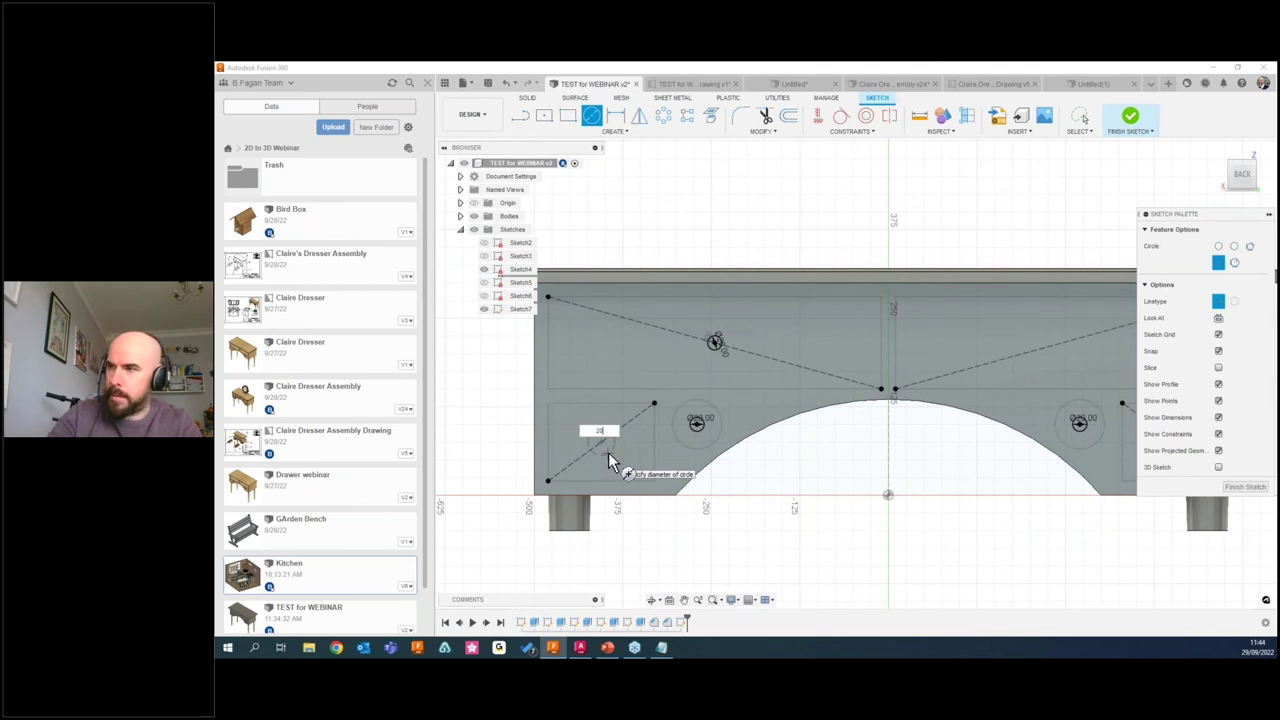
key("Return")
key("Escape")
left_click(599, 449)
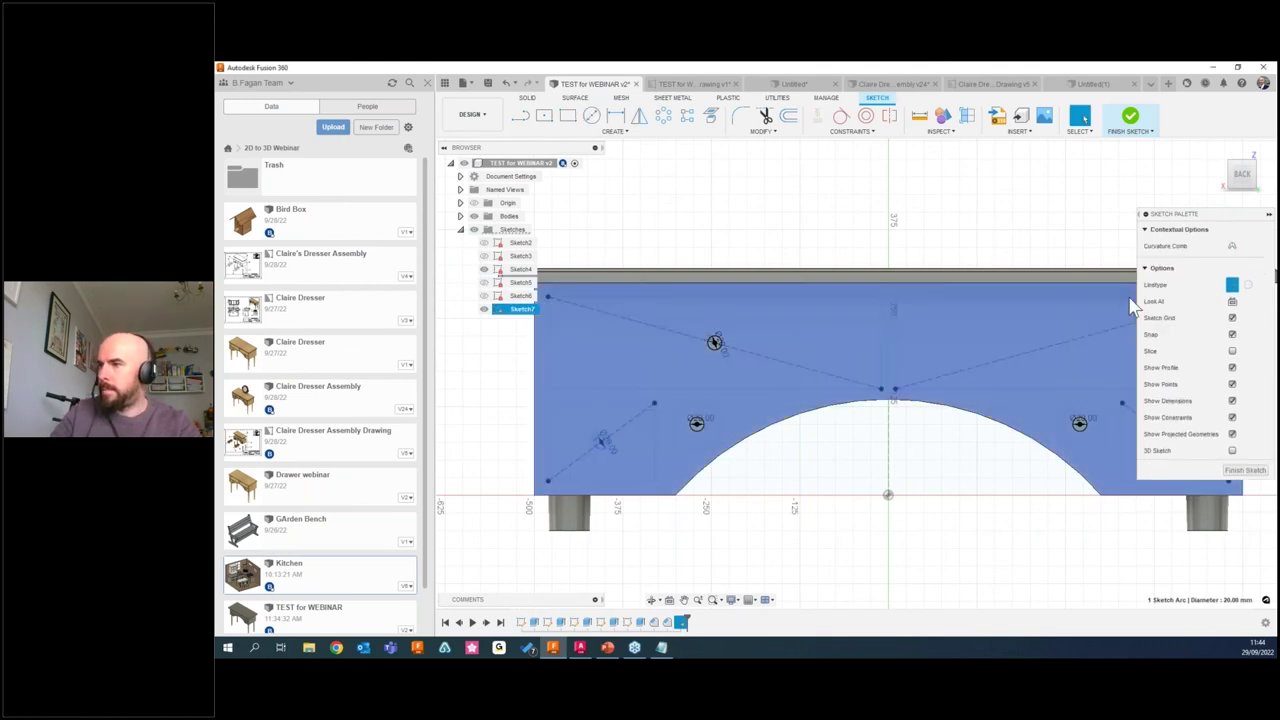
left_click(591, 116)
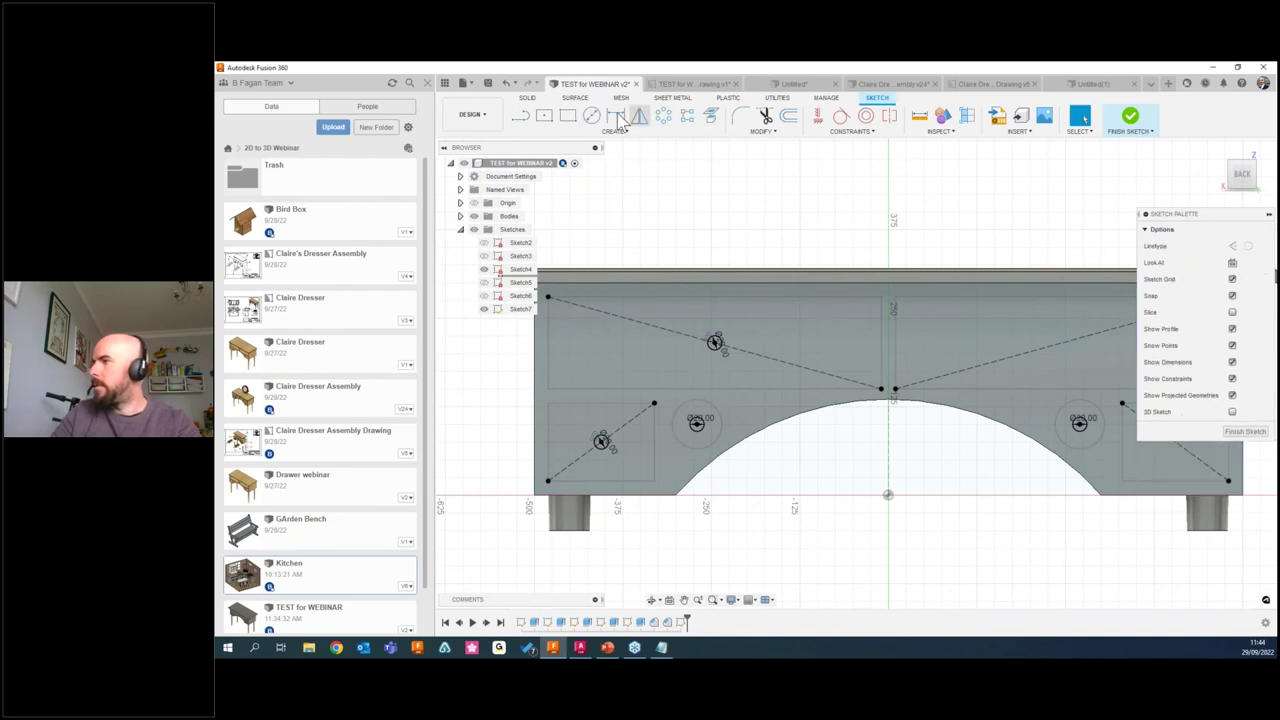
scroll(990, 360, "down", 1)
left_click(1057, 424)
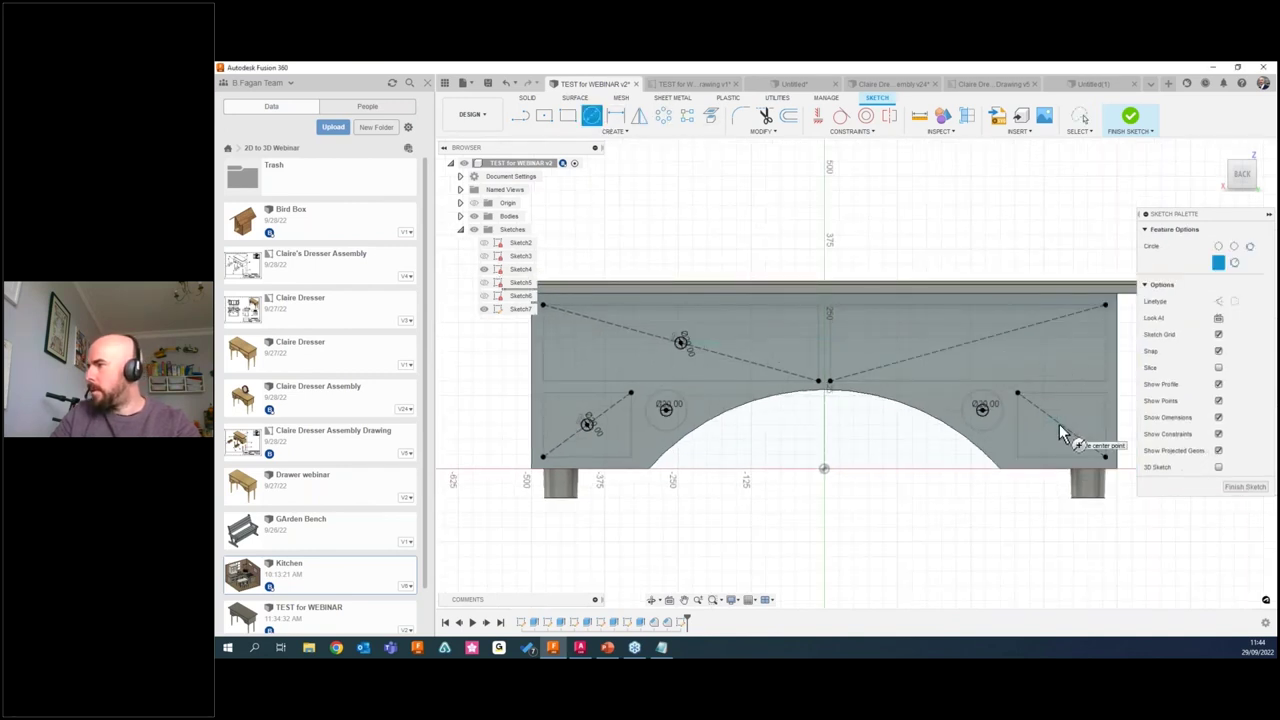
type("20")
key("Return")
key("Escape")
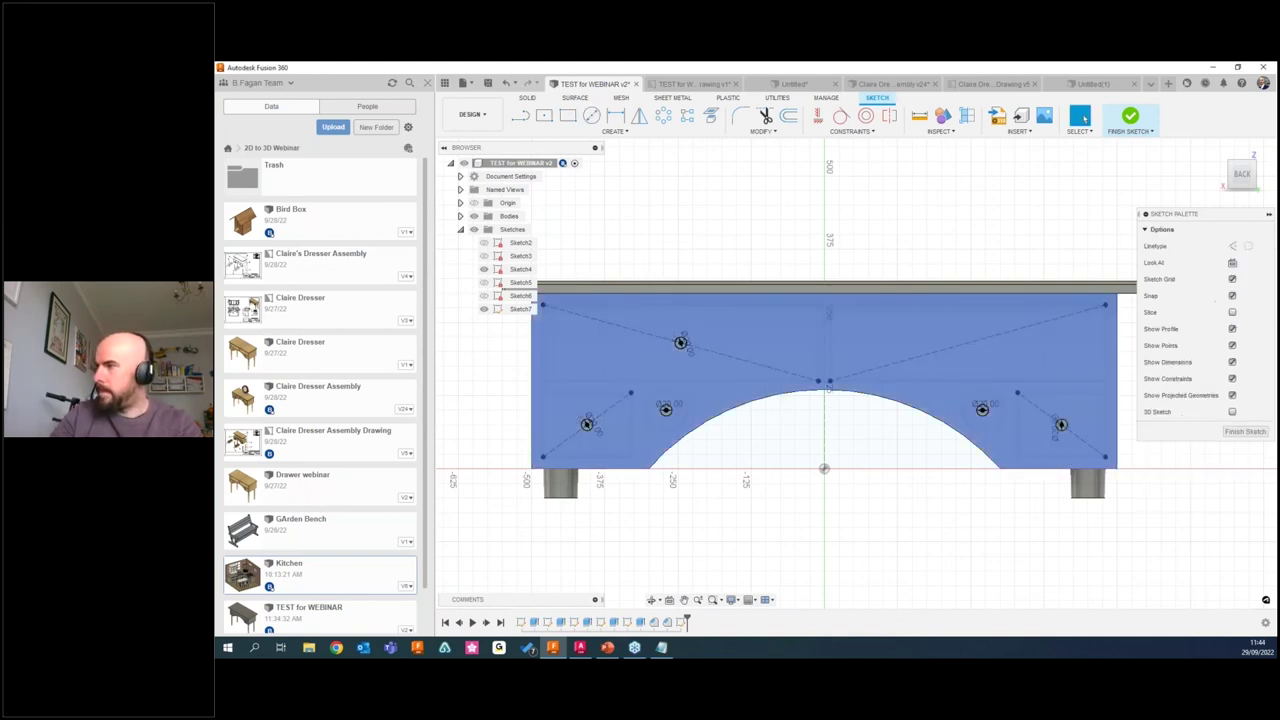
Add a 20 mm circle on the upper-right diagonal and finish the back-panel sketch.
left_click(592, 116)
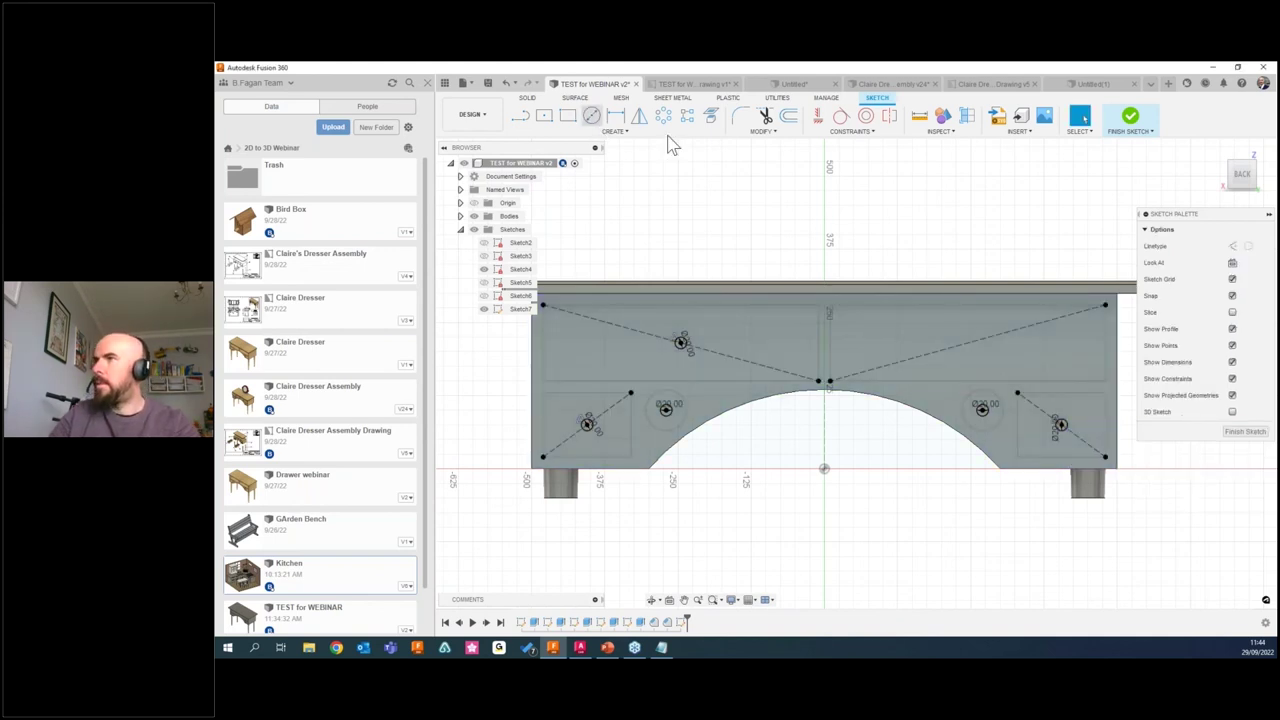
left_click(968, 342)
type("20")
key("Return")
key("Escape")
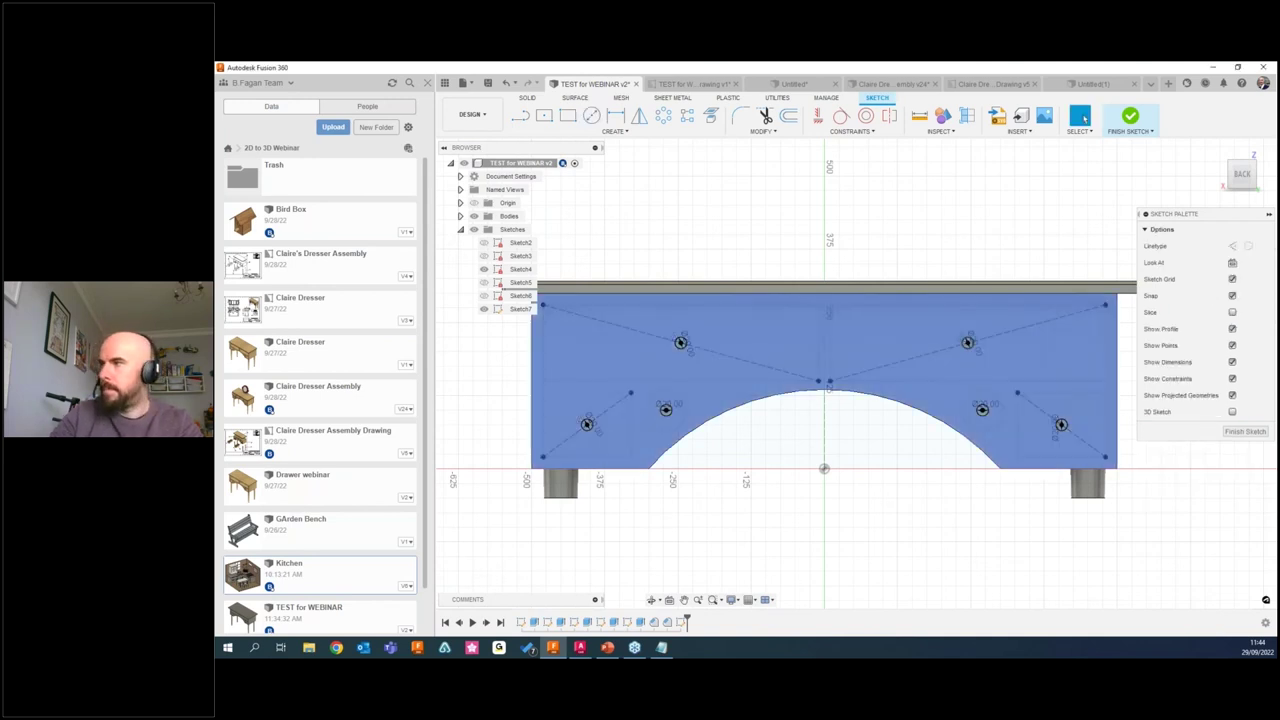
left_click(1131, 117)
middle_click_drag(843, 300, 672, 218, "shift")
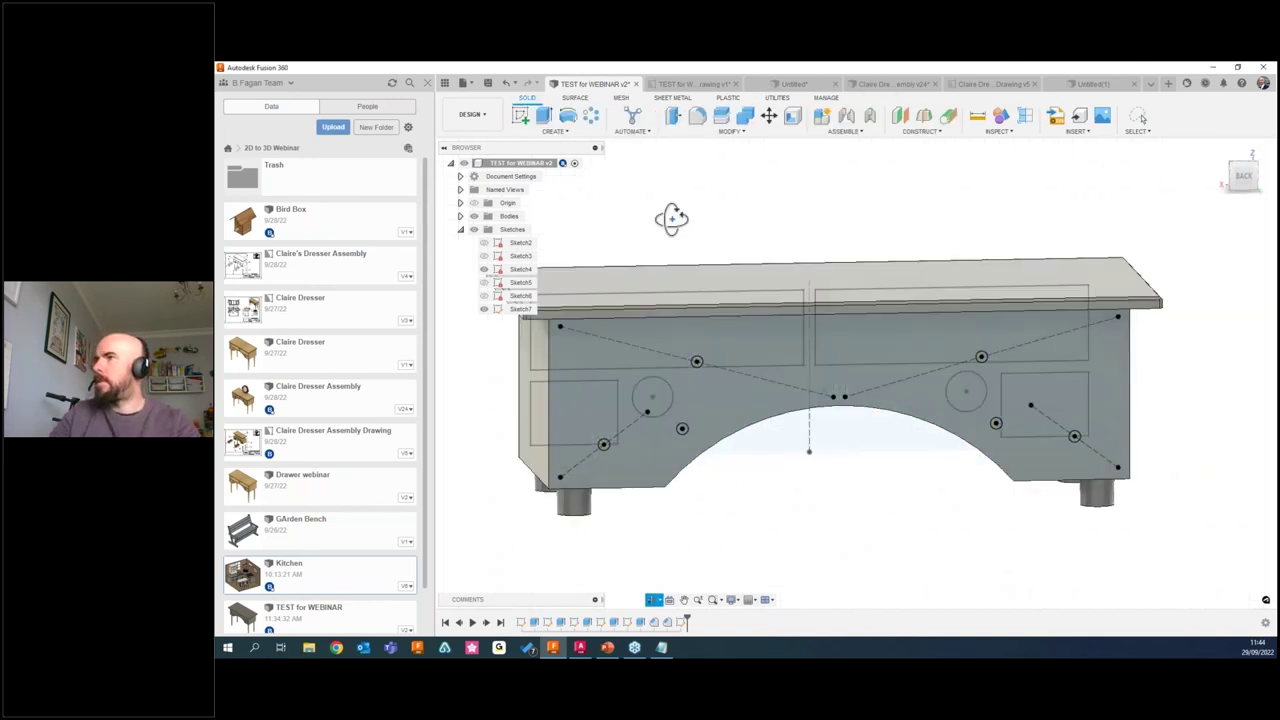
Start an extrude and select the six screw-hole circles on the back panel.
left_click(543, 115)
scroll(688, 470, "up", 3)
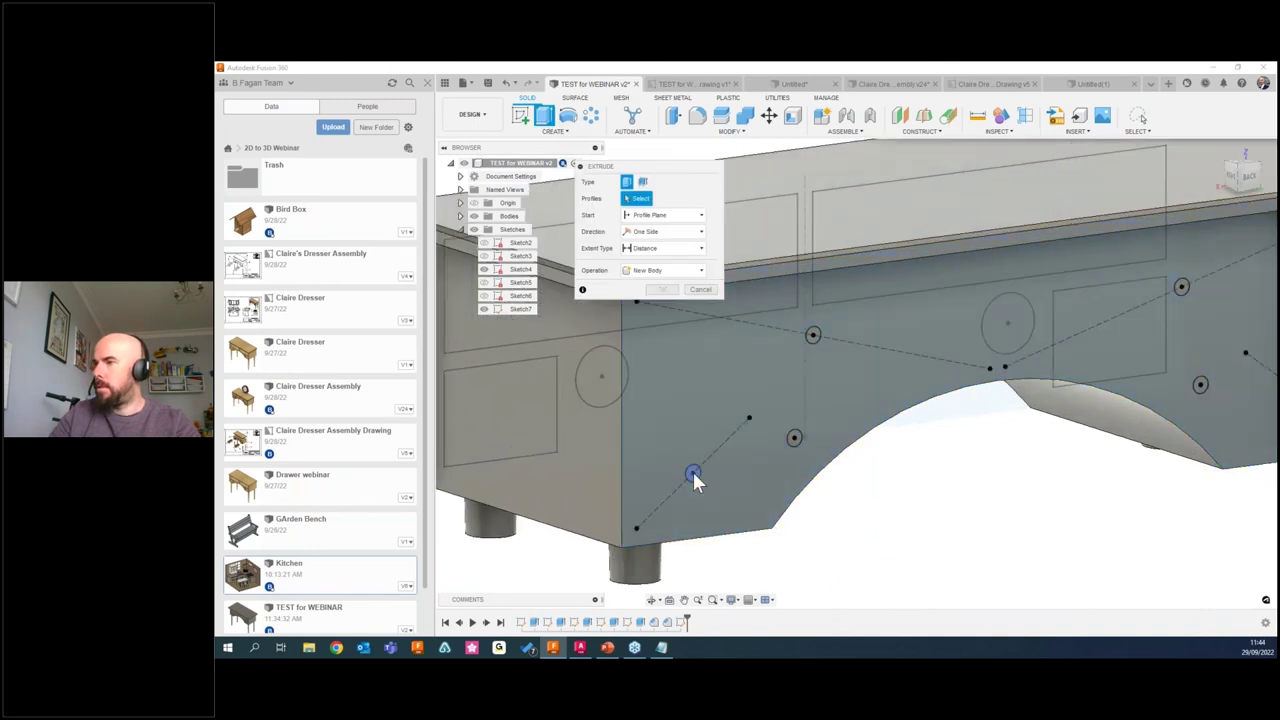
left_click(777, 436)
left_click(815, 328)
left_click(1183, 288)
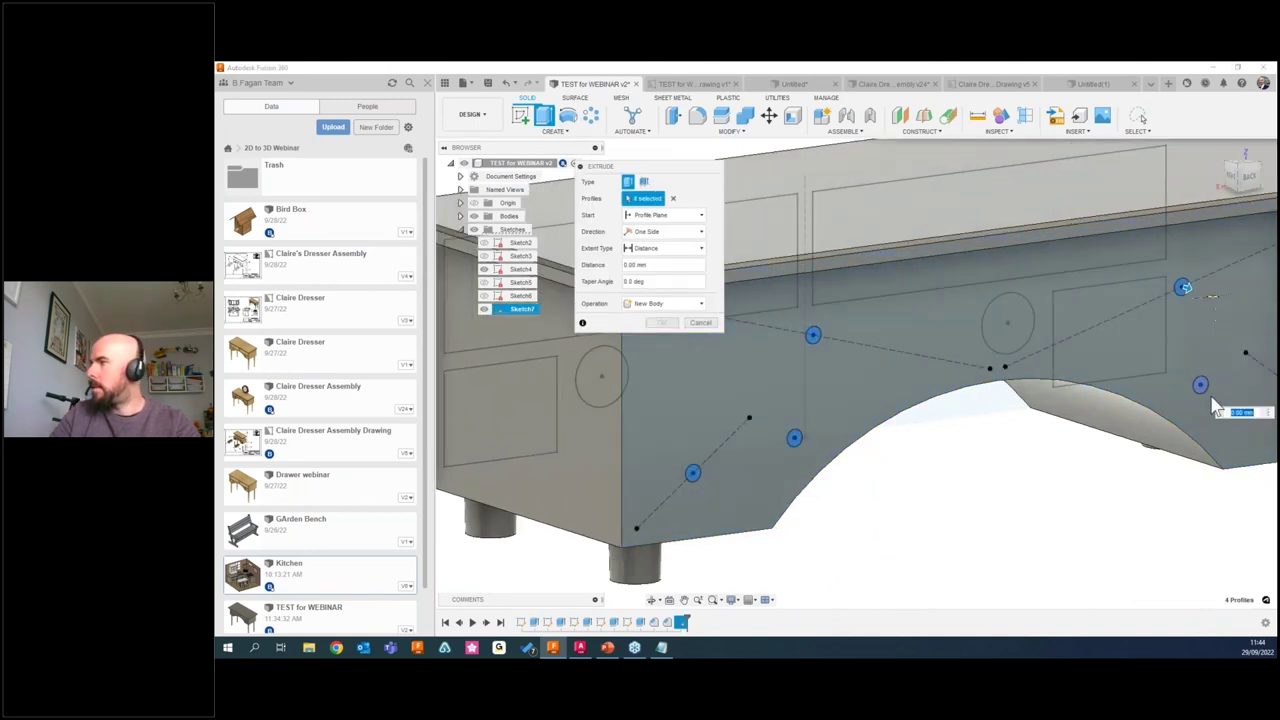
scroll(1215, 408, "down", 3)
left_click(1063, 431)
Make the extrusion a Cut with extent type All, then view the dresser's open back.
left_click_drag(1068, 440, 970, 402)
left_click(665, 248)
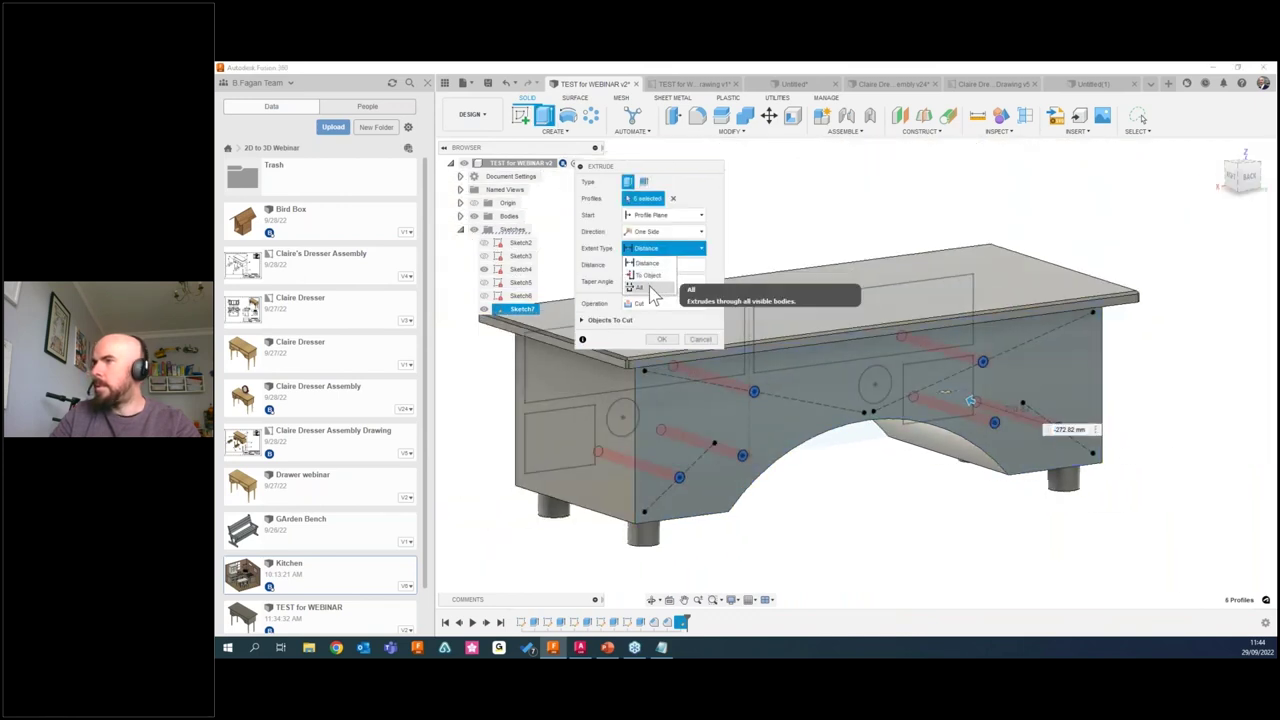
left_click(652, 289)
left_click(666, 339)
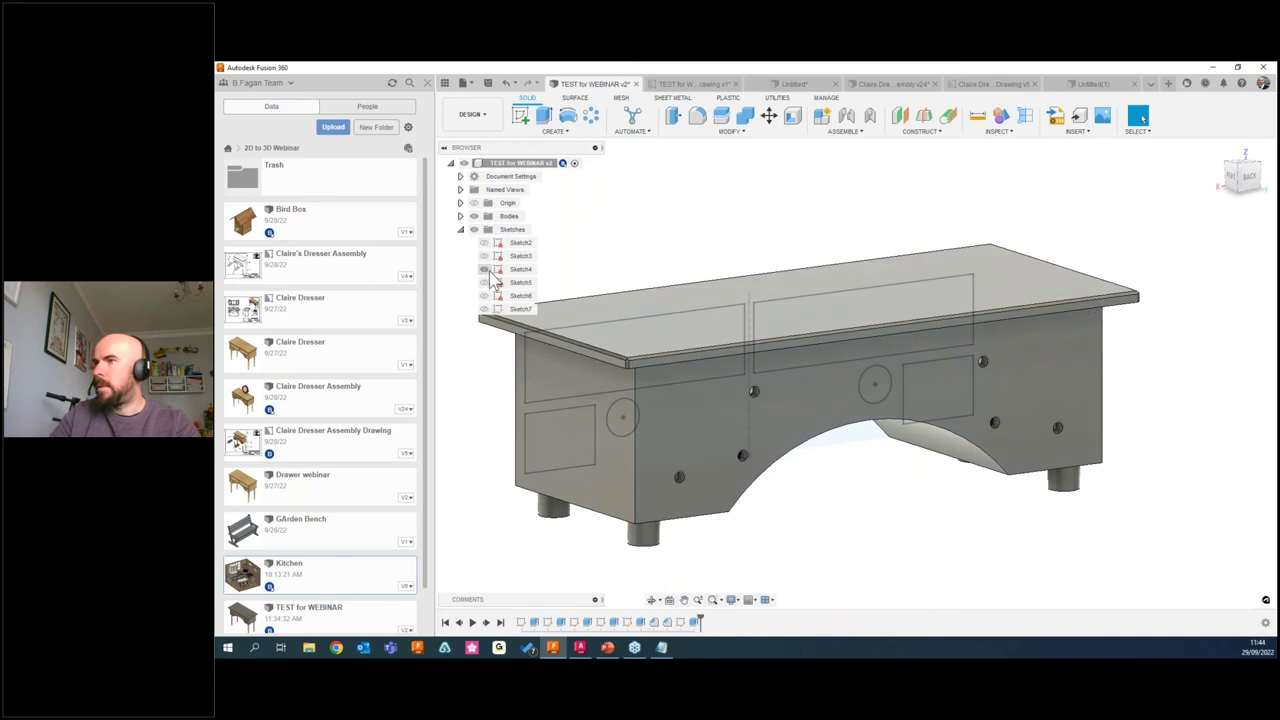
middle_click_drag(740, 432, 822, 417, "shift")
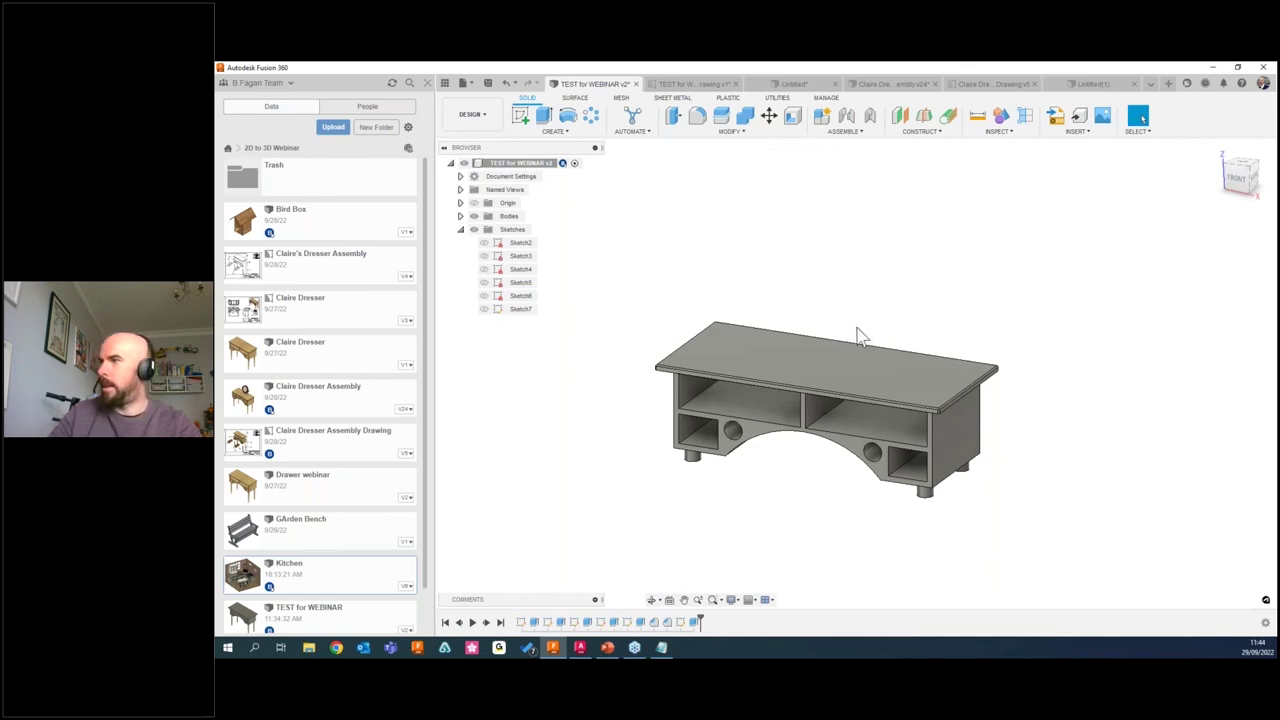
scroll(978, 256, "down", 1)
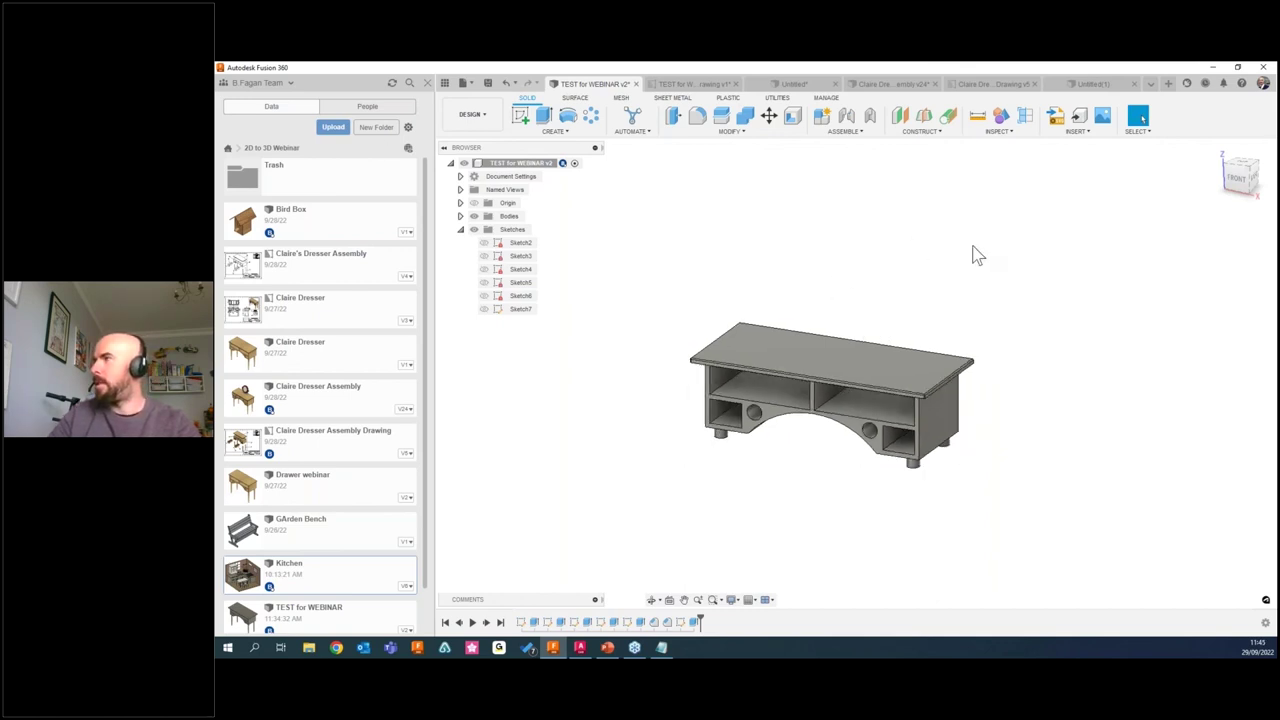
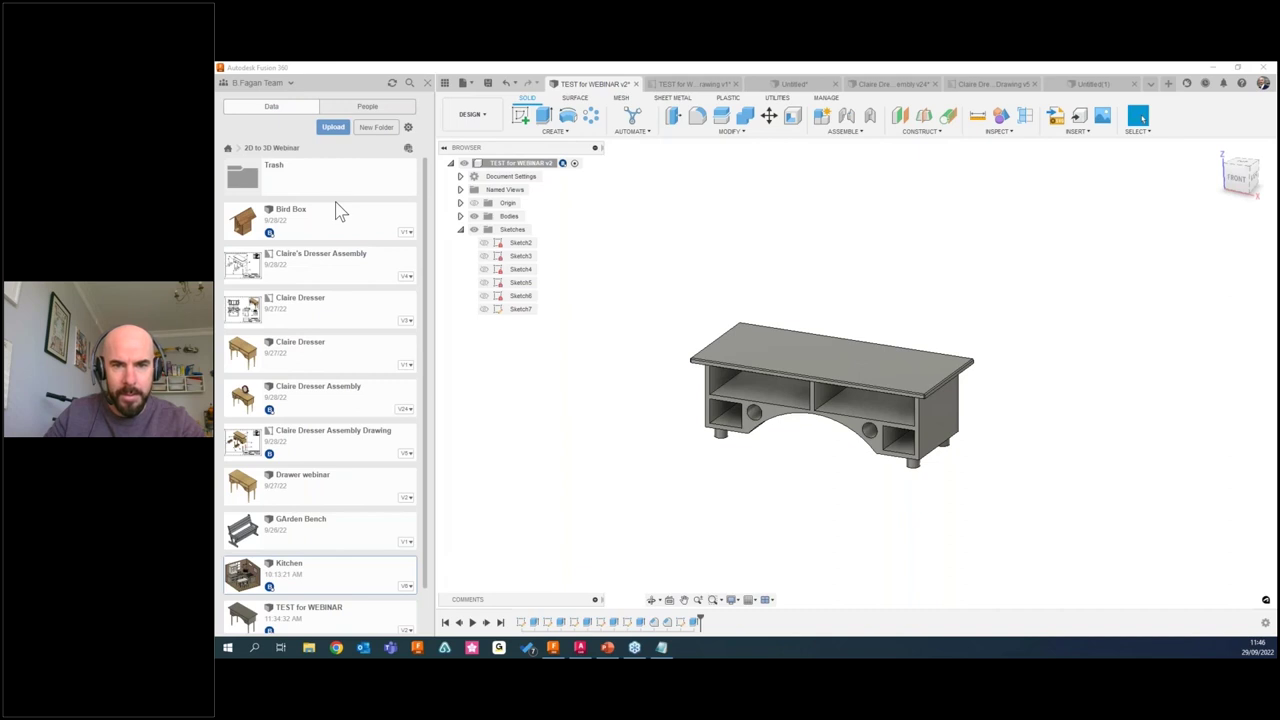
Search all projects for 'stairs' and open the Stairs design.
left_click(236, 146)
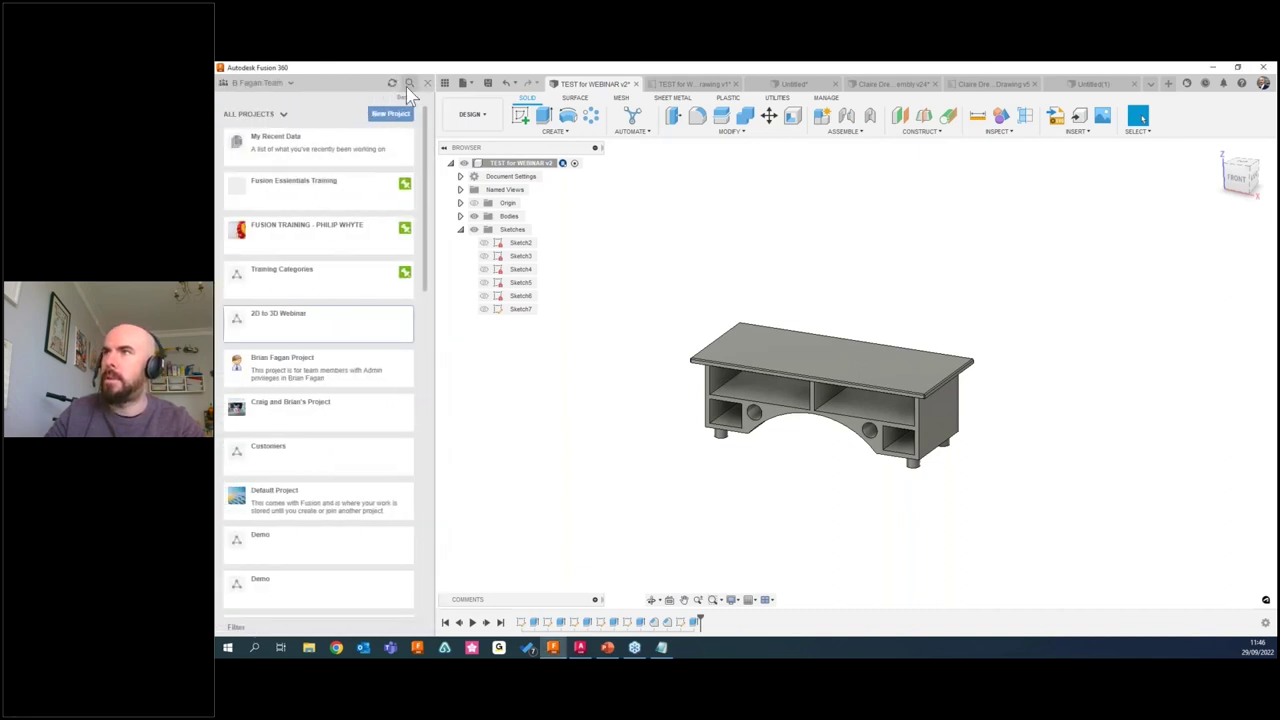
left_click(408, 84)
type("sta")
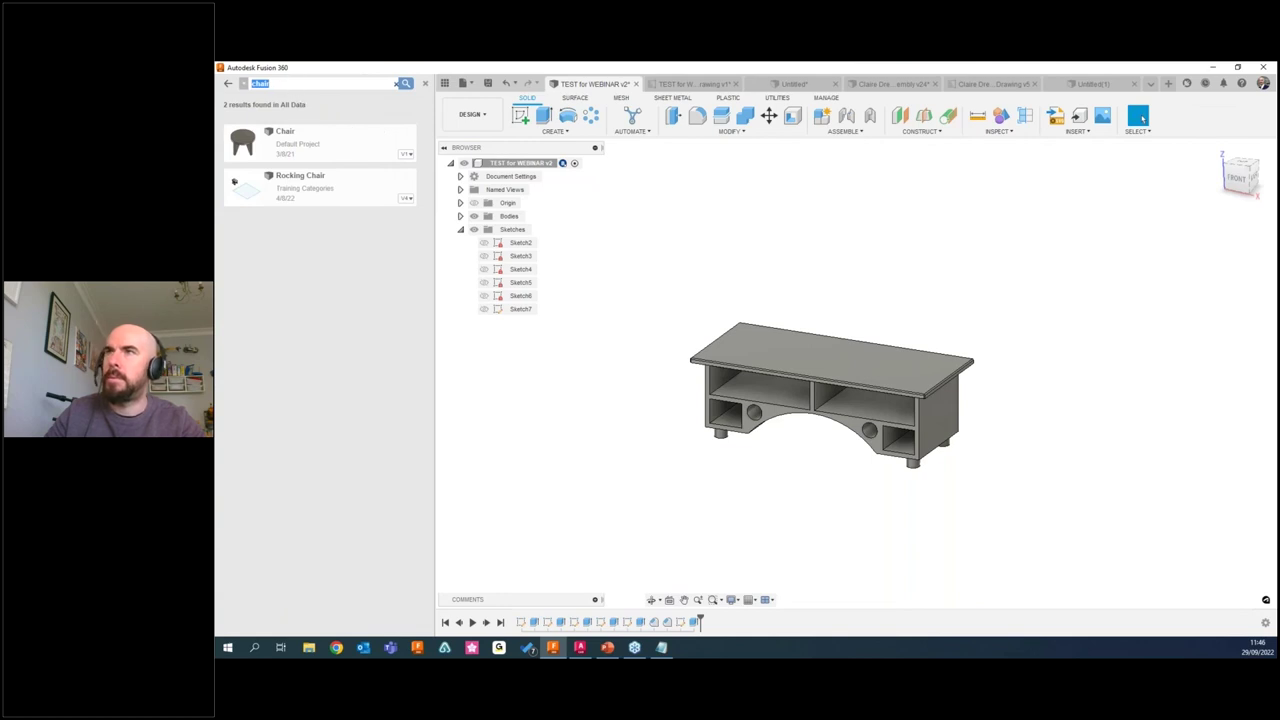
type("irs")
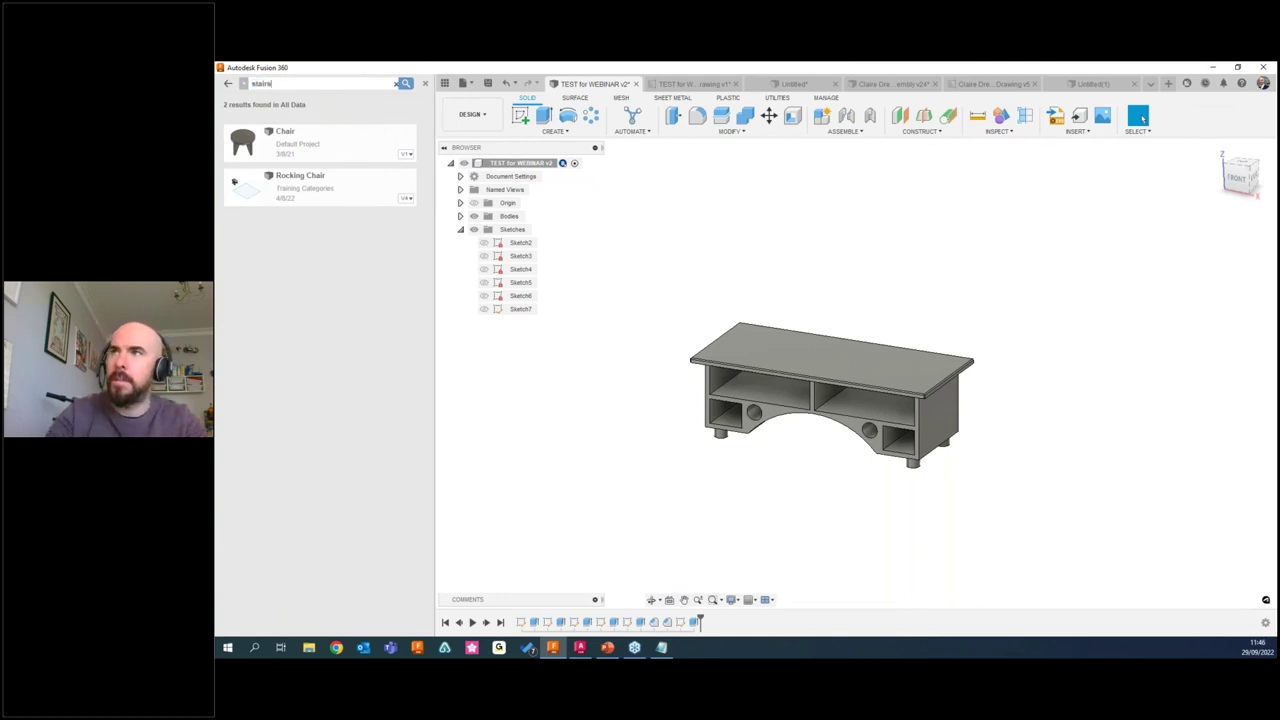
key("Return")
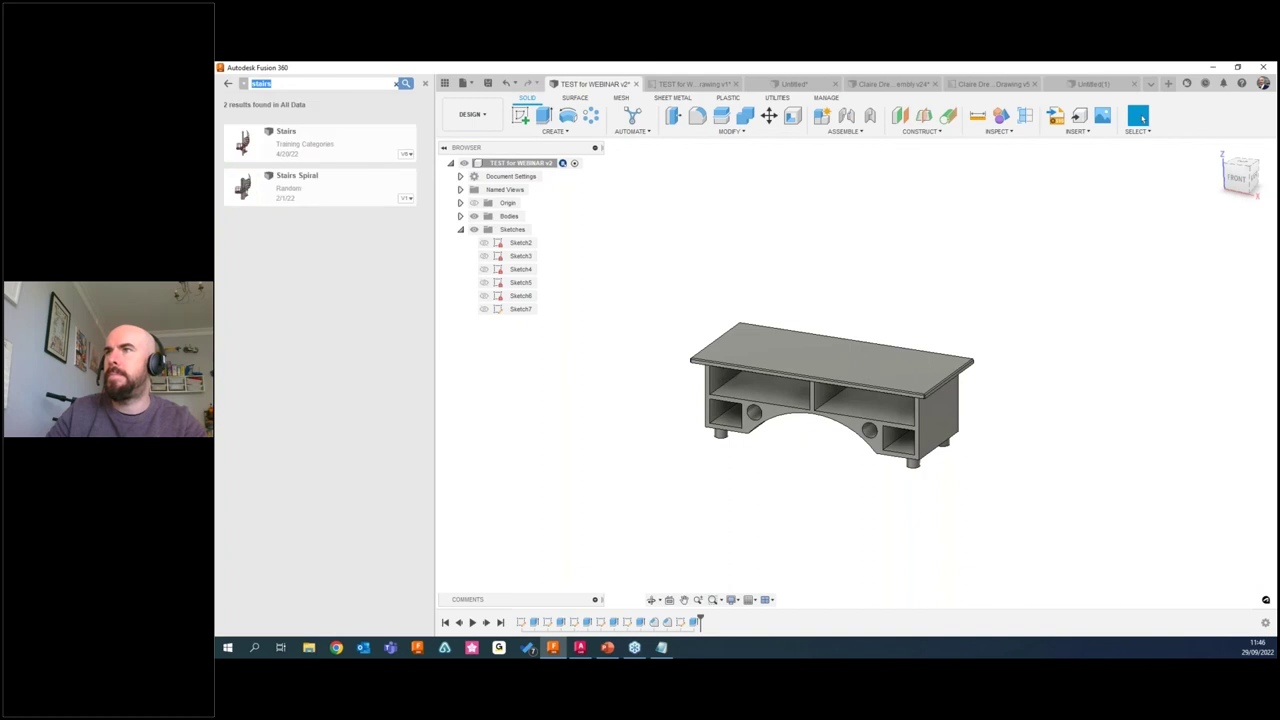
double_click(313, 140)
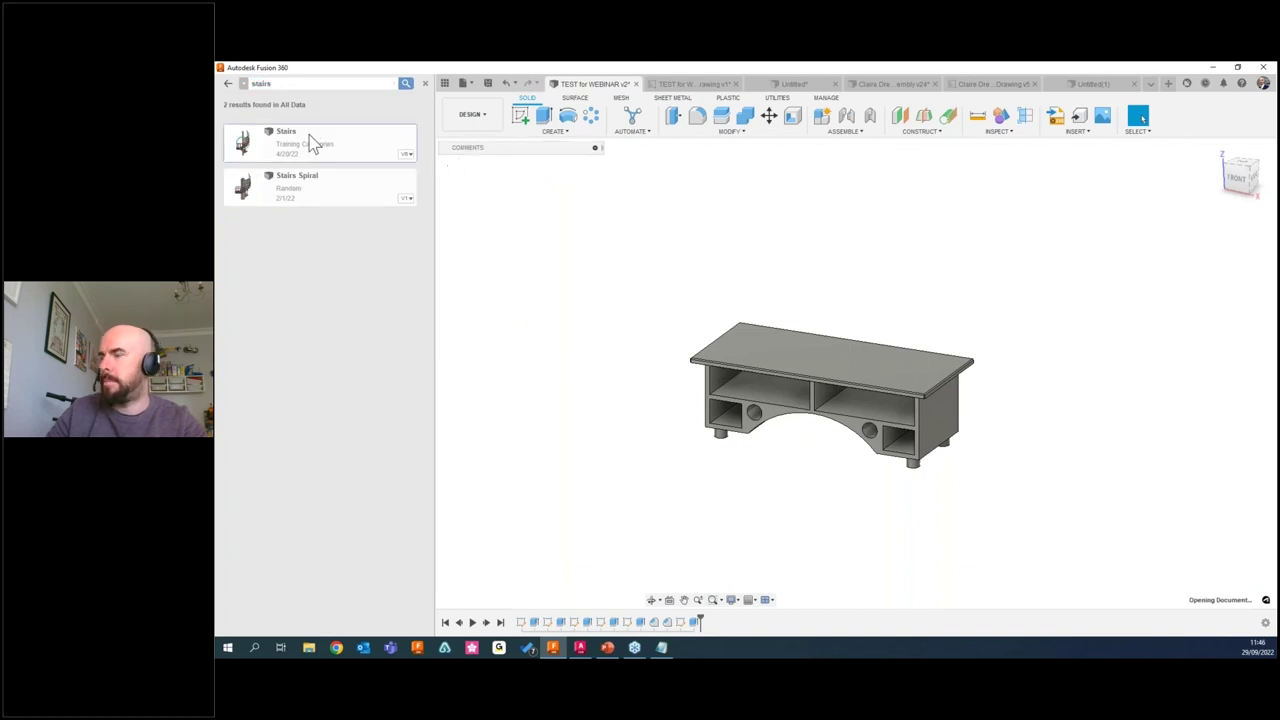
Orbit the spiral staircase and replay its timeline from the very beginning.
middle_click_drag(684, 304, 805, 305, "shift")
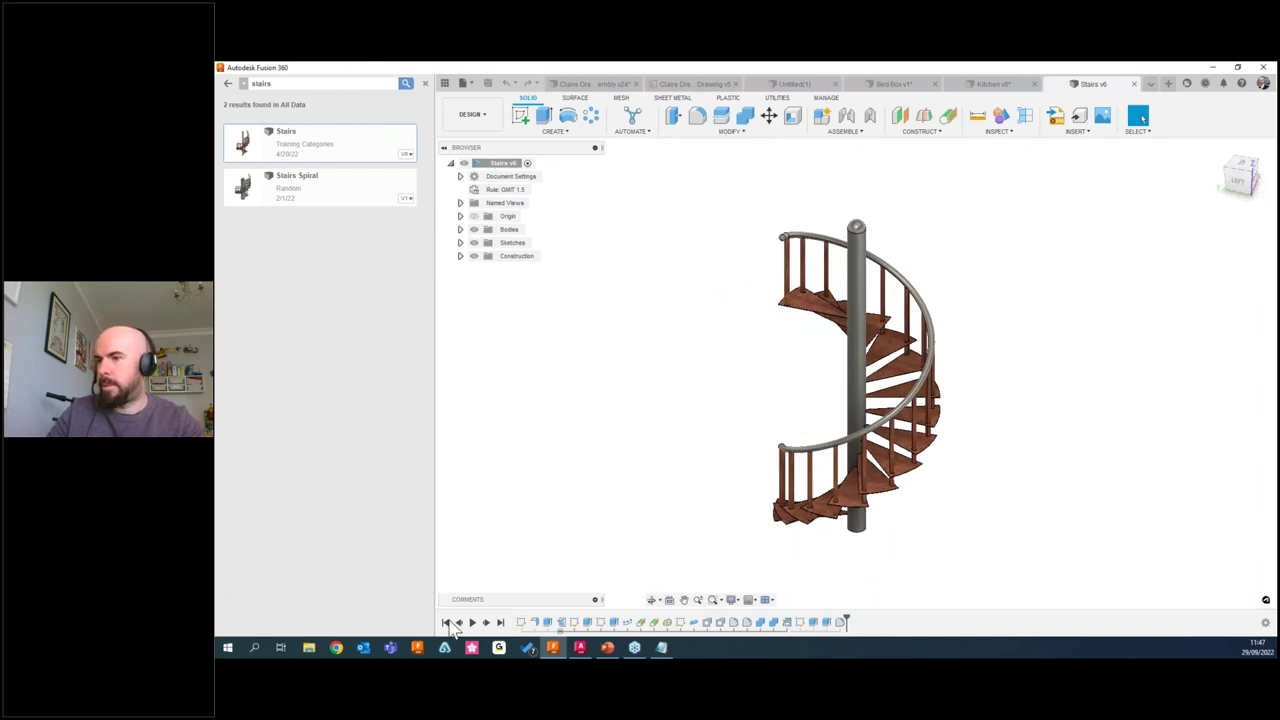
left_click(447, 623)
left_click(473, 623)
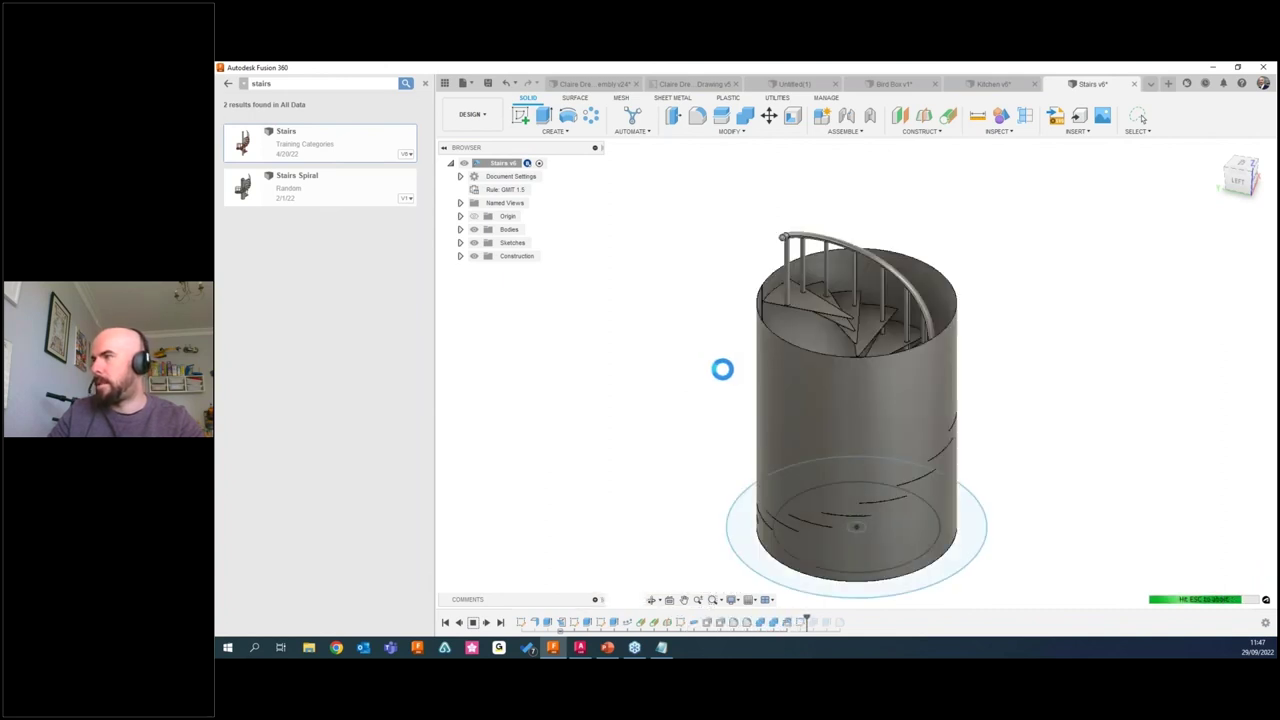
left_click(486, 622)
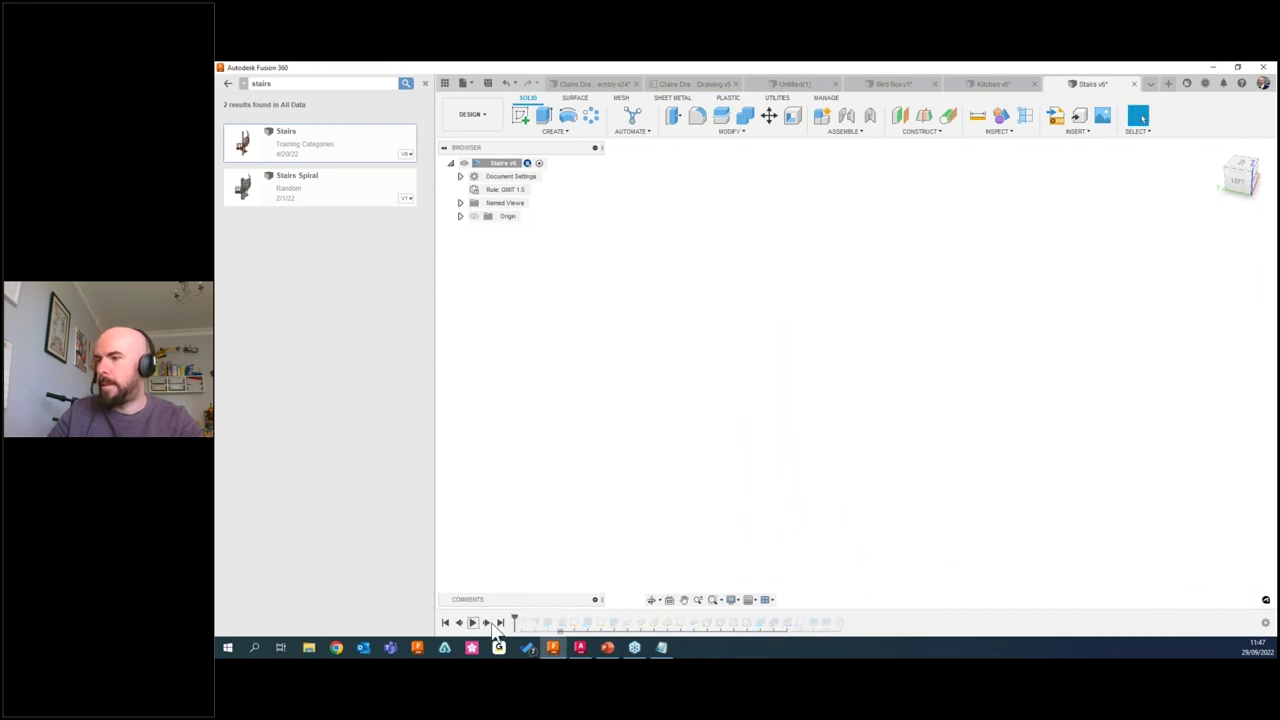
scroll(787, 420, "down", 2)
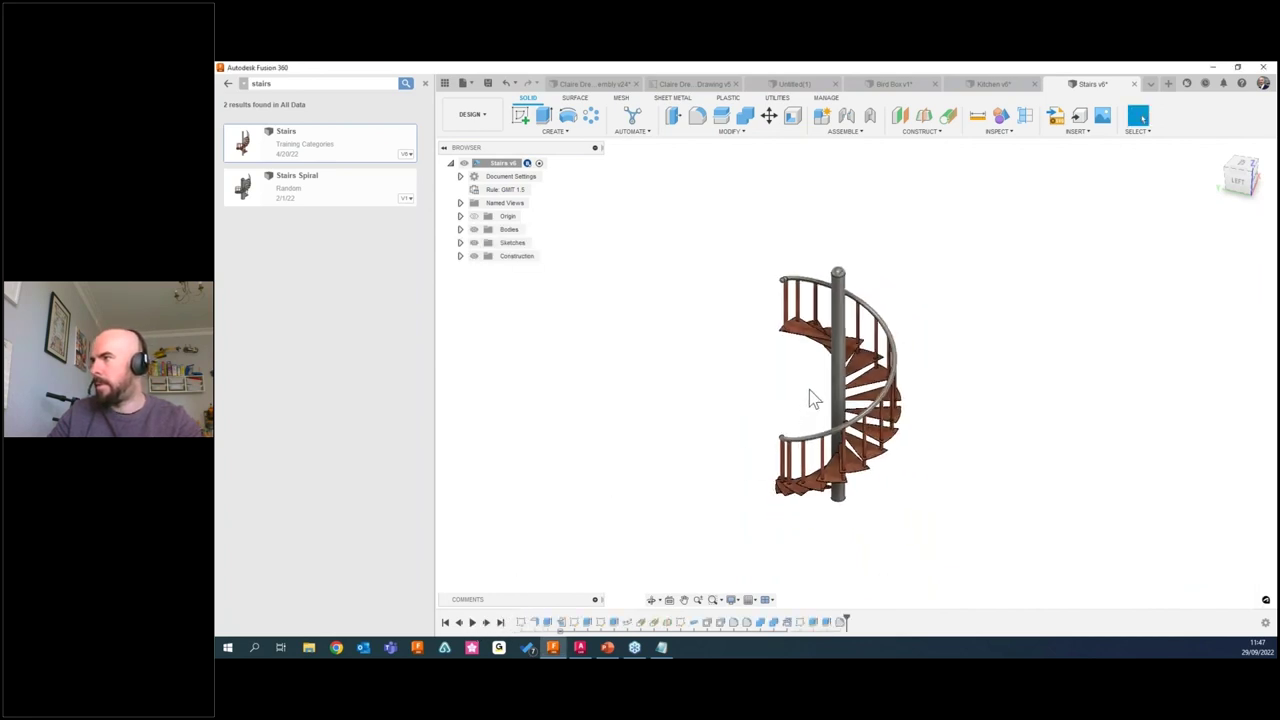
middle_click_drag(808, 400, 737, 377)
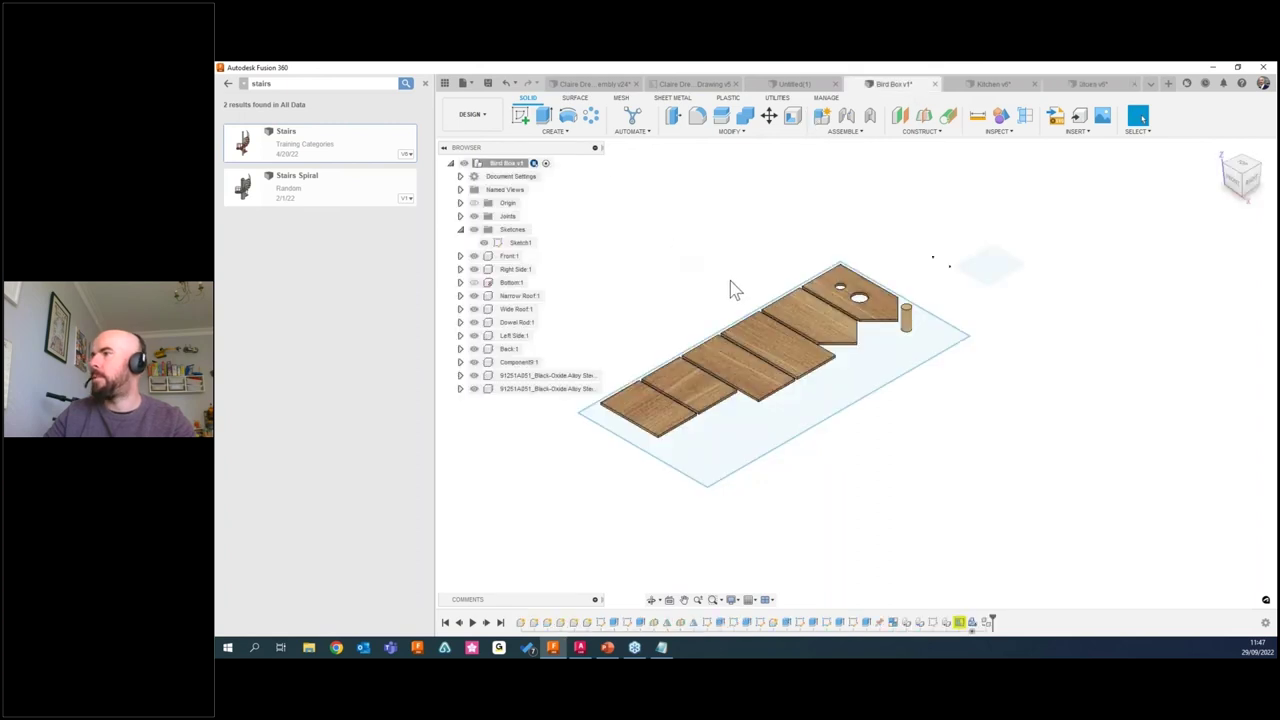
Undo the three layout steps so the bird box parts reassemble.
left_click(509, 86)
left_click(509, 86)
left_click(509, 86)
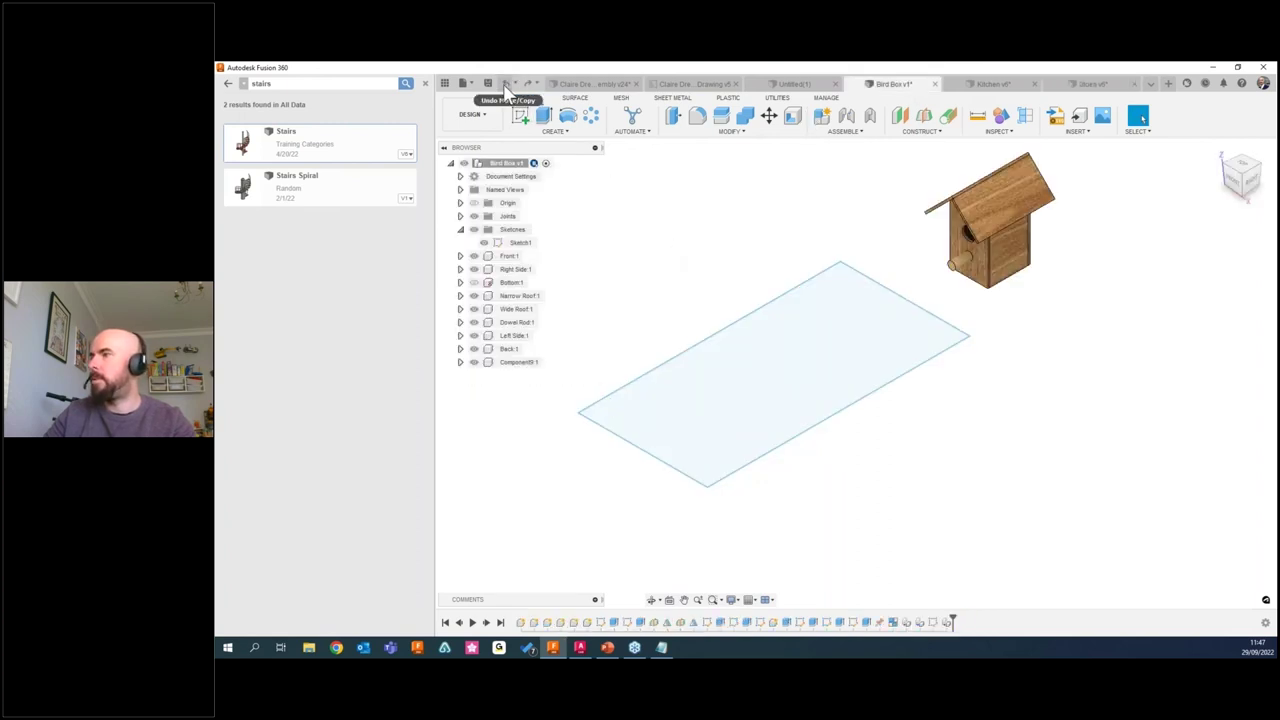
mouse_move(751, 243)
middle_mouse_down("shift")
mouse_move(957, 329)
mouse_move(791, 254)
middle_mouse_up("shift")
left_click(755, 382)
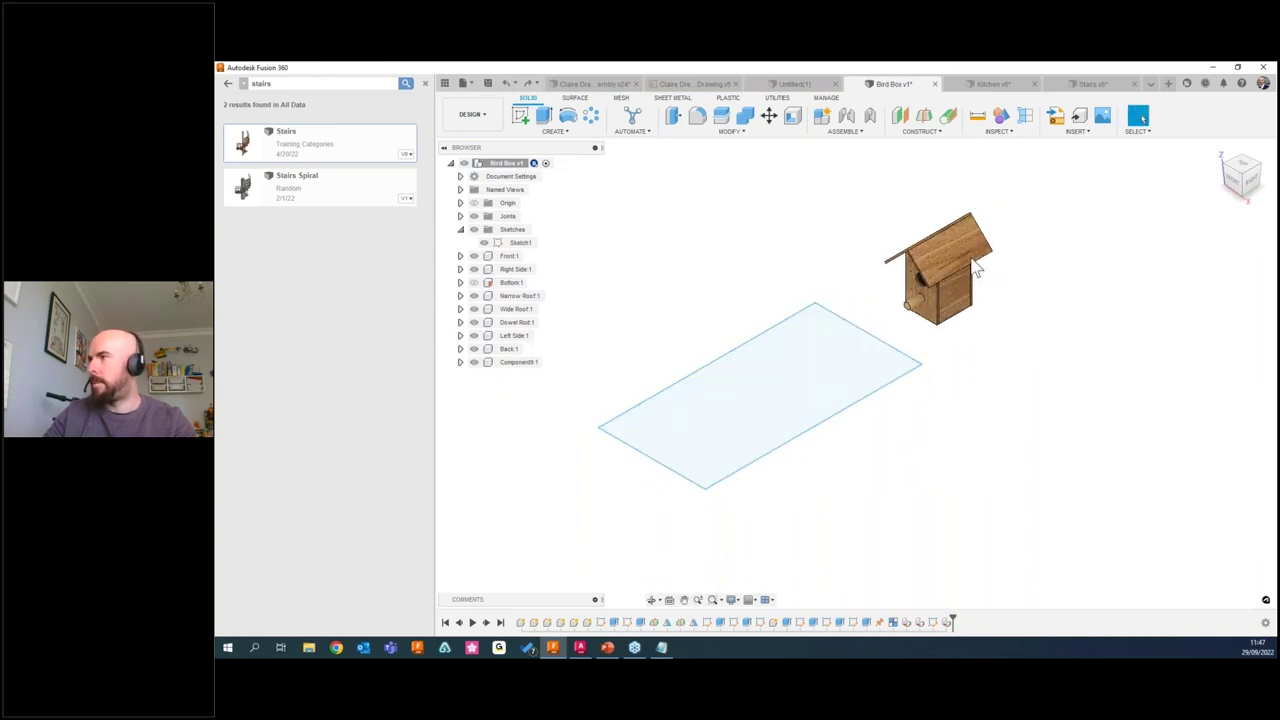
scroll(975, 268, "up", 3)
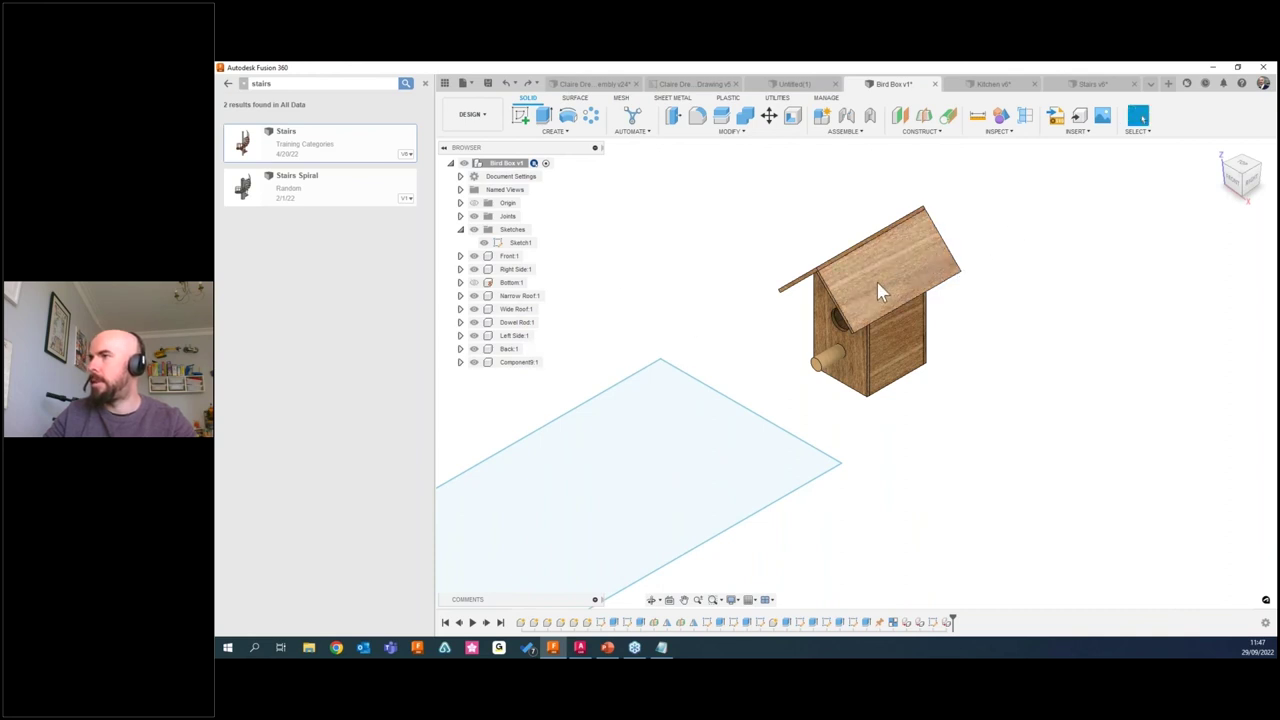
left_click(460, 229)
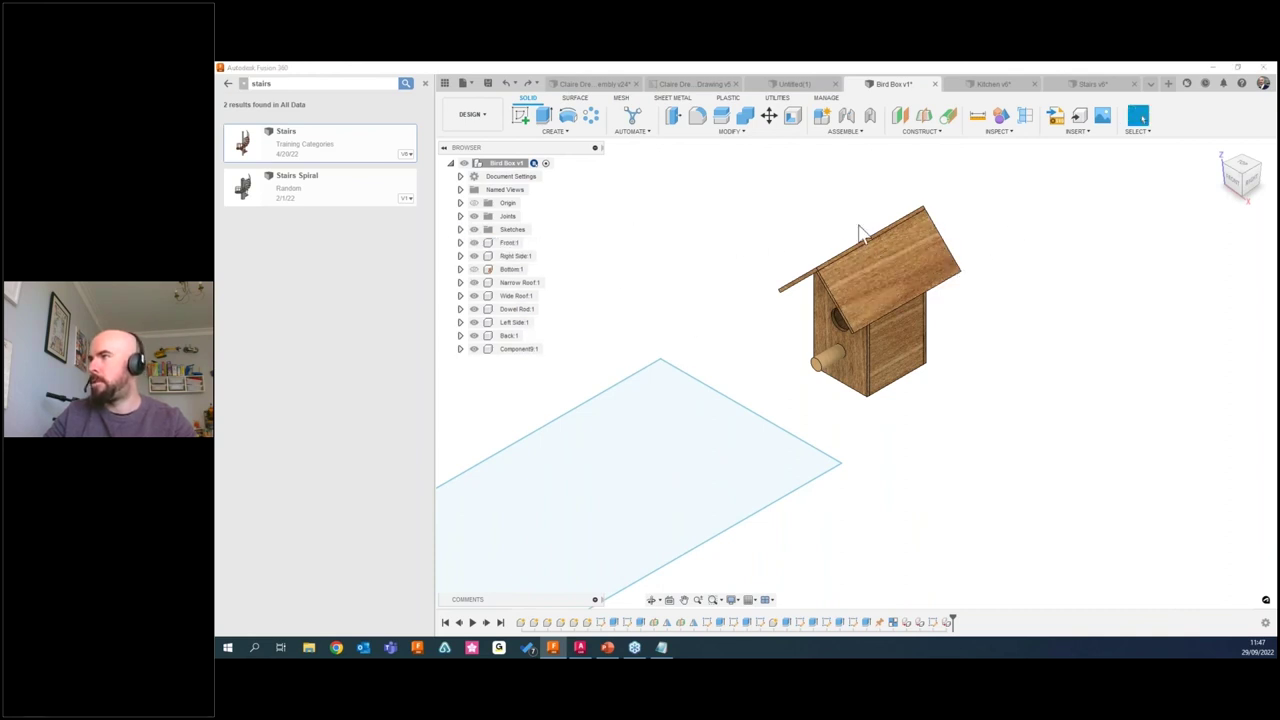
Switch via Claire Dresser Assembly to the TEST for WEBINAR desk design.
left_click(593, 84)
left_click(592, 83)
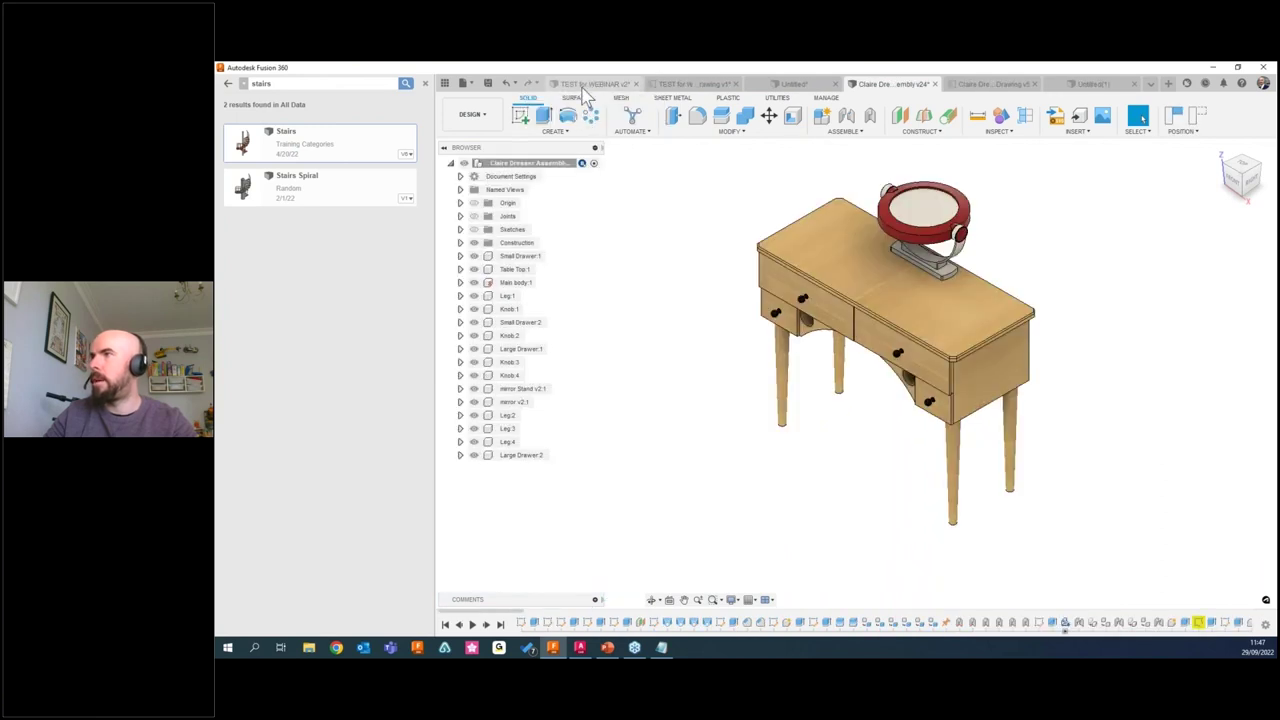
middle_click_drag(803, 306, 780, 296, "shift")
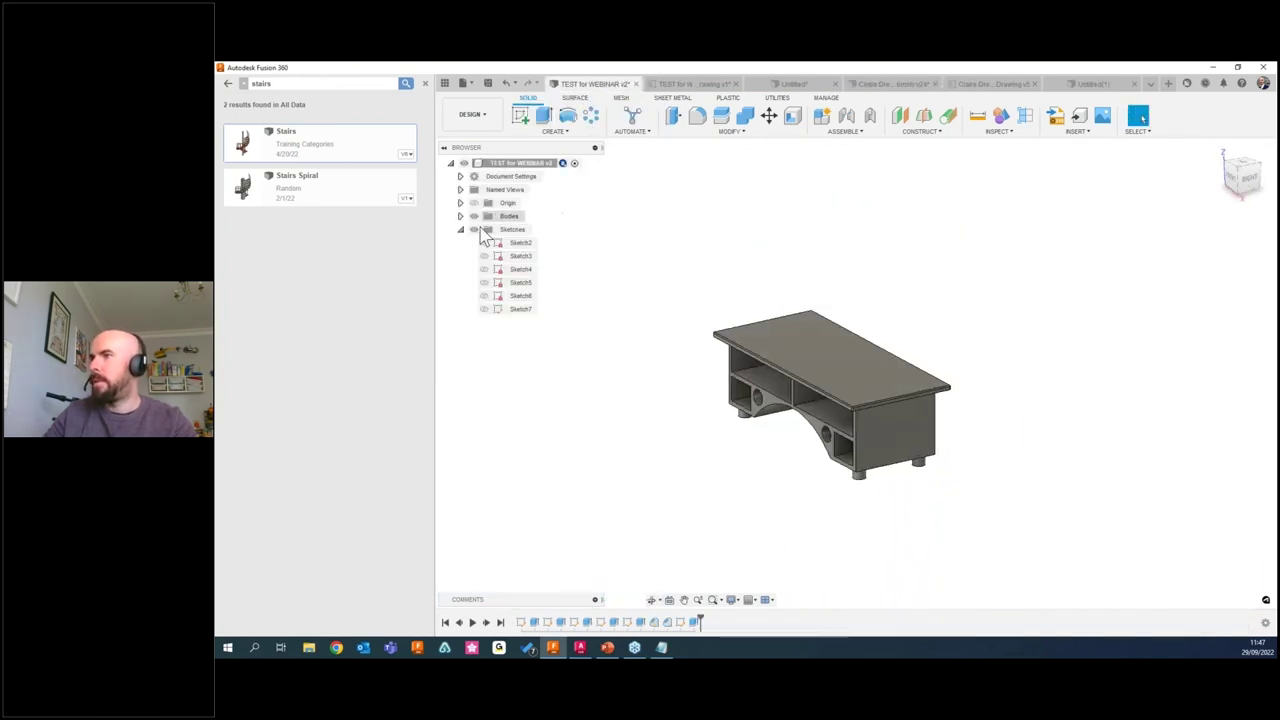
Collapse Sketches and expand the Bodies folder to reveal Body1.
left_click(460, 229)
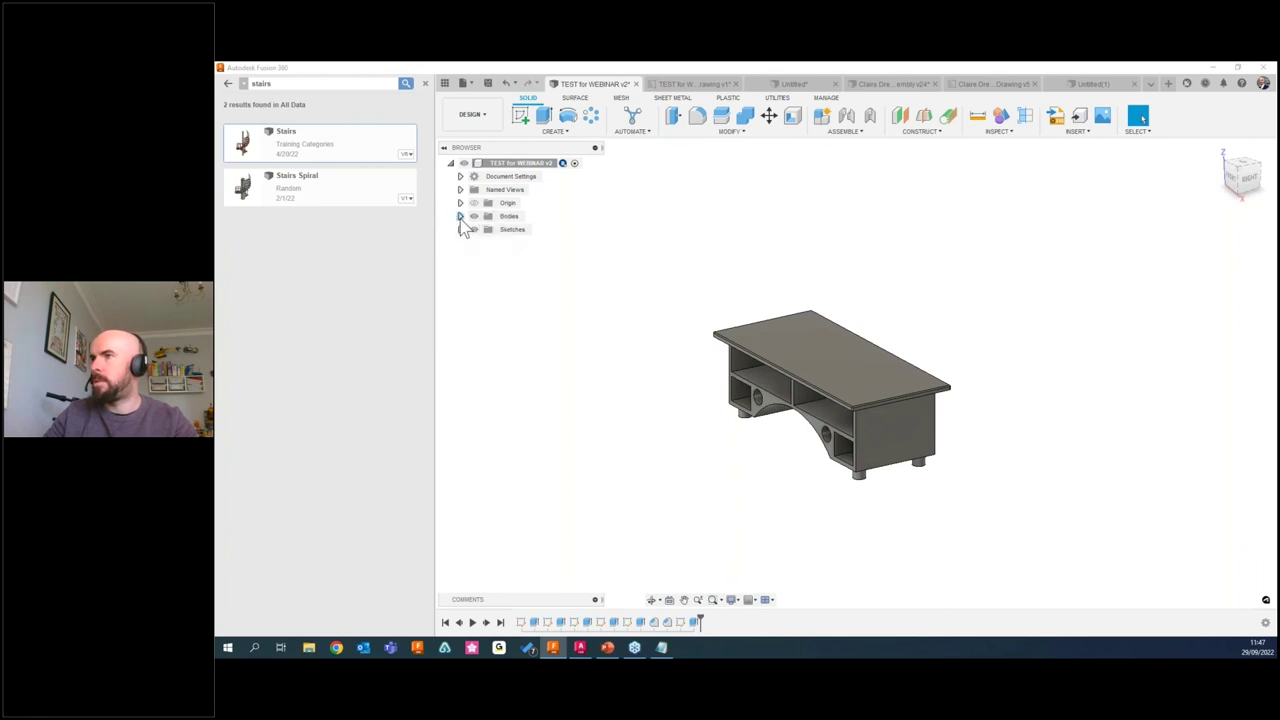
middle_click_drag(645, 265, 656, 250, "shift")
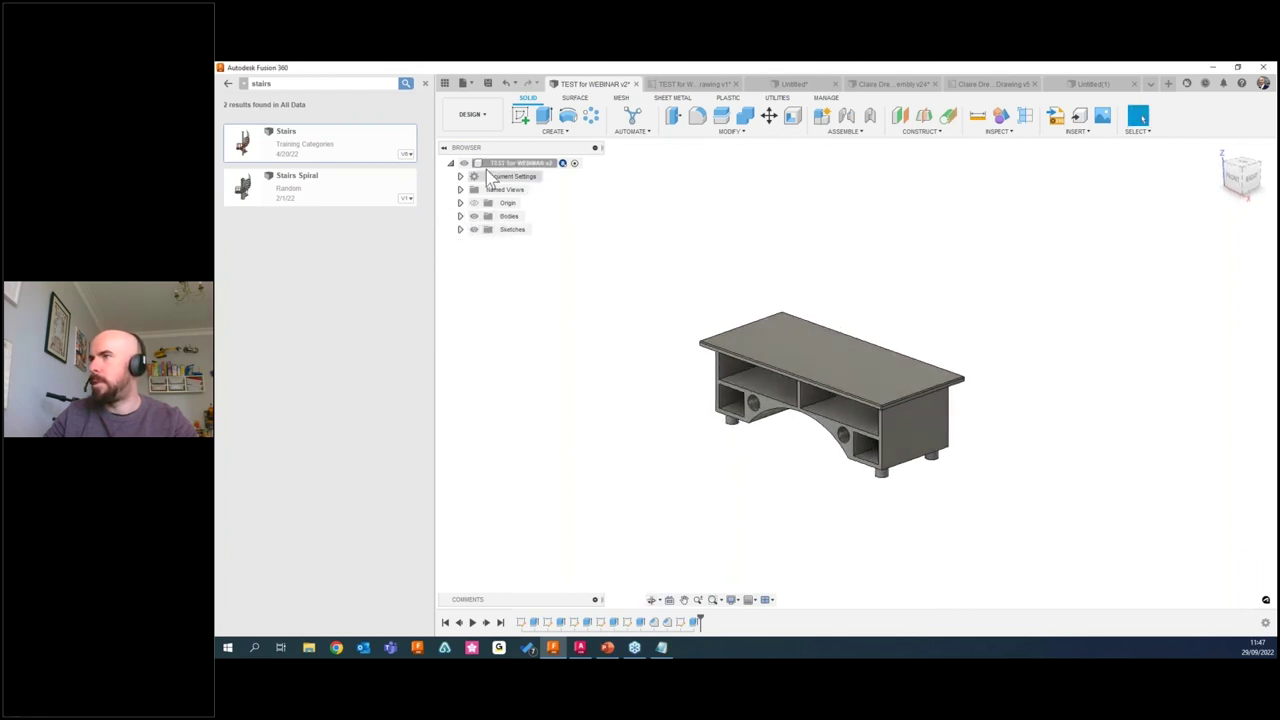
left_click(460, 216)
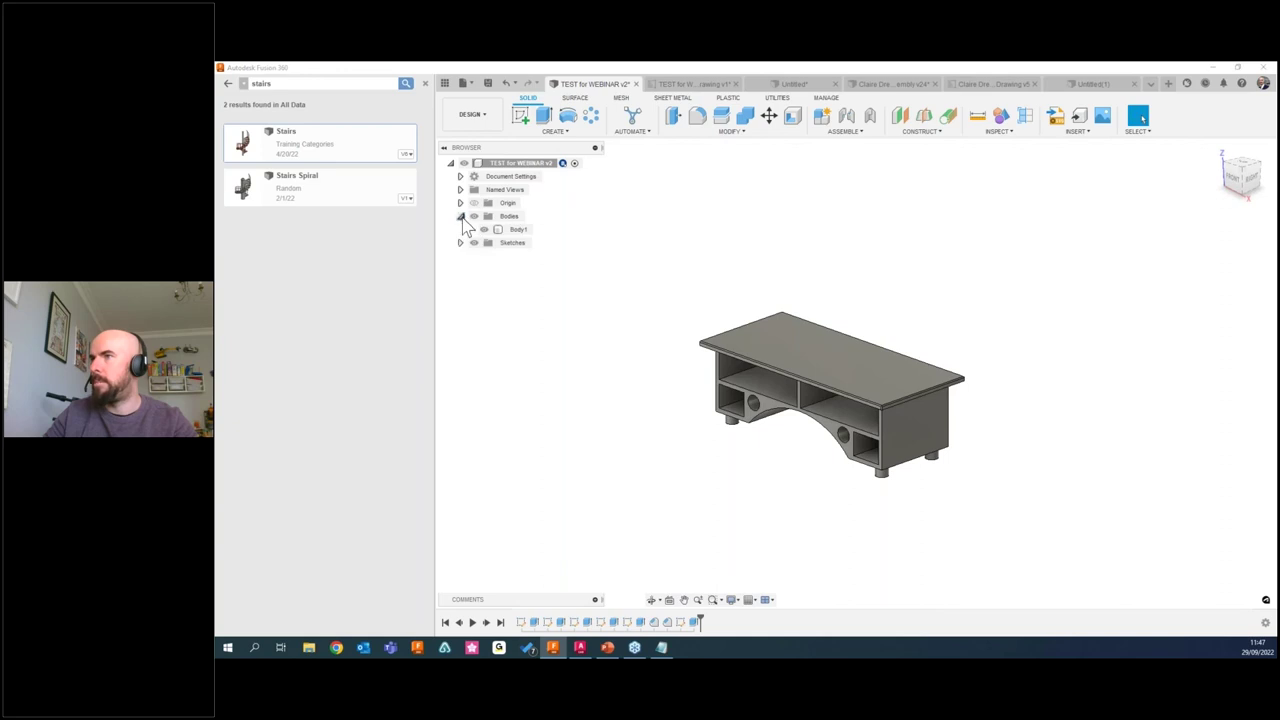
left_click(514, 231)
left_click(632, 307)
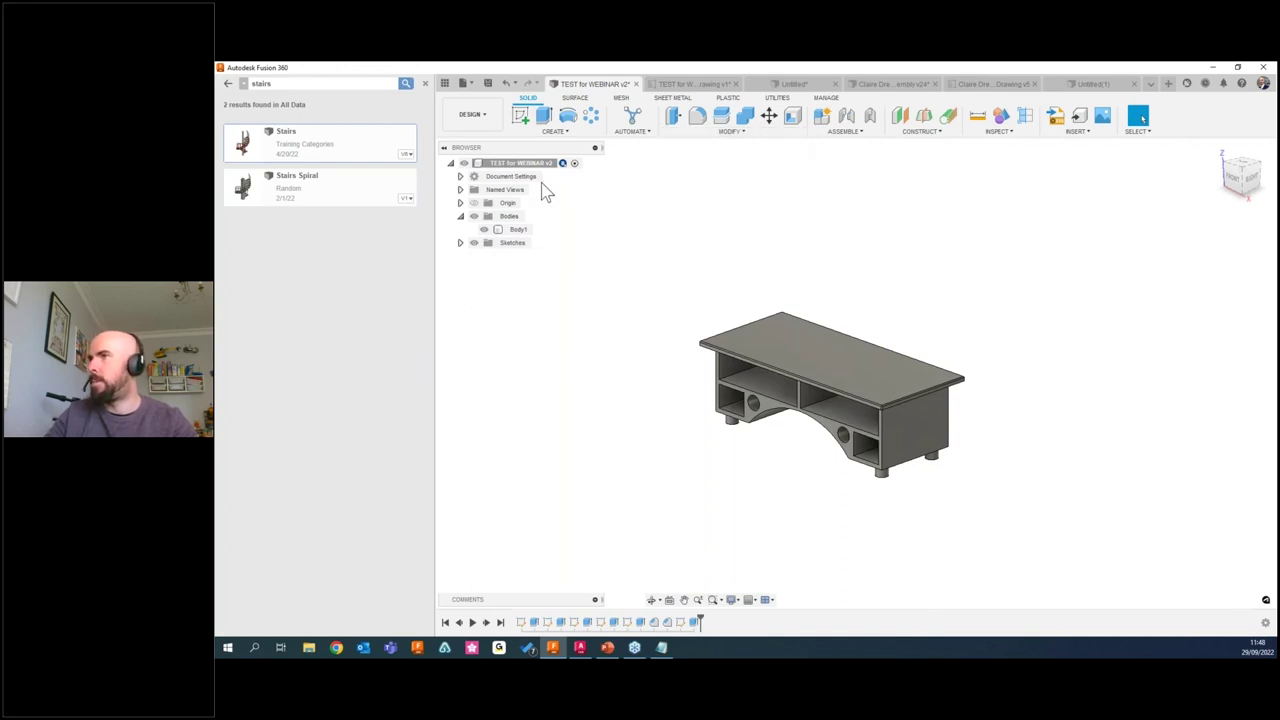
Browse the Create menu, then select and clear the Body1 desk body.
left_click(555, 131)
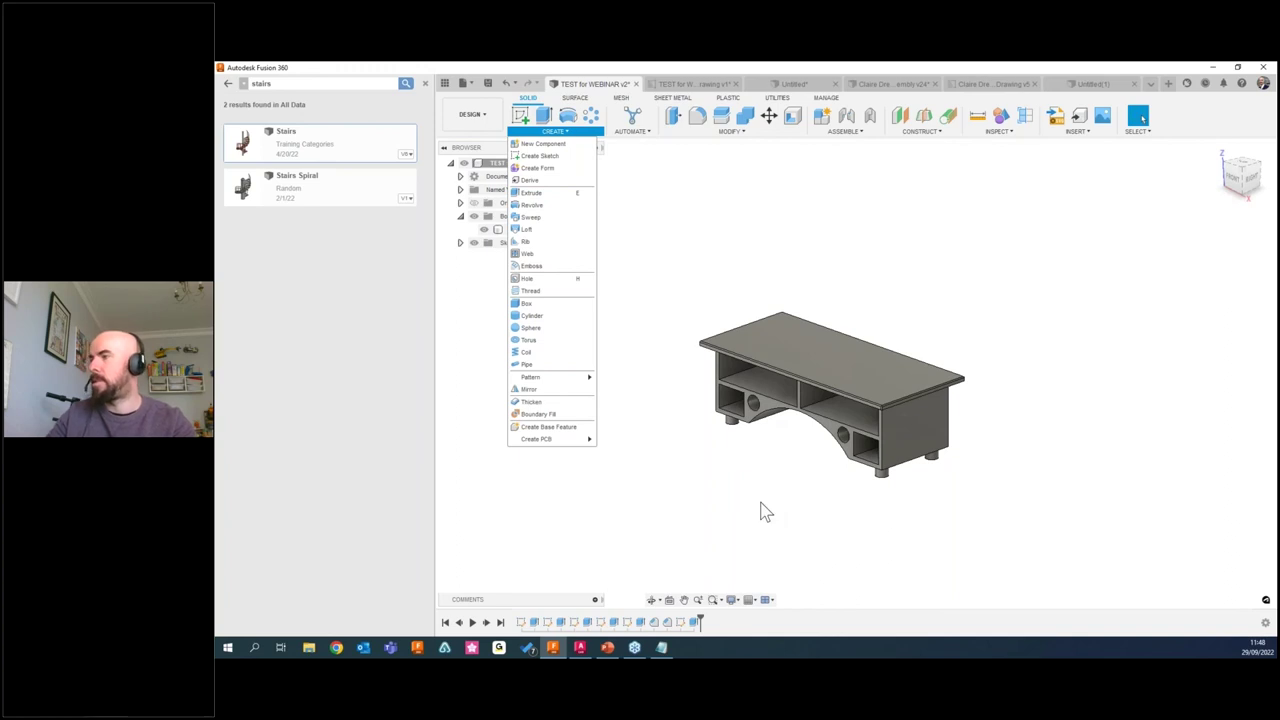
left_click(762, 304)
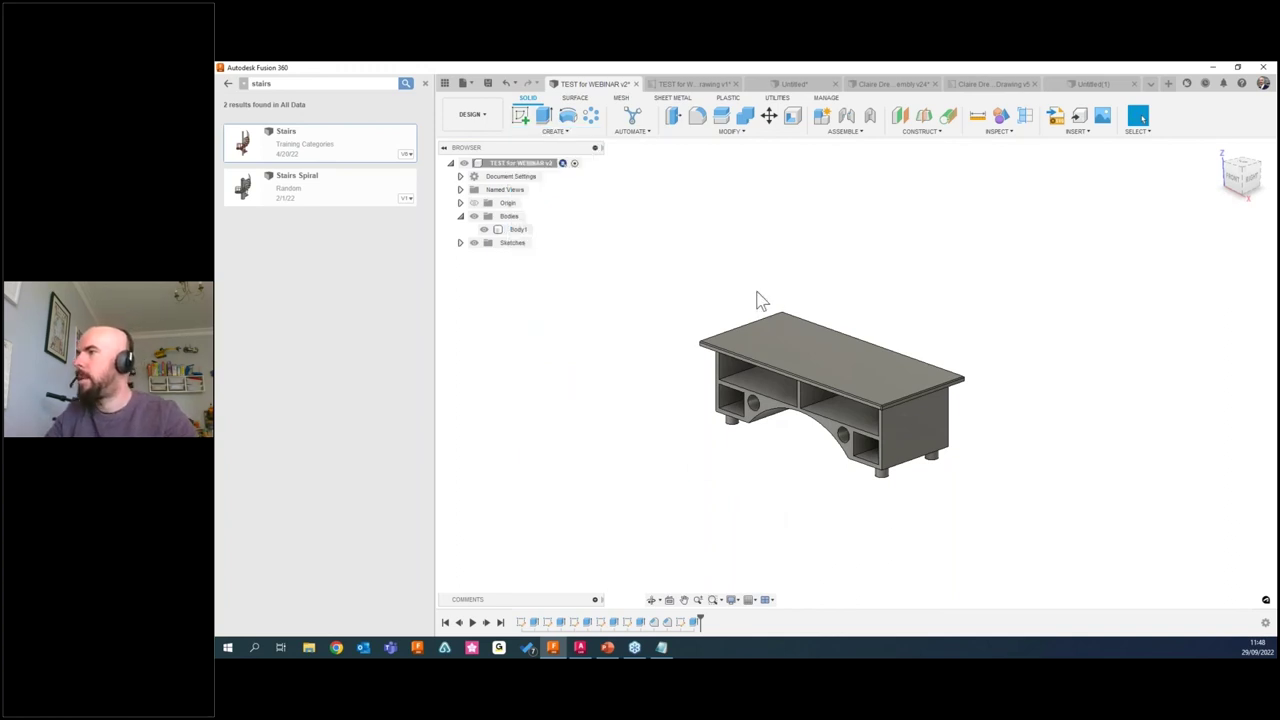
left_click(782, 365)
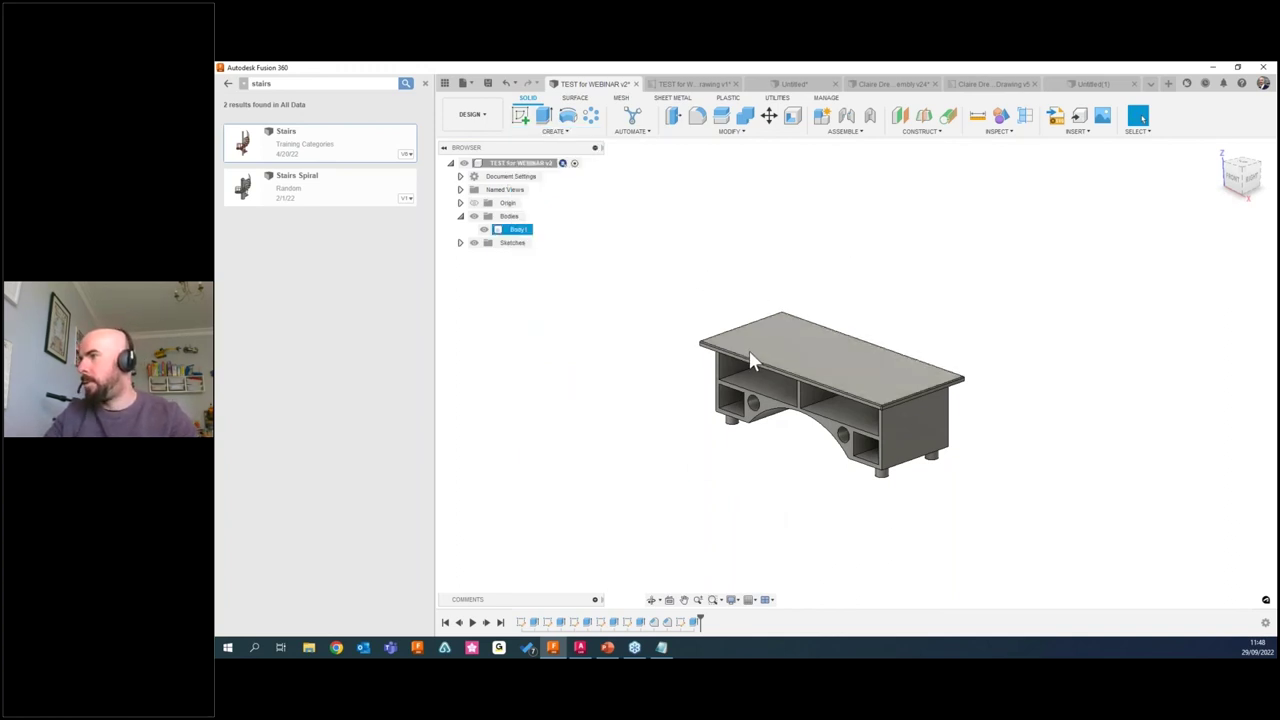
key("Escape")
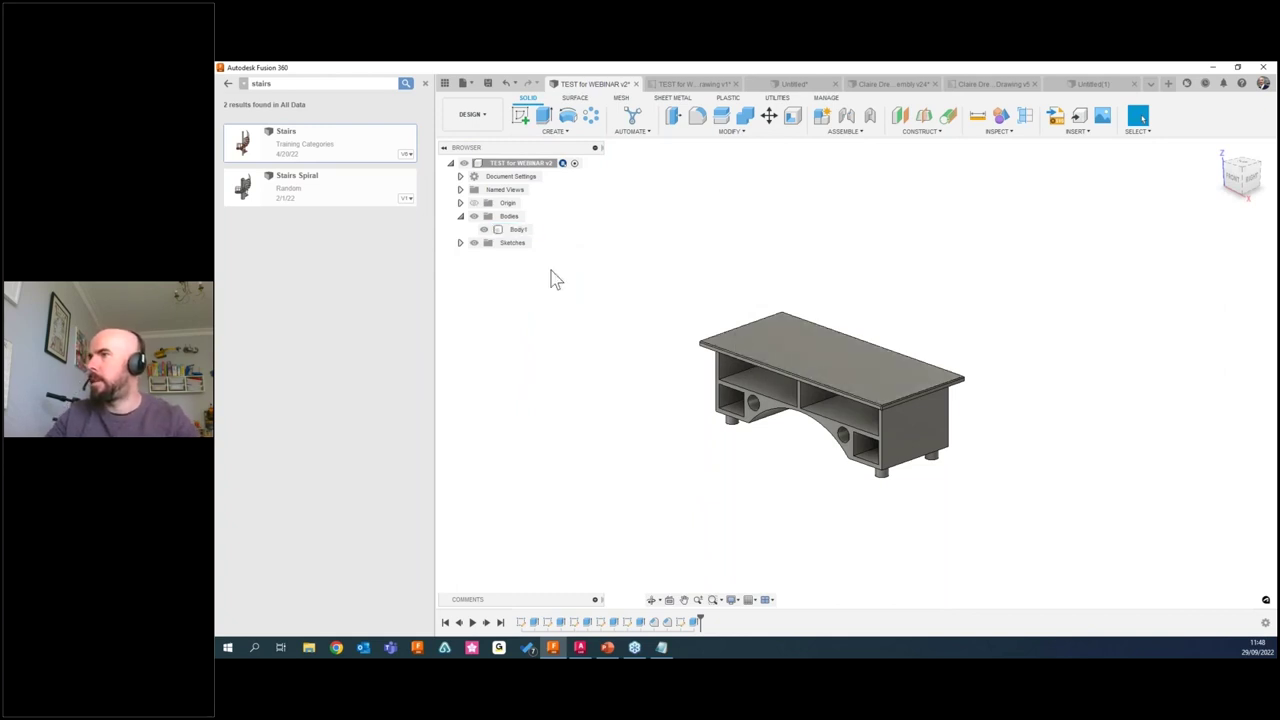
left_click(724, 117)
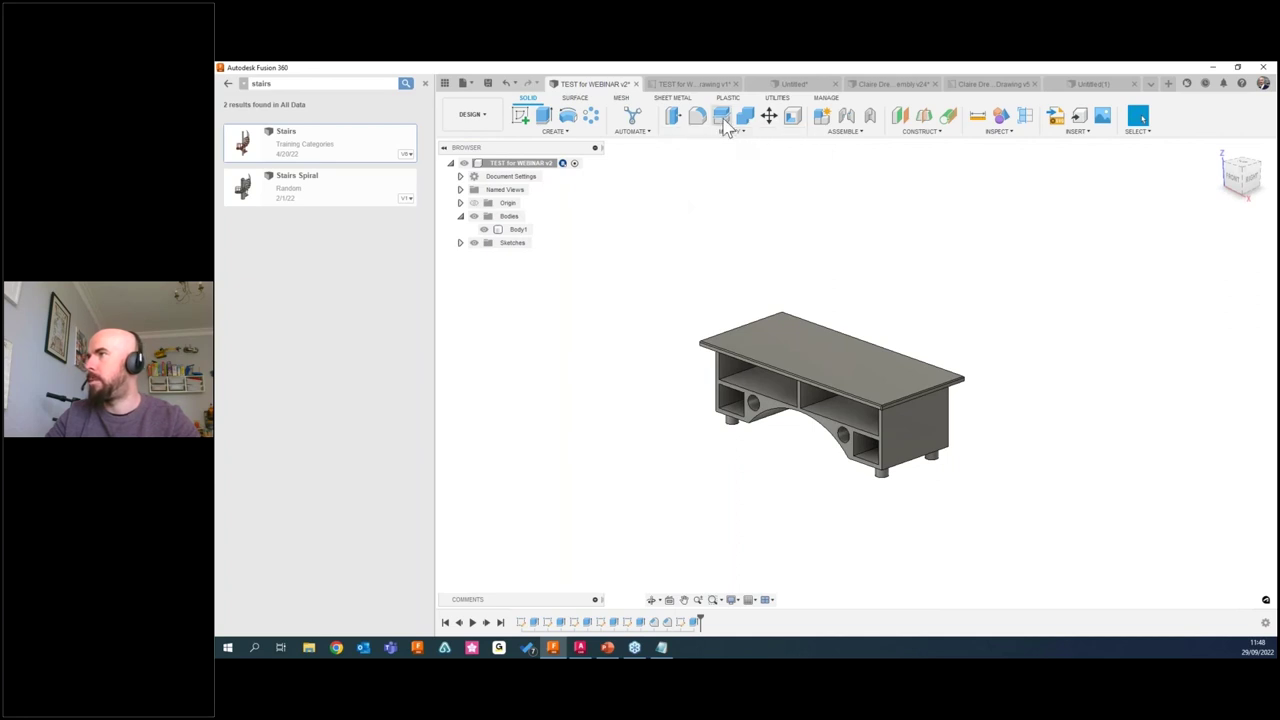
Split the desk with the plane through its top, separating the tabletop slab.
left_click(866, 392)
middle_click_drag(872, 366, 937, 338, "shift")
left_click(963, 340)
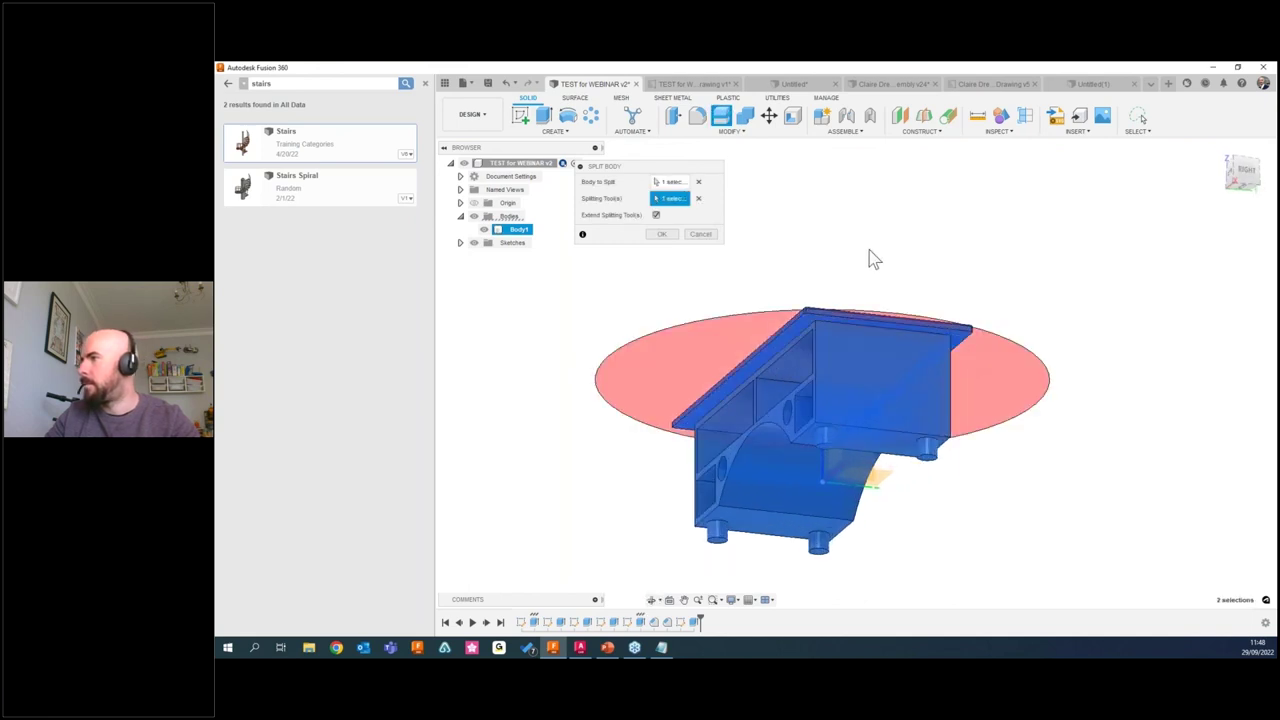
left_click(661, 234)
middle_click_drag(757, 243, 570, 247, "shift")
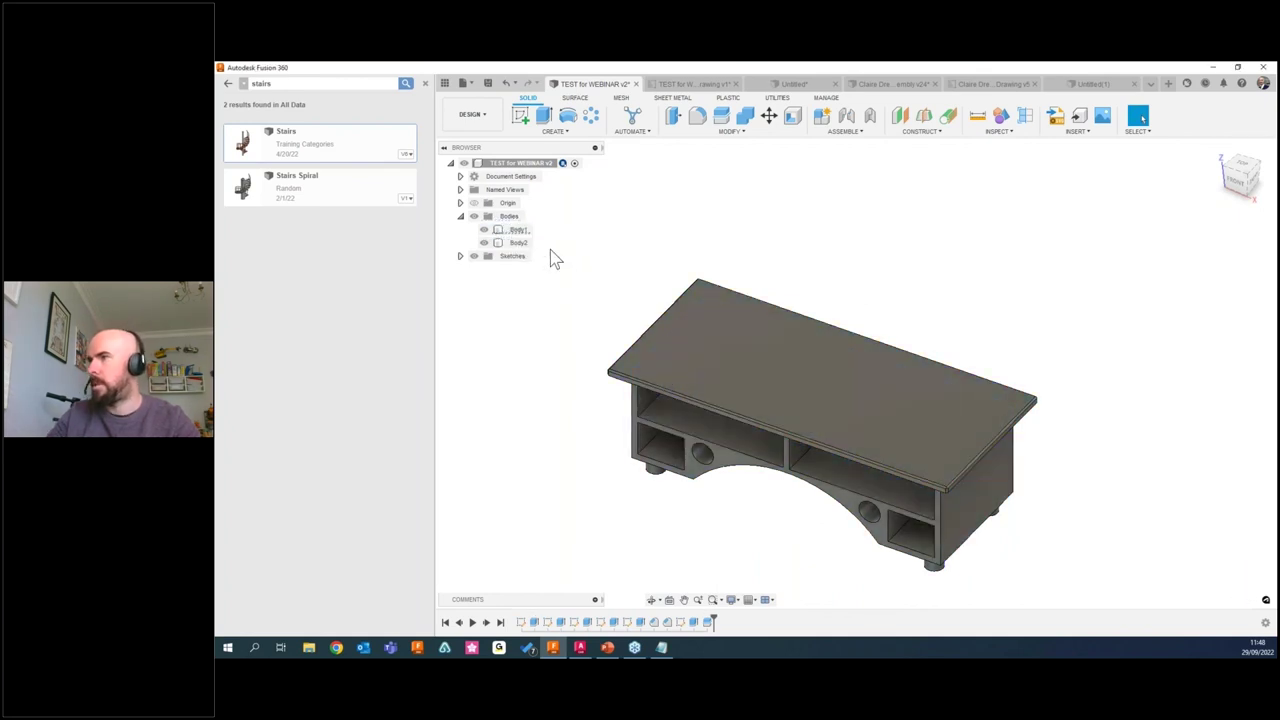
right_click(520, 232)
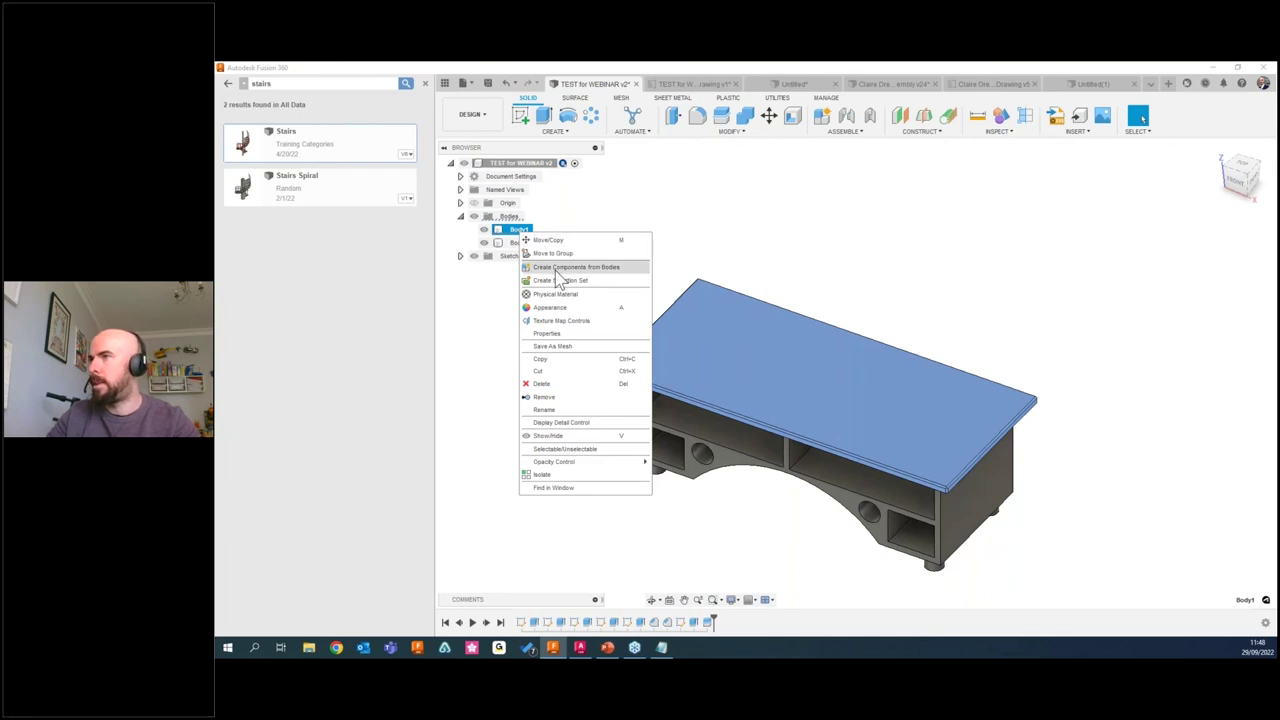
Turn Body1 and Body2 each into their own component.
left_click(557, 269)
right_click(520, 234)
left_click(552, 270)
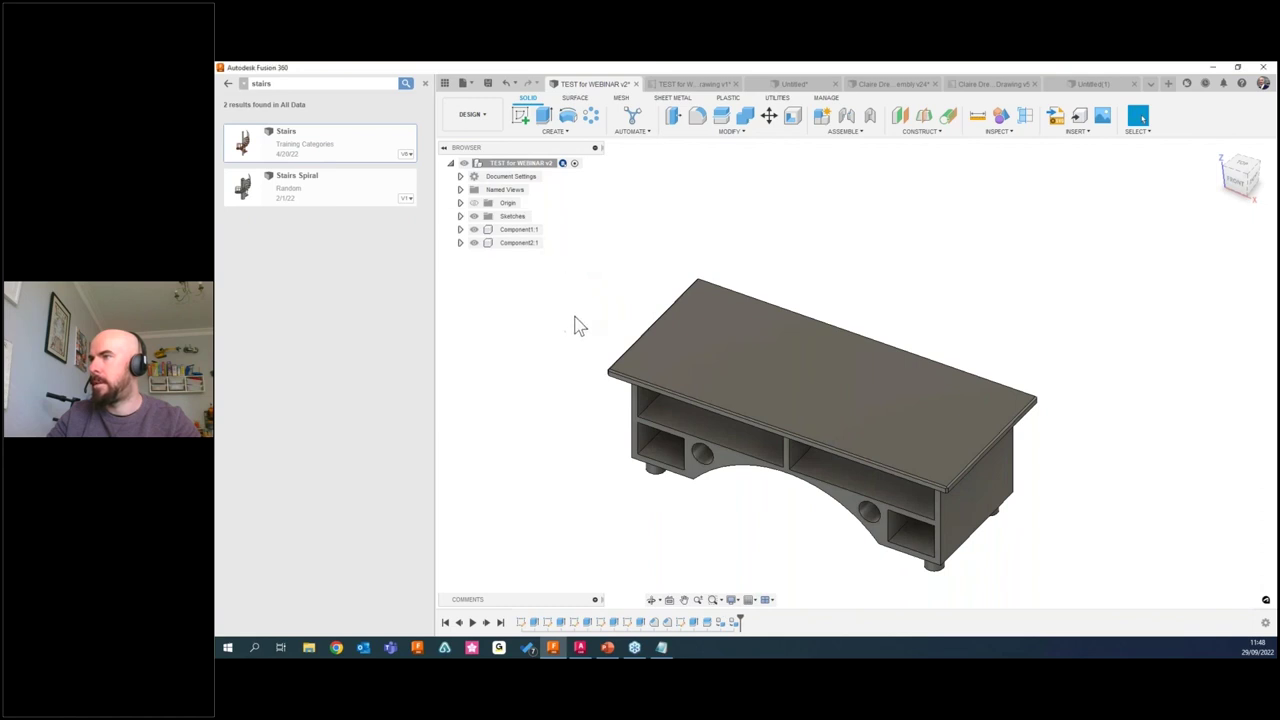
scroll(575, 325, "down", 2)
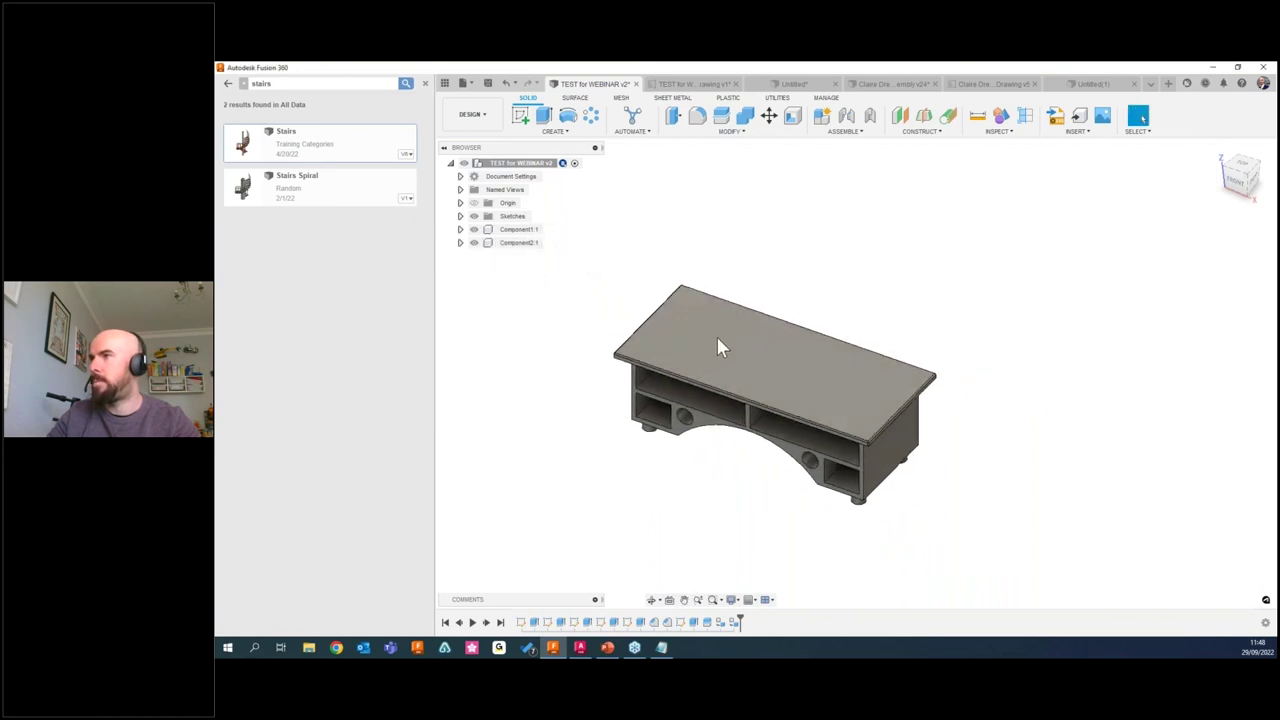
Drag the tabletop and desk apart, then revert them to original positions.
left_click_drag(717, 337, 957, 209)
left_click_drag(810, 344, 585, 349)
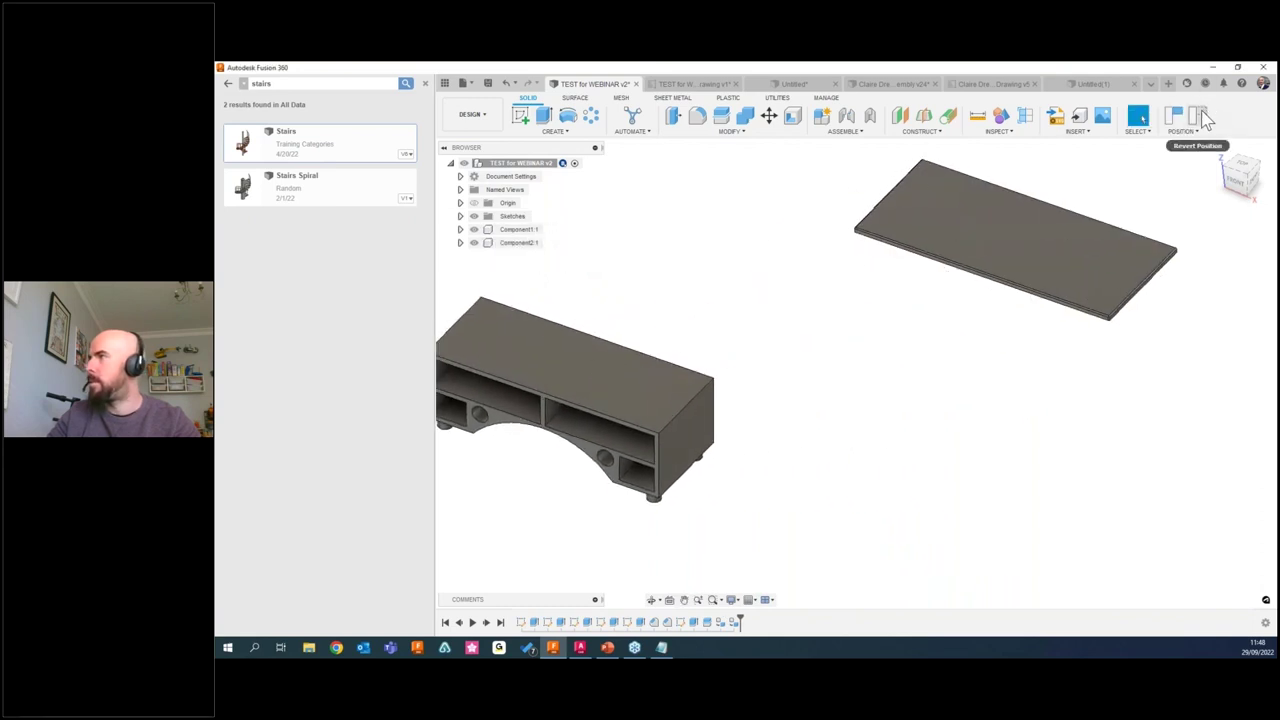
left_click(1198, 117)
left_click_drag(860, 335, 1057, 263)
left_click_drag(823, 391, 673, 391)
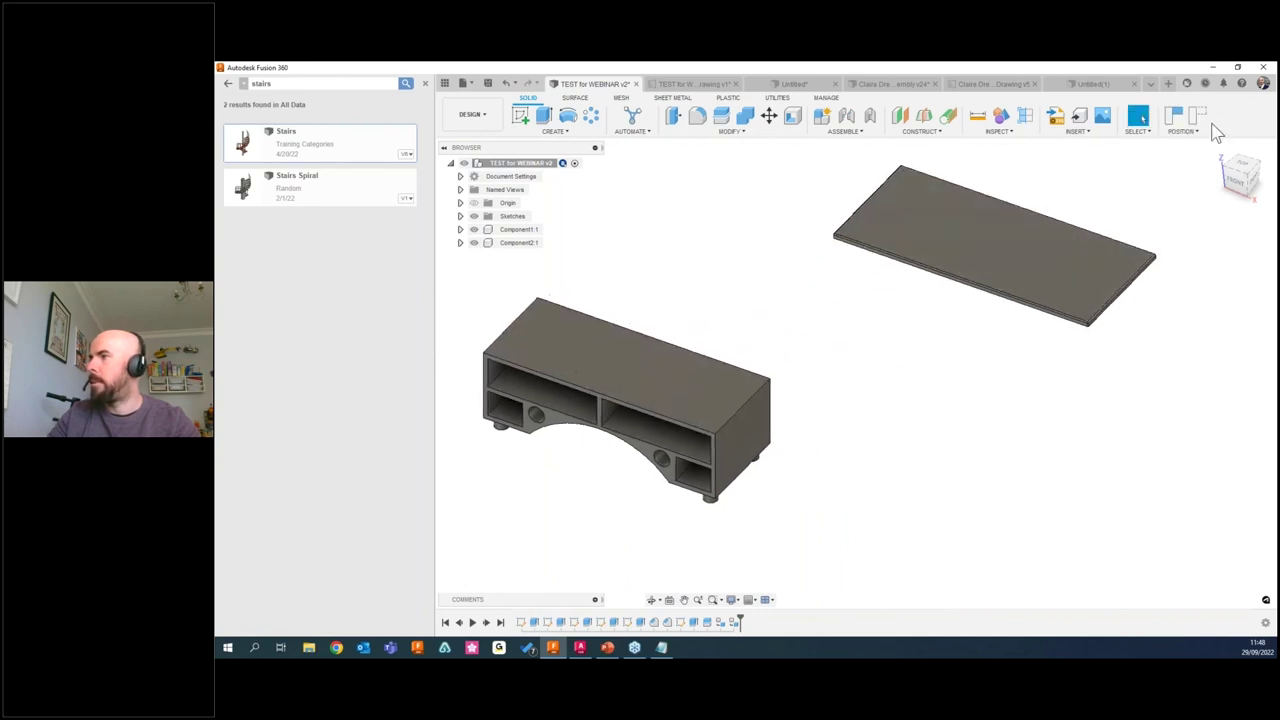
left_click(1198, 117)
middle_click_drag(910, 290, 785, 262, "shift")
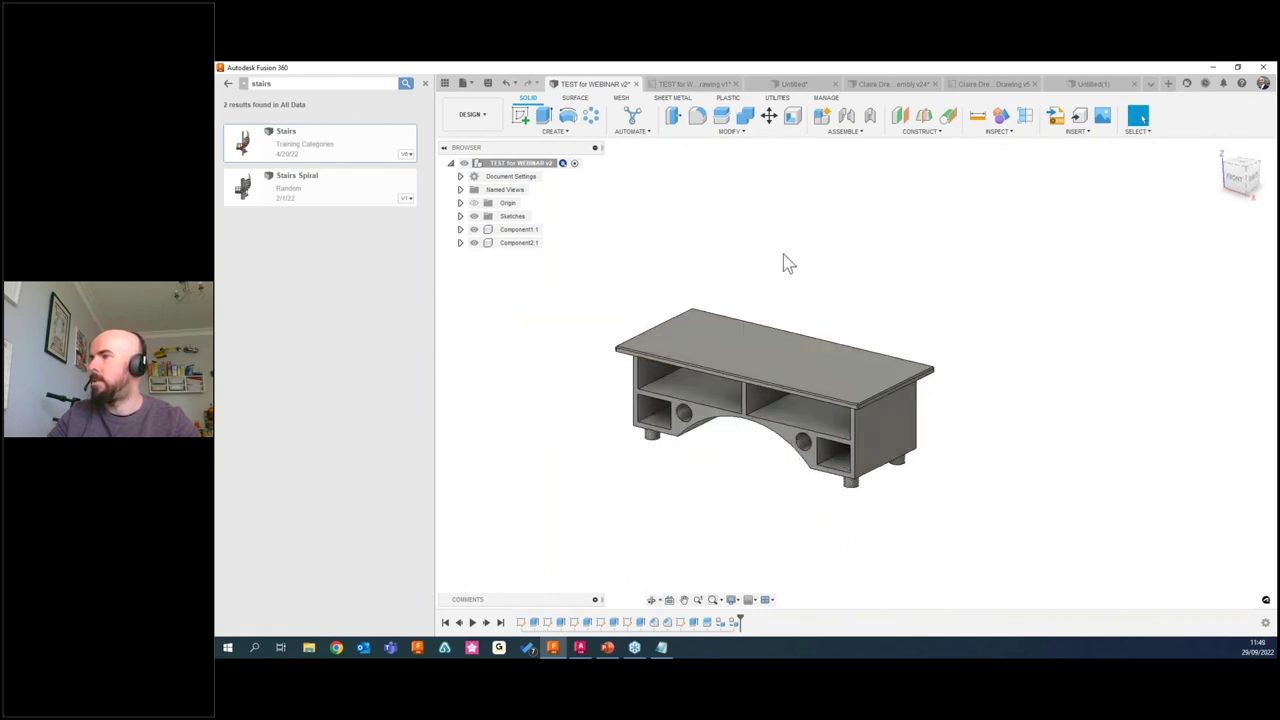
Join the tabletop to the desk with a Revolute as-built joint.
left_click(847, 118)
left_click(775, 359)
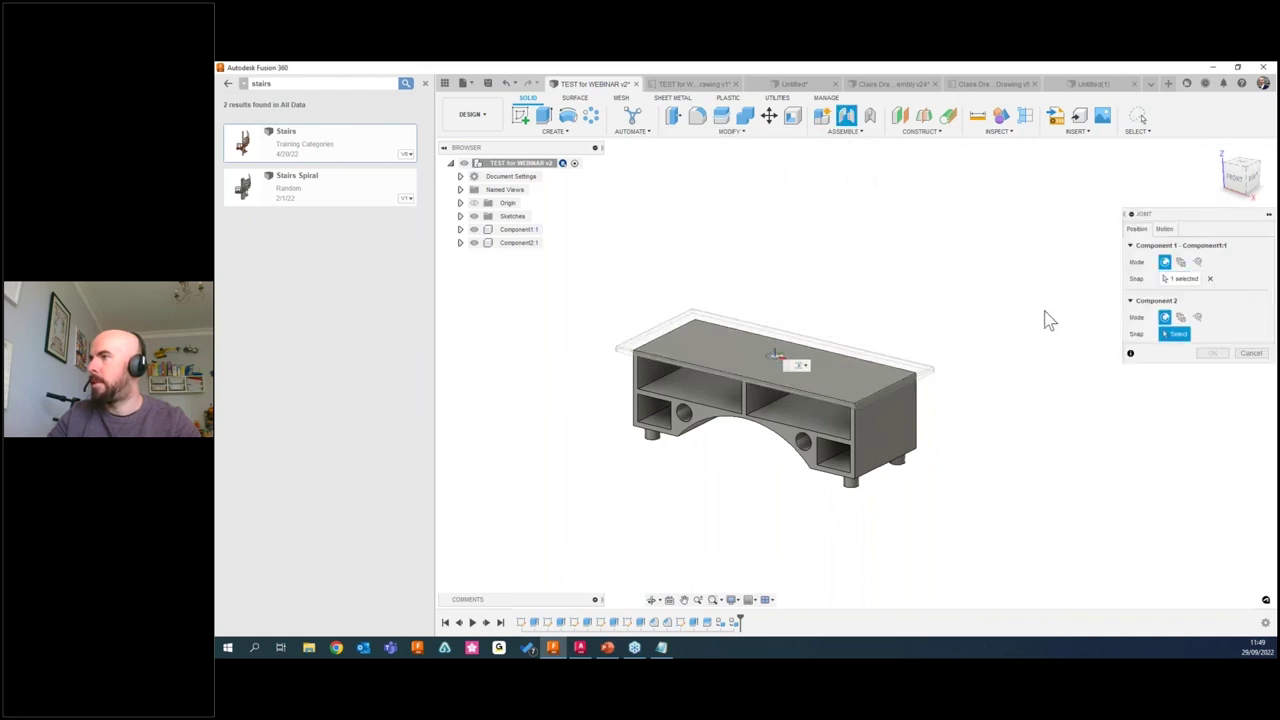
left_click(1250, 354)
left_click(870, 116)
left_click(797, 318)
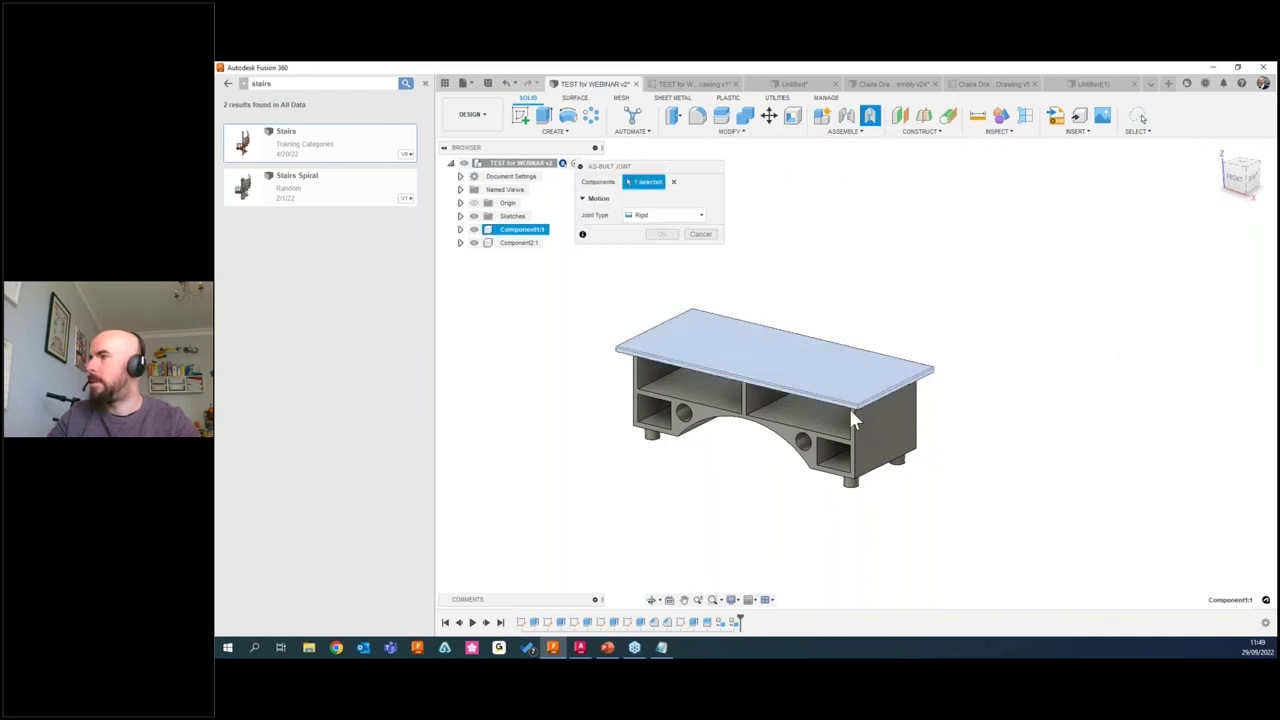
left_click(915, 372)
left_click(645, 182)
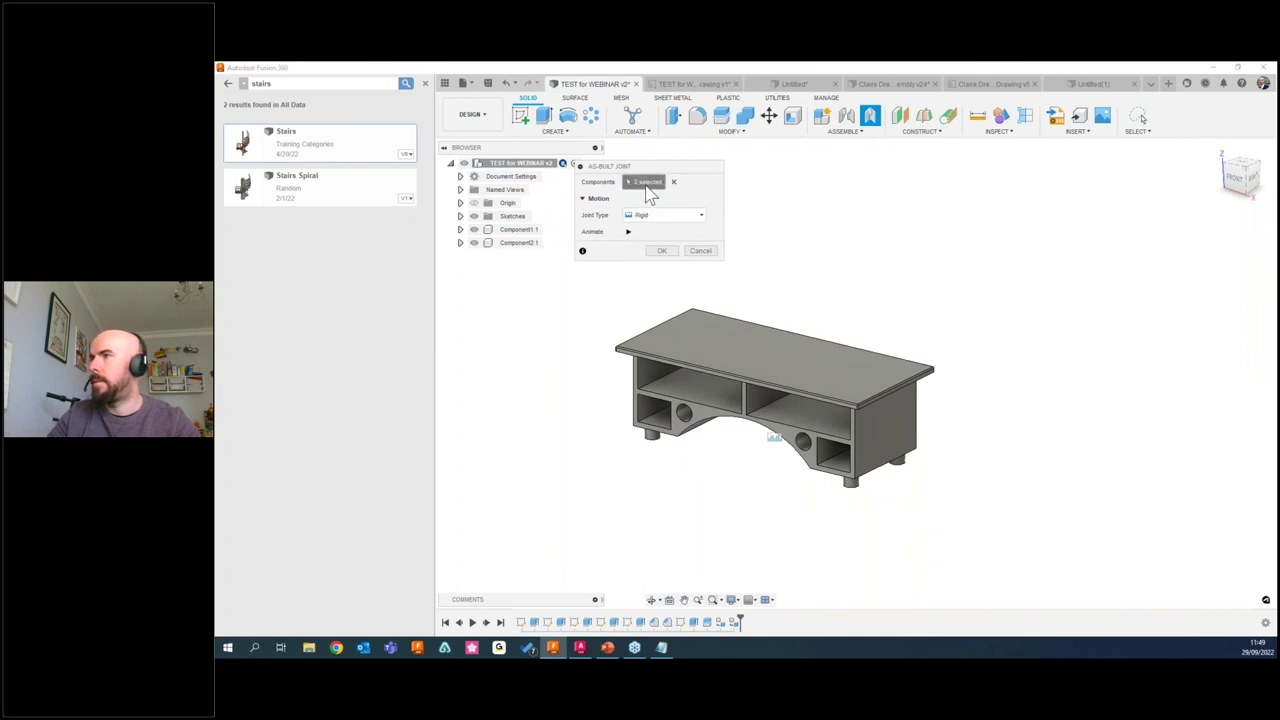
left_click(660, 215)
left_click(650, 239)
left_click(661, 300)
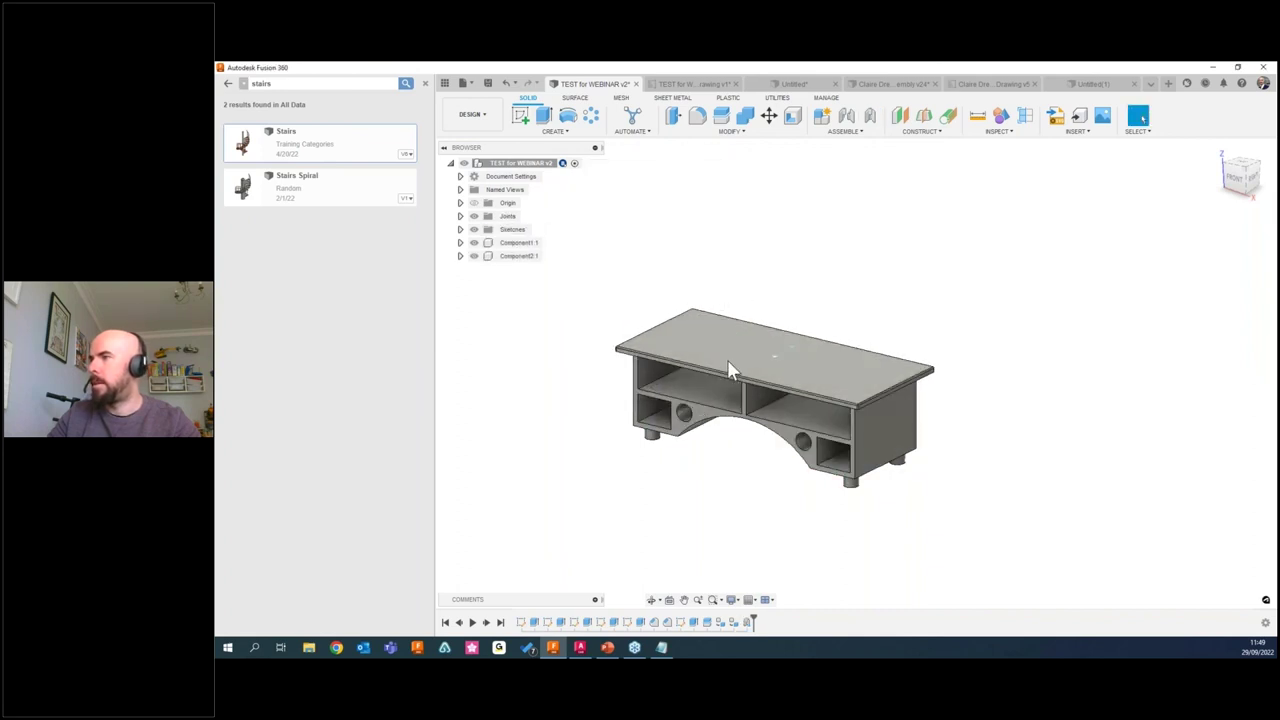
Ground Component2:1 and rotate the tabletop about its new joint.
right_click(521, 256)
left_click(545, 282)
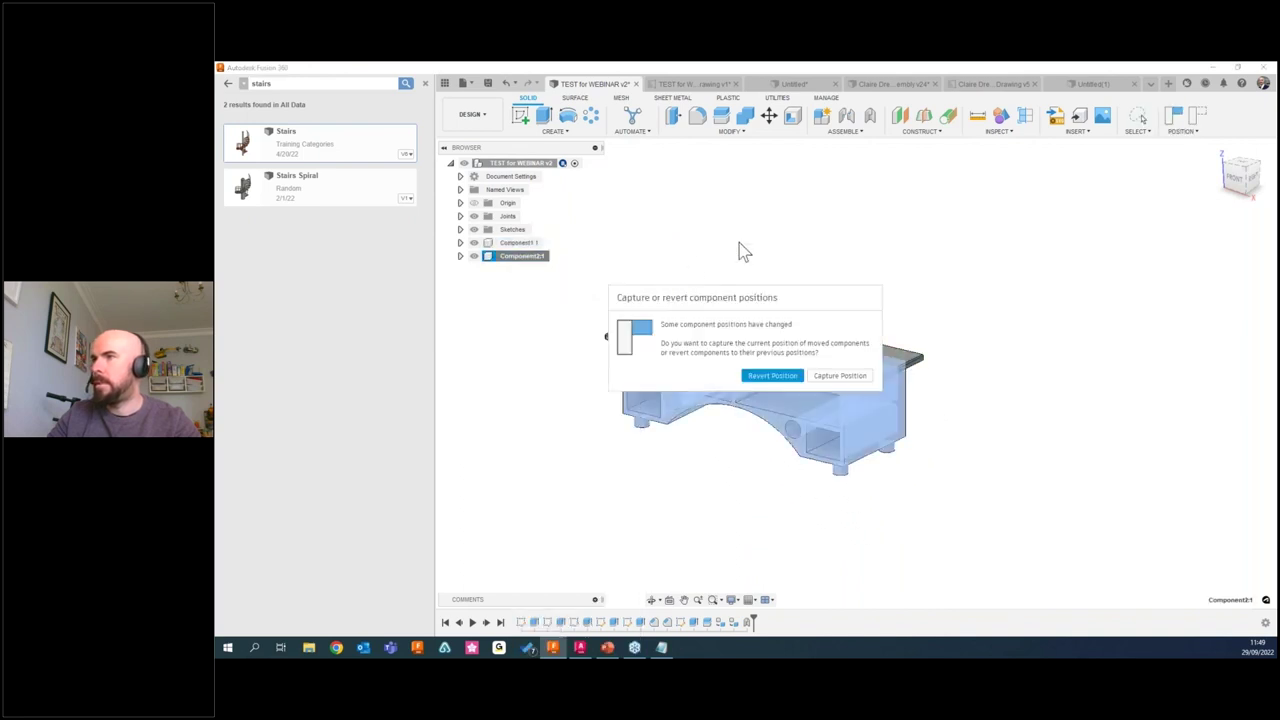
left_click(840, 376)
left_click_drag(686, 315, 836, 415)
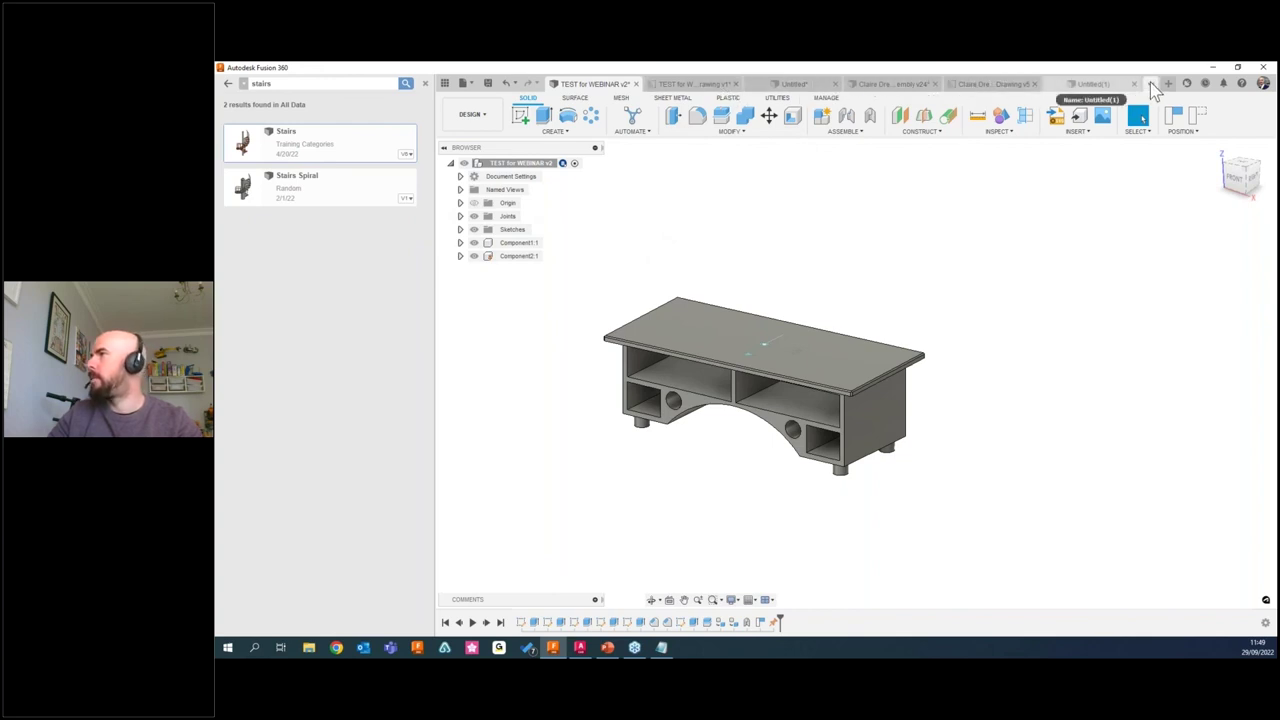
left_click(1151, 84)
Switch to Bird Box and highlight each part body in the browser.
left_click(1094, 172)
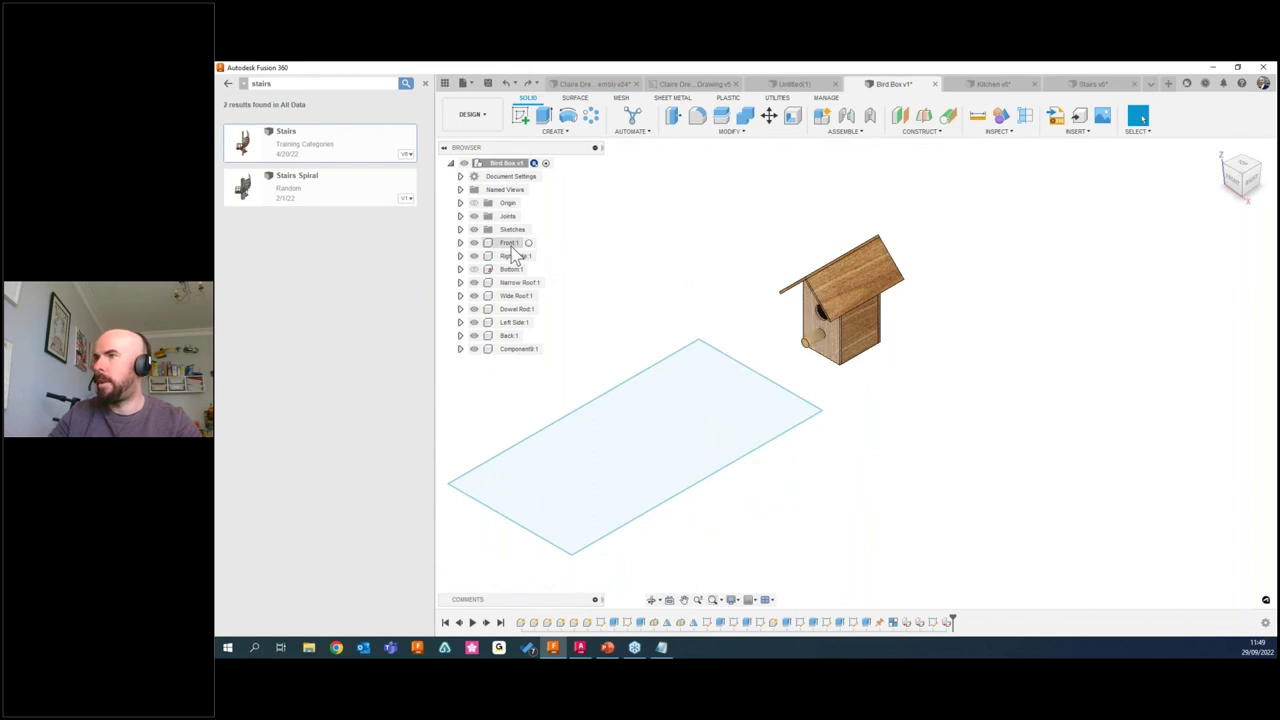
left_click(513, 256)
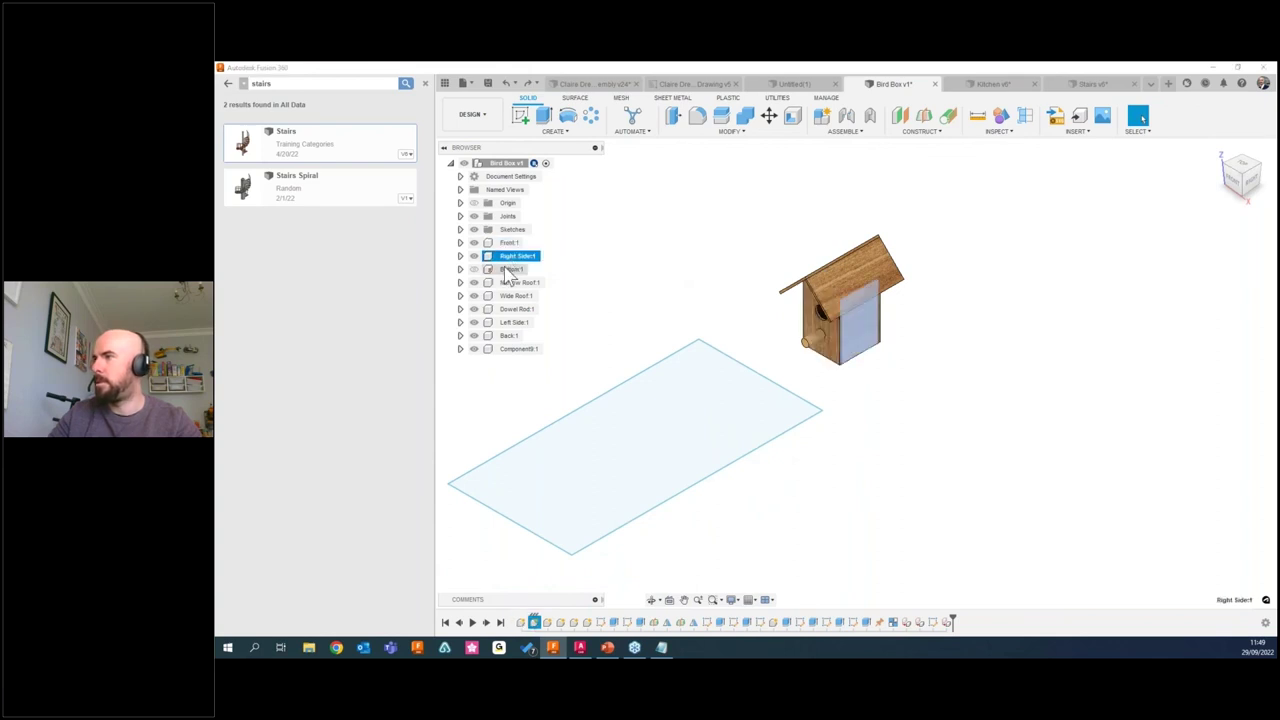
left_click(512, 269)
left_click(509, 283)
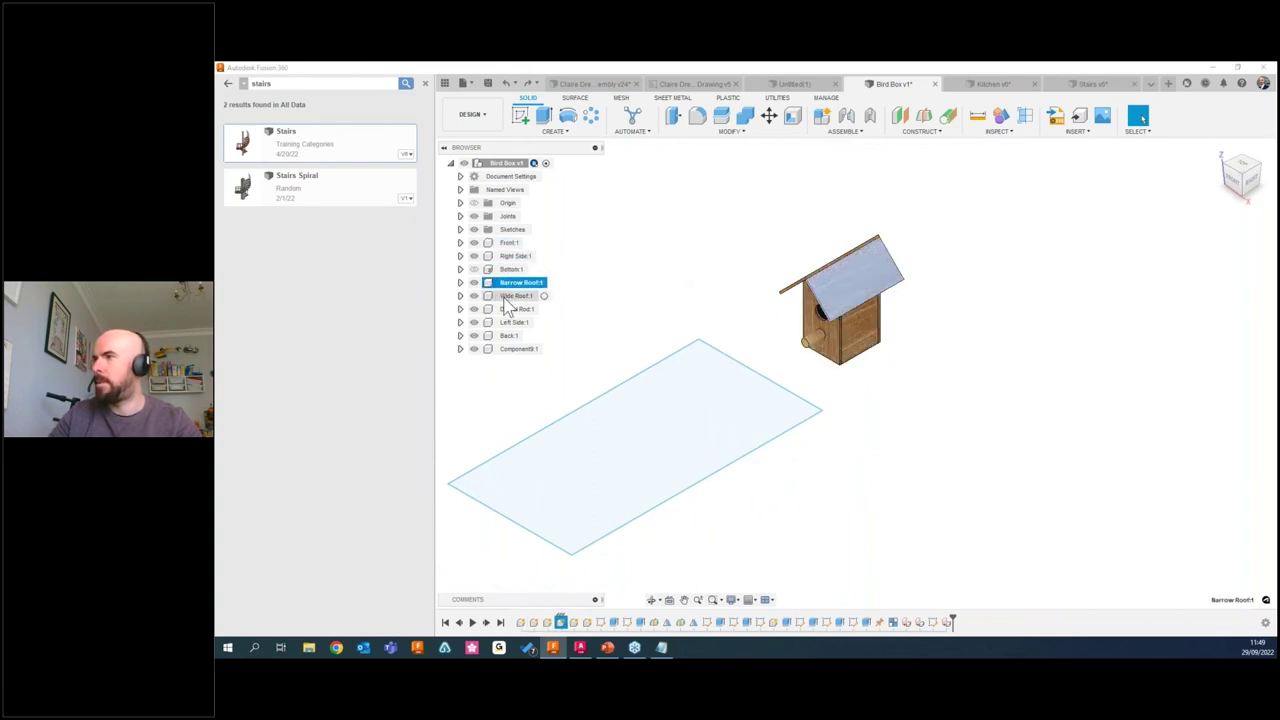
left_click(512, 296)
left_click(513, 309)
left_click(512, 322)
left_click(506, 336)
left_click(513, 349)
left_click(592, 289)
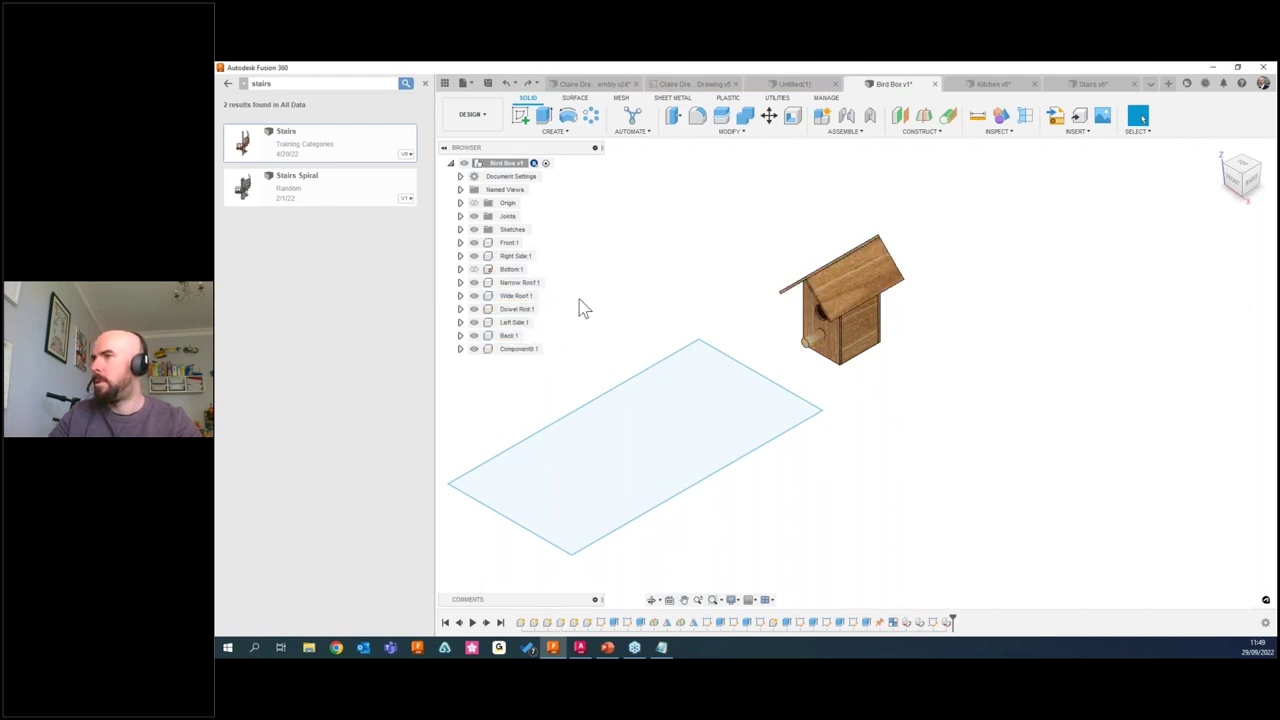
Show Sketch1 and reshape its rectangle's right, lower and left edges.
middle_click_drag(716, 313, 800, 271)
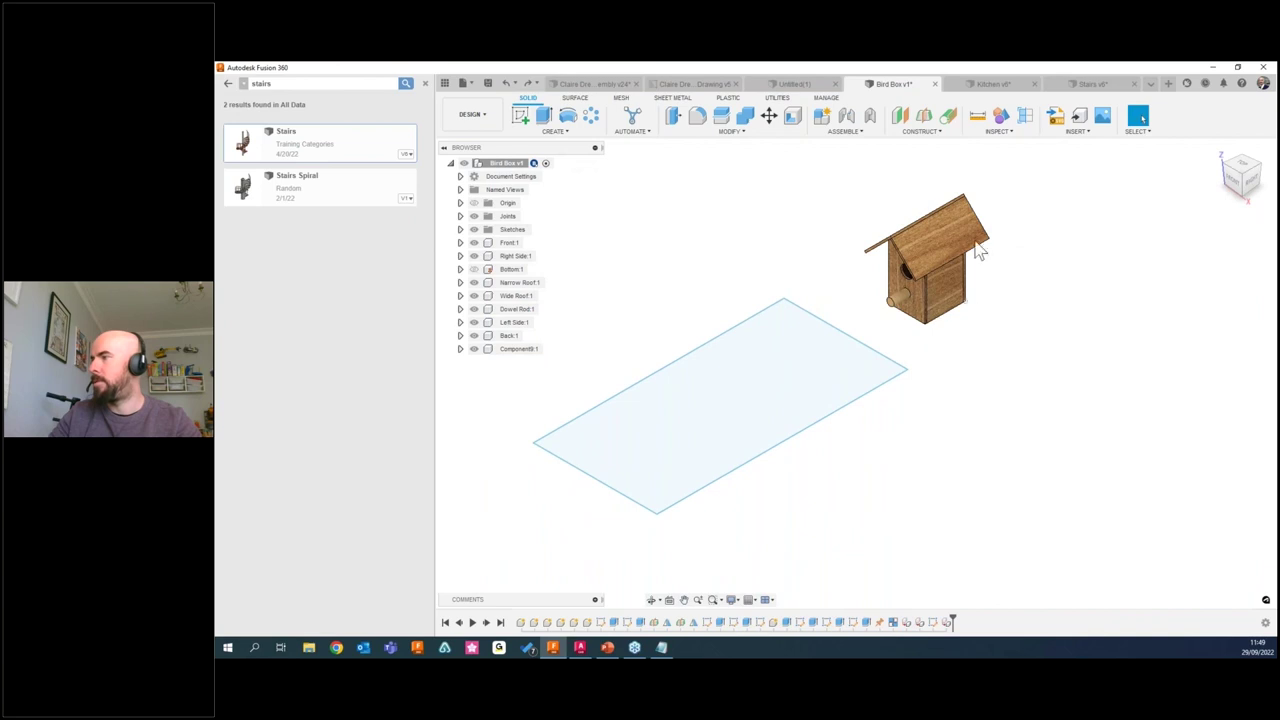
left_click(754, 433)
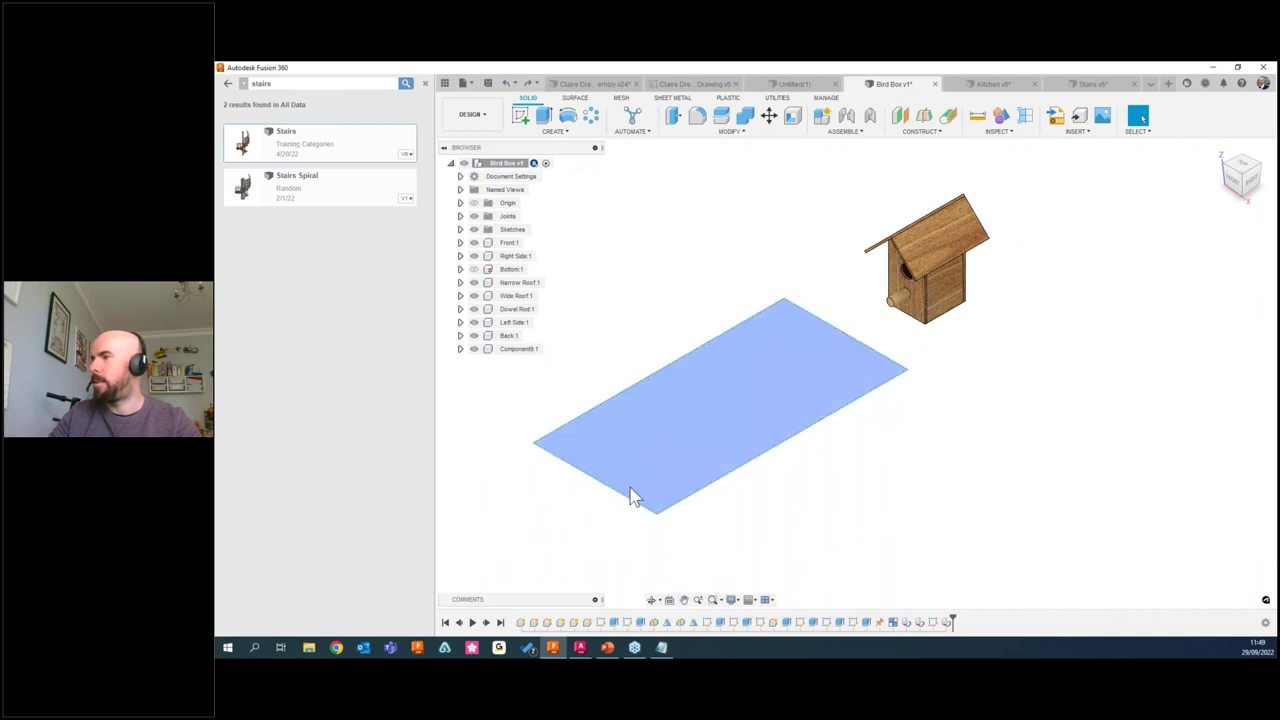
left_click(460, 229)
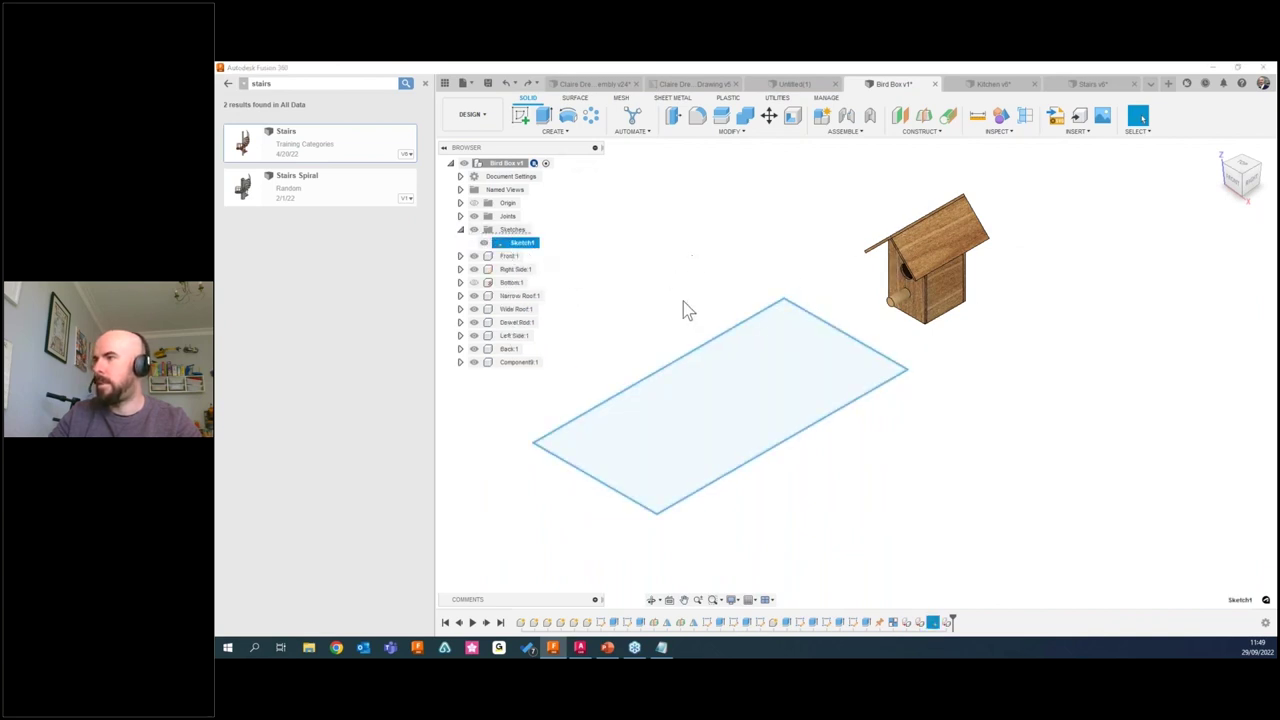
left_click(760, 332)
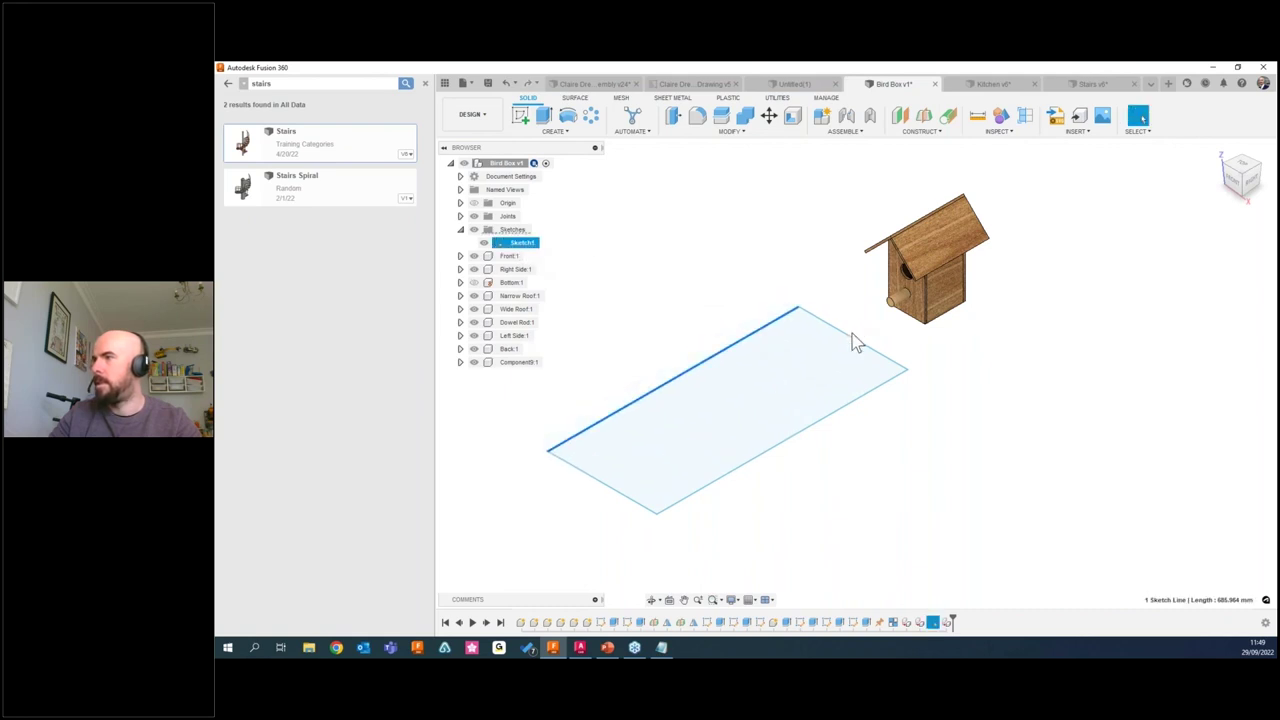
left_click_drag(855, 345, 778, 374)
left_click_drag(765, 463, 788, 490)
left_click_drag(666, 523, 716, 495)
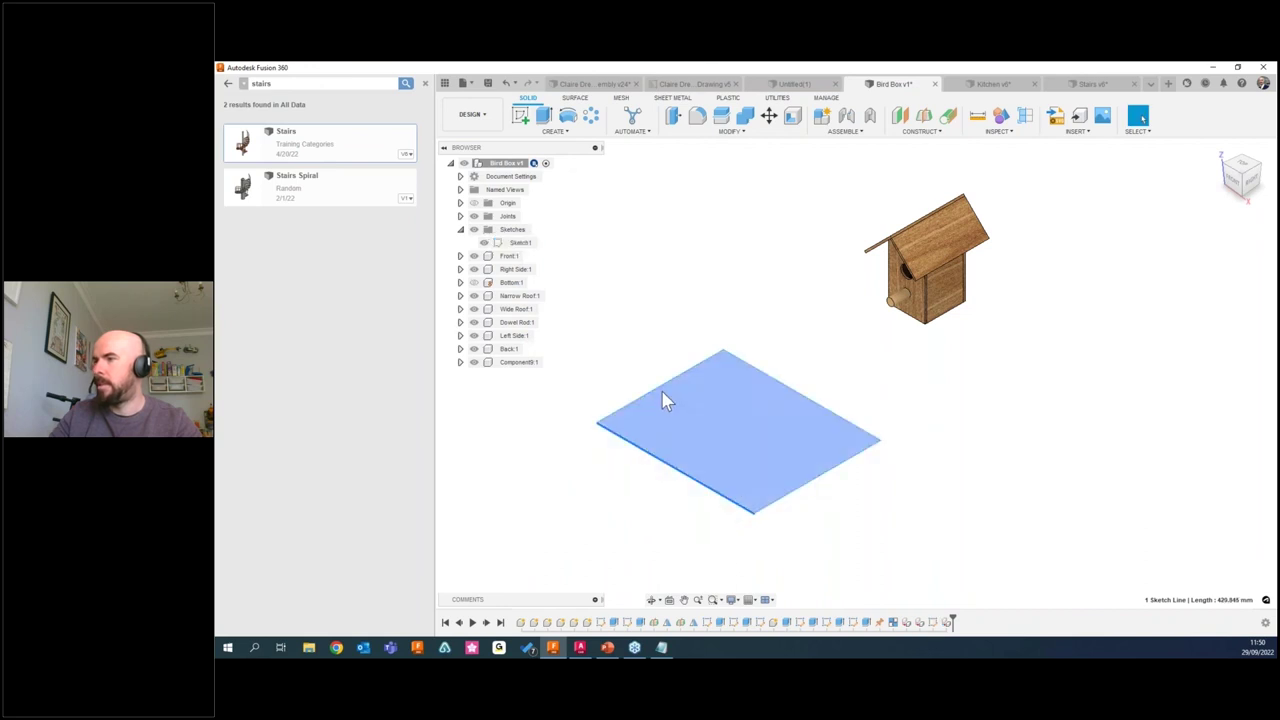
left_click_drag(659, 388, 663, 393)
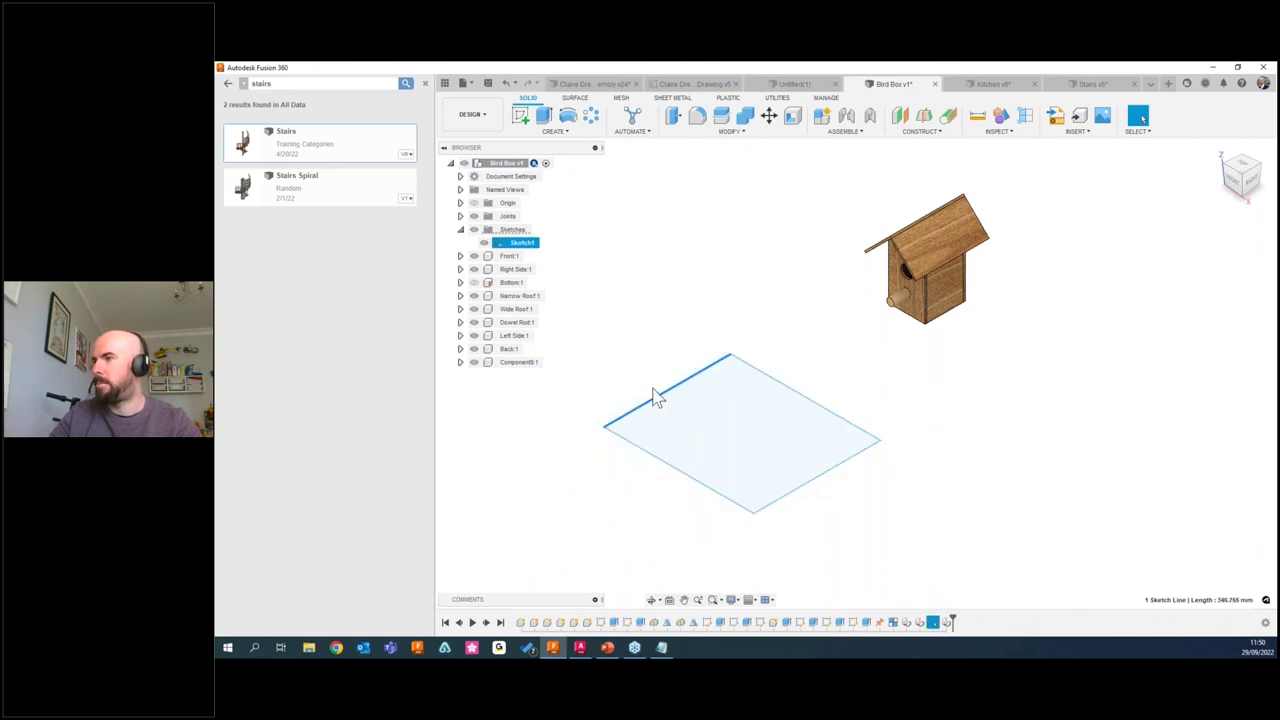
Pull the rectangle's upper-left and upper-right edges outward to enlarge the sheet.
left_click(654, 399, "shift")
left_click_drag(649, 402, 600, 463)
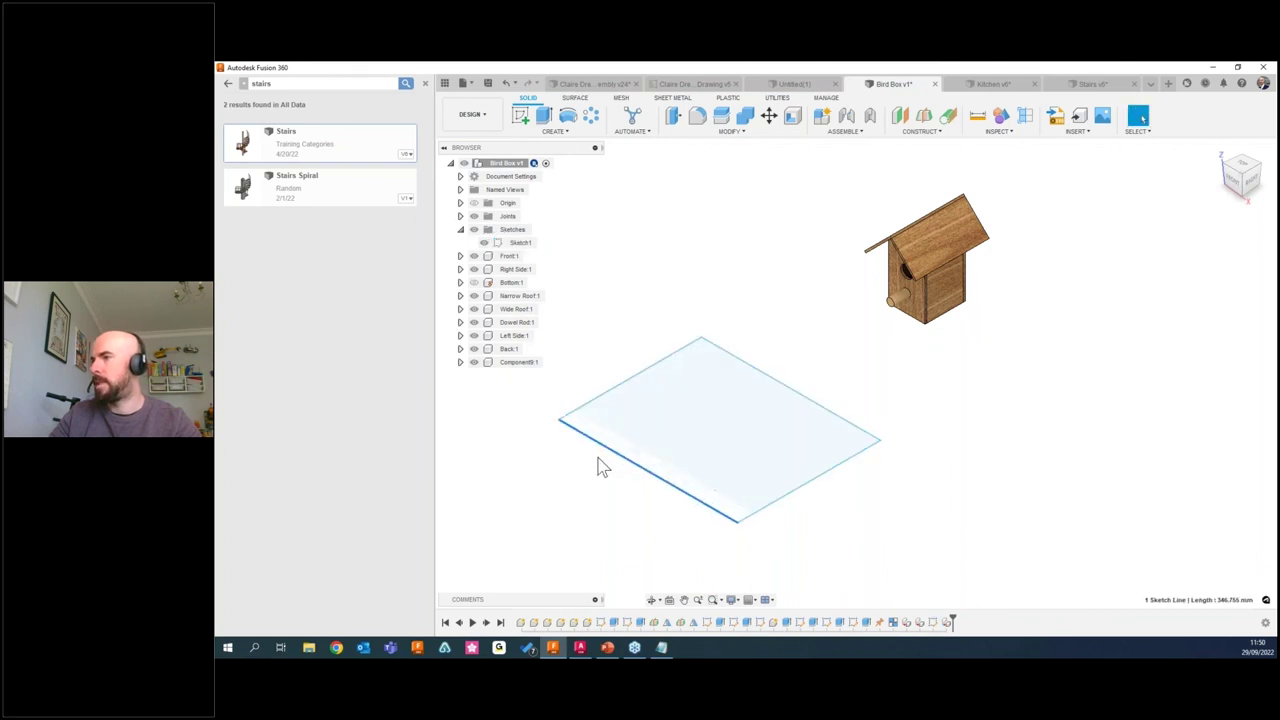
left_click(829, 477)
left_click_drag(846, 429, 870, 400)
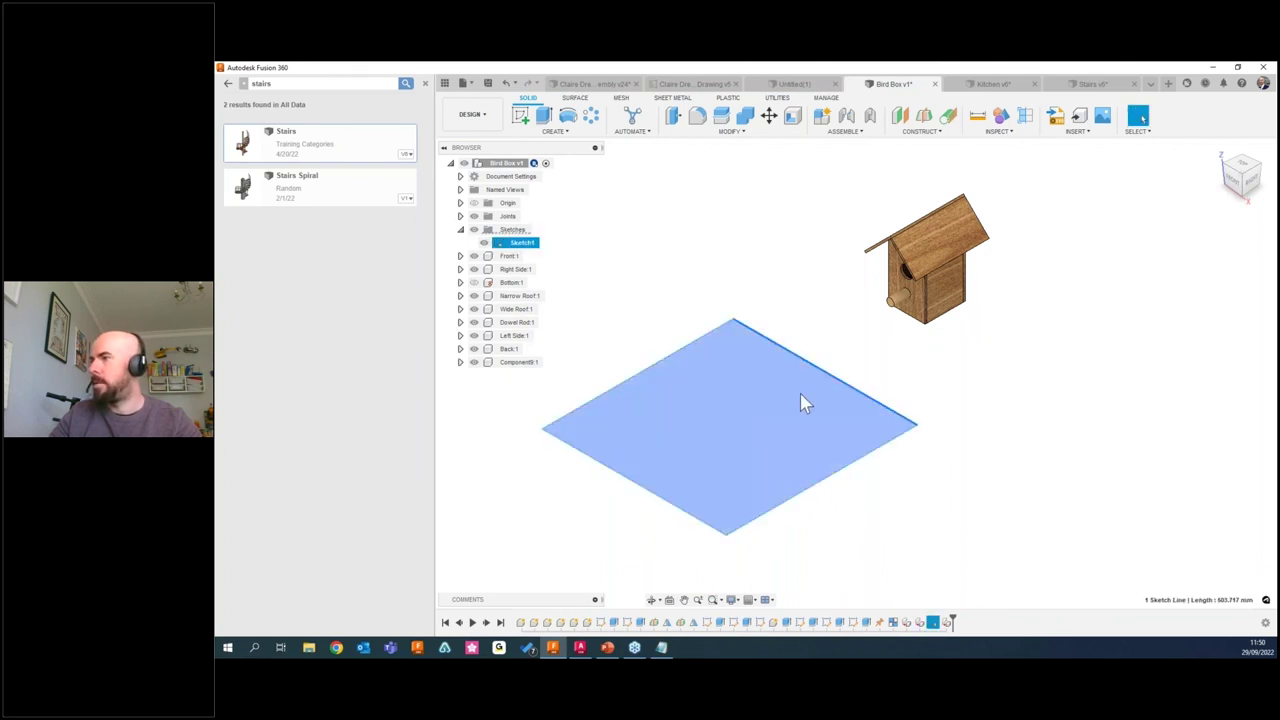
left_click(818, 244)
left_click(733, 133)
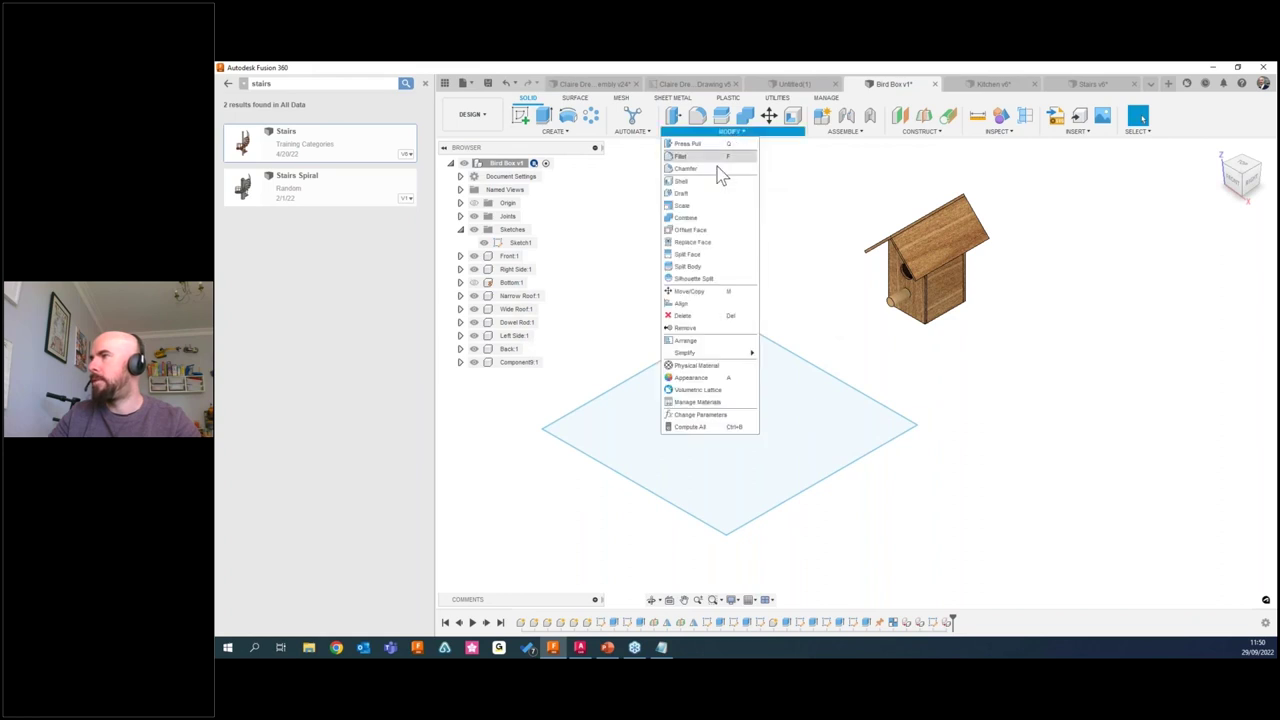
Set up Arrange with all birdhouse parts except Dowel Rod:1.
left_click(686, 341)
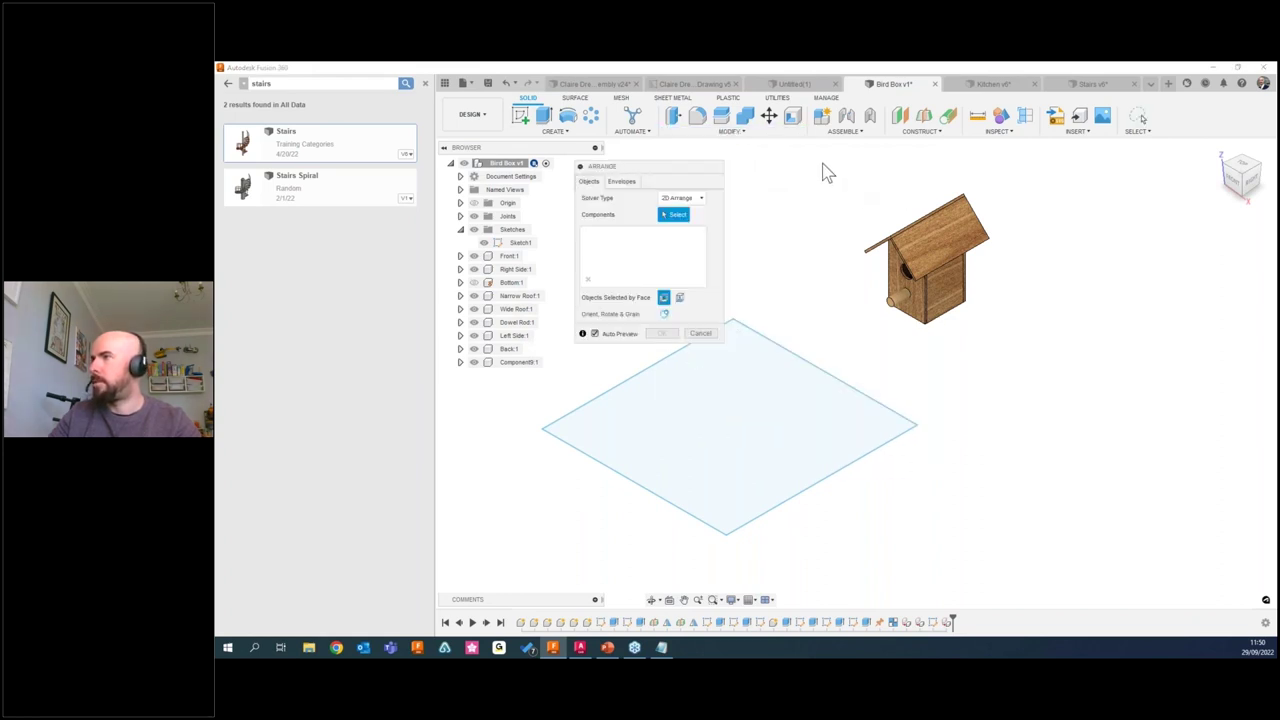
left_click(898, 300)
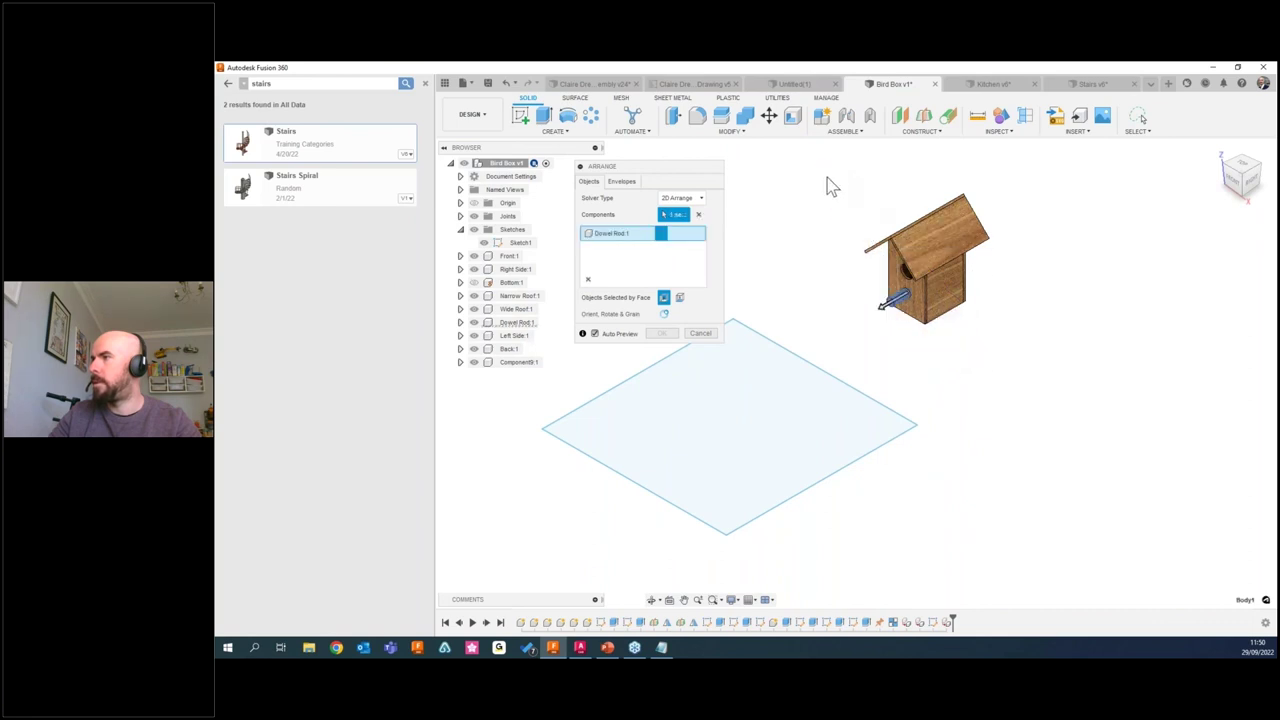
left_click(700, 333)
left_click(744, 132)
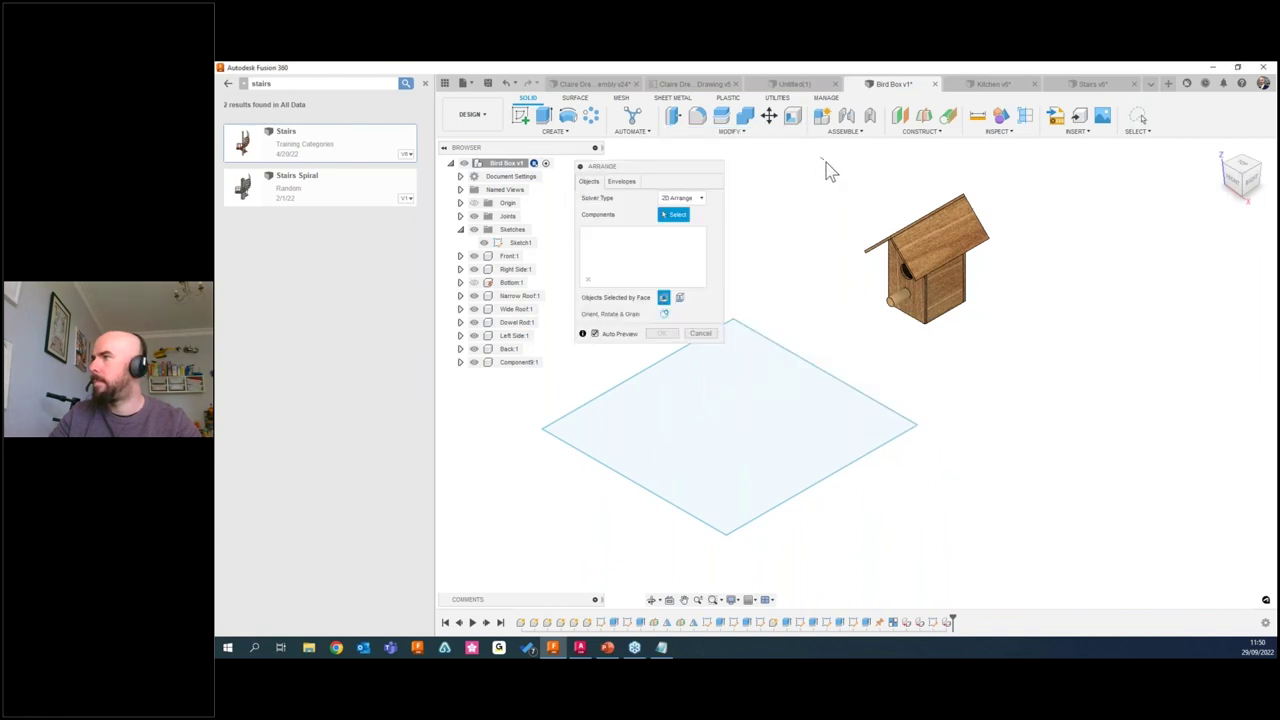
mouse_move(1074, 309)
left_mouse_down()
mouse_move(819, 228)
mouse_move(885, 366)
mouse_move(1075, 316)
left_mouse_up()
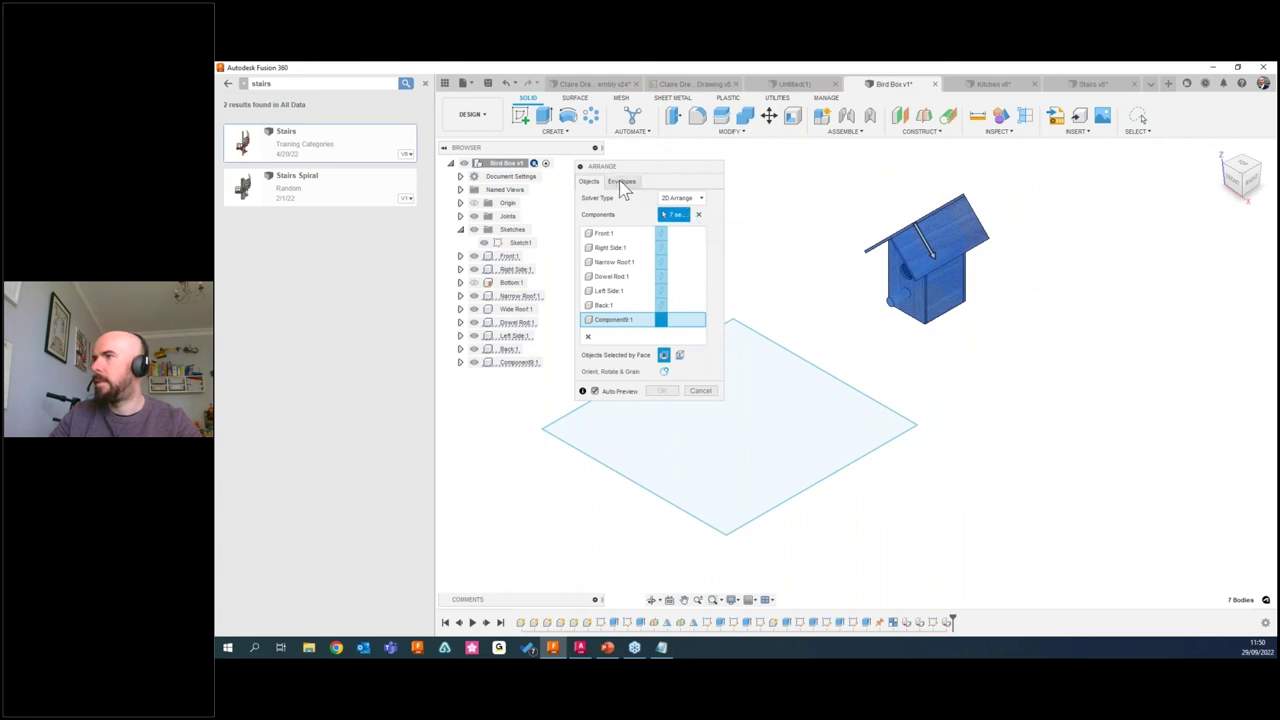
left_click_drag(652, 173, 1127, 214)
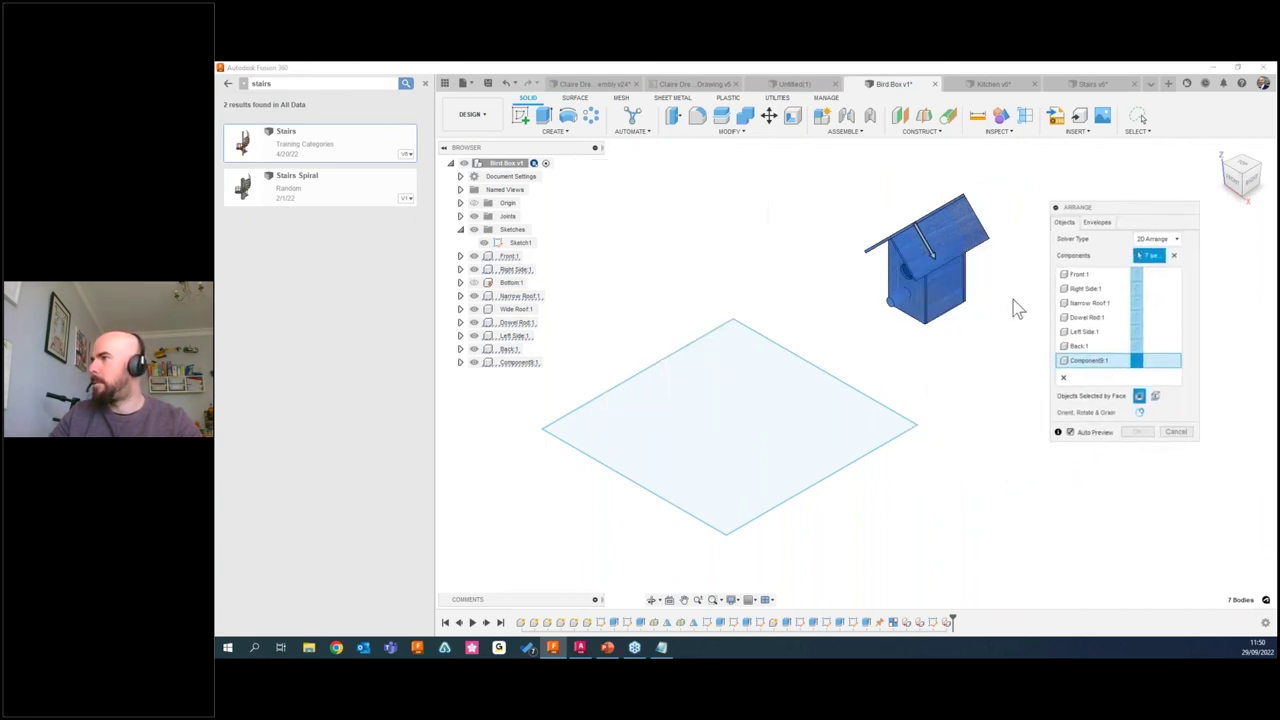
left_click(1098, 318)
left_click(1064, 377)
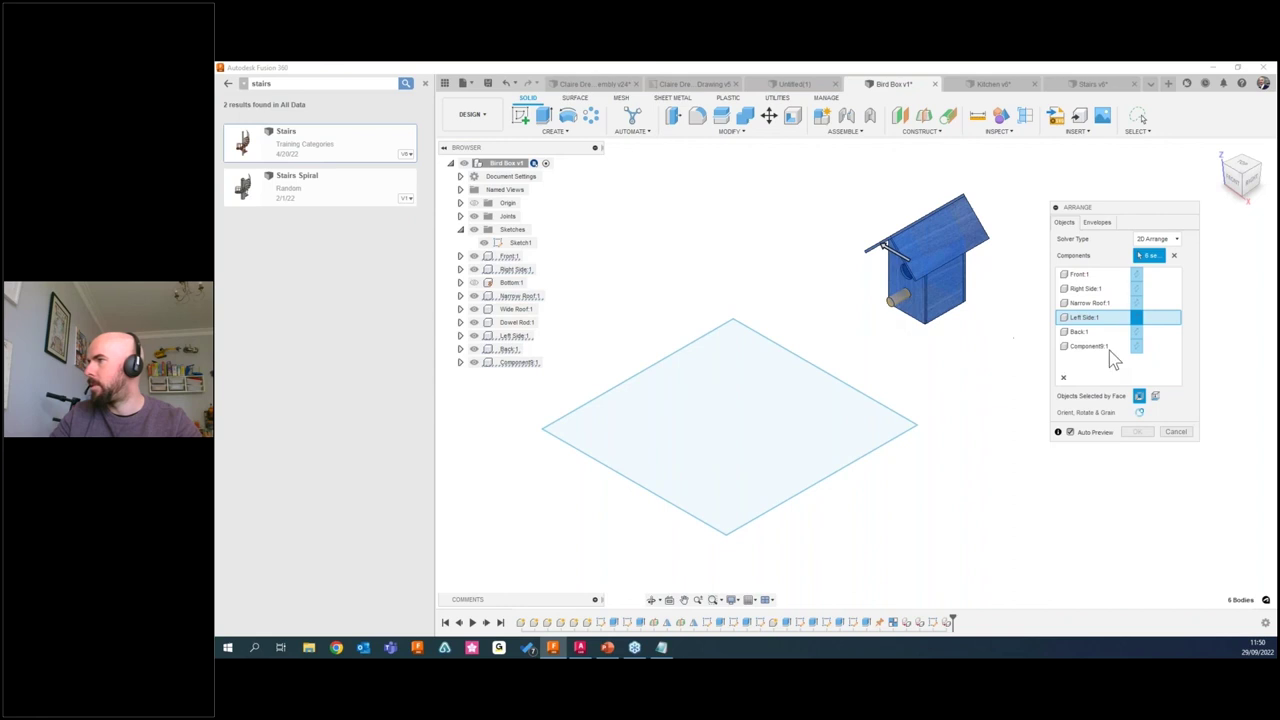
Set Sketch1 as the arrange surface and confirm the flat layout.
left_click(1099, 223)
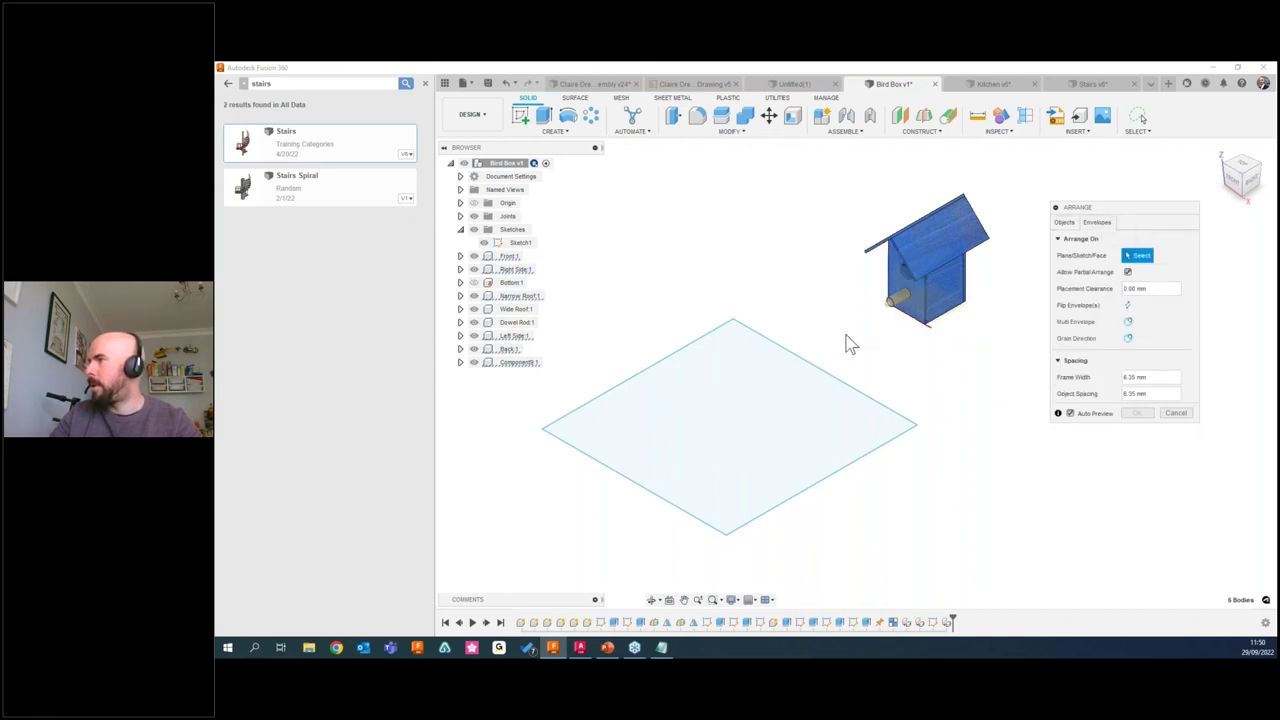
left_click(803, 368)
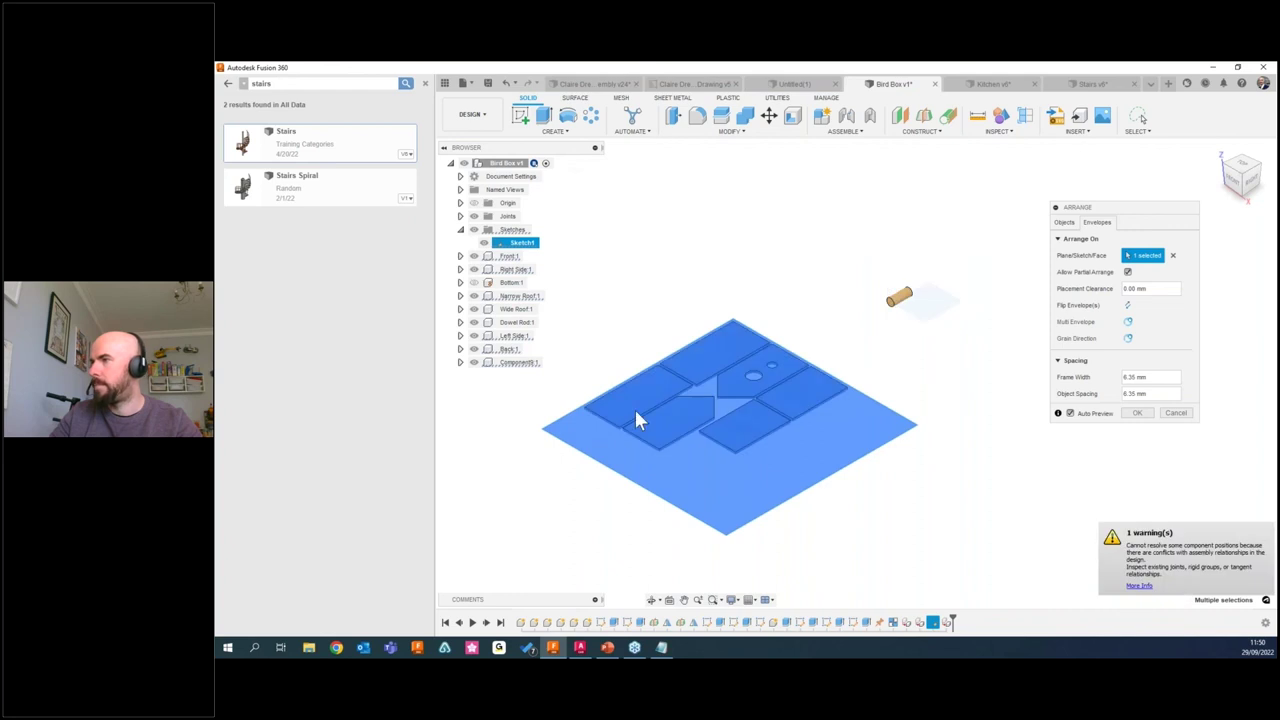
left_click(1135, 414)
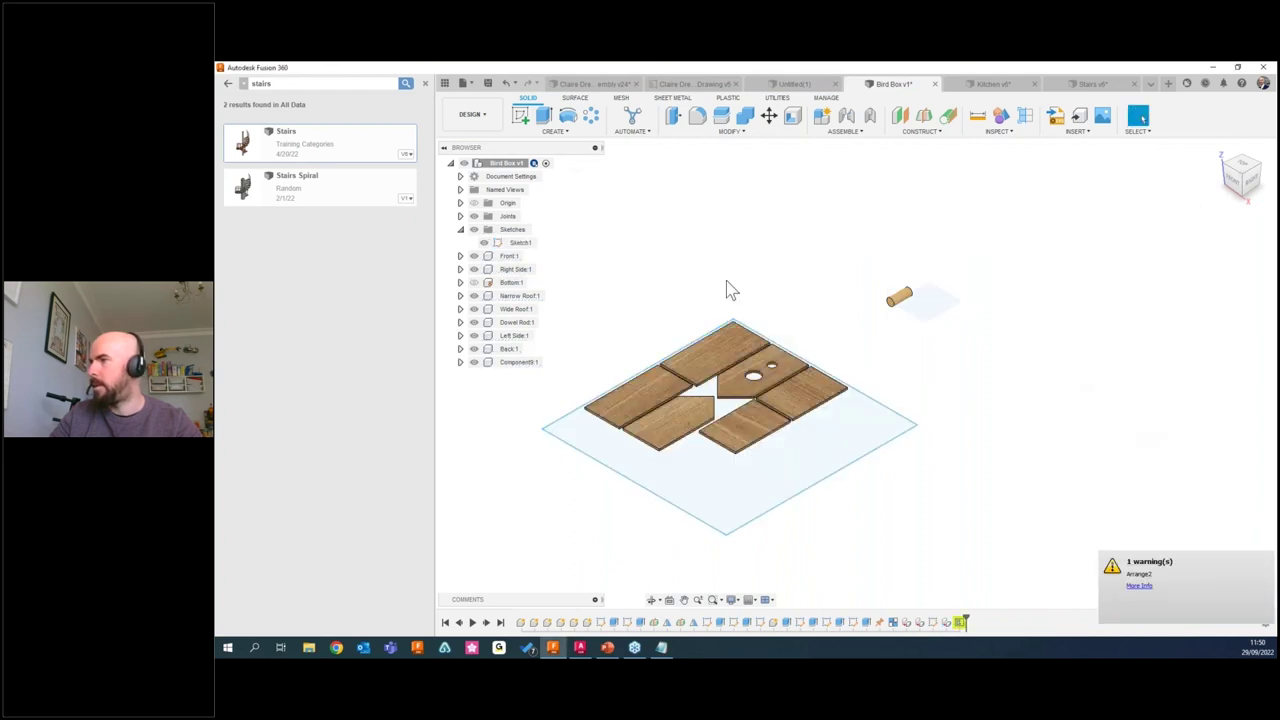
middle_click_drag(650, 316, 686, 309)
Select the layout Sketch1 and save the Bird Box design.
left_click(855, 400)
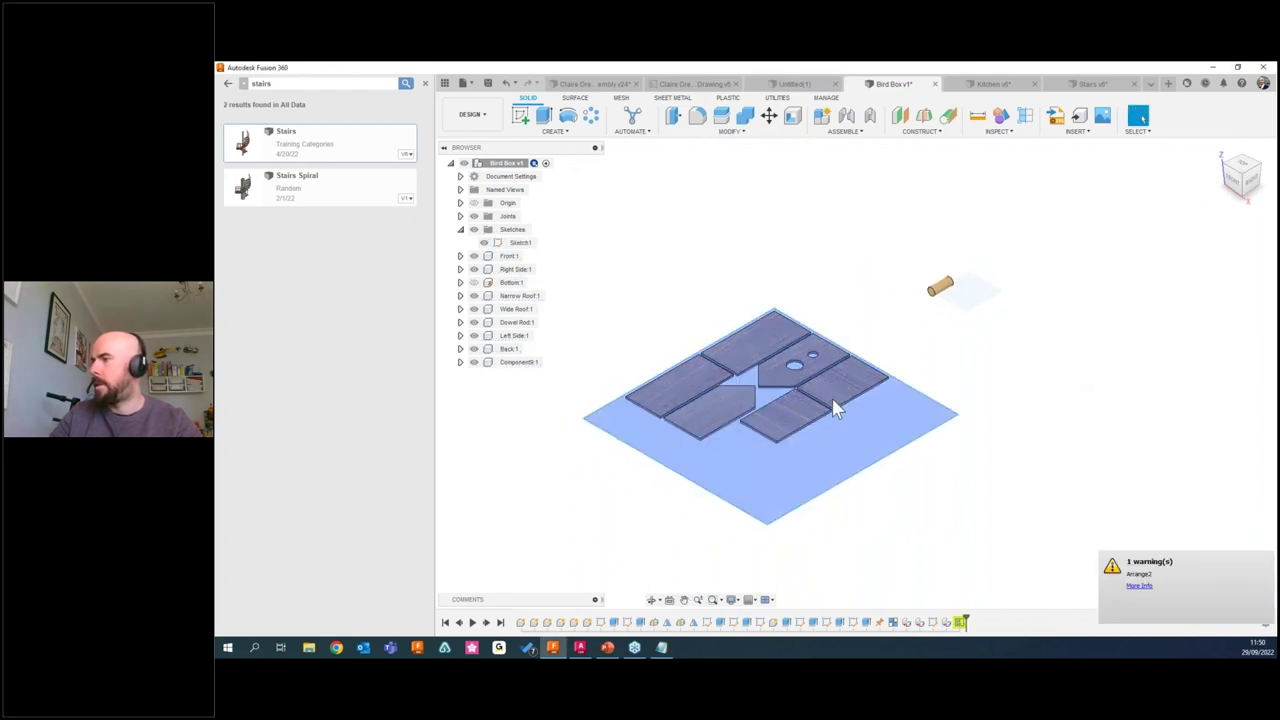
left_click(478, 115)
mouse_move(490, 258)
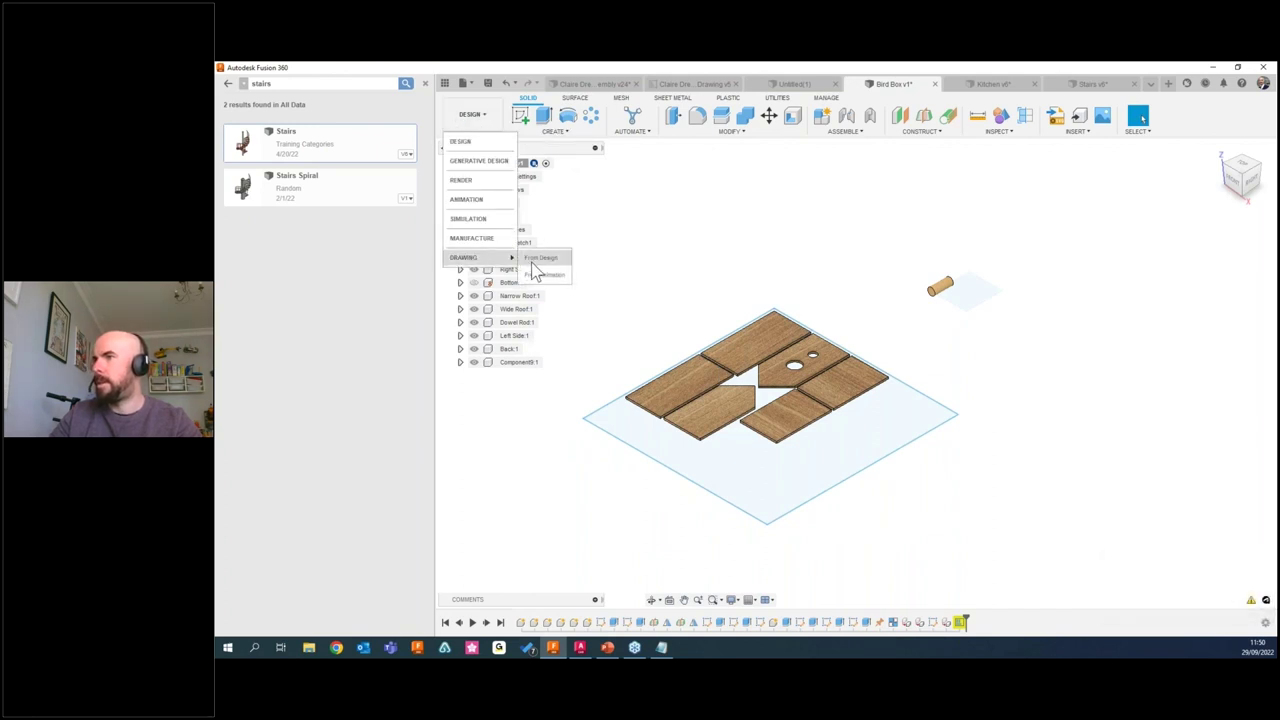
left_click(742, 228)
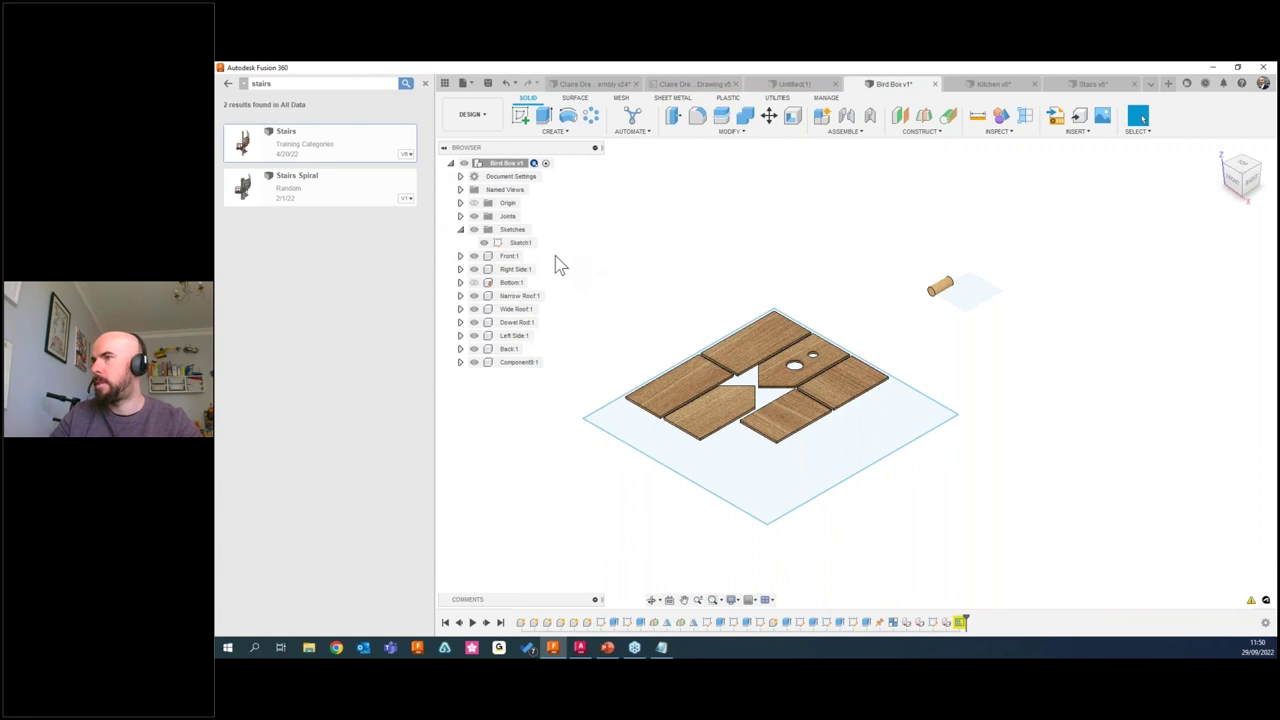
left_click(521, 243)
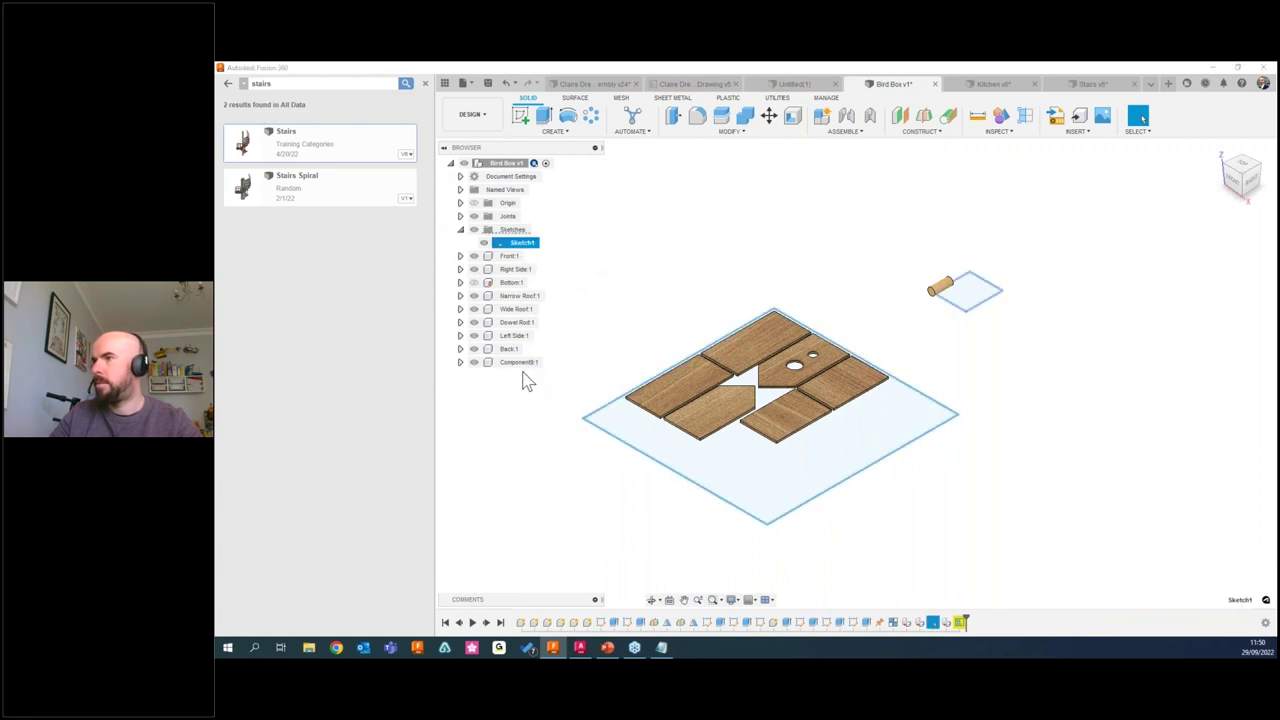
left_click(478, 115)
mouse_move(488, 264)
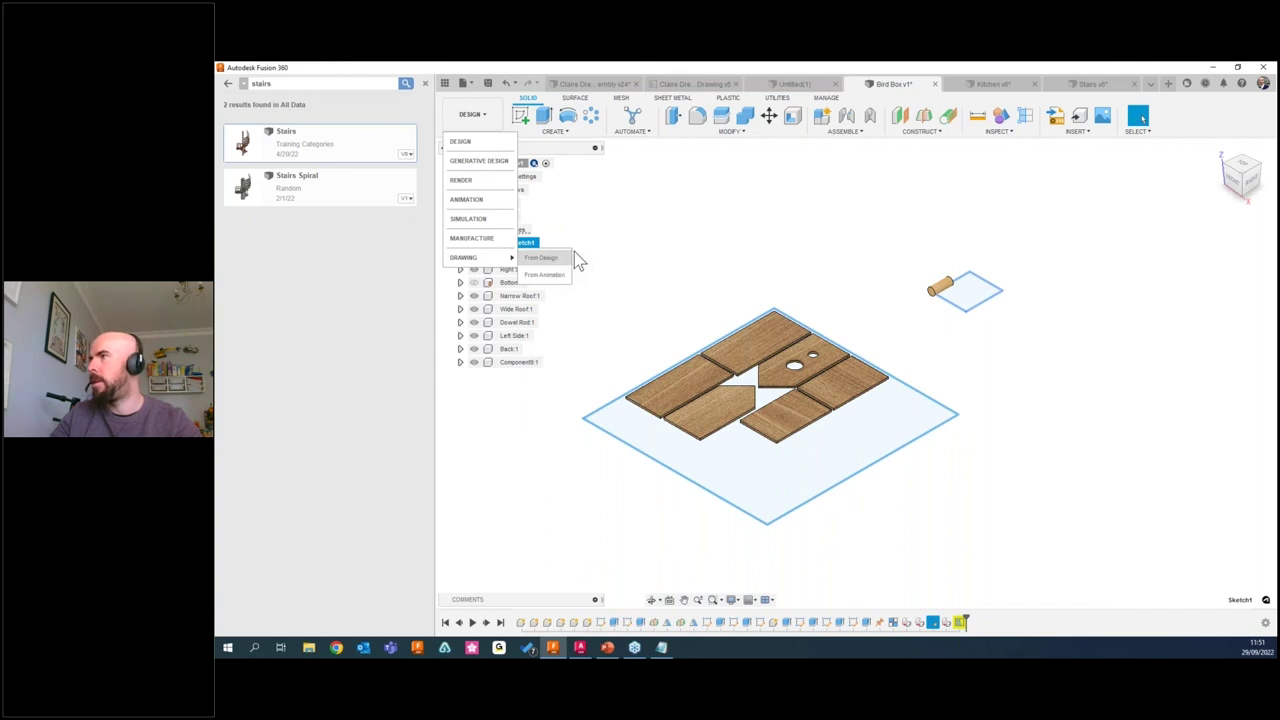
left_click(1075, 131)
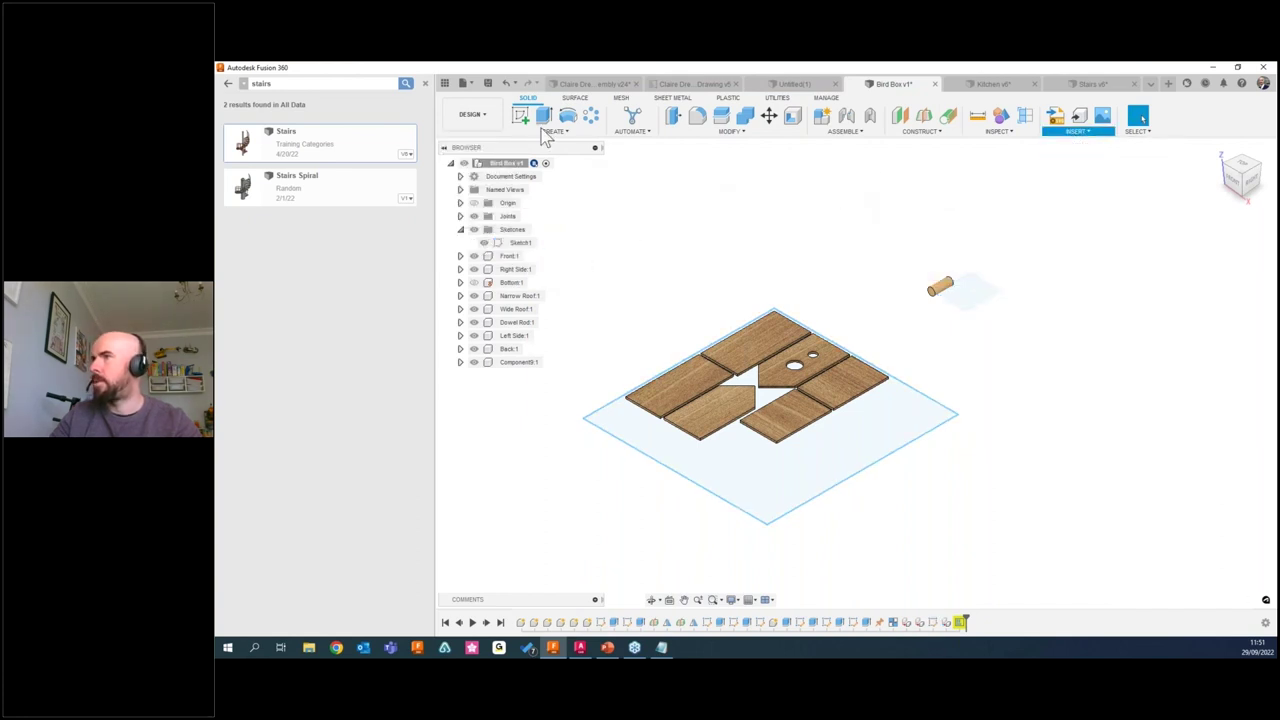
left_click(472, 114)
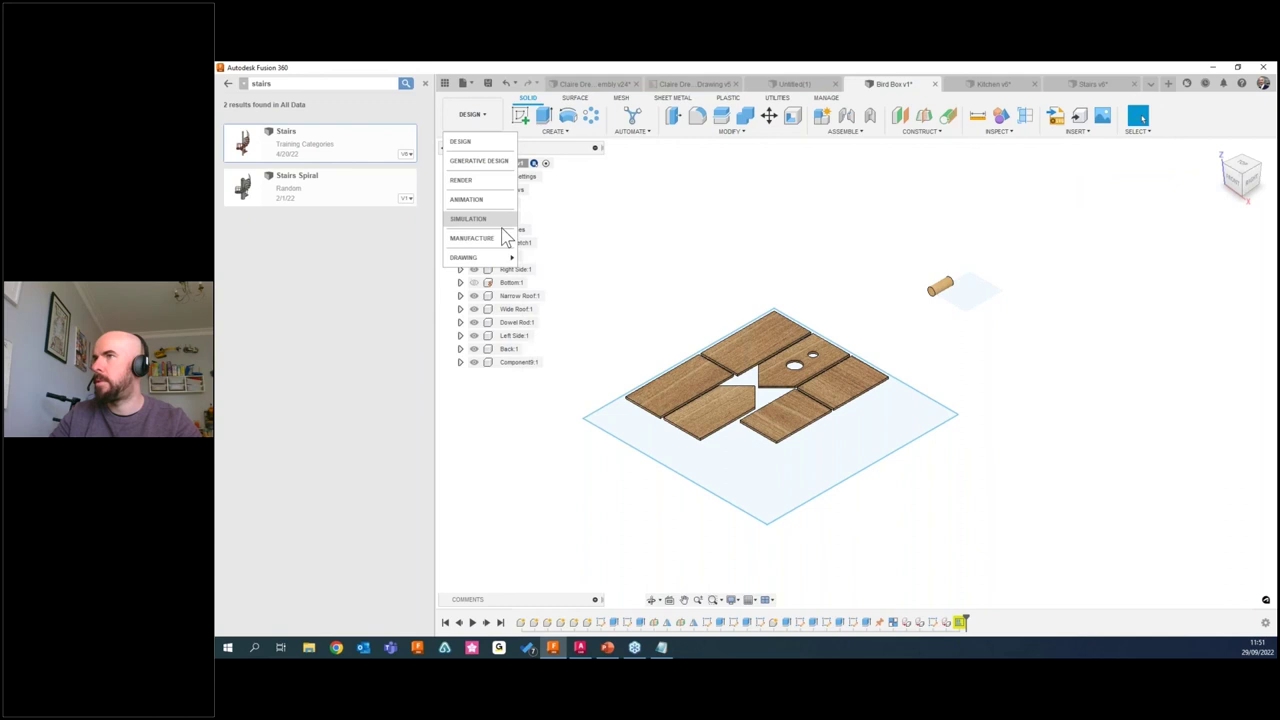
left_click(489, 85)
left_click(743, 379)
Create a new drawing from the design including all components.
left_click(472, 114)
mouse_move(495, 257)
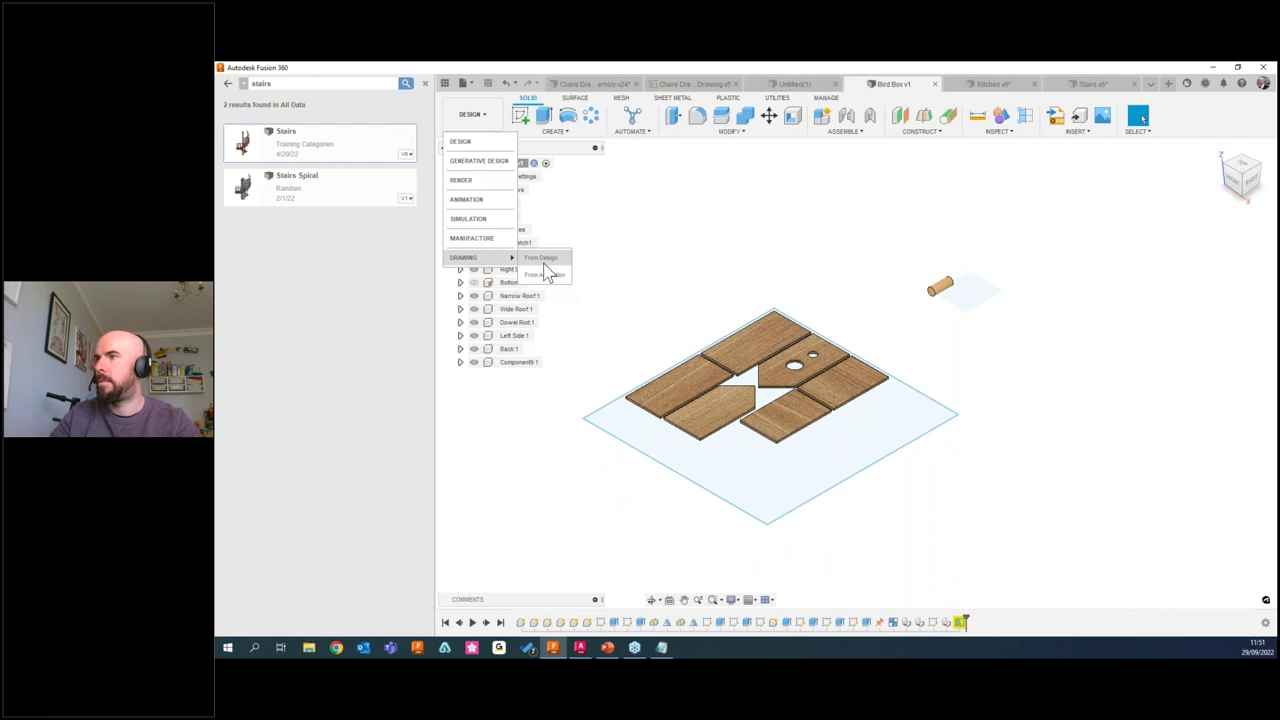
left_click(543, 260)
left_click(1140, 360)
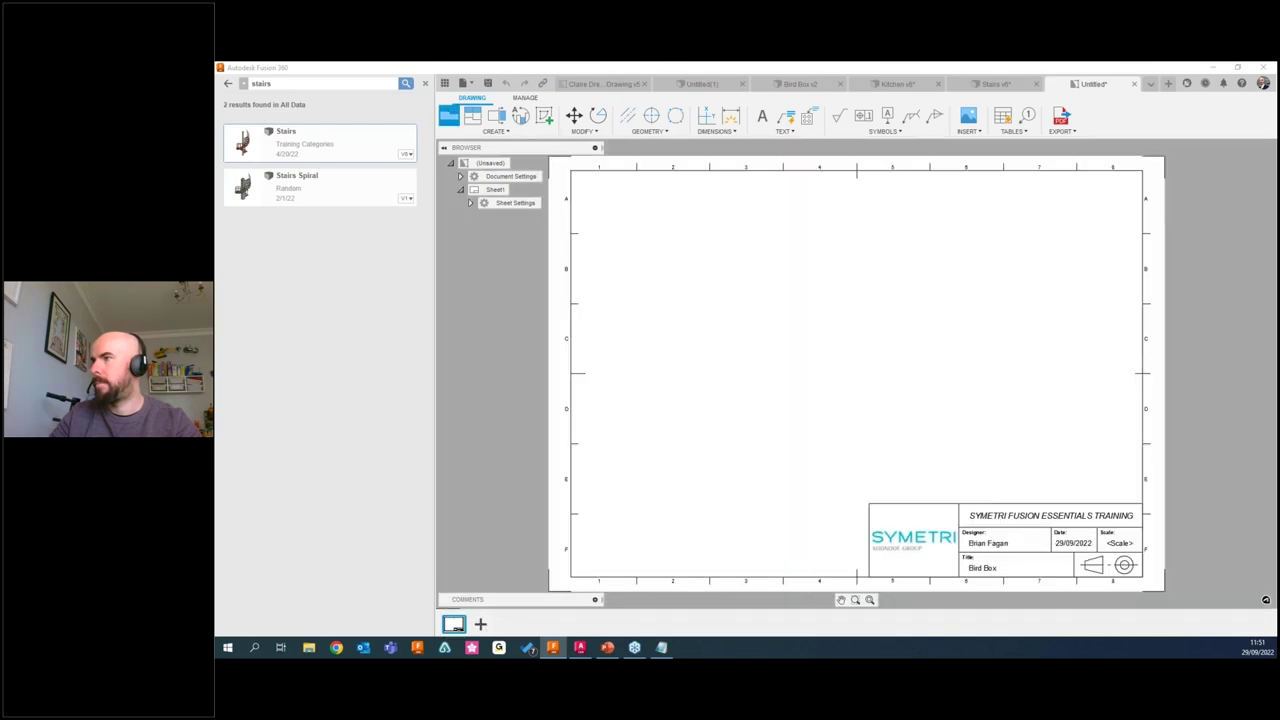
Place a Top orientation base view of the parts on the sheet.
left_click(1229, 213)
left_click(1222, 229)
left_click(716, 318)
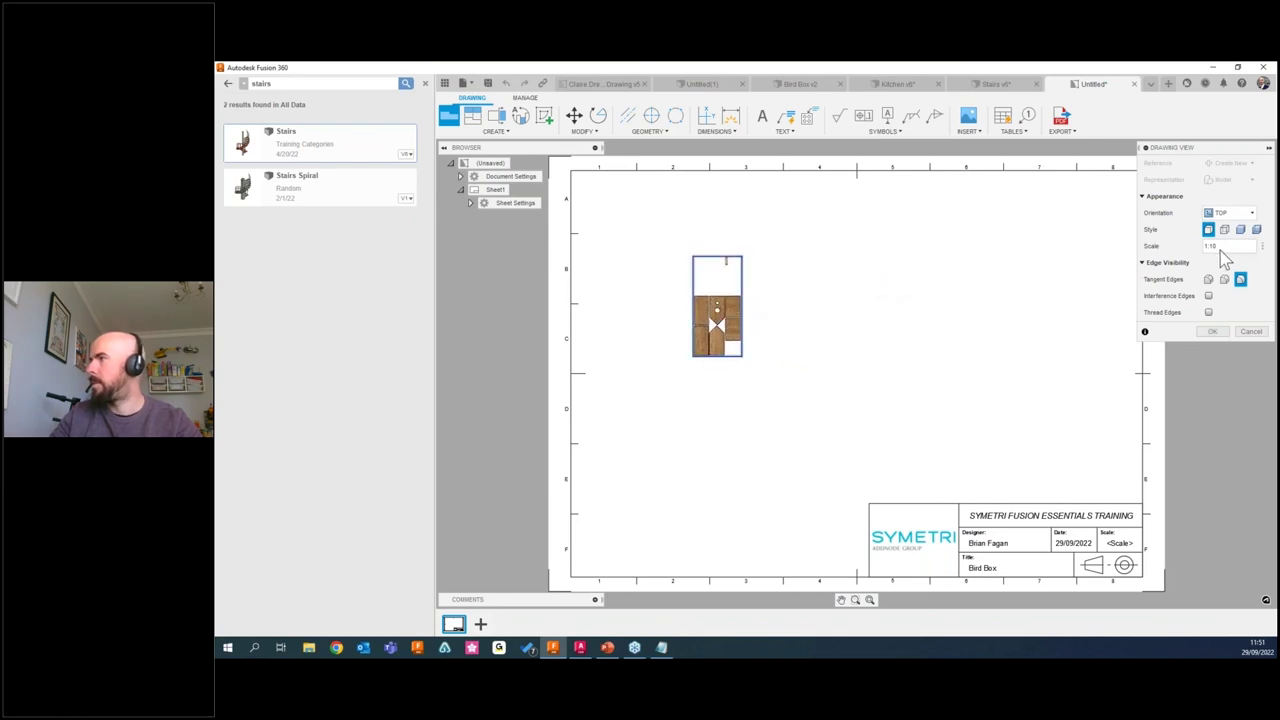
left_click(1212, 331)
scroll(732, 270, "up", 3)
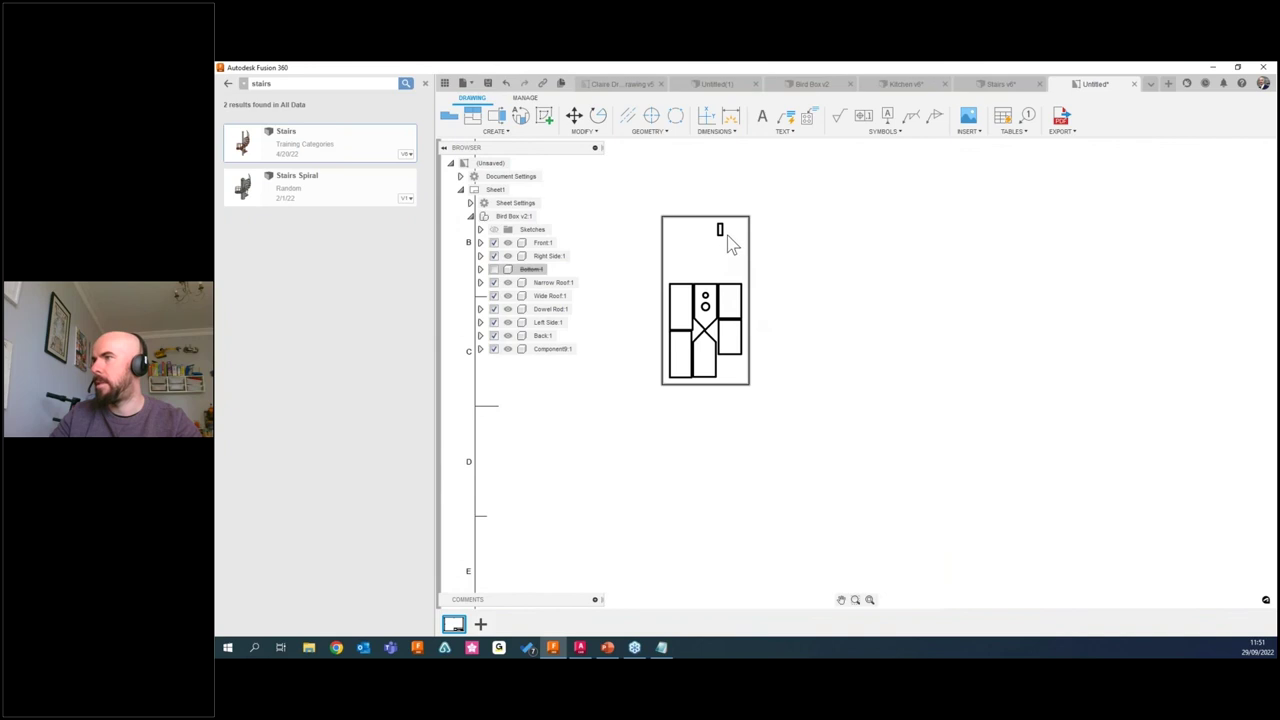
left_click(1010, 131)
left_click(1064, 131)
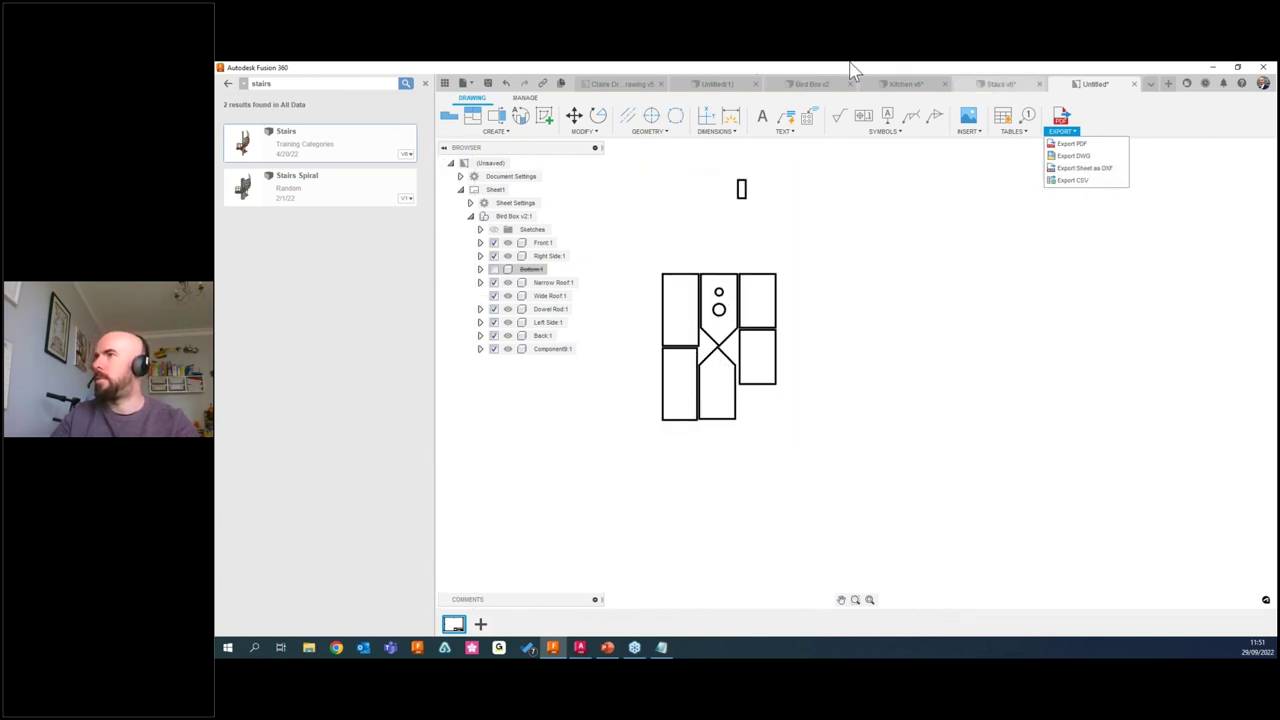
Return to the Bird Box design and bring up options for the last arrange feature.
left_click(955, 82)
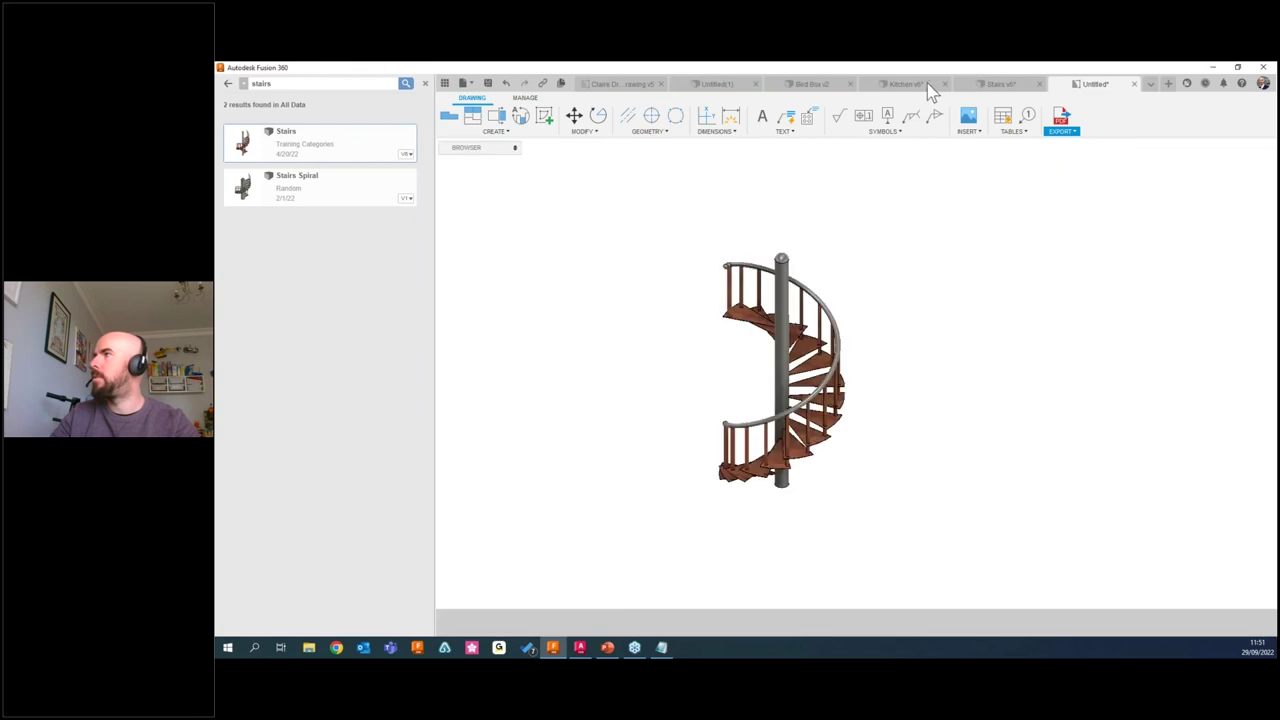
left_click(824, 86)
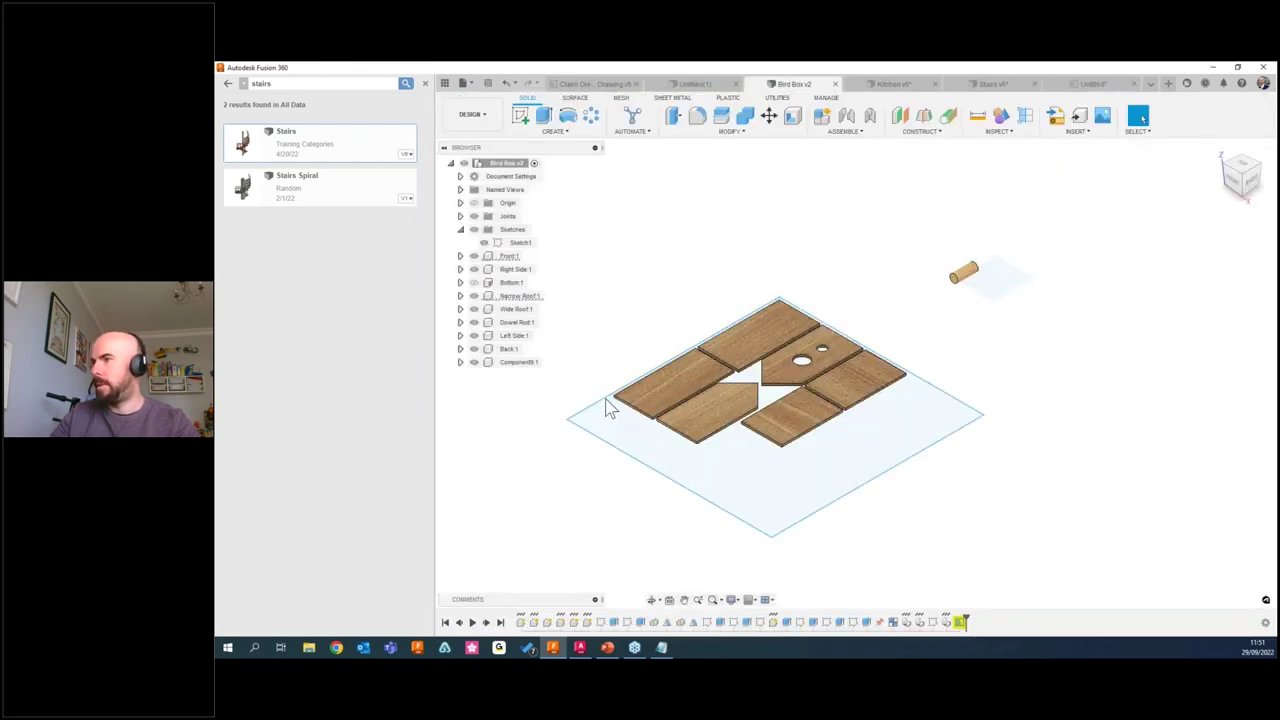
right_click(963, 634)
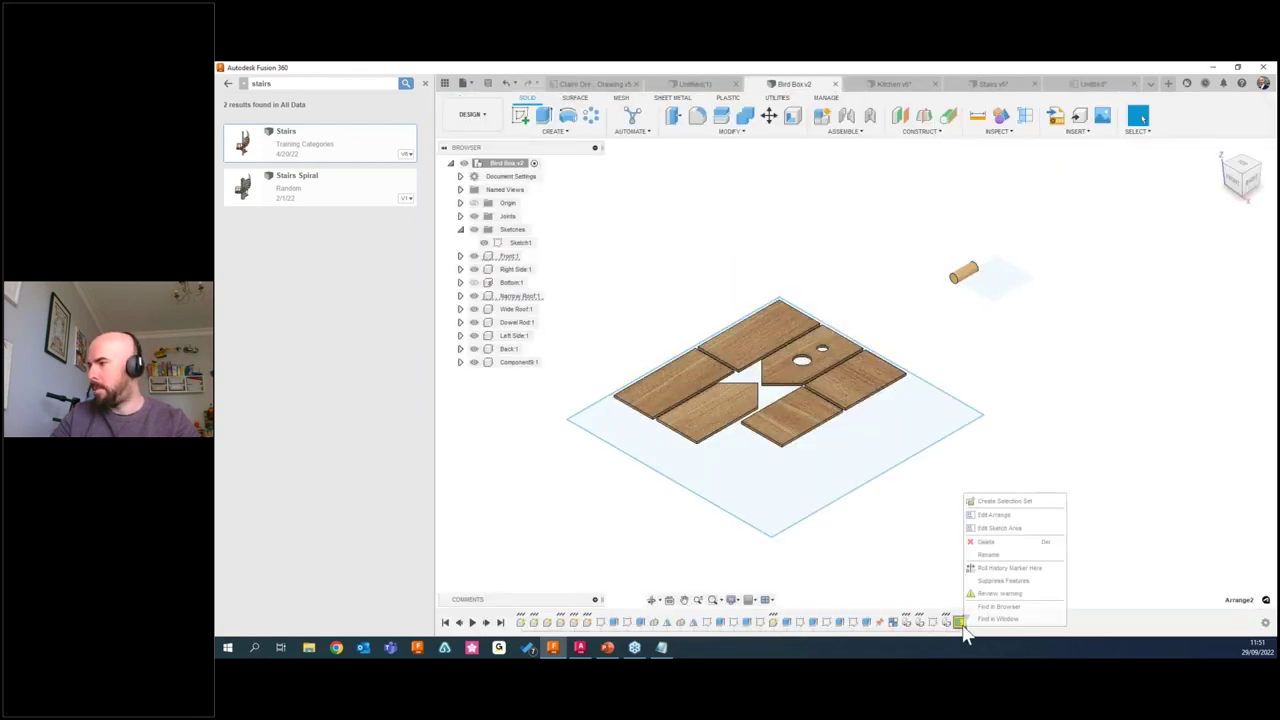
Edit the Bird Box arrangement to use a 20 mm frame width and 20 mm object spacing.
left_click(975, 512)
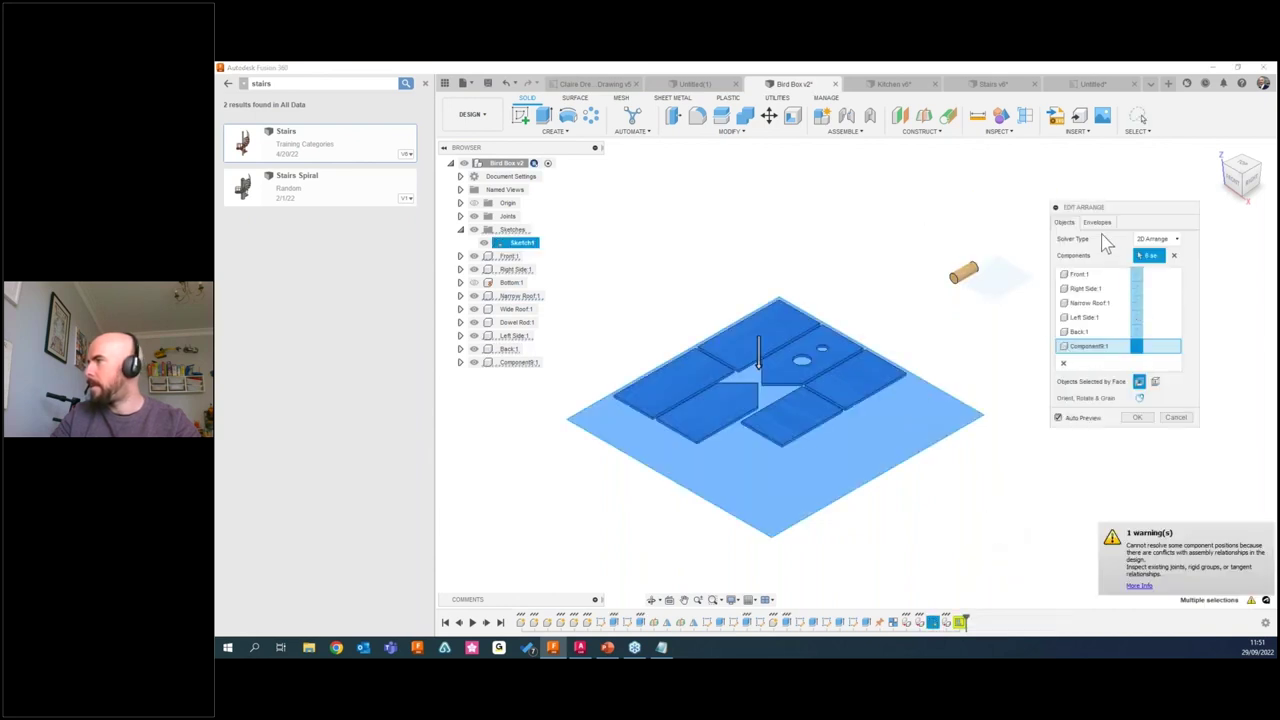
left_click(1098, 223)
left_click(1154, 381)
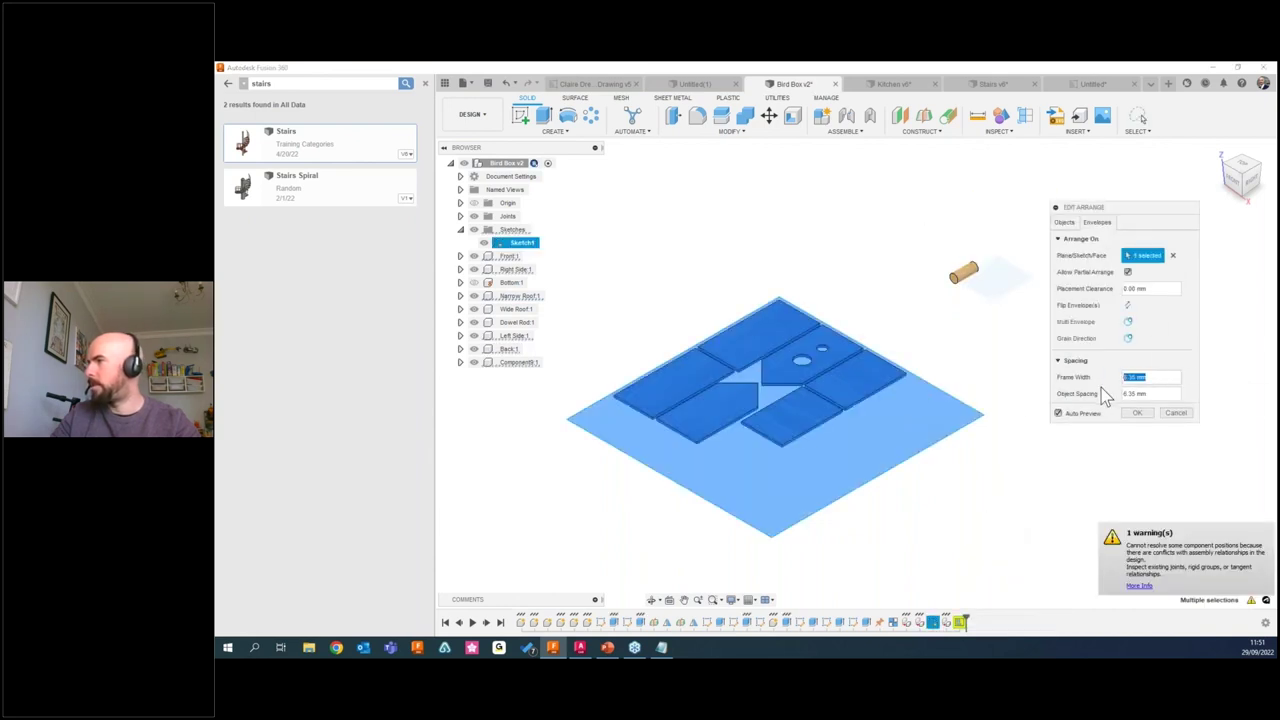
type("20")
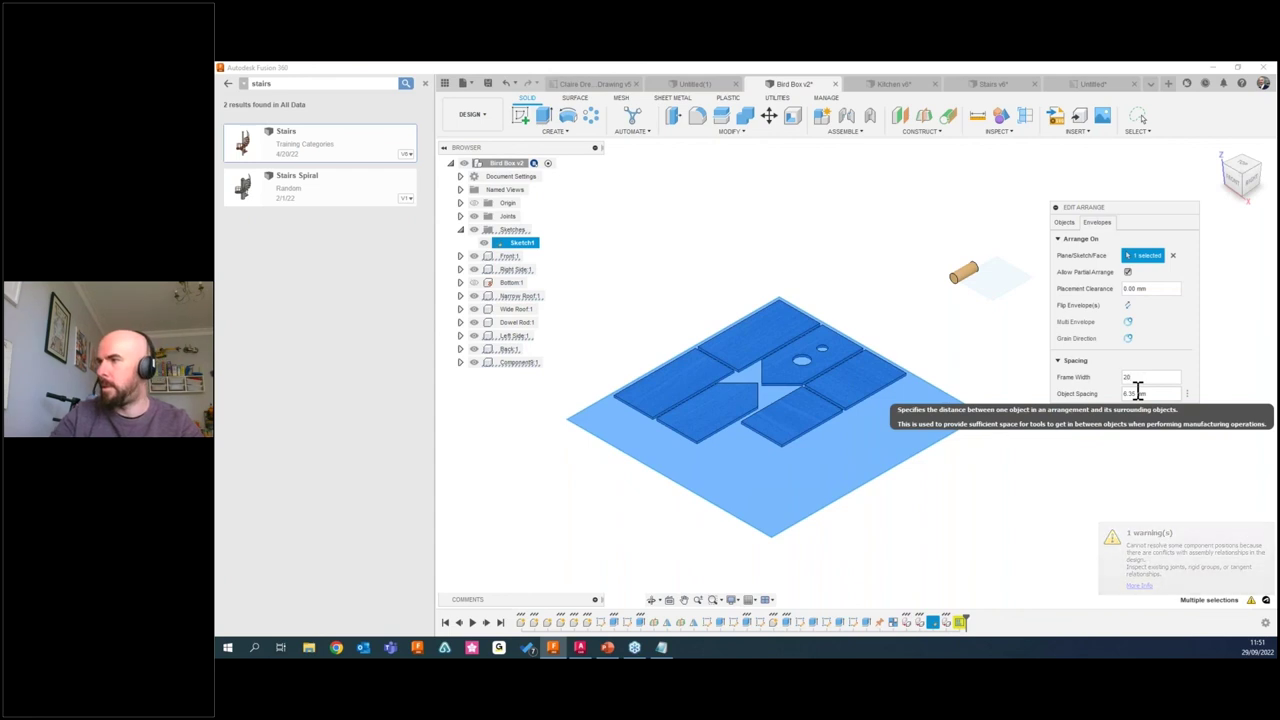
key("Return")
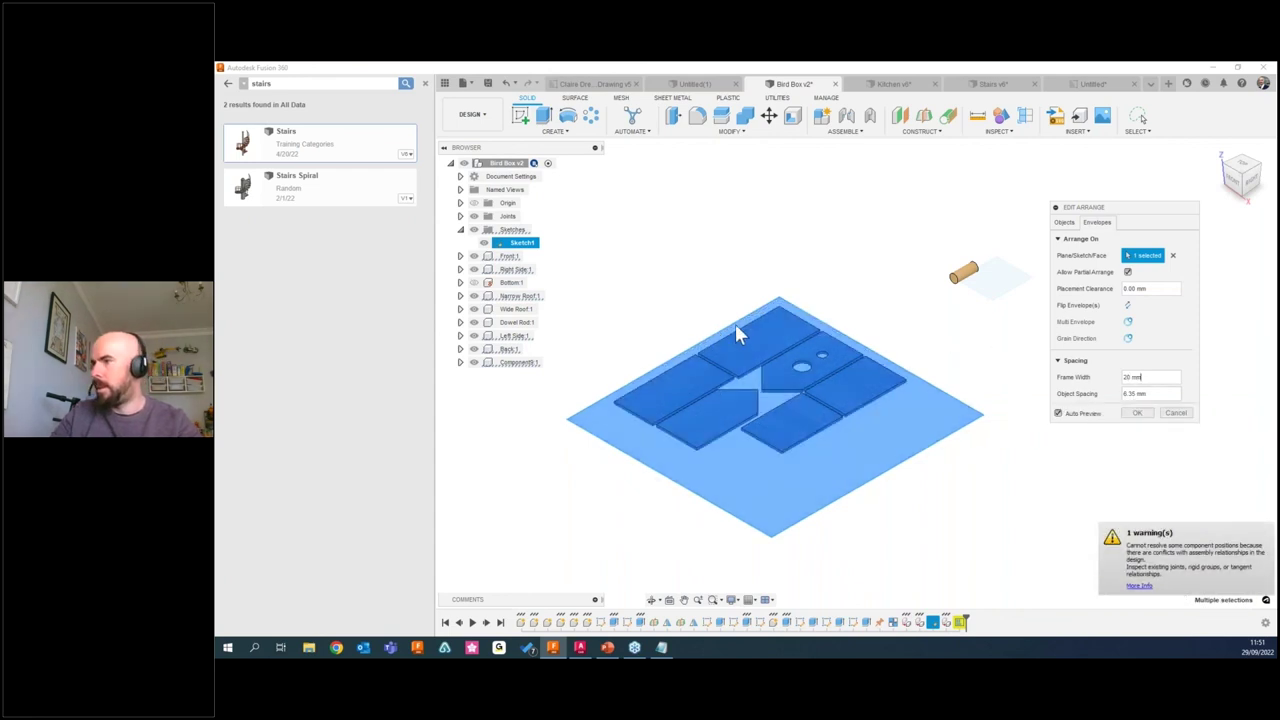
left_click(1140, 393)
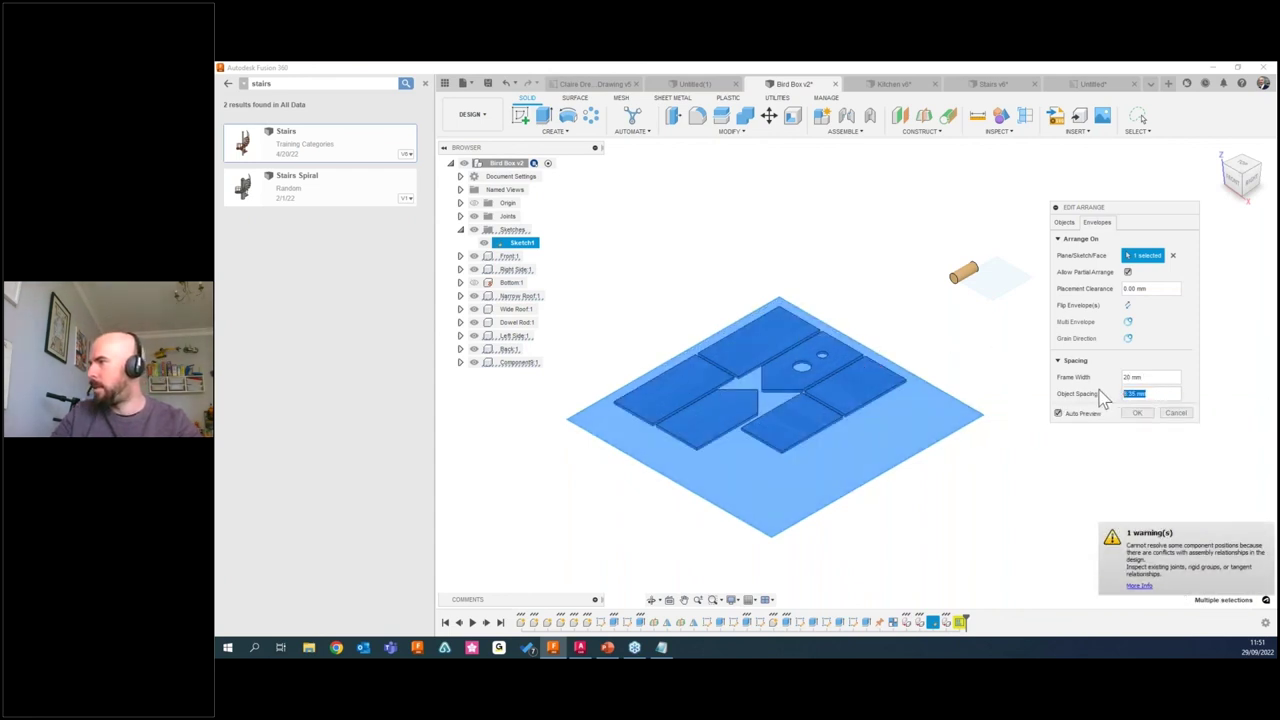
left_click(1238, 165)
left_click(1160, 393)
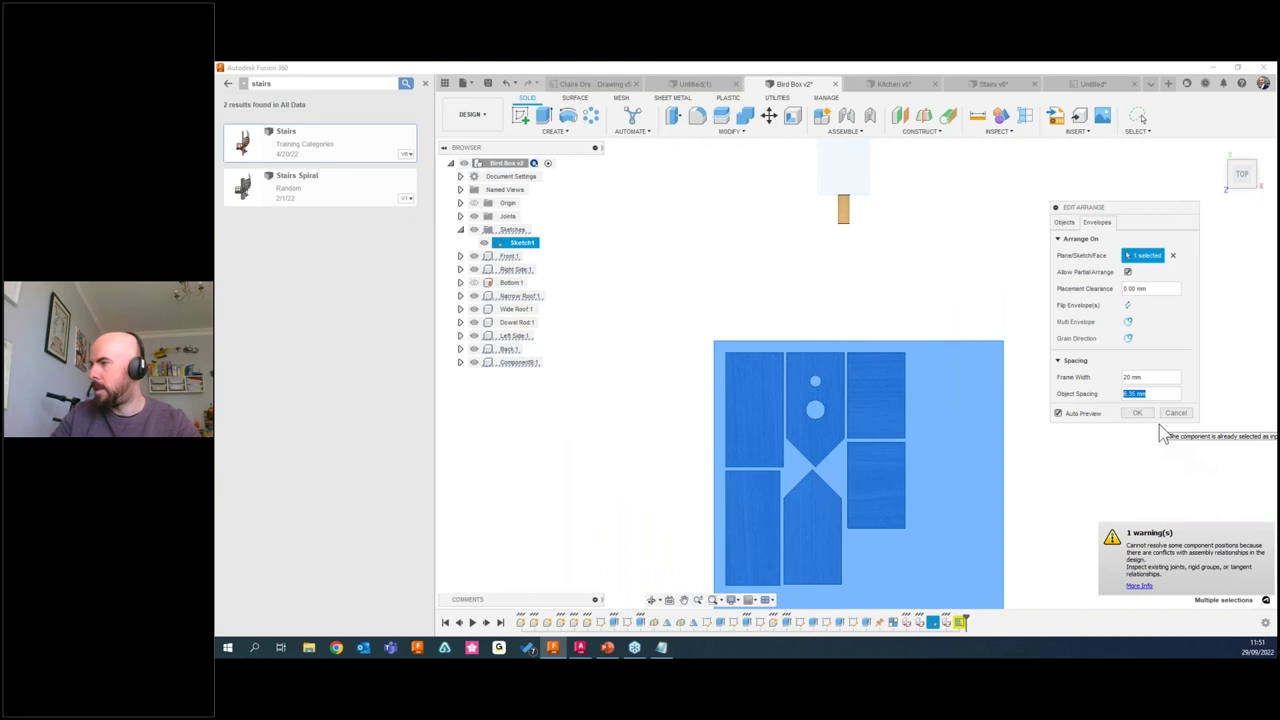
type("20")
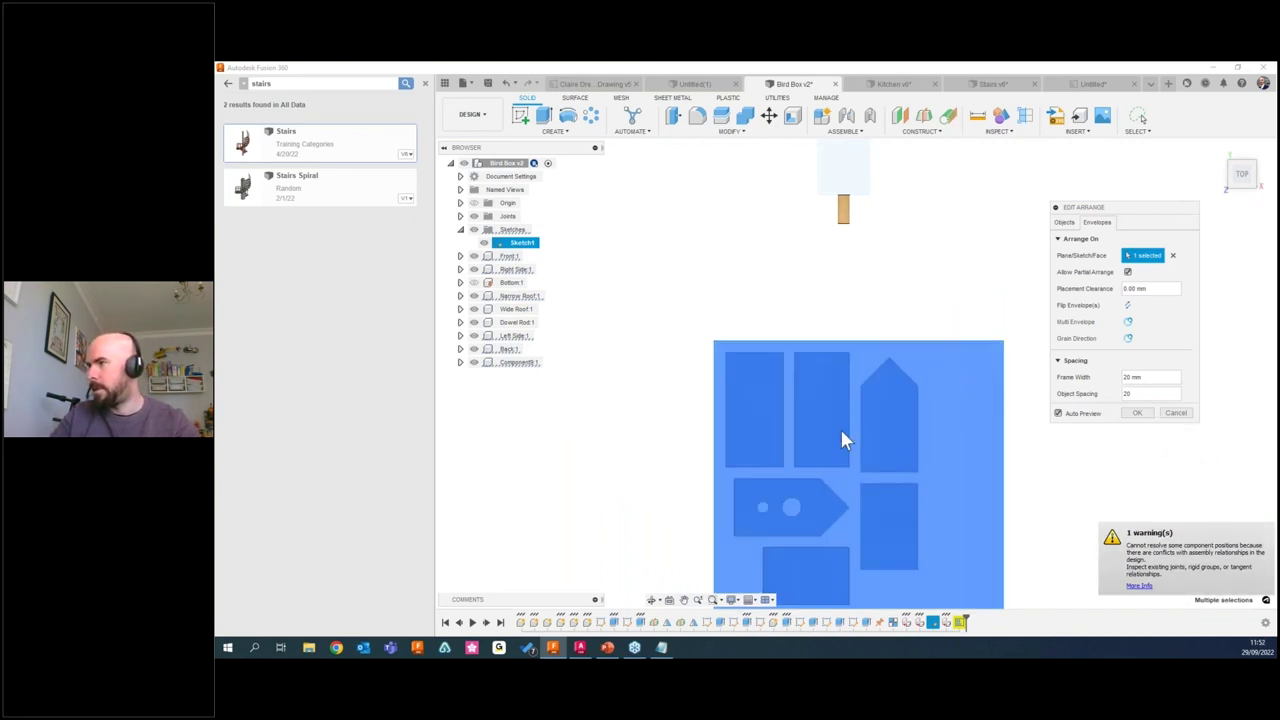
left_click(1137, 412)
middle_click_drag(1016, 444, 960, 400, "shift")
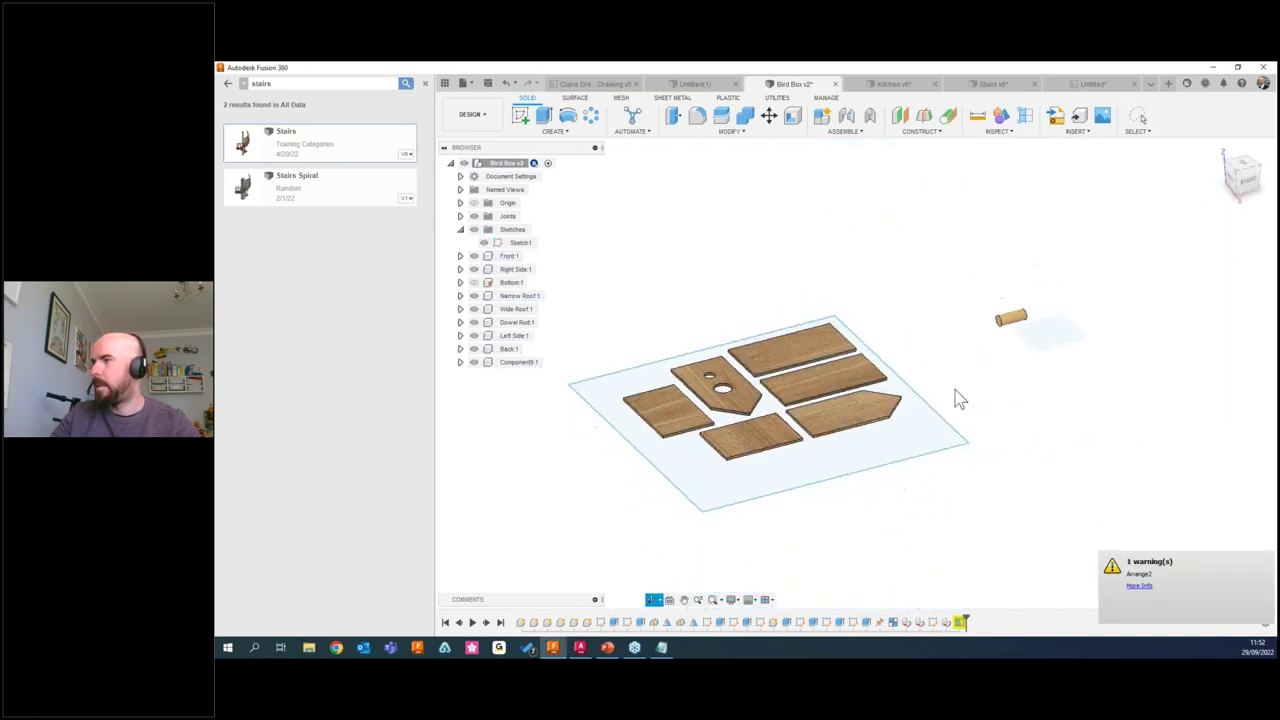
Drag the layout sheet's edge shorter and longer so the parts re-arrange to fit it.
left_click(689, 485)
mouse_move(835, 492)
left_mouse_down()
mouse_move(826, 471)
mouse_move(754, 471)
left_mouse_up()
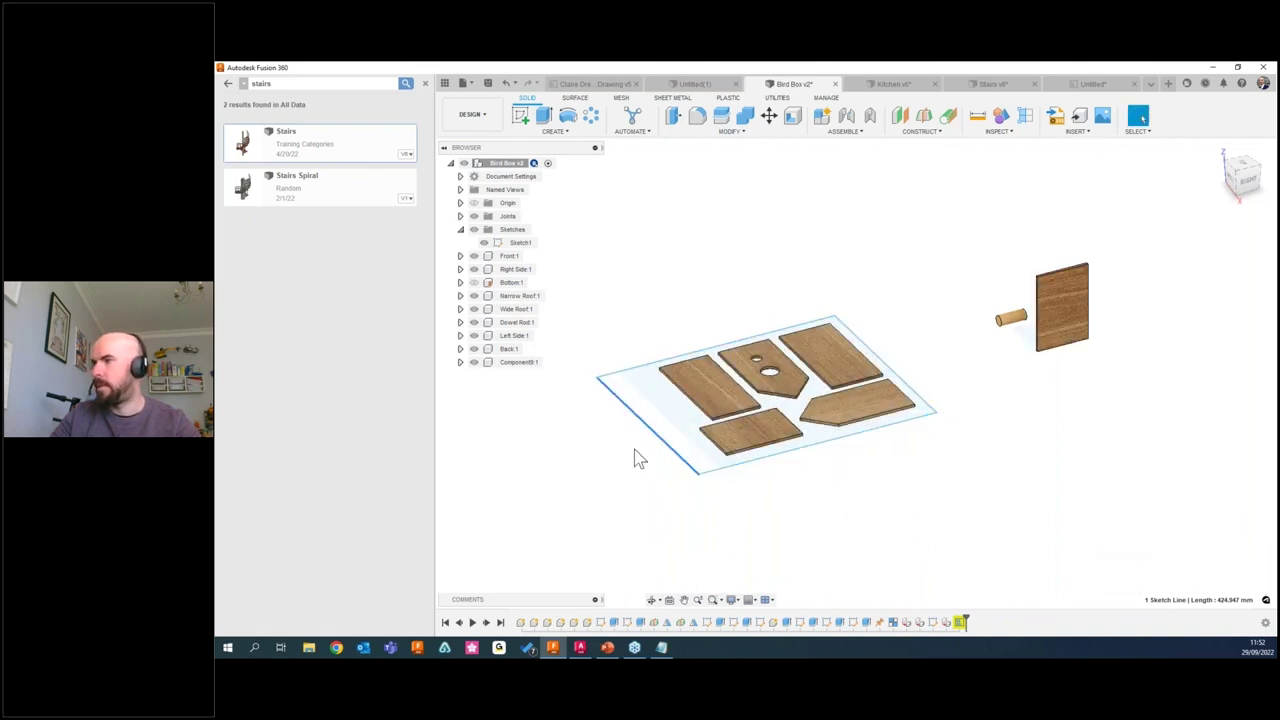
left_click_drag(680, 443, 789, 452)
mouse_move(697, 437)
left_mouse_down()
mouse_move(605, 432)
mouse_move(486, 463)
mouse_move(606, 459)
left_mouse_up()
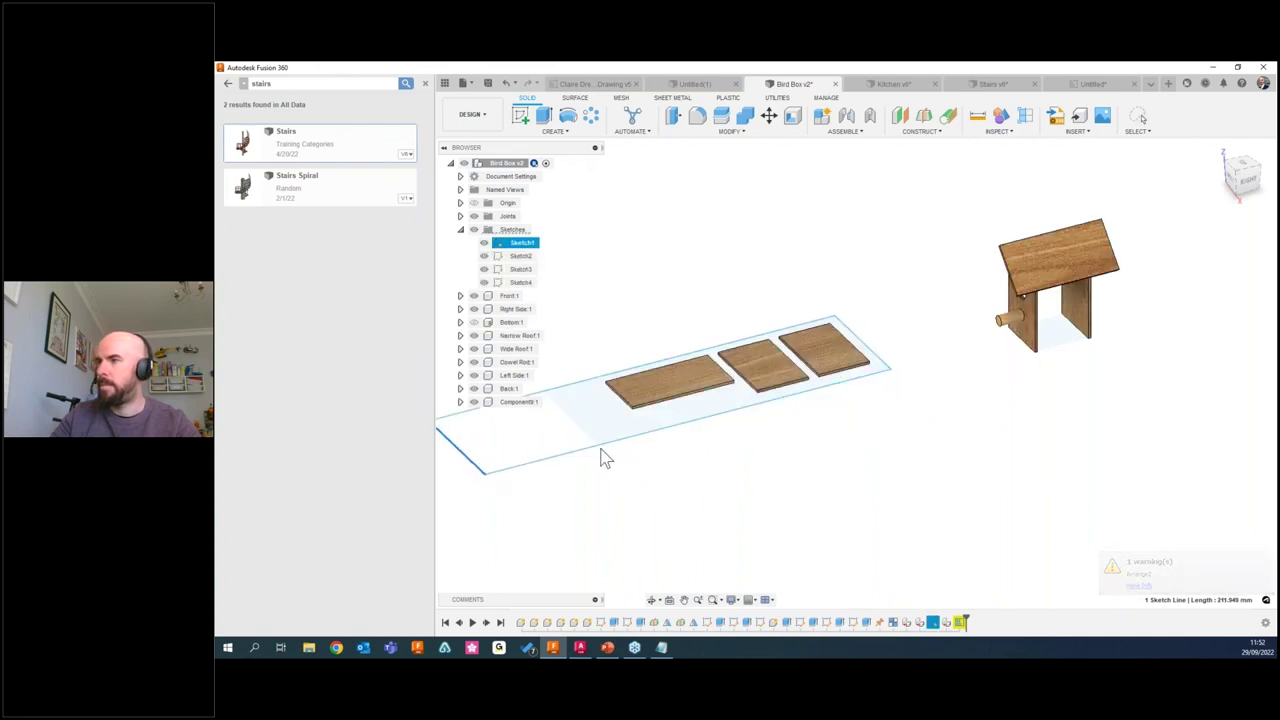
left_click_drag(617, 457, 468, 488)
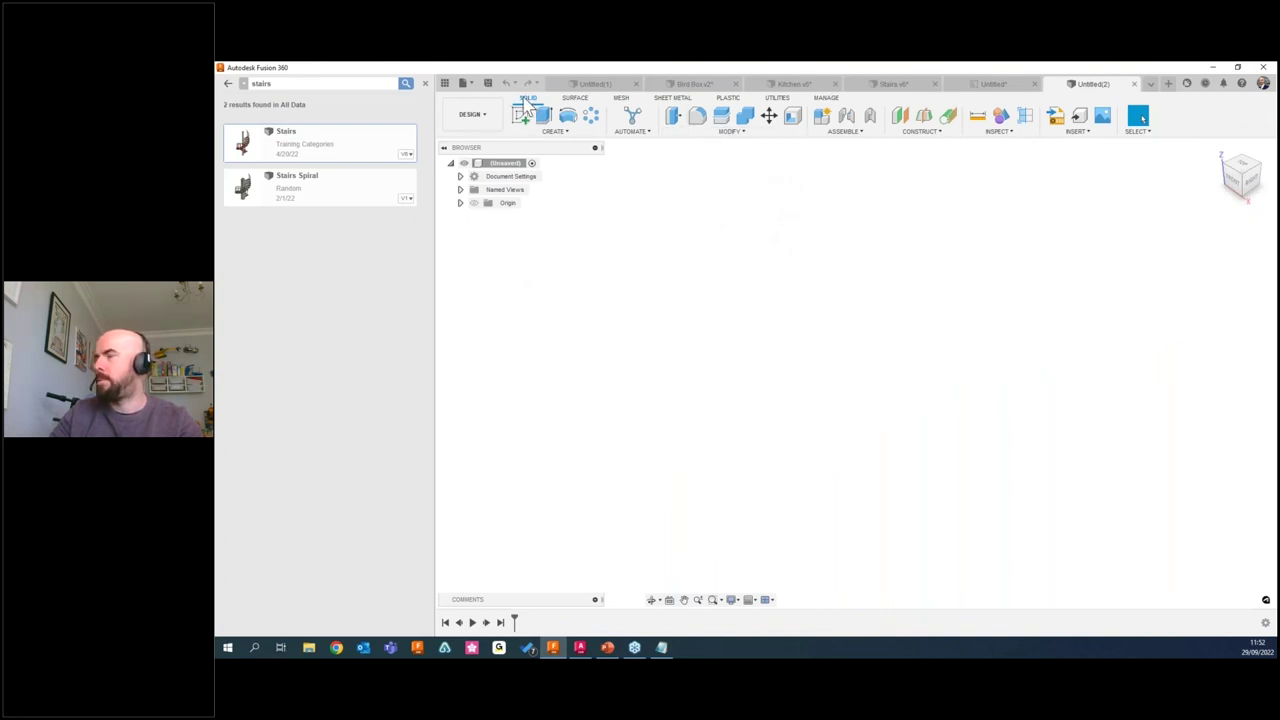
In Sheet Metal, sketch a roughly 100 × 100 mm centre rectangle at the origin on the XY plane.
left_click(674, 98)
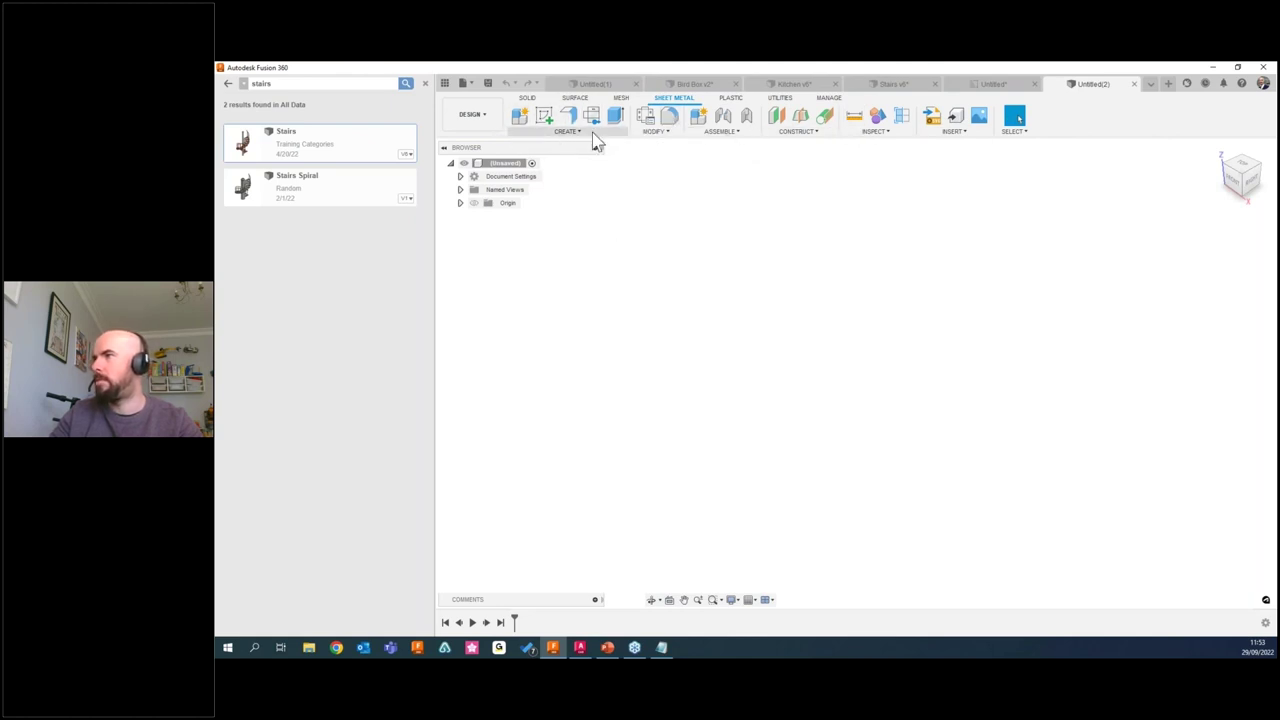
left_click(545, 117)
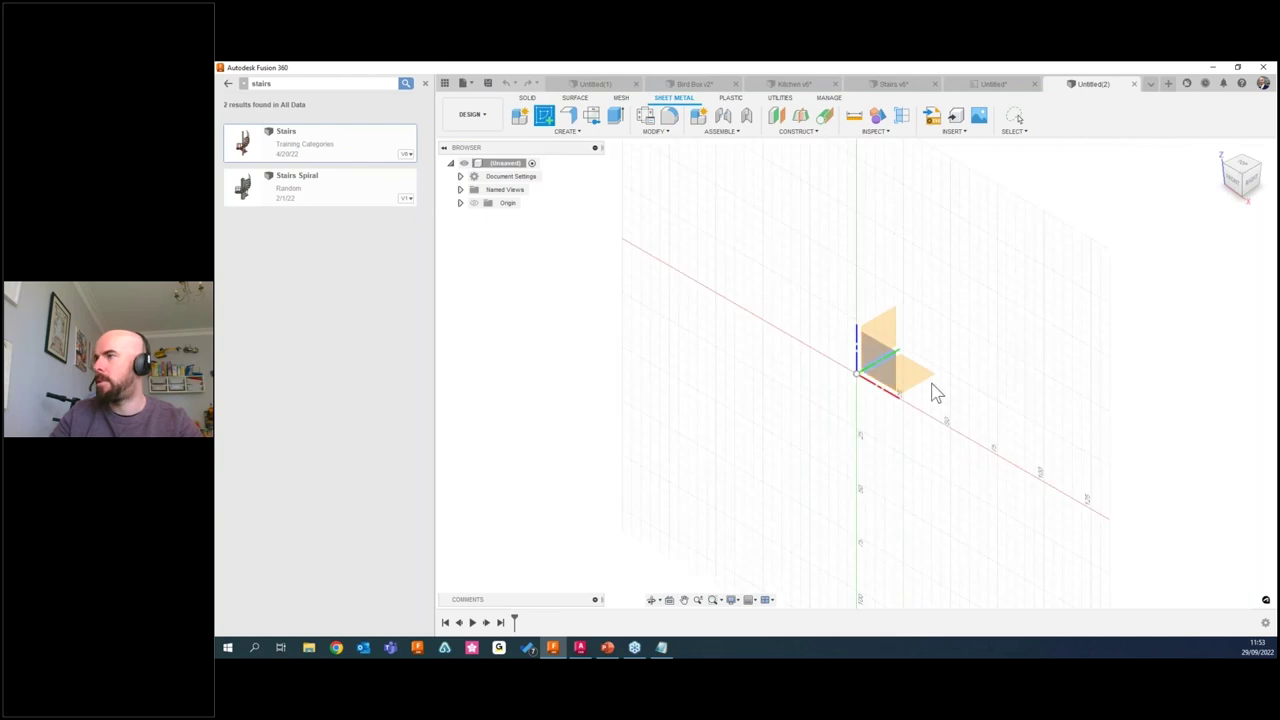
left_click(920, 382)
left_click(567, 117)
left_click(801, 414)
left_click(1007, 559)
left_click(1130, 118)
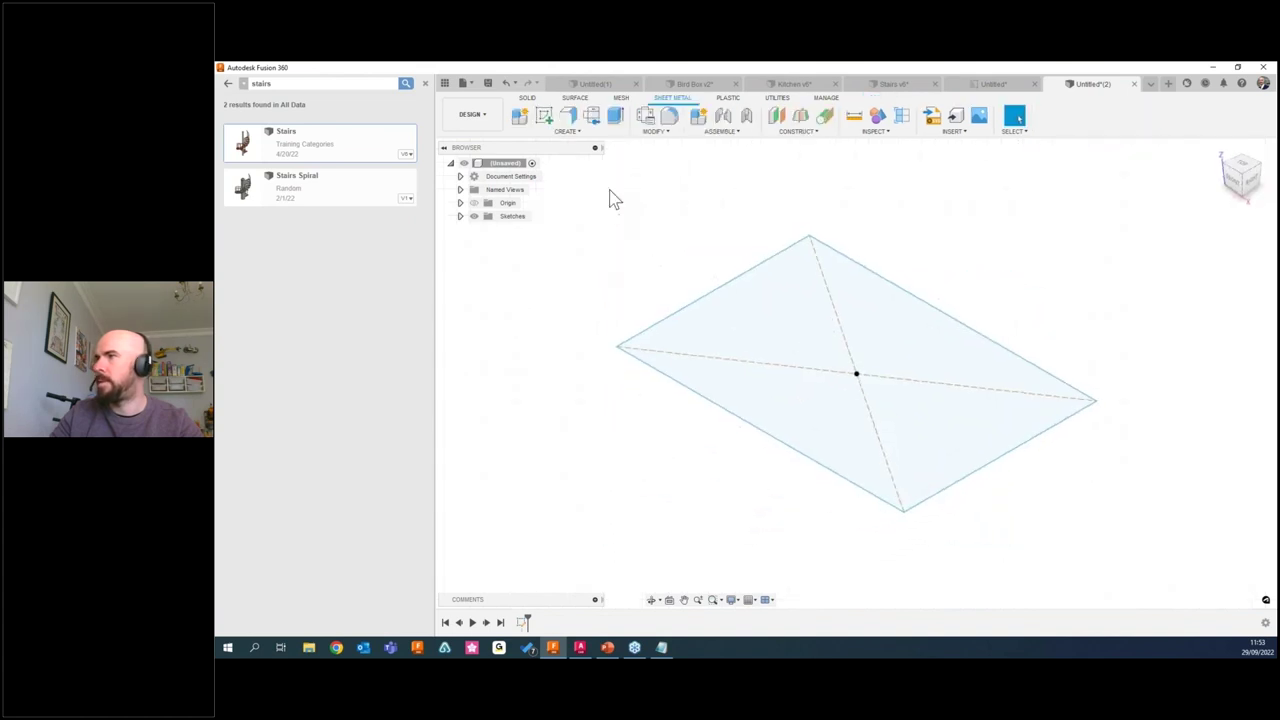
Inspect the Aluminum 4.00mm(1) rule in the Sheet Metal Rules library, leaving it unchanged.
left_click(660, 132)
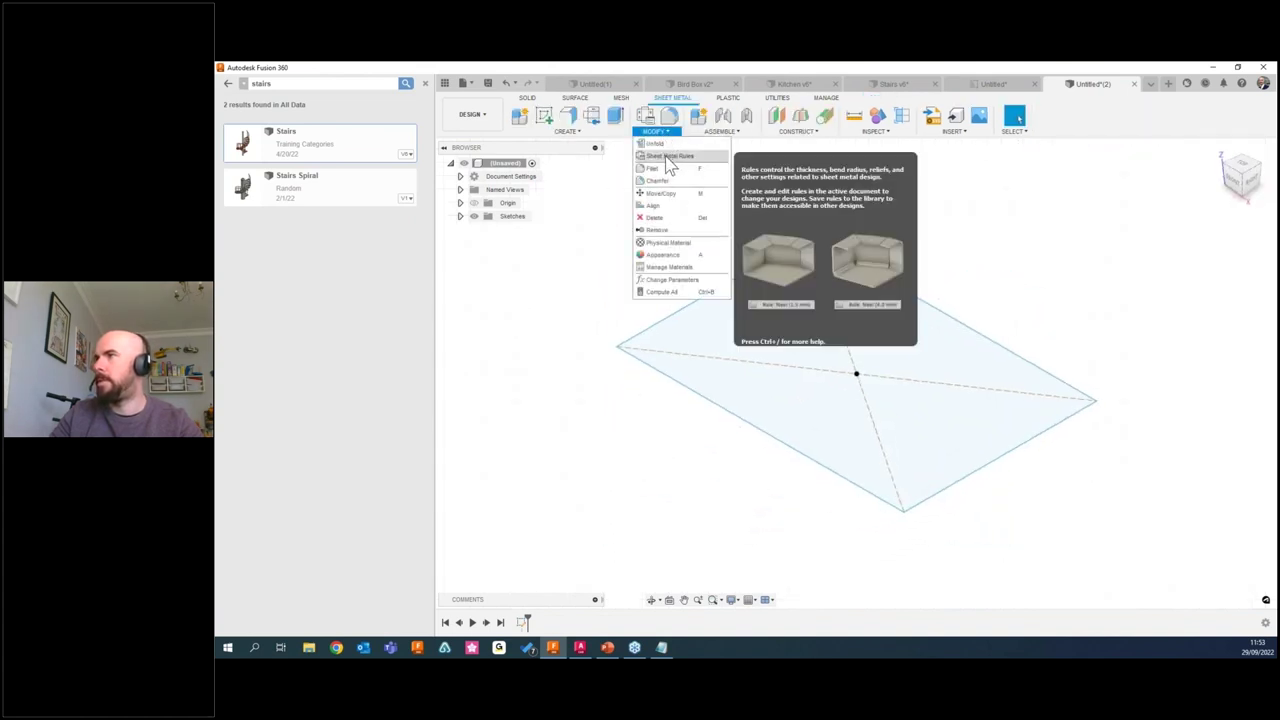
left_click(666, 157)
left_click_drag(1113, 215, 983, 146)
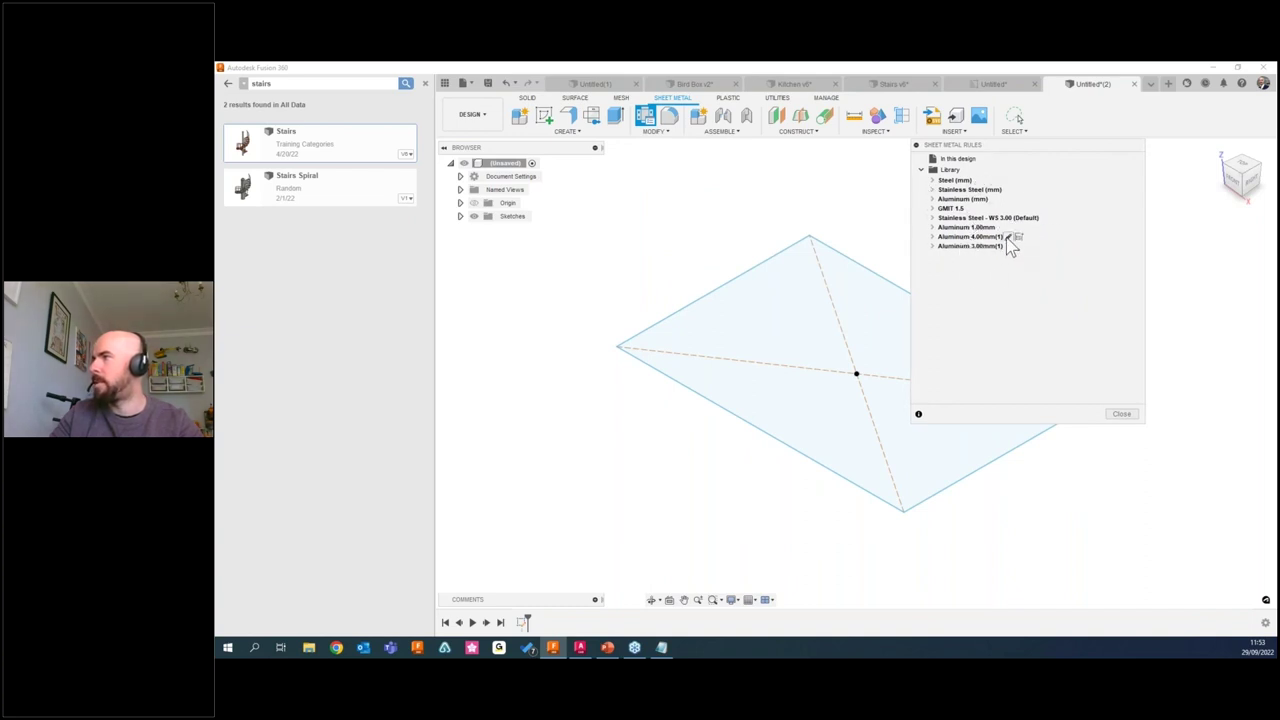
left_click(1008, 237)
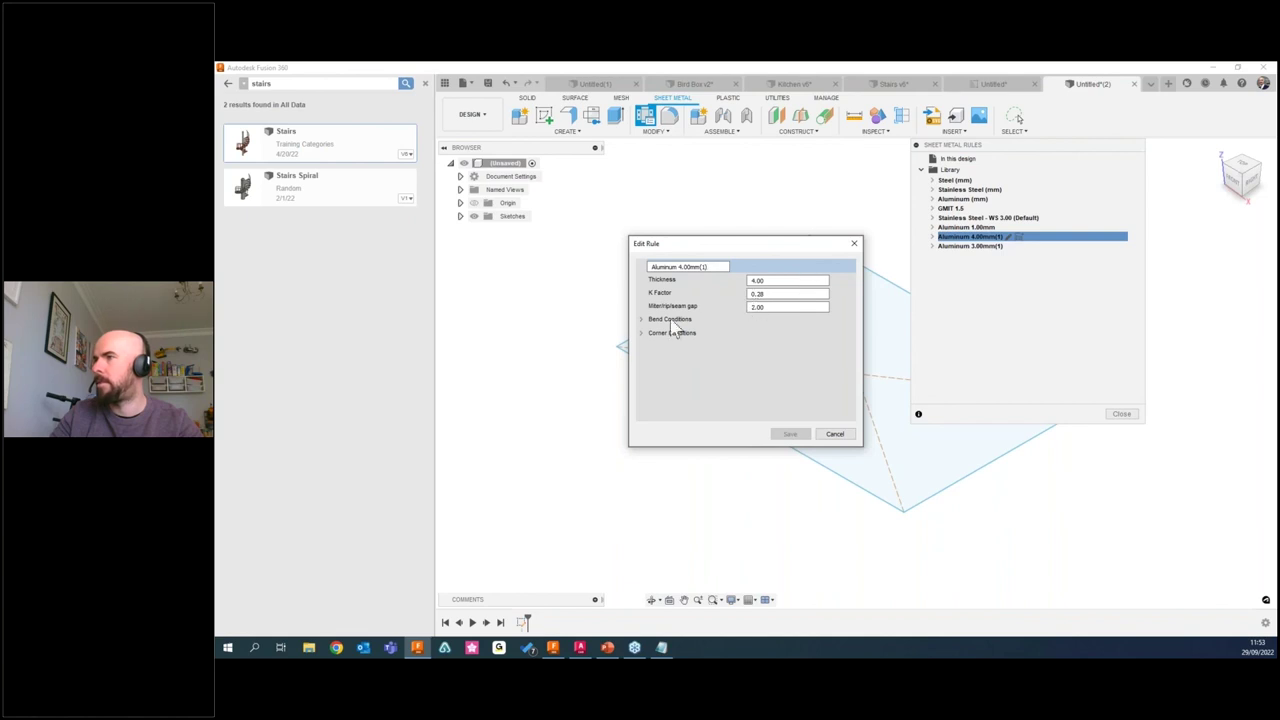
left_click(836, 434)
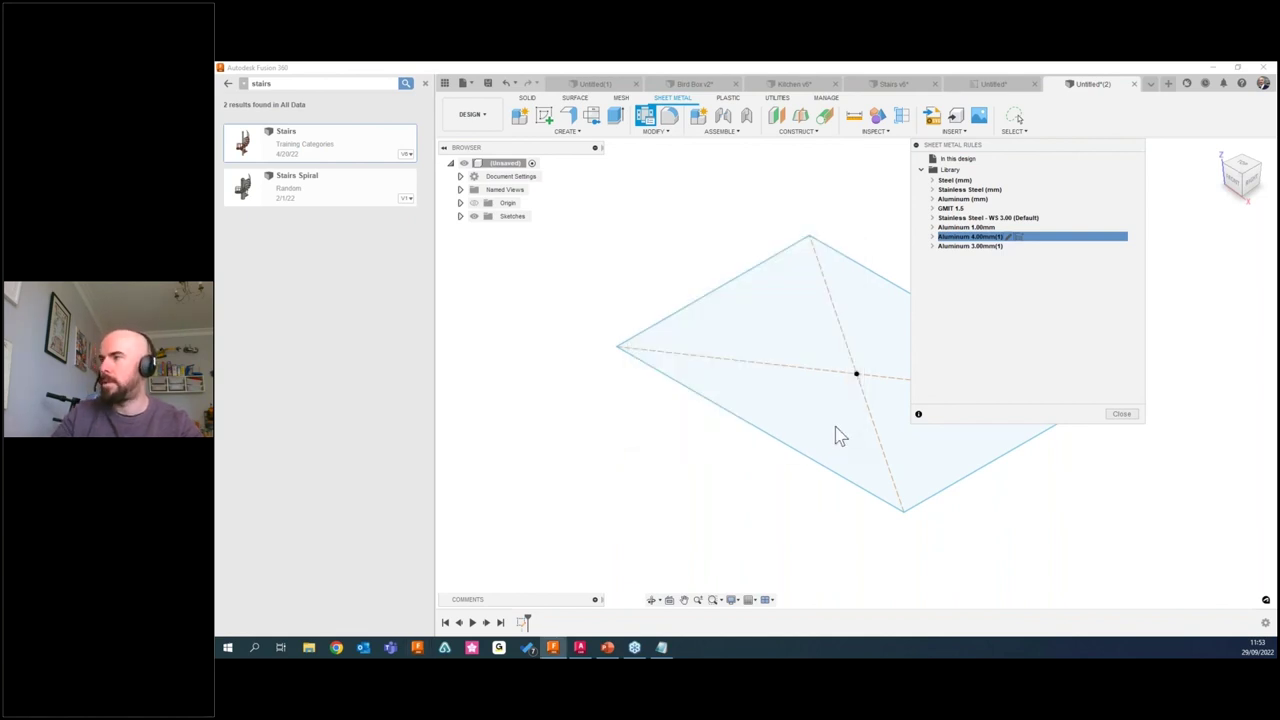
left_click(1122, 414)
Flange the rectangle profile into a base plate using the Aluminum 3.00mm(1) rule.
middle_click_drag(683, 214, 660, 217)
left_click(576, 122)
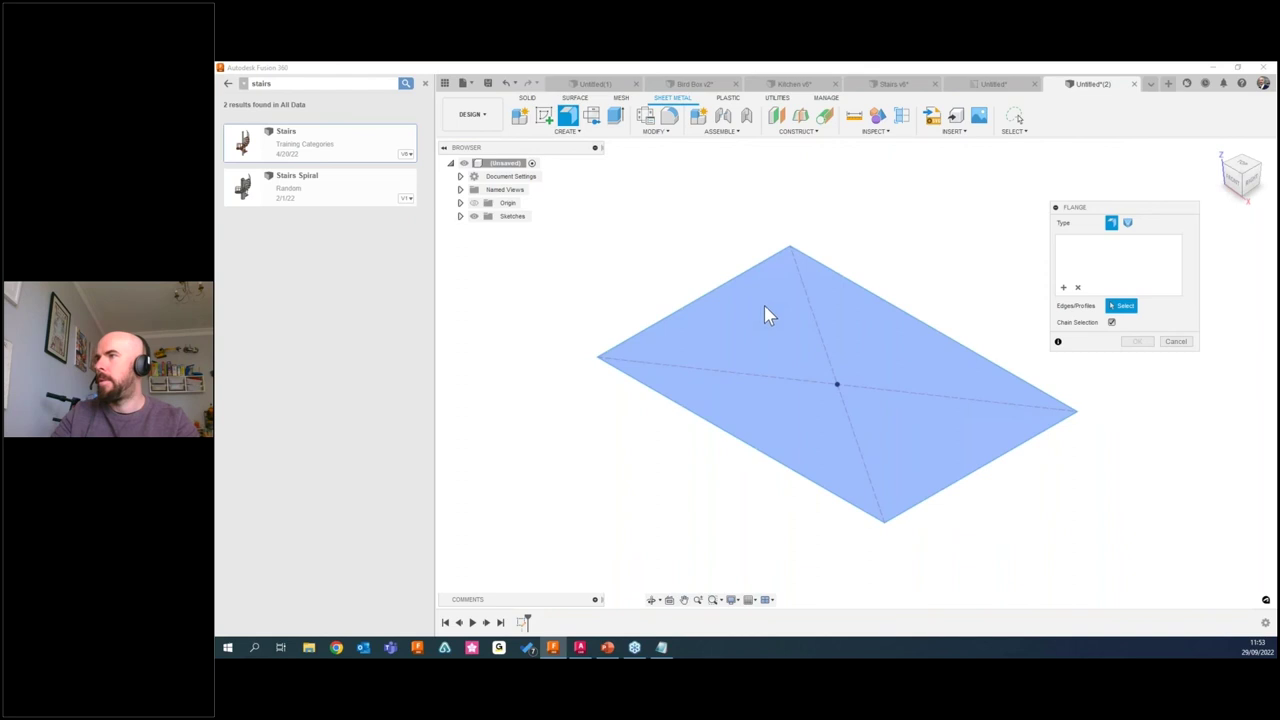
left_click(766, 310)
left_click(1170, 356)
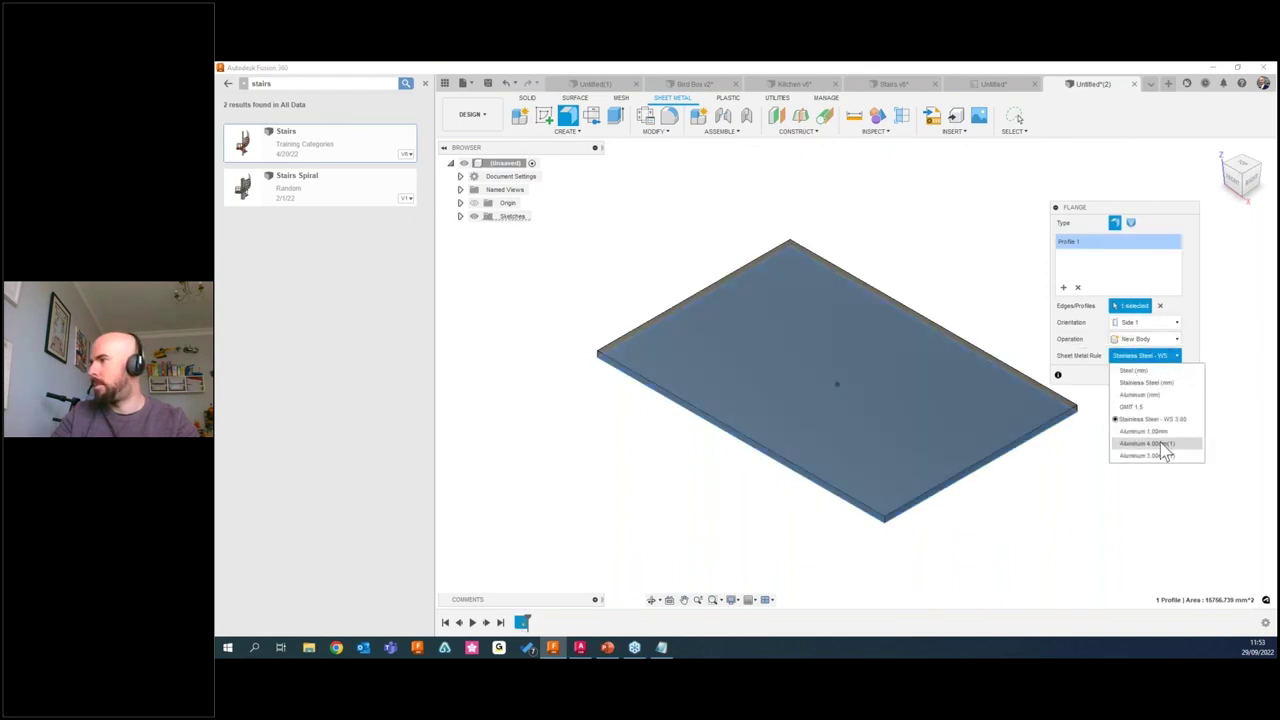
left_click(1162, 460)
left_click(1137, 374)
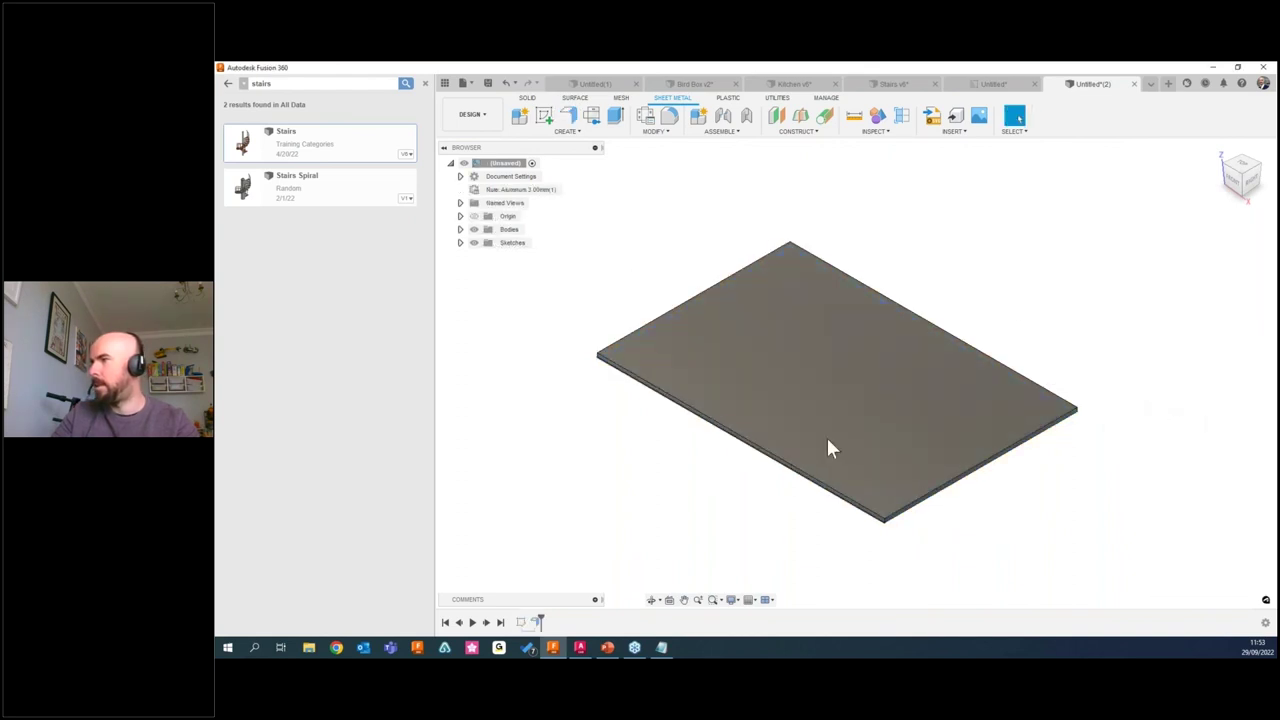
scroll(803, 451, "down", 1)
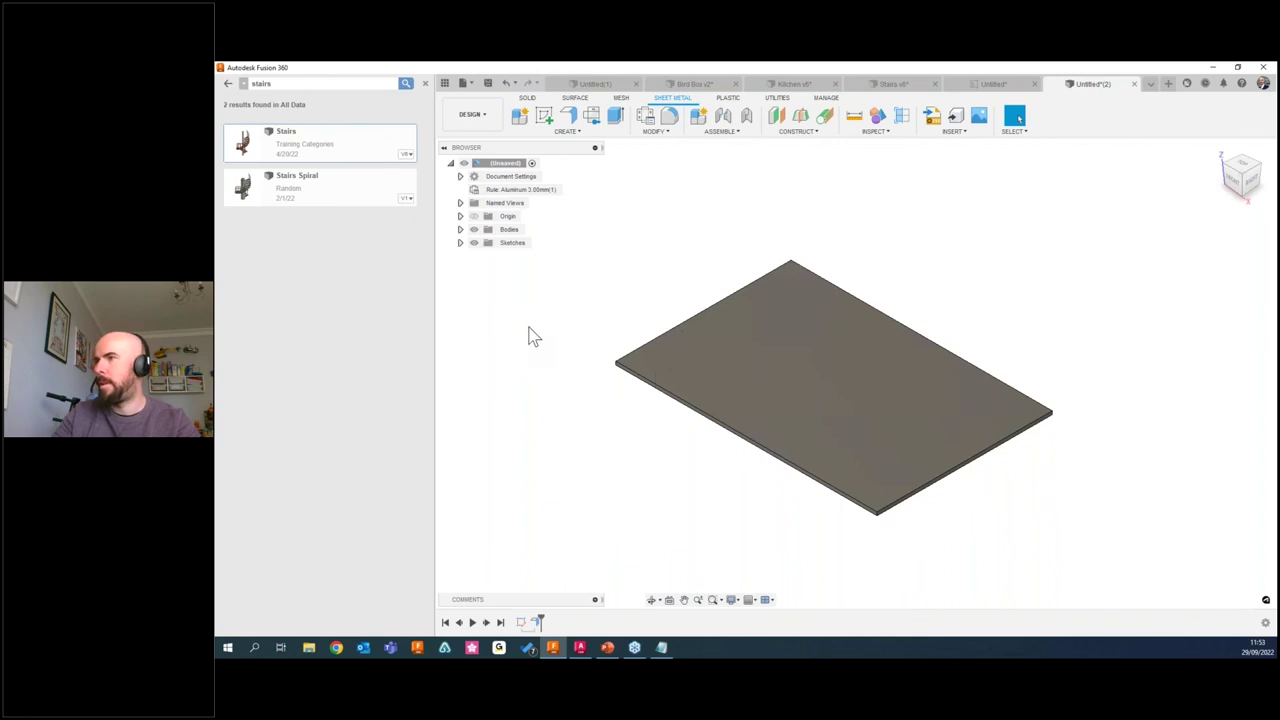
Add flange walls about 81 mm tall on three edges of the plate.
left_click(568, 119)
left_click(715, 304)
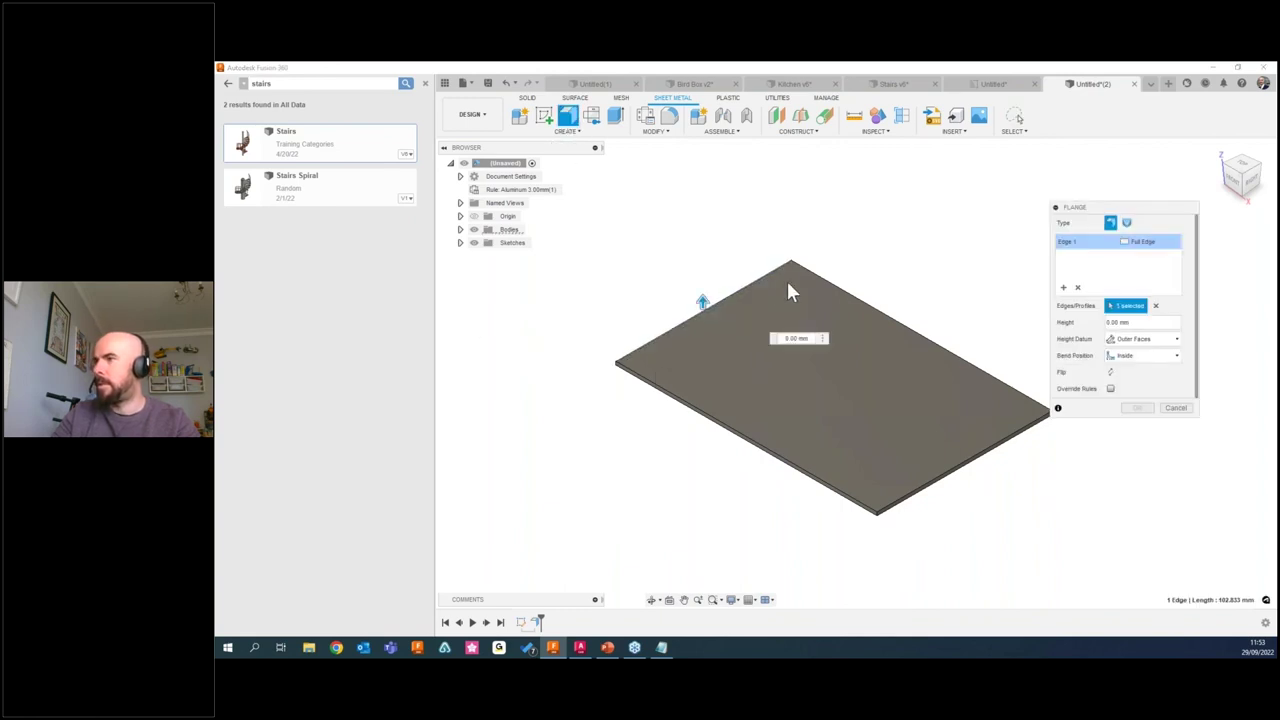
left_click(838, 294)
left_click(963, 450)
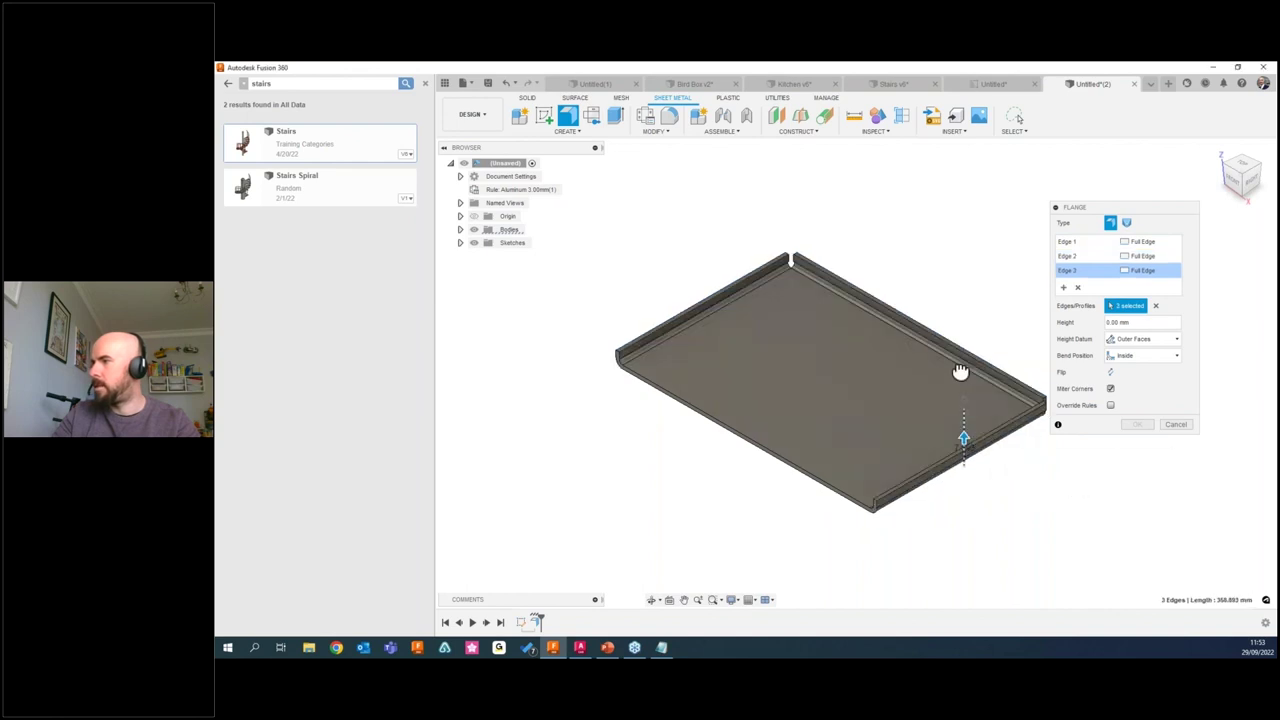
left_click_drag(960, 372, 946, 277)
scroll(766, 412, "down", 2)
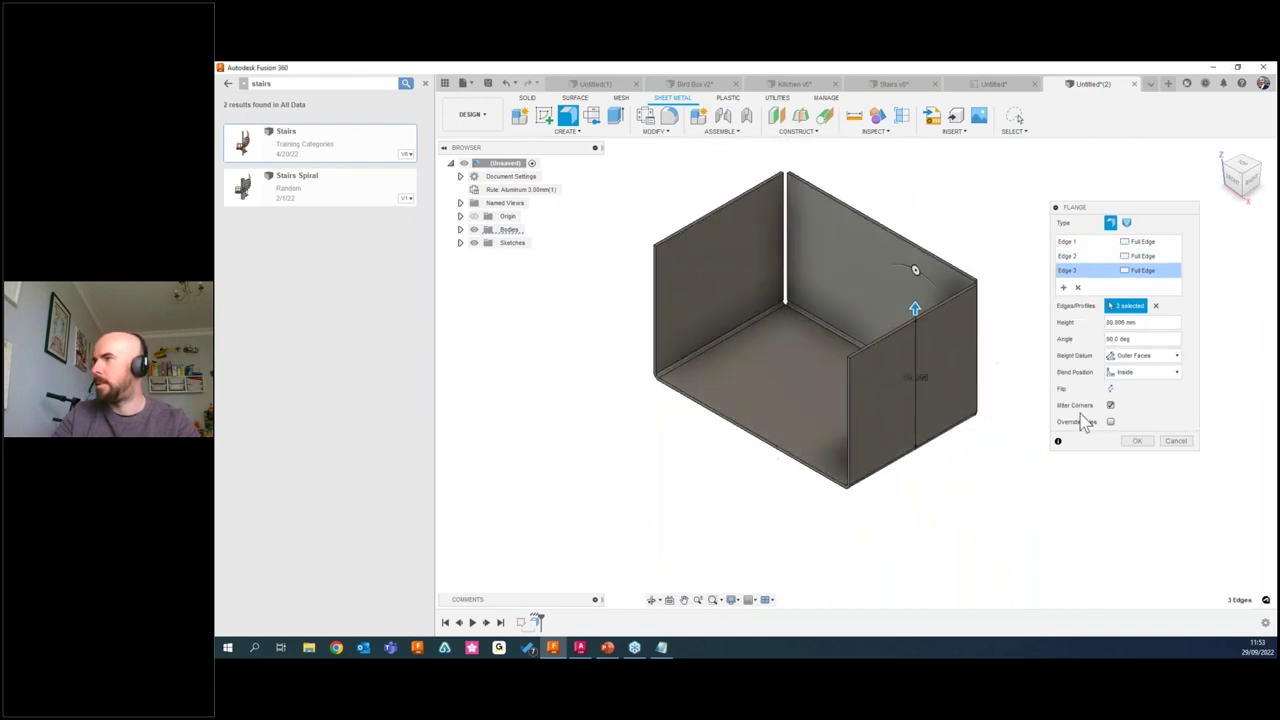
left_click(1136, 441)
middle_click_drag(780, 360, 719, 328, "shift")
middle_click_drag(778, 292, 733, 403, "shift")
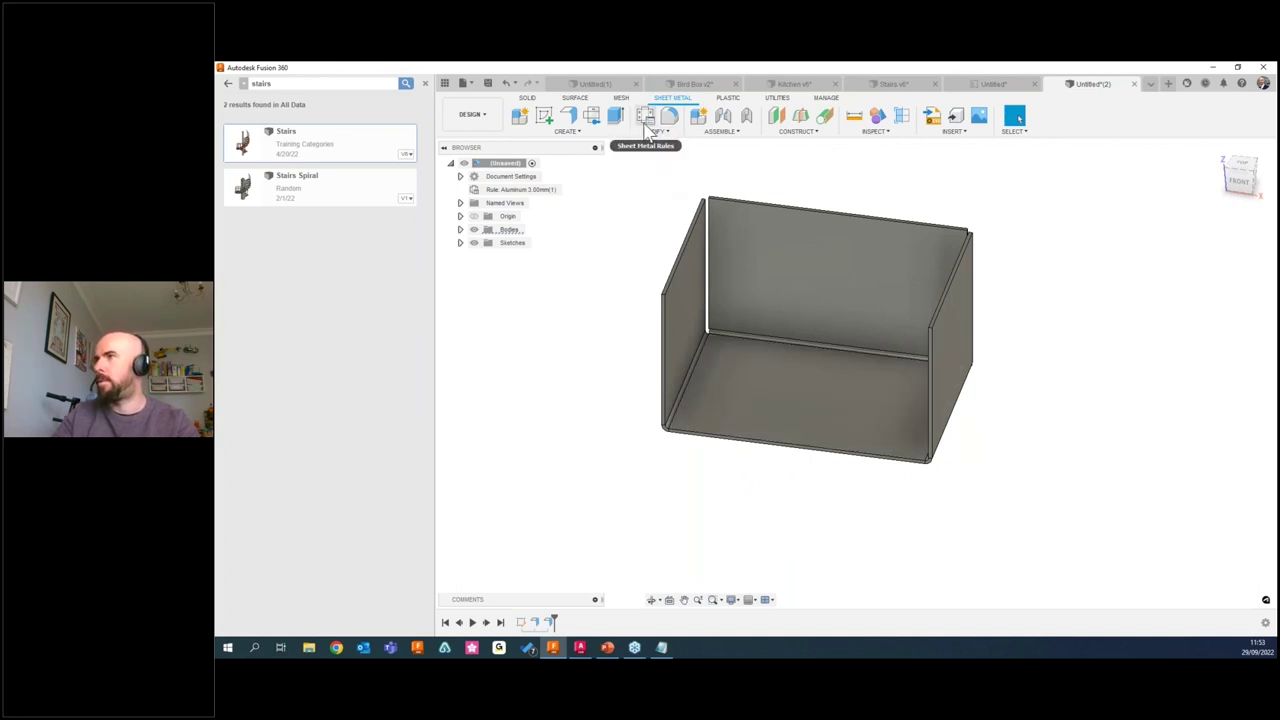
left_click(591, 116)
Create the flat pattern with the box floor as the stationary face.
left_click(782, 385)
left_click(1135, 274)
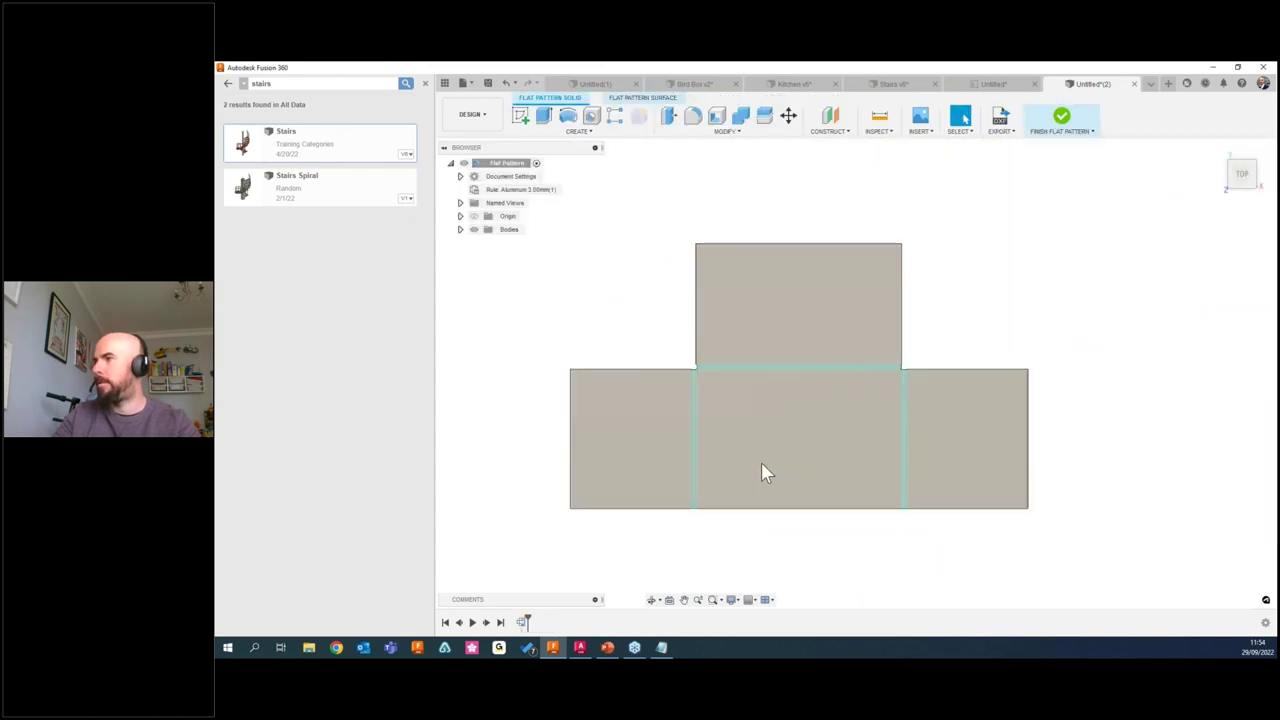
scroll(712, 400, "up", 5)
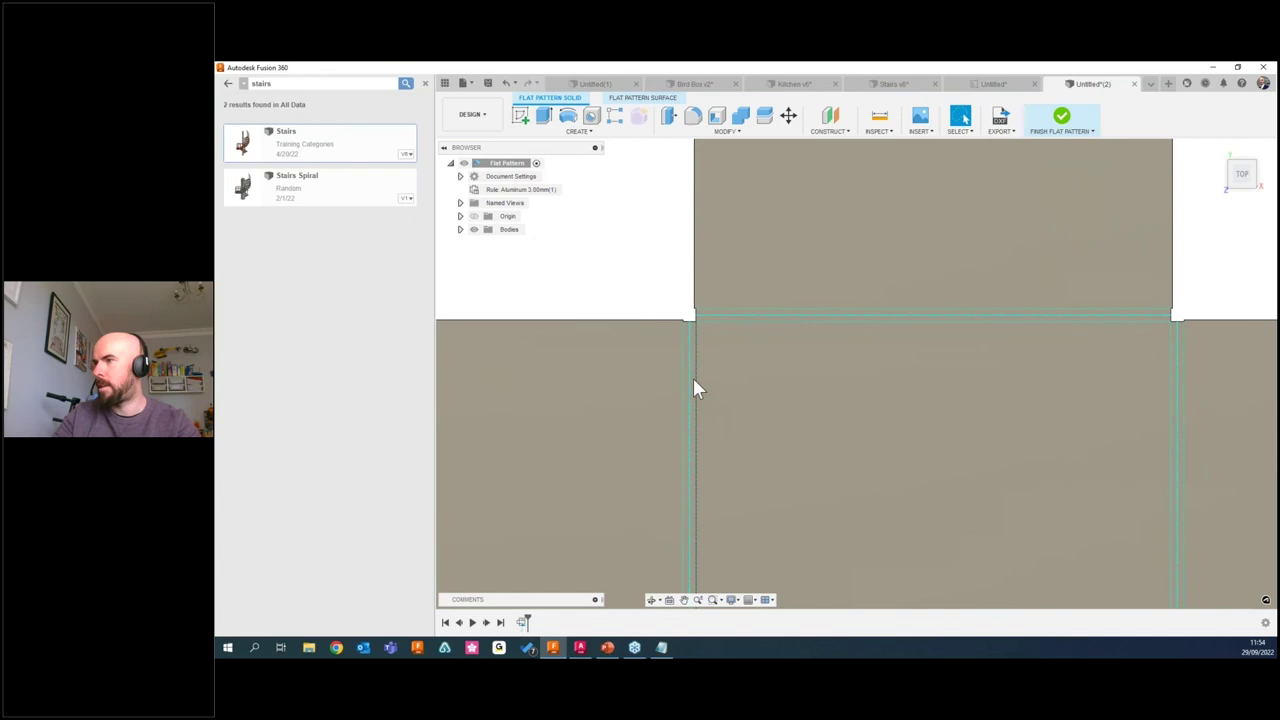
scroll(689, 390, "down", 3)
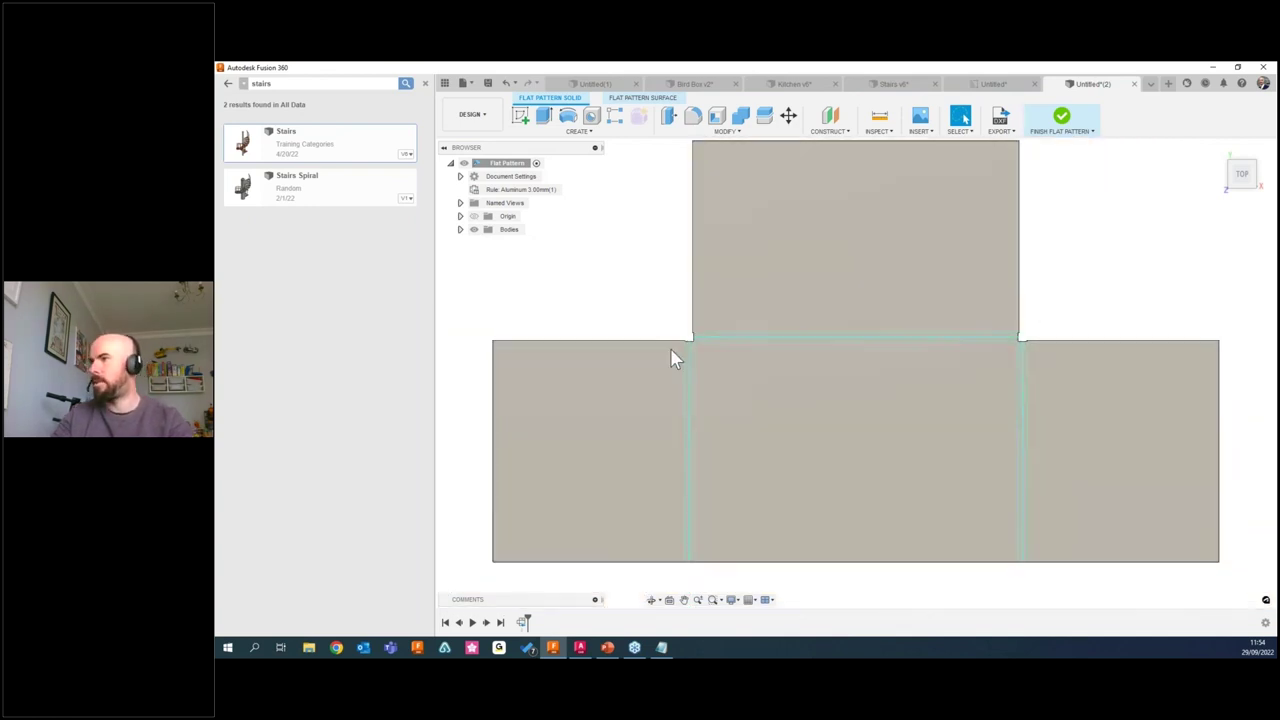
scroll(872, 410, "down", 2)
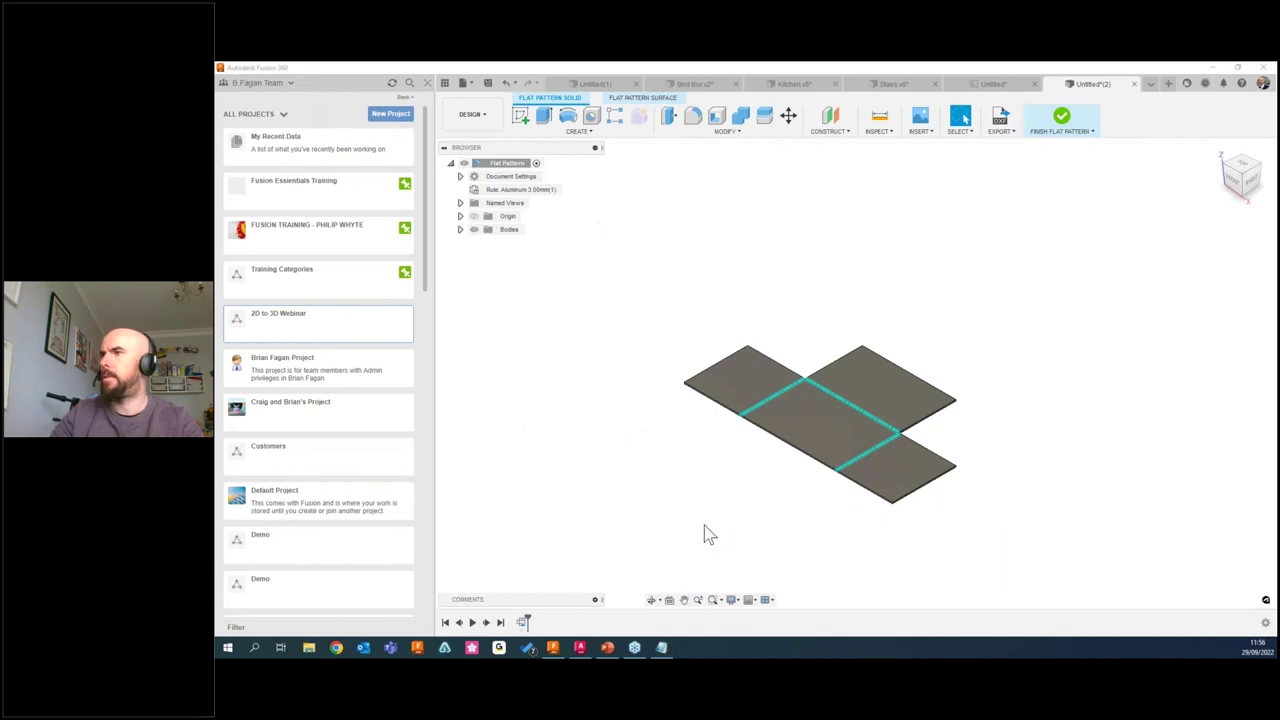
left_click(607, 647)
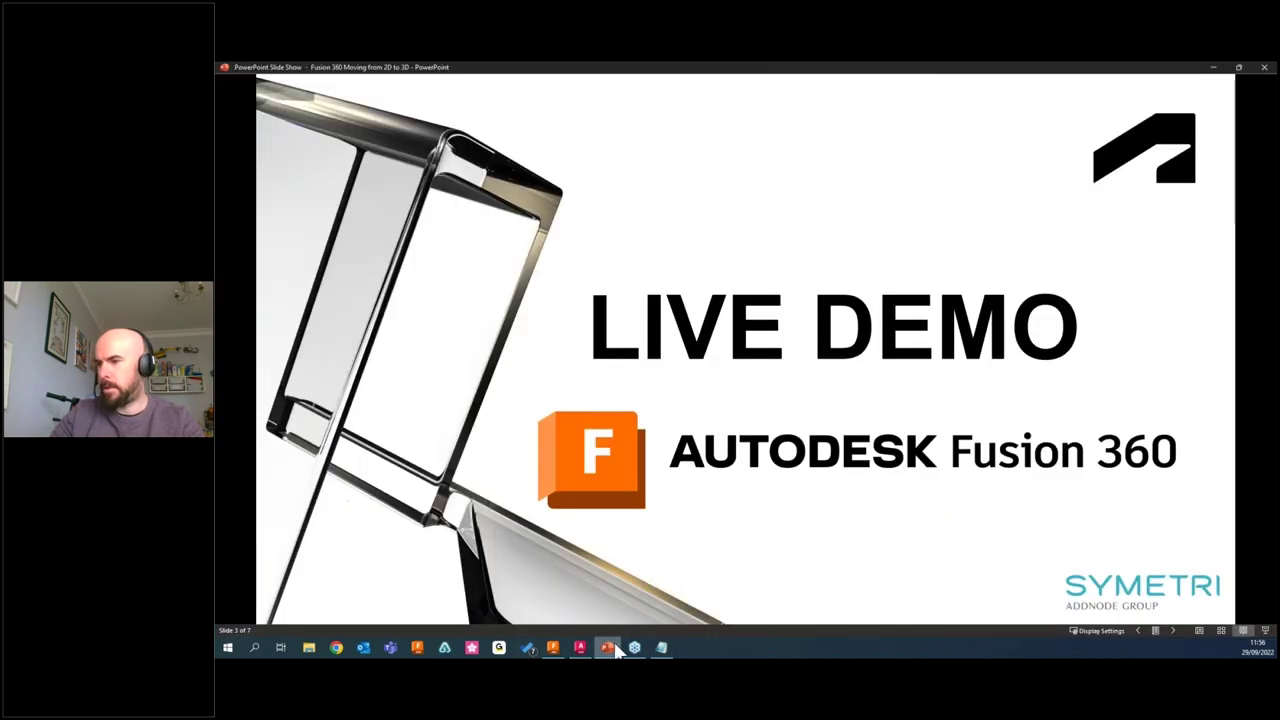
Advance past the Fusion 360 Kickstart slide to the manufacturing event slide.
key("Right")
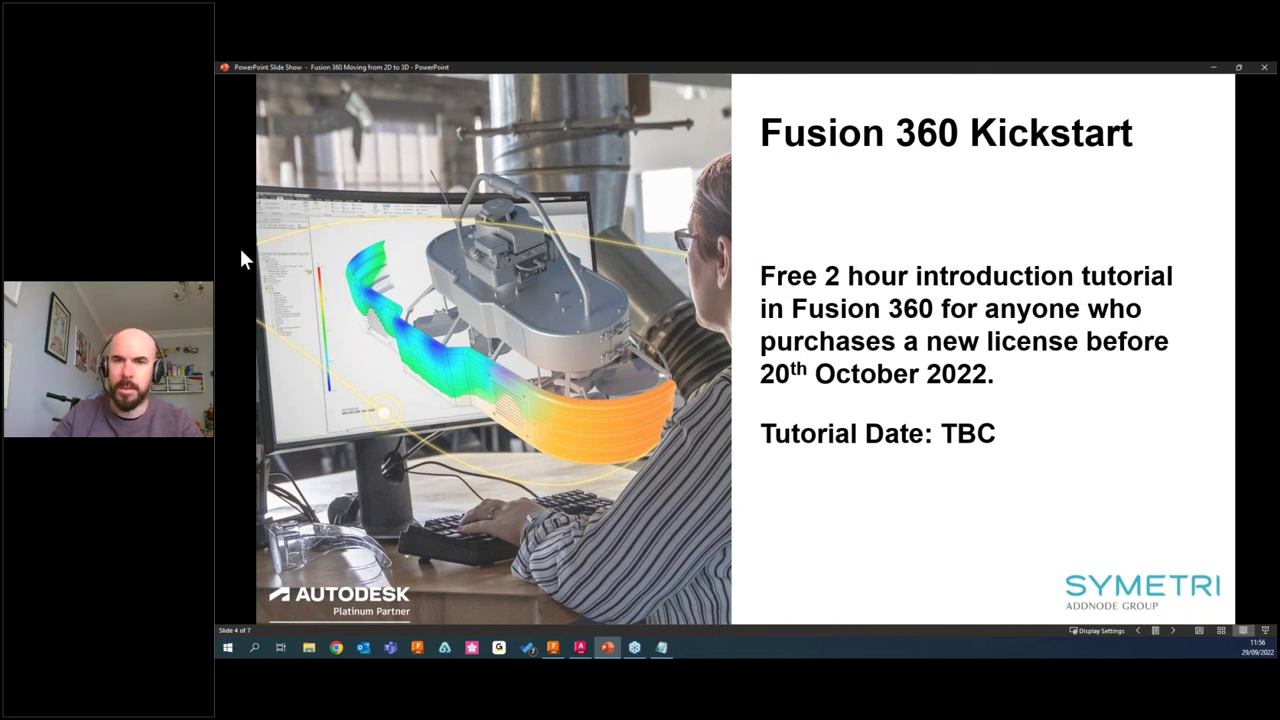
left_click(817, 264)
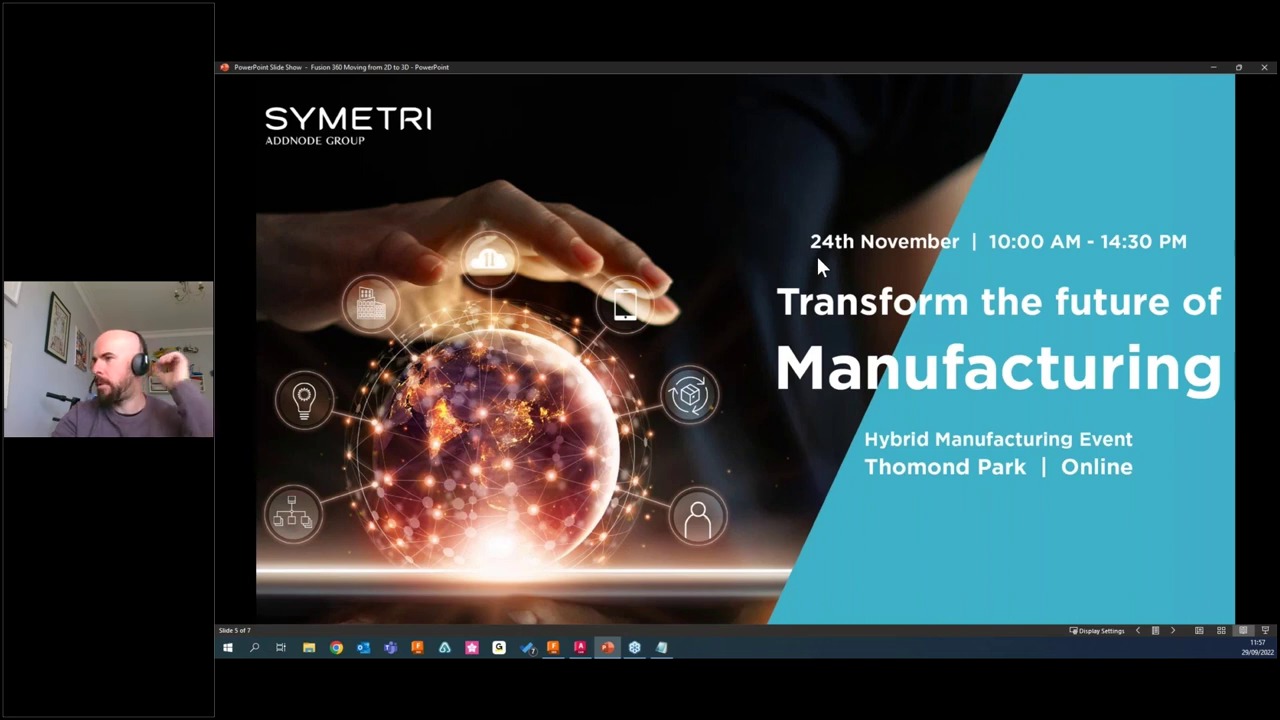
Reveal the event's QR code, then advance to the Q&A slide.
key("Right")
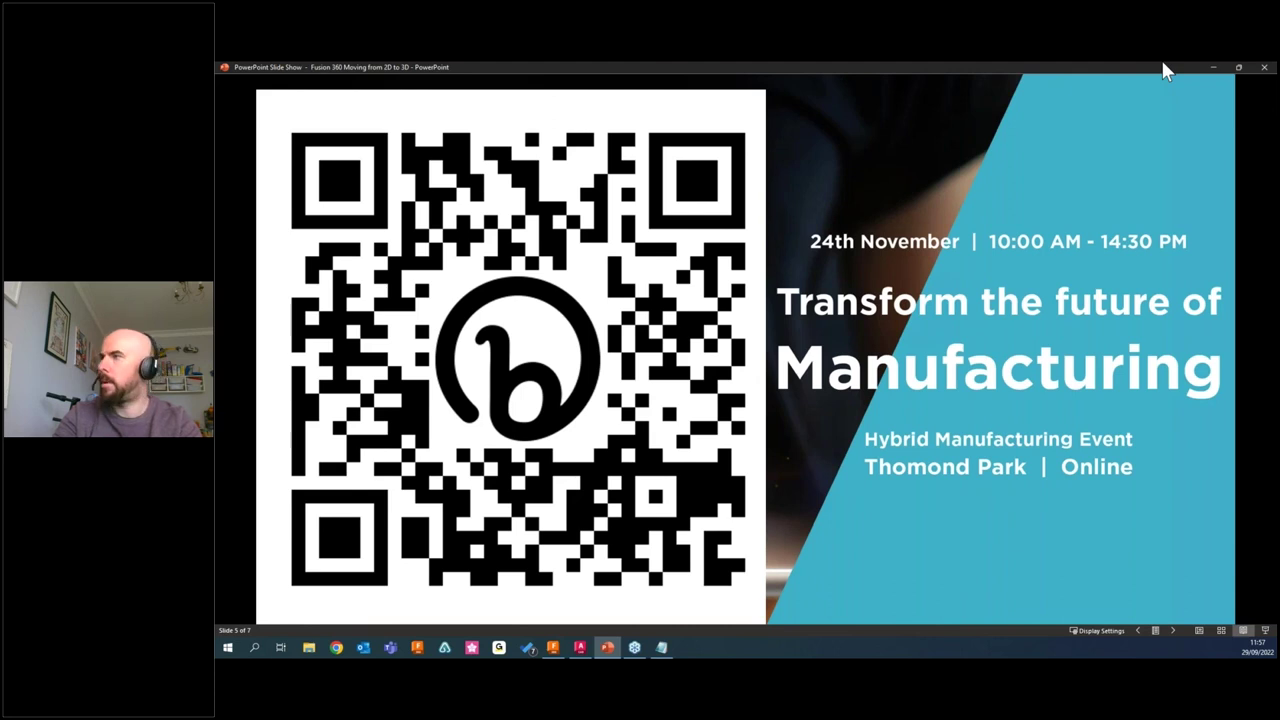
key("Right")
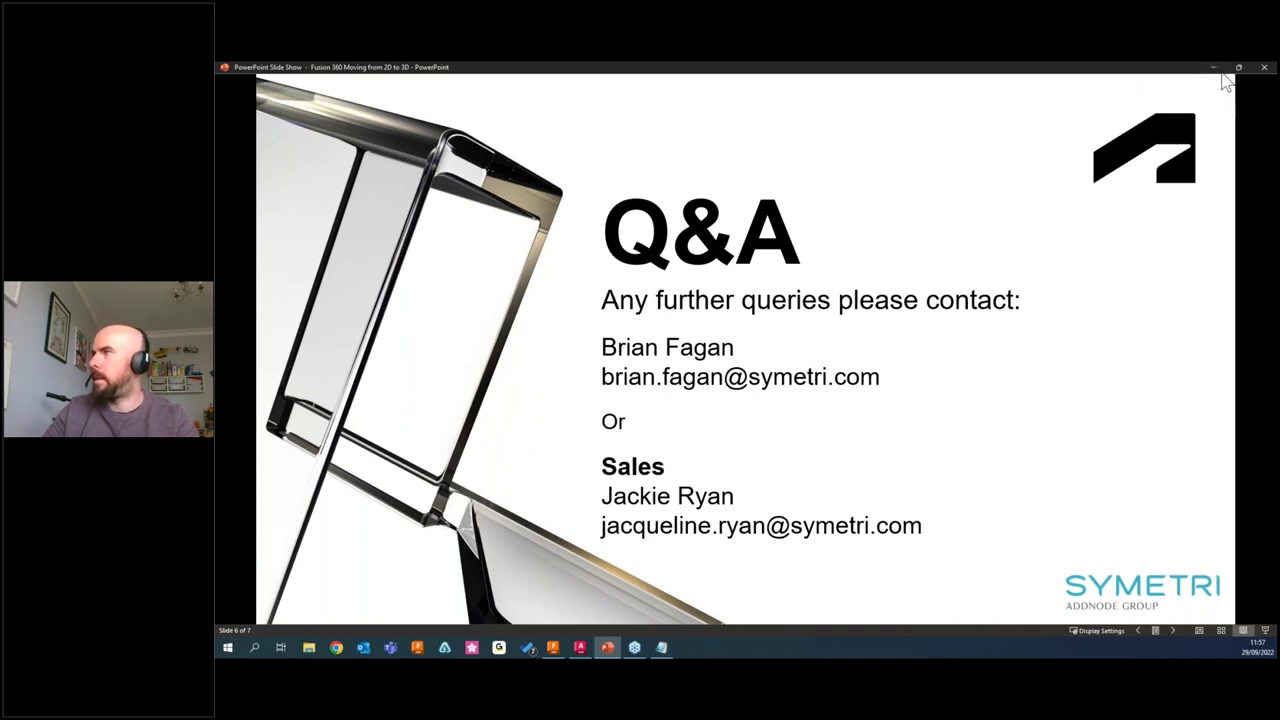
Advance to the LinkedIn slide, step past the end, then return to slide 7.
key("Right")
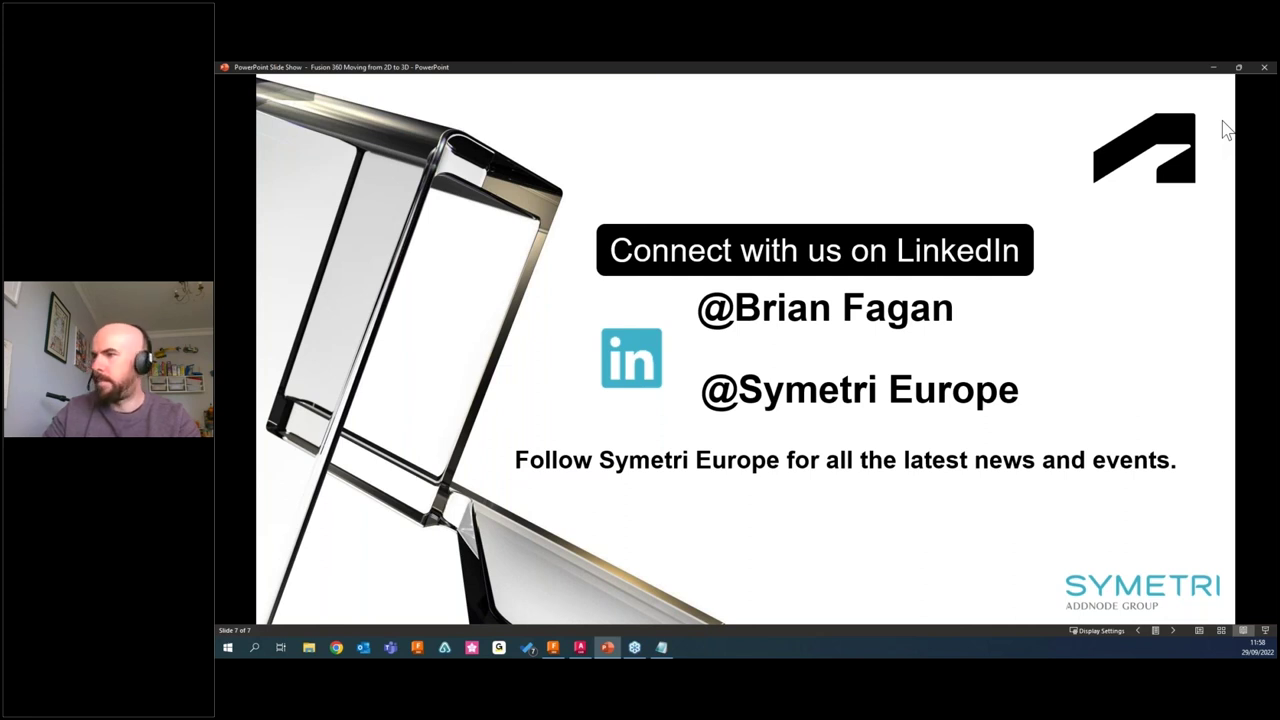
key("Right")
key("Left")
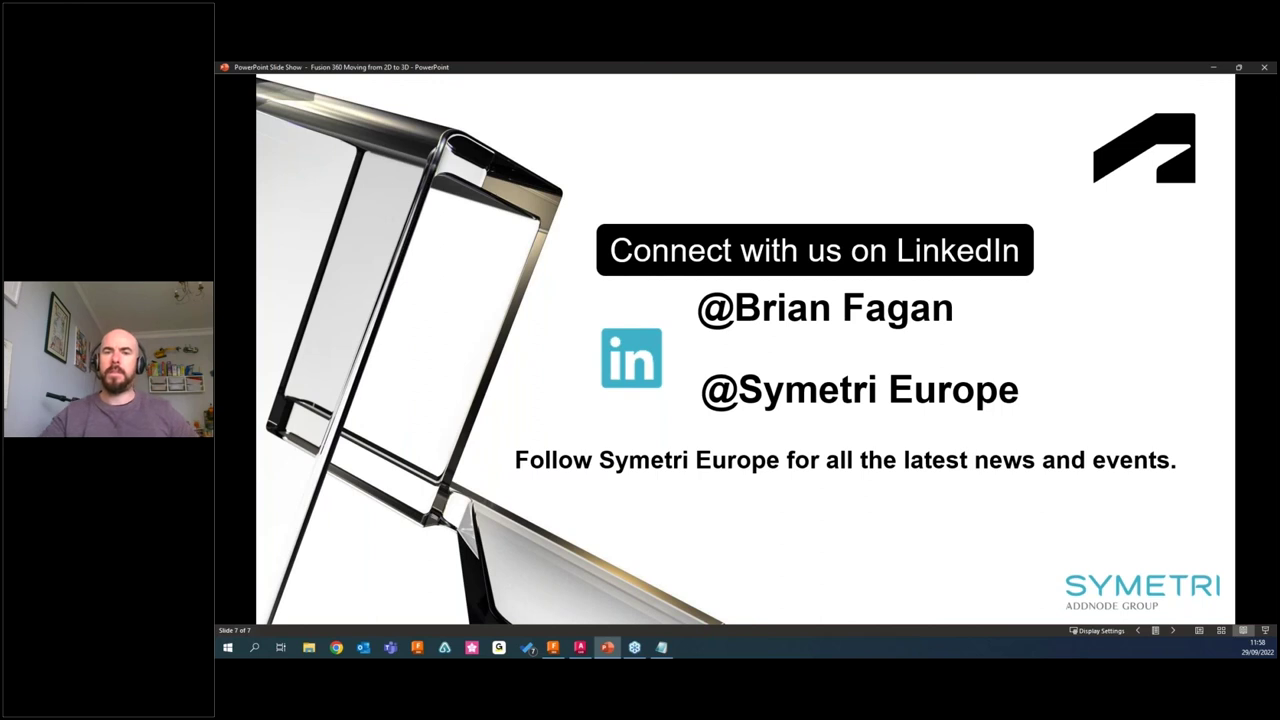